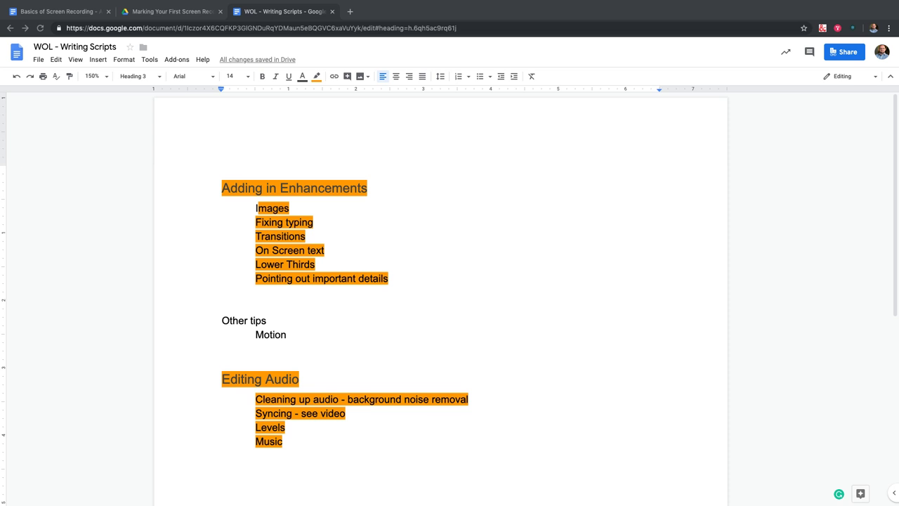
Set the highlight to None on the Adding in Enhancements and Editing Audio sections.
{"action": "left_click", "coordinate": [113, 47]}
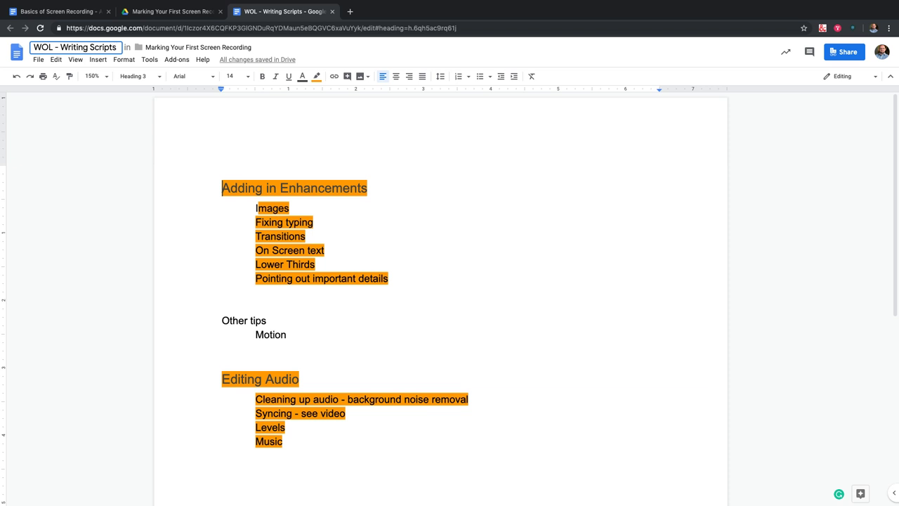
{"action": "left_click", "coordinate": [285, 441]}
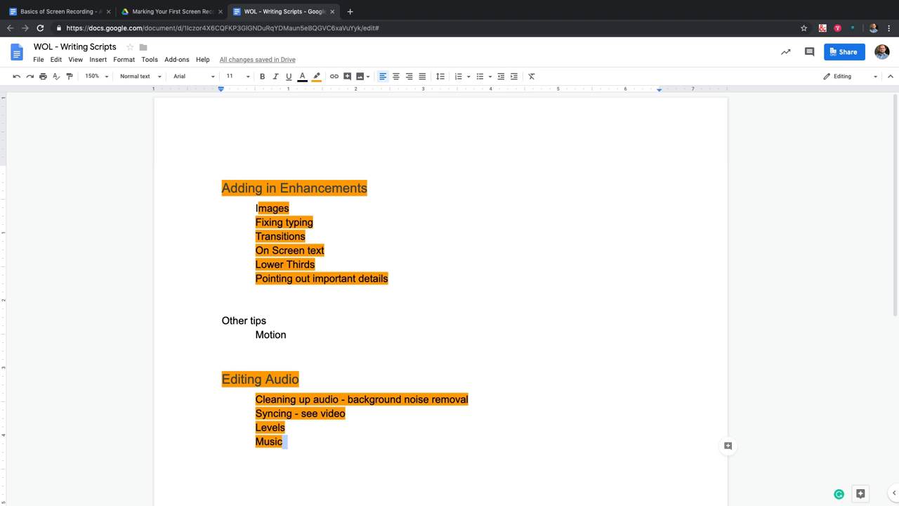
{"action": "left_click_drag", "start_coordinate": [389, 278], "coordinate": [222, 184]}
{"action": "left_click", "coordinate": [317, 76]}
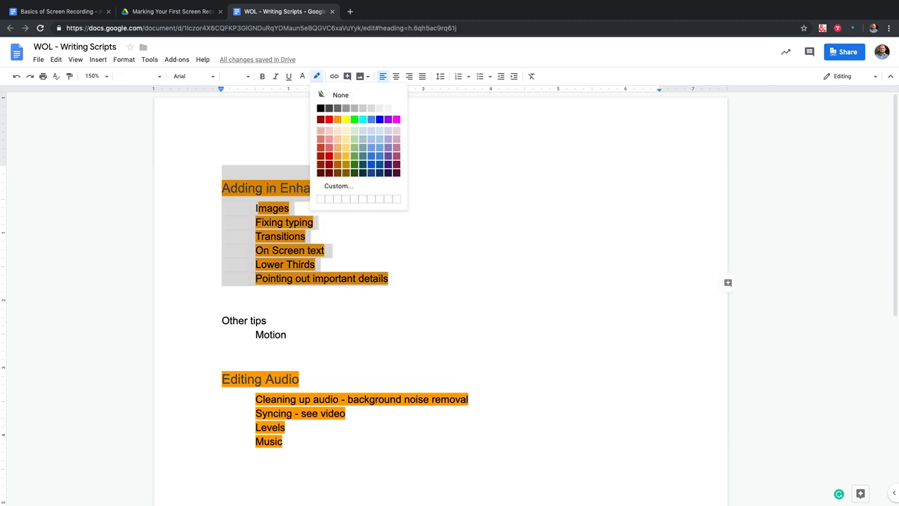
{"action": "left_click", "coordinate": [340, 95]}
{"action": "left_click", "coordinate": [222, 379]}
{"action": "left_click_drag", "start_coordinate": [222, 378], "coordinate": [283, 441]}
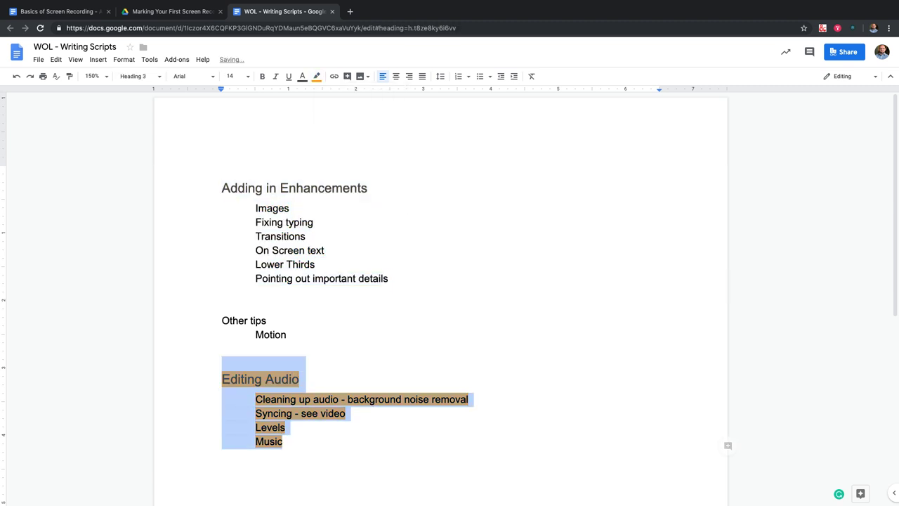
{"action": "left_click", "coordinate": [316, 76]}
{"action": "left_click", "coordinate": [331, 95]}
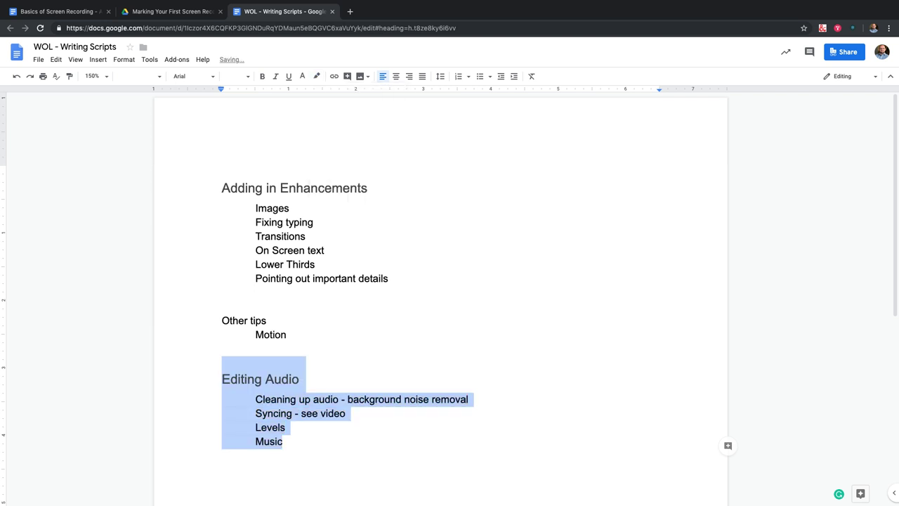
Add a blank line below the Adding in Enhancements heading.
{"action": "left_click", "coordinate": [222, 188]}
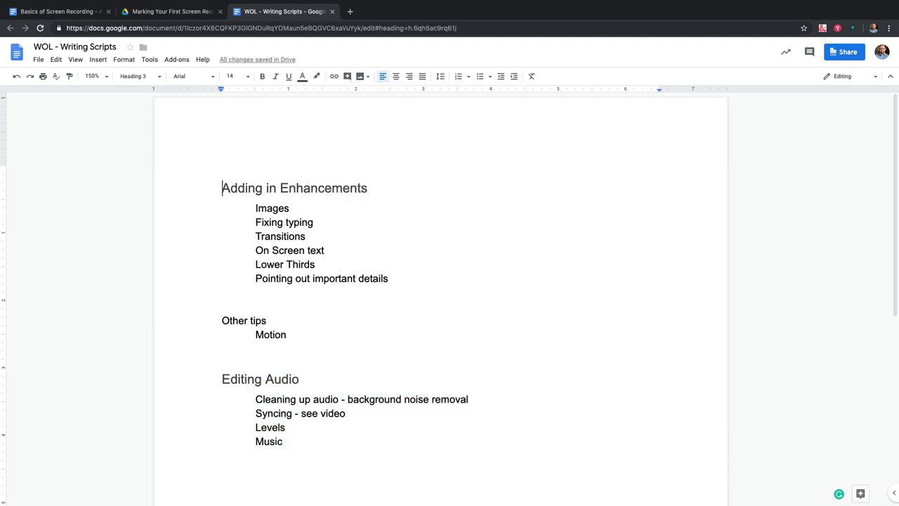
{"action": "key", "text": "End"}
{"action": "key", "text": "Return"}
{"action": "key", "text": "Return"}
{"action": "key", "text": "Return"}
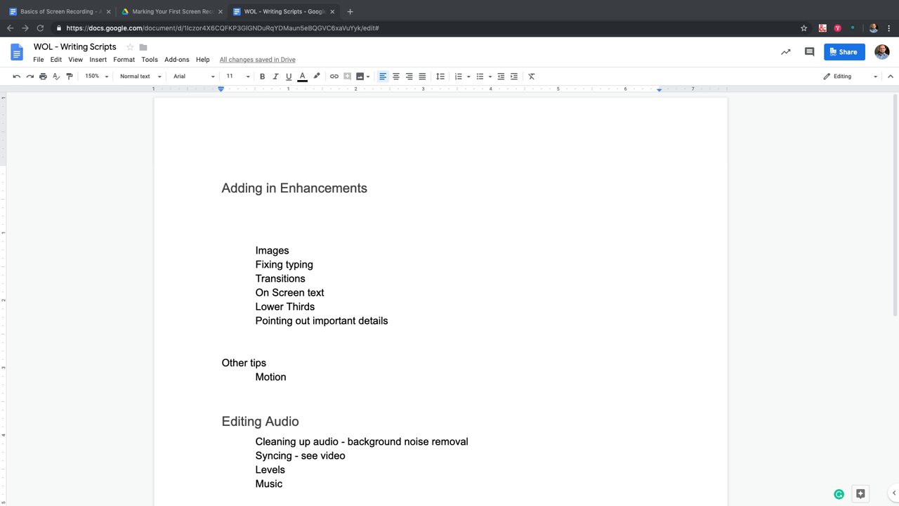
{"action": "scroll", "coordinate": [440, 295], "scroll_direction": "down", "scroll_amount": 1}
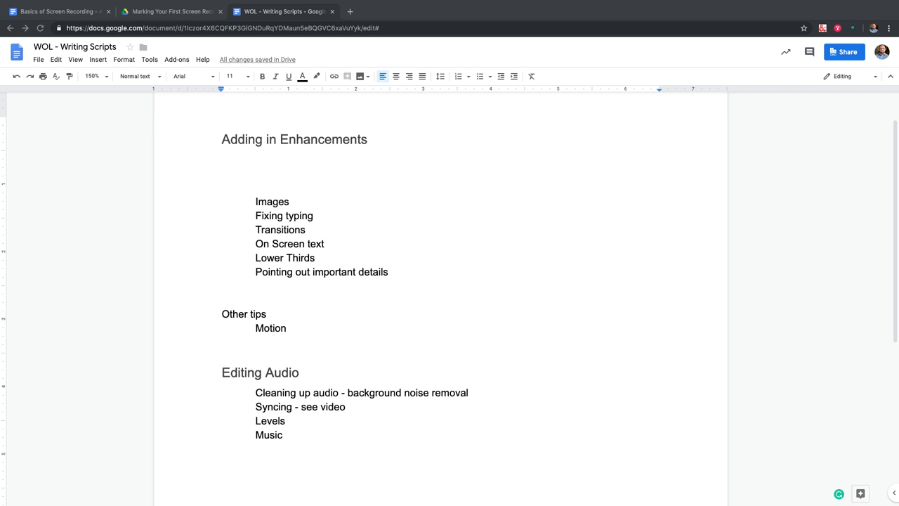
{"action": "scroll", "coordinate": [450, 281], "scroll_direction": "up", "scroll_amount": 1}
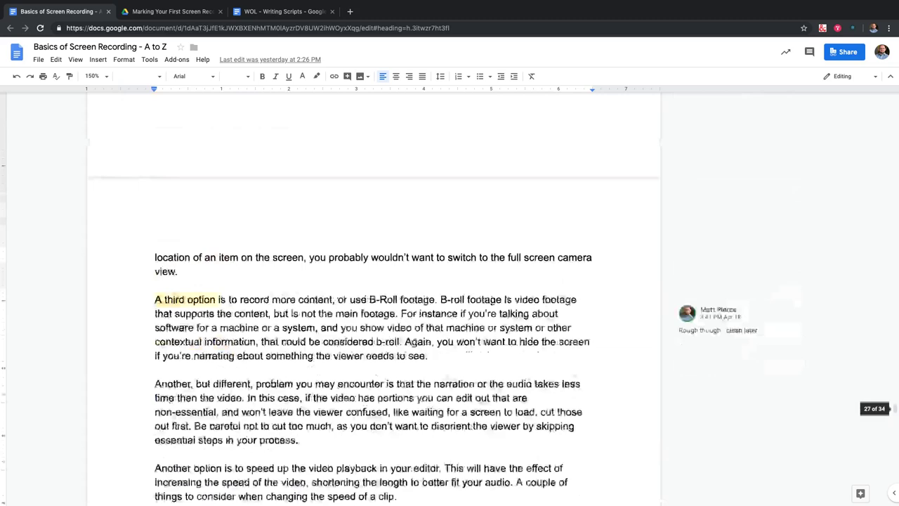
Review the Basics of Screen Recording enhancements list (Images, Transitions, Lower Thirds), then return to WOL - Writing Scripts.
{"action": "scroll", "coordinate": [407, 295], "scroll_direction": "up", "scroll_amount": 8}
{"action": "scroll", "coordinate": [407, 295], "scroll_direction": "down", "scroll_amount": 5}
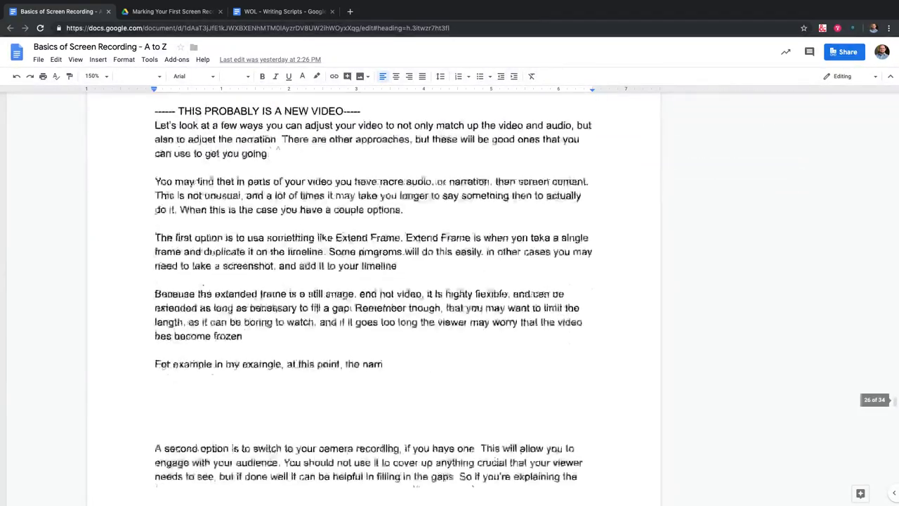
{"action": "scroll", "coordinate": [408, 295], "scroll_direction": "down", "scroll_amount": 10}
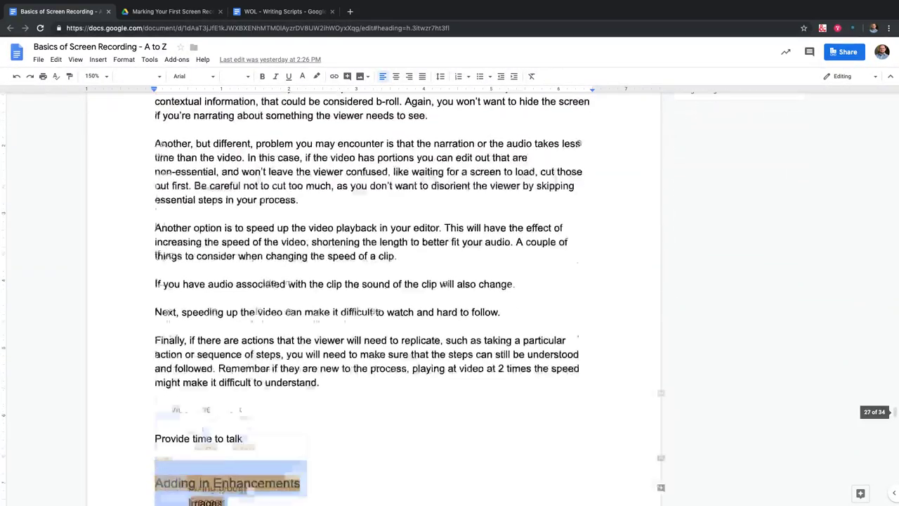
{"action": "key", "text": "super+shift+Down"}
{"action": "scroll", "coordinate": [408, 296], "scroll_direction": "down", "scroll_amount": 3}
{"action": "scroll", "coordinate": [408, 295], "scroll_direction": "up", "scroll_amount": 1}
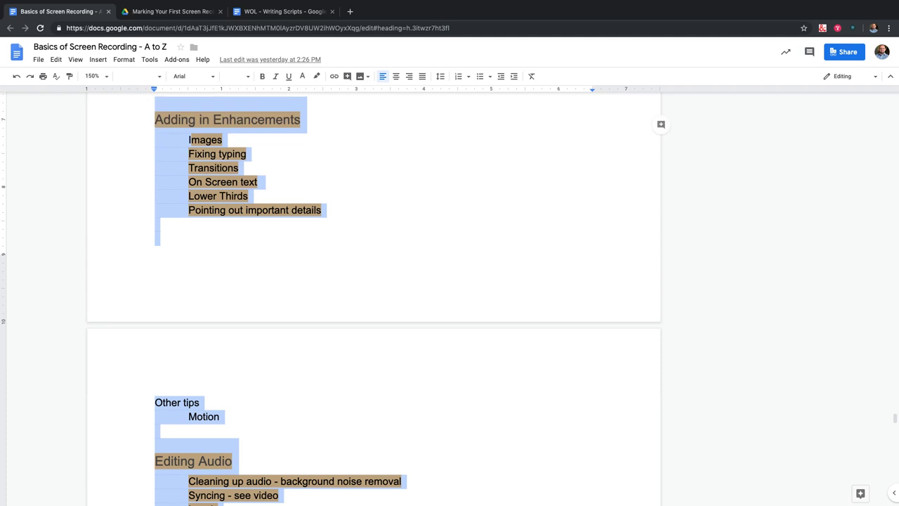
{"action": "scroll", "coordinate": [373, 295], "scroll_direction": "up", "scroll_amount": 20}
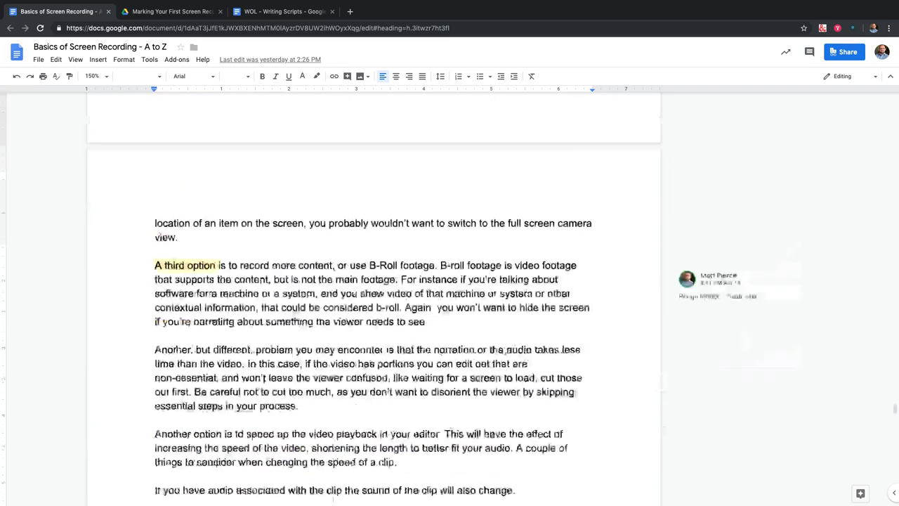
{"action": "scroll", "coordinate": [373, 295], "scroll_direction": "up", "scroll_amount": 15}
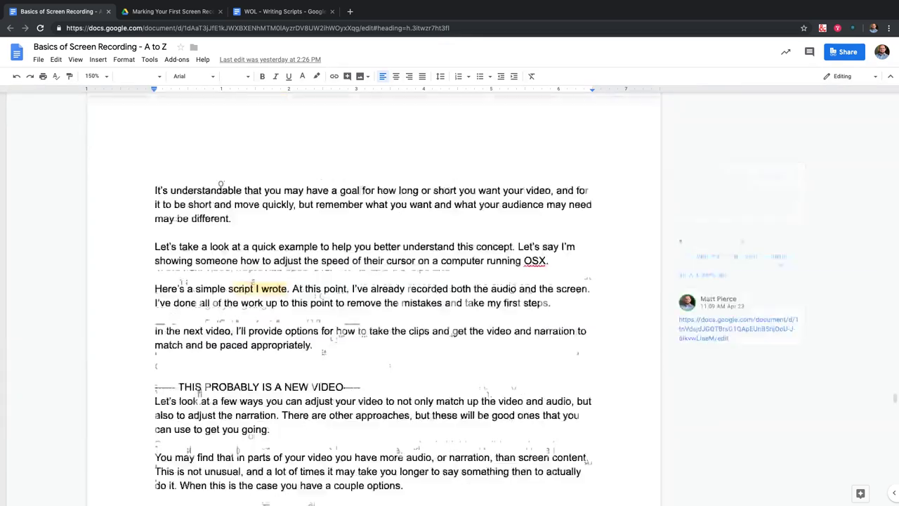
{"action": "scroll", "coordinate": [373, 295], "scroll_direction": "up", "scroll_amount": 5}
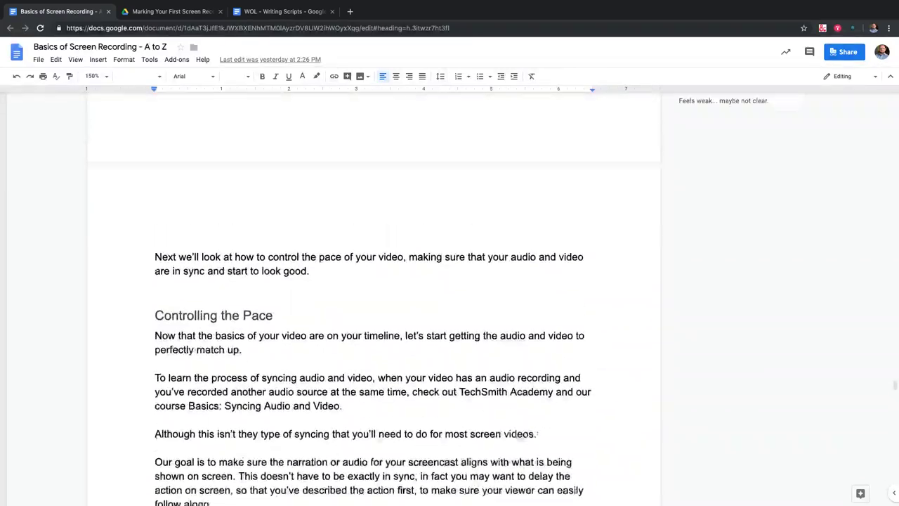
{"action": "scroll", "coordinate": [373, 295], "scroll_direction": "down", "scroll_amount": 12}
{"action": "scroll", "coordinate": [373, 295], "scroll_direction": "down", "scroll_amount": 15}
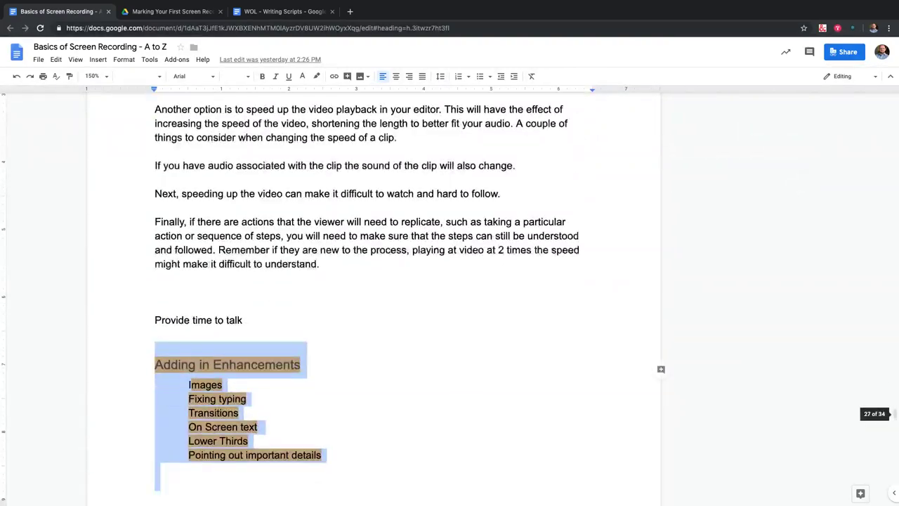
{"action": "key", "text": "super+3"}
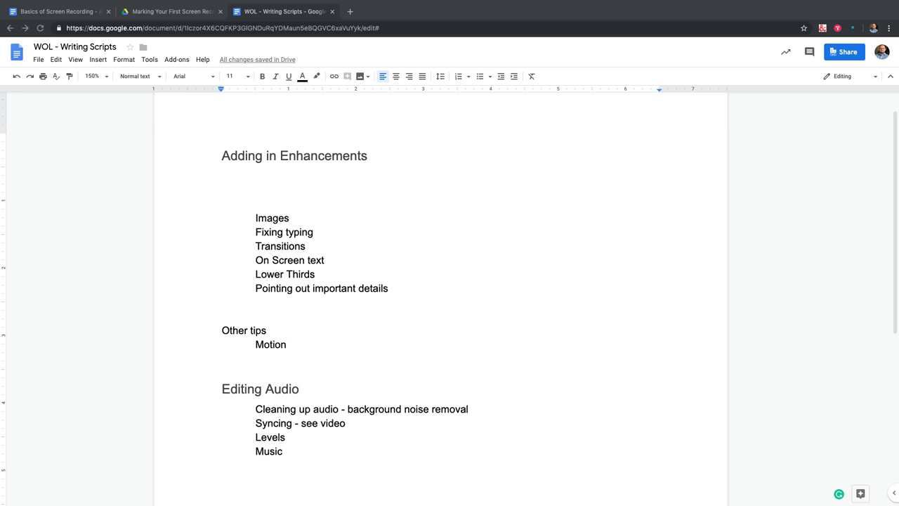
Indent Lower Thirds as a sub-item under On Screen text.
{"action": "left_click", "coordinate": [255, 274]}
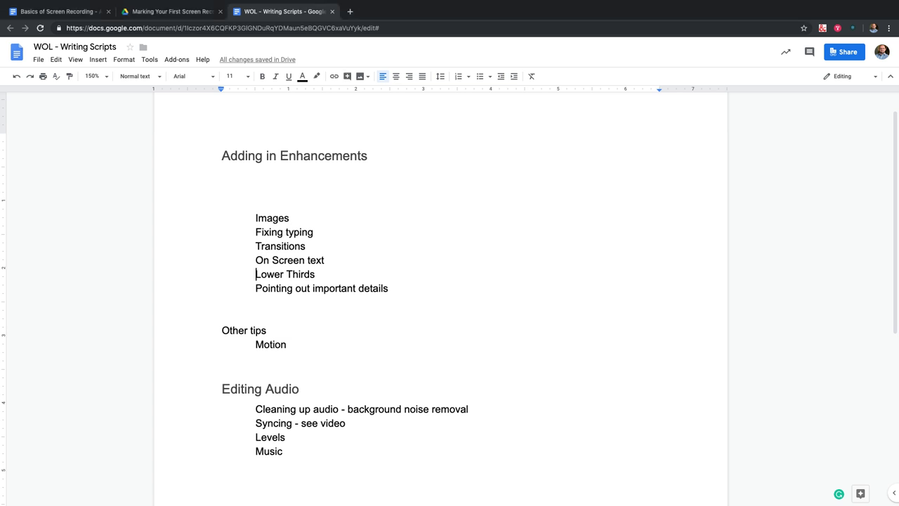
{"action": "key", "text": "Tab"}
{"action": "left_click", "coordinate": [349, 273]}
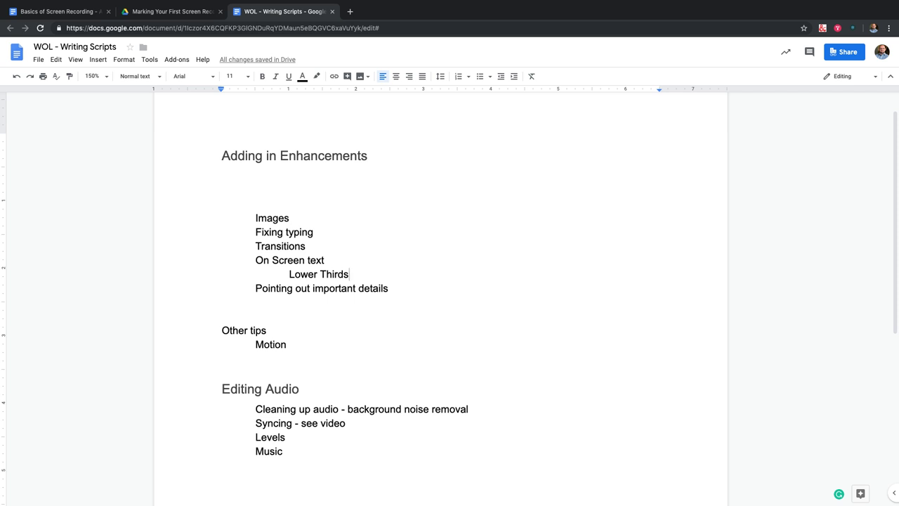
Add Callouts and Spotlight as indented sub-items under Pointing out important details.
{"action": "key", "text": "Return"}
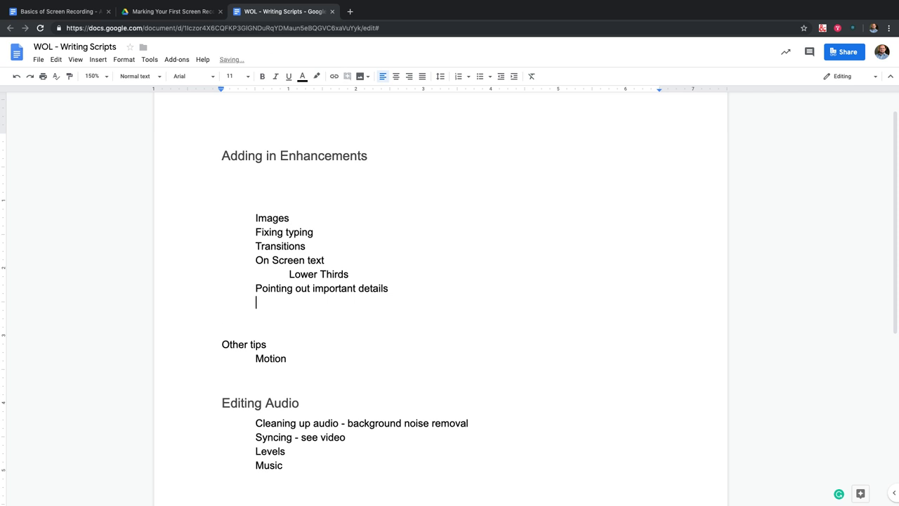
{"action": "key", "text": "Tab"}
{"action": "type", "text": "Callouts"}
{"action": "key", "text": "Return"}
{"action": "key", "text": "shift+Tab"}
{"action": "key", "text": "shift+Tab"}
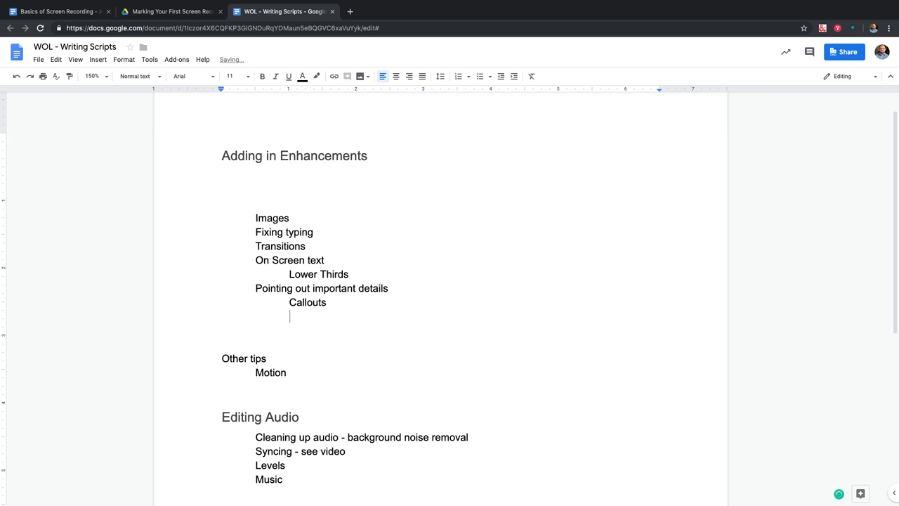
{"action": "type", "text": "Spotlight"}
{"action": "key", "text": "Return"}
{"action": "key", "text": "Return"}
{"action": "key", "text": "shift+Tab"}
{"action": "key", "text": "shift+Tab"}
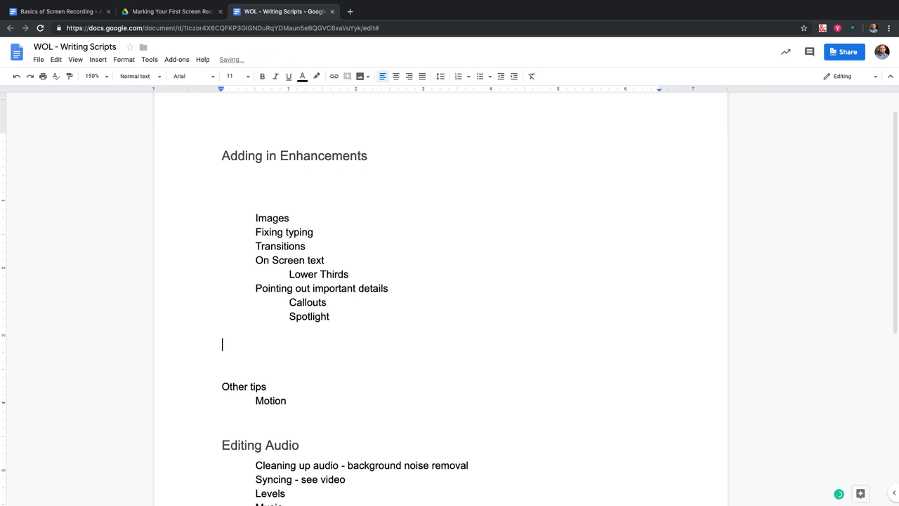
{"action": "key", "text": "Tab"}
{"action": "key", "text": "Tab"}
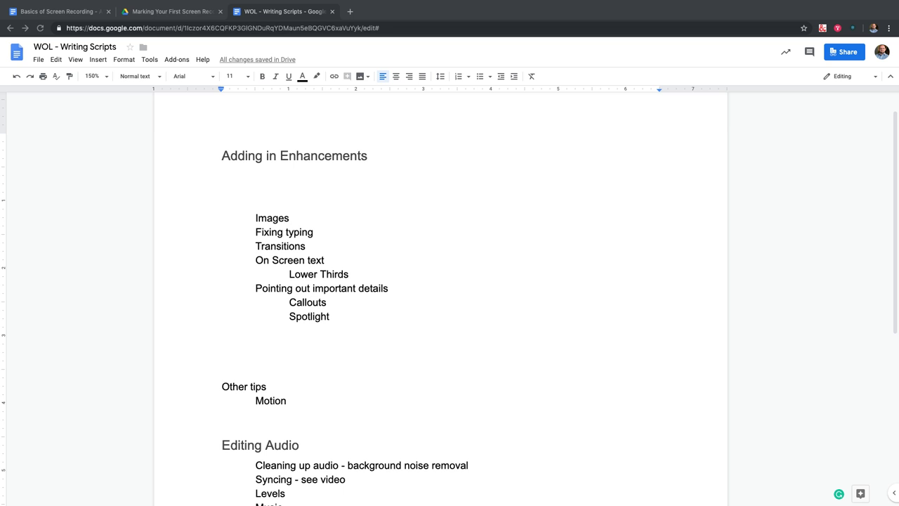
{"action": "left_click", "coordinate": [290, 330]}
{"action": "scroll", "coordinate": [217, 181], "scroll_direction": "up", "scroll_amount": 5}
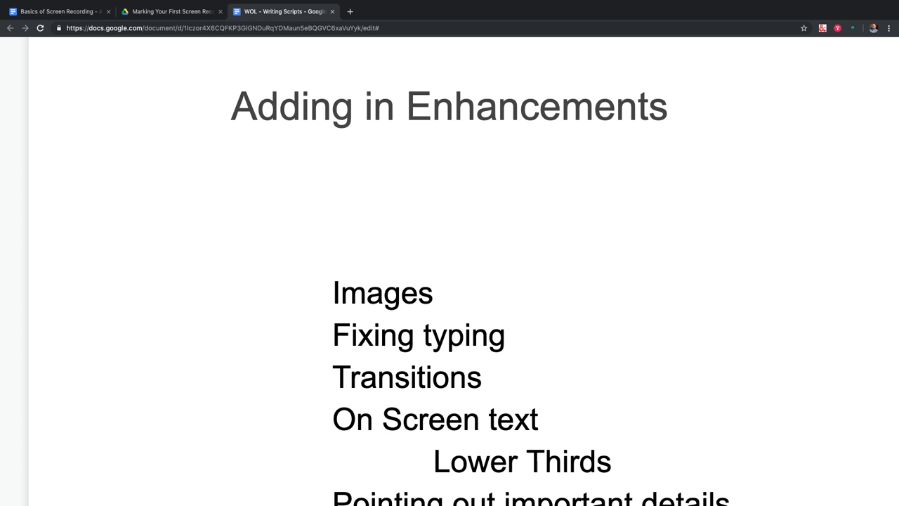
{"action": "scroll", "coordinate": [450, 280], "scroll_direction": "down", "scroll_amount": 5}
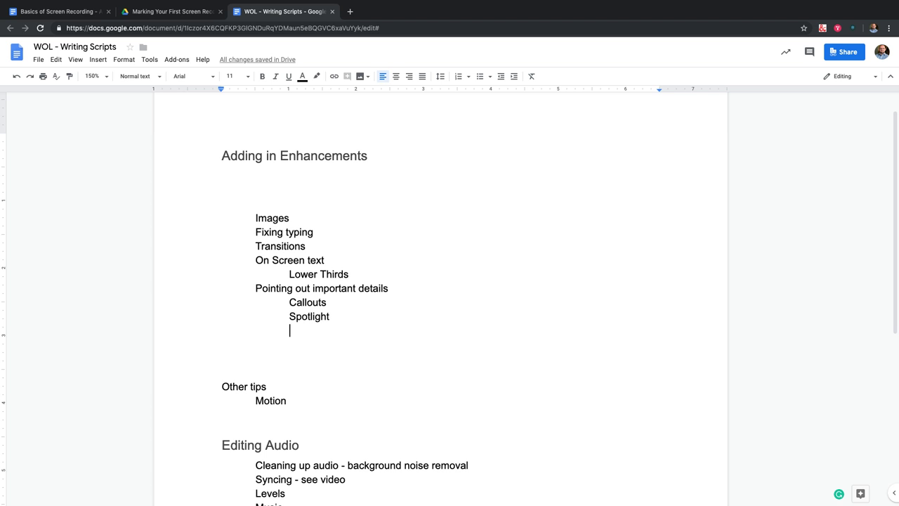
{"action": "key", "text": "Down"}
{"action": "key", "text": "Down"}
{"action": "key", "text": "Down"}
{"action": "key", "text": "Down"}
{"action": "key", "text": "Down"}
{"action": "key", "text": "Down"}
{"action": "key", "text": "Down"}
{"action": "key", "text": "Down"}
{"action": "key", "text": "Down"}
{"action": "type", "text": "Mouse"}
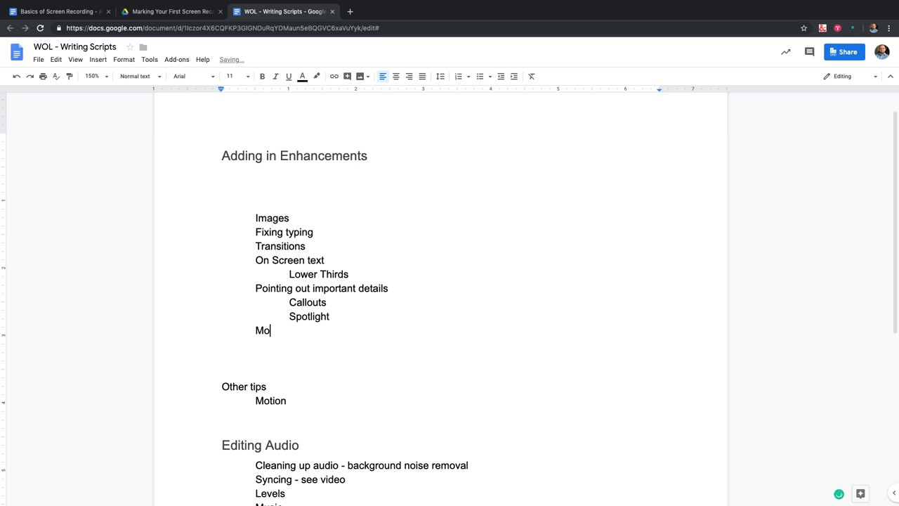
{"action": "key", "text": "BackSpace"}
{"action": "type", "text": "e Curso"}
{"action": "key", "text": "Home"}
{"action": "key", "text": "shift+Right"}
{"action": "key", "text": "shift+Right"}
{"action": "key", "text": "shift+Right"}
{"action": "key", "text": "shift+Right"}
{"action": "key", "text": "shift+Right"}
{"action": "key", "text": "shift+Right"}
{"action": "key", "text": "shift+Right"}
{"action": "key", "text": "shift+Right"}
{"action": "key", "text": "shift+Left"}
{"action": "key", "text": "shift+Left"}
{"action": "key", "text": "BackSpace"}
{"action": "type", "text": "r Effects"}
{"action": "key", "text": "Return"}
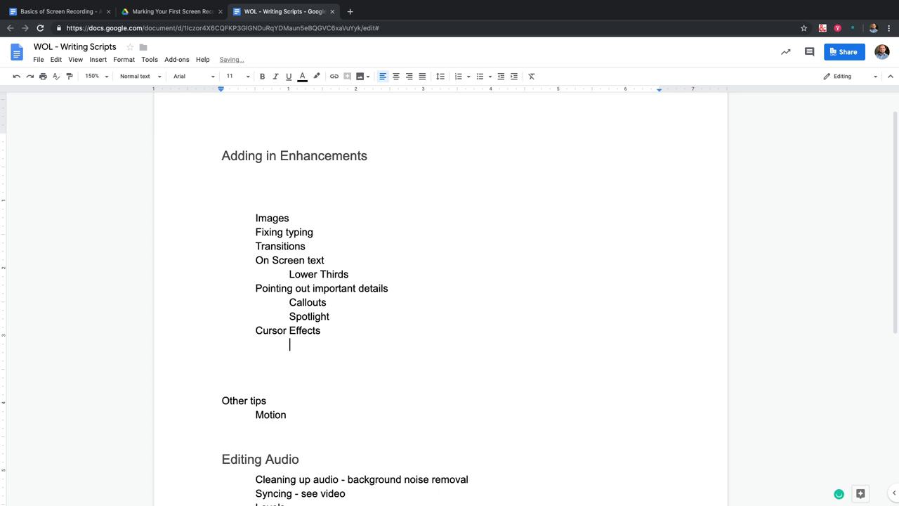
{"action": "key", "text": "Tab"}
{"action": "type", "text": "Highlight"}
{"action": "key", "text": "Return"}
{"action": "type", "text": "Clic"}
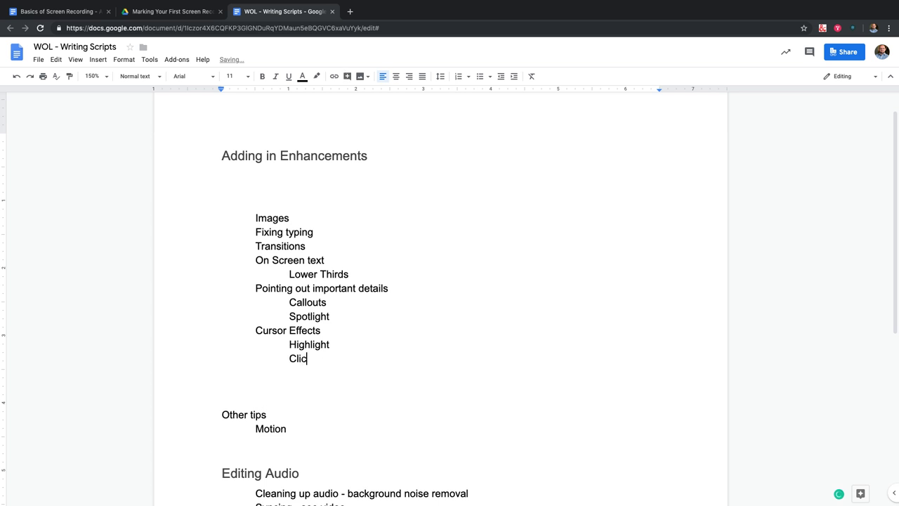
{"action": "type", "text": "k Effects"}
{"action": "key", "text": "Return"}
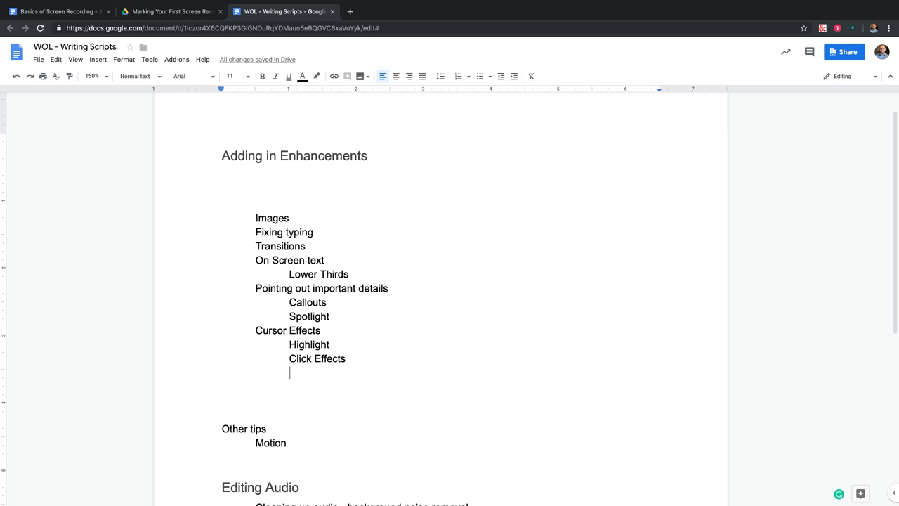
Append 'To Screencast Videos' to the heading and start a 'Fix-it text -' item under Lower Thirds.
{"action": "left_click", "coordinate": [368, 155]}
{"action": "type", "text": "To Scre"}
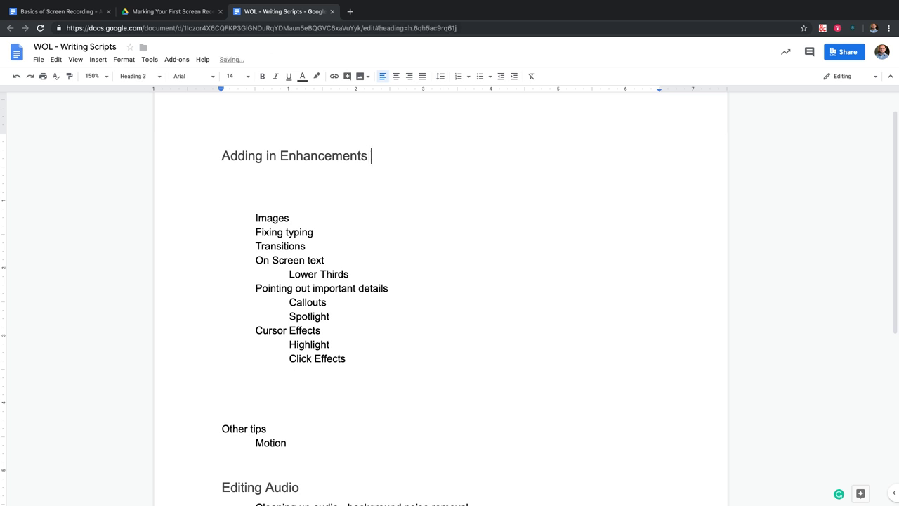
{"action": "type", "text": "encast"}
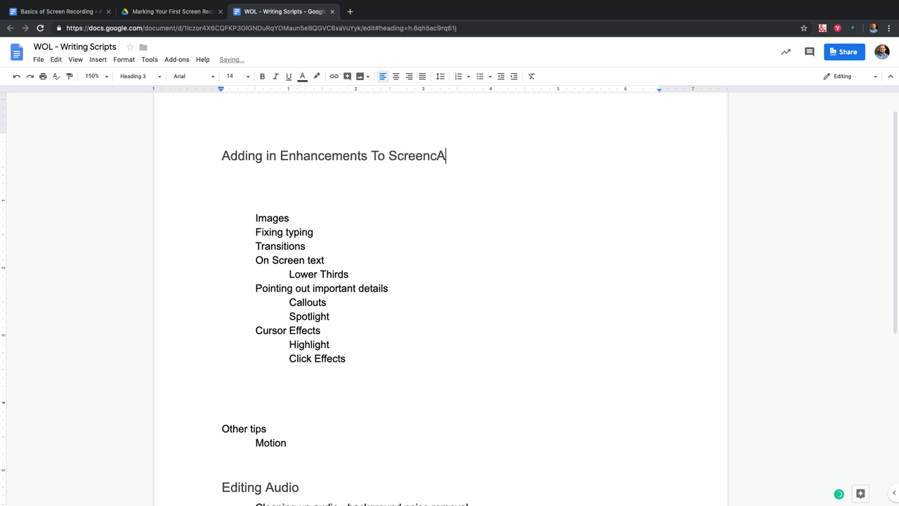
{"action": "type", "text": " Videos"}
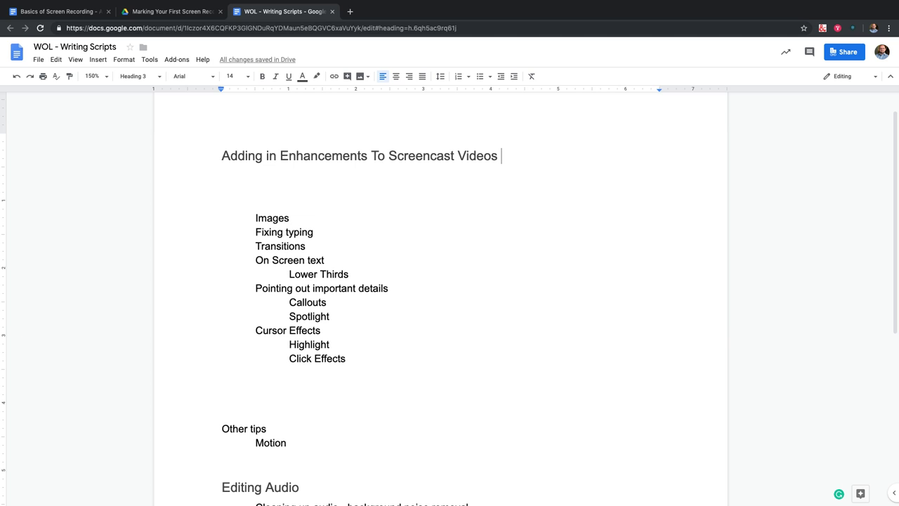
{"action": "left_click", "coordinate": [350, 274]}
{"action": "key", "text": "Return"}
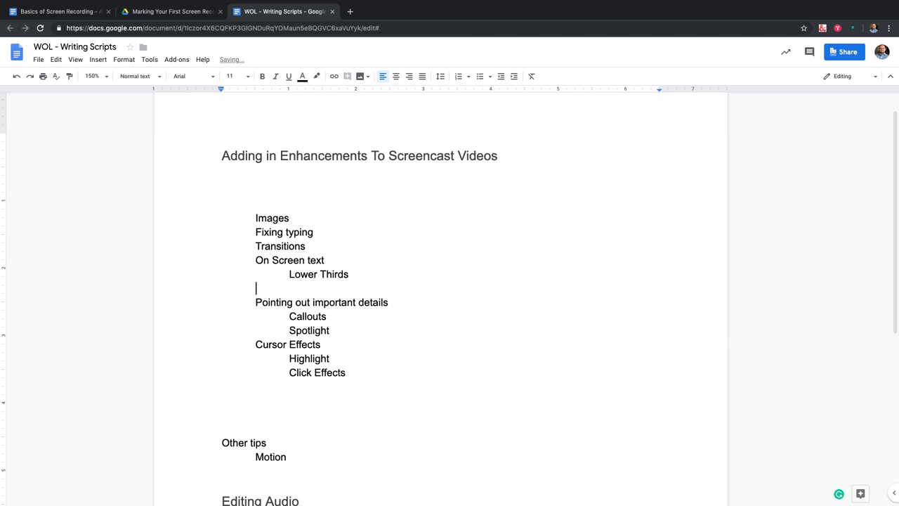
{"action": "type", "text": "Fix"}
{"action": "key", "text": "BackSpace"}
{"action": "type", "text": "-it text - cove"}
Finish the Fix-it text line with 'for mistakes - wrong click, something etc....'.
{"action": "key", "text": "BackSpace"}
{"action": "key", "text": "BackSpace"}
{"action": "key", "text": "BackSpace"}
{"action": "key", "text": "BackSpace"}
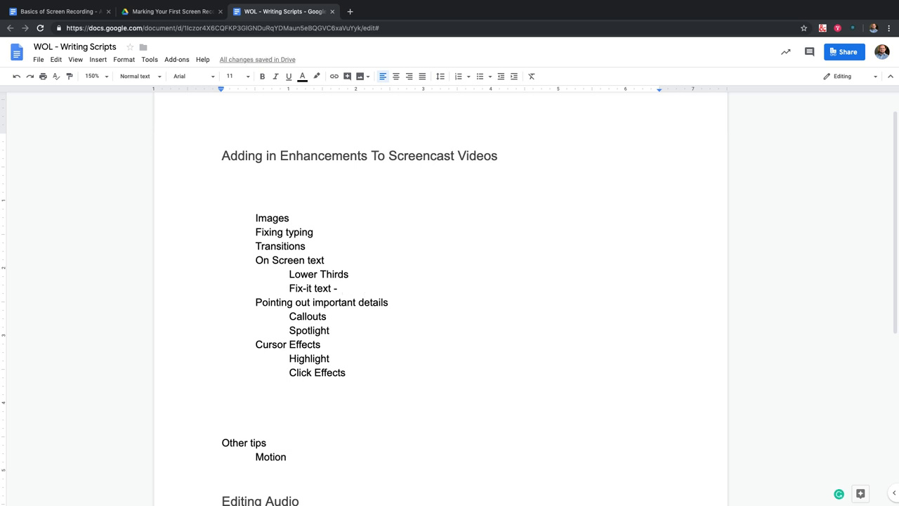
{"action": "type", "text": "for mistakes "}
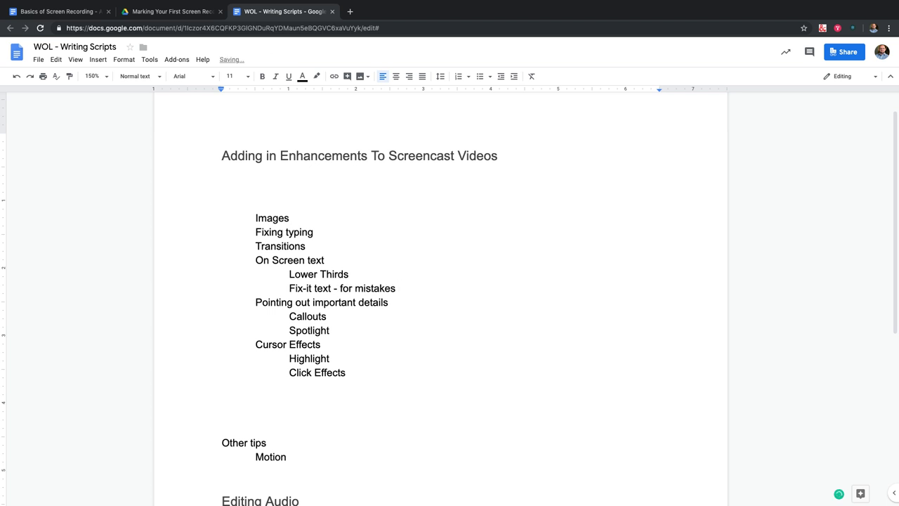
{"action": "type", "text": "-"}
{"action": "type", "text": "old"}
{"action": "key", "text": "BackSpace"}
{"action": "key", "text": "BackSpace"}
{"action": "key", "text": "BackSpace"}
{"action": "key", "text": "BackSpace"}
{"action": "type", "text": "old"}
{"action": "key", "text": "BackSpace"}
{"action": "key", "text": "BackSpace"}
{"action": "key", "text": "BackSpace"}
{"action": "type", "text": "wrong click, somethign"}
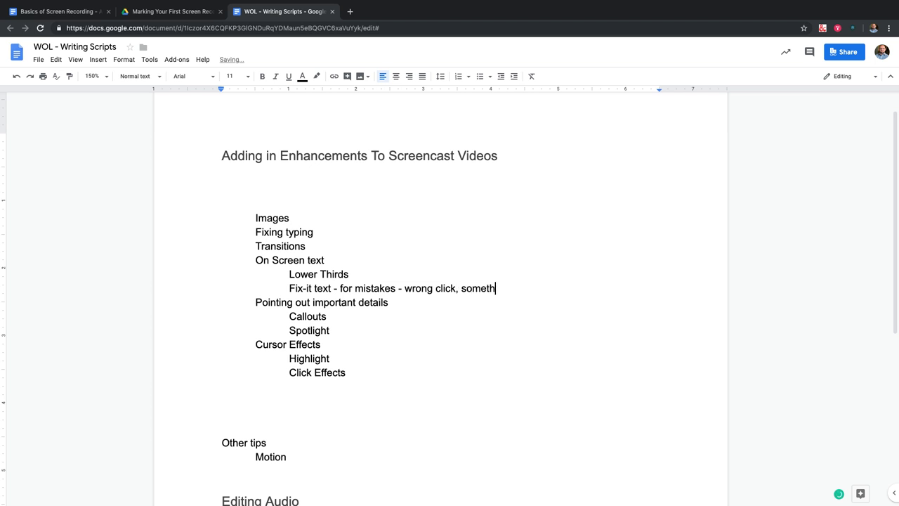
{"action": "key", "text": "BackSpace"}
{"action": "key", "text": "BackSpace"}
{"action": "key", "text": "BackSpace"}
{"action": "type", "text": "ng etc...."}
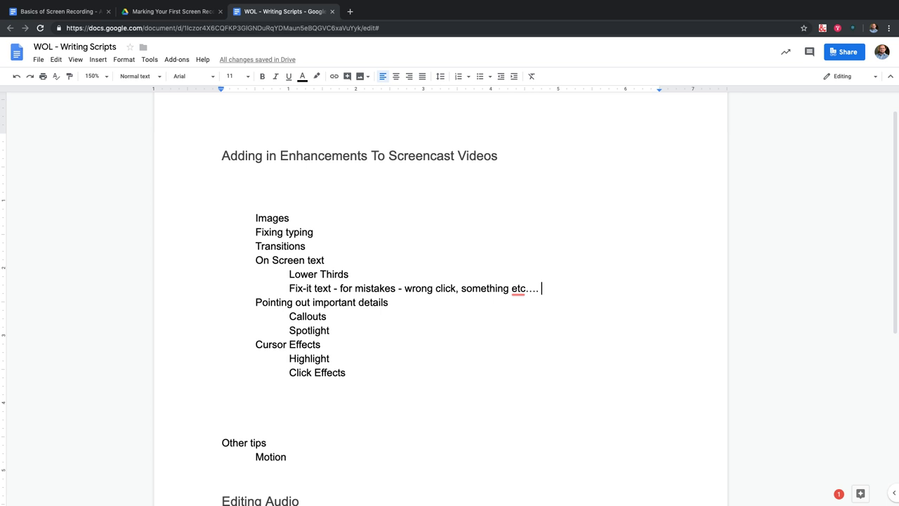
{"action": "left_click", "coordinate": [255, 386]}
{"action": "scroll", "coordinate": [449, 306], "scroll_direction": "down", "scroll_amount": 2}
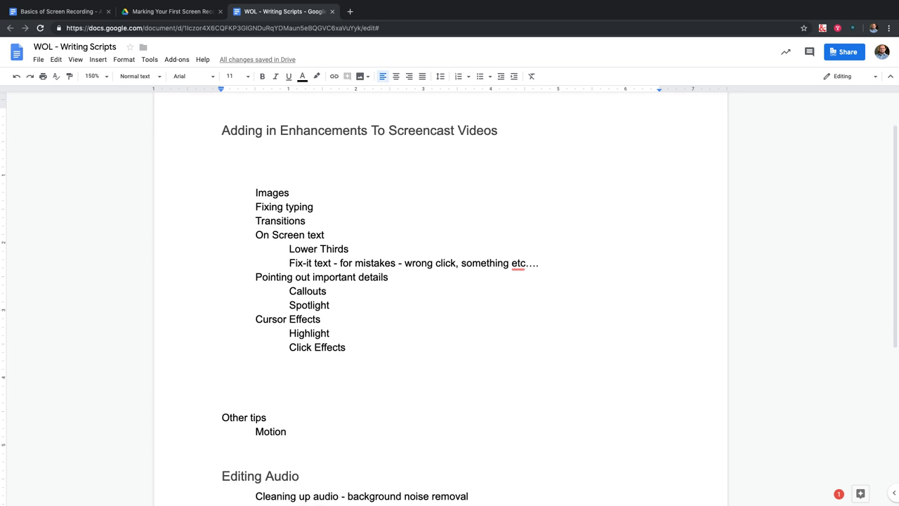
{"action": "left_click_drag", "start_coordinate": [286, 408], "coordinate": [222, 396]}
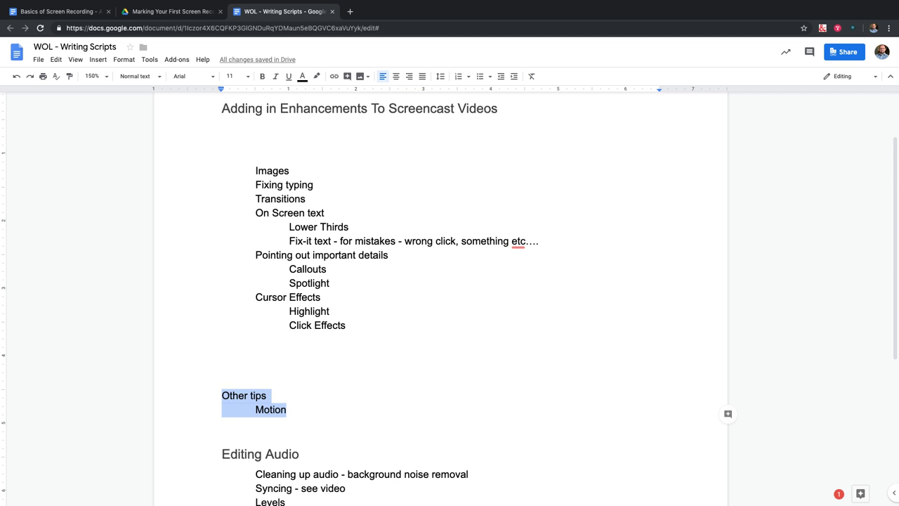
{"action": "left_click", "coordinate": [222, 366]}
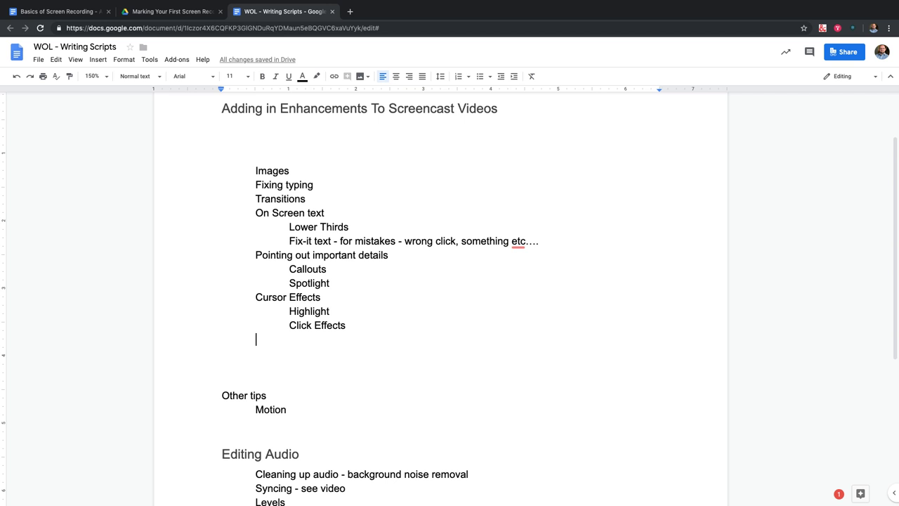
Add a 'Blocking Sensitive or Restricted information' item with Blurring and Blocking out/covering beneath it.
{"action": "left_click", "coordinate": [330, 283]}
{"action": "key", "text": "Return"}
{"action": "key", "text": "shift+Tab"}
{"action": "key", "text": "shift+Tab"}
{"action": "key", "text": "Tab"}
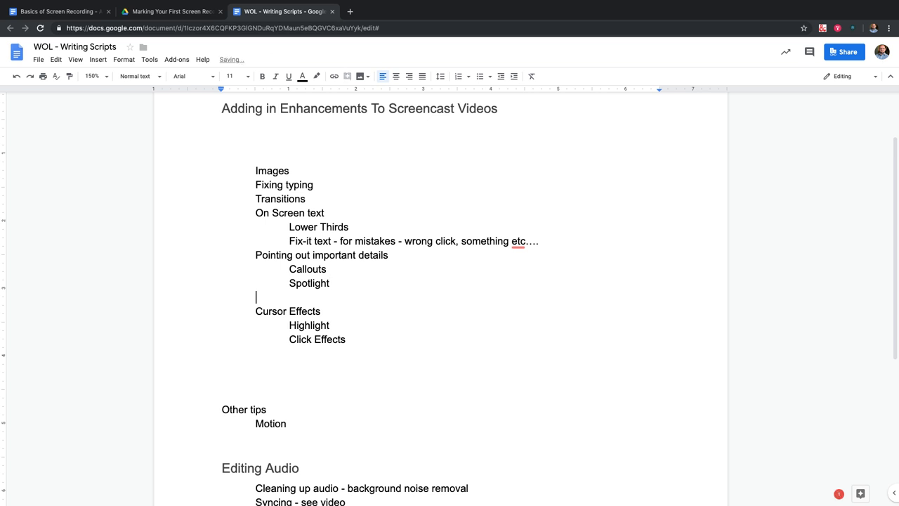
{"action": "type", "text": "Blocking Sens"}
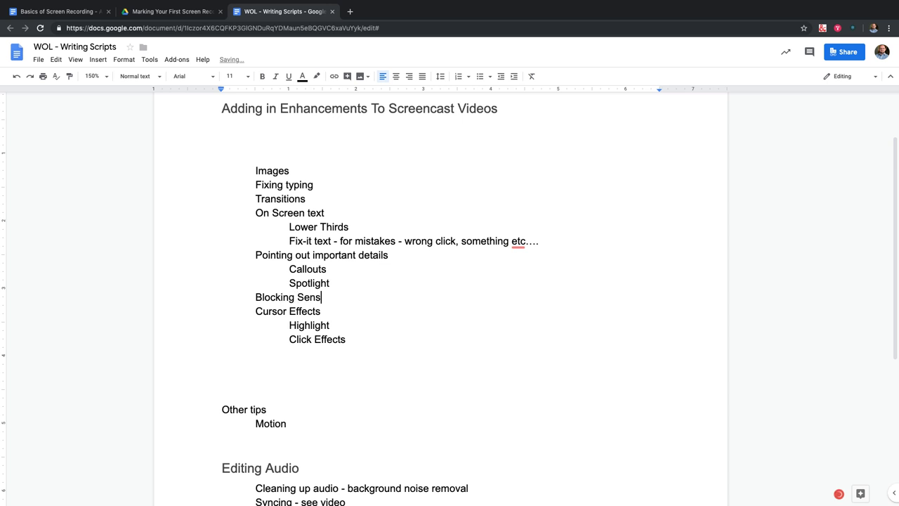
{"action": "type", "text": "itive or Restricted information"}
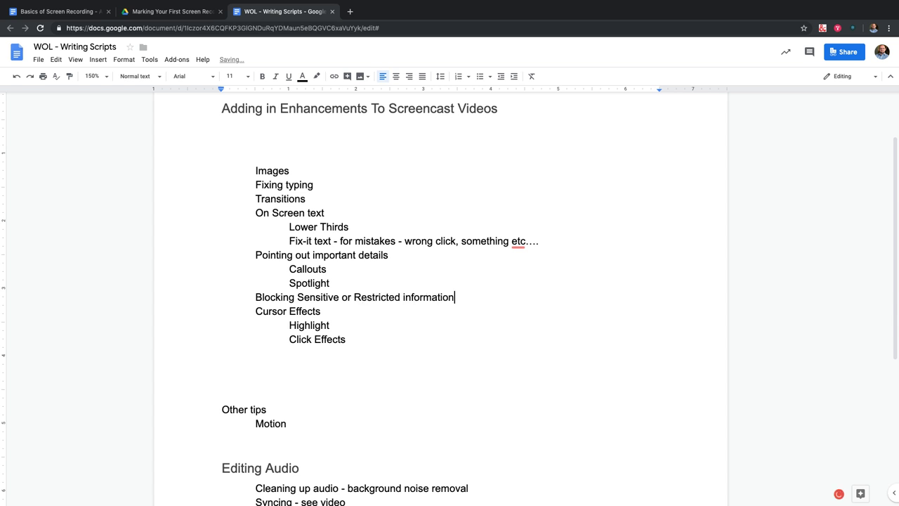
{"action": "key", "text": "Return"}
{"action": "type", "text": "Blur"}
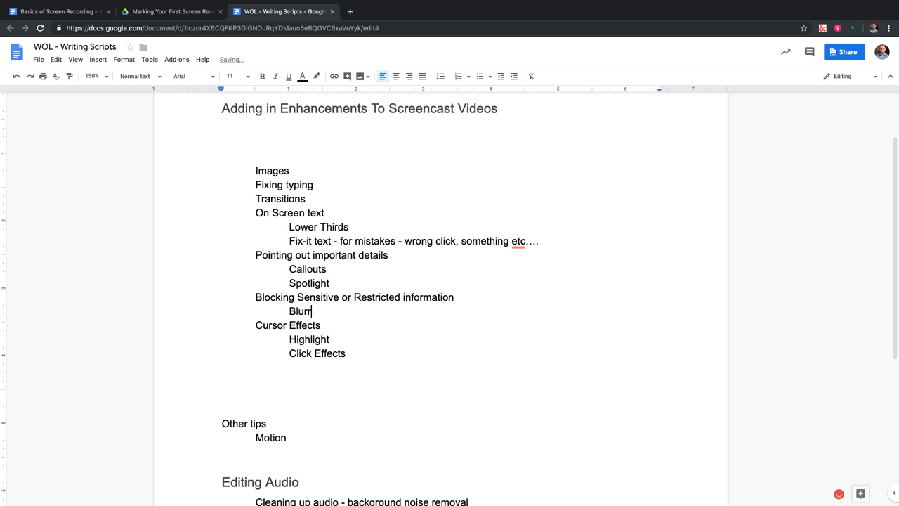
{"action": "type", "text": "ring"}
{"action": "key", "text": "Return"}
{"action": "key", "text": "BackSpace"}
{"action": "key", "text": "BackSpace"}
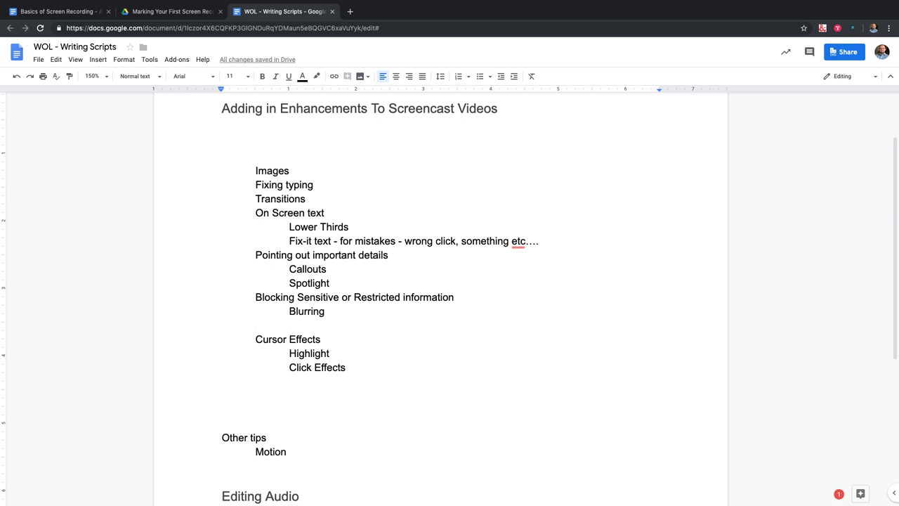
{"action": "type", "text": "Blocking out"}
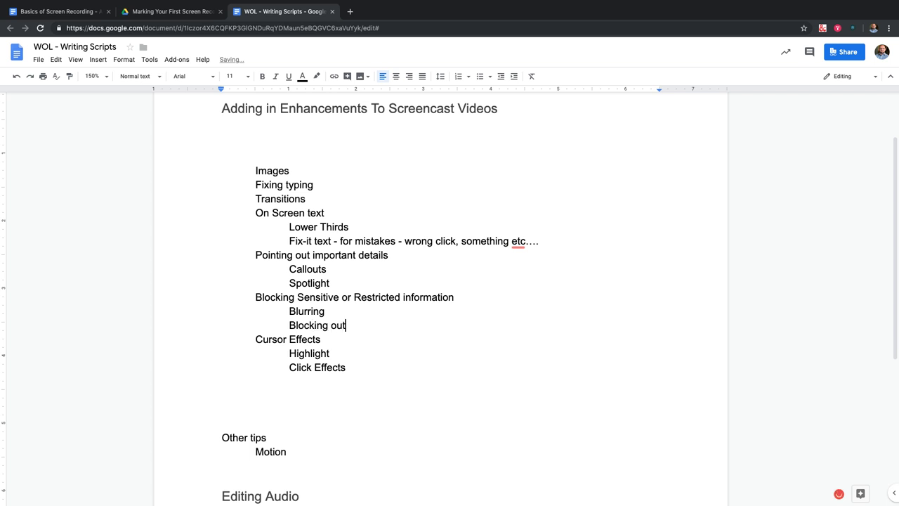
{"action": "type", "text": "/covering"}
{"action": "key", "text": "Return"}
{"action": "key", "text": "BackSpace"}
{"action": "key", "text": "BackSpace"}
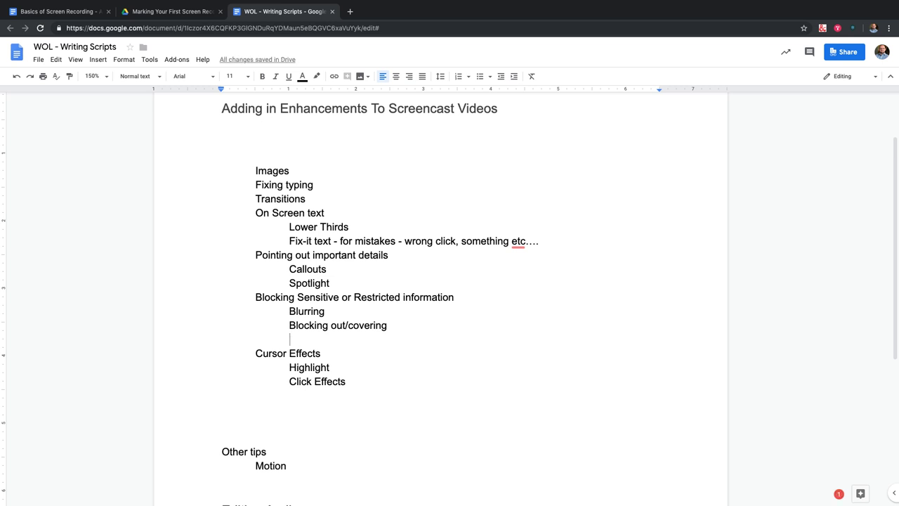
Add Highlighting as a sub-item after Spotlight.
{"action": "left_click", "coordinate": [328, 283]}
{"action": "key", "text": "Return"}
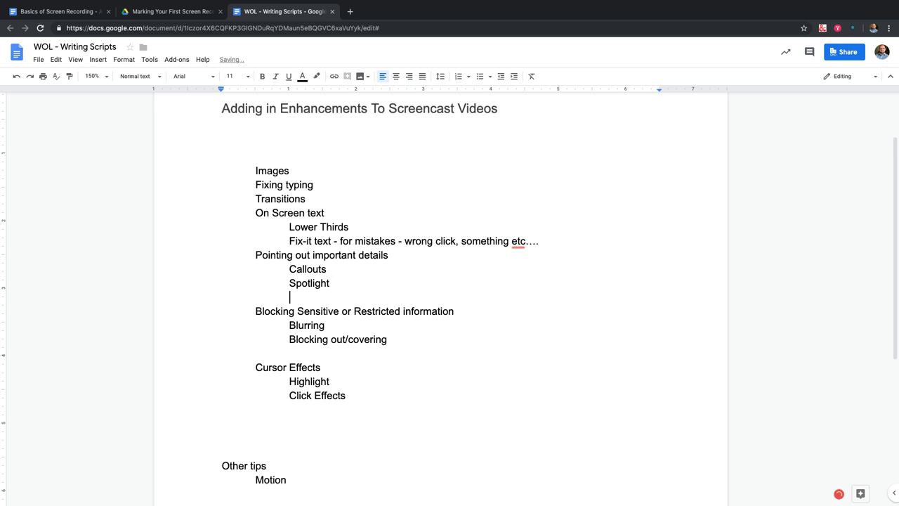
{"action": "type", "text": "Highlighting"}
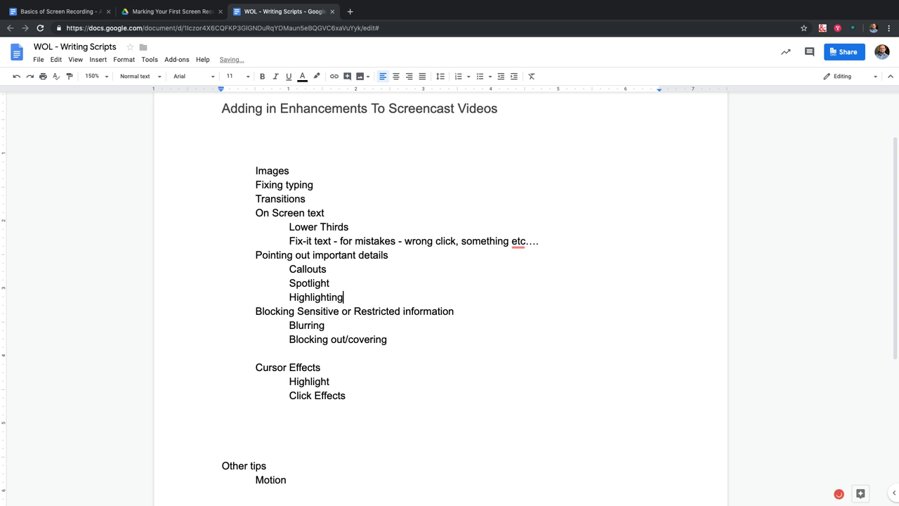
{"action": "key", "text": "Return"}
{"action": "key", "text": "BackSpace"}
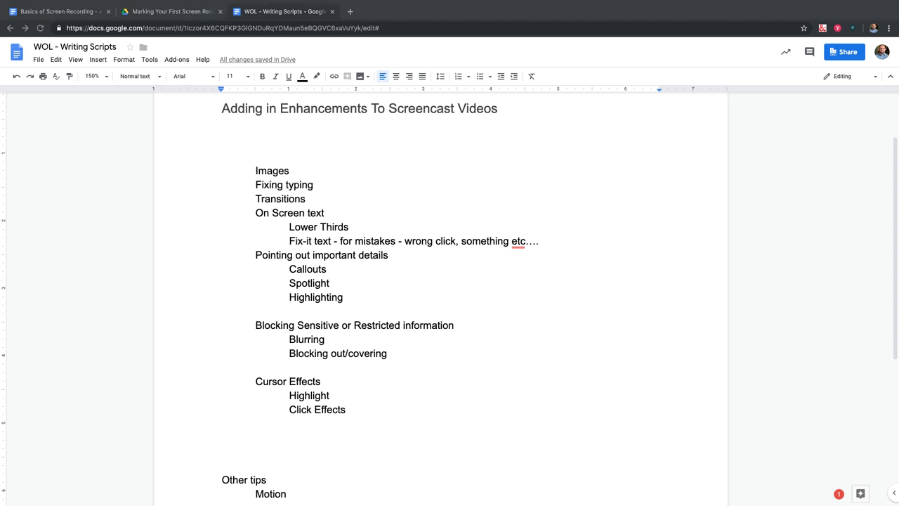
Extend the Blurring item with ' - watch for movement -- planned in advance'.
{"action": "left_click", "coordinate": [325, 340]}
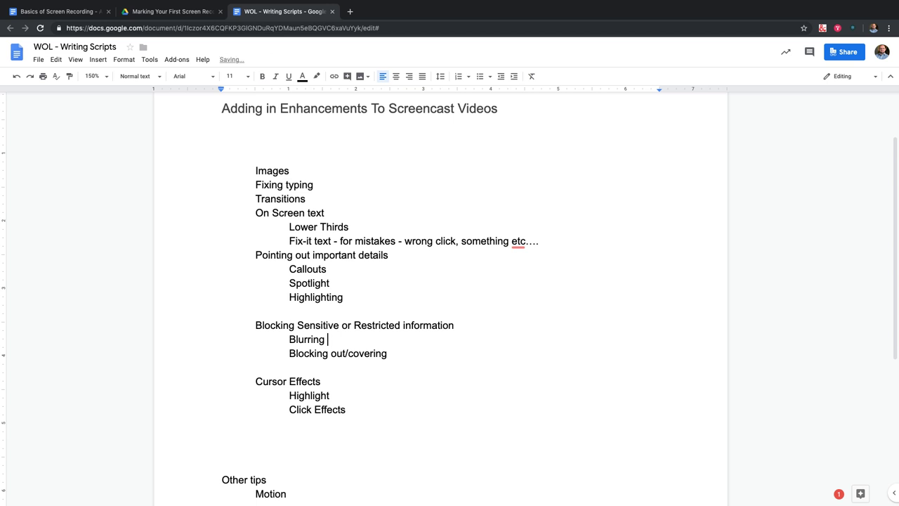
{"action": "type", "text": "- watch for movement -- planni"}
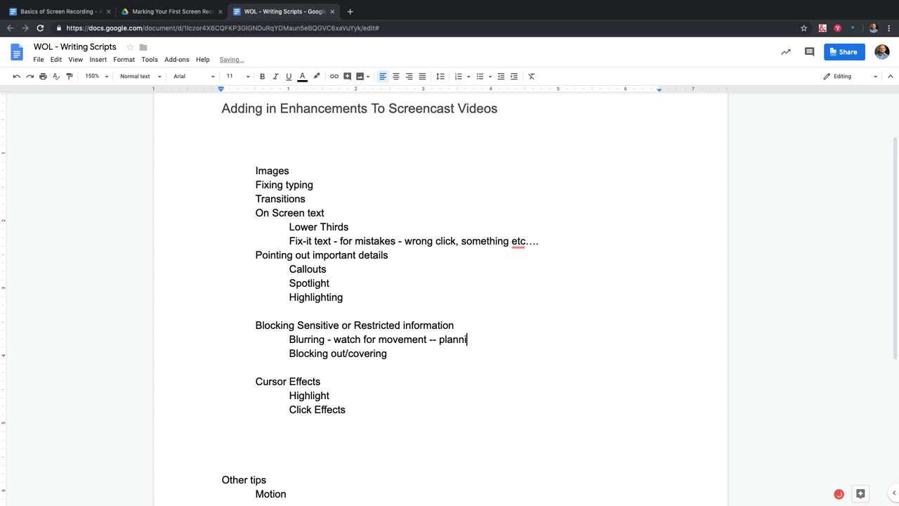
{"action": "key", "text": "BackSpace"}
{"action": "type", "text": "ed in adv"}
{"action": "type", "text": "ance"}
{"action": "key", "text": "BackSpace"}
{"action": "key", "text": "BackSpace"}
{"action": "key", "text": "BackSpace"}
{"action": "key", "text": "BackSpace"}
{"action": "key", "text": "BackSpace"}
{"action": "type", "text": "vanc"}
{"action": "key", "text": "BackSpace"}
{"action": "key", "text": "BackSpace"}
{"action": "type", "text": "nce"}
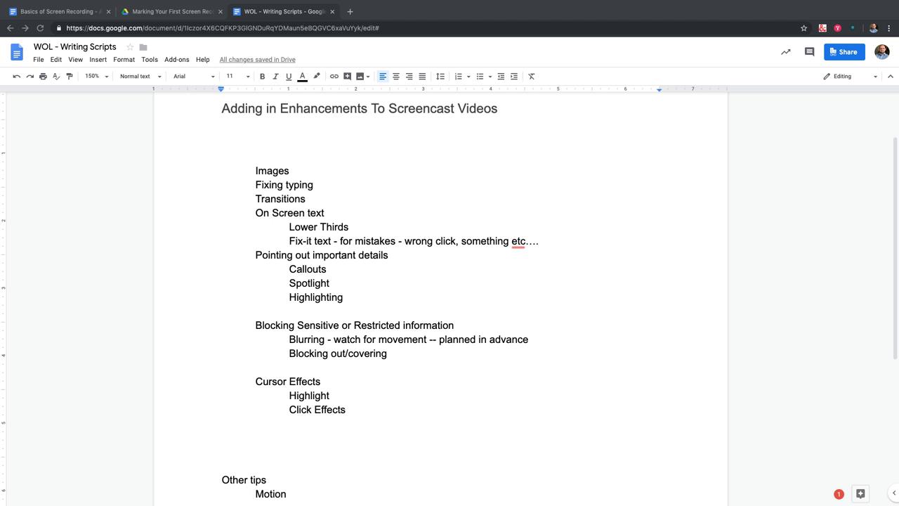
{"action": "left_click", "coordinate": [222, 142]}
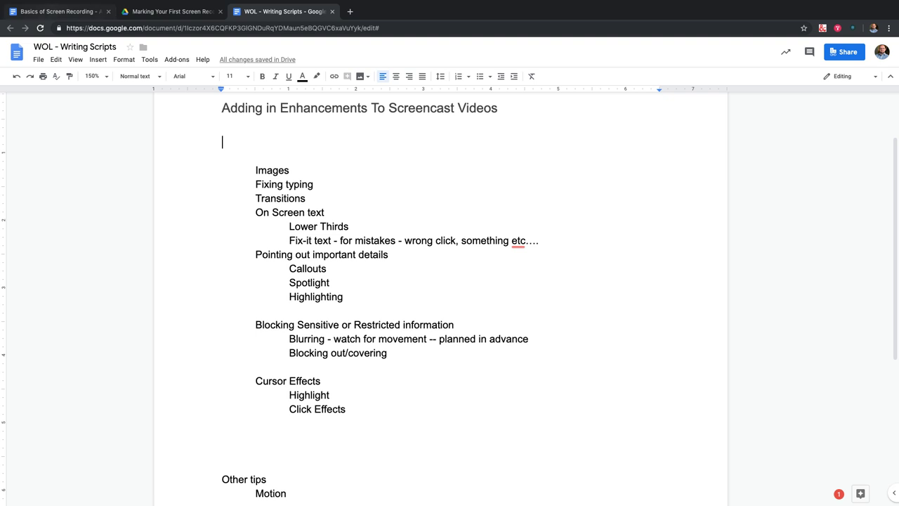
{"action": "key", "text": "ctrl+1"}
Add a 'CONCLUSION' line below 'Provide time to talk' in the Basics of Screen Recording doc.
{"action": "scroll", "coordinate": [372, 295], "scroll_direction": "up", "scroll_amount": 3}
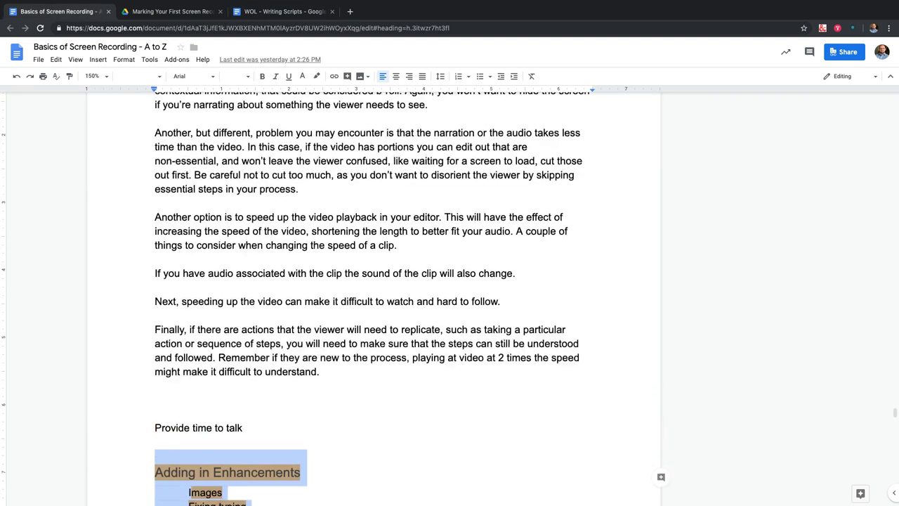
{"action": "scroll", "coordinate": [373, 295], "scroll_direction": "down", "scroll_amount": 2}
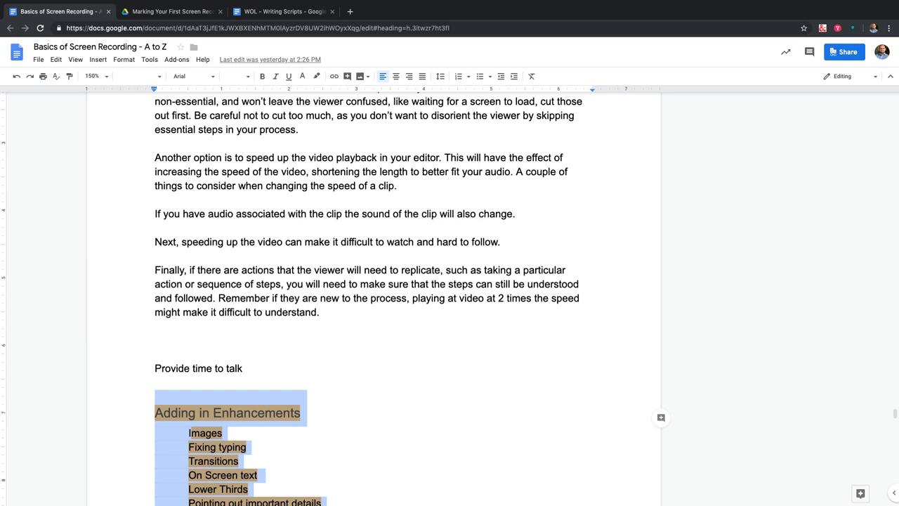
{"action": "scroll", "coordinate": [372, 295], "scroll_direction": "down", "scroll_amount": 2}
{"action": "scroll", "coordinate": [373, 295], "scroll_direction": "down", "scroll_amount": 1}
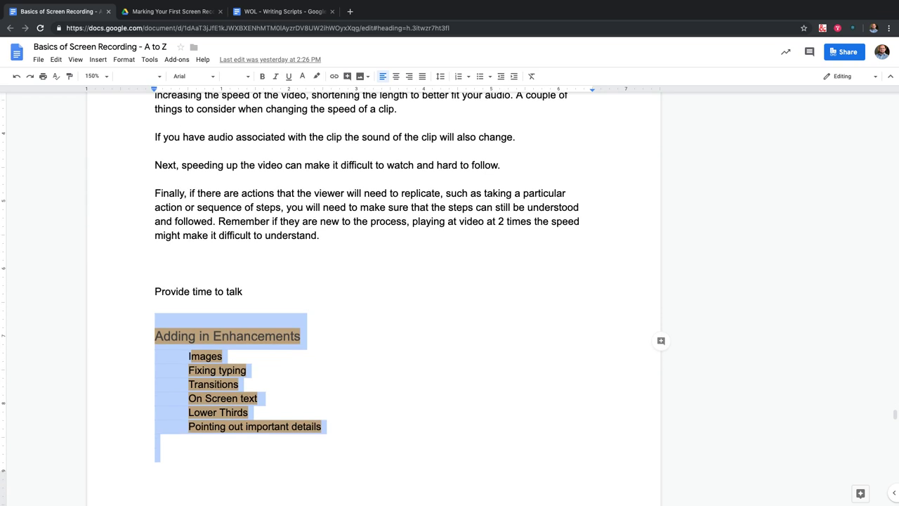
{"action": "scroll", "coordinate": [373, 295], "scroll_direction": "up", "scroll_amount": 10}
{"action": "scroll", "coordinate": [372, 295], "scroll_direction": "up", "scroll_amount": 15}
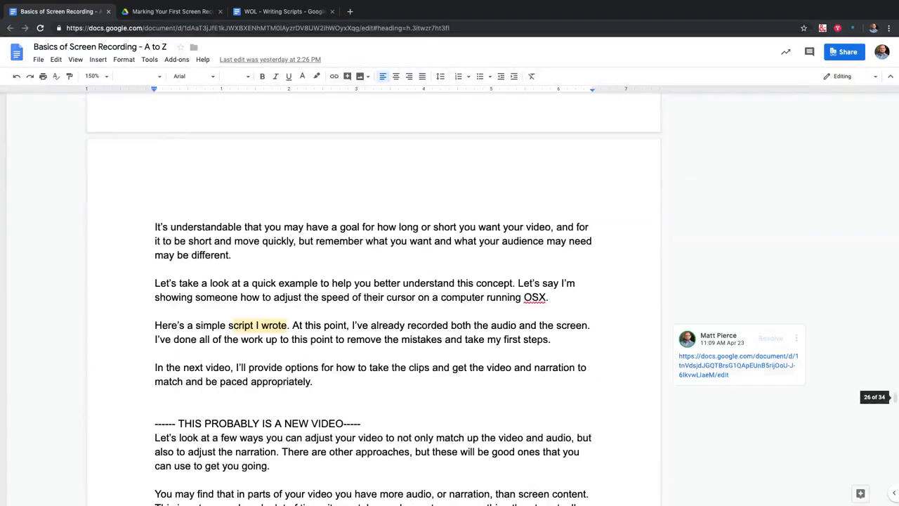
{"action": "scroll", "coordinate": [372, 295], "scroll_direction": "down", "scroll_amount": 15}
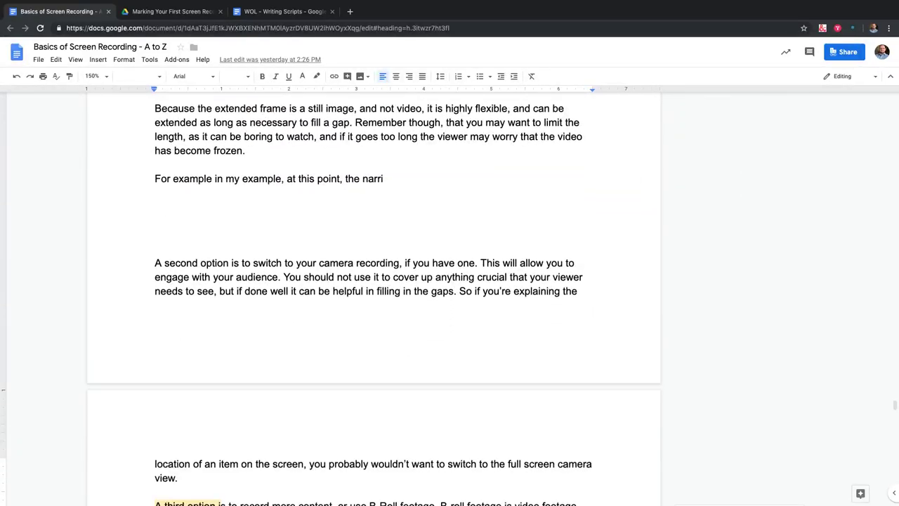
{"action": "scroll", "coordinate": [372, 295], "scroll_direction": "down", "scroll_amount": 5}
{"action": "scroll", "coordinate": [372, 295], "scroll_direction": "down", "scroll_amount": 9}
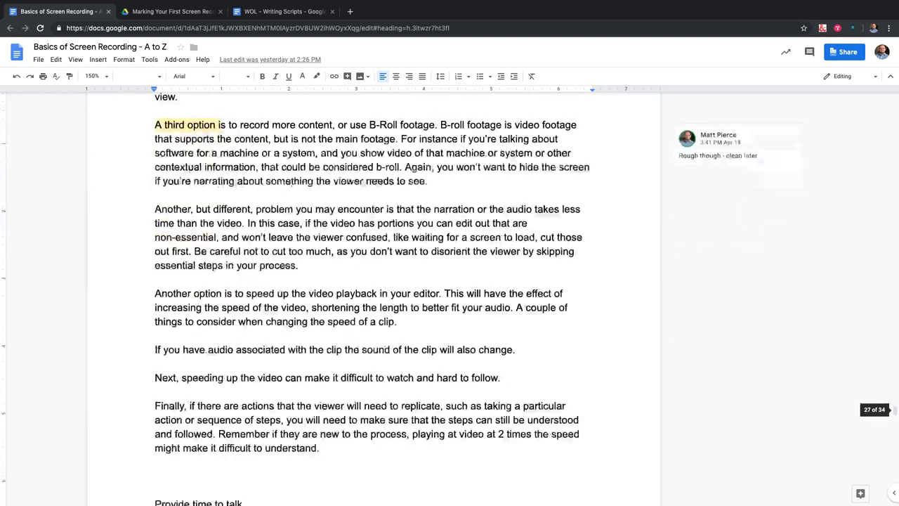
{"action": "scroll", "coordinate": [373, 295], "scroll_direction": "down", "scroll_amount": 2}
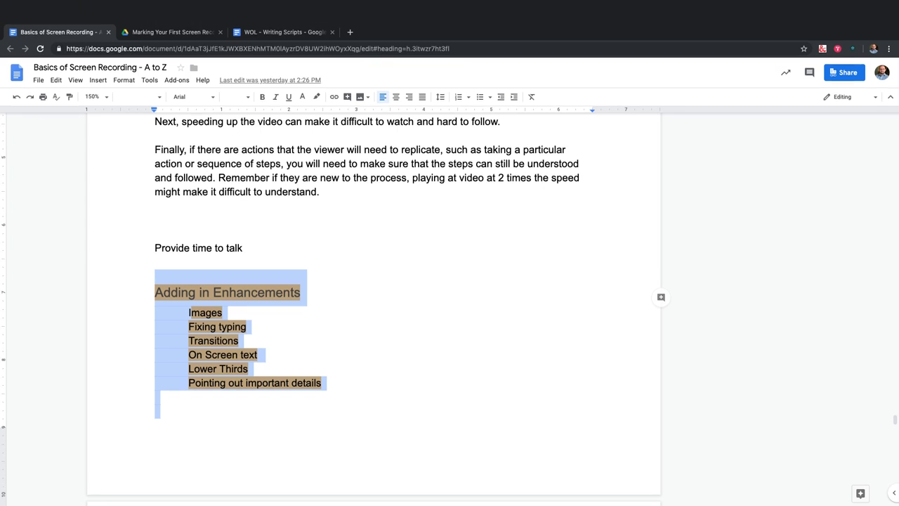
{"action": "left_click", "coordinate": [155, 220]}
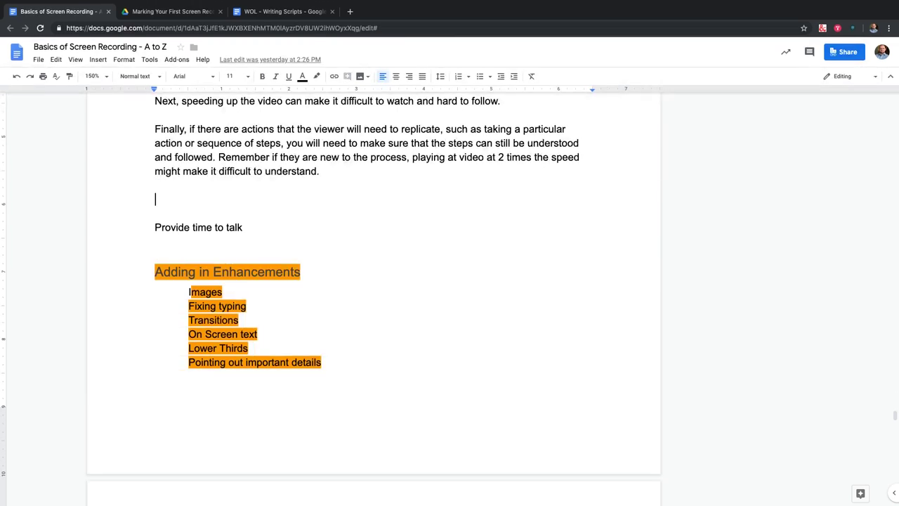
{"action": "left_click", "coordinate": [155, 241]}
{"action": "key", "text": "Return"}
{"action": "type", "text": "CON"}
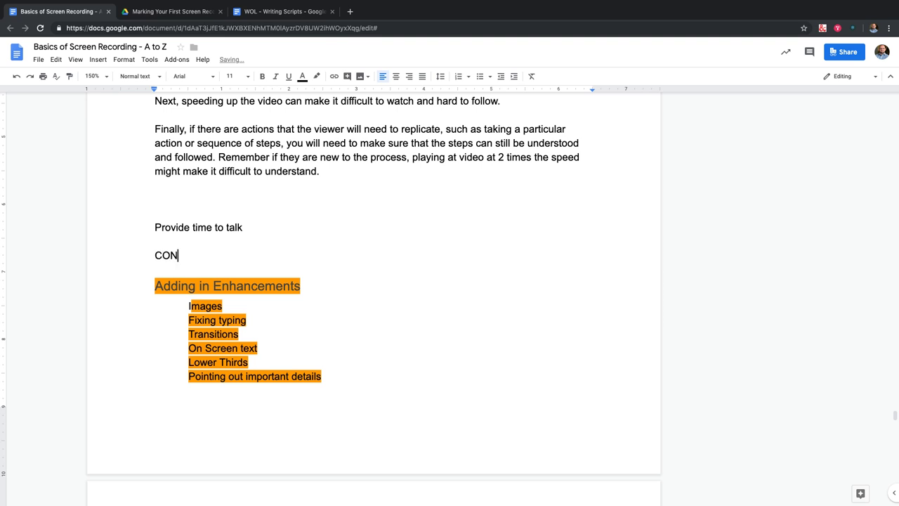
{"action": "type", "text": "CLUSION"}
{"action": "key", "text": "super+3"}
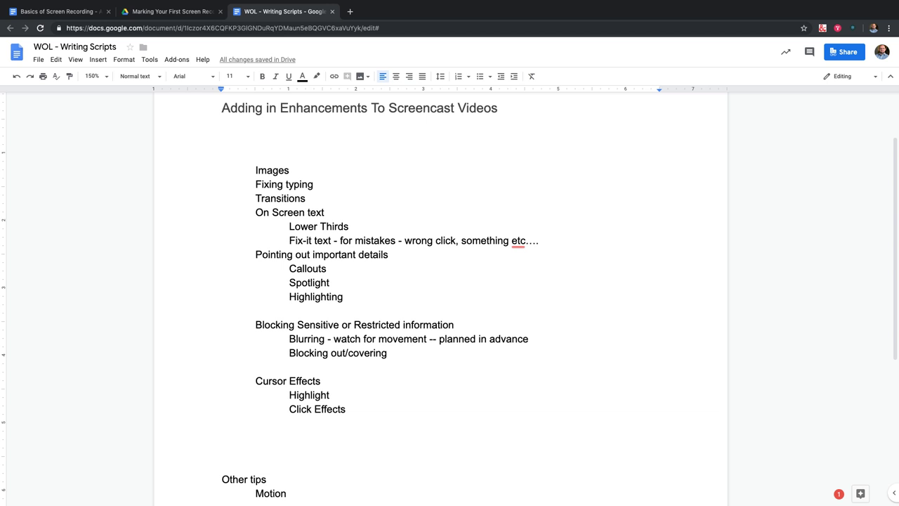
Type 'As you're editing your screencast, you'll want to start thinking about ways to help your viewer'.
{"action": "type", "text": "Once you've sd"}
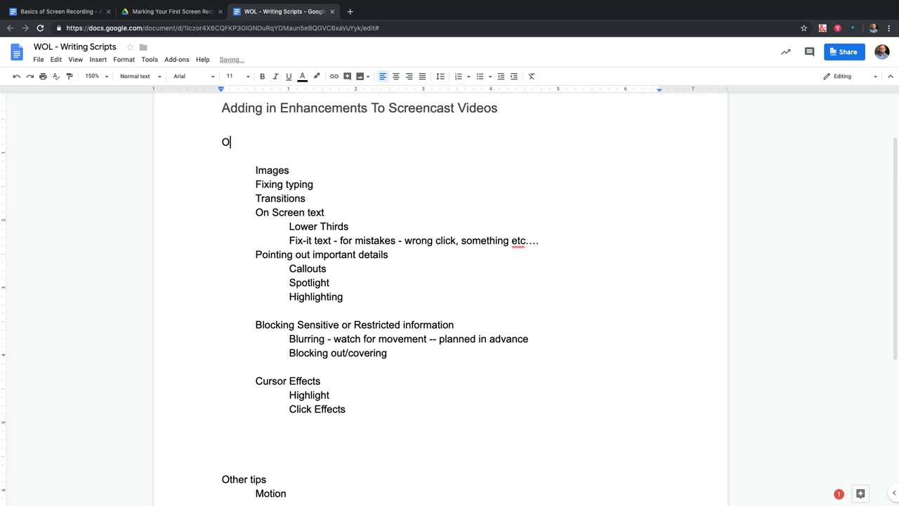
{"action": "key", "text": "BackSpace"}
{"action": "key", "text": "BackSpace"}
{"action": "type", "text": "done"}
{"action": "key", "text": "BackSpace"}
{"action": "key", "text": "BackSpace"}
{"action": "key", "text": "BackSpace"}
{"action": "key", "text": "BackSpace"}
{"action": "key", "text": "BackSpace"}
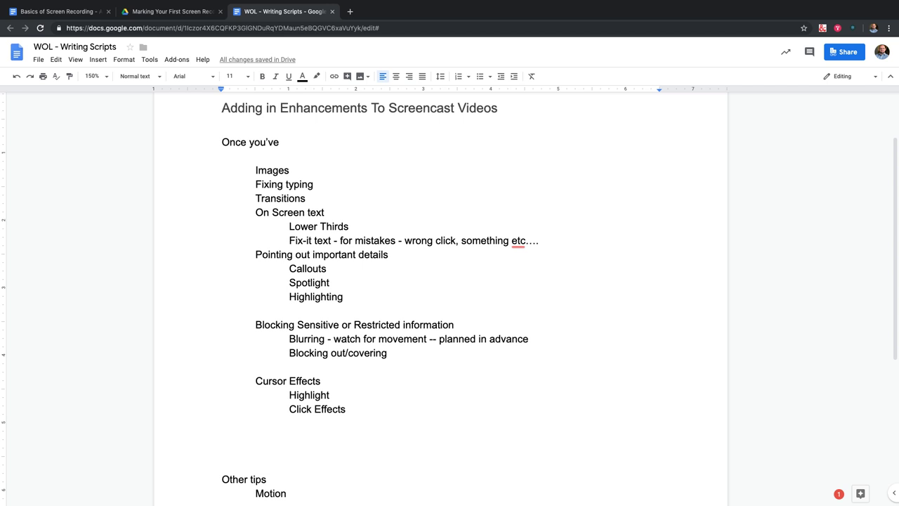
{"action": "key", "text": "BackSpace"}
{"action": "key", "text": "BackSpace"}
{"action": "key", "text": "BackSpace"}
{"action": "key", "text": "BackSpace"}
{"action": "key", "text": "BackSpace"}
{"action": "key", "text": "BackSpace"}
{"action": "key", "text": "BackSpace"}
{"action": "key", "text": "BackSpace"}
{"action": "key", "text": "BackSpace"}
{"action": "key", "text": "BackSpace"}
{"action": "key", "text": "BackSpace"}
{"action": "key", "text": "BackSpace"}
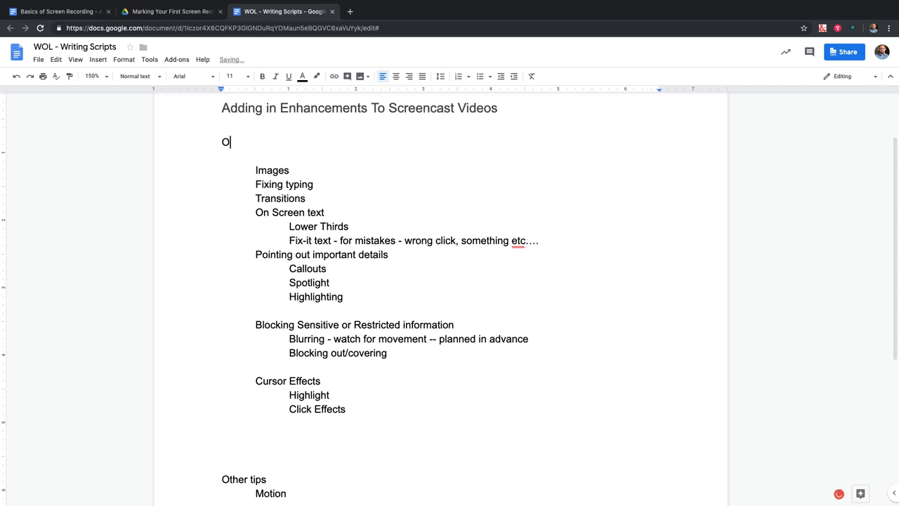
{"action": "type", "text": "As youre"}
{"action": "key", "text": "BackSpace"}
{"action": "key", "text": "BackSpace"}
{"action": "key", "text": "BackSpace"}
{"action": "type", "text": "'re editin"}
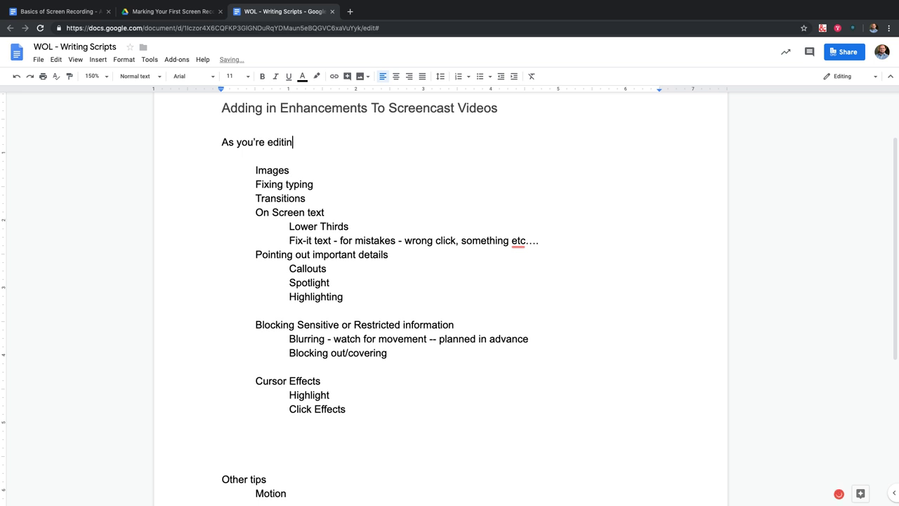
{"action": "type", "text": "g your screencast, yo"}
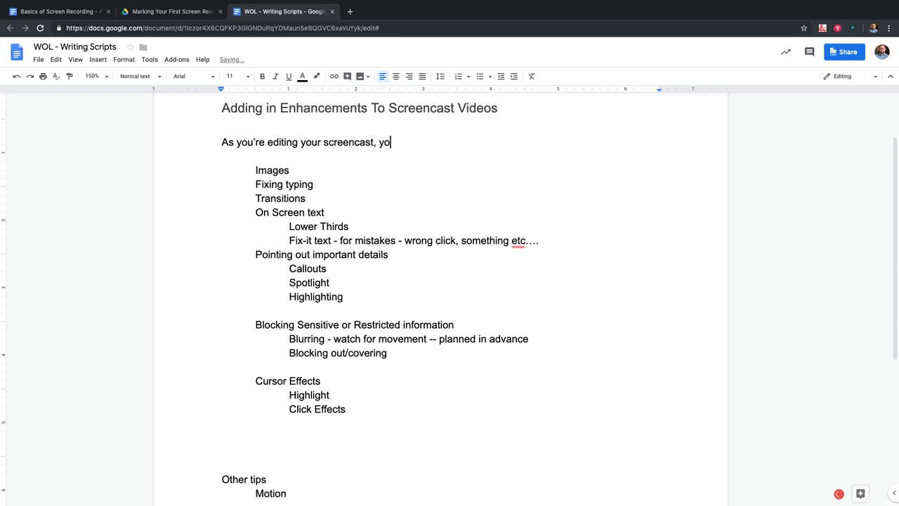
{"action": "type", "text": "u'll want to start thinking about way to"}
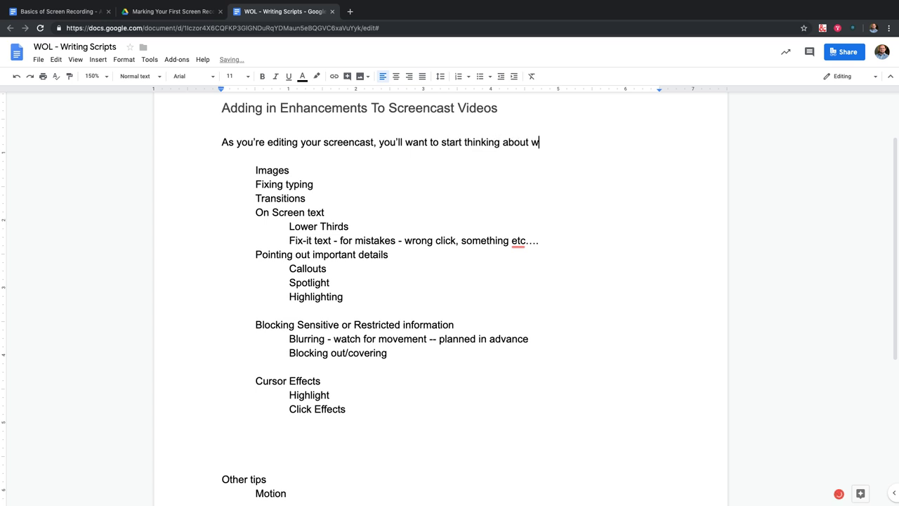
{"action": "key", "text": "BackSpace"}
{"action": "key", "text": "BackSpace"}
{"action": "key", "text": "BackSpace"}
{"action": "type", "text": "s to help your viewer."}
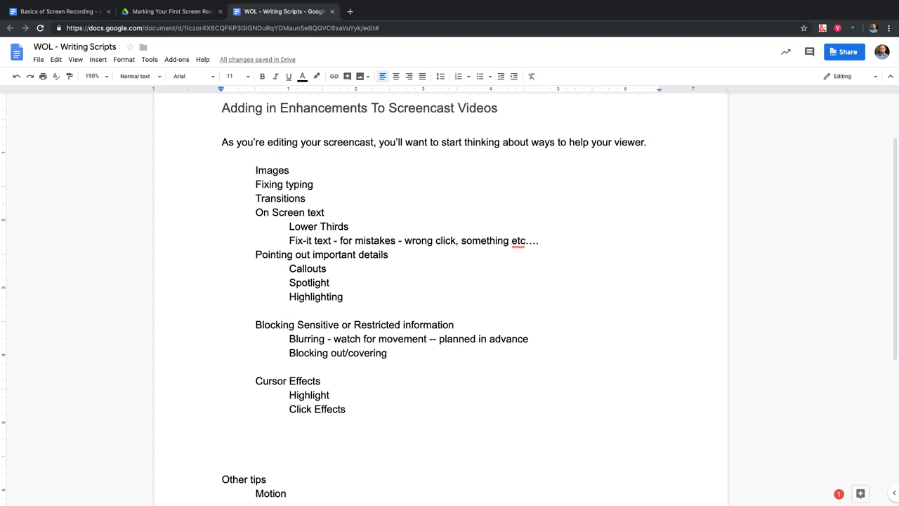
Finish the sentence with 'understand your content better, and where they should focus their attention.'.
{"action": "key", "text": "BackSpace"}
{"action": "type", "text": "understna"}
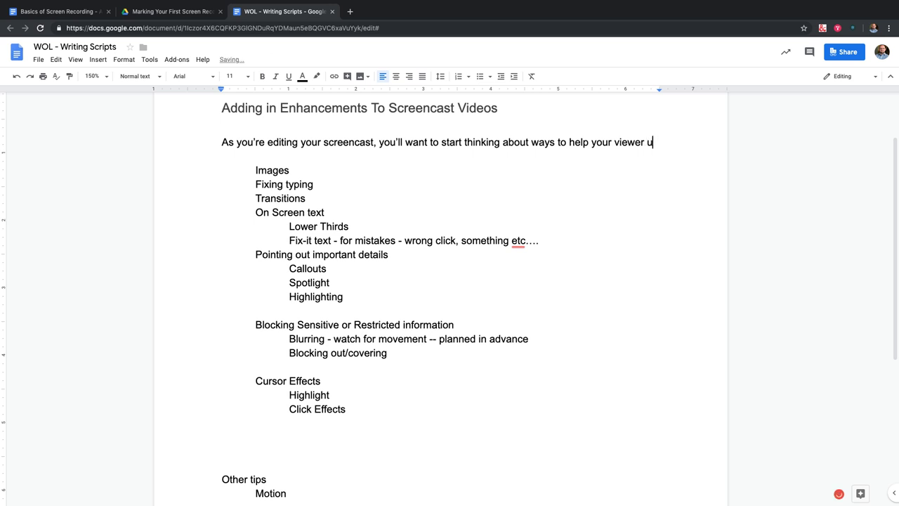
{"action": "key", "text": "BackSpace"}
{"action": "key", "text": "BackSpace"}
{"action": "type", "text": "nd"}
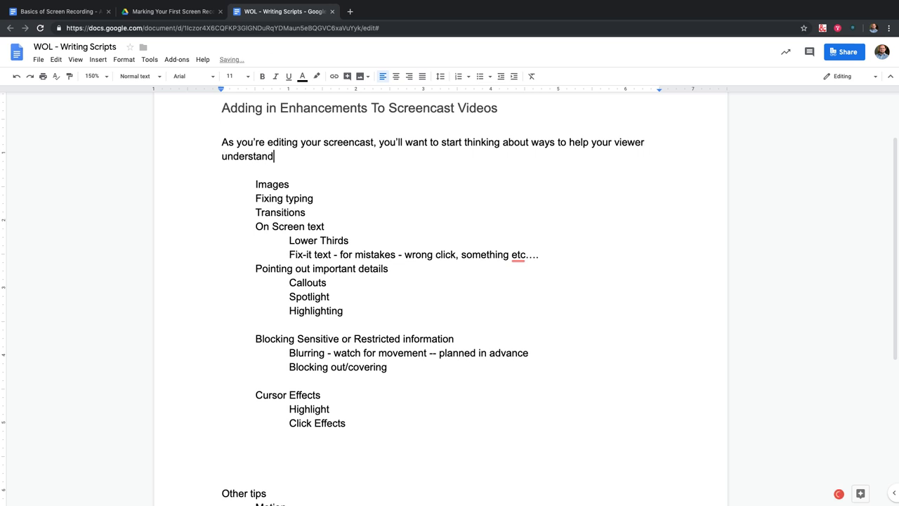
{"action": "type", "text": " your content bette"}
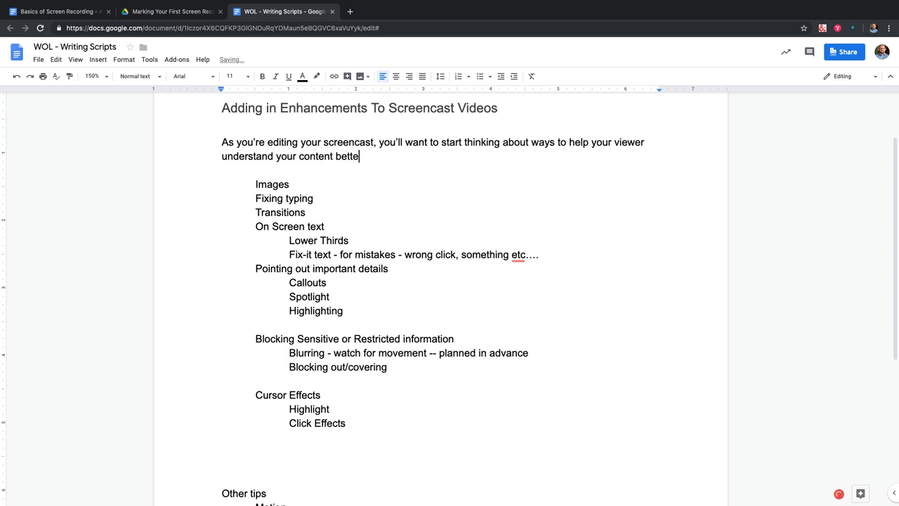
{"action": "type", "text": "r, and where"}
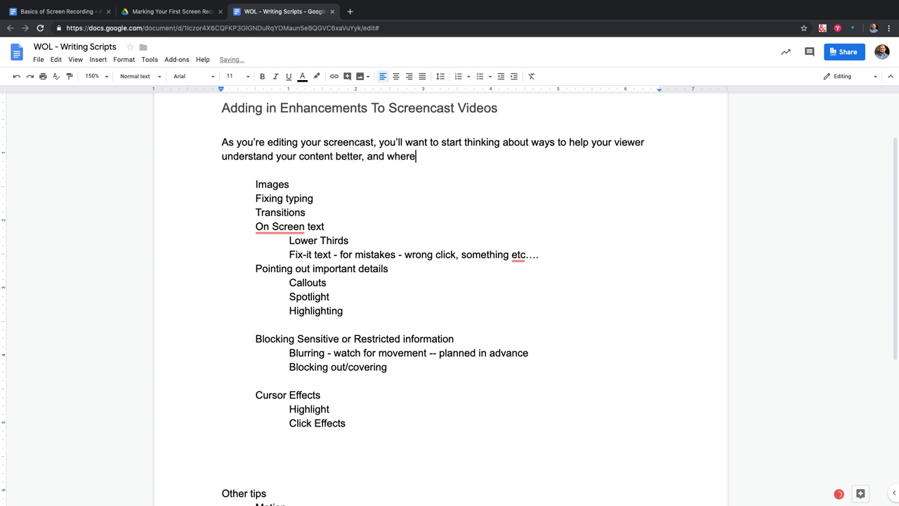
{"action": "type", "text": " they should b"}
{"action": "key", "text": "BackSpace"}
{"action": "type", "text": "fo"}
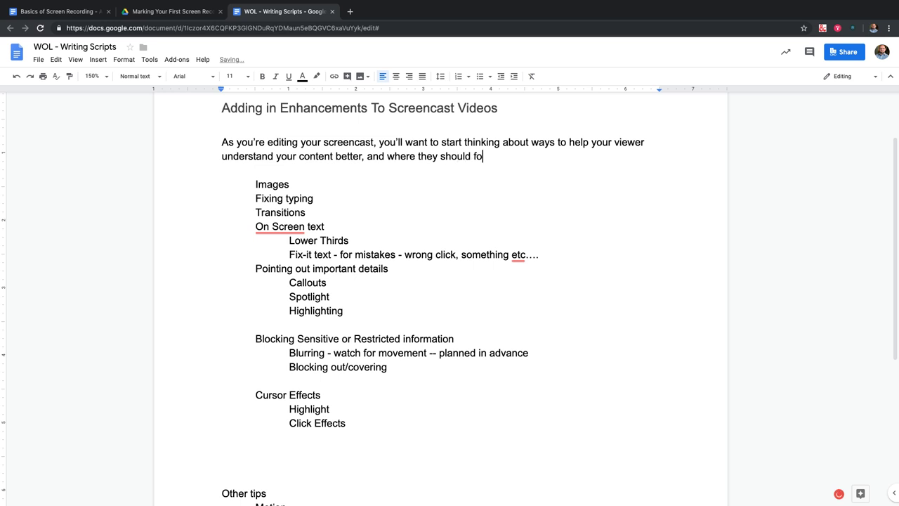
{"action": "type", "text": "cus their attention."}
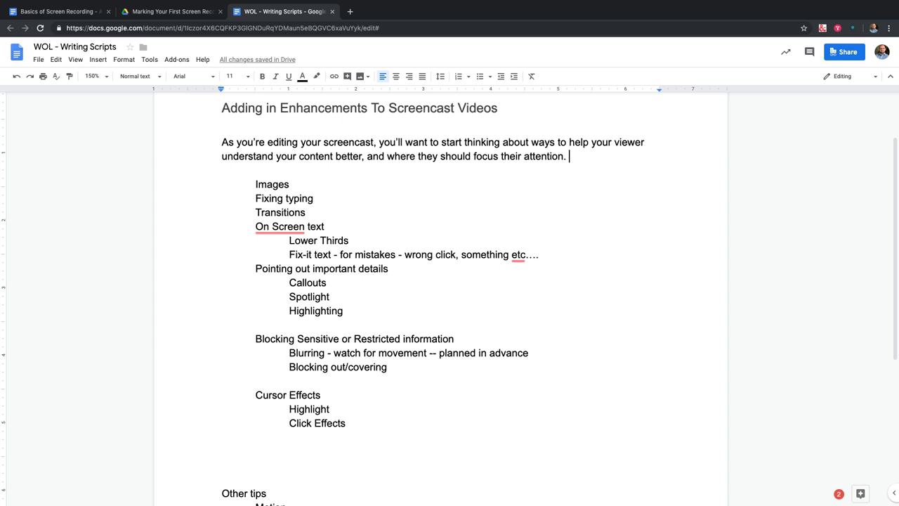
Add the paragraph 'There are many ways that you can do this…' introducing a few useful options.
{"action": "key", "text": "Return"}
{"action": "key", "text": "Return"}
{"action": "type", "text": "There are "}
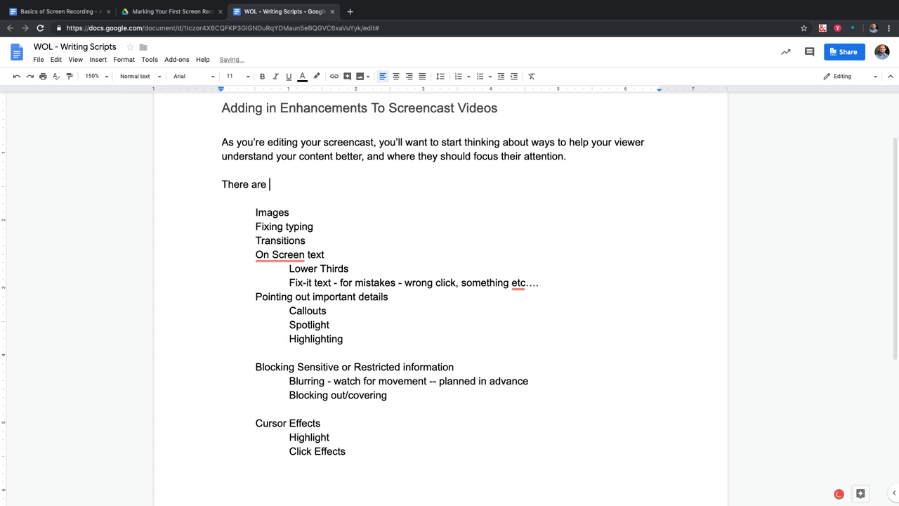
{"action": "type", "text": "many ways that you can do this"}
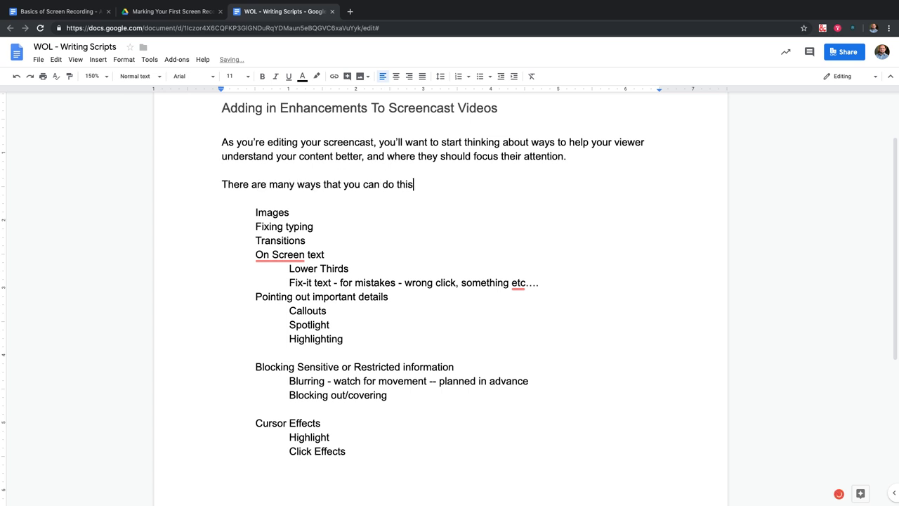
{"action": "type", "text": ", while we can cover all o"}
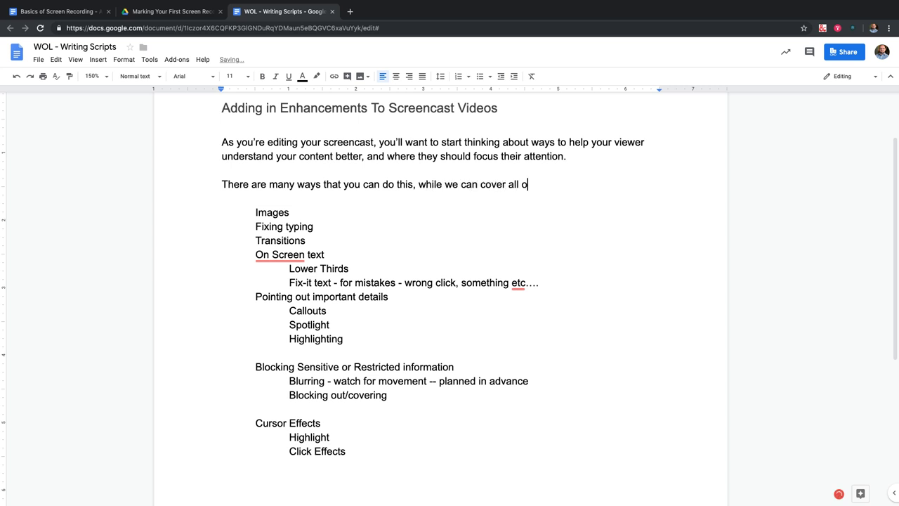
{"action": "type", "text": "f them a"}
{"action": "key", "text": "BackSpace"}
{"action": "key", "text": "BackSpace"}
{"action": "type", "text": "a"}
{"action": "key", "text": "BackSpace"}
{"action": "key", "text": "BackSpace"}
{"action": "type", "text": ", lets"}
{"action": "key", "text": "BackSpace"}
{"action": "type", "text": "'s take a l"}
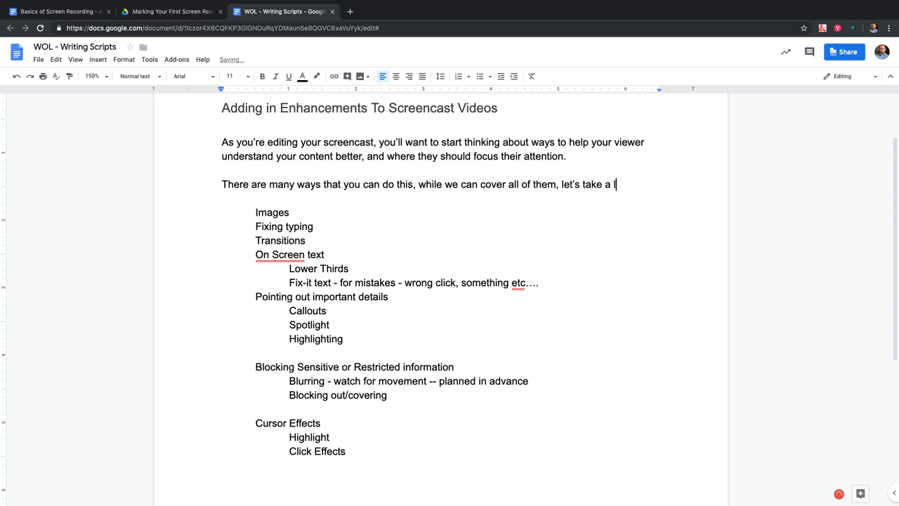
{"action": "type", "text": "ook at a few "}
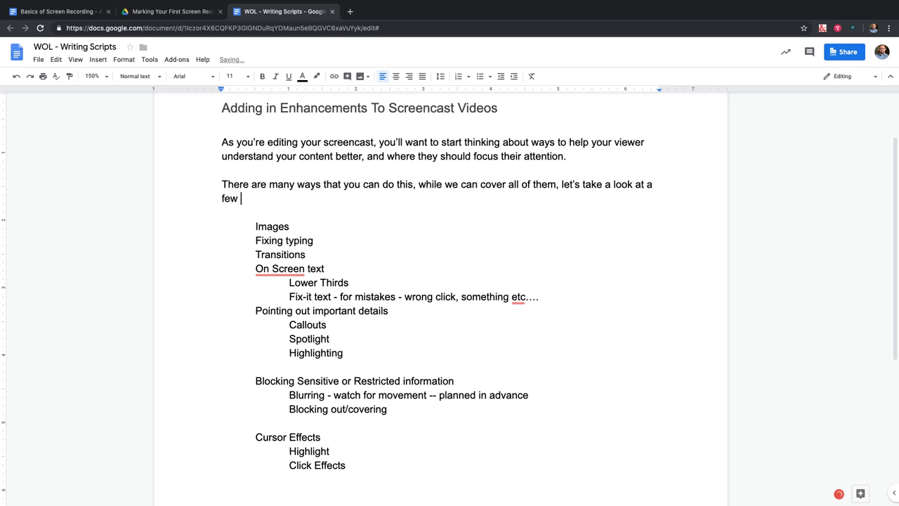
{"action": "type", "text": "different options that "}
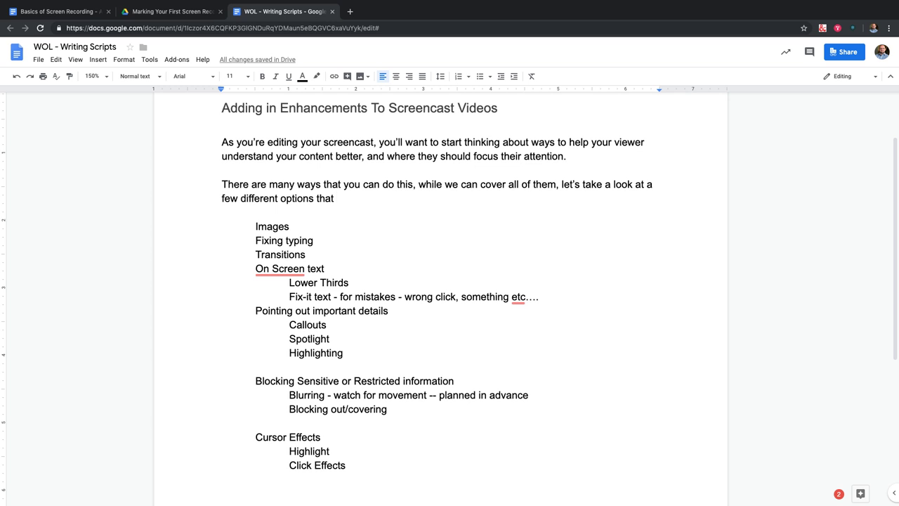
{"action": "type", "text": "can be usuef"}
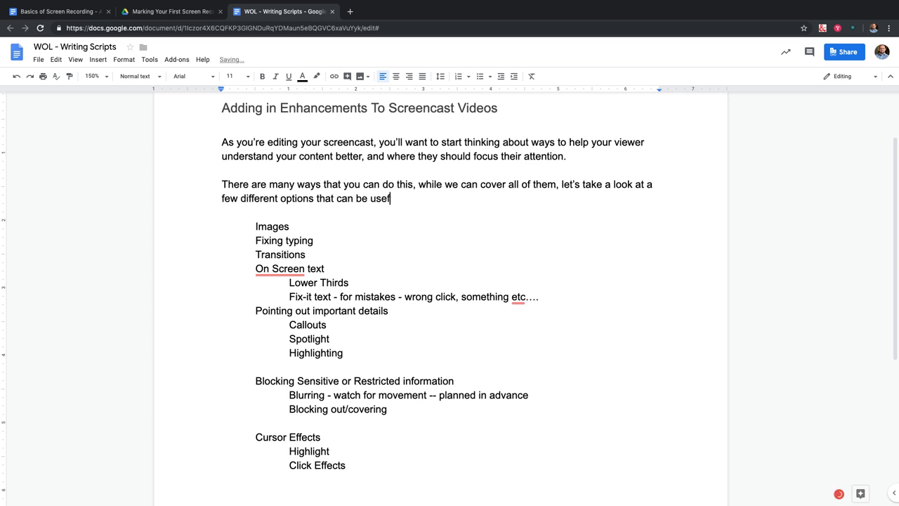
{"action": "type", "text": "ul in most screencasts."}
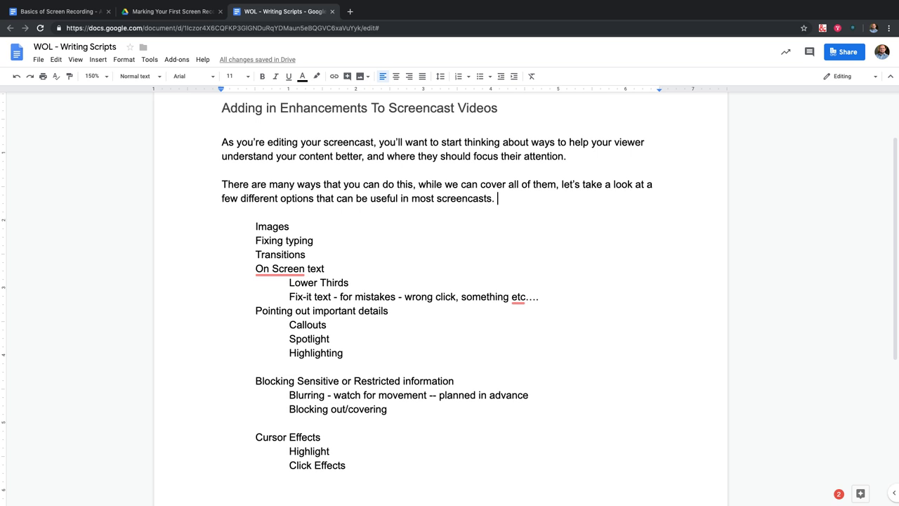
Cut the Images item from the top of the outline.
{"action": "key", "text": "shift+Home"}
{"action": "left_click", "coordinate": [222, 212]}
{"action": "key", "text": "shift+End"}
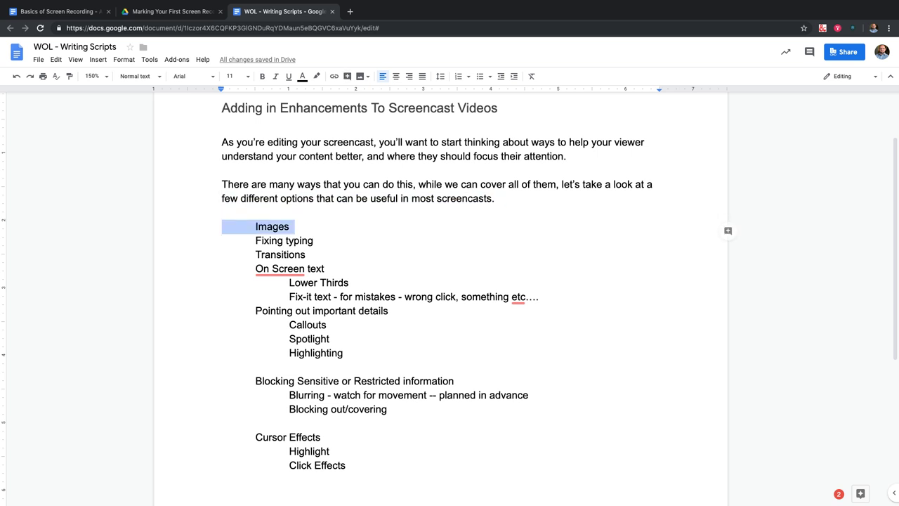
{"action": "key", "text": "shift+Left"}
{"action": "key", "text": "ctrl+x"}
Paste Images on a new line under Other tips, and open a blank line below Motion.
{"action": "scroll", "coordinate": [450, 281], "scroll_direction": "down", "scroll_amount": 3}
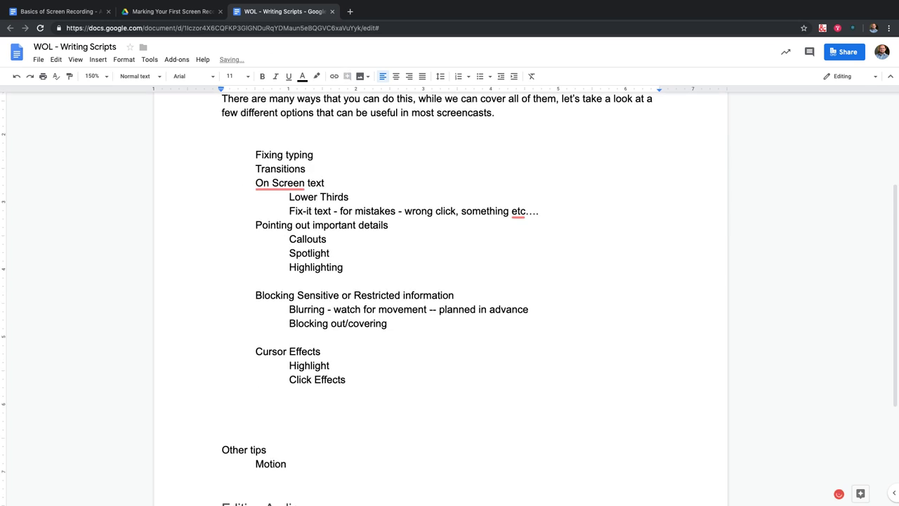
{"action": "left_click", "coordinate": [222, 420]}
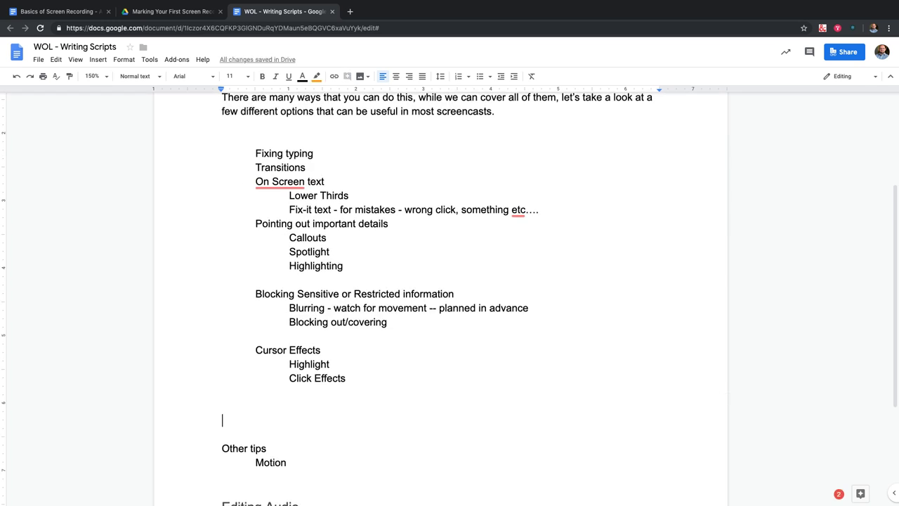
{"action": "left_click", "coordinate": [267, 448]}
{"action": "key", "text": "Return"}
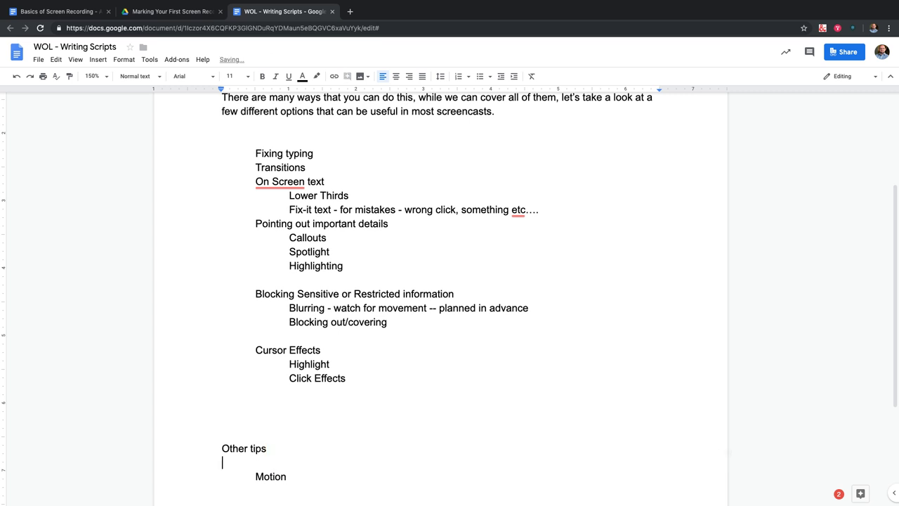
{"action": "key", "text": "ctrl+v"}
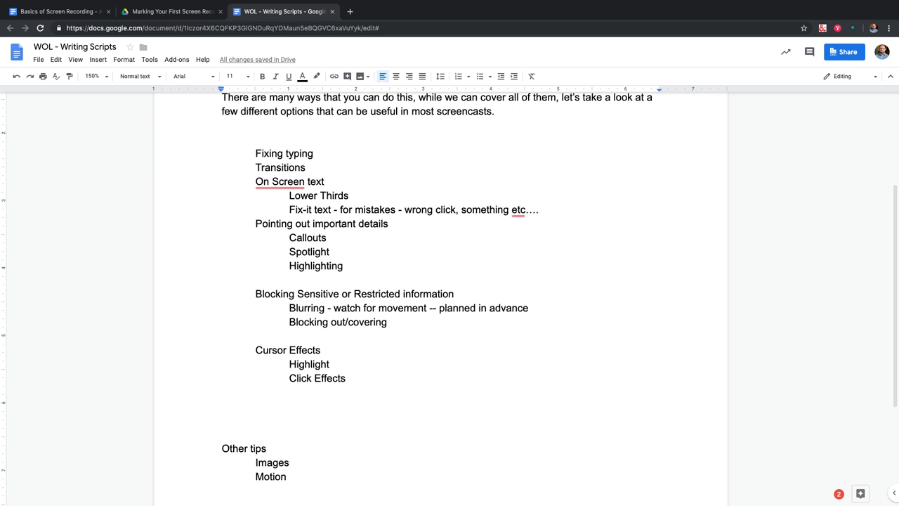
{"action": "left_click", "coordinate": [287, 476]}
{"action": "key", "text": "Return"}
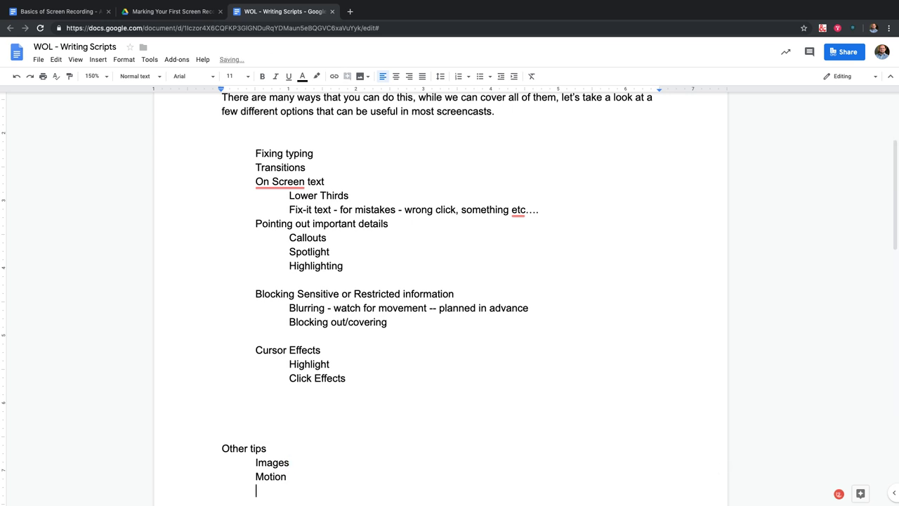
Add indented sub-items Animation, Camtasia Behaviors and Transitions under Motion.
{"action": "scroll", "coordinate": [449, 295], "scroll_direction": "up", "scroll_amount": 2}
{"action": "scroll", "coordinate": [449, 295], "scroll_direction": "down", "scroll_amount": 5}
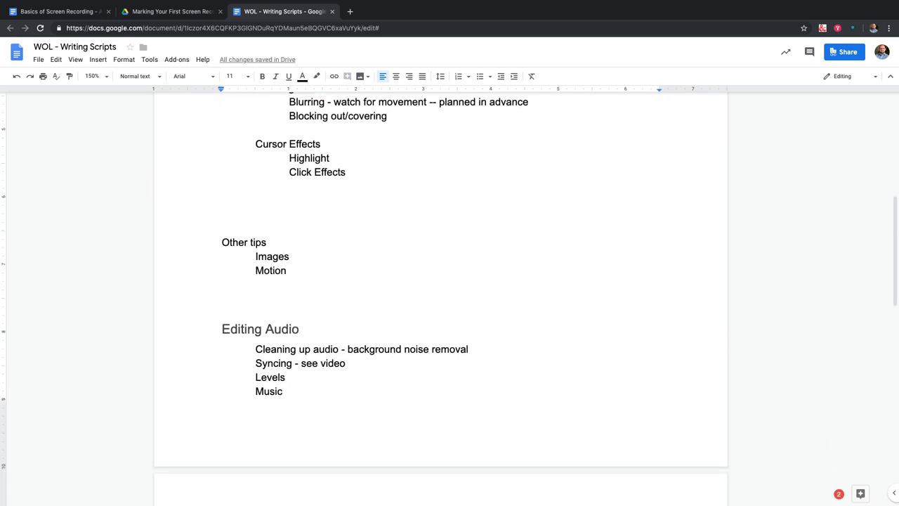
{"action": "key", "text": "Tab"}
{"action": "type", "text": "animation"}
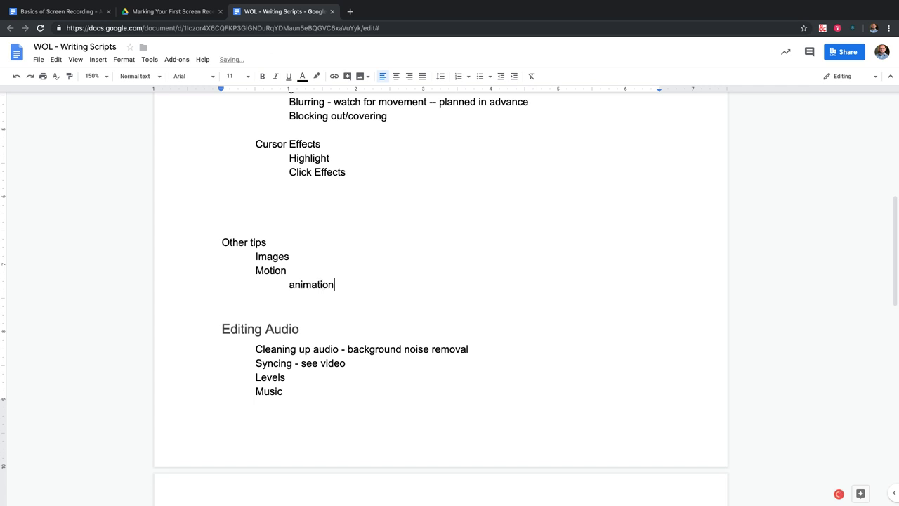
{"action": "key", "text": "Return"}
{"action": "key", "text": "shift+Tab"}
{"action": "key", "text": "Tab"}
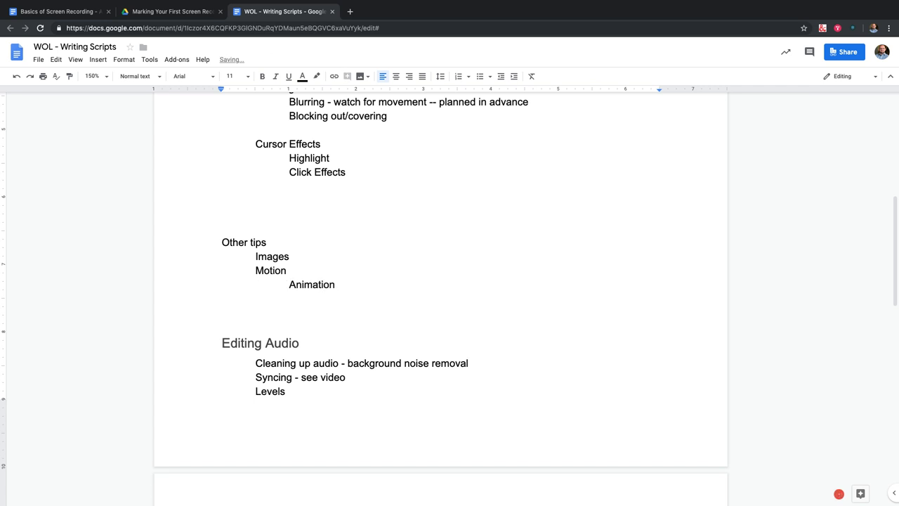
{"action": "type", "text": "Camtasia Behav"}
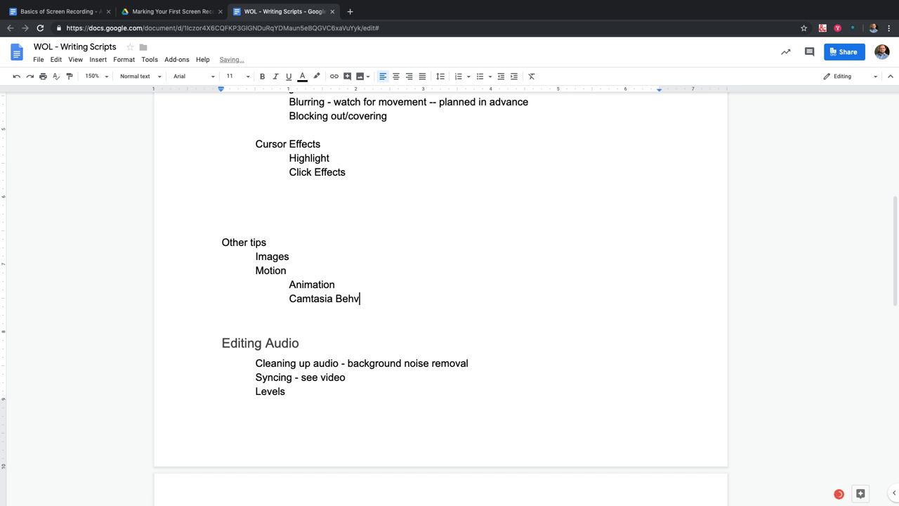
{"action": "key", "text": "BackSpace"}
{"action": "type", "text": "aviors"}
{"action": "key", "text": "Return"}
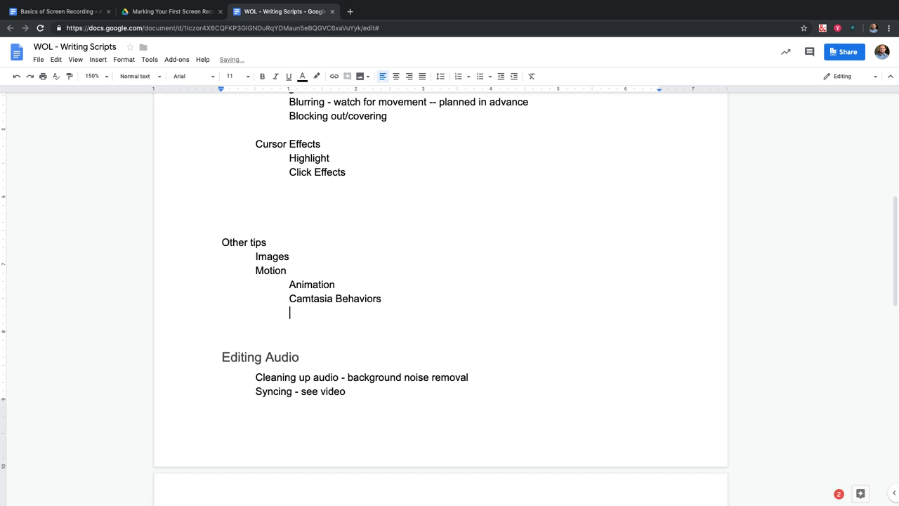
{"action": "type", "text": "Transitions"}
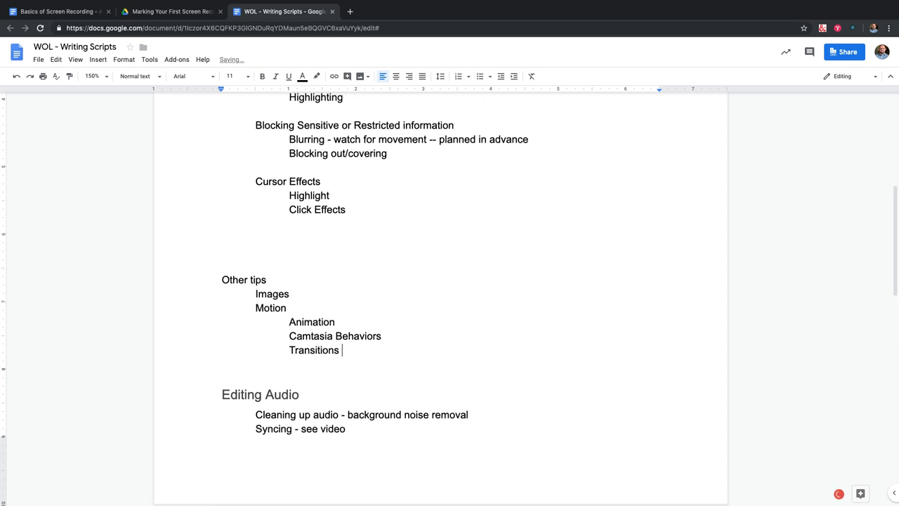
{"action": "scroll", "coordinate": [441, 295], "scroll_direction": "up", "scroll_amount": 5}
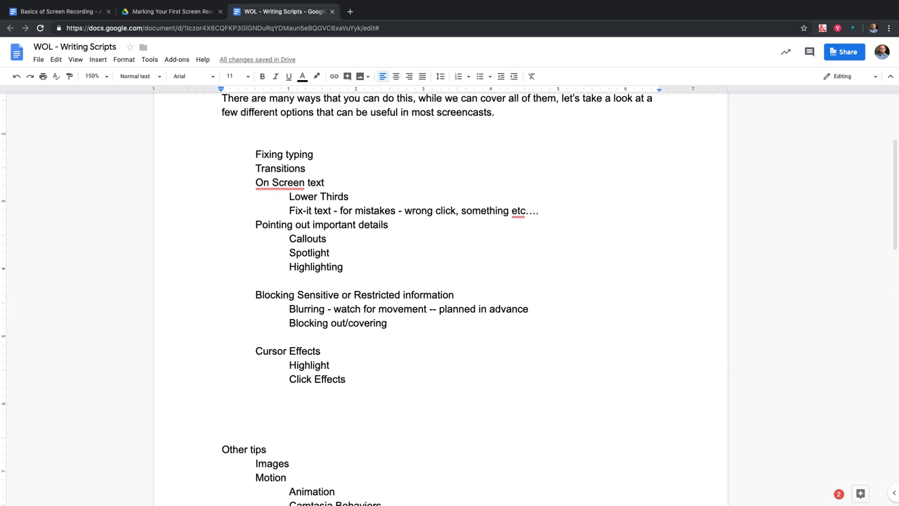
Delete the now-duplicate top-level Transitions item from the outline.
{"action": "triple_click", "coordinate": [280, 169]}
{"action": "key", "text": "BackSpace"}
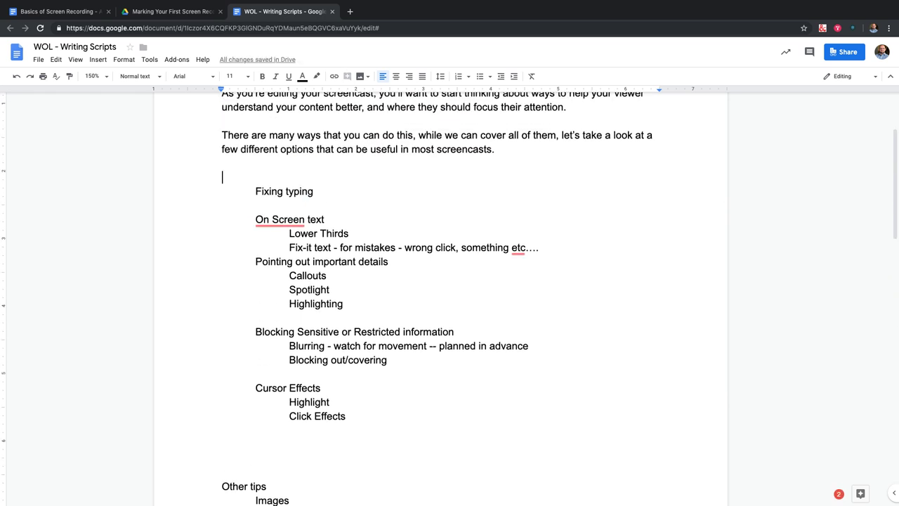
{"action": "left_click", "coordinate": [256, 191]}
{"action": "scroll", "coordinate": [440, 298], "scroll_direction": "down", "scroll_amount": 2}
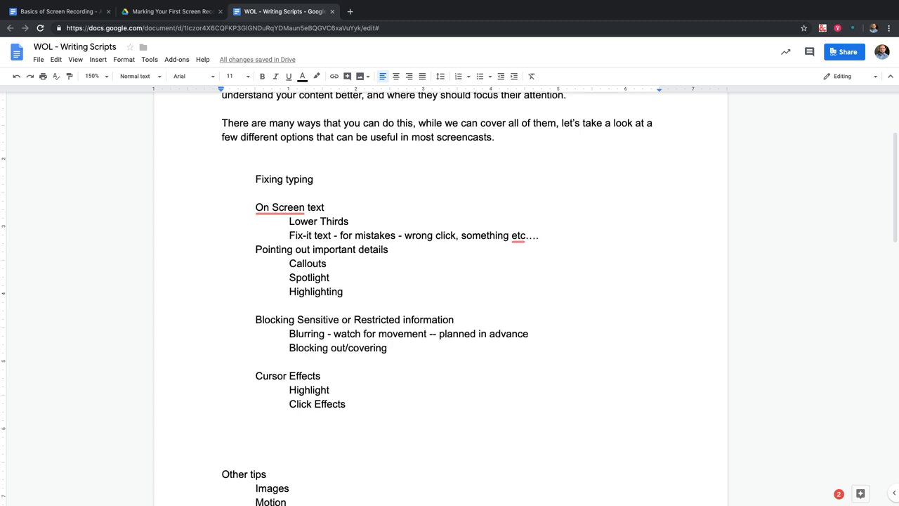
{"action": "scroll", "coordinate": [441, 299], "scroll_direction": "up", "scroll_amount": 5}
{"action": "scroll", "coordinate": [441, 298], "scroll_direction": "down", "scroll_amount": 1}
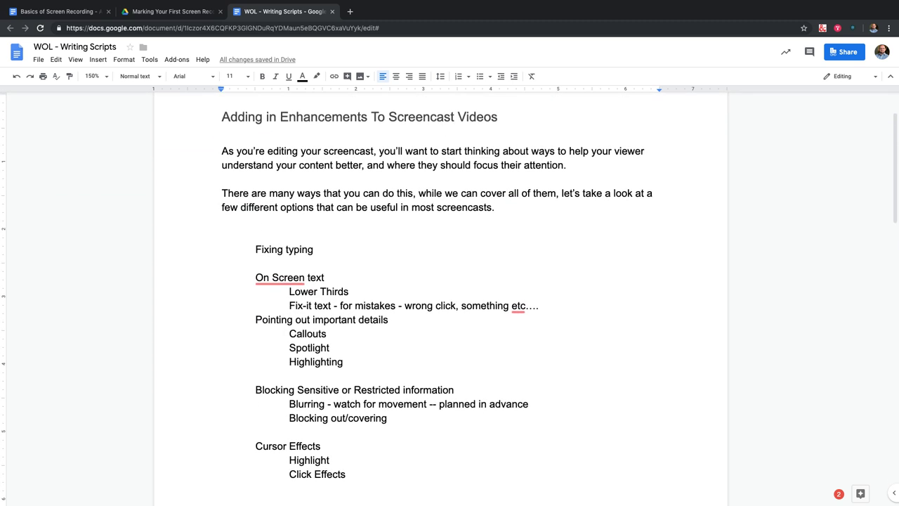
{"action": "scroll", "coordinate": [440, 299], "scroll_direction": "down", "scroll_amount": 3}
{"action": "scroll", "coordinate": [440, 298], "scroll_direction": "up", "scroll_amount": 3}
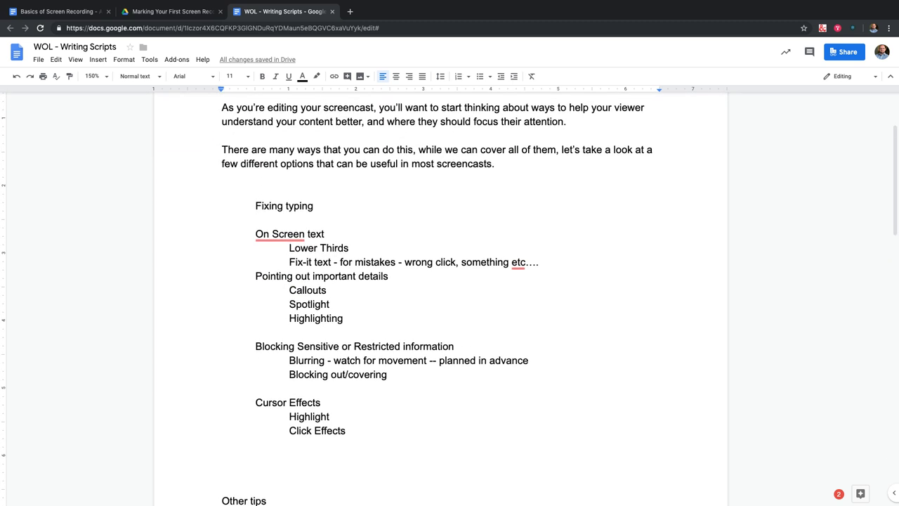
{"action": "scroll", "coordinate": [440, 299], "scroll_direction": "up", "scroll_amount": 1}
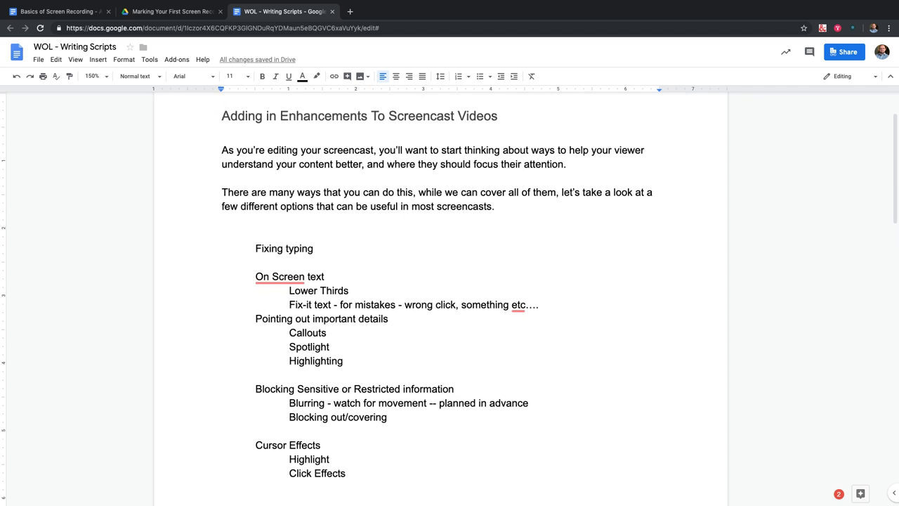
{"action": "scroll", "coordinate": [440, 299], "scroll_direction": "down", "scroll_amount": 3}
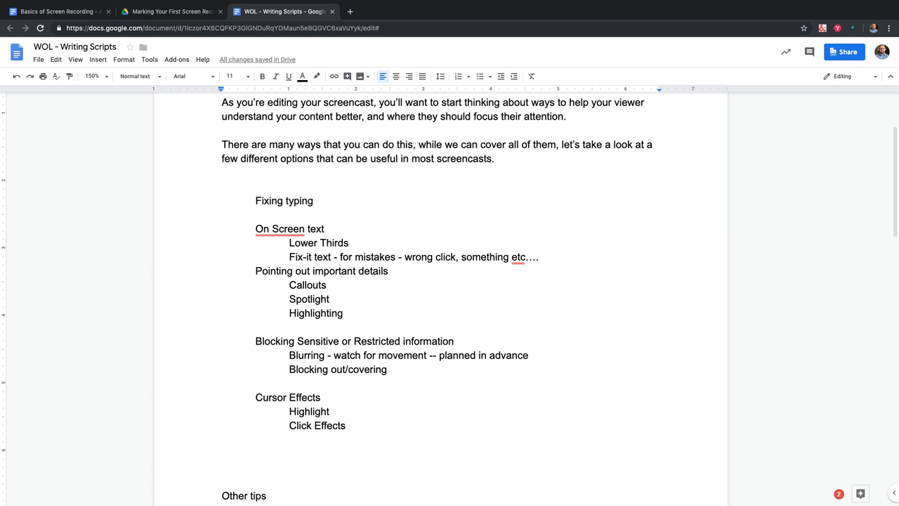
Copy the Fixing typing line and paste it, outdented, just above Other tips.
{"action": "key", "text": "shift+Home"}
{"action": "key", "text": "BackSpace"}
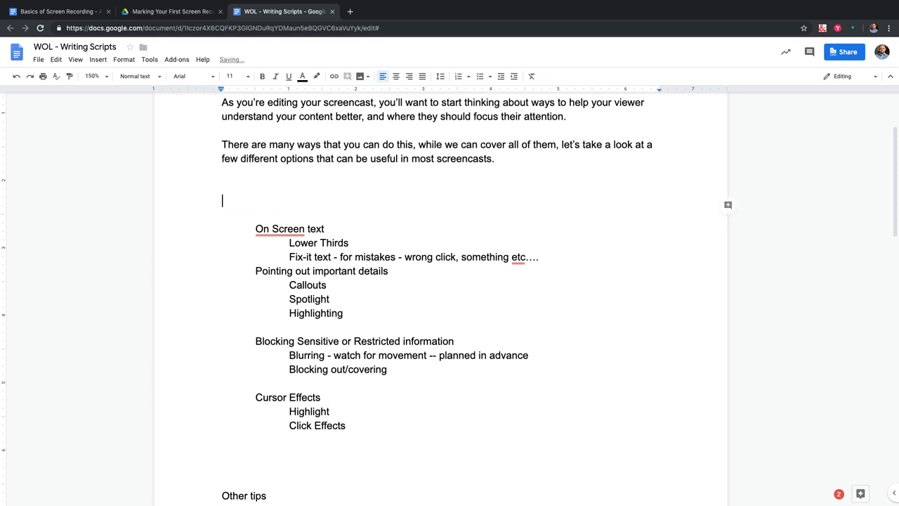
{"action": "key", "text": "shift+Right"}
{"action": "key", "text": "BackSpace"}
{"action": "key", "text": "ctrl+z"}
{"action": "key", "text": "ctrl+z"}
{"action": "left_click", "coordinate": [222, 467]}
{"action": "key", "text": "ctrl+v"}
{"action": "key", "text": "Home"}
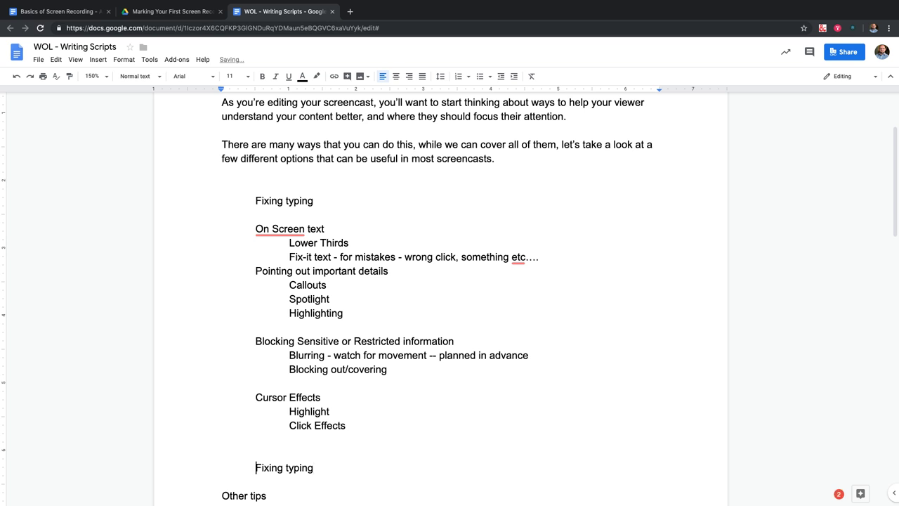
{"action": "key", "text": "BackSpace"}
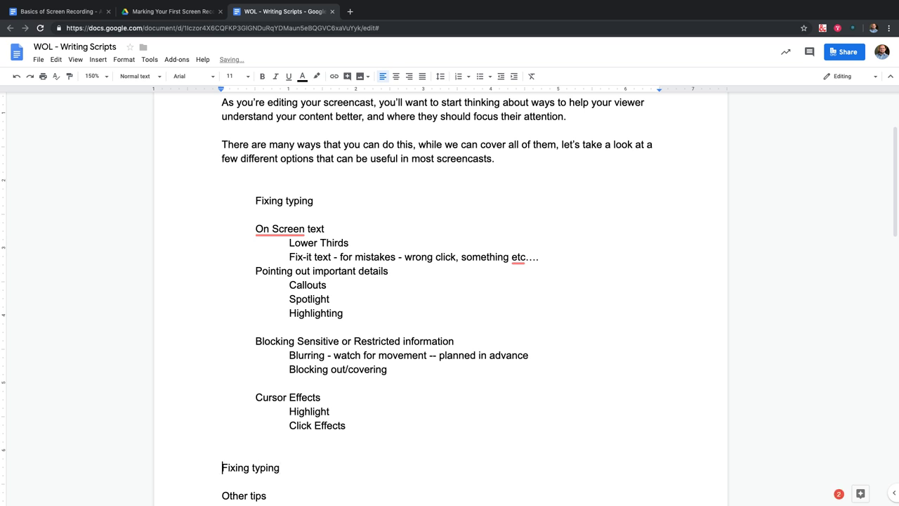
{"action": "scroll", "coordinate": [450, 300], "scroll_direction": "up", "scroll_amount": 1}
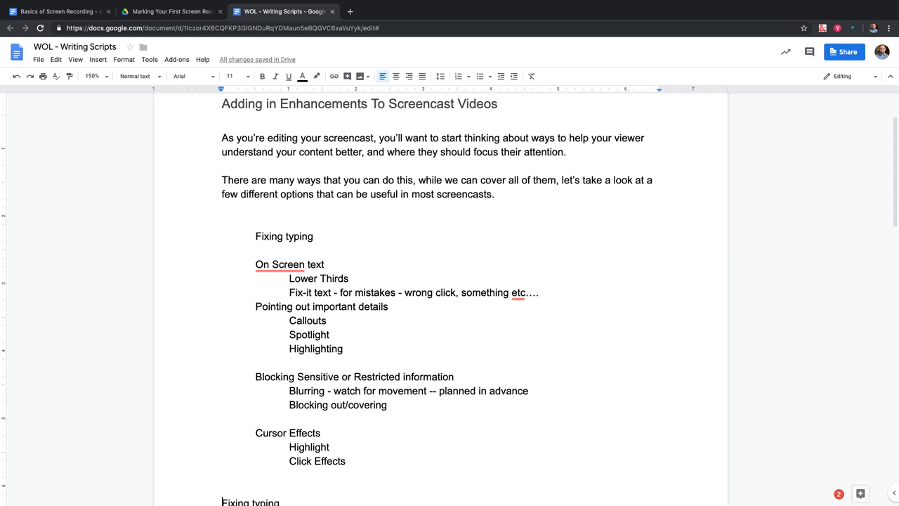
Change 'can' to 'can't' in the intro and merge its two paragraphs into one.
{"action": "left_click", "coordinate": [472, 180]}
{"action": "type", "text": "'t"}
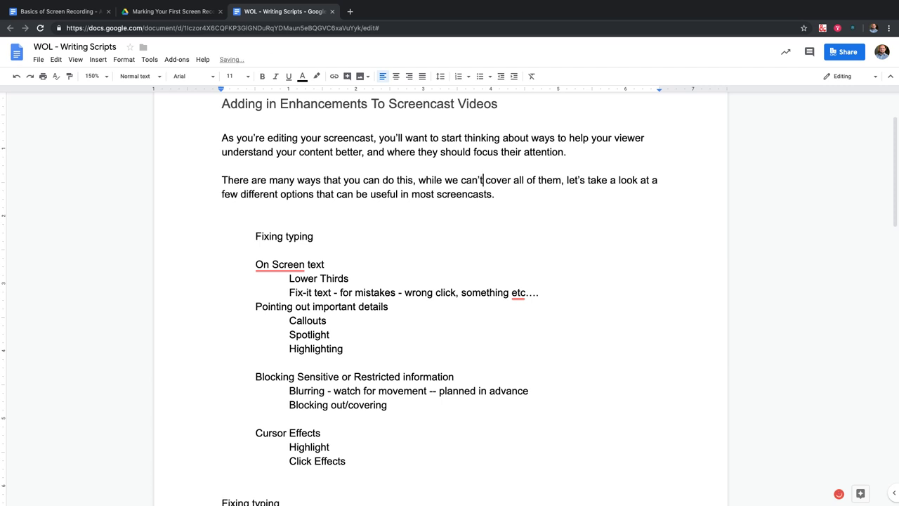
{"action": "left_click", "coordinate": [222, 180]}
{"action": "key", "text": "BackSpace"}
{"action": "key", "text": "BackSpace"}
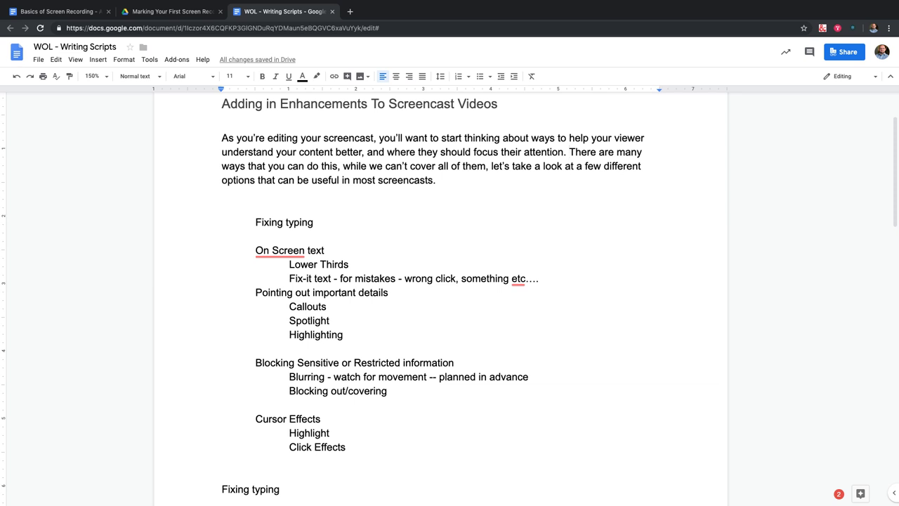
Delete the Fixing typing item at the top of the outline.
{"action": "left_click_drag", "start_coordinate": [313, 222], "coordinate": [255, 222]}
{"action": "key", "text": "BackSpace"}
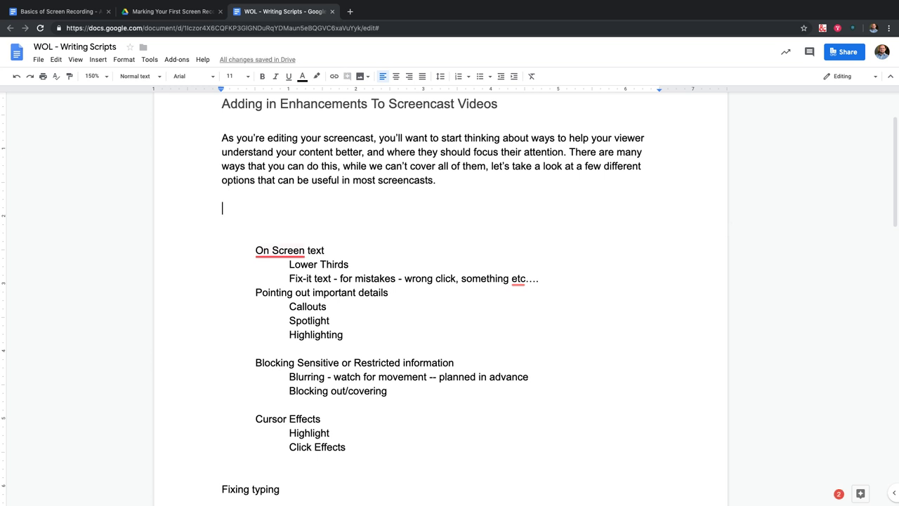
{"action": "scroll", "coordinate": [450, 294], "scroll_direction": "up", "scroll_amount": 1}
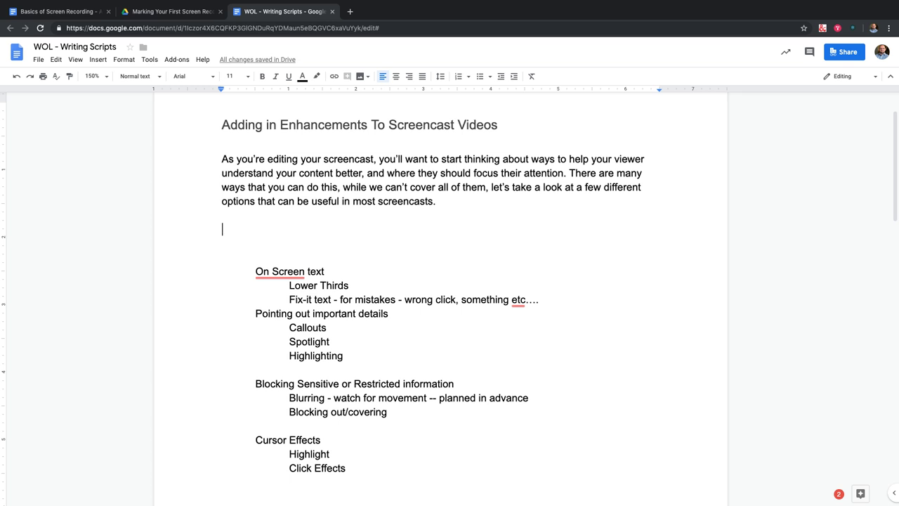
{"action": "left_click_drag", "start_coordinate": [255, 313], "coordinate": [352, 355]}
{"action": "key", "text": "ctrl+x"}
{"action": "left_click", "coordinate": [222, 257]}
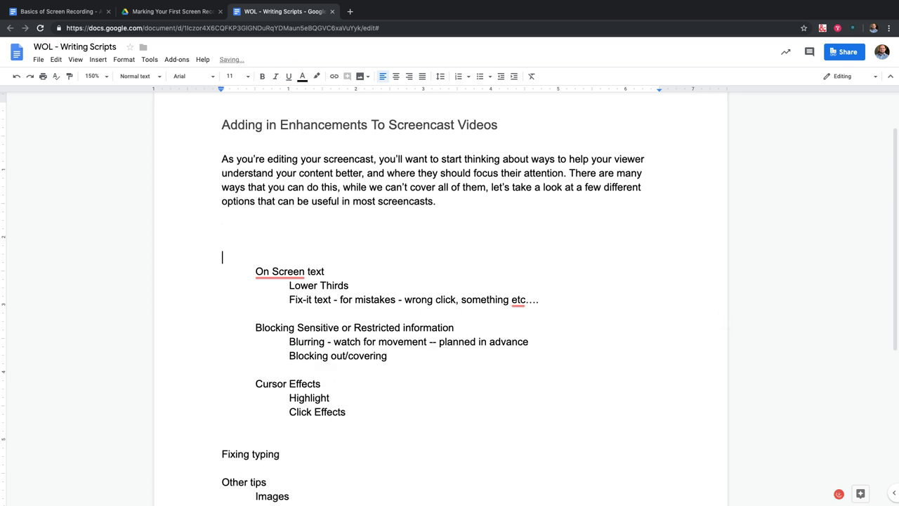
{"action": "key", "text": "Return"}
{"action": "key", "text": "Return"}
{"action": "key", "text": "ctrl+v"}
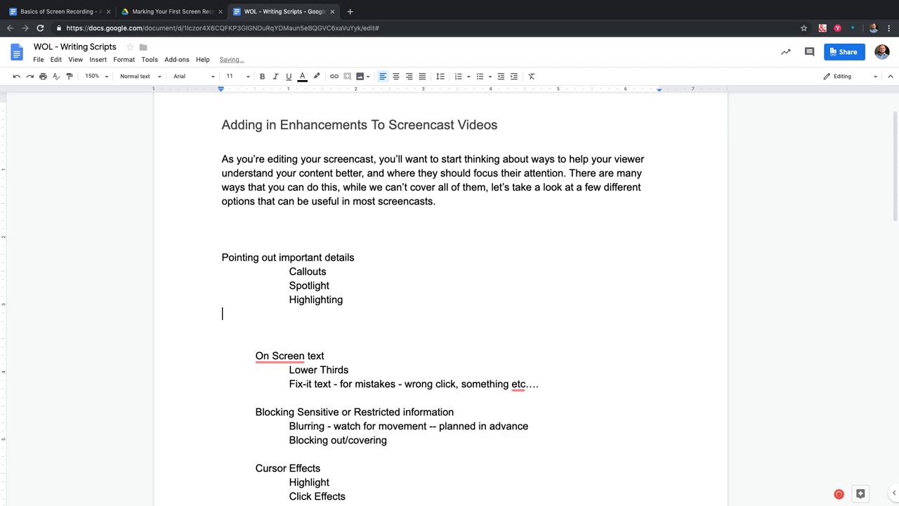
{"action": "scroll", "coordinate": [450, 302], "scroll_direction": "down", "scroll_amount": 3}
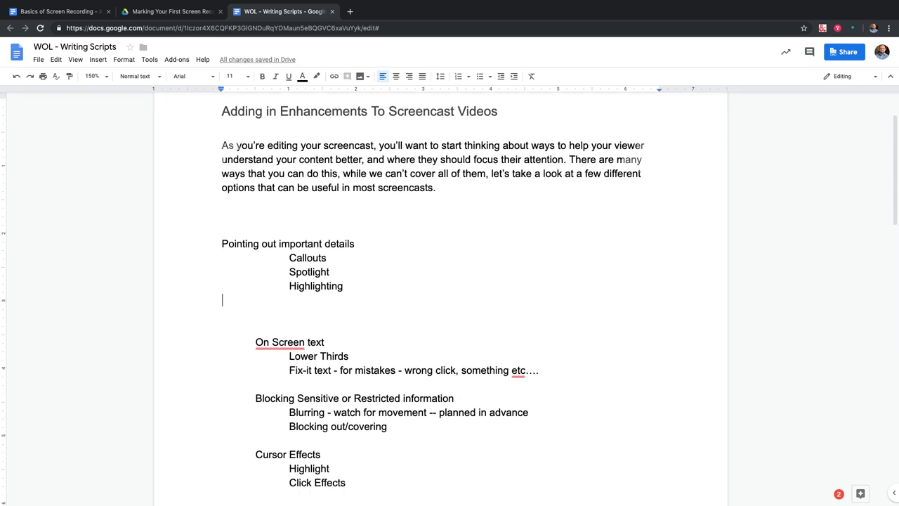
{"action": "left_click_drag", "start_coordinate": [256, 262], "coordinate": [289, 290]}
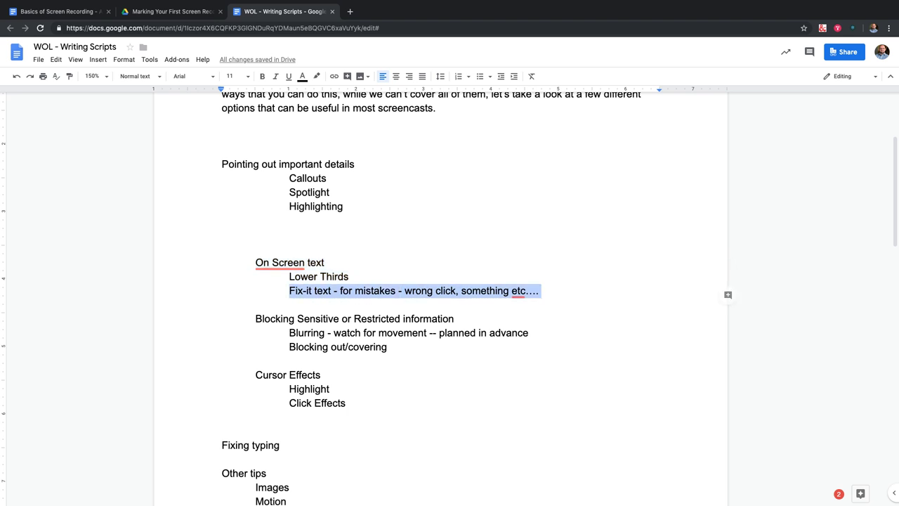
{"action": "left_click", "coordinate": [288, 291]}
{"action": "scroll", "coordinate": [441, 299], "scroll_direction": "up", "scroll_amount": 2}
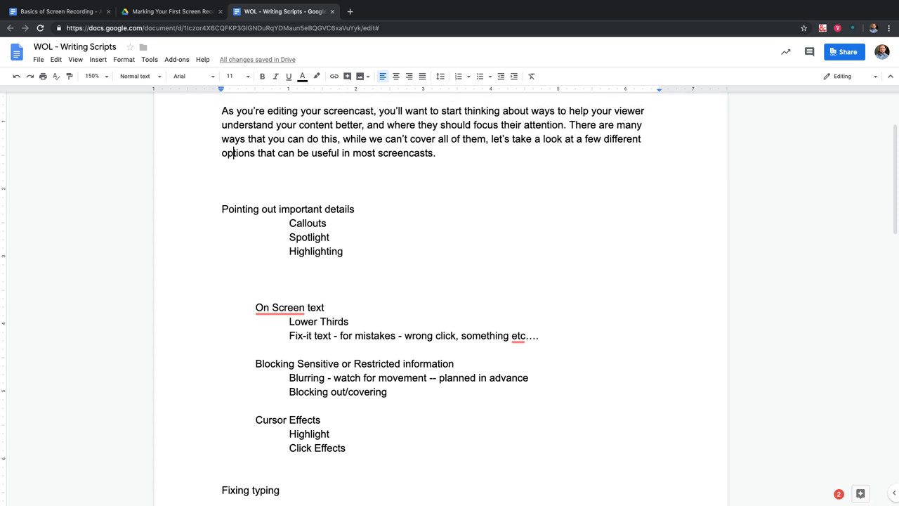
{"action": "left_click", "coordinate": [222, 168]}
{"action": "scroll", "coordinate": [222, 167], "scroll_direction": "up", "scroll_amount": 3}
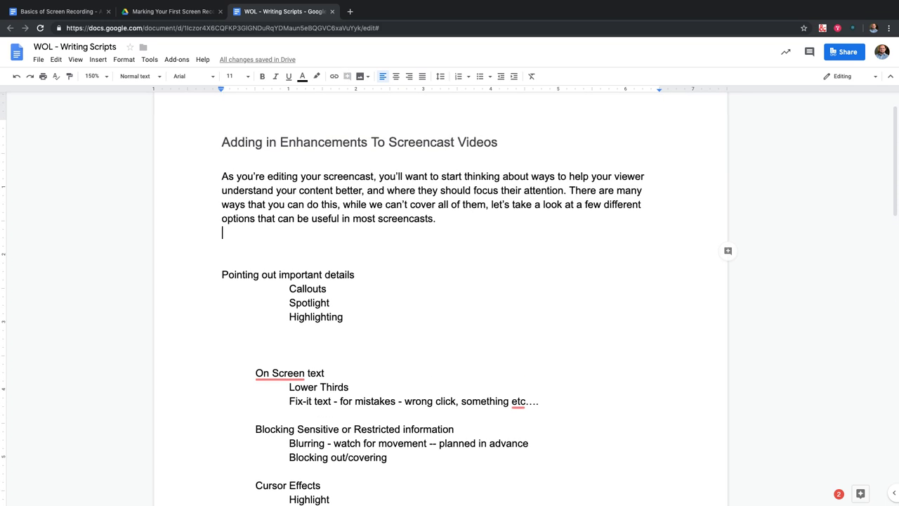
Type the lead-in 'Let's first look at few ideas to draw your users attention on screen.'.
{"action": "left_click", "coordinate": [222, 246]}
{"action": "type", "text": "Lets"}
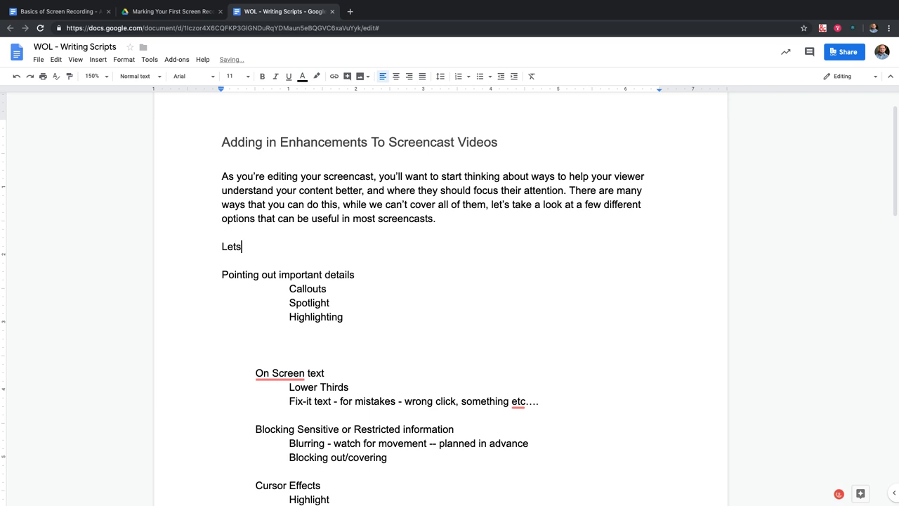
{"action": "key", "text": "BackSpace"}
{"action": "type", "text": "'s first look at few ideas"}
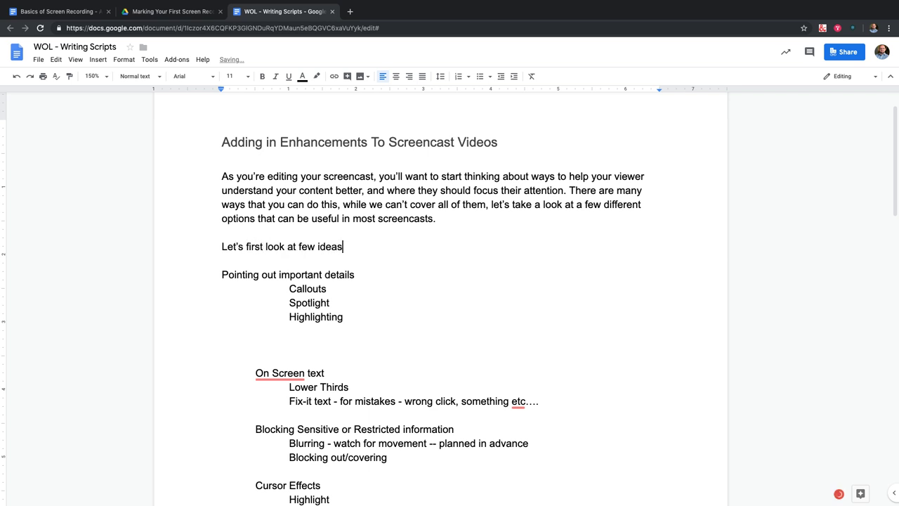
{"action": "type", "text": " to get your"}
{"action": "key", "text": "BackSpace"}
{"action": "key", "text": "BackSpace"}
{"action": "key", "text": "BackSpace"}
{"action": "key", "text": "BackSpace"}
{"action": "key", "text": "BackSpace"}
{"action": "key", "text": "BackSpace"}
{"action": "key", "text": "BackSpace"}
{"action": "key", "text": "BackSpace"}
{"action": "type", "text": "draw your users attention "}
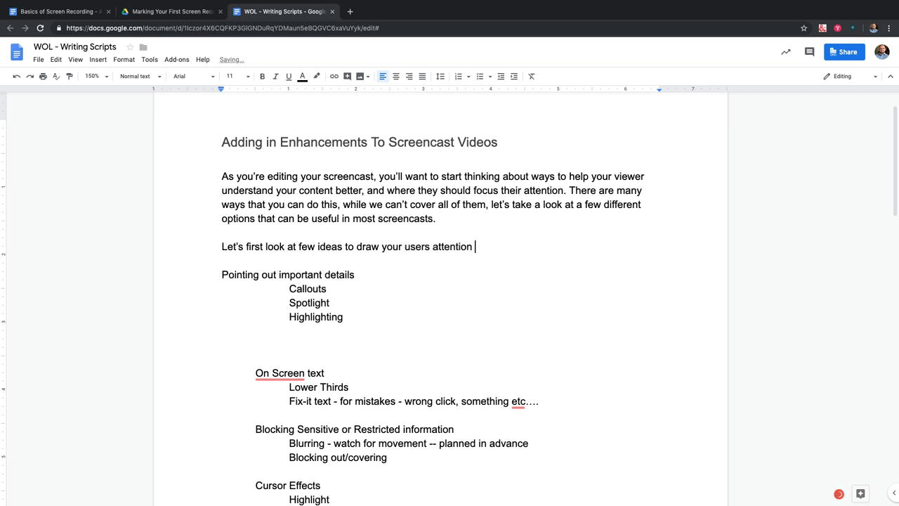
{"action": "type", "text": "on screen."}
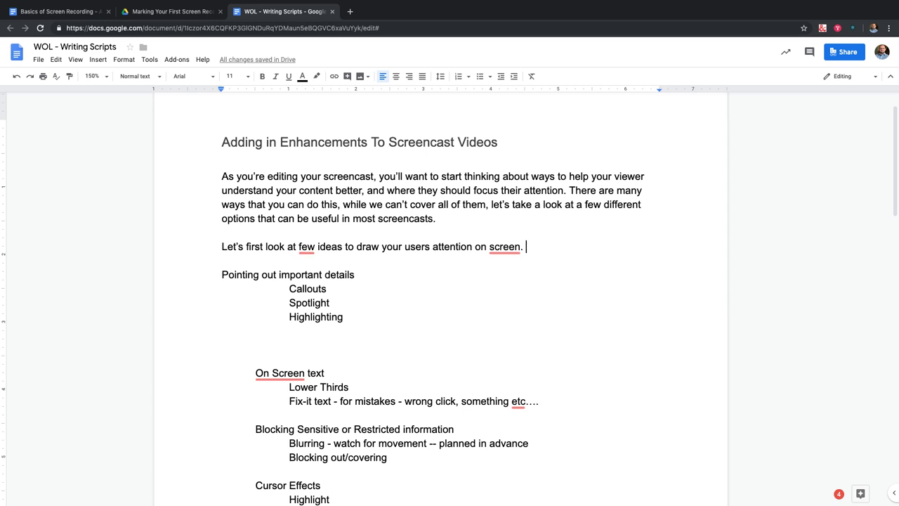
{"action": "scroll", "coordinate": [440, 295], "scroll_direction": "up", "scroll_amount": 1}
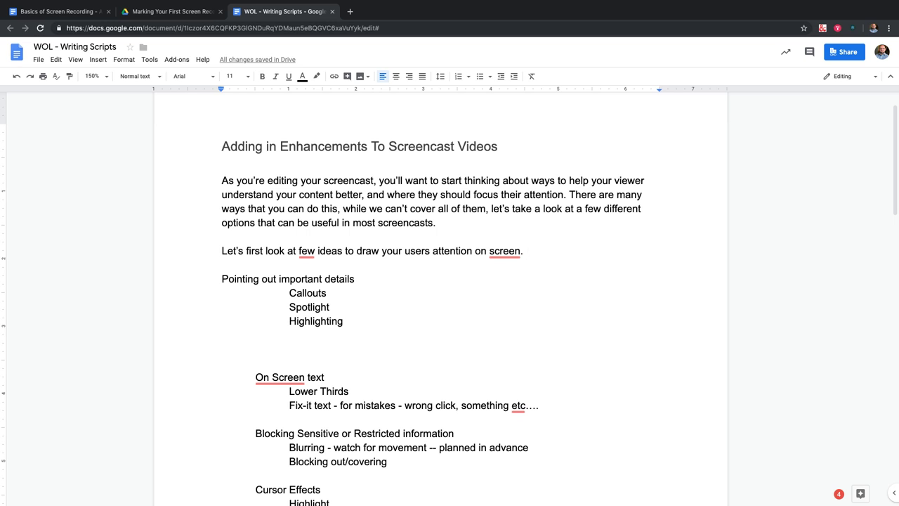
{"action": "type", "text": "Many pro"}
{"action": "key", "text": "BackSpace"}
{"action": "key", "text": "BackSpace"}
{"action": "key", "text": "BackSpace"}
{"action": "key", "text": "BackSpace"}
{"action": "key", "text": "BackSpace"}
{"action": "key", "text": "BackSpace"}
{"action": "key", "text": "BackSpace"}
{"action": "key", "text": "BackSpace"}
Add a paragraph: 'One easy way to draw attention is to add a callout to point out, or focus the viewer'.
{"action": "key", "text": "Return"}
{"action": "key", "text": "Return"}
{"action": "type", "text": "First you"}
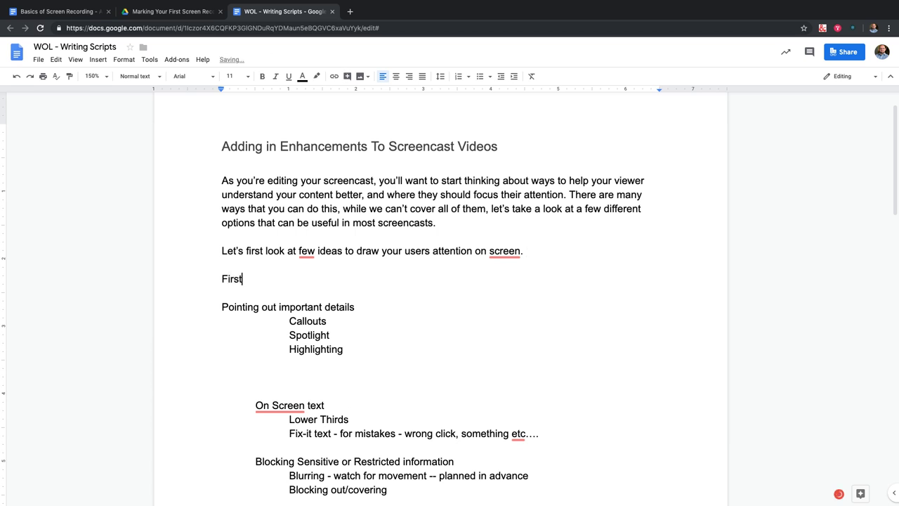
{"action": "key", "text": "BackSpace"}
{"action": "key", "text": "BackSpace"}
{"action": "key", "text": "BackSpace"}
{"action": "key", "text": "BackSpace"}
{"action": "key", "text": "BackSpace"}
{"action": "key", "text": "BackSpace"}
{"action": "key", "text": "BackSpace"}
{"action": "key", "text": "BackSpace"}
{"action": "key", "text": "BackSpace"}
{"action": "key", "text": "BackSpace"}
{"action": "key", "text": "BackSpace"}
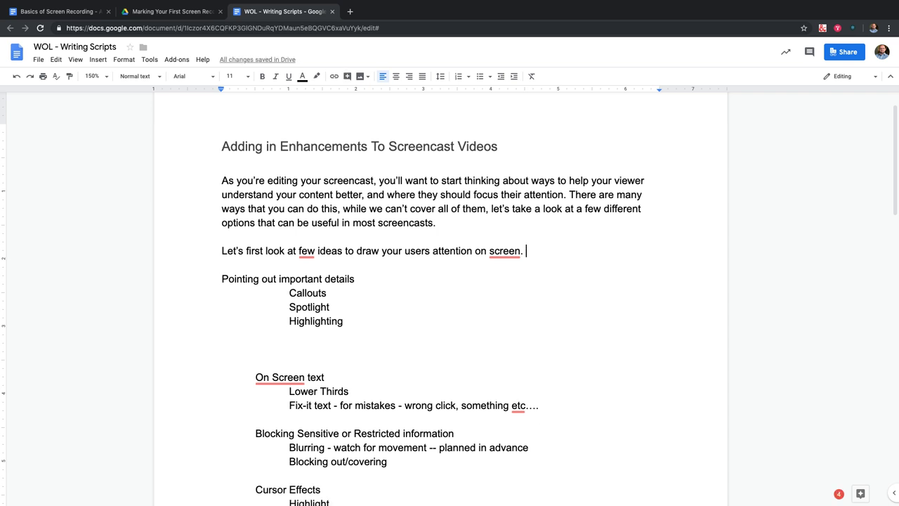
{"action": "type", "text": "On"}
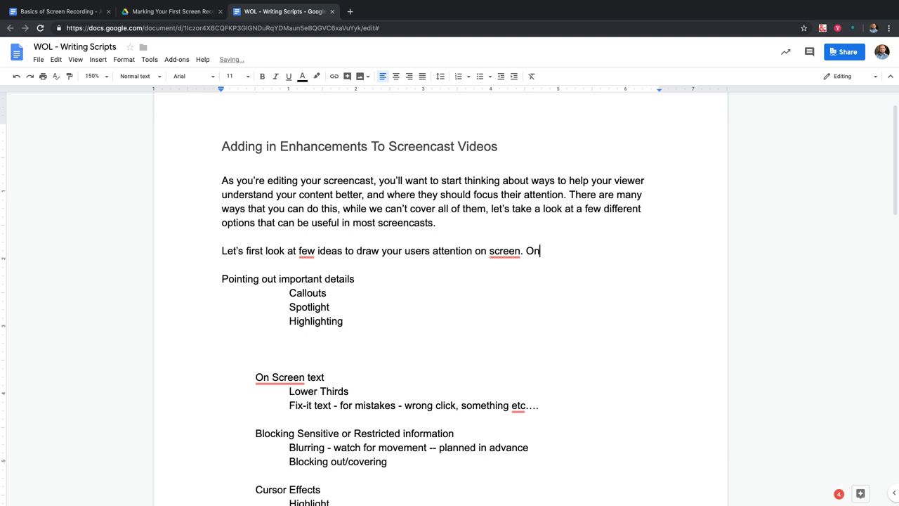
{"action": "type", "text": "e easy way to draw att"}
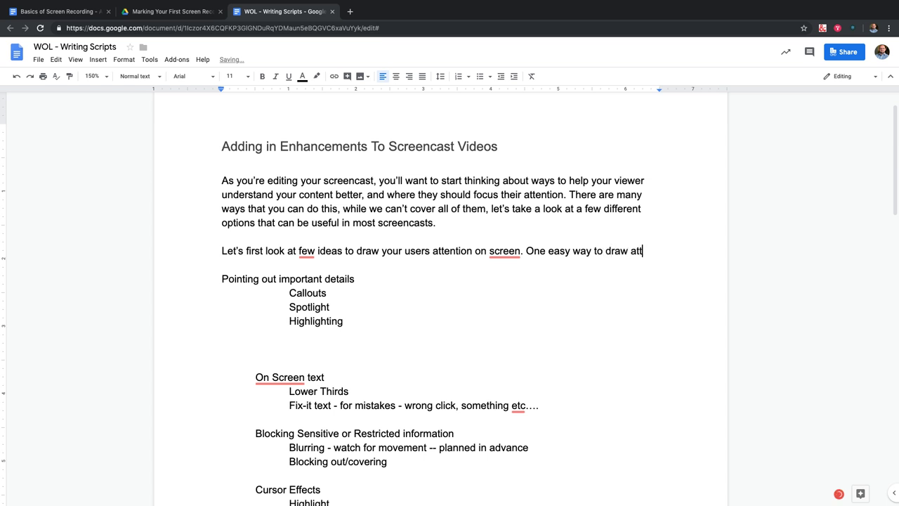
{"action": "type", "text": "ention is to add"}
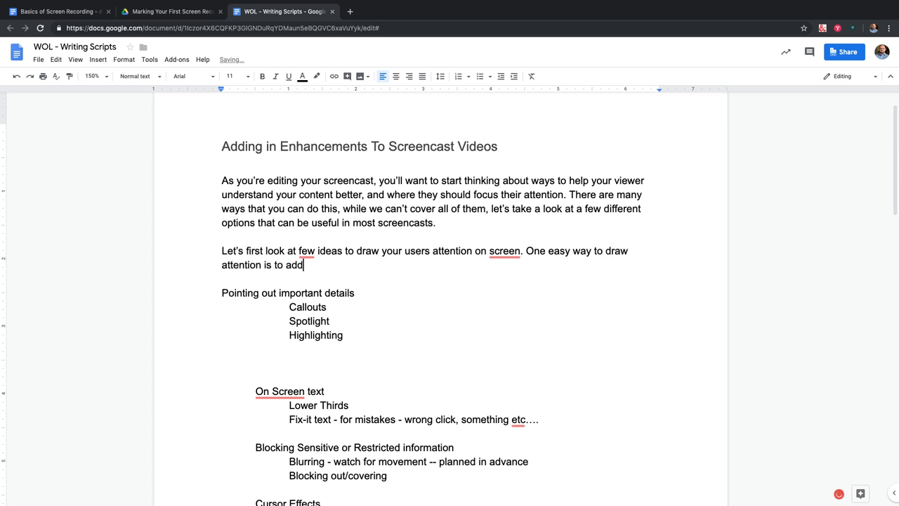
{"action": "type", "text": " somethign to the"}
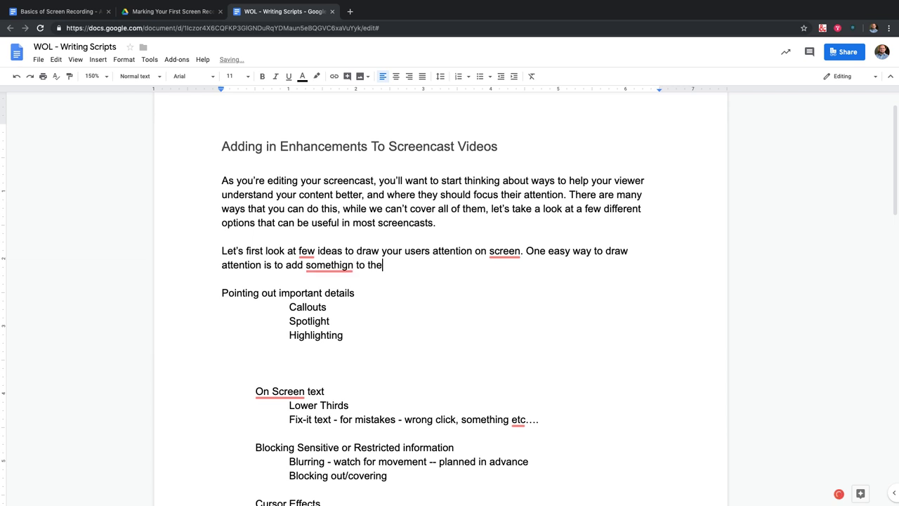
{"action": "key", "text": "BackSpace"}
{"action": "key", "text": "BackSpace"}
{"action": "key", "text": "BackSpace"}
{"action": "key", "text": "BackSpace"}
{"action": "key", "text": "BackSpace"}
{"action": "key", "text": "BackSpace"}
{"action": "key", "text": "BackSpace"}
{"action": "key", "text": "BackSpace"}
{"action": "key", "text": "BackSpace"}
{"action": "key", "text": "BackSpace"}
{"action": "key", "text": "BackSpace"}
{"action": "key", "text": "BackSpace"}
{"action": "key", "text": "BackSpace"}
{"action": "key", "text": "BackSpace"}
{"action": "key", "text": "BackSpace"}
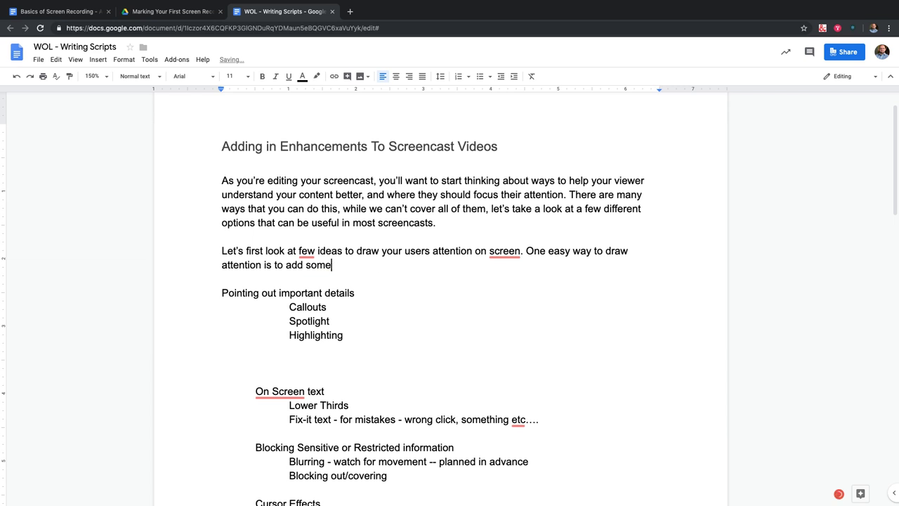
{"action": "key", "text": "BackSpace"}
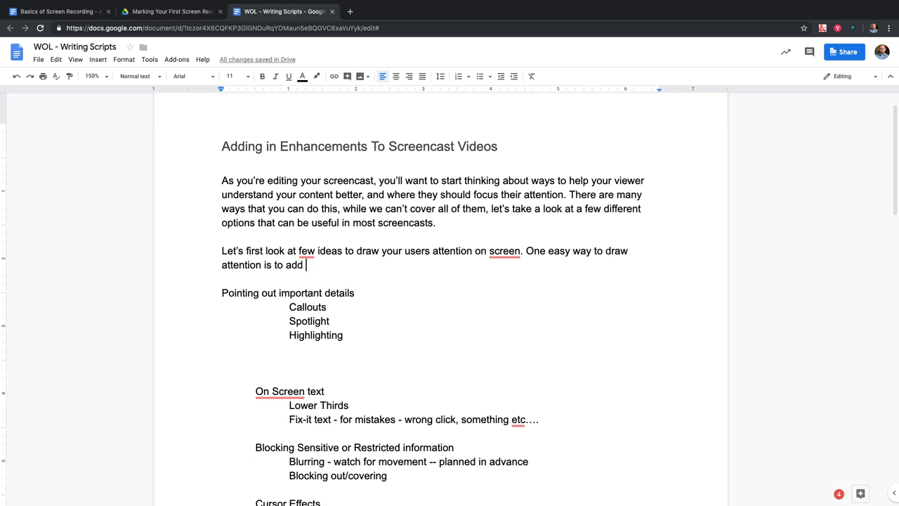
{"action": "type", "text": "a callout"}
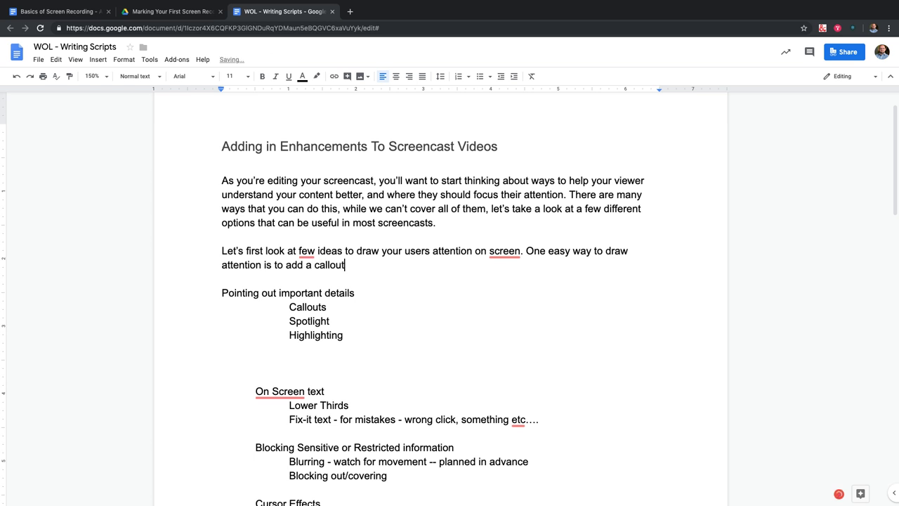
{"action": "type", "text": " to point t"}
{"action": "key", "text": "BackSpace"}
{"action": "key", "text": "BackSpace"}
{"action": "type", "text": "out"}
{"action": "key", "text": "BackSpace"}
{"action": "type", "text": ", or focuys t"}
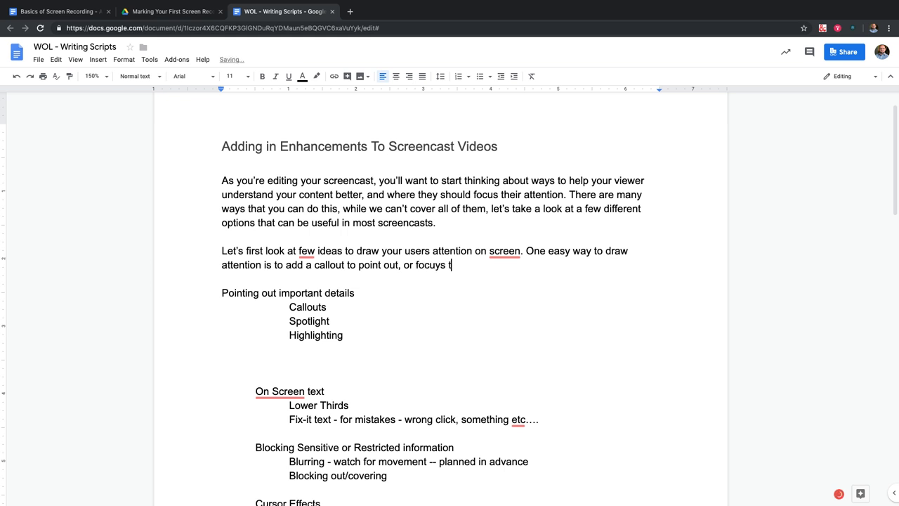
{"action": "key", "text": "BackSpace"}
{"action": "key", "text": "BackSpace"}
{"action": "type", "text": "s the viewer"}
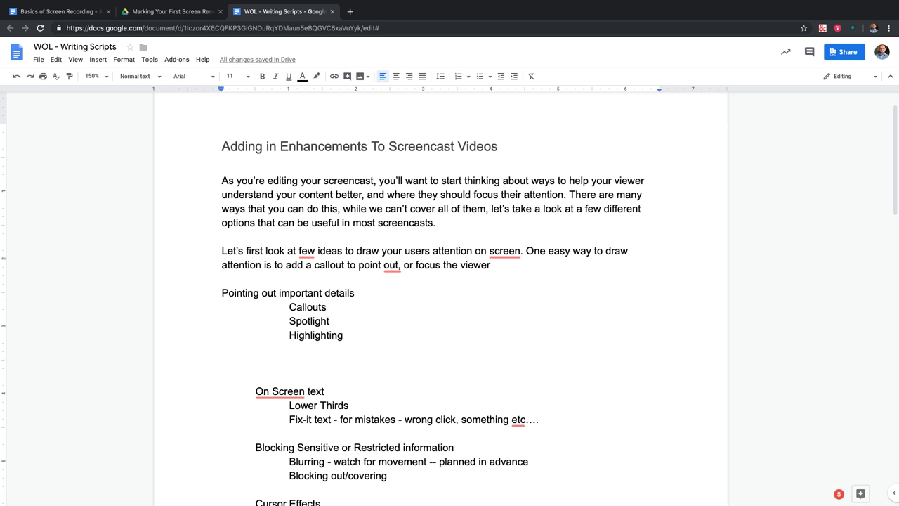
{"action": "key", "text": "shift+Right"}
Begin a paragraph 'For instance, if there is a detail on the screen that might not easily be seen, or it might get lost…'.
{"action": "key", "text": "Return"}
{"action": "key", "text": "Return"}
{"action": "type", "text": "P"}
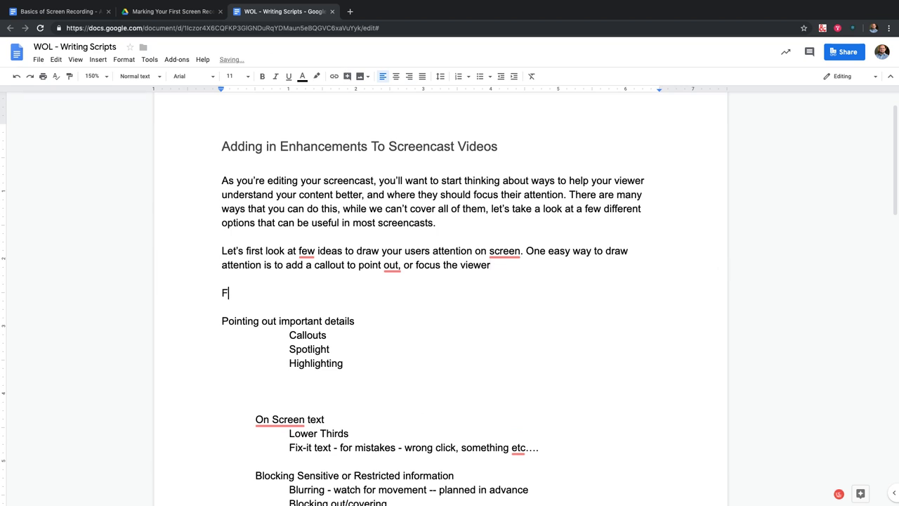
{"action": "key", "text": "BackSpace"}
{"action": "type", "text": "O"}
{"action": "key", "text": "BackSpace"}
{"action": "type", "text": "FOr"}
{"action": "key", "text": "BackSpace"}
{"action": "key", "text": "BackSpace"}
{"action": "type", "text": "or instance, if ther"}
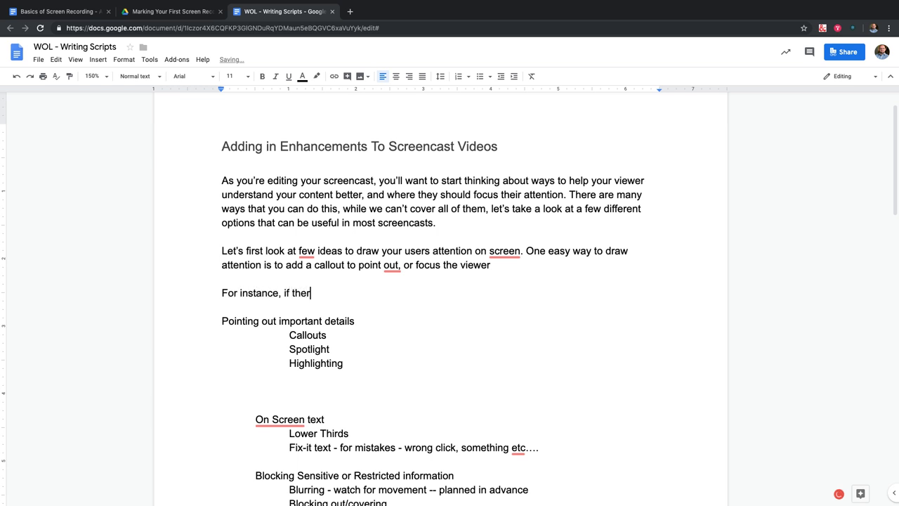
{"action": "type", "text": "e is a detail on the screen that m"}
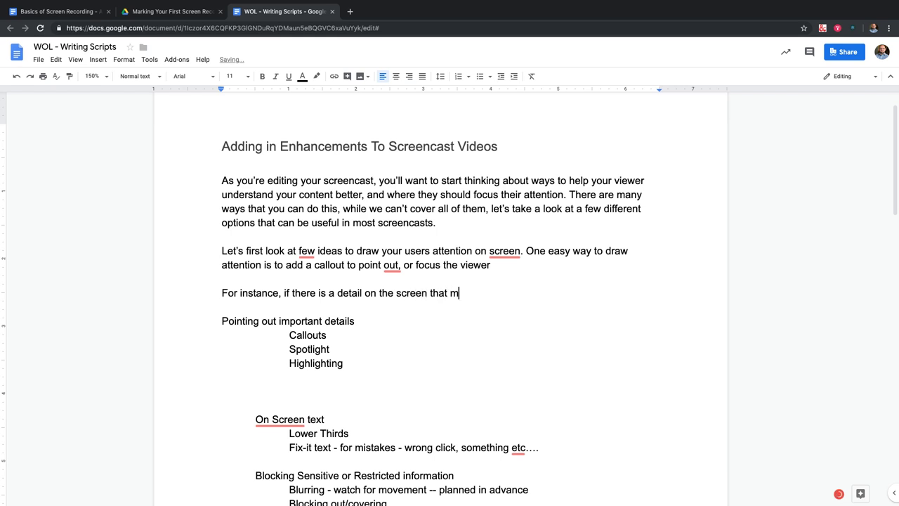
{"action": "type", "text": "ight not easily b"}
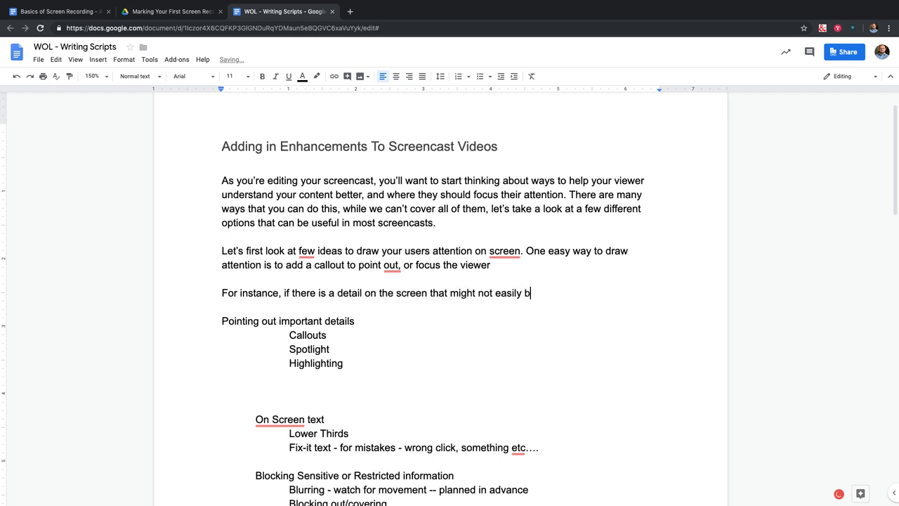
{"action": "type", "text": "e seen, or"}
{"action": "type", "text": " get"}
{"action": "key", "text": "BackSpace"}
{"action": "key", "text": "BackSpace"}
{"action": "key", "text": "BackSpace"}
{"action": "type", "text": "it might"}
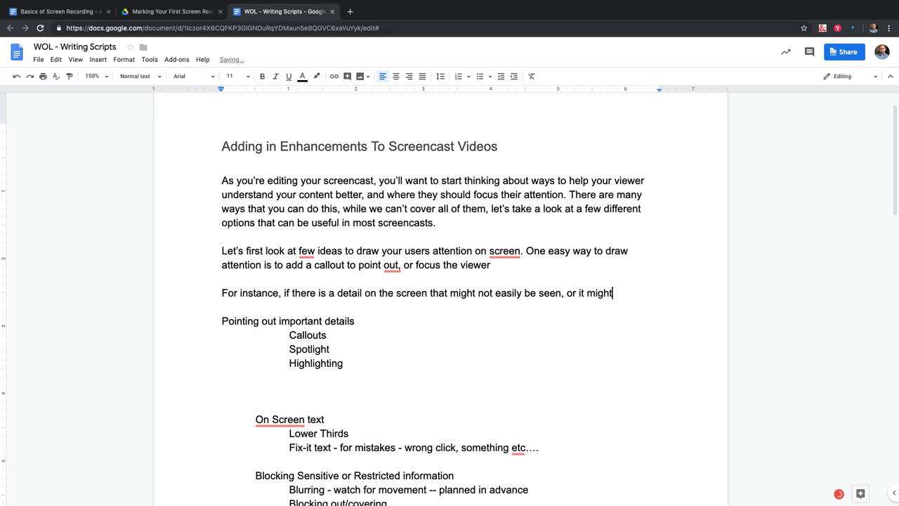
{"action": "type", "text": " get lost as "}
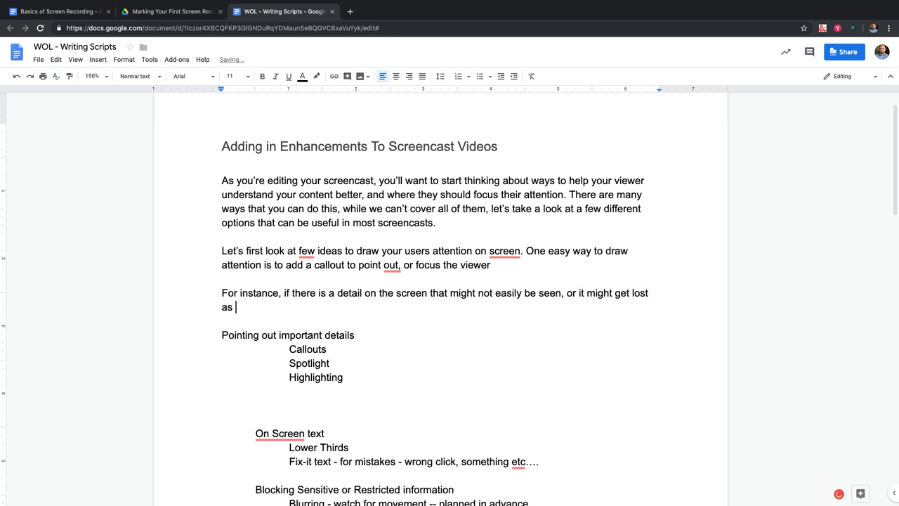
{"action": "type", "text": "you mov"}
{"action": "key", "text": "BackSpace"}
{"action": "key", "text": "BackSpace"}
{"action": "key", "text": "BackSpace"}
{"action": "type", "text": "move aroun"}
{"action": "key", "text": "BackSpace"}
{"action": "key", "text": "BackSpace"}
{"action": "key", "text": "BackSpace"}
{"action": "type", "text": "ou"}
{"action": "key", "text": "BackSpace"}
{"action": "key", "text": "BackSpace"}
Continue it with 'around the screen, you can add graphics to the video, like an arrow, a box'.
{"action": "type", "text": "ound th"}
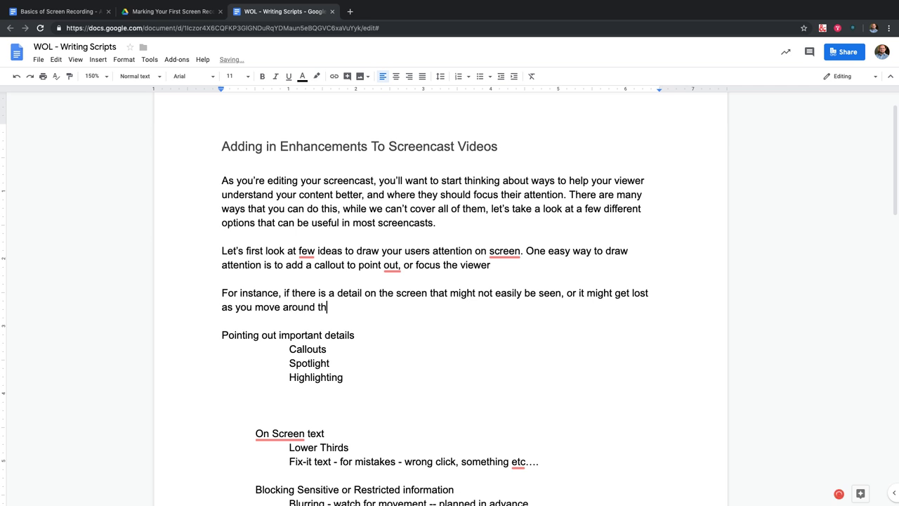
{"action": "type", "text": "e screen, you can ad"}
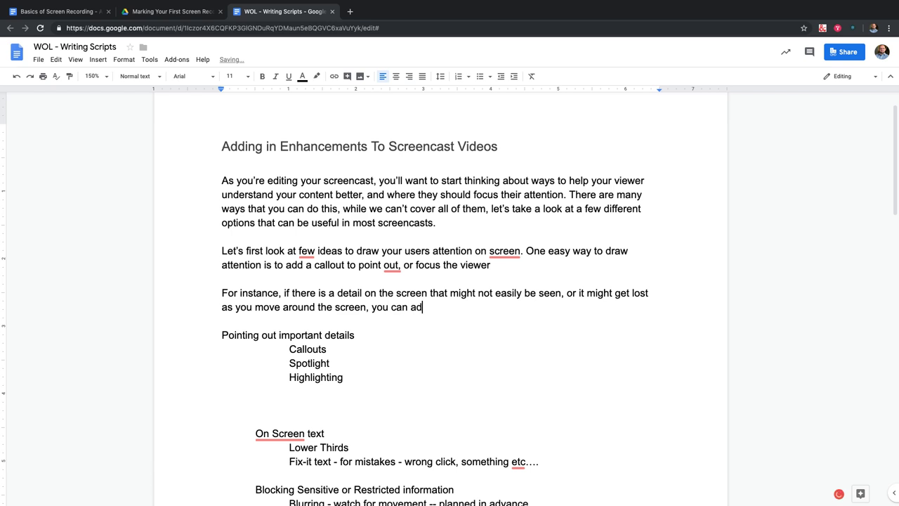
{"action": "type", "text": "d graphics to the screen"}
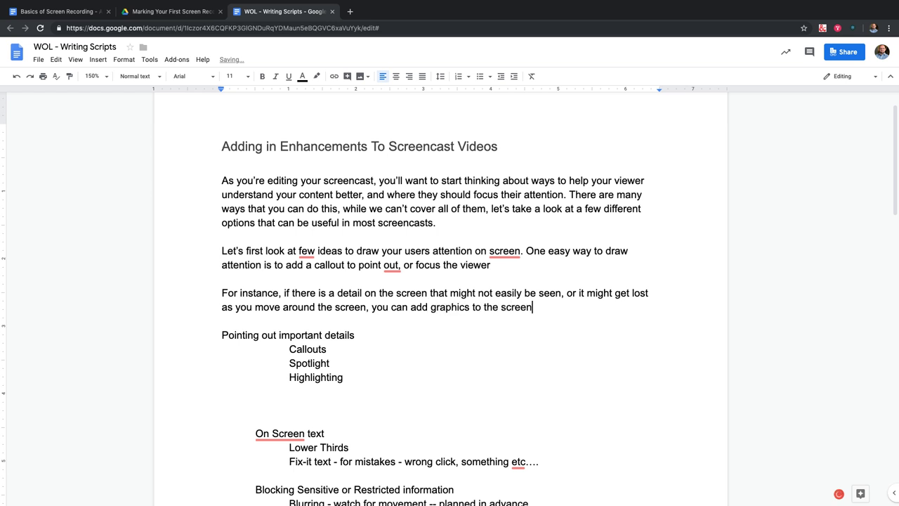
{"action": "key", "text": "BackSpace"}
{"action": "key", "text": "BackSpace"}
{"action": "key", "text": "BackSpace"}
{"action": "key", "text": "BackSpace"}
{"action": "key", "text": "BackSpace"}
{"action": "key", "text": "BackSpace"}
{"action": "type", "text": "video, like and"}
{"action": "key", "text": "BackSpace"}
{"action": "type", "text": "arro"}
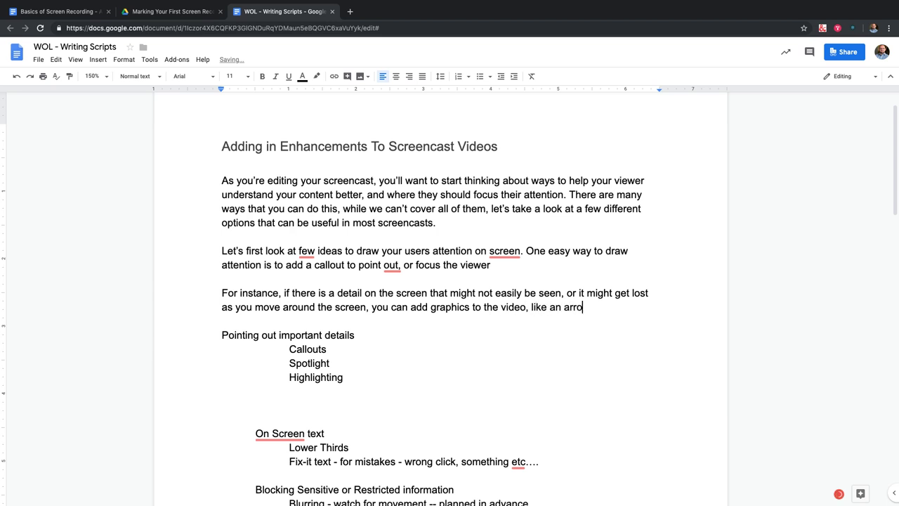
{"action": "type", "text": "w, a"}
{"action": "key", "text": "BackSpace"}
{"action": "key", "text": "BackSpace"}
{"action": "type", "text": ", a"}
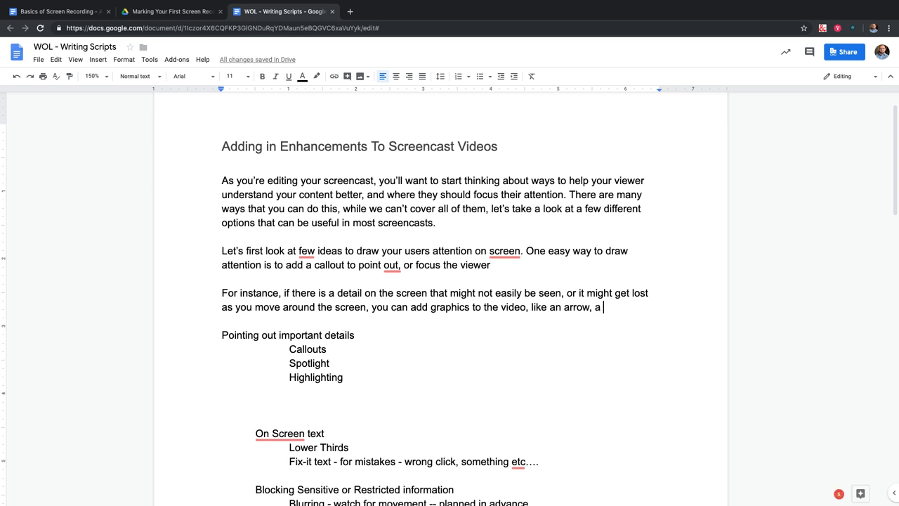
{"action": "key", "text": "BackSpace"}
{"action": "type", "text": "a box"}
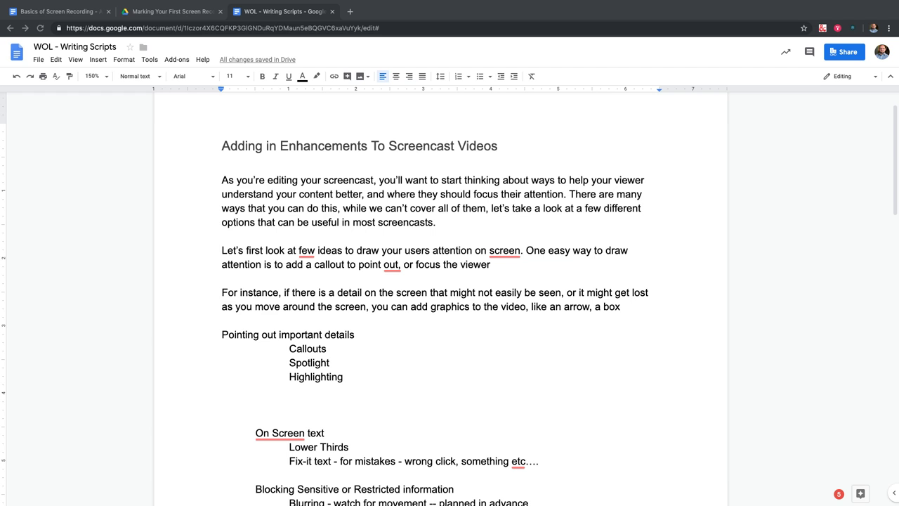
{"action": "scroll", "coordinate": [441, 295], "scroll_direction": "down", "scroll_amount": 1}
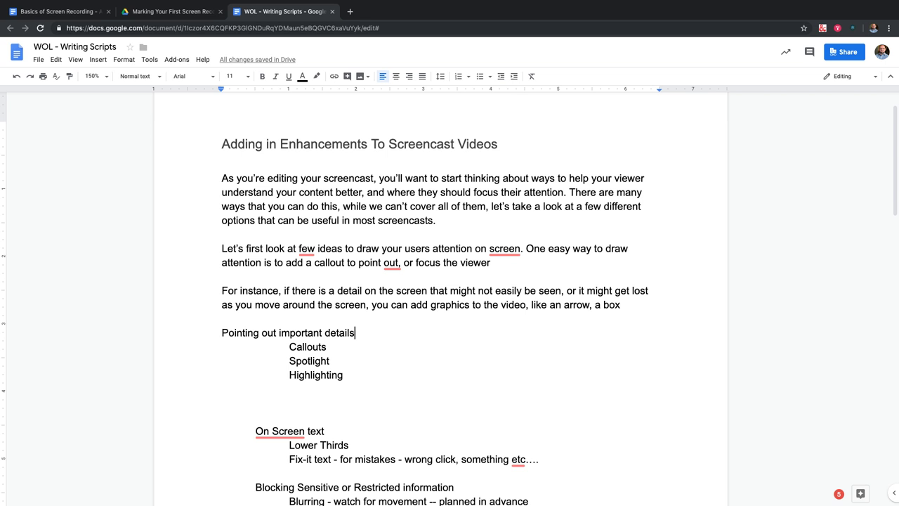
{"action": "key", "text": "shift+Up"}
{"action": "key", "text": "shift+Up"}
{"action": "key", "text": "shift+Up"}
{"action": "key", "text": "shift+Home"}
{"action": "key", "text": "Left"}
Retype 'few different' as 'few ways you can add information to guide, direct, and information the'.
{"action": "left_click_drag", "start_coordinate": [570, 192], "coordinate": [444, 220]}
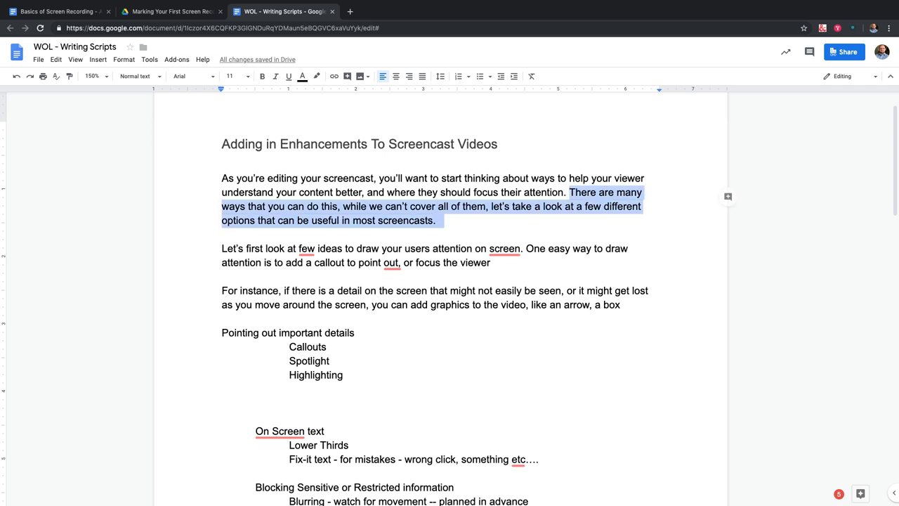
{"action": "left_click", "coordinate": [442, 220]}
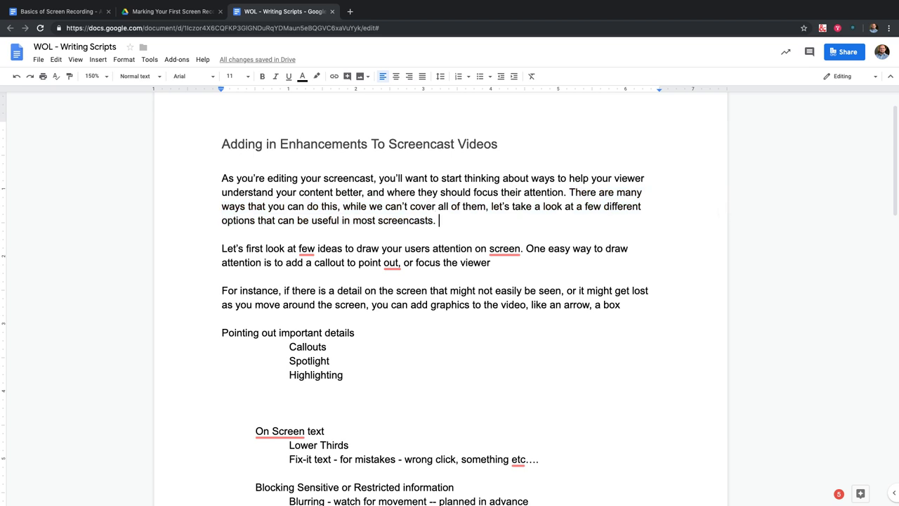
{"action": "left_click_drag", "start_coordinate": [583, 207], "coordinate": [640, 206]}
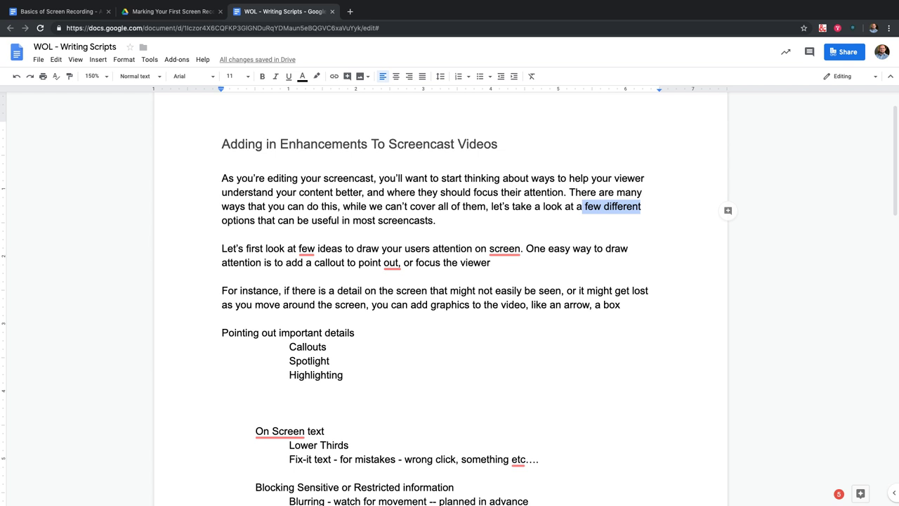
{"action": "key", "text": "BackSpace"}
{"action": "type", "text": "fe won"}
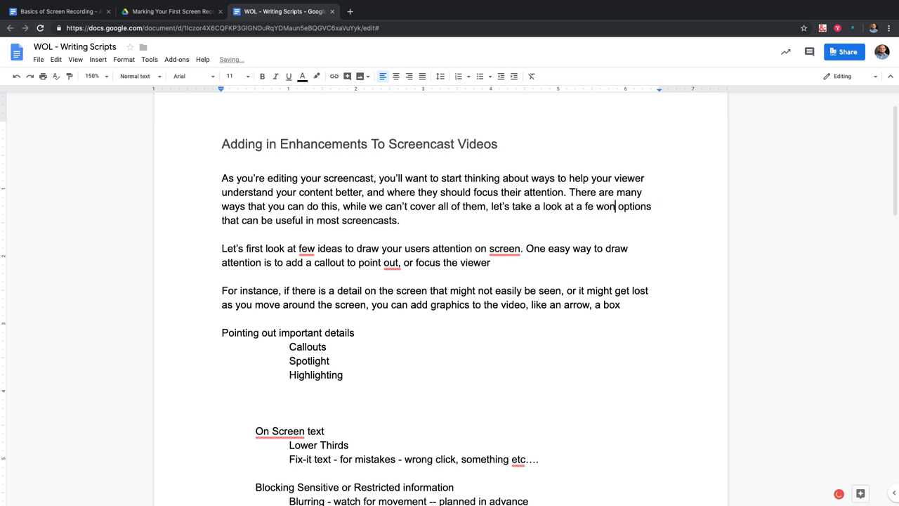
{"action": "key", "text": "BackSpace"}
{"action": "key", "text": "BackSpace"}
{"action": "key", "text": "BackSpace"}
{"action": "key", "text": "BackSpace"}
{"action": "type", "text": "w ways"}
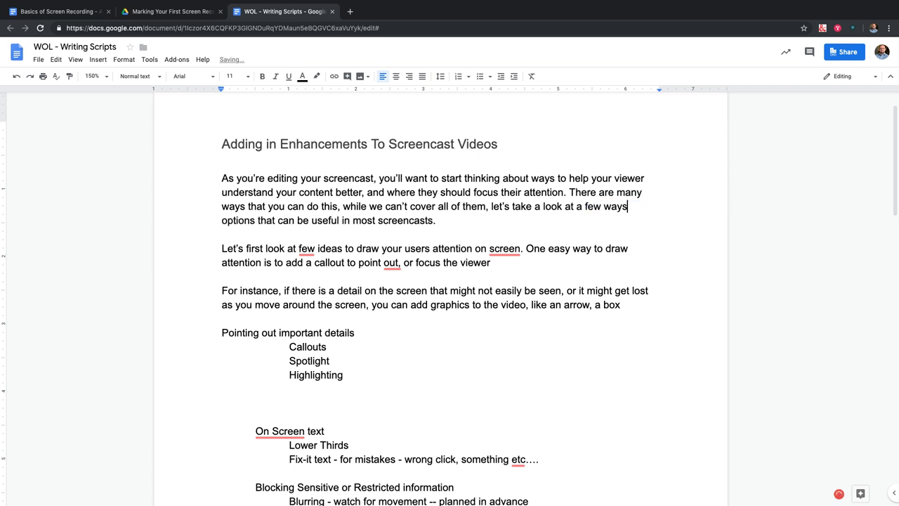
{"action": "type", "text": " you can "}
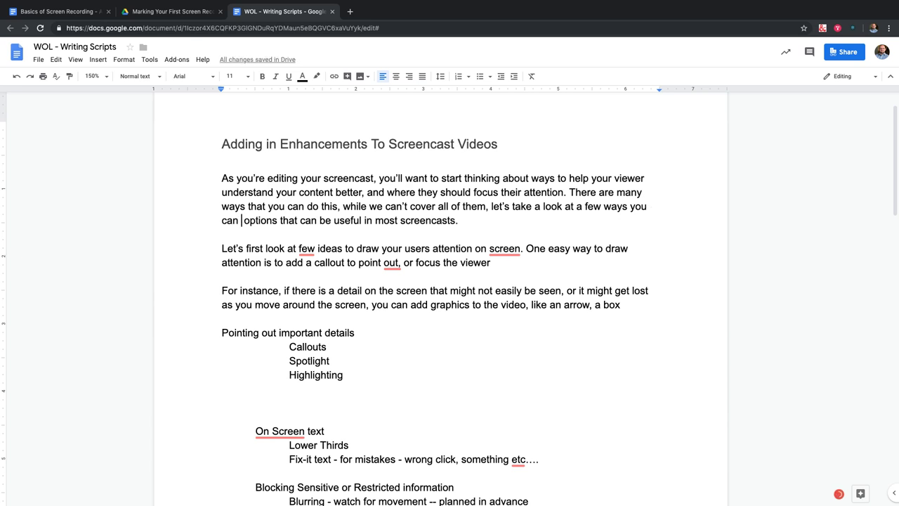
{"action": "type", "text": "add"}
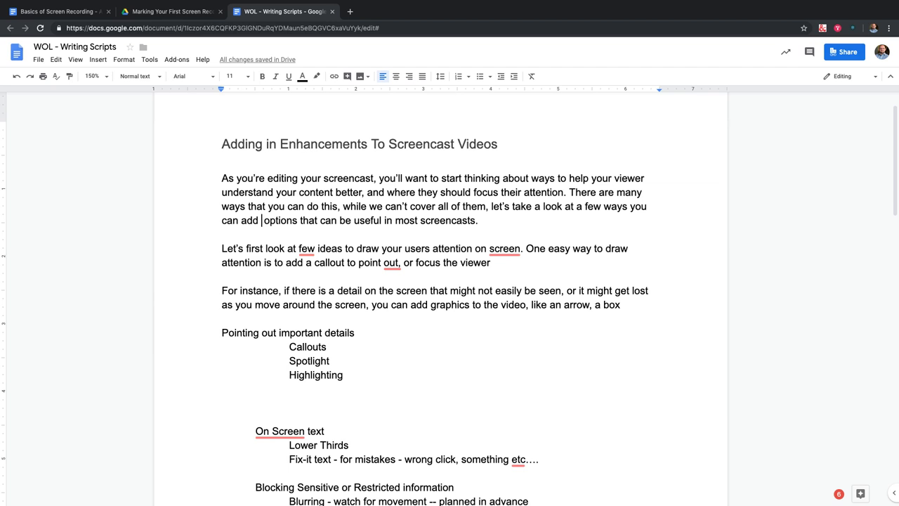
{"action": "type", "text": "information to gui"}
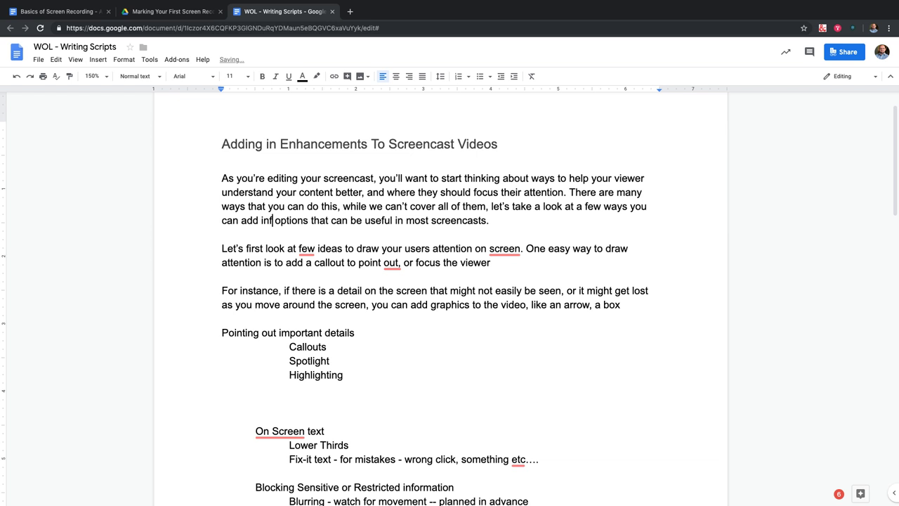
{"action": "type", "text": "de, dire"}
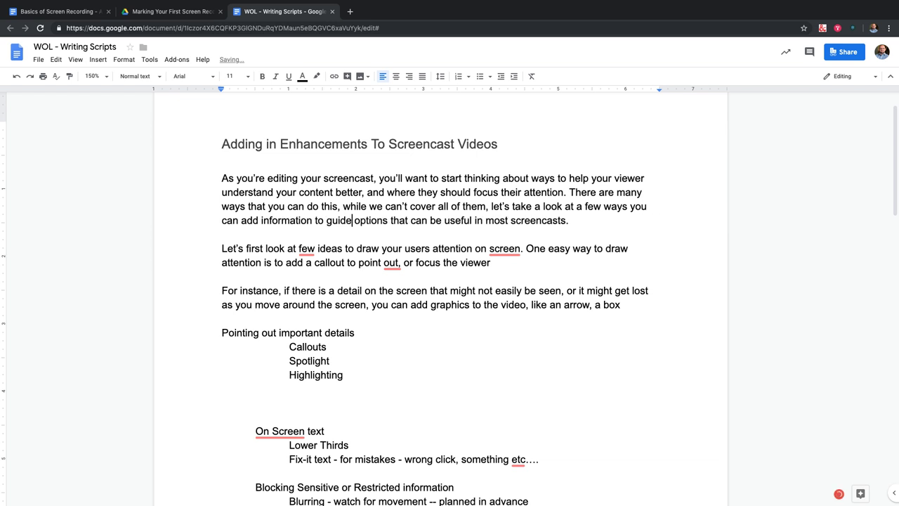
{"action": "type", "text": "ct, and"}
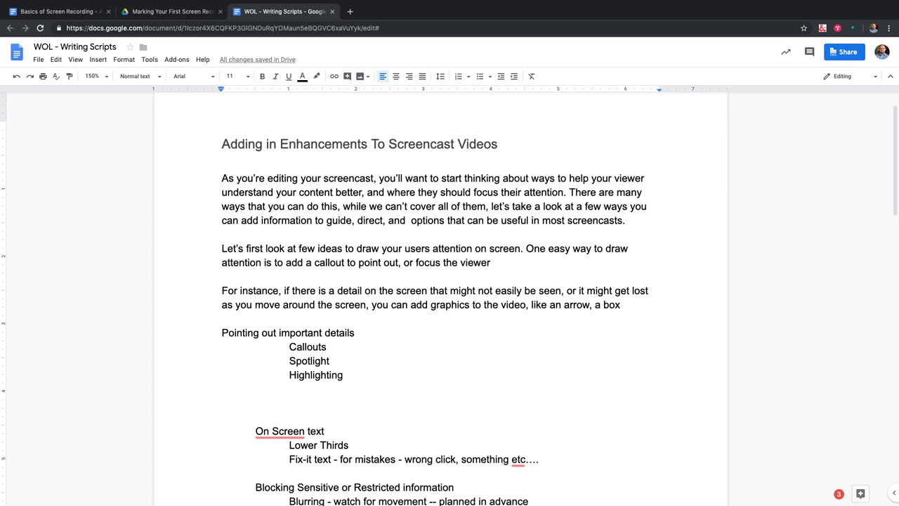
{"action": "type", "text": "information them"}
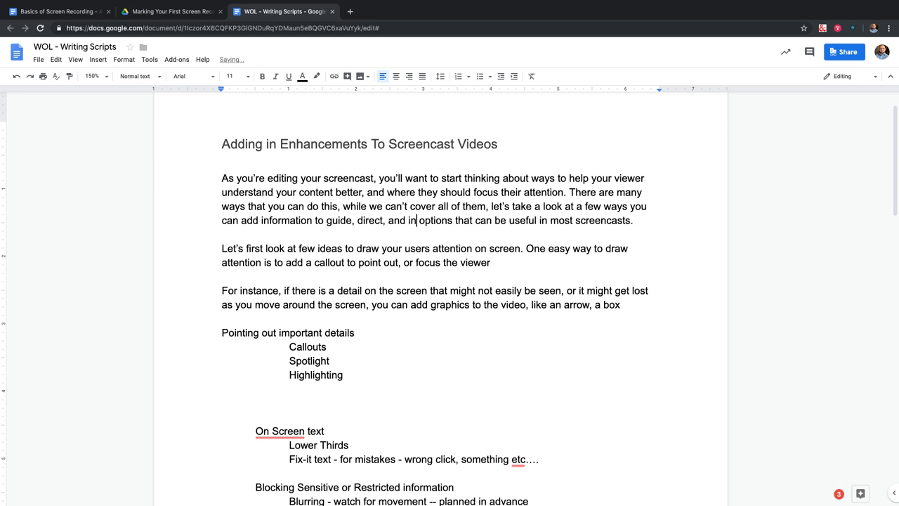
{"action": "key", "text": "BackSpace"}
{"action": "key", "text": "BackSpace"}
{"action": "key", "text": "BackSpace"}
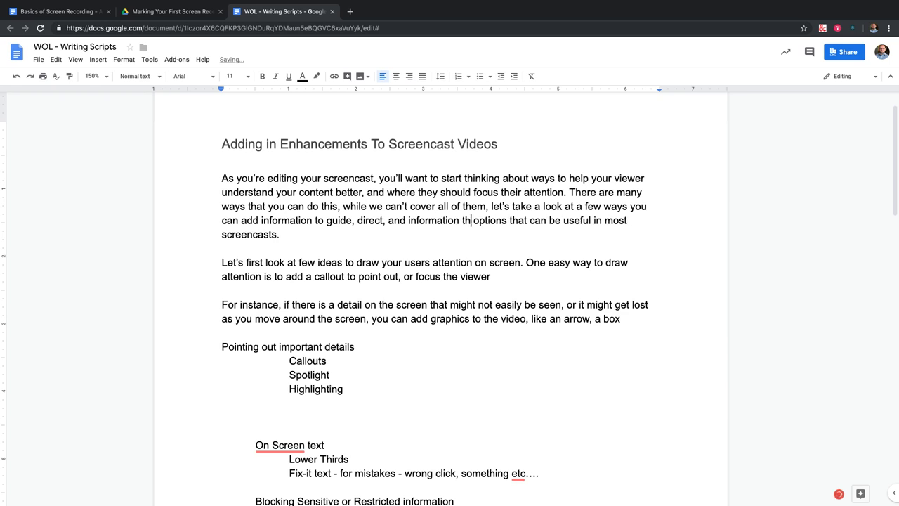
{"action": "type", "text": "e"}
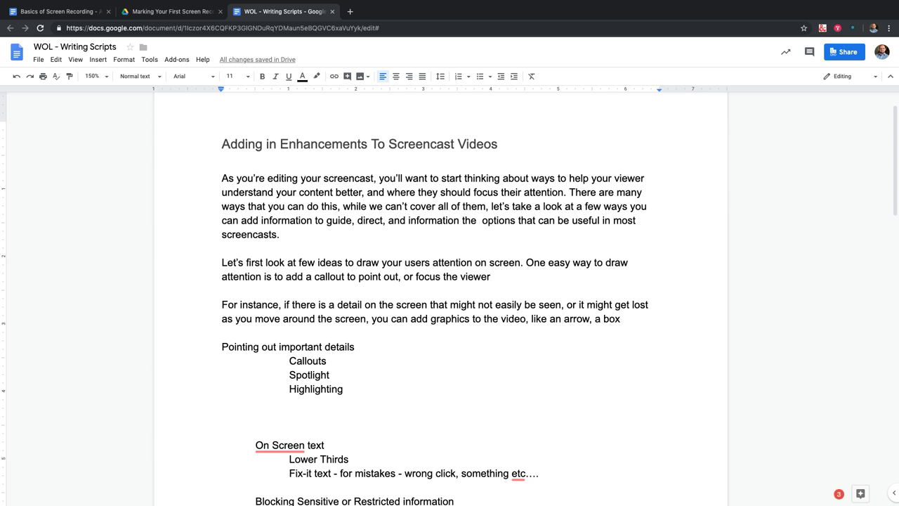
Replace the leftover text after 'and' with 'provide clarity to your viewer.'.
{"action": "left_click", "coordinate": [437, 220]}
{"action": "left_click_drag", "start_coordinate": [437, 221], "coordinate": [288, 234]}
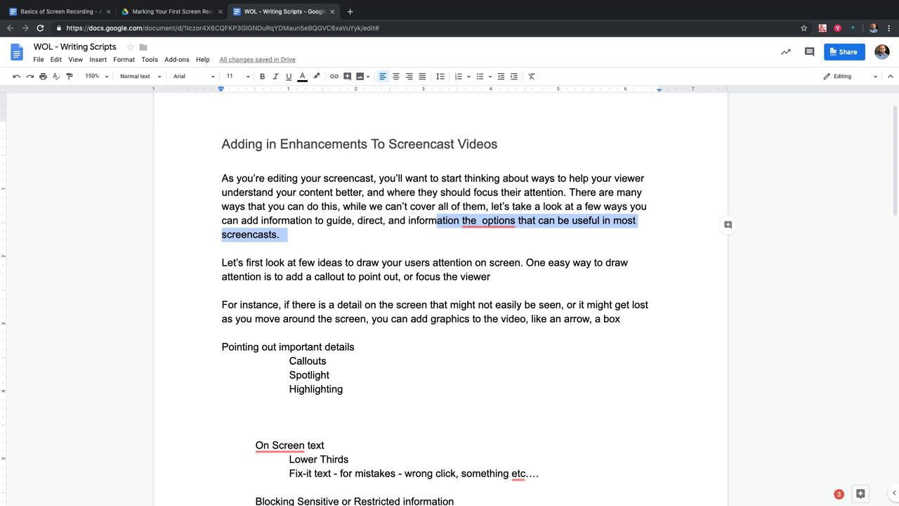
{"action": "key", "text": "BackSpace"}
{"action": "key", "text": "BackSpace"}
{"action": "key", "text": "BackSpace"}
{"action": "key", "text": "BackSpace"}
{"action": "key", "text": "BackSpace"}
{"action": "key", "text": "BackSpace"}
{"action": "key", "text": "BackSpace"}
{"action": "key", "text": "BackSpace"}
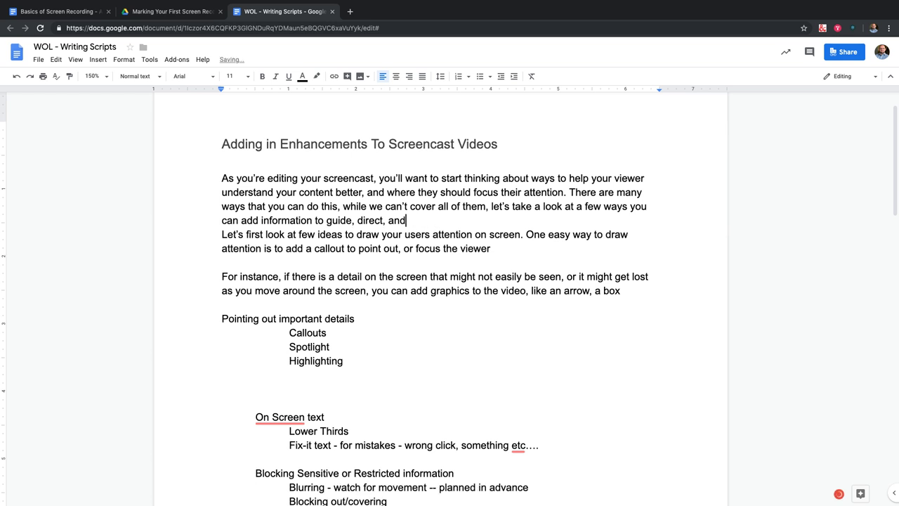
{"action": "type", "text": "provide clarity to your iewe"}
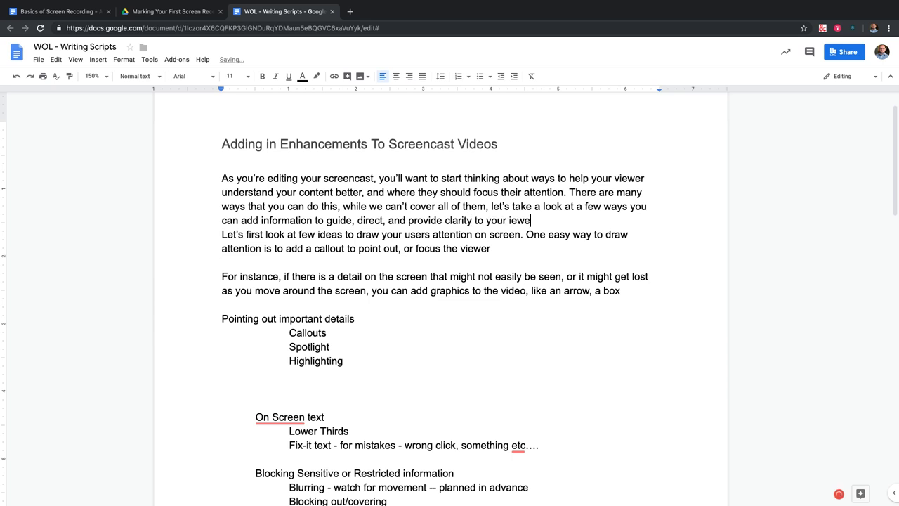
{"action": "key", "text": "BackSpace"}
{"action": "key", "text": "BackSpace"}
{"action": "key", "text": "BackSpace"}
{"action": "key", "text": "BackSpace"}
{"action": "type", "text": "viewer"}
{"action": "key", "text": "BackSpace"}
{"action": "key", "text": "BackSpace"}
{"action": "type", "text": "er/"}
{"action": "key", "text": "Return"}
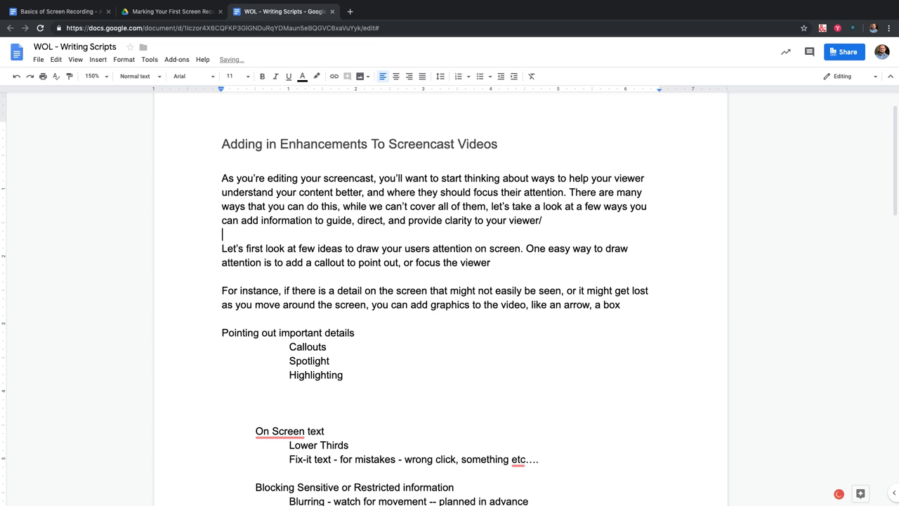
{"action": "key", "text": "Return"}
{"action": "key", "text": "BackSpace"}
{"action": "key", "text": "BackSpace"}
{"action": "key", "text": "BackSpace"}
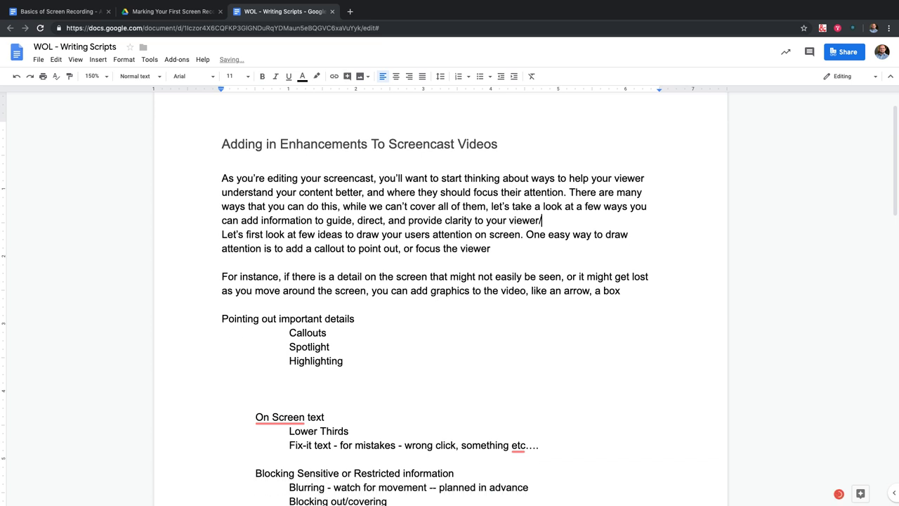
{"action": "type", "text": "."}
Start a new paragraph below the intro beginning 'For instance'.
{"action": "key", "text": "Return"}
{"action": "key", "text": "Return"}
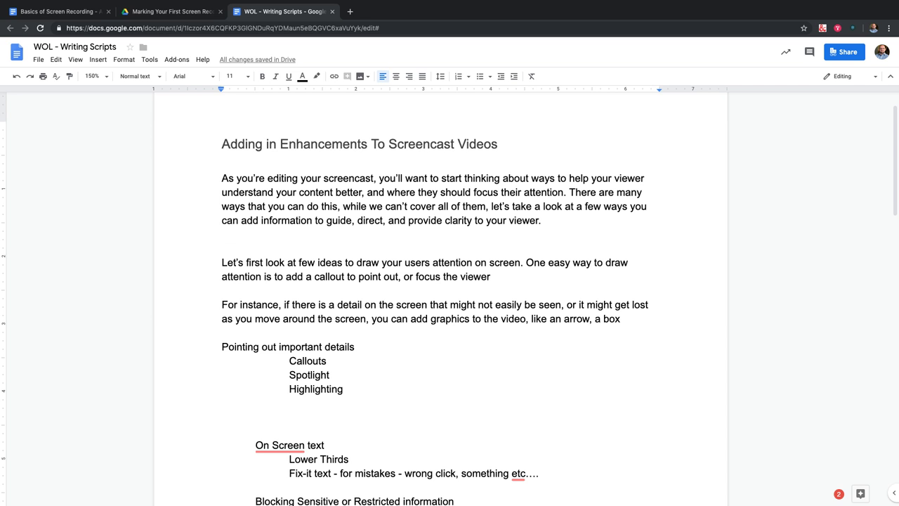
{"action": "type", "text": "For insta"}
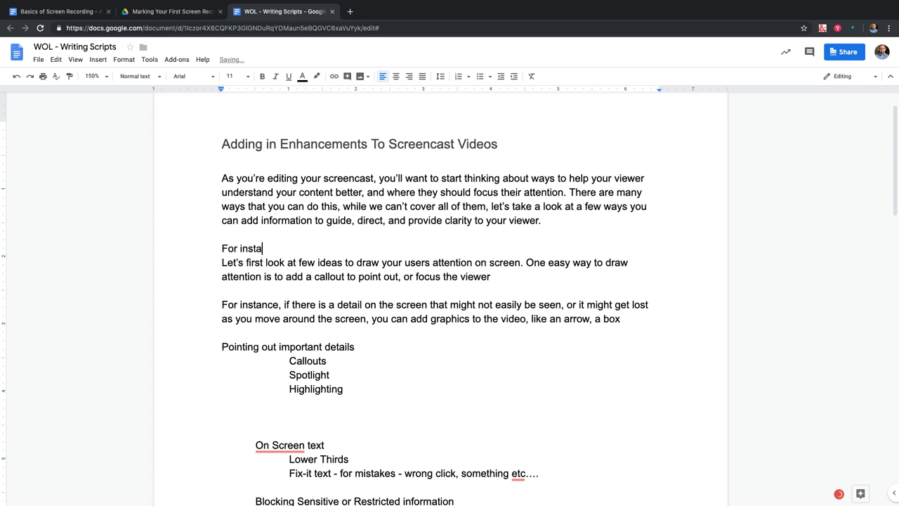
{"action": "type", "text": "nce, imag"}
{"action": "key", "text": "BackSpace"}
{"action": "key", "text": "BackSpace"}
{"action": "key", "text": "BackSpace"}
{"action": "key", "text": "BackSpace"}
{"action": "key", "text": "BackSpace"}
{"action": "key", "text": "BackSpace"}
{"action": "key", "text": "BackSpace"}
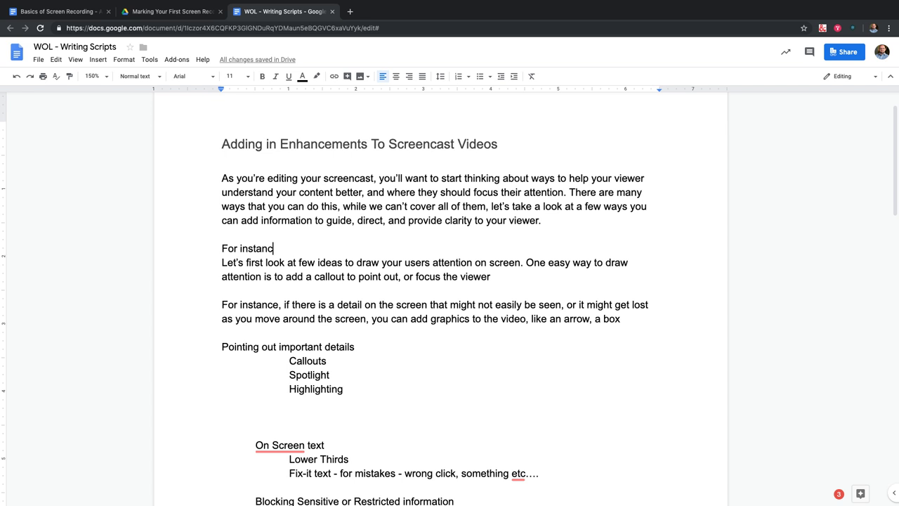
Undo the accidental drag and post 'Lead with a bad example that needs enhancements.' on the empty line.
{"action": "left_click_drag", "start_coordinate": [546, 220], "coordinate": [227, 248]}
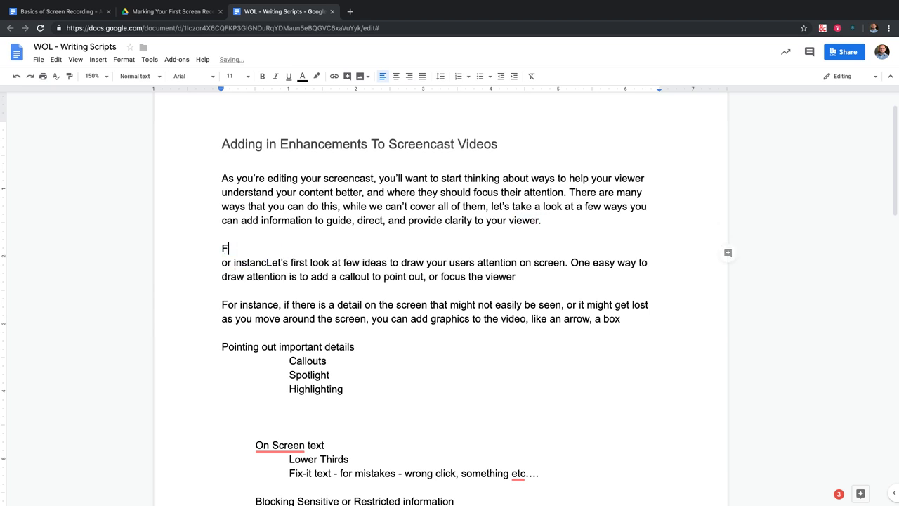
{"action": "key", "text": "ctrl+z"}
{"action": "key", "text": "ctrl+z"}
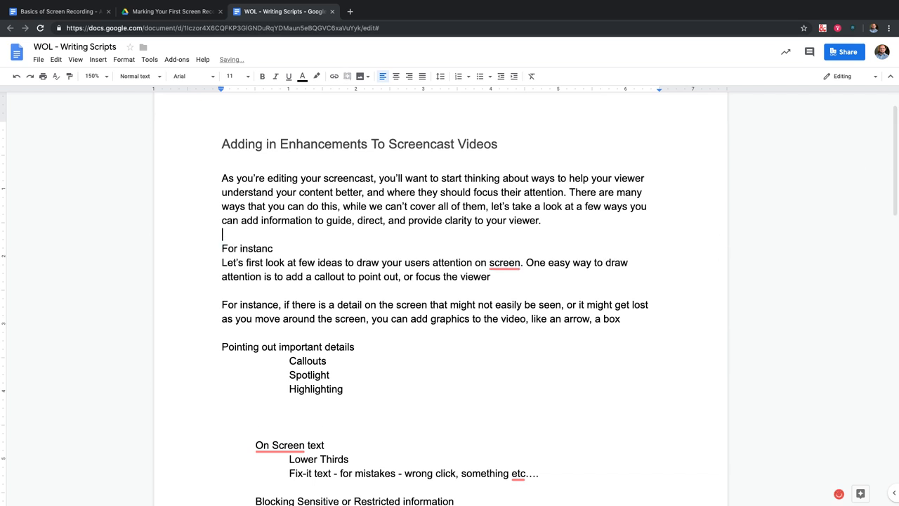
{"action": "key", "text": "shift+Right"}
{"action": "key", "text": "ctrl+alt+m"}
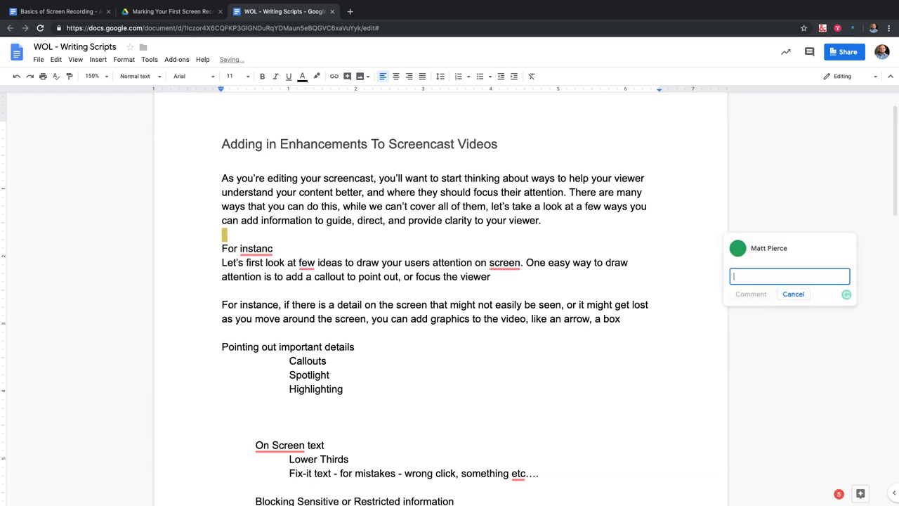
{"action": "type", "text": "Lesad"}
{"action": "type", "text": "din"}
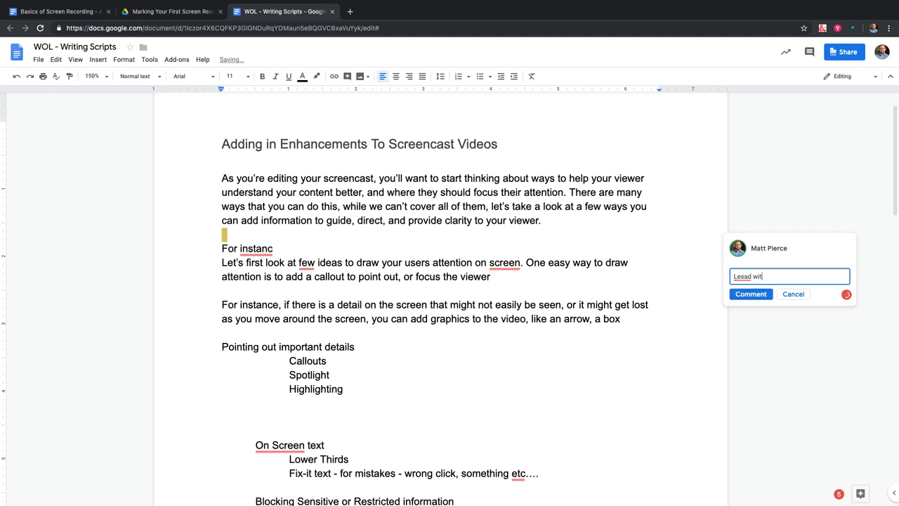
{"action": "key", "text": "BackSpace"}
{"action": "key", "text": "BackSpace"}
{"action": "key", "text": "BackSpace"}
{"action": "key", "text": "BackSpace"}
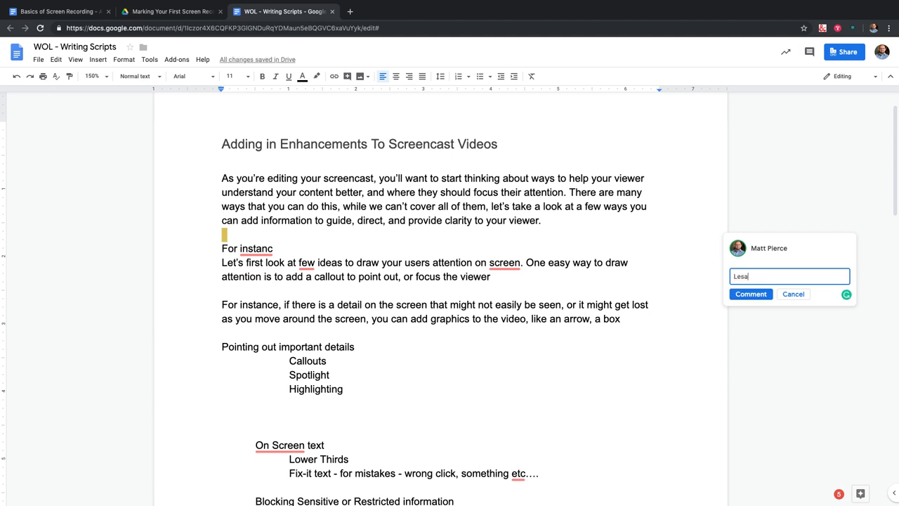
{"action": "key", "text": "BackSpace"}
{"action": "key", "text": "BackSpace"}
{"action": "type", "text": "ad"}
{"action": "type", "text": " with a bo"}
{"action": "key", "text": "BackSpace"}
{"action": "key", "text": "BackSpace"}
{"action": "type", "text": "bad example that needs"}
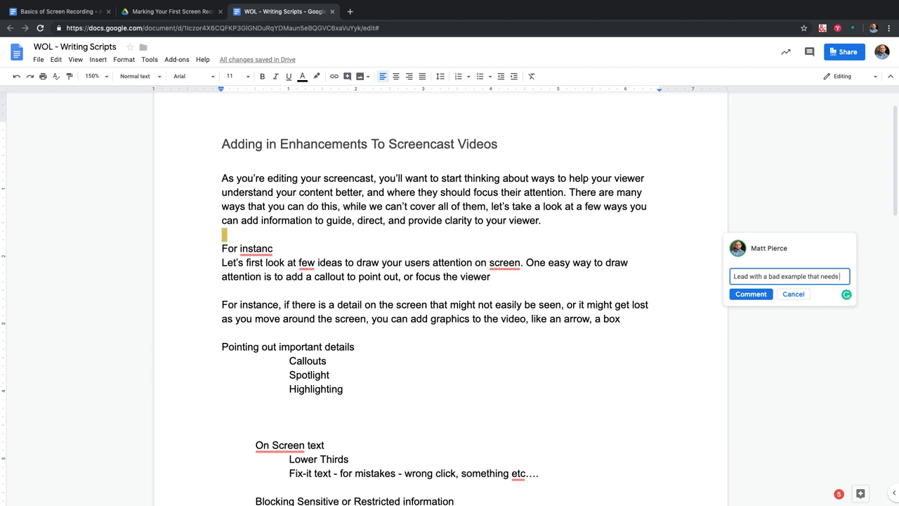
{"action": "type", "text": " enhance"}
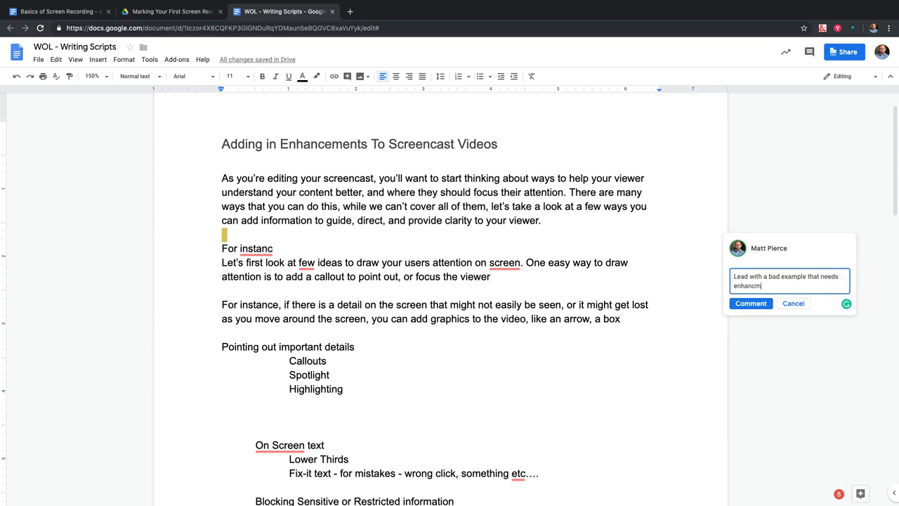
{"action": "type", "text": "mn"}
{"action": "type", "text": "."}
{"action": "left_click", "coordinate": [751, 303]}
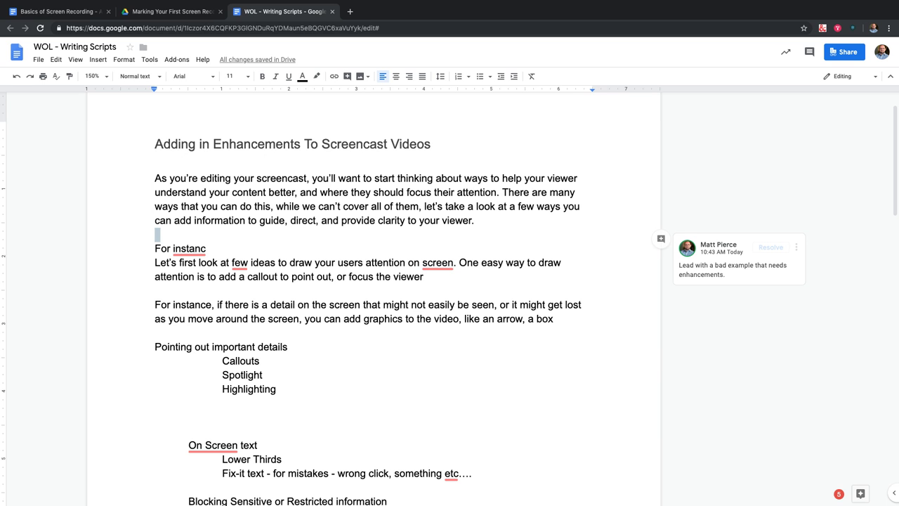
Complete the line as 'For instance, let's take a look at this example. <Example plays>.' and start a new line.
{"action": "scroll", "coordinate": [403, 314], "scroll_direction": "up", "scroll_amount": 1}
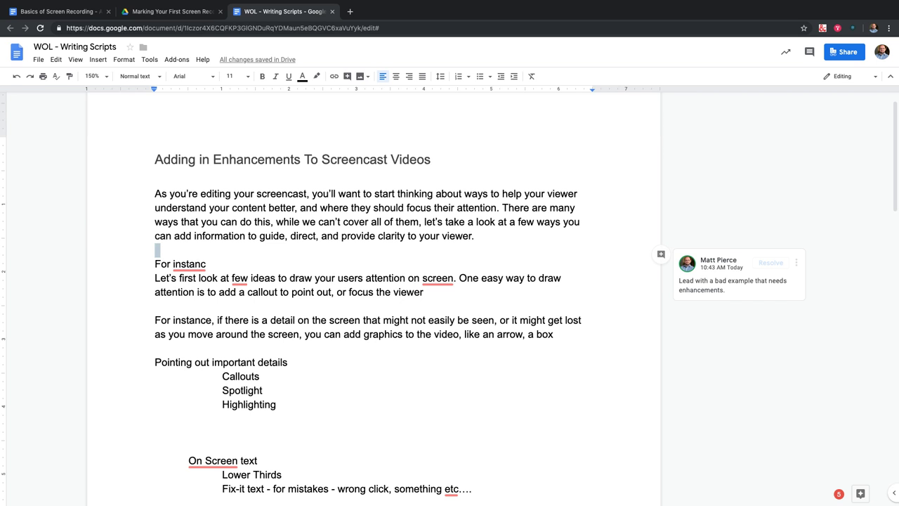
{"action": "type", "text": "e"}
{"action": "key", "text": "shift+Right"}
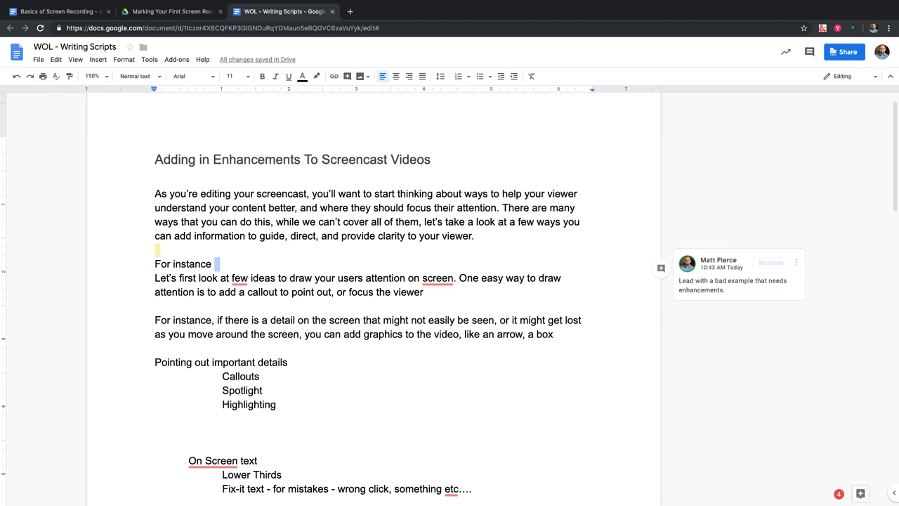
{"action": "left_click", "coordinate": [215, 264]}
{"action": "type", "text": "let's take a"}
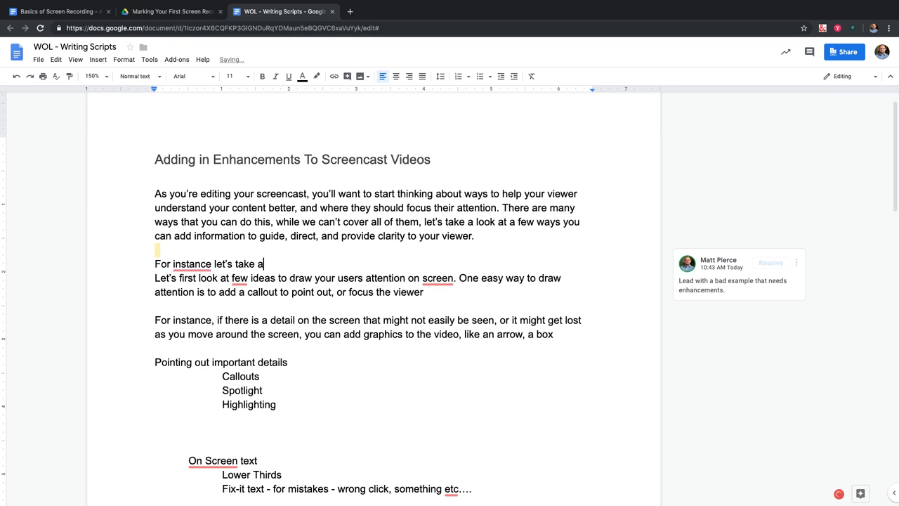
{"action": "type", "text": " l"}
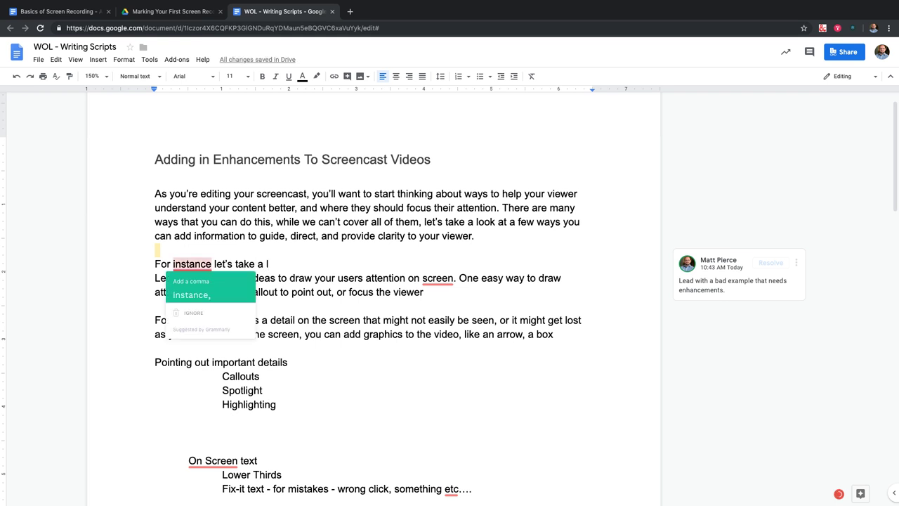
{"action": "left_click", "coordinate": [192, 295]}
{"action": "type", "text": "ook"}
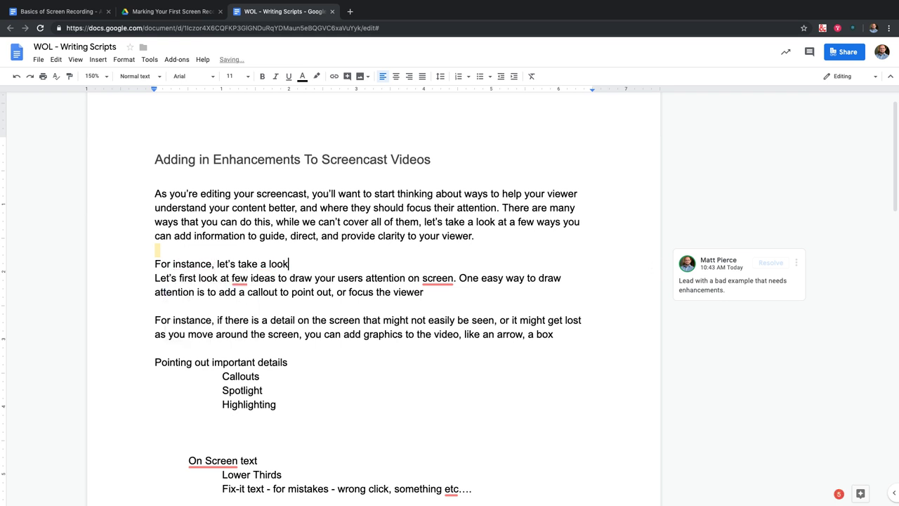
{"action": "type", "text": " at this exampl"}
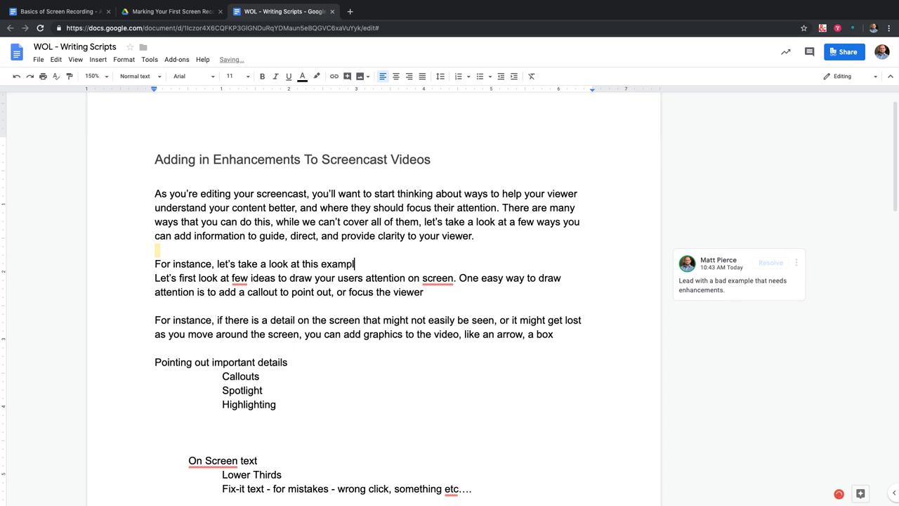
{"action": "type", "text": "e. <Example plays"}
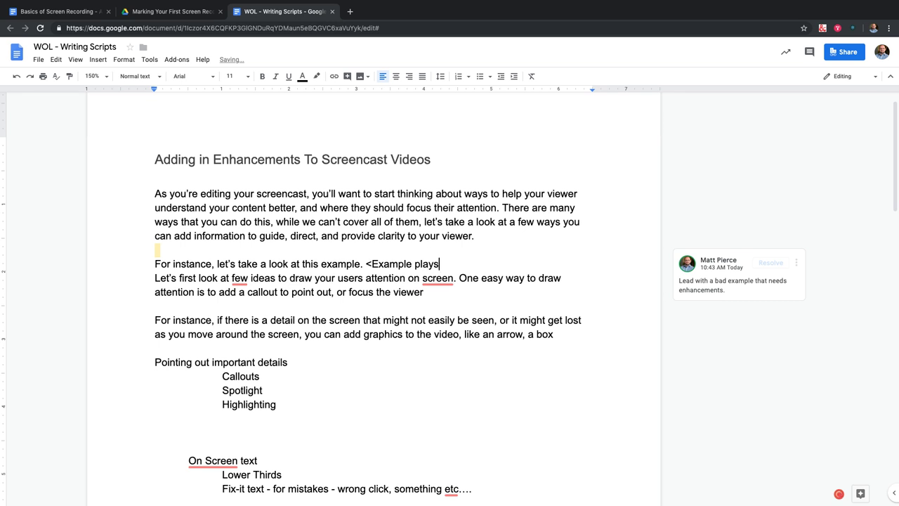
{"action": "type", "text": ">."}
{"action": "key", "text": "Return"}
{"action": "key", "text": "Return"}
Type 'Now let's add a few enhancements to make it more clear.' below the example sentence.
{"action": "type", "text": "Now let;s"}
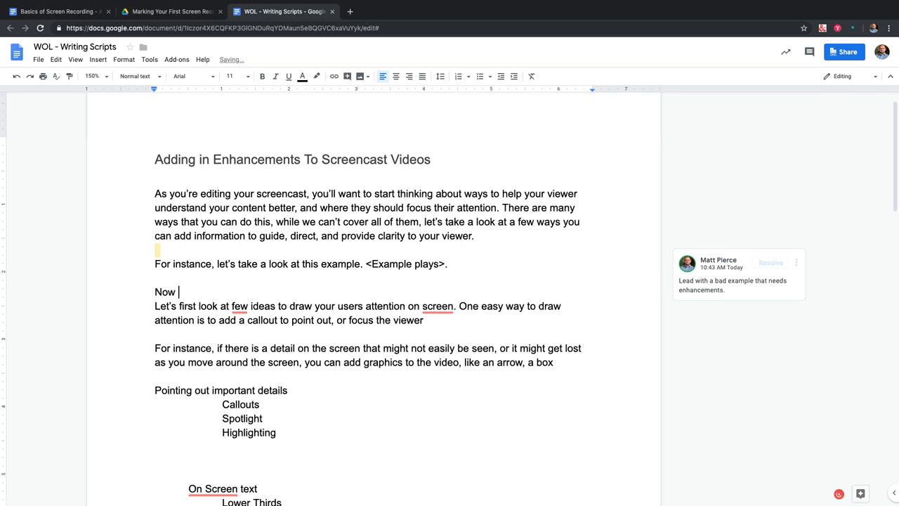
{"action": "key", "text": "BackSpace"}
{"action": "key", "text": "BackSpace"}
{"action": "type", "text": "'s a"}
{"action": "type", "text": "dd a few ench"}
{"action": "key", "text": "BackSpace"}
{"action": "key", "text": "BackSpace"}
{"action": "type", "text": "h"}
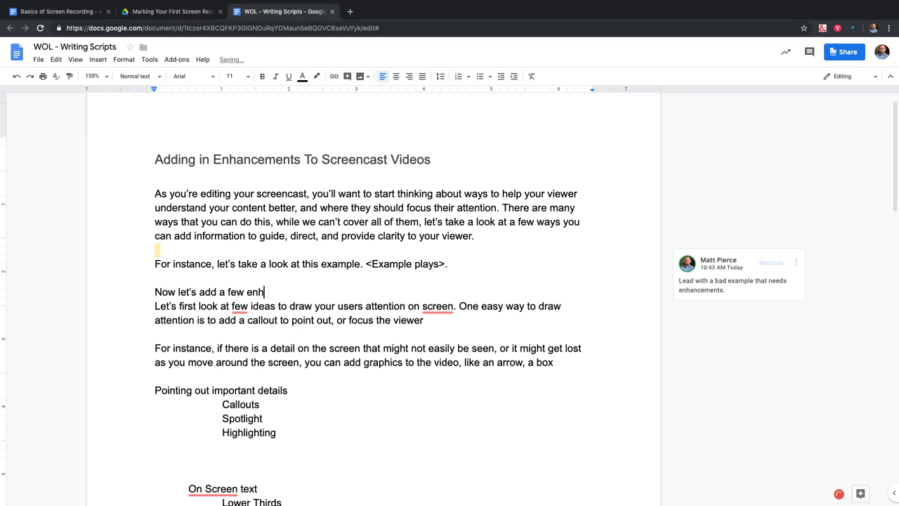
{"action": "type", "text": "ancements to "}
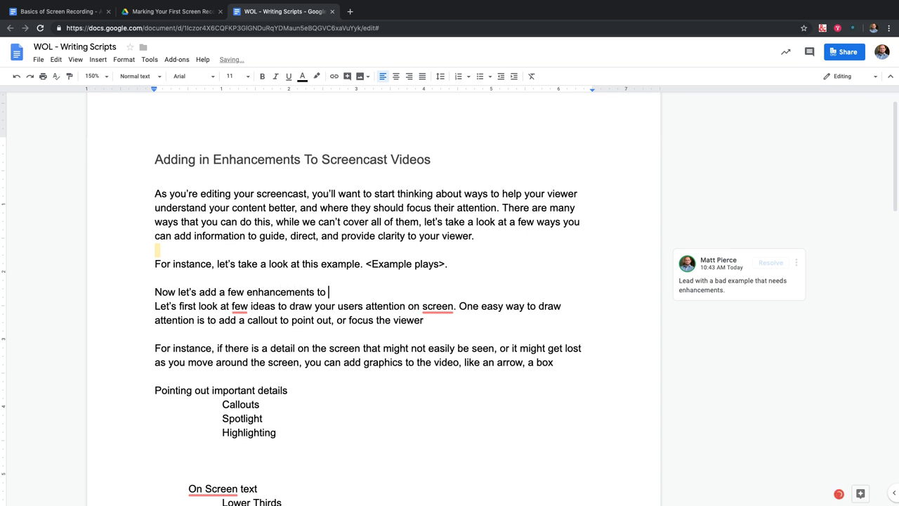
{"action": "type", "text": "make it more understand"}
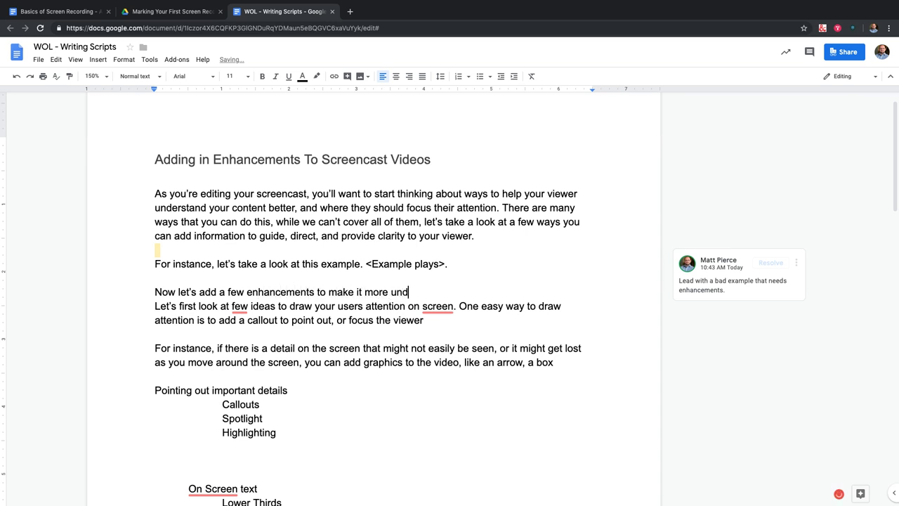
{"action": "key", "text": "BackSpace"}
{"action": "key", "text": "BackSpace"}
{"action": "key", "text": "BackSpace"}
{"action": "key", "text": "BackSpace"}
{"action": "key", "text": "BackSpace"}
{"action": "key", "text": "BackSpace"}
{"action": "key", "text": "BackSpace"}
{"action": "key", "text": "BackSpace"}
{"action": "key", "text": "BackSpace"}
{"action": "key", "text": "BackSpace"}
{"action": "key", "text": "BackSpace"}
{"action": "key", "text": "BackSpace"}
{"action": "key", "text": "BackSpace"}
{"action": "key", "text": "BackSpace"}
{"action": "key", "text": "BackSpace"}
{"action": "type", "text": "clearer"}
{"action": "key", "text": "BackSpace"}
{"action": "key", "text": "BackSpace"}
{"action": "key", "text": "BackSpace"}
{"action": "key", "text": "BackSpace"}
{"action": "key", "text": "BackSpace"}
{"action": "key", "text": "BackSpace"}
{"action": "key", "text": "BackSpace"}
{"action": "type", "text": "more clear."}
{"action": "key", "text": "Return"}
Add '<New example plays>' on the next line, followed by blank lines.
{"action": "type", "text": "<"}
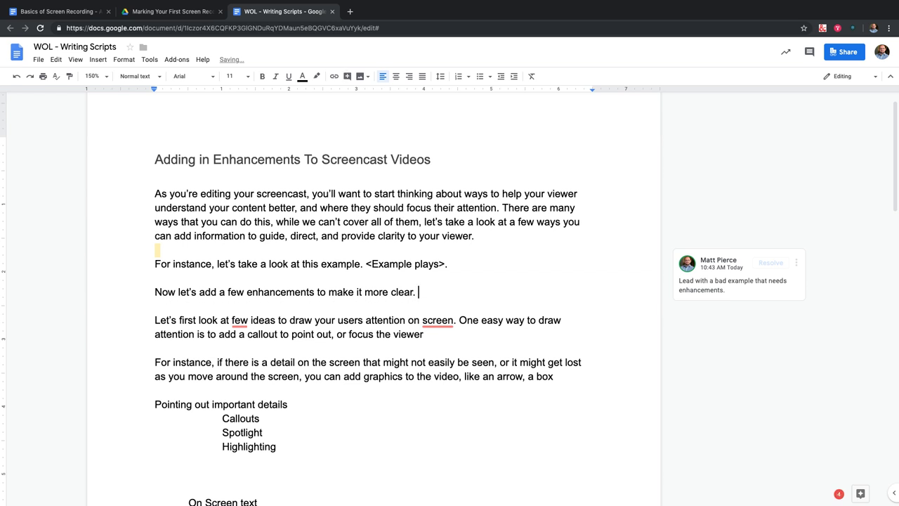
{"action": "type", "text": "New example plays>"}
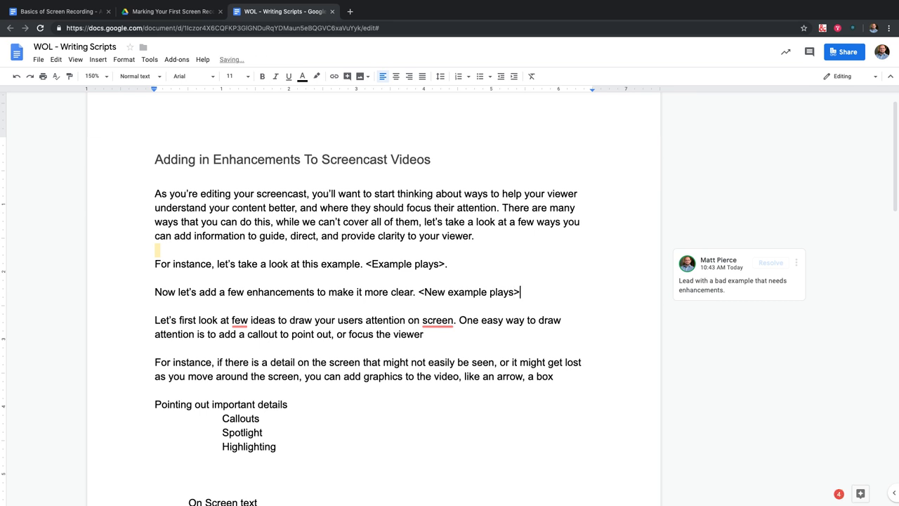
{"action": "key", "text": "Return"}
{"action": "key", "text": "Return"}
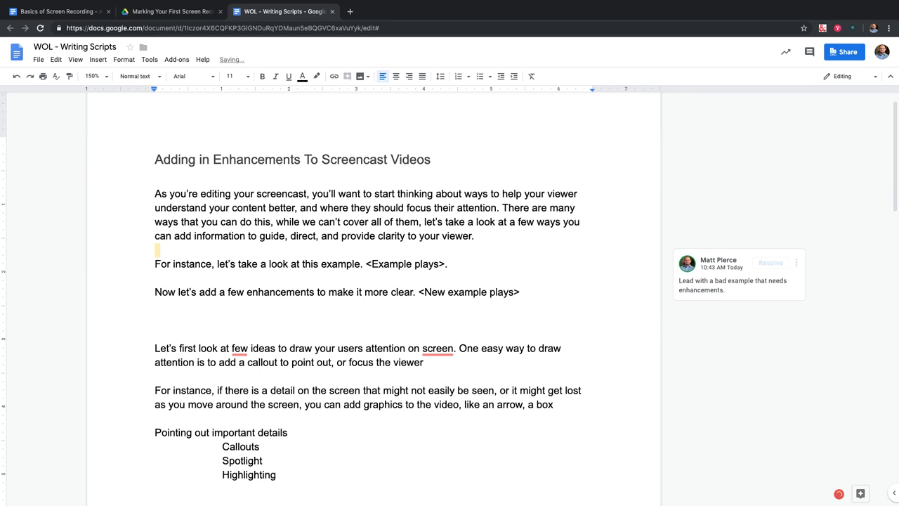
{"action": "scroll", "coordinate": [450, 291], "scroll_direction": "down", "scroll_amount": 1}
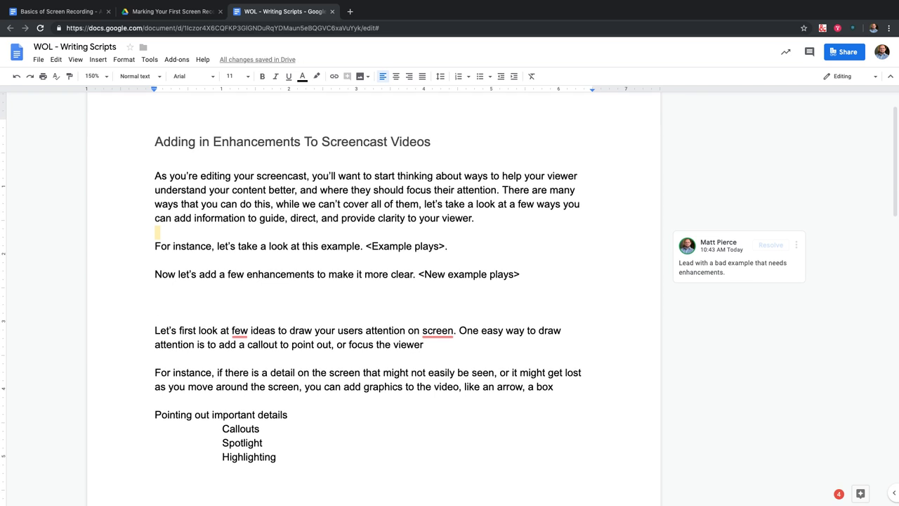
Add '15 seconds' inside <Example plays>, then type 'As you design your screencast, you'll want to start thinking…'.
{"action": "left_click", "coordinate": [440, 246]}
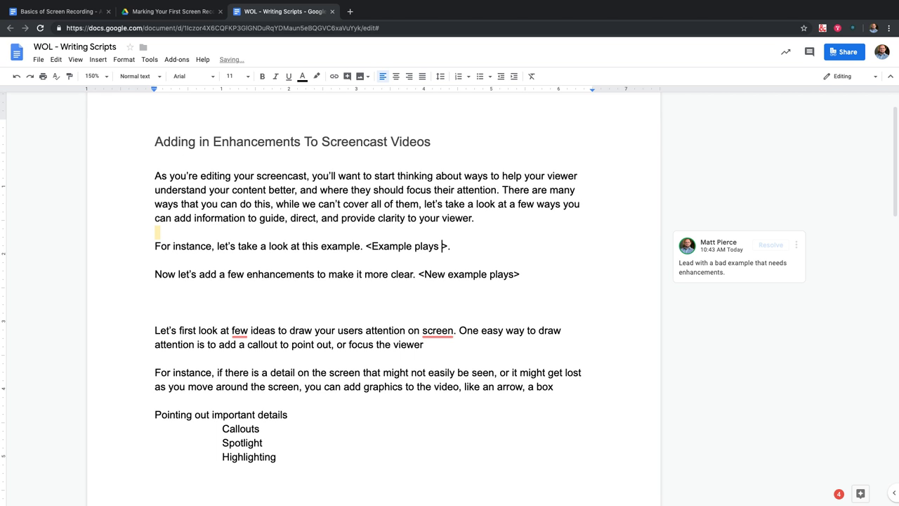
{"action": "type", "text": "15 seconds"}
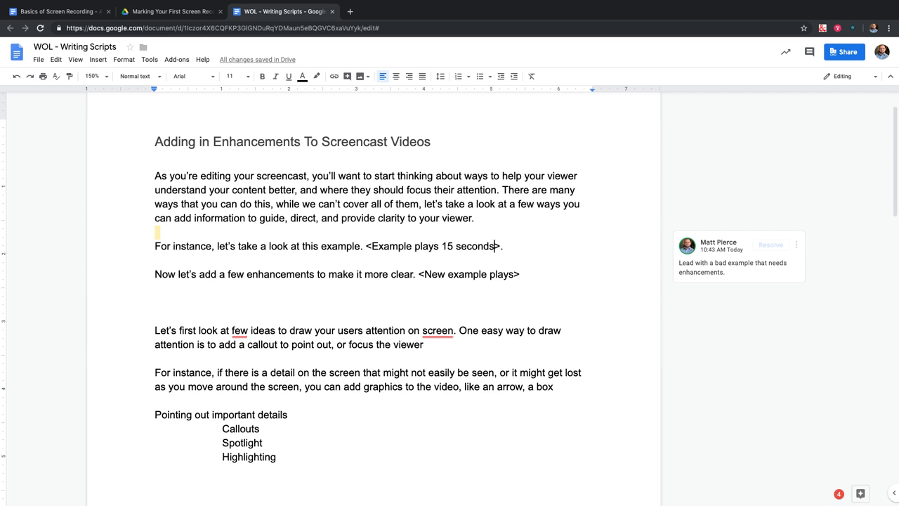
{"action": "triple_click", "coordinate": [157, 302]}
{"action": "type", "text": "As you des"}
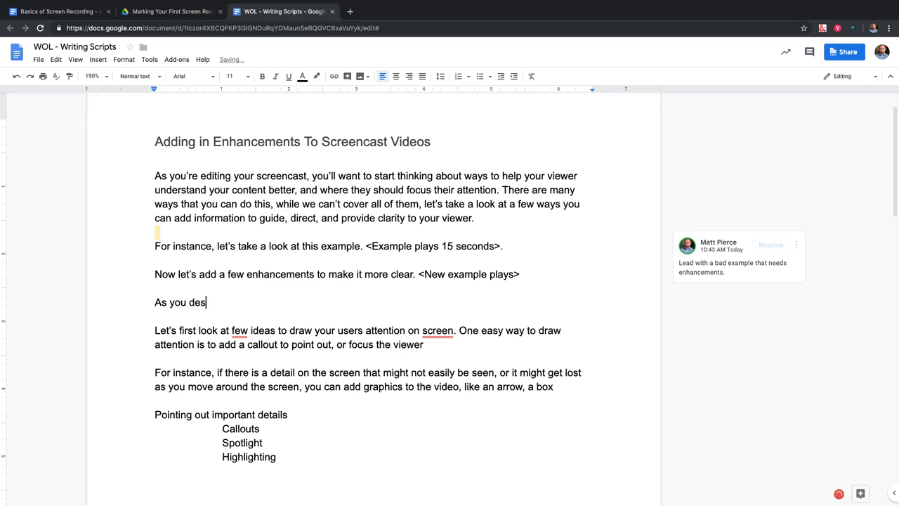
{"action": "type", "text": "ign your screen"}
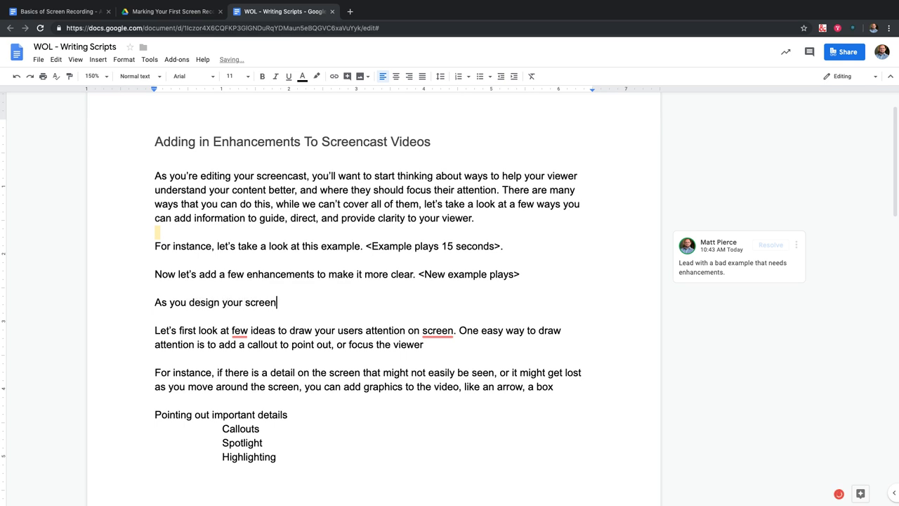
{"action": "type", "text": "cat, you'll"}
{"action": "key", "text": "super+apostrophe"}
{"action": "key", "text": "Return"}
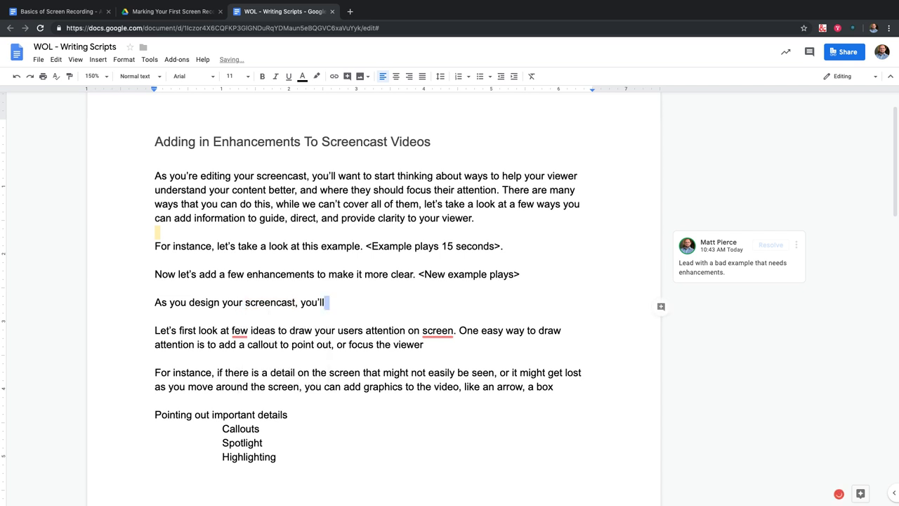
{"action": "key", "text": "Left"}
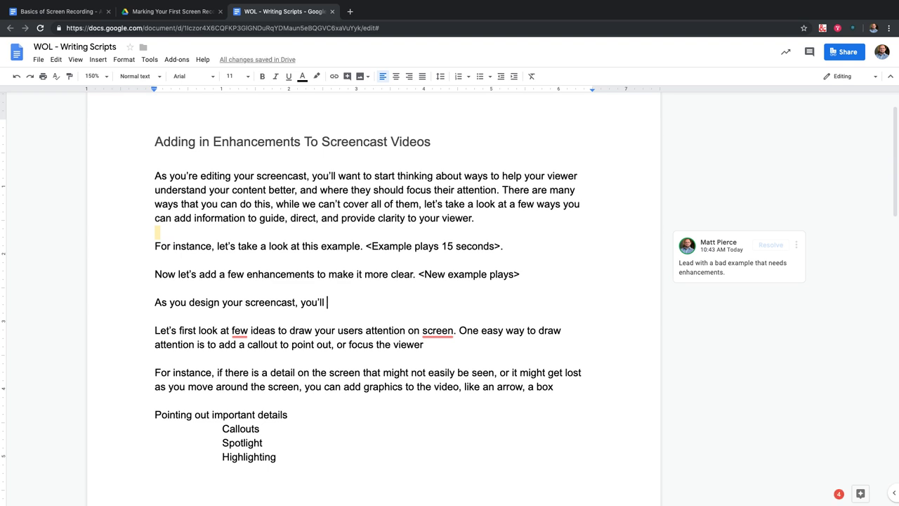
{"action": "type", "text": "want t"}
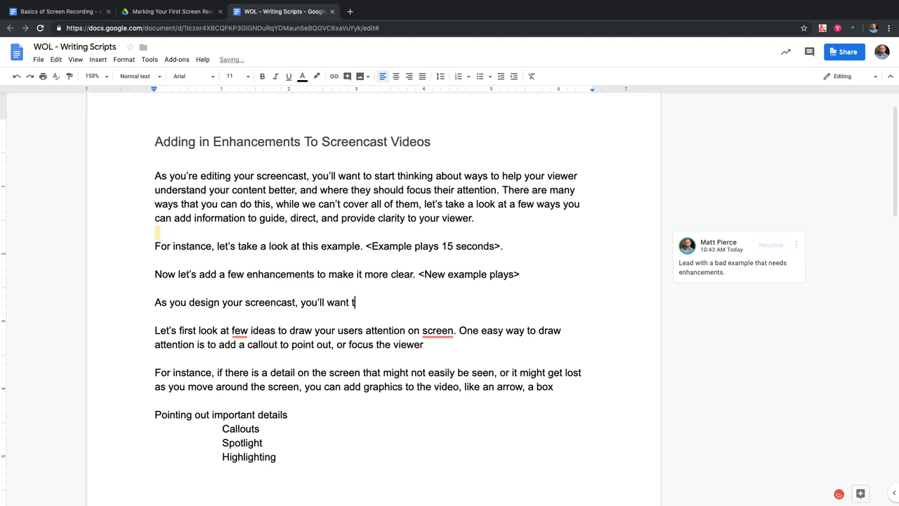
{"action": "type", "text": "o start thinking a"}
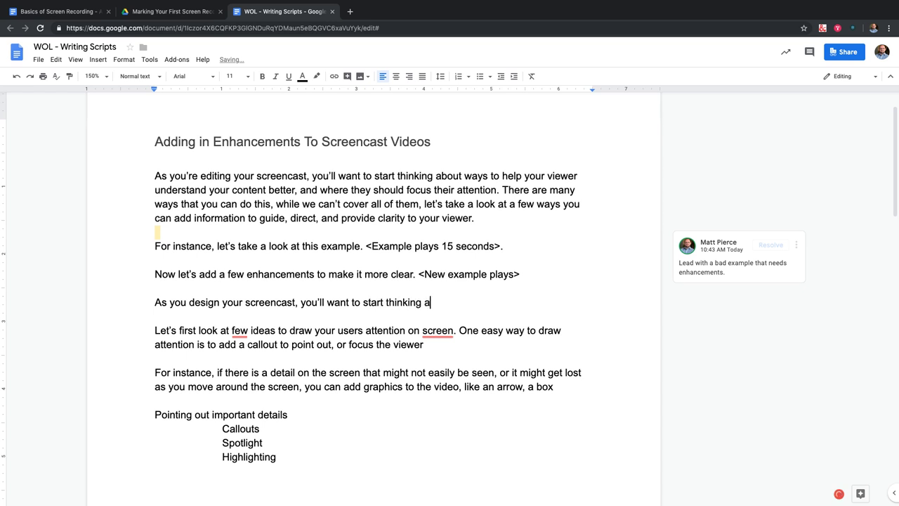
{"action": "type", "text": "bout what information will need "}
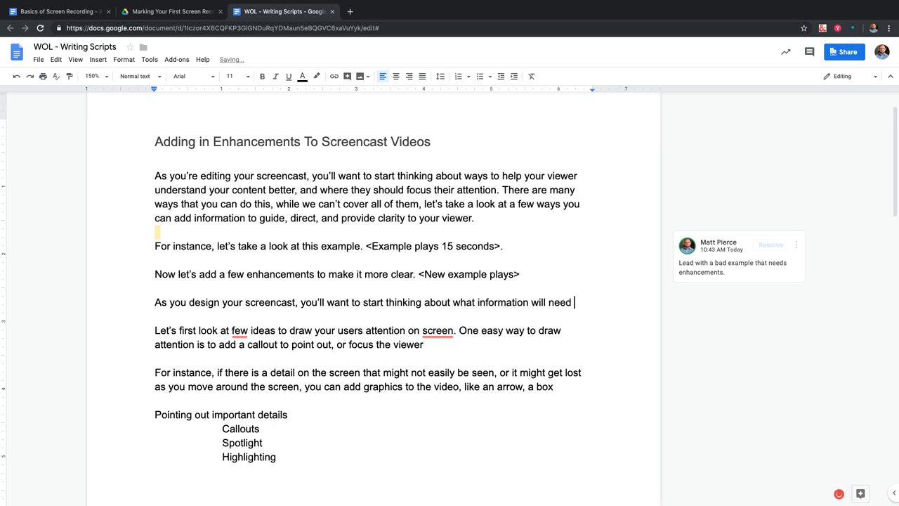
{"action": "type", "text": "emphasis, or "}
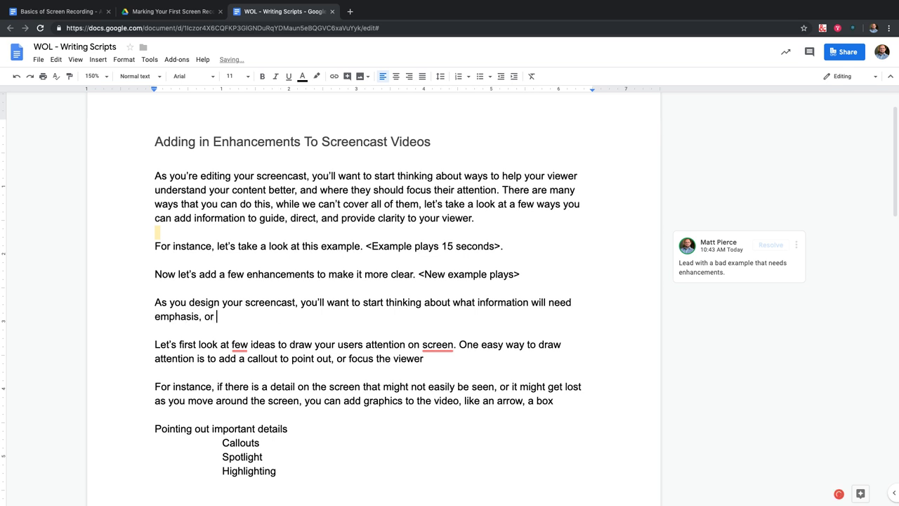
{"action": "type", "text": "extra"}
Drop the comma after 'emphasis' and finish with 'focus to help your viewer to make sense of what they are watching.'.
{"action": "left_click", "coordinate": [176, 316]}
{"action": "left_click", "coordinate": [176, 347]}
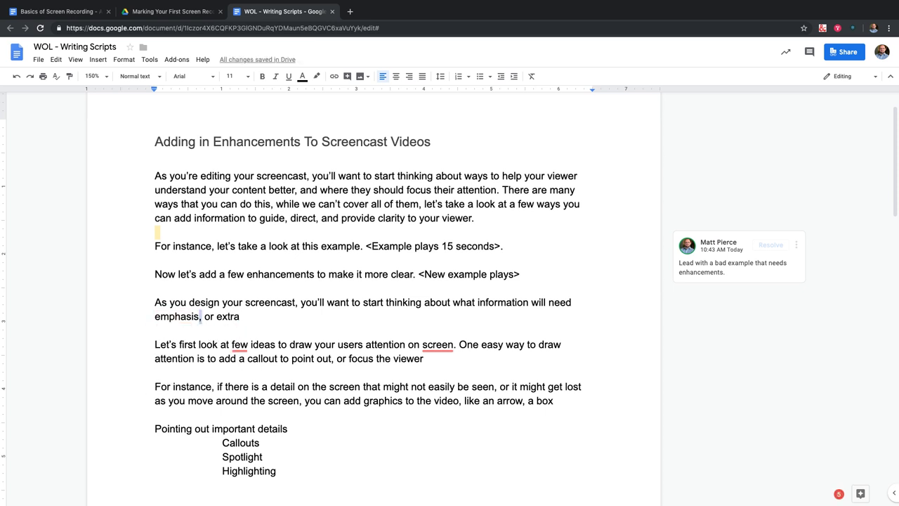
{"action": "left_click", "coordinate": [241, 316]}
{"action": "type", "text": "focus to help "}
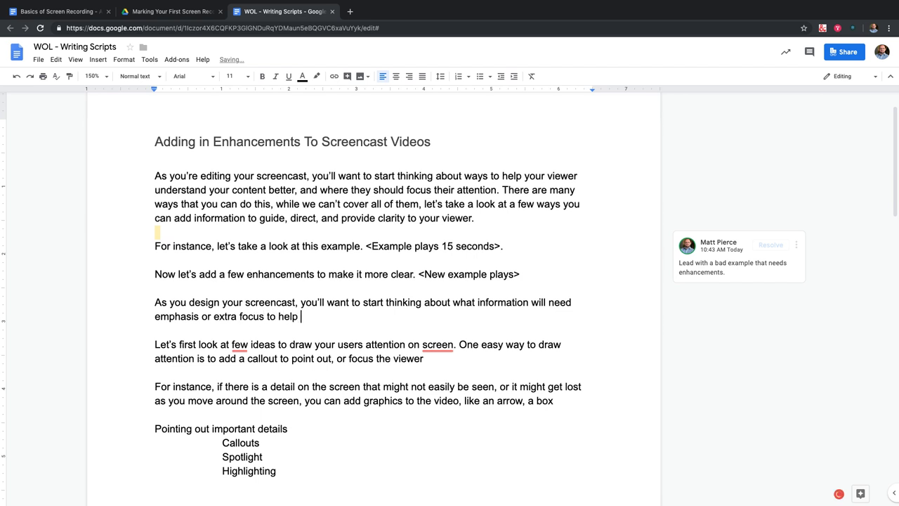
{"action": "type", "text": "your viewer follow alon"}
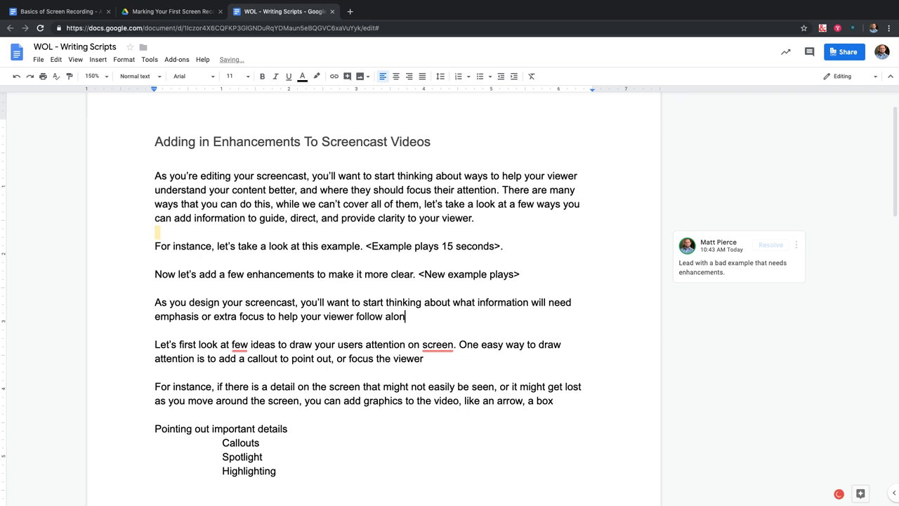
{"action": "key", "text": "BackSpace"}
{"action": "key", "text": "BackSpace"}
{"action": "key", "text": "BackSpace"}
{"action": "key", "text": "BackSpace"}
{"action": "key", "text": "BackSpace"}
{"action": "key", "text": "BackSpace"}
{"action": "key", "text": "BackSpace"}
{"action": "key", "text": "BackSpace"}
{"action": "key", "text": "BackSpace"}
{"action": "key", "text": "BackSpace"}
{"action": "key", "text": "BackSpace"}
{"action": "key", "text": "BackSpace"}
{"action": "key", "text": "BackSpace"}
{"action": "key", "text": "BackSpace"}
{"action": "key", "text": "BackSpace"}
{"action": "key", "text": "BackSpace"}
{"action": "key", "text": "BackSpace"}
{"action": "key", "text": "BackSpace"}
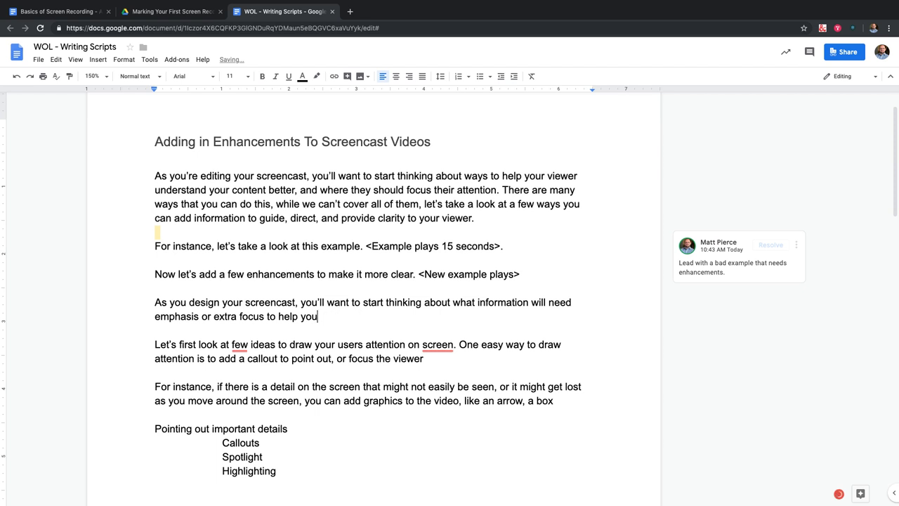
{"action": "type", "text": "r viewer to make sense of th"}
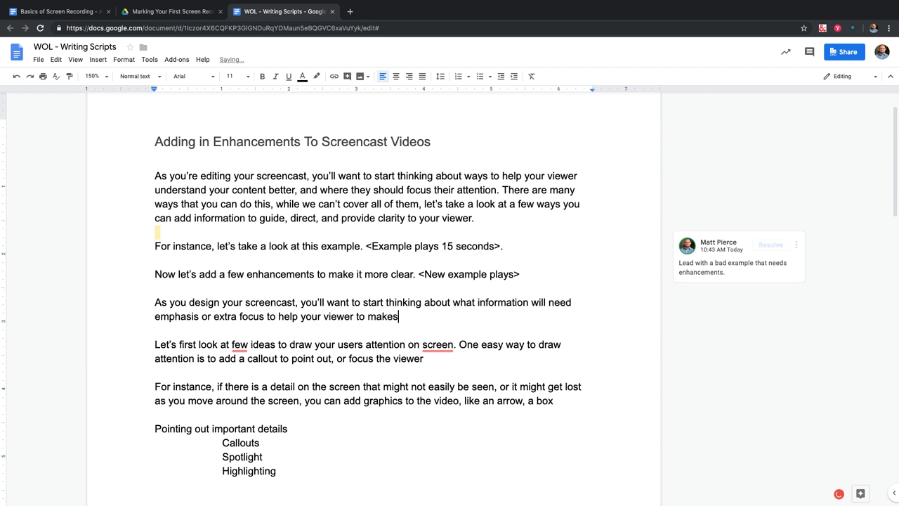
{"action": "key", "text": "BackSpace"}
{"action": "key", "text": "BackSpace"}
{"action": "type", "text": "what they are watching. "}
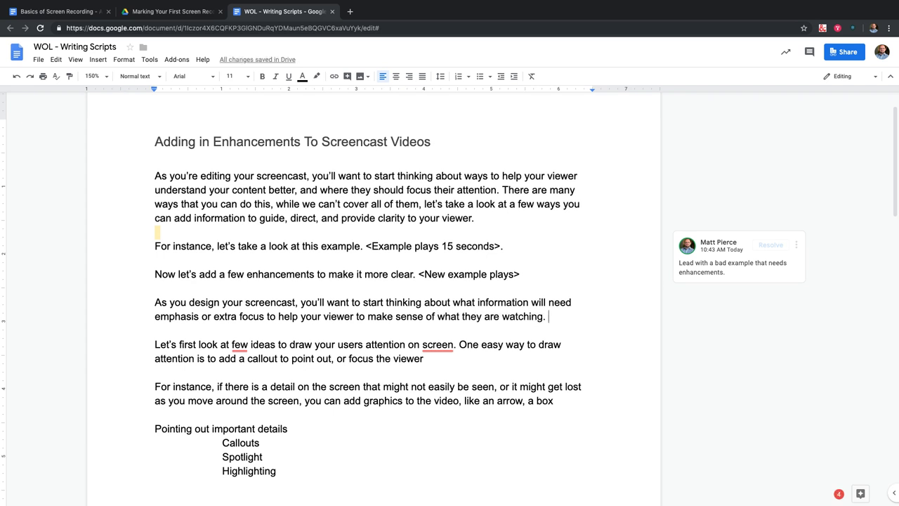
{"action": "type", "text": "There a number o"}
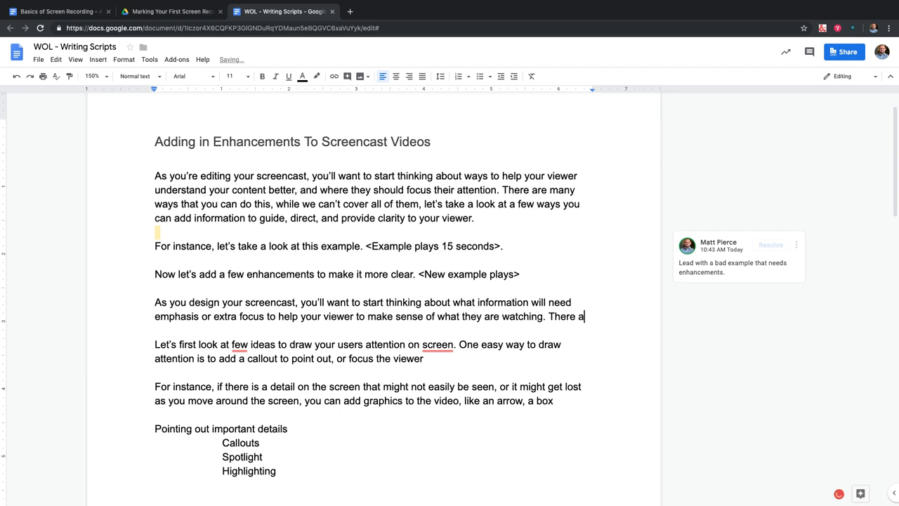
{"action": "key", "text": "BackSpace"}
{"action": "key", "text": "BackSpace"}
{"action": "key", "text": "BackSpace"}
{"action": "key", "text": "BackSpace"}
{"action": "key", "text": "BackSpace"}
{"action": "key", "text": "BackSpace"}
{"action": "key", "text": "BackSpace"}
{"action": "key", "text": "BackSpace"}
{"action": "key", "text": "BackSpace"}
{"action": "key", "text": "BackSpace"}
{"action": "key", "text": "BackSpace"}
{"action": "key", "text": "BackSpace"}
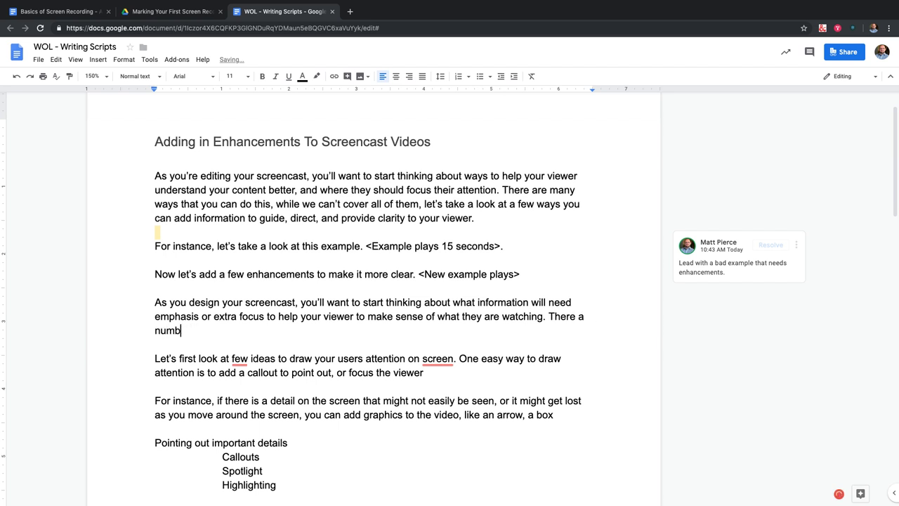
{"action": "key", "text": "BackSpace"}
{"action": "key", "text": "BackSpace"}
{"action": "key", "text": "BackSpace"}
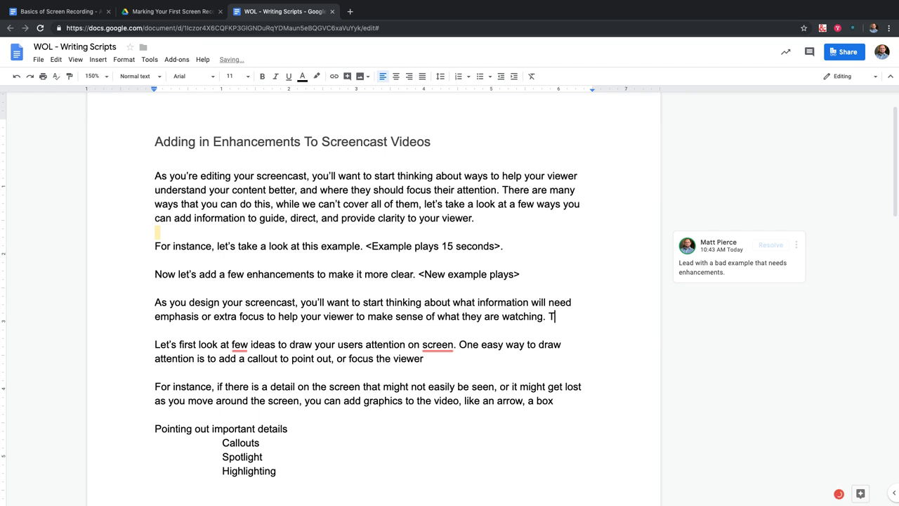
{"action": "key", "text": "BackSpace"}
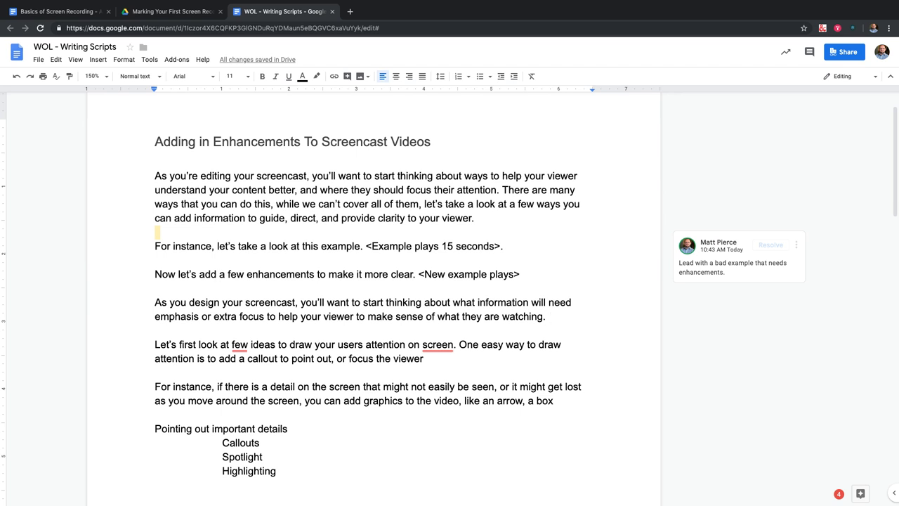
Select the document title line.
{"action": "scroll", "coordinate": [373, 281], "scroll_direction": "down", "scroll_amount": 2}
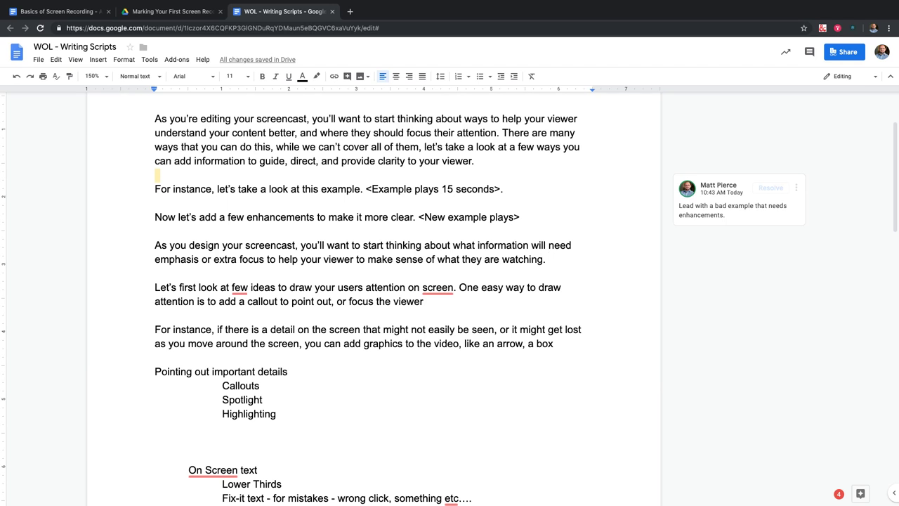
{"action": "scroll", "coordinate": [402, 306], "scroll_direction": "up", "scroll_amount": 2}
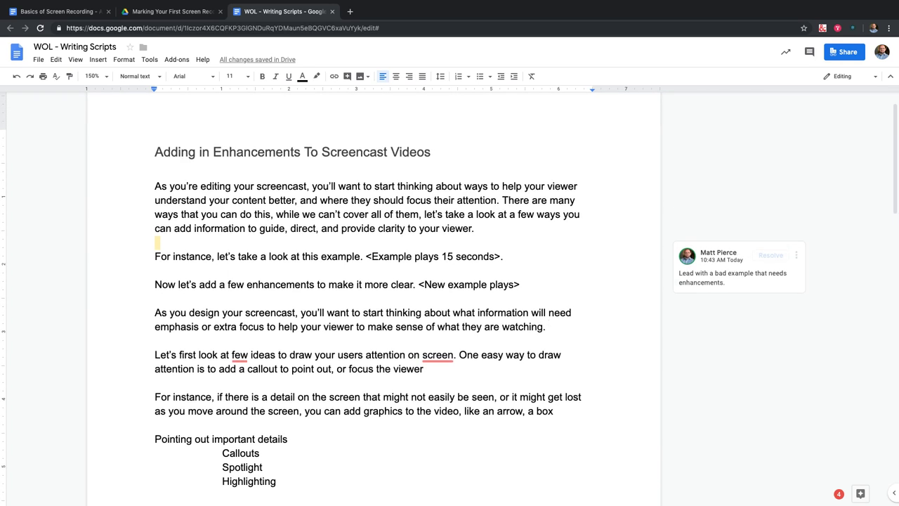
{"action": "left_click_drag", "start_coordinate": [154, 152], "coordinate": [431, 151]}
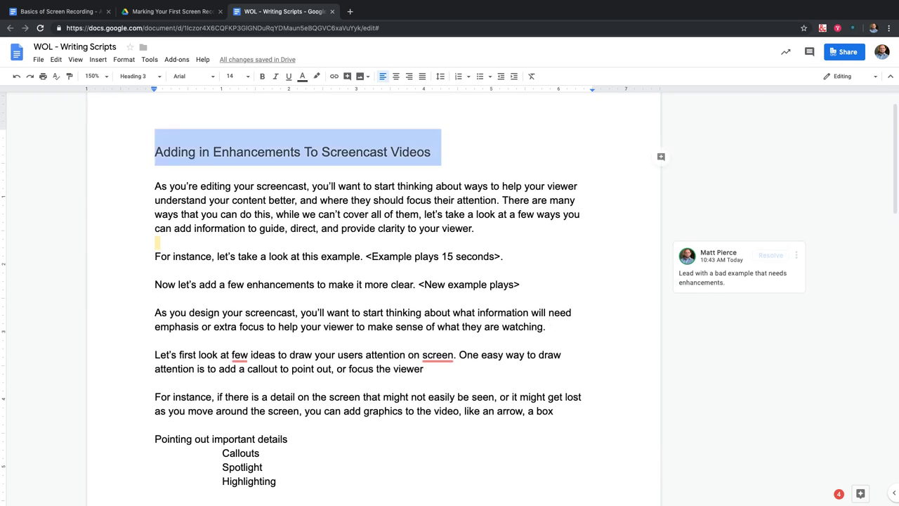
Insert empty lines below the callout paragraph.
{"action": "left_click", "coordinate": [531, 312]}
{"action": "scroll", "coordinate": [450, 295], "scroll_direction": "down", "scroll_amount": 2}
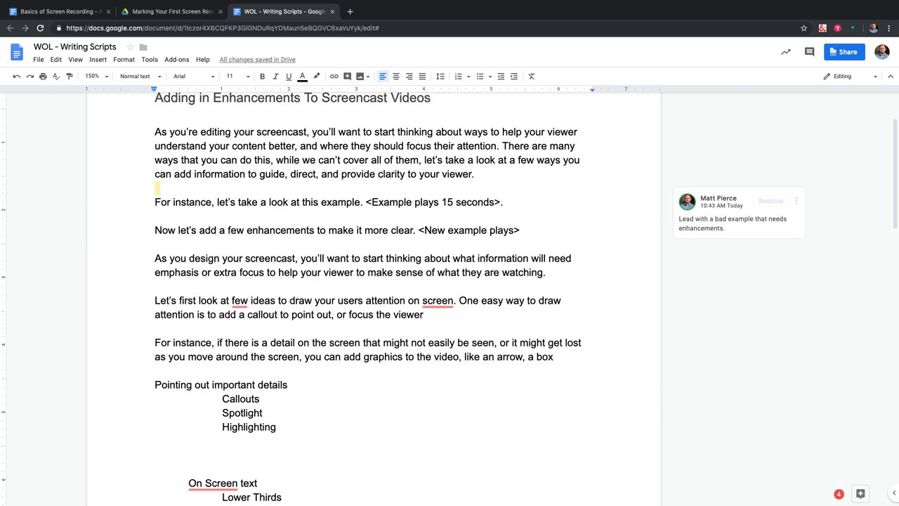
{"action": "left_click", "coordinate": [156, 328]}
{"action": "key", "text": "Return"}
{"action": "key", "text": "Return"}
{"action": "key", "text": "Return"}
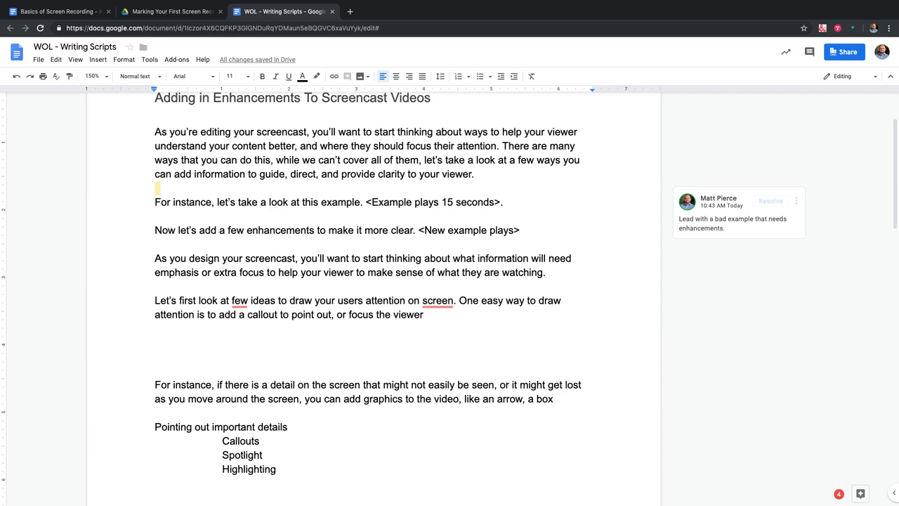
Append 'There are many ways you can do this, but let's look a few common ones you can use right away.'.
{"action": "scroll", "coordinate": [409, 283], "scroll_direction": "down", "scroll_amount": 1}
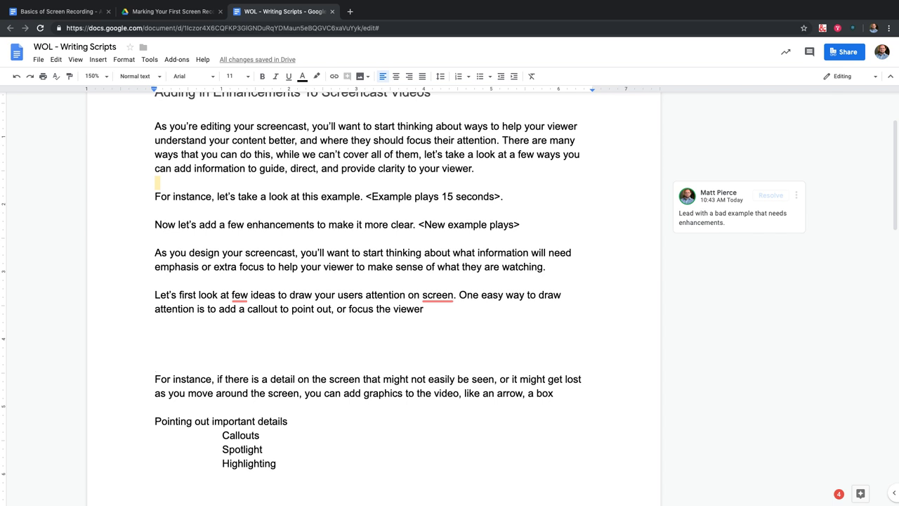
{"action": "left_click", "coordinate": [660, 269]}
{"action": "type", "text": "There are "}
{"action": "type", "text": "many ways yo"}
{"action": "type", "text": "u cna do this ,"}
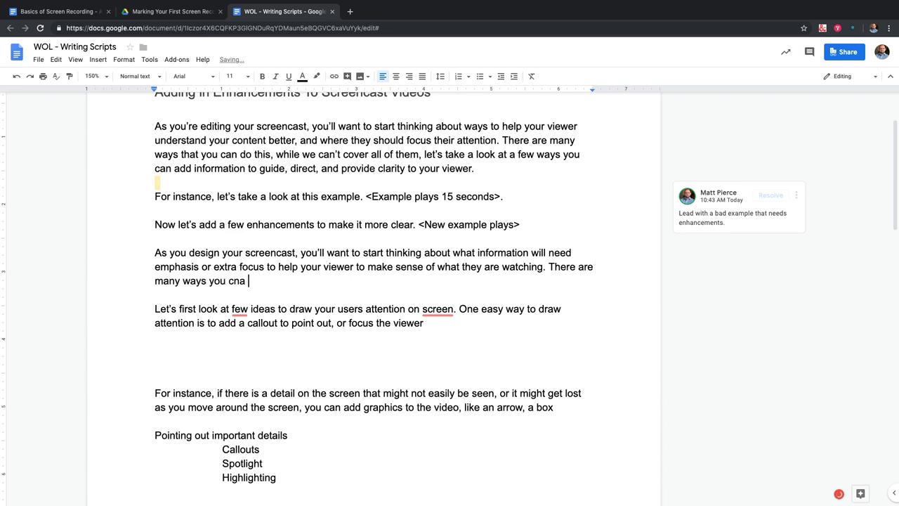
{"action": "key", "text": "BackSpace"}
{"action": "key", "text": "BackSpace"}
{"action": "type", "text": ", but let's look"}
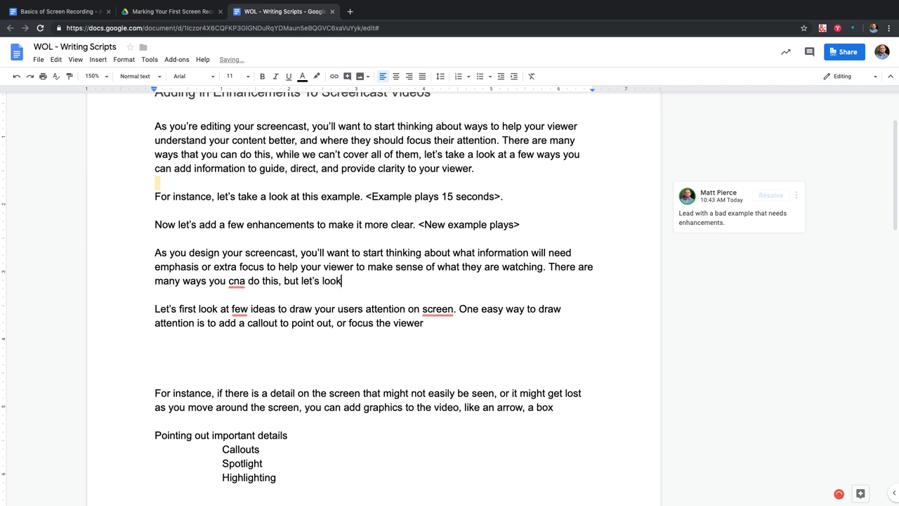
{"action": "type", "text": " a few common ones you can"}
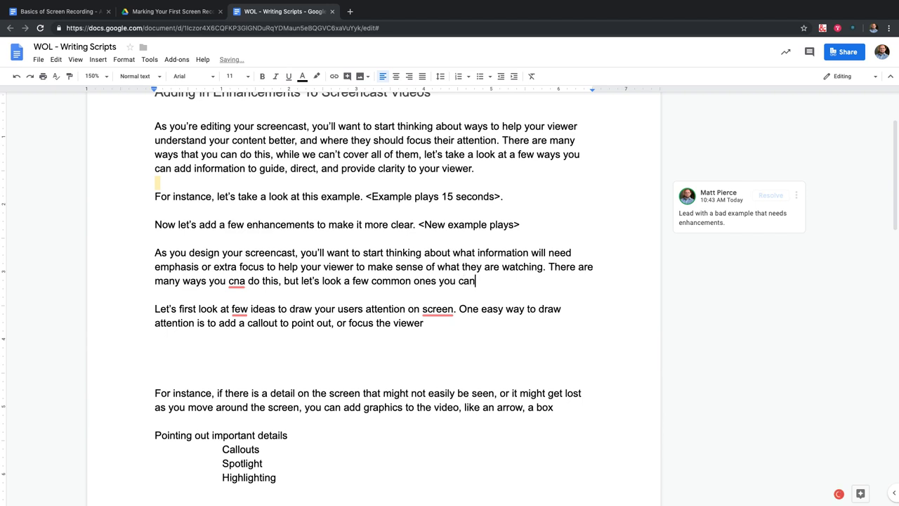
{"action": "type", "text": " use right awya"}
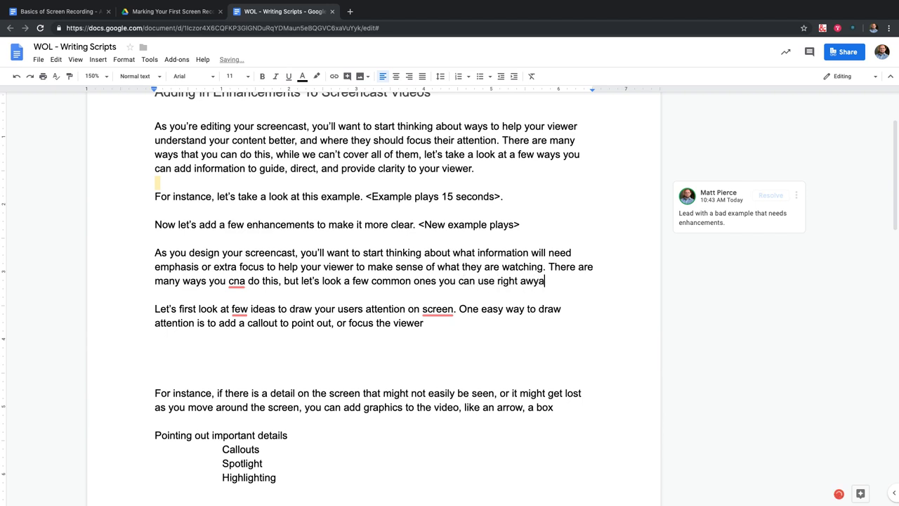
{"action": "key", "text": "BackSpace"}
{"action": "key", "text": "BackSpace"}
{"action": "type", "text": "ay."}
{"action": "left_click", "coordinate": [246, 281]}
{"action": "key", "text": "BackSpace"}
{"action": "key", "text": "BackSpace"}
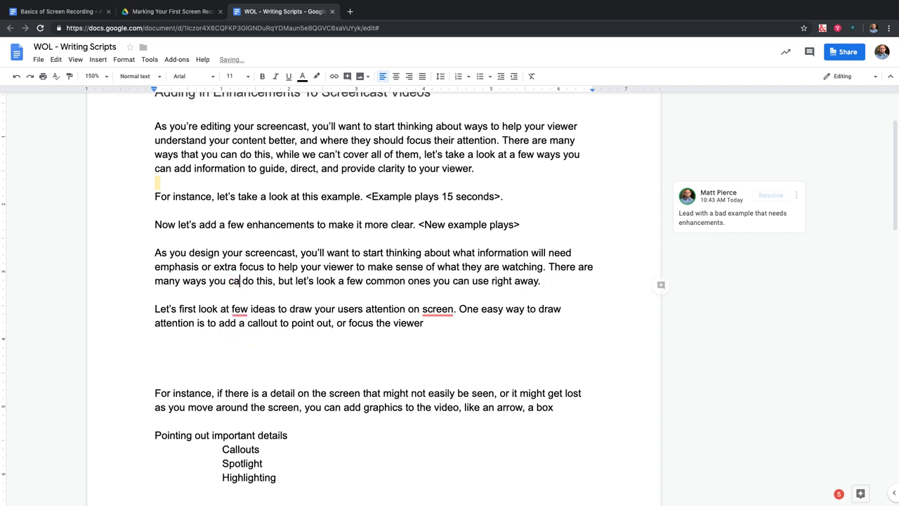
{"action": "type", "text": "an"}
{"action": "left_click", "coordinate": [549, 281]}
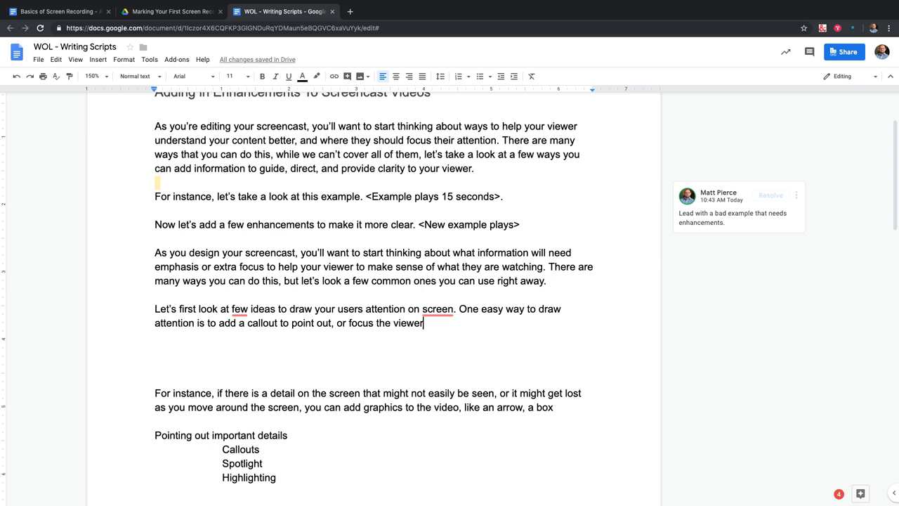
{"action": "key", "text": "alt+shift+Up"}
Replace the selected paragraph with 'One of the fastest and easiest ways to draw attention… is to use a'.
{"action": "key", "text": "BackSpace"}
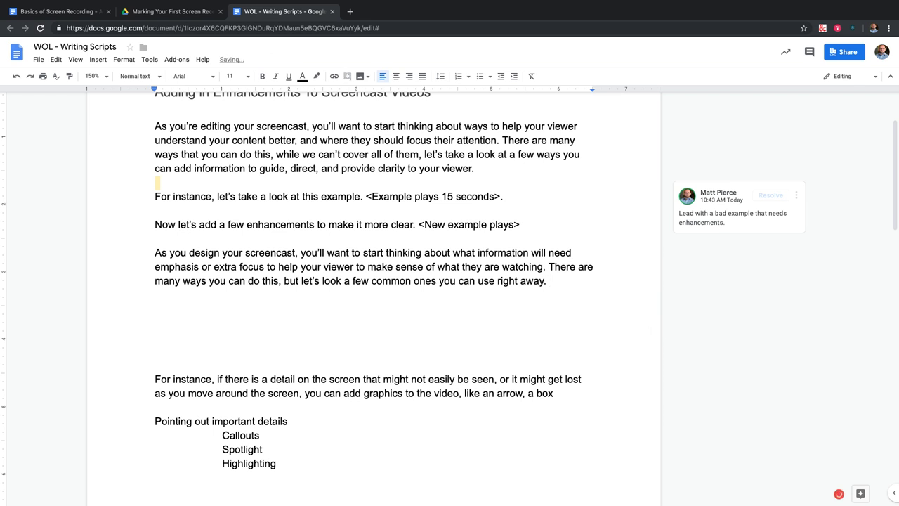
{"action": "type", "text": "O"}
{"action": "key", "text": "BackSpace"}
{"action": "type", "text": "O"}
{"action": "key", "text": "BackSpace"}
{"action": "type", "text": "One of the fastest"}
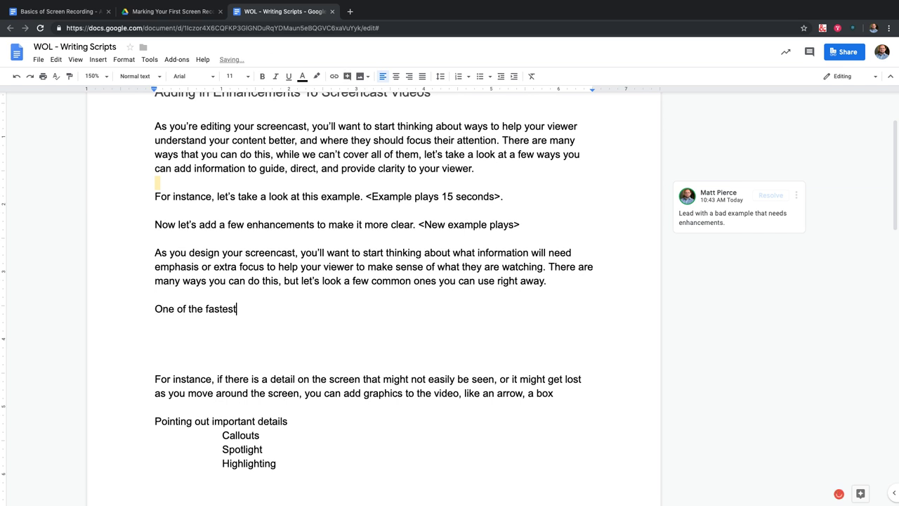
{"action": "type", "text": " and easiest ways to "}
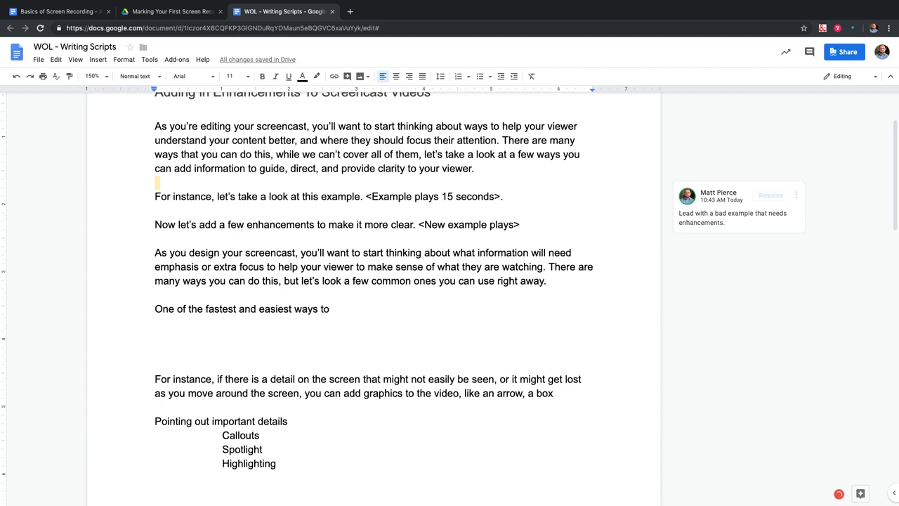
{"action": "type", "text": "draw "}
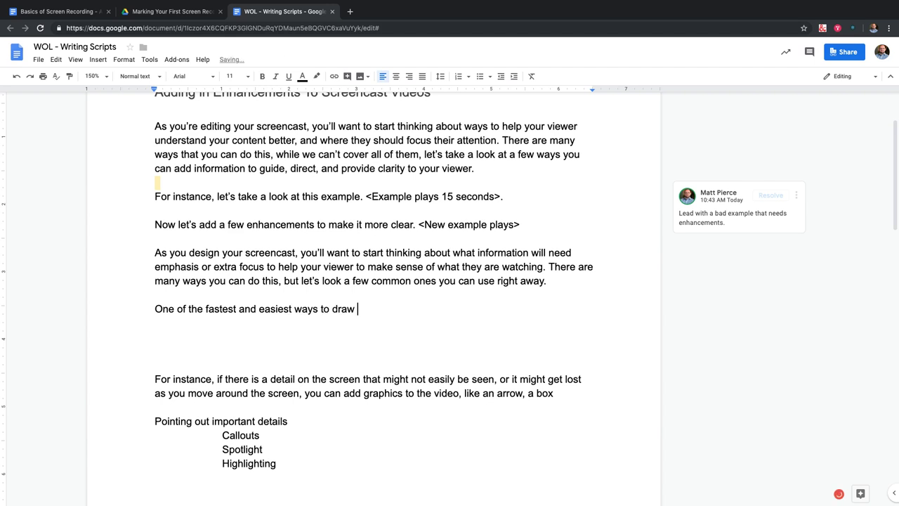
{"action": "type", "text": "attention for your user, or to"}
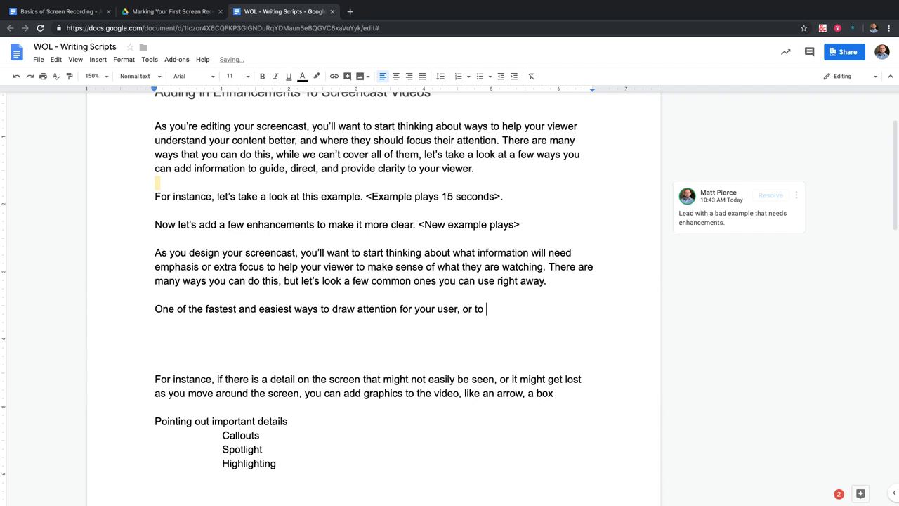
{"action": "key", "text": "BackSpace"}
{"action": "type", "text": "add ep"}
{"action": "key", "text": "BackSpace"}
{"action": "type", "text": "mphasis is to use "}
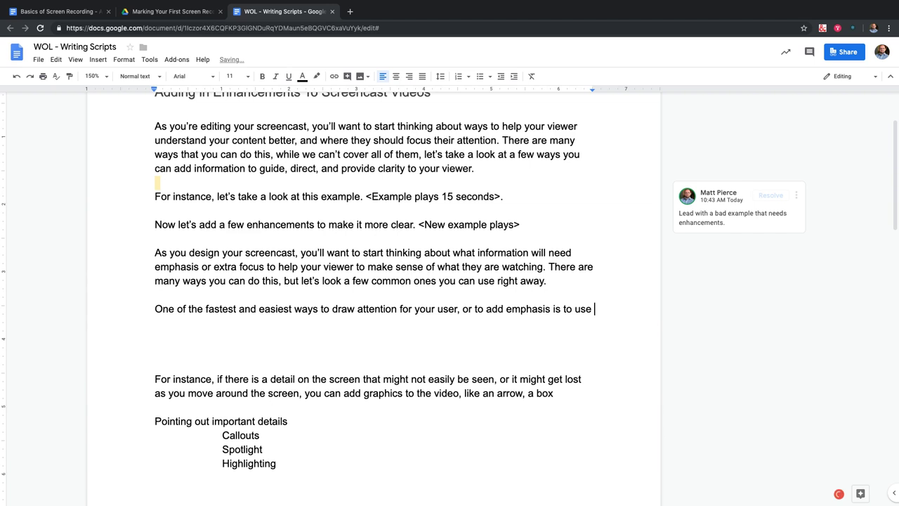
{"action": "type", "text": "a"}
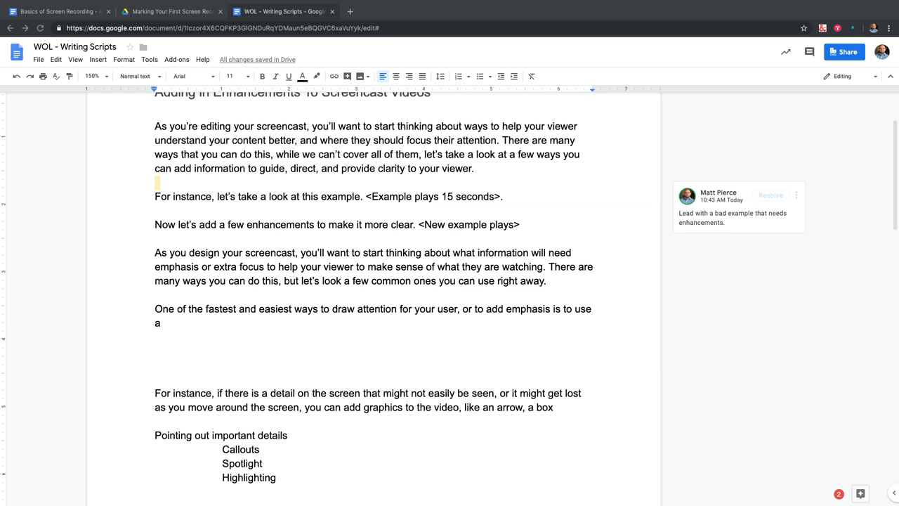
Continue the sentence with 'an annotation, like an arrow, a shape, a callout'.
{"action": "scroll", "coordinate": [450, 295], "scroll_direction": "up", "scroll_amount": 1}
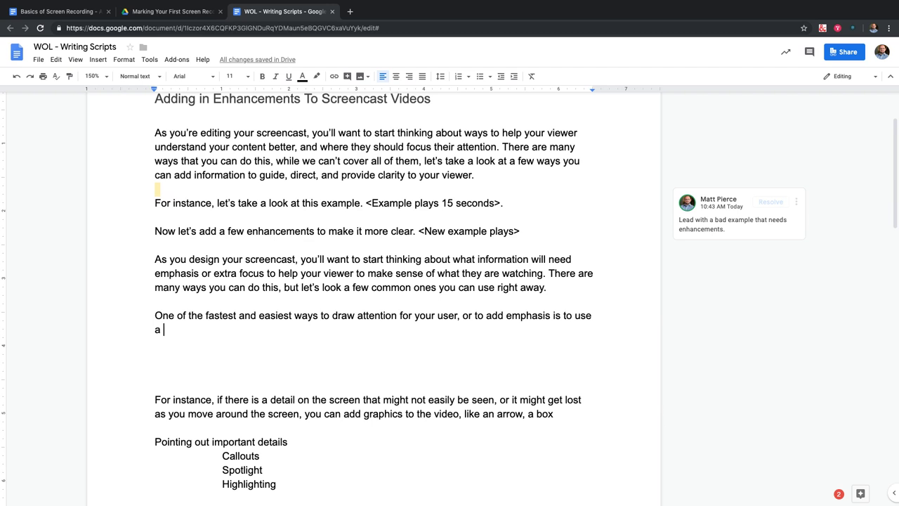
{"action": "key", "text": "shift+Right"}
{"action": "key", "text": "BackSpace"}
{"action": "type", "text": "n"}
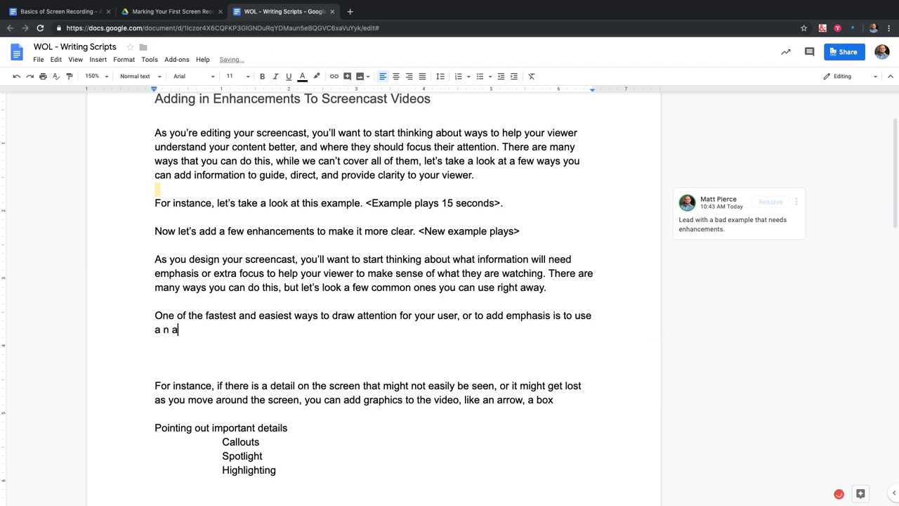
{"action": "key", "text": "BackSpace"}
{"action": "key", "text": "BackSpace"}
{"action": "type", "text": "n annotation, lli"}
{"action": "key", "text": "BackSpace"}
{"action": "key", "text": "BackSpace"}
{"action": "type", "text": "ike a"}
{"action": "key", "text": "BackSpace"}
{"action": "key", "text": "BackSpace"}
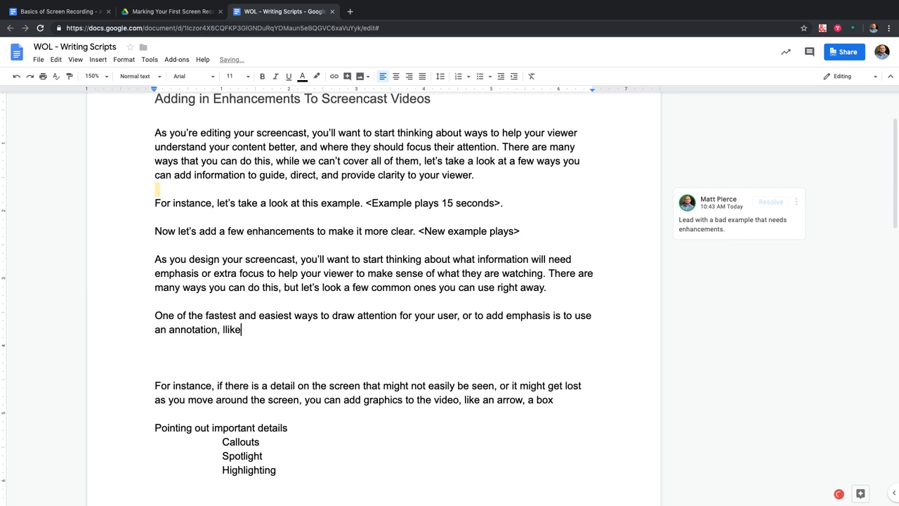
{"action": "key", "text": "BackSpace"}
{"action": "key", "text": "BackSpace"}
{"action": "key", "text": "BackSpace"}
{"action": "type", "text": "ike an arrom"}
{"action": "key", "text": "BackSpace"}
{"action": "type", "text": "w, a"}
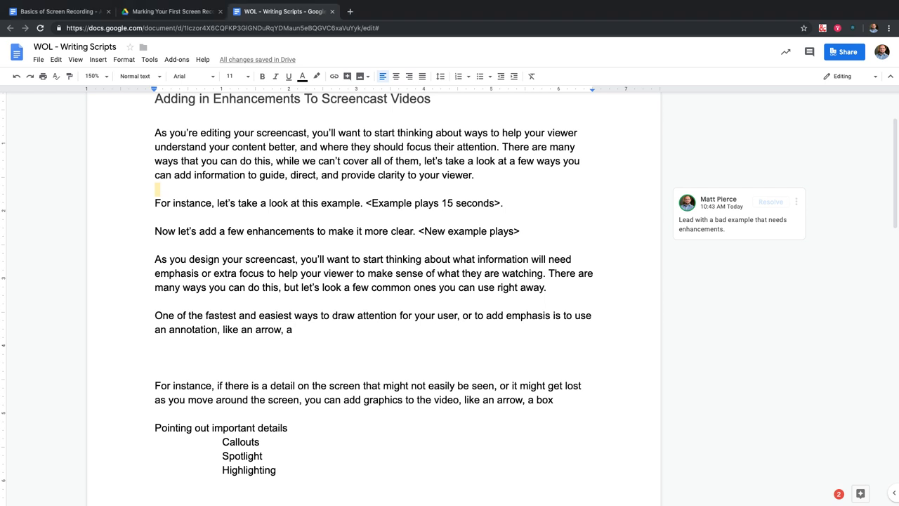
{"action": "type", "text": "shape"}
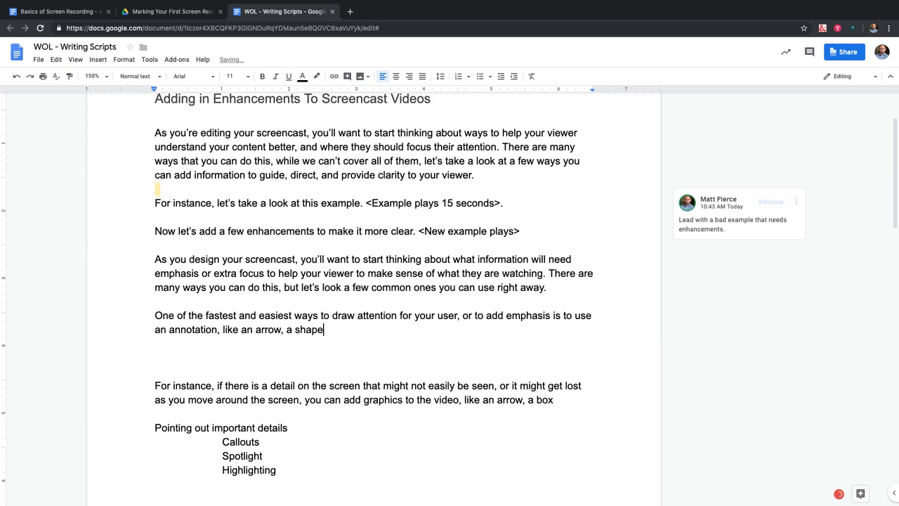
{"action": "type", "text": ", a callout"}
{"action": "scroll", "coordinate": [372, 281], "scroll_direction": "down", "scroll_amount": 1}
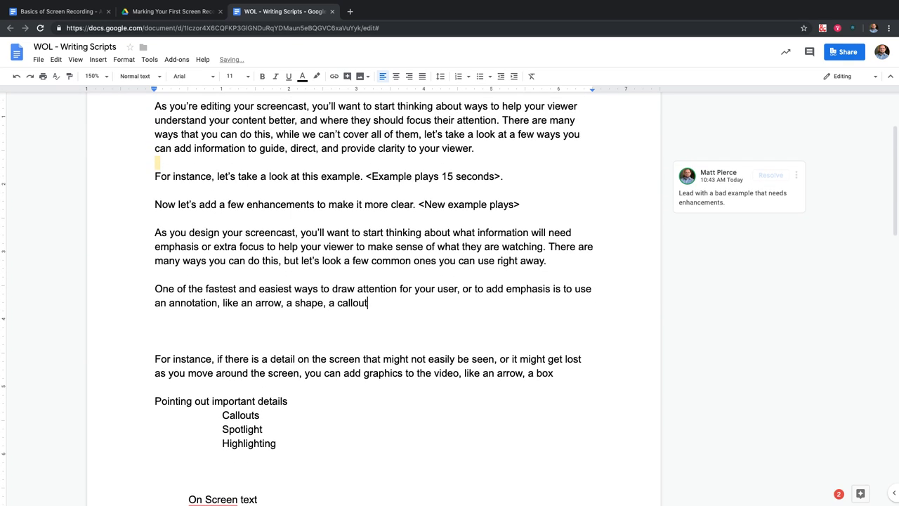
{"action": "scroll", "coordinate": [372, 281], "scroll_direction": "up", "scroll_amount": 1}
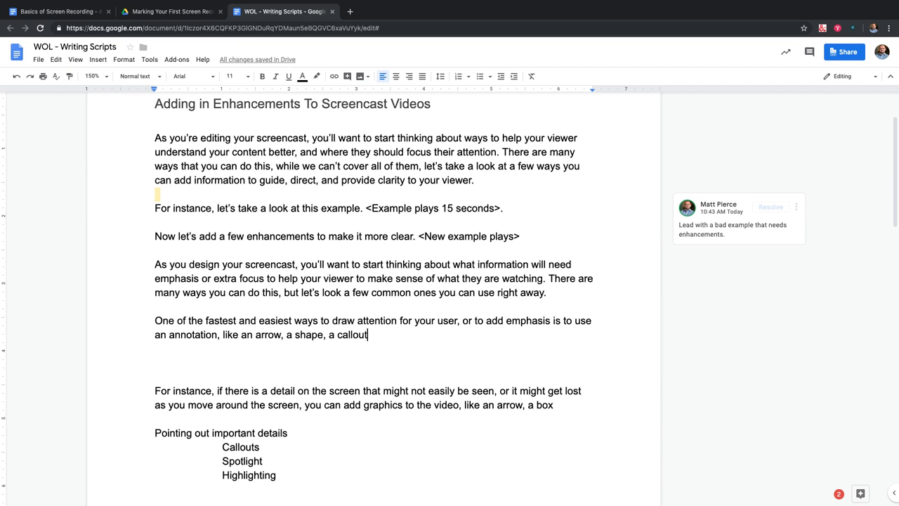
Change 'a shape' to 'an outline' and add ', or text' after 'callout'.
{"action": "left_click_drag", "start_coordinate": [295, 335], "coordinate": [323, 335]}
{"action": "key", "text": "BackSpace"}
{"action": "key", "text": "BackSpace"}
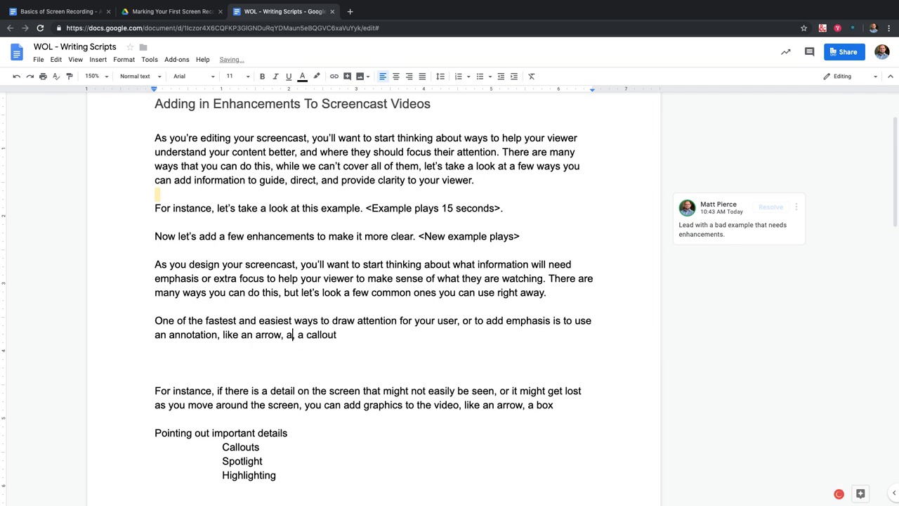
{"action": "type", "text": "n outline"}
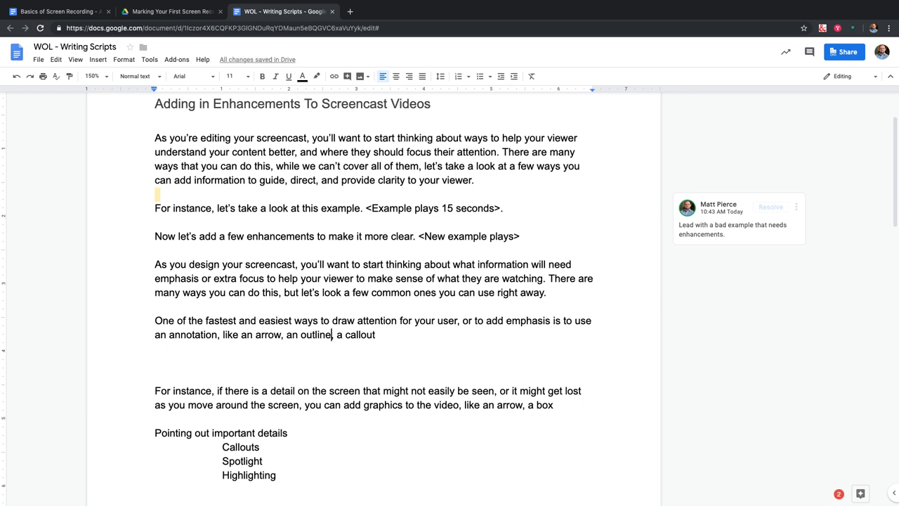
{"action": "left_click", "coordinate": [343, 334]}
{"action": "left_click", "coordinate": [661, 337]}
{"action": "type", "text": ", or text"}
Apply a yellow highlight to the word 'text' ending the annotation list.
{"action": "double_click", "coordinate": [397, 335]}
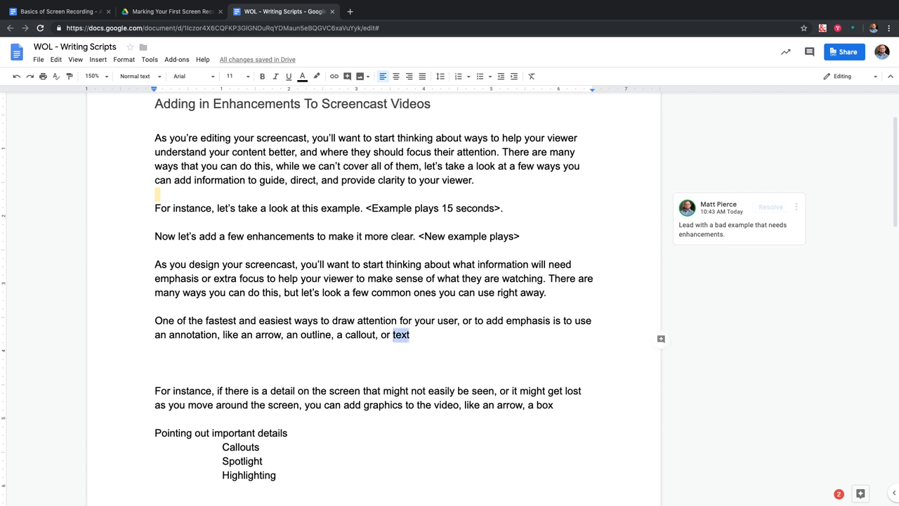
{"action": "left_click", "coordinate": [316, 76]}
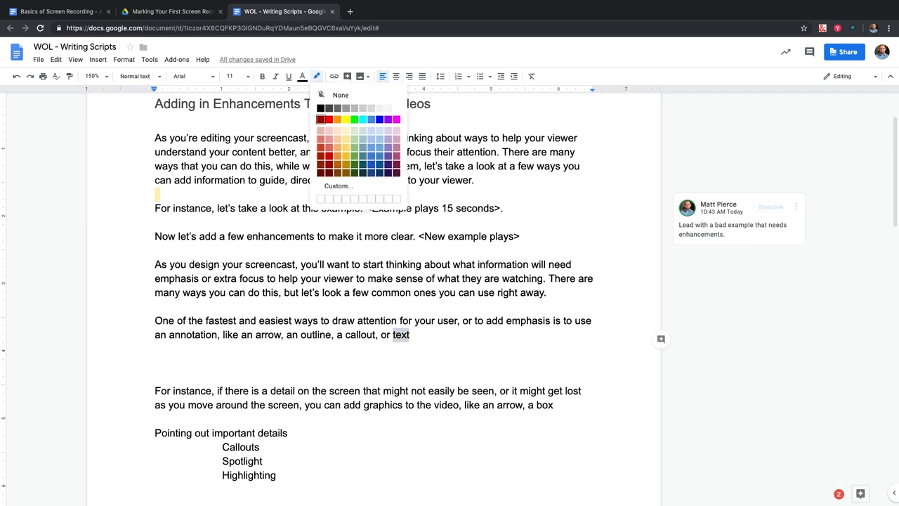
{"action": "left_click", "coordinate": [346, 120]}
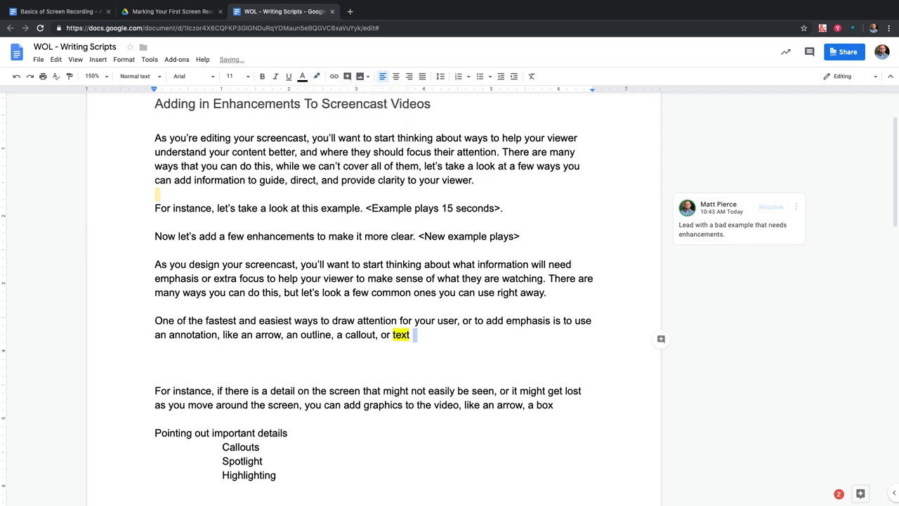
{"action": "left_click", "coordinate": [411, 334]}
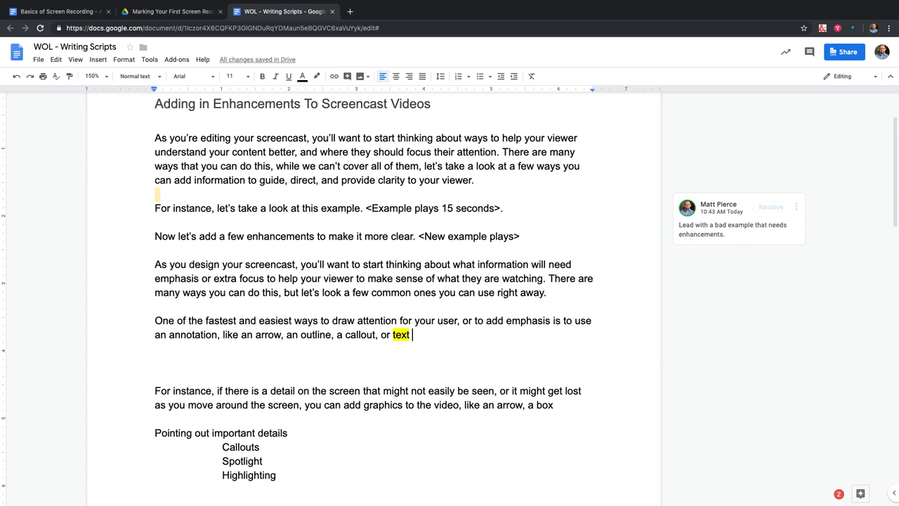
{"action": "double_click", "coordinate": [243, 461]}
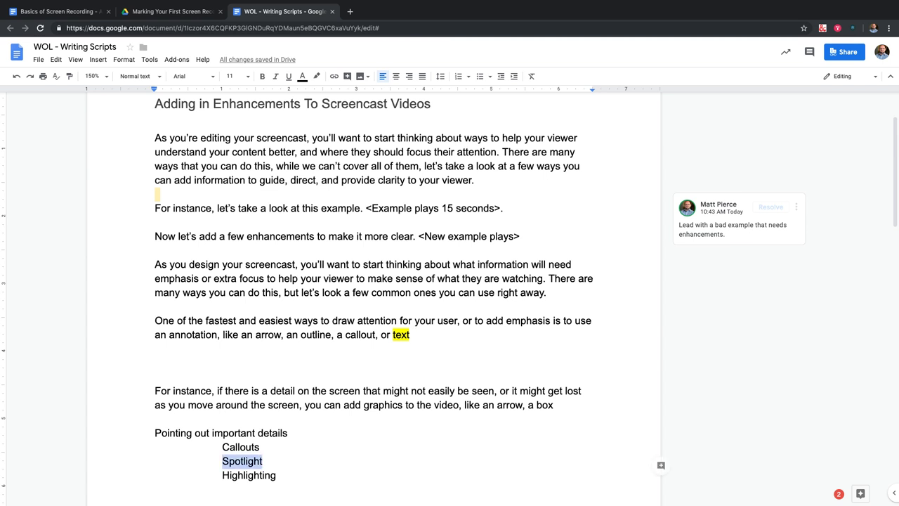
{"action": "left_click", "coordinate": [188, 460]}
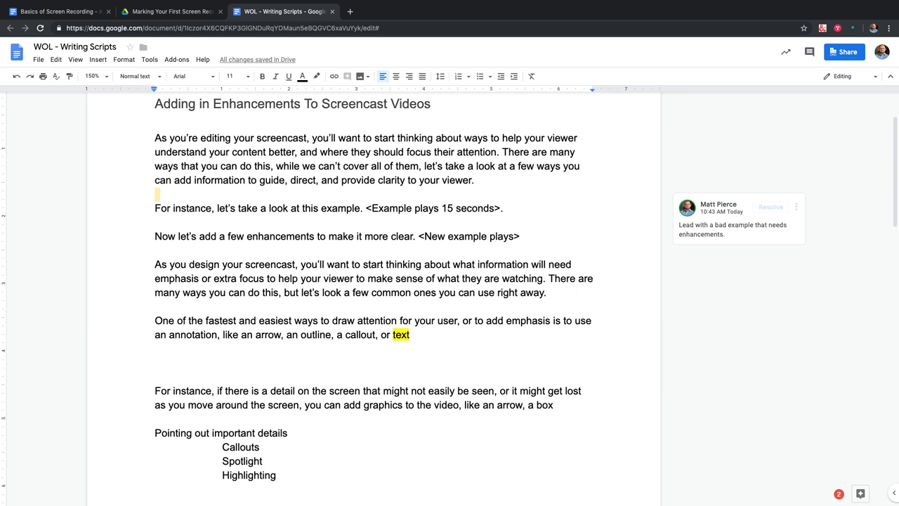
{"action": "scroll", "coordinate": [407, 295], "scroll_direction": "down", "scroll_amount": 4}
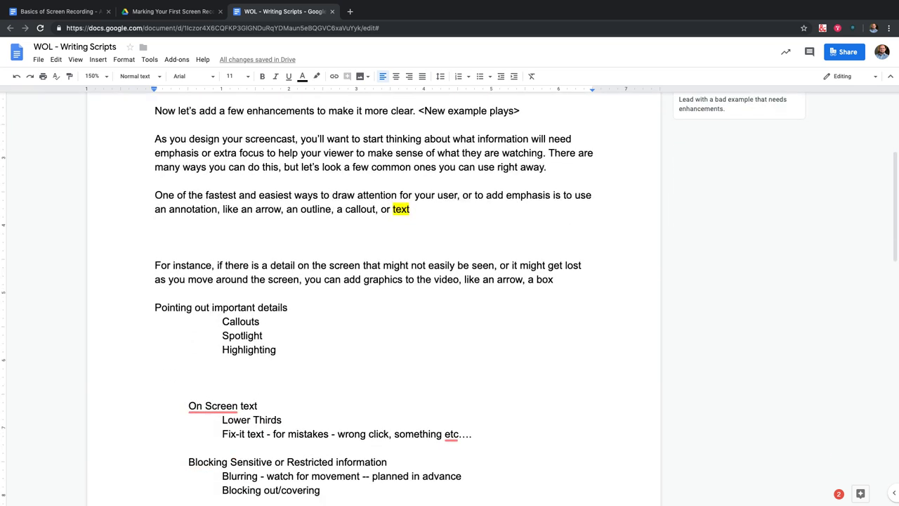
{"action": "scroll", "coordinate": [408, 295], "scroll_direction": "down", "scroll_amount": 3}
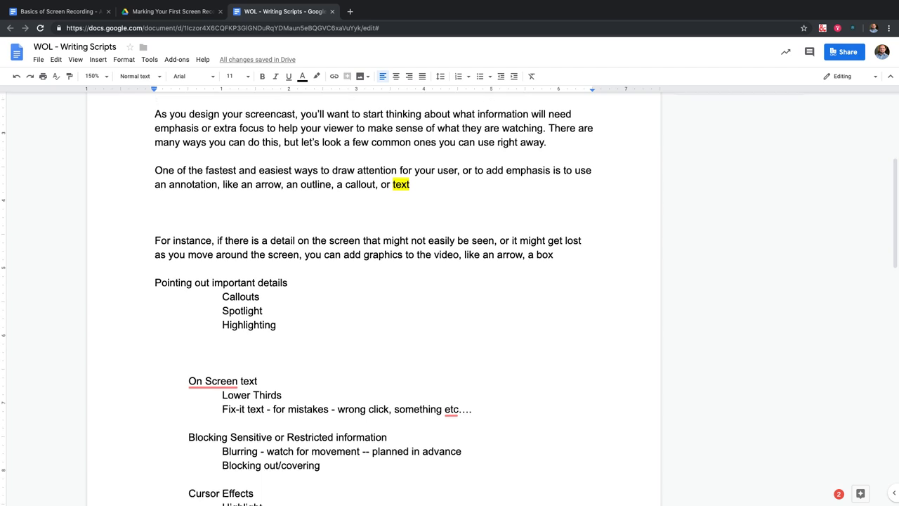
{"action": "left_click_drag", "start_coordinate": [188, 307], "coordinate": [474, 335]}
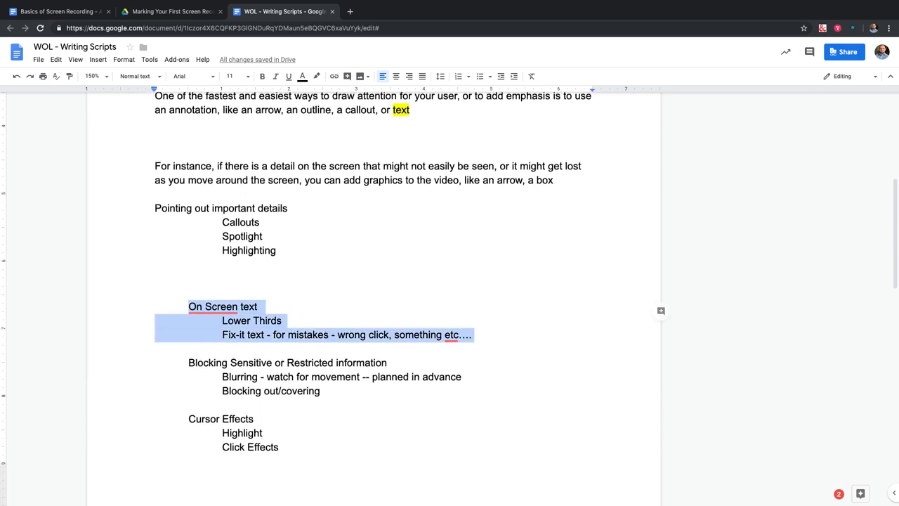
{"action": "scroll", "coordinate": [335, 278], "scroll_direction": "down", "scroll_amount": 1}
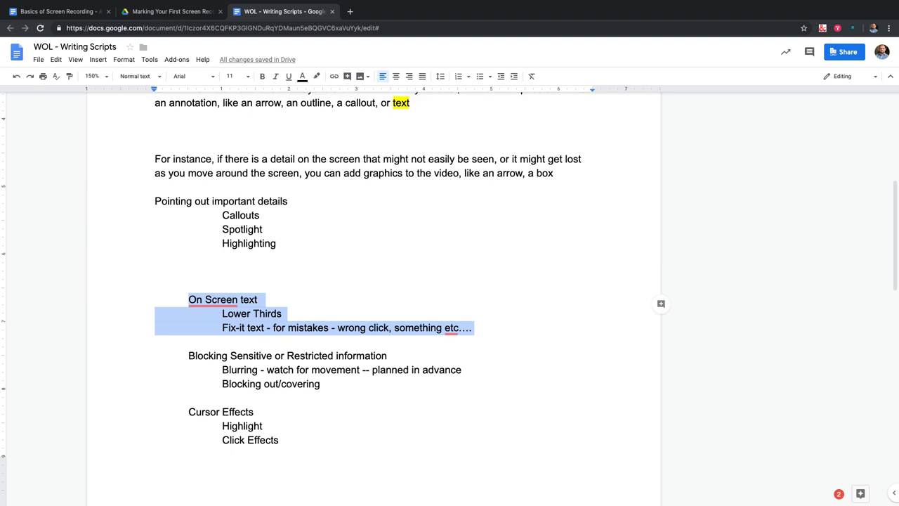
{"action": "scroll", "coordinate": [407, 295], "scroll_direction": "up", "scroll_amount": 5}
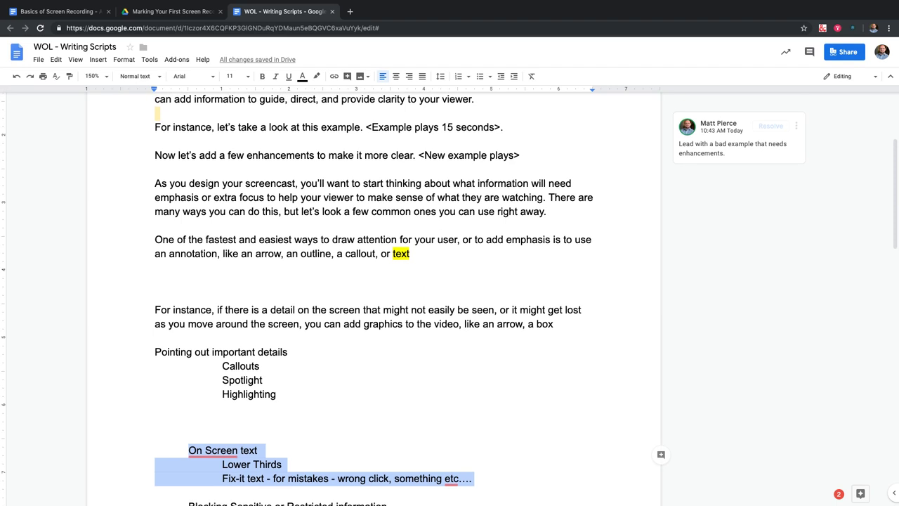
{"action": "scroll", "coordinate": [409, 349], "scroll_direction": "up", "scroll_amount": 3}
Delete 'or text' so the list ends 'an arrow, an outline, or a callout.'.
{"action": "left_click", "coordinate": [409, 350]}
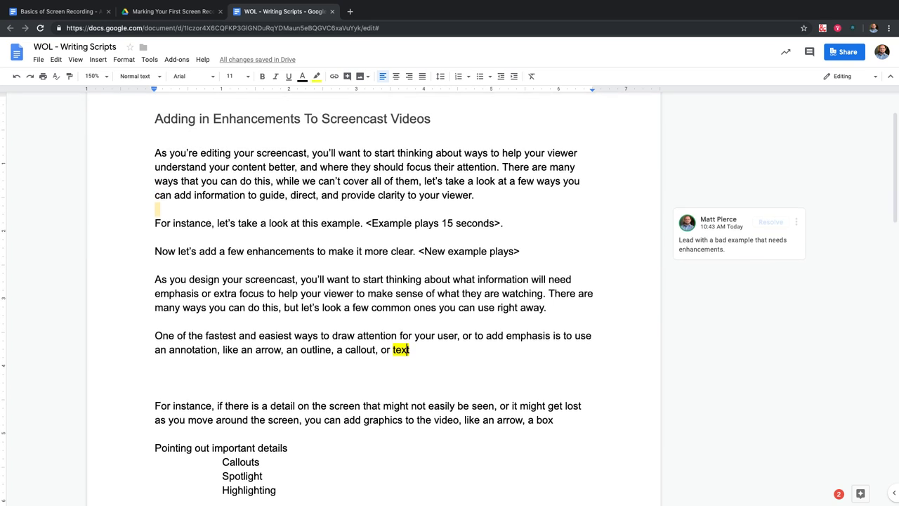
{"action": "left_click_drag", "start_coordinate": [409, 349], "coordinate": [378, 349]}
{"action": "left_click", "coordinate": [334, 349]}
{"action": "type", "text": "or call"}
{"action": "key", "text": "BackSpace"}
{"action": "key", "text": "BackSpace"}
{"action": "key", "text": "BackSpace"}
{"action": "key", "text": "BackSpace"}
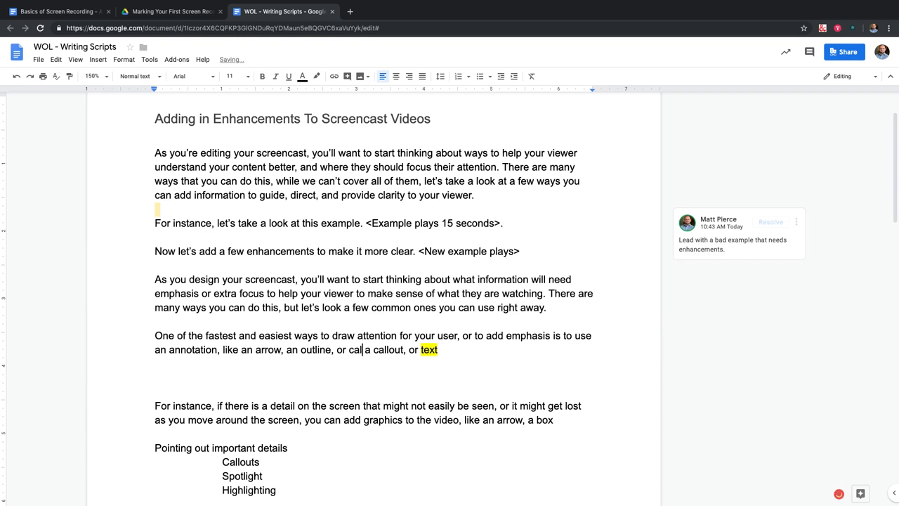
{"action": "key", "text": "BackSpace"}
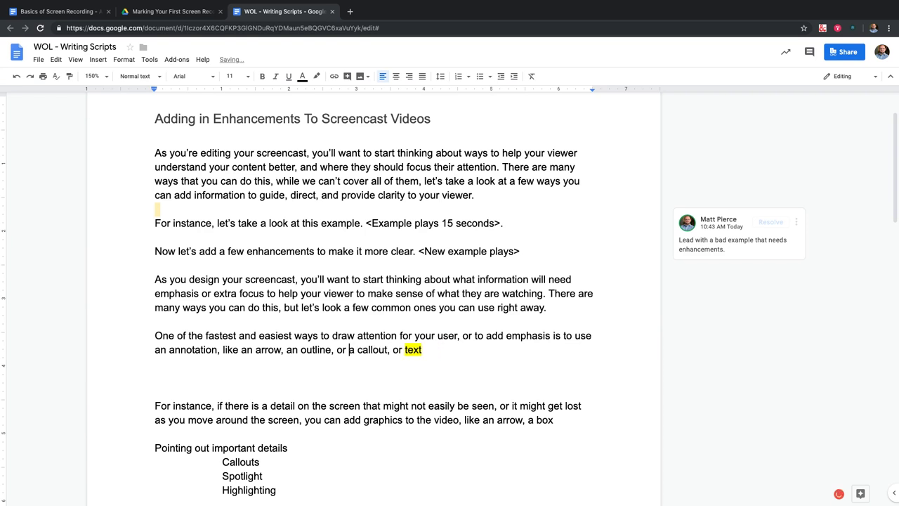
{"action": "left_click_drag", "start_coordinate": [391, 349], "coordinate": [662, 353]}
{"action": "key", "text": "BackSpace"}
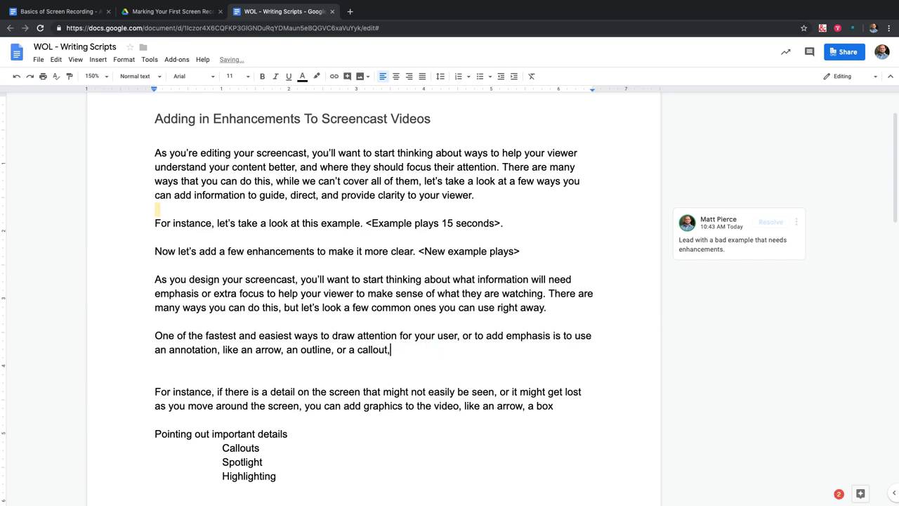
{"action": "key", "text": "BackSpace"}
{"action": "type", "text": ". Each these has "}
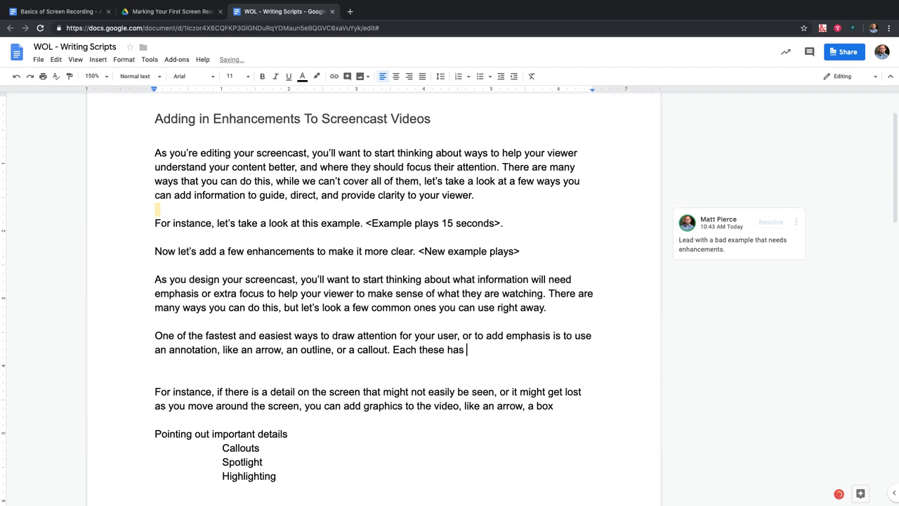
{"action": "type", "text": "a"}
{"action": "key", "text": "BackSpace"}
{"action": "key", "text": "BackSpace"}
{"action": "key", "text": "BackSpace"}
{"action": "key", "text": "BackSpace"}
{"action": "key", "text": "BackSpace"}
{"action": "key", "text": "BackSpace"}
{"action": "key", "text": "BackSpace"}
{"action": "key", "text": "BackSpace"}
{"action": "key", "text": "BackSpace"}
{"action": "key", "text": "BackSpace"}
{"action": "key", "text": "BackSpace"}
{"action": "key", "text": "BackSpace"}
{"action": "key", "text": "BackSpace"}
{"action": "key", "text": "BackSpace"}
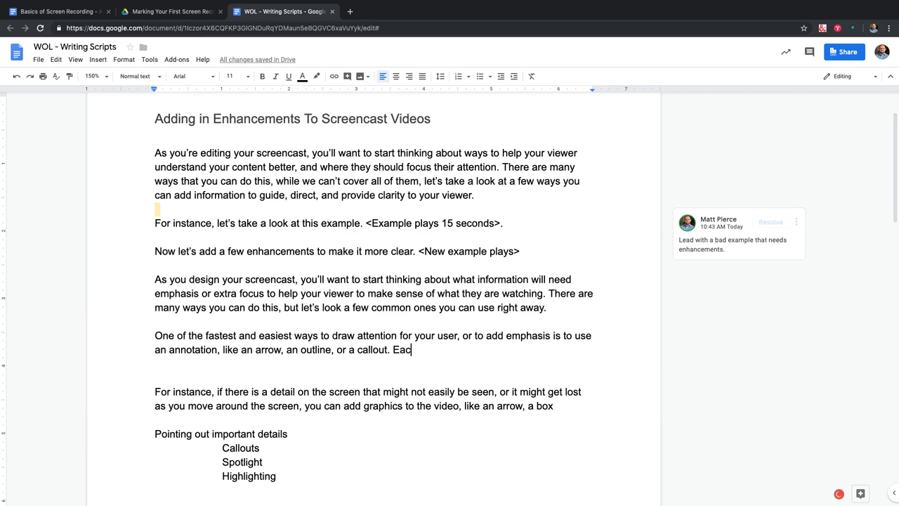
Remove 'for your user,' after 'draw attention' in the emphasis sentence.
{"action": "left_click", "coordinate": [546, 335]}
{"action": "left_click_drag", "start_coordinate": [402, 336], "coordinate": [458, 336]}
{"action": "key", "text": "BackSpace"}
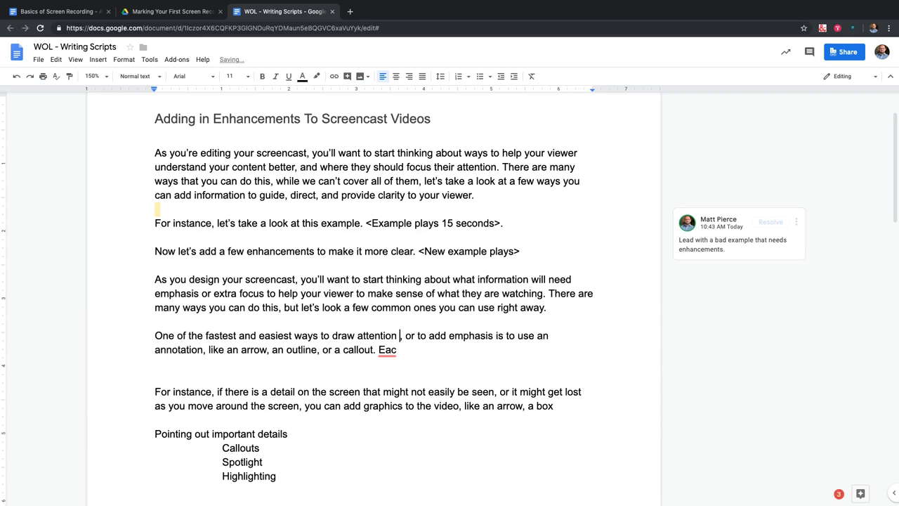
{"action": "key", "text": "BackSpace"}
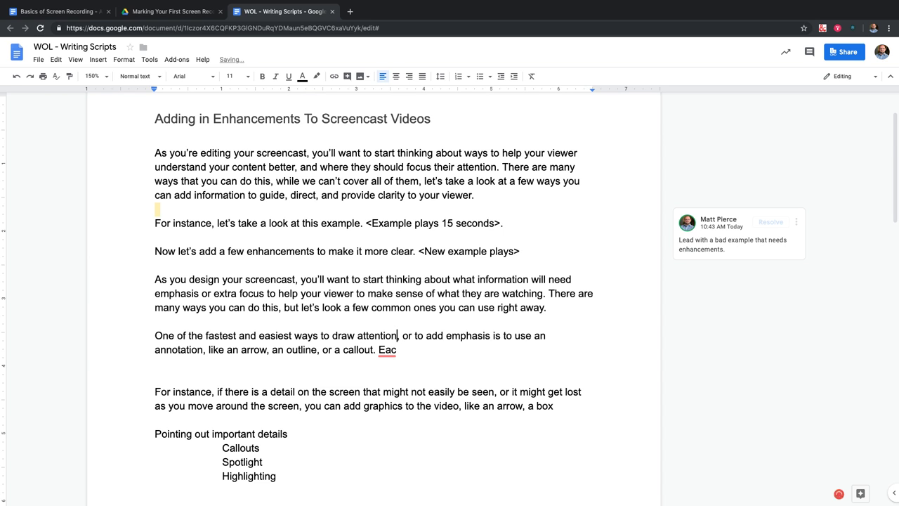
{"action": "key", "text": "BackSpace"}
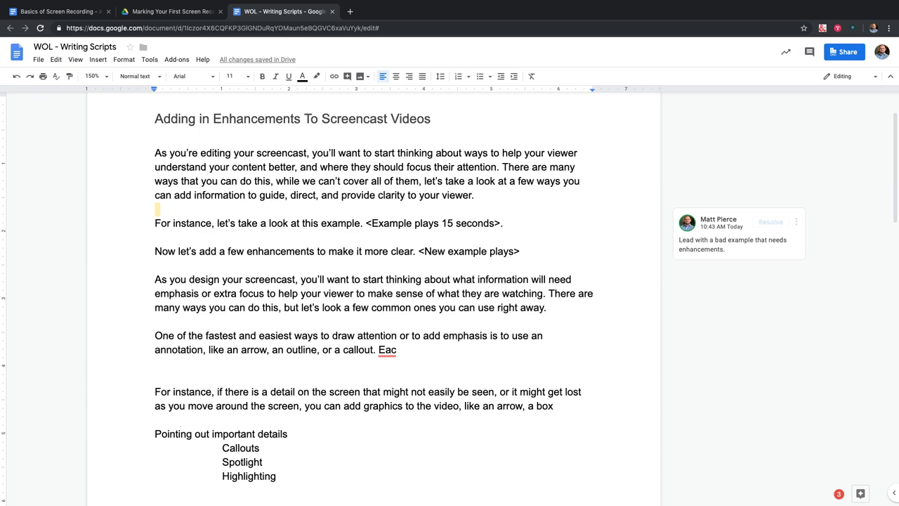
{"action": "double_click", "coordinate": [387, 349]}
Open blank lines above the older For instance paragraph and clear the new 'For instance,' opening.
{"action": "key", "text": "BackSpace"}
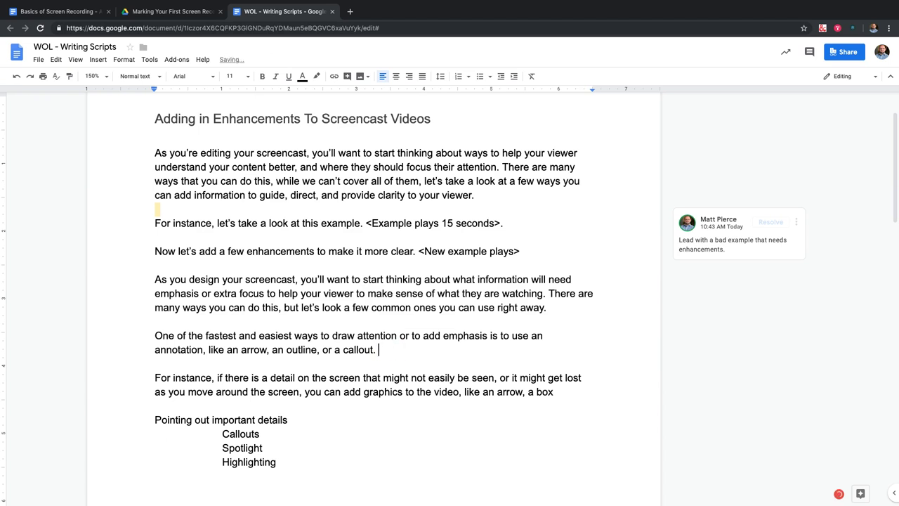
{"action": "key", "text": "Return"}
{"action": "key", "text": "Return"}
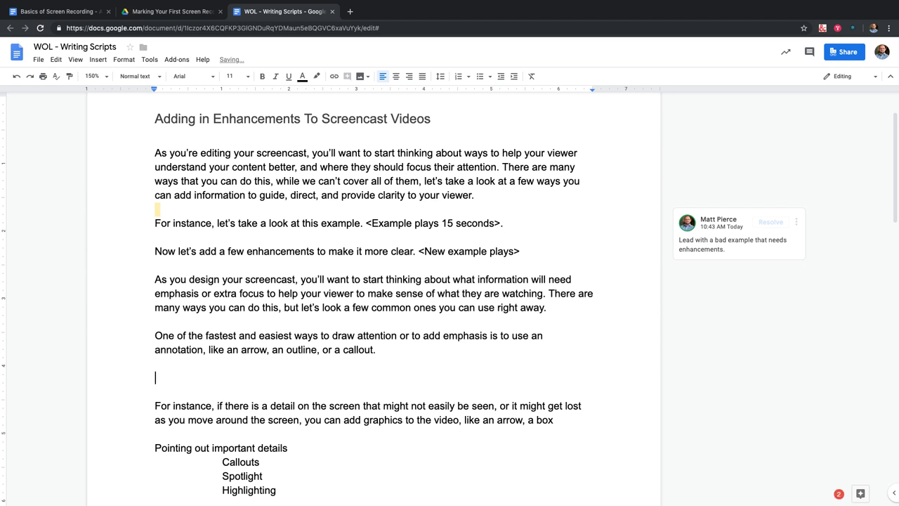
{"action": "type", "text": "For instance,"}
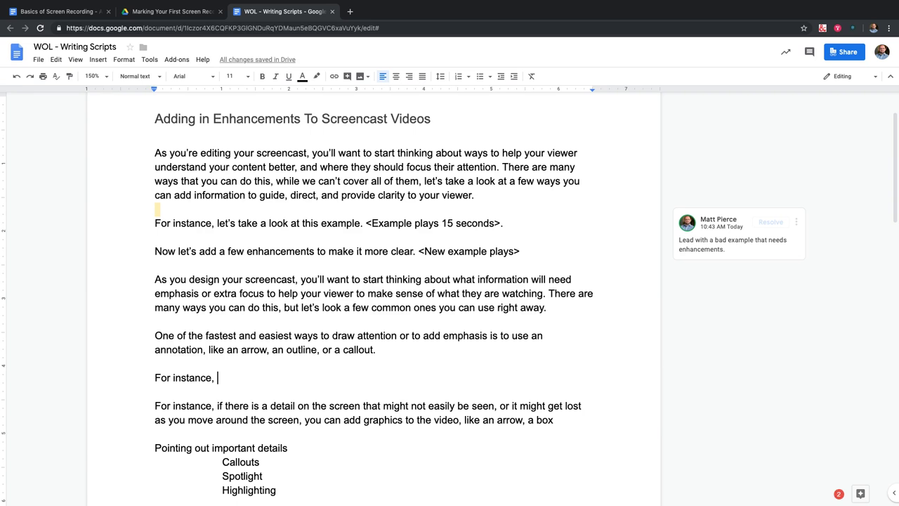
{"action": "left_click", "coordinate": [154, 406]}
{"action": "key", "text": "Return"}
{"action": "key", "text": "Return"}
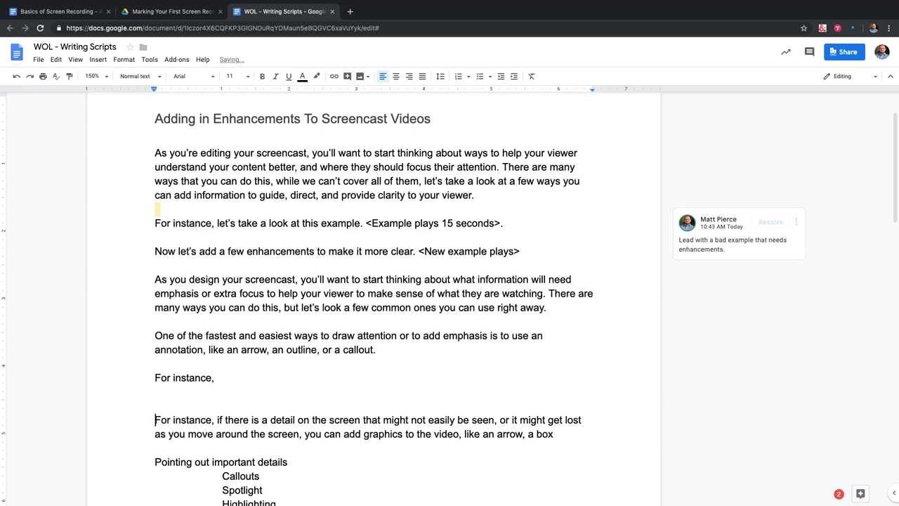
{"action": "key", "text": "shift+Home"}
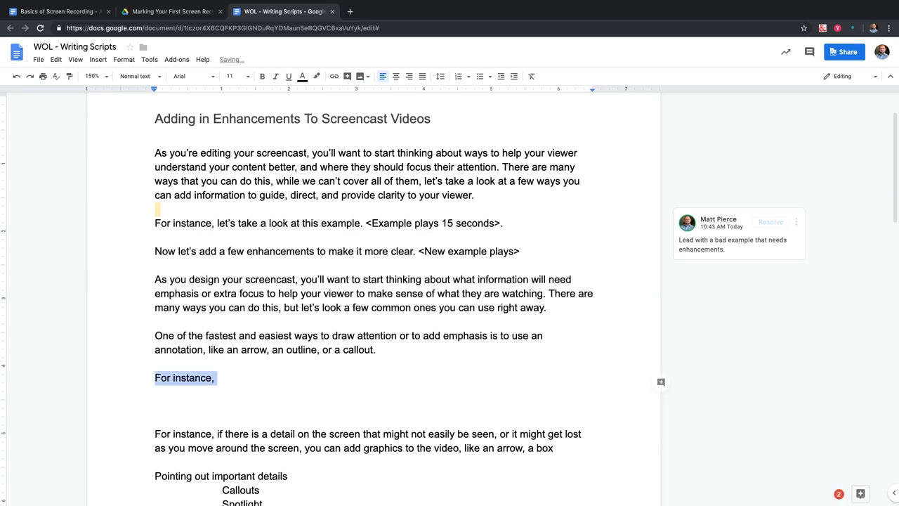
Type the 'For example, if there is a specific object…use an arrow to point this out.' paragraph.
{"action": "type", "text": "For examp"}
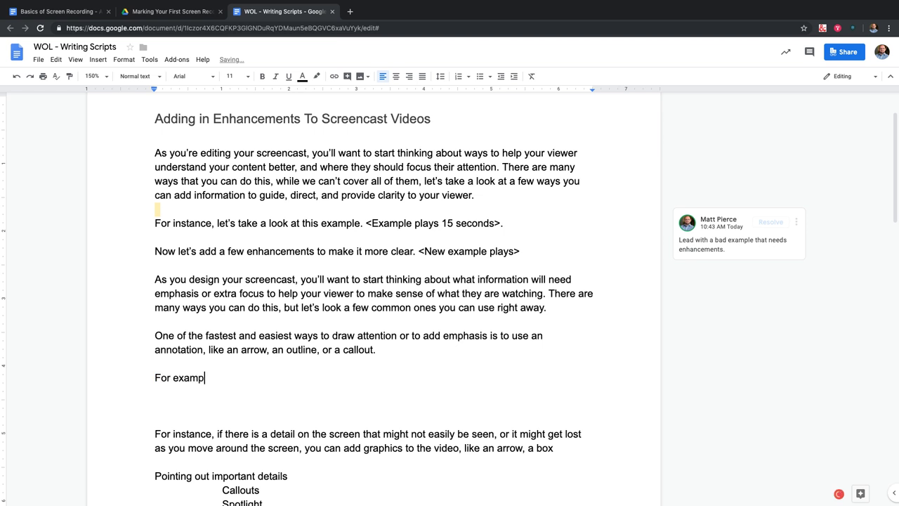
{"action": "type", "text": "le, if there is a specific opb"}
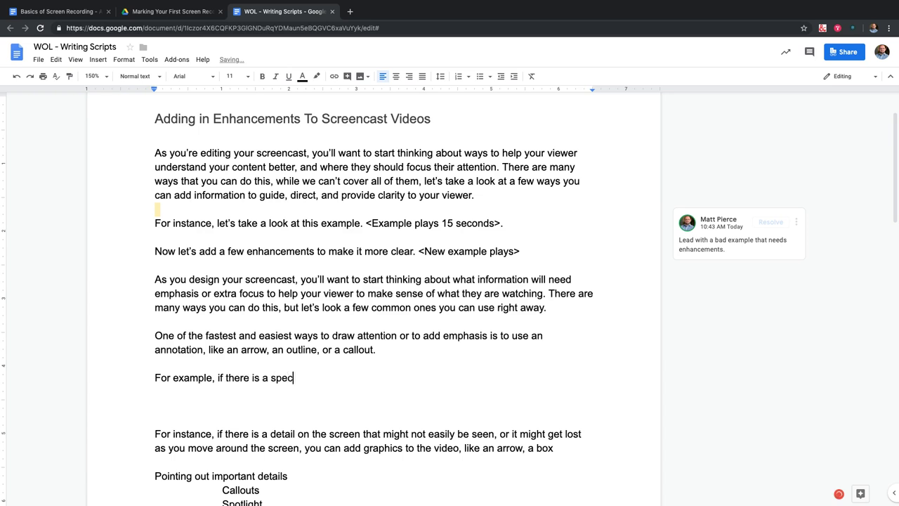
{"action": "key", "text": "BackSpace"}
{"action": "key", "text": "BackSpace"}
{"action": "type", "text": "bject or place on the "}
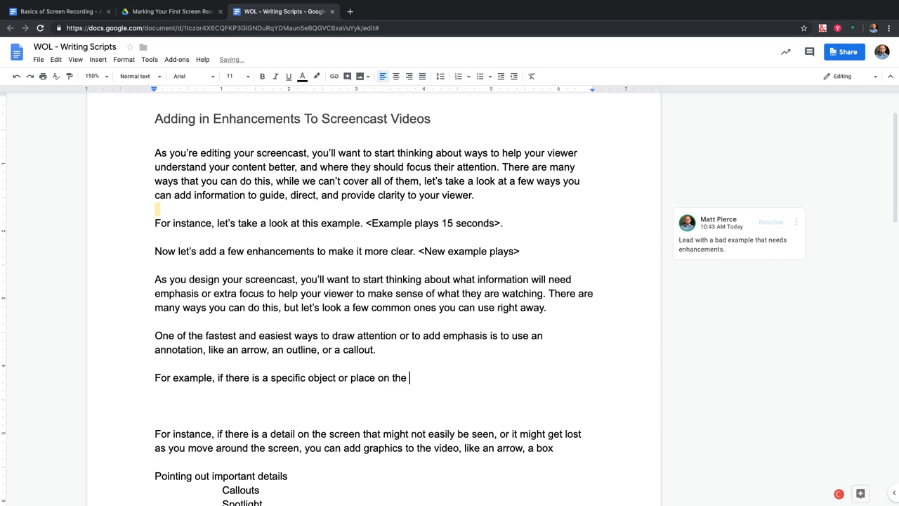
{"action": "type", "text": "screen you want to make us"}
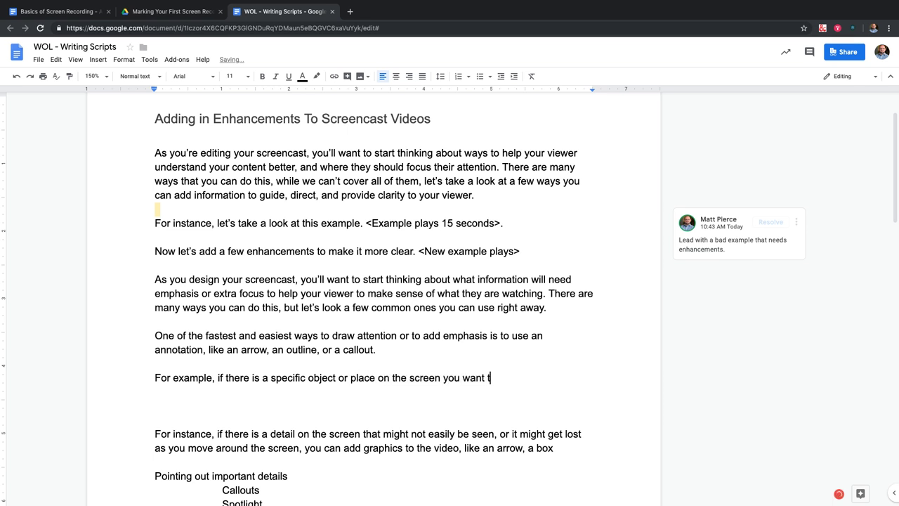
{"action": "key", "text": "BackSpace"}
{"action": "key", "text": "BackSpace"}
{"action": "type", "text": "sure that"}
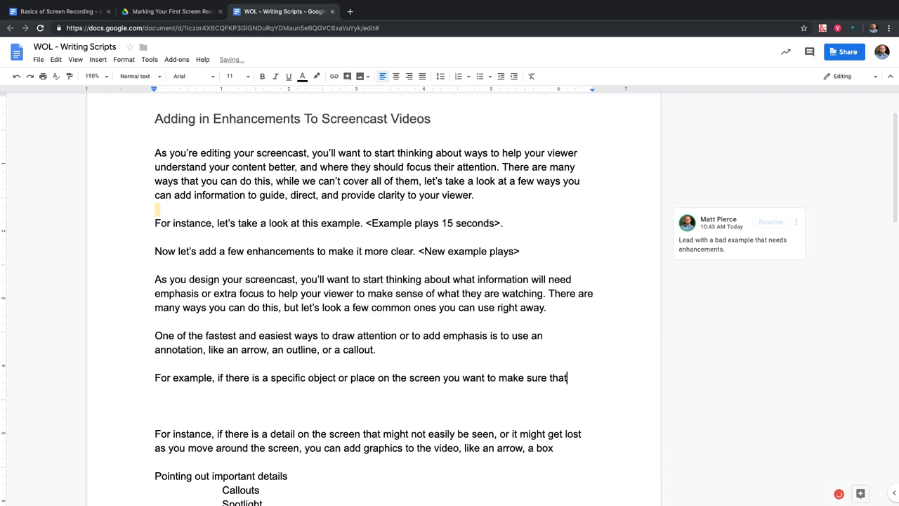
{"action": "type", "text": " your viewer looks "}
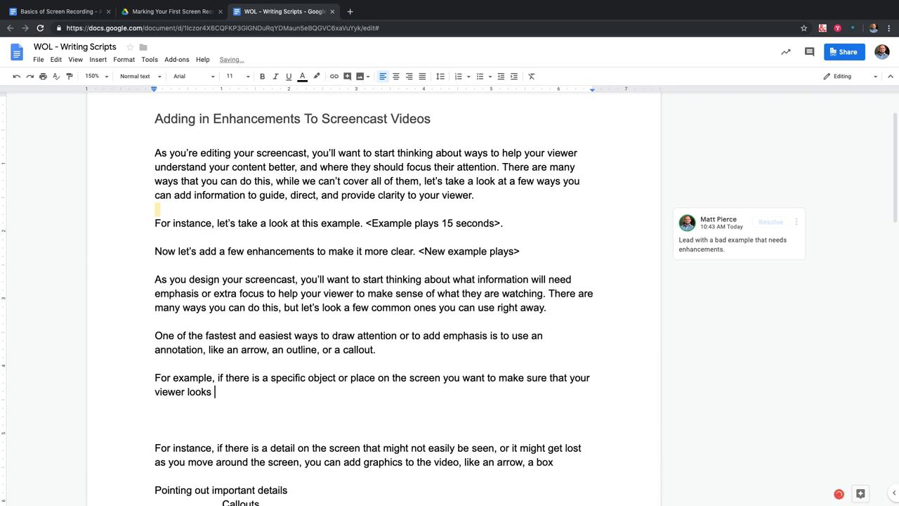
{"action": "type", "text": "at, but may not alr"}
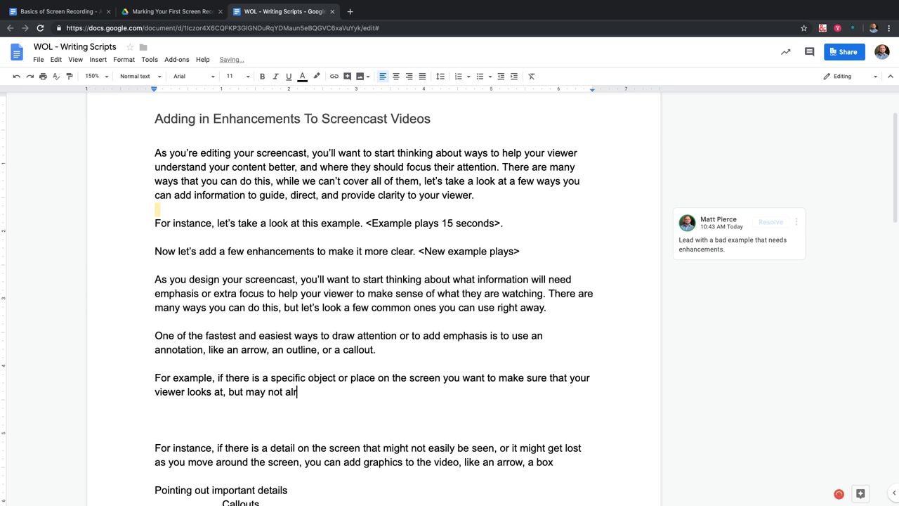
{"action": "type", "text": "eady have their e"}
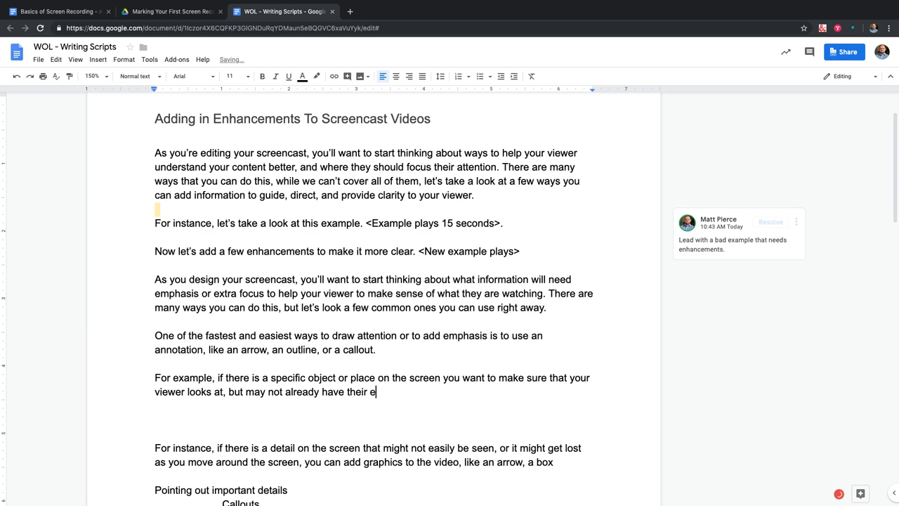
{"action": "type", "text": "yes drawn there"}
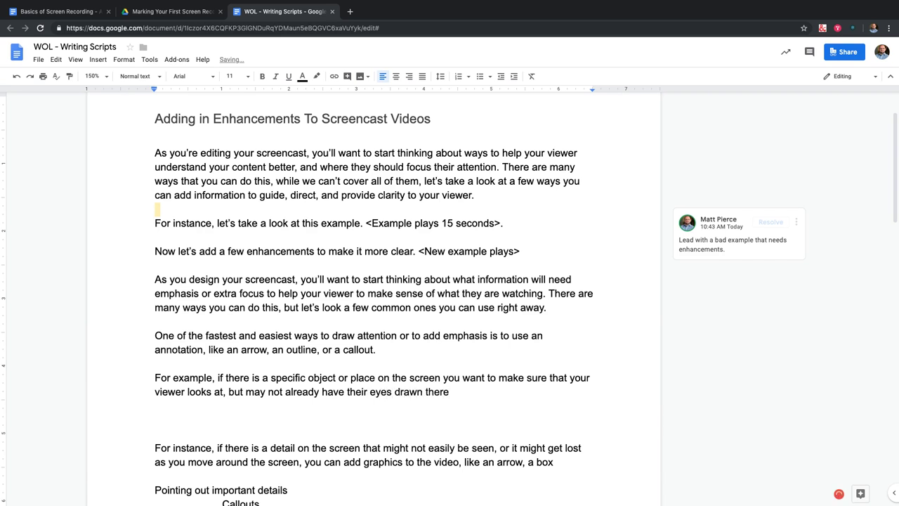
{"action": "type", "text": " or if you want to re"}
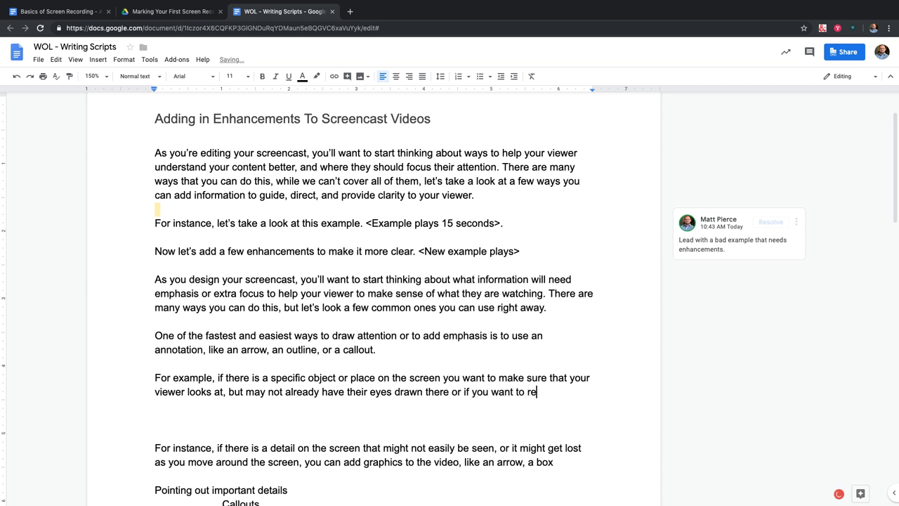
{"action": "type", "text": "inforcem"}
{"action": "key", "text": "BackSpace"}
{"action": "key", "text": "BackSpace"}
{"action": "key", "text": "BackSpace"}
{"action": "type", "text": "ce the location on"}
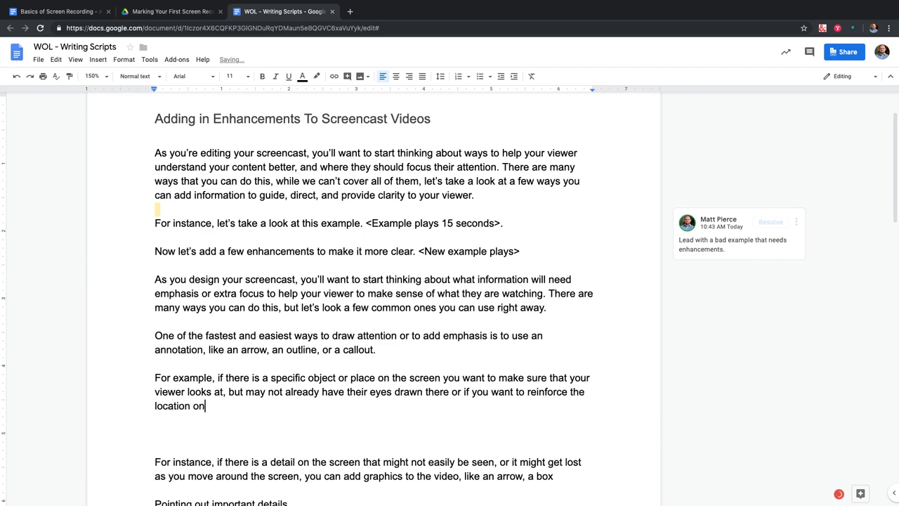
{"action": "type", "text": " screen, you can use a"}
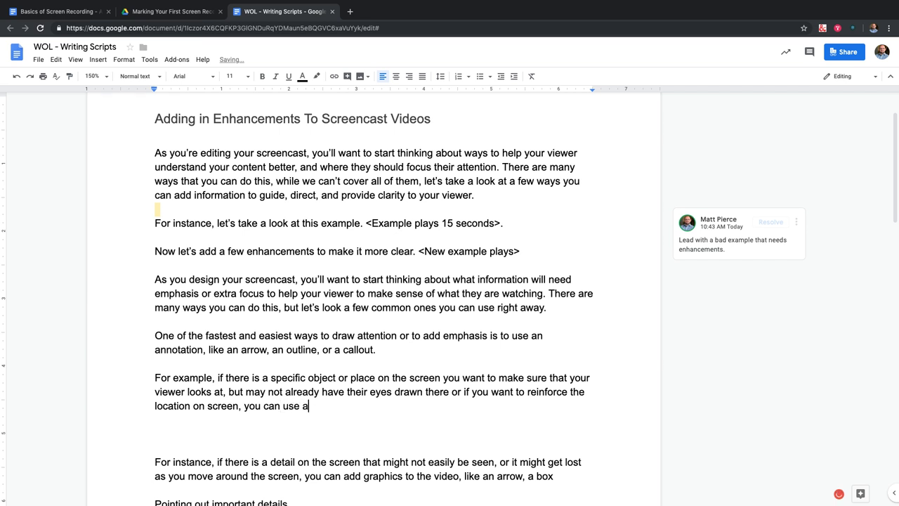
{"action": "type", "text": "n arrow to point this "}
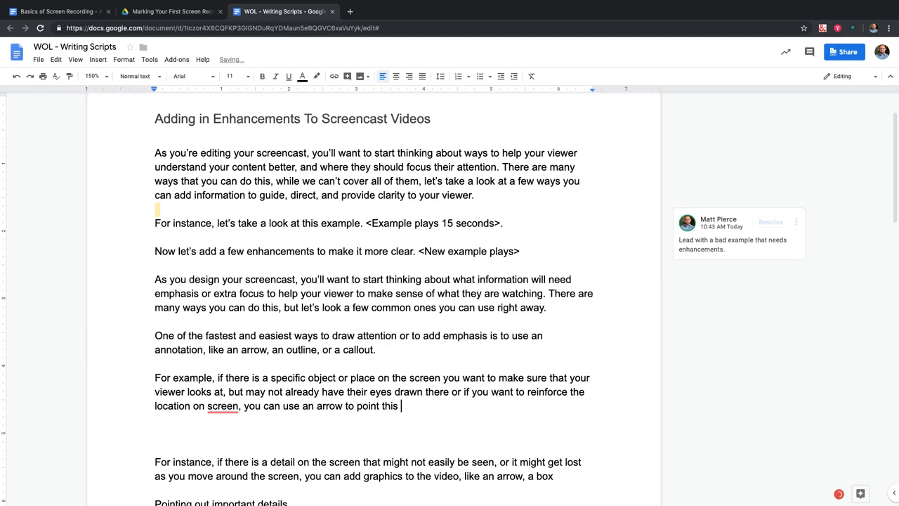
{"action": "type", "text": "out."}
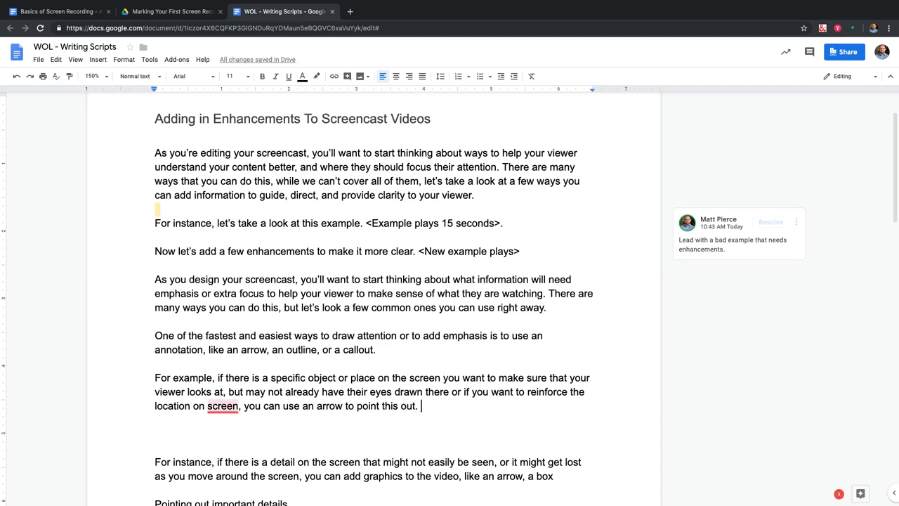
Accept 'the screen' and replace 'looks at' with 'drawn to' in the arrow paragraph.
{"action": "left_click", "coordinate": [225, 434]}
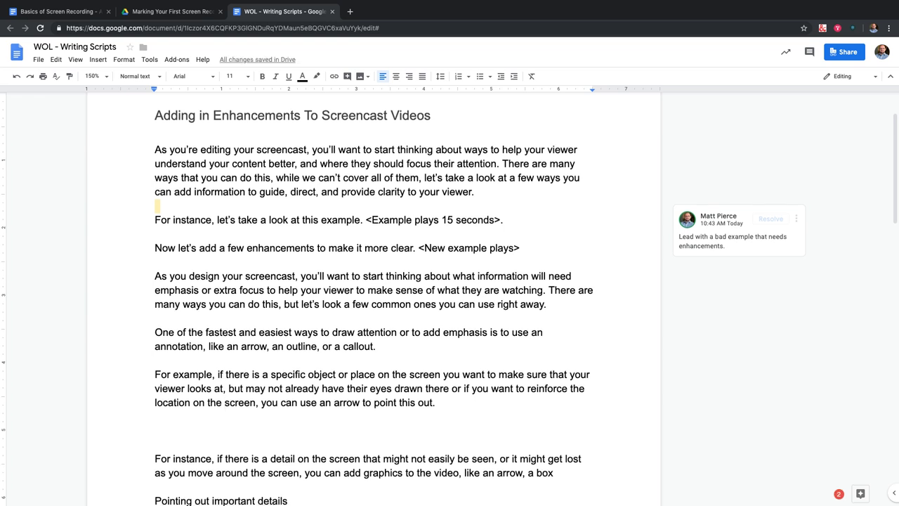
{"action": "scroll", "coordinate": [372, 302], "scroll_direction": "up", "scroll_amount": 1}
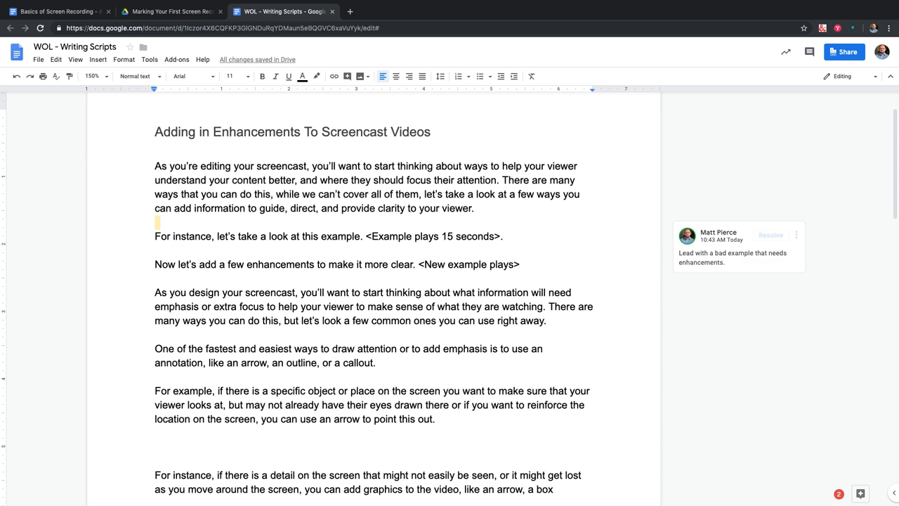
{"action": "double_click", "coordinate": [395, 406]}
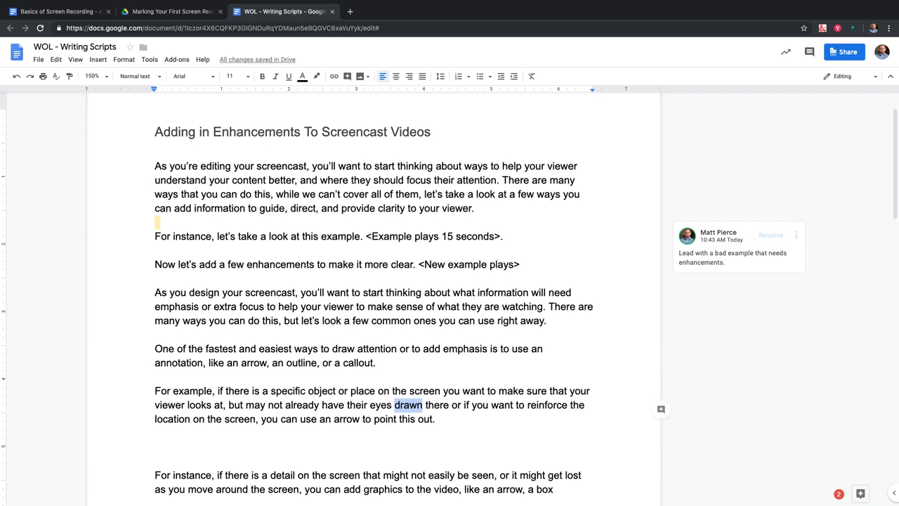
{"action": "left_click_drag", "start_coordinate": [394, 406], "coordinate": [450, 406]}
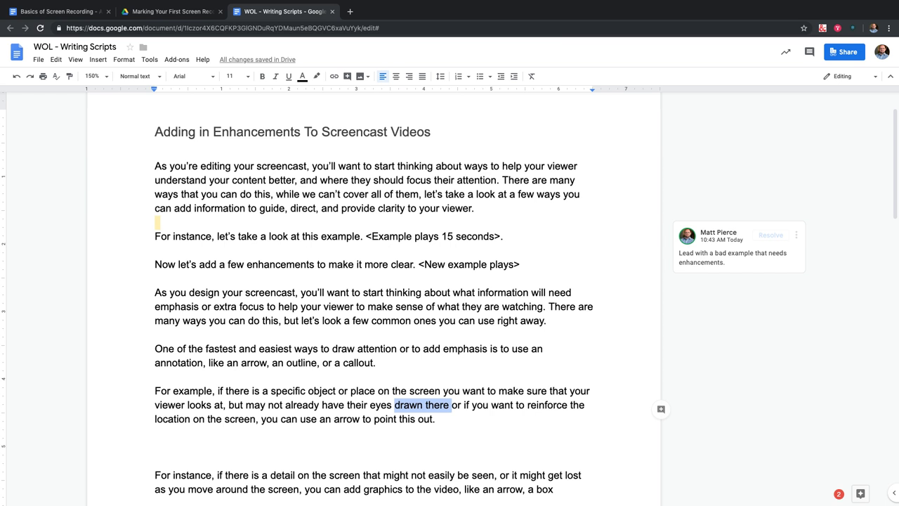
{"action": "left_click_drag", "start_coordinate": [536, 391], "coordinate": [587, 391]}
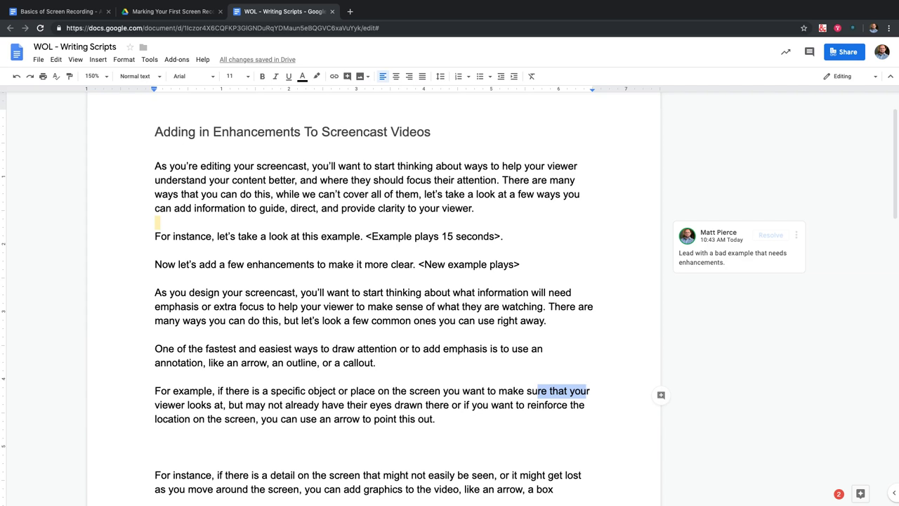
{"action": "left_click_drag", "start_coordinate": [187, 405], "coordinate": [223, 405]}
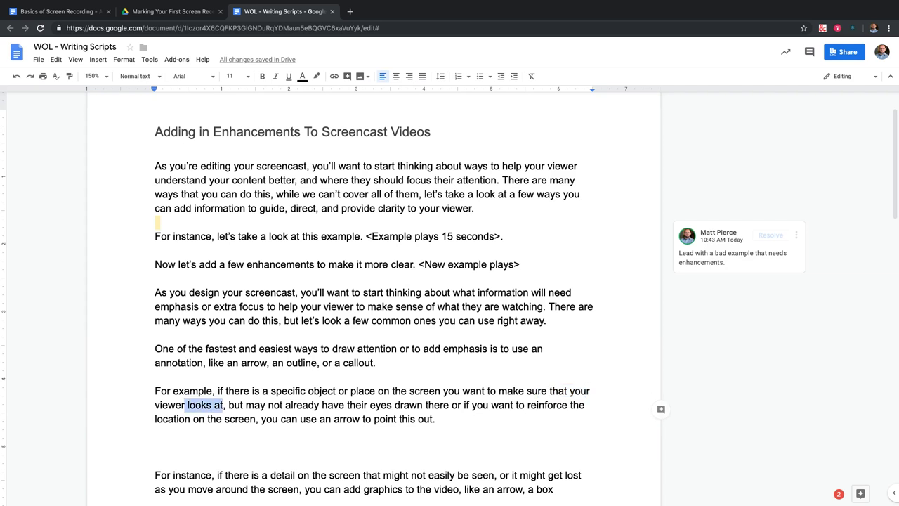
{"action": "left_click", "coordinate": [223, 406]}
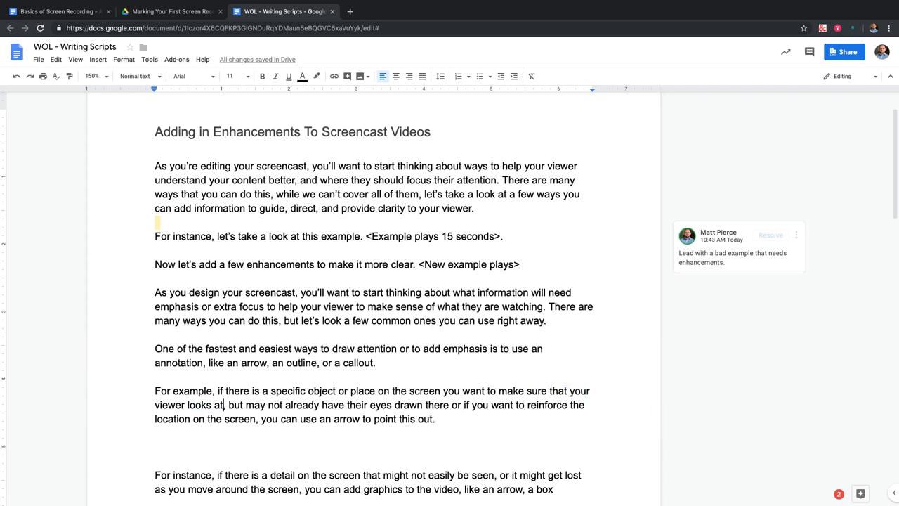
{"action": "left_click_drag", "start_coordinate": [187, 405], "coordinate": [225, 405]}
{"action": "type", "text": "drawn to"}
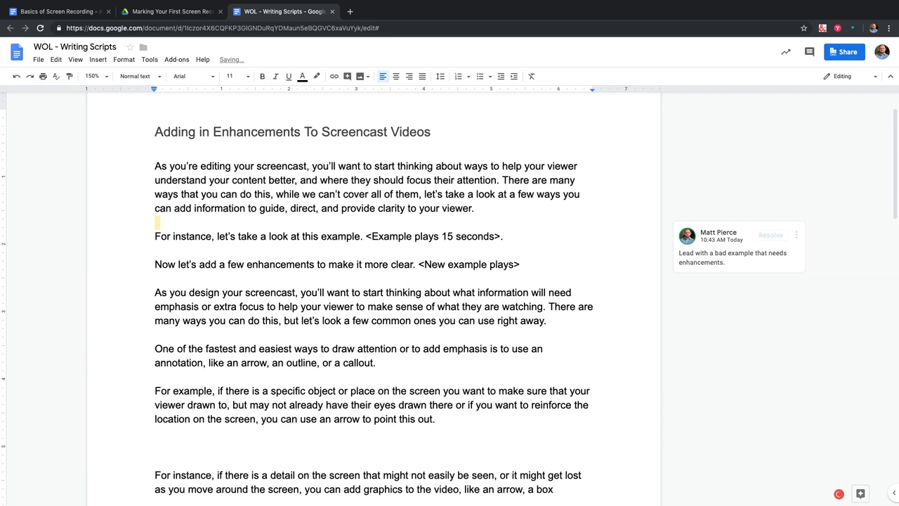
Accept Grammarly's 'viewer is drawn' and delete the repeated 'drawn' from 'their eyes drawn there'.
{"action": "left_click_drag", "start_coordinate": [397, 405], "coordinate": [439, 405]}
{"action": "left_click", "coordinate": [429, 405]}
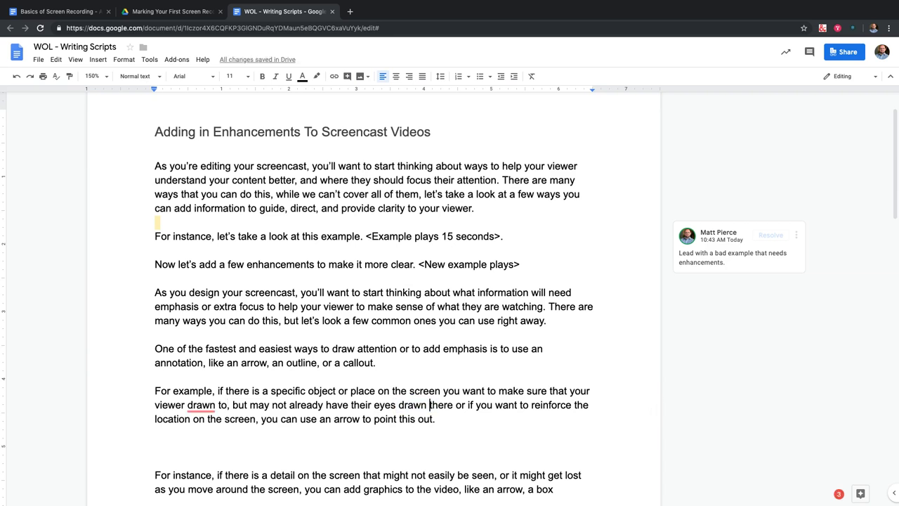
{"action": "mouse_move", "coordinate": [201, 405]}
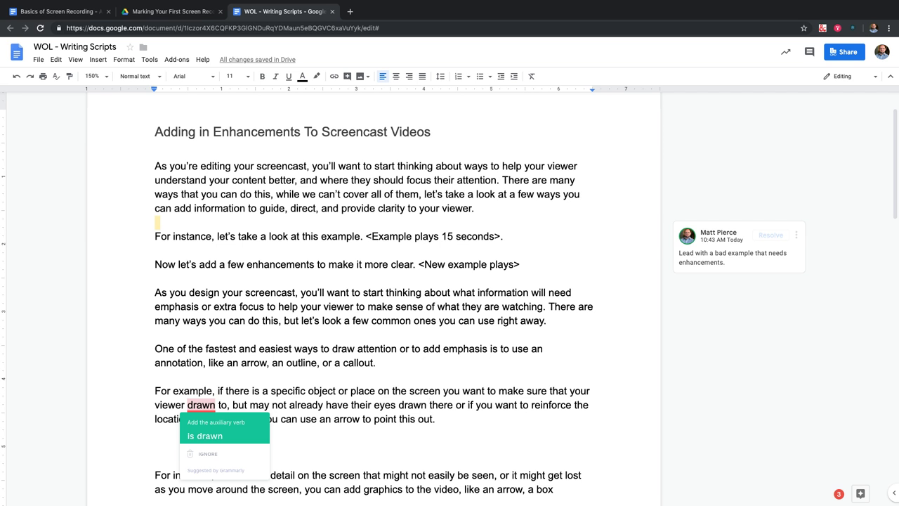
{"action": "left_click", "coordinate": [205, 436]}
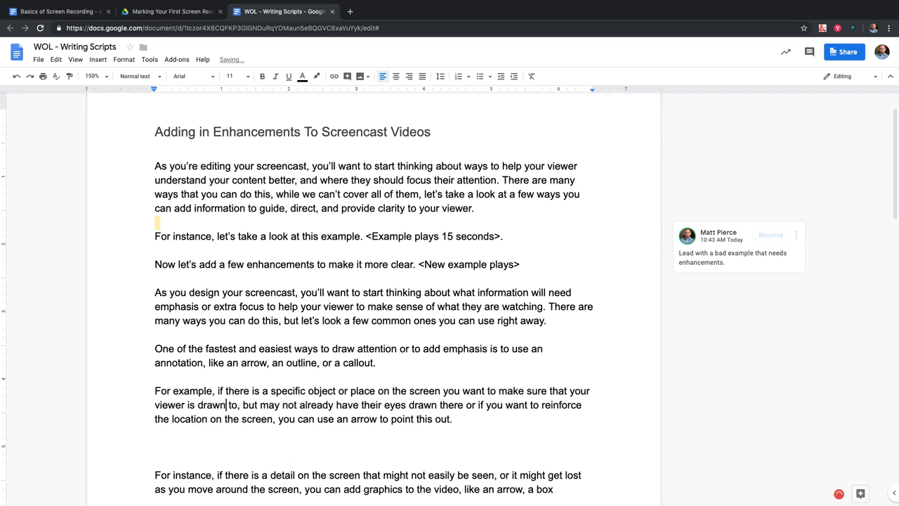
{"action": "double_click", "coordinate": [423, 405]}
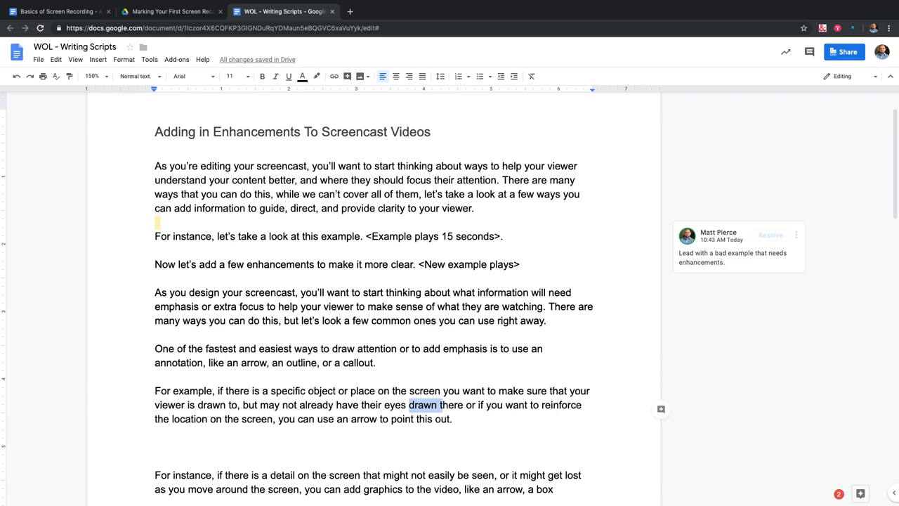
{"action": "key", "text": "BackSpace"}
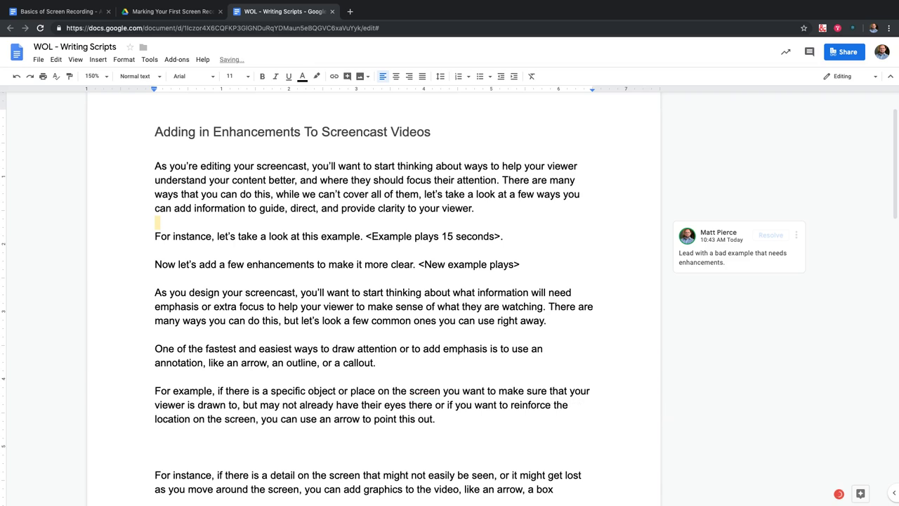
{"action": "scroll", "coordinate": [372, 295], "scroll_direction": "down", "scroll_amount": 2}
{"action": "left_click", "coordinate": [438, 352]}
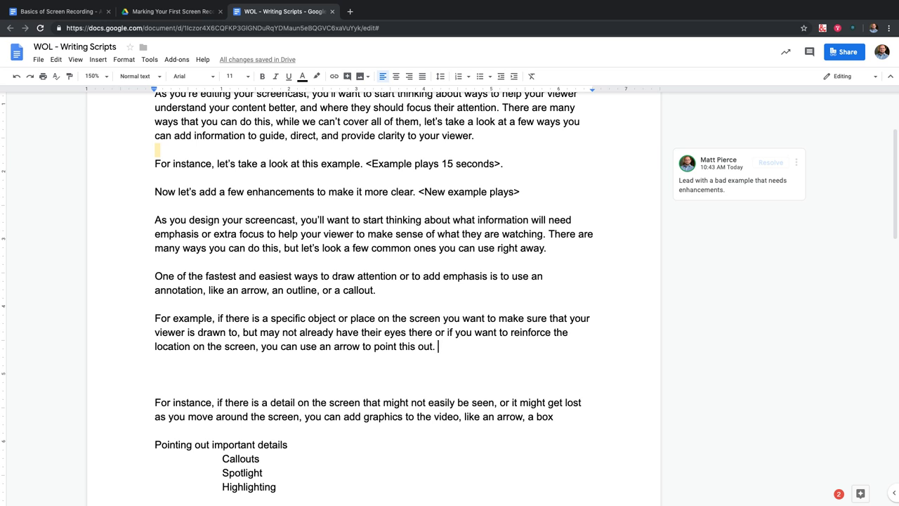
Add a blank line below the arrow paragraph and return to the end of 'point this out.'.
{"action": "scroll", "coordinate": [372, 296], "scroll_direction": "up", "scroll_amount": 2}
{"action": "scroll", "coordinate": [372, 295], "scroll_direction": "down", "scroll_amount": 2}
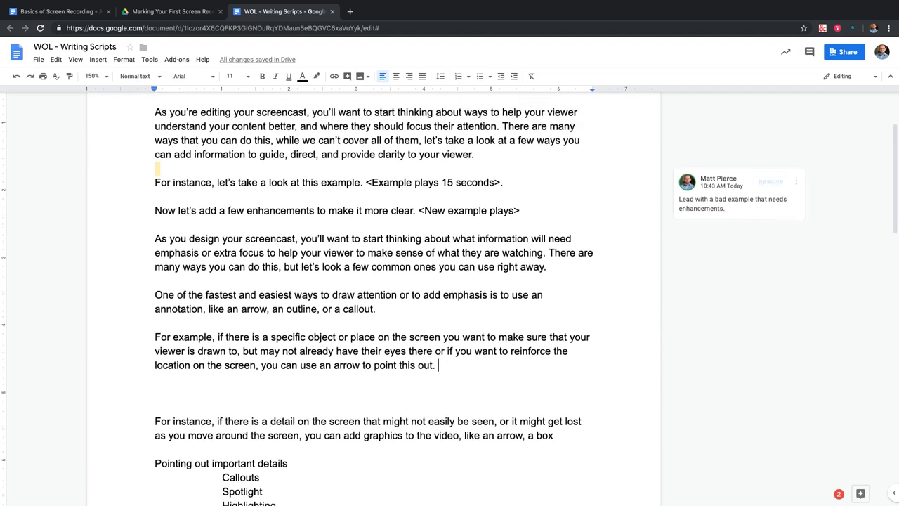
{"action": "scroll", "coordinate": [373, 295], "scroll_direction": "down", "scroll_amount": 1}
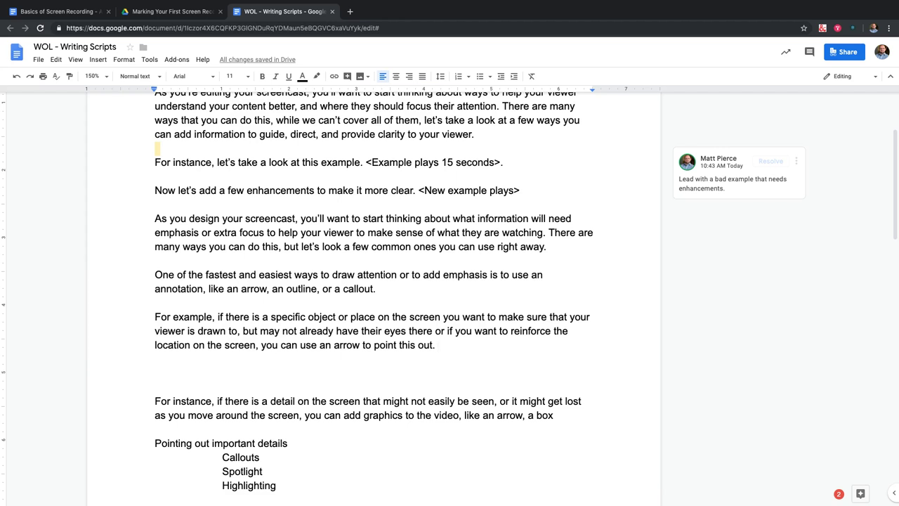
{"action": "key", "text": "Return"}
{"action": "key", "text": "Return"}
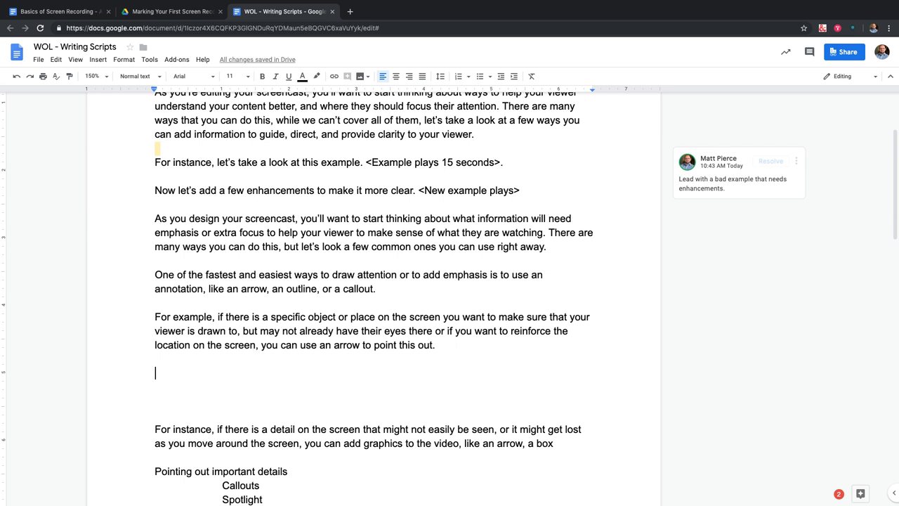
{"action": "left_click", "coordinate": [437, 345]}
Continue the arrow paragraph with 'Keep in mind that these objects should be obvious'.
{"action": "type", "text": "Keep in m"}
{"action": "key", "text": "BackSpace"}
{"action": "key", "text": "BackSpace"}
{"action": "key", "text": "BackSpace"}
{"action": "key", "text": "BackSpace"}
{"action": "type", "text": "in mind"}
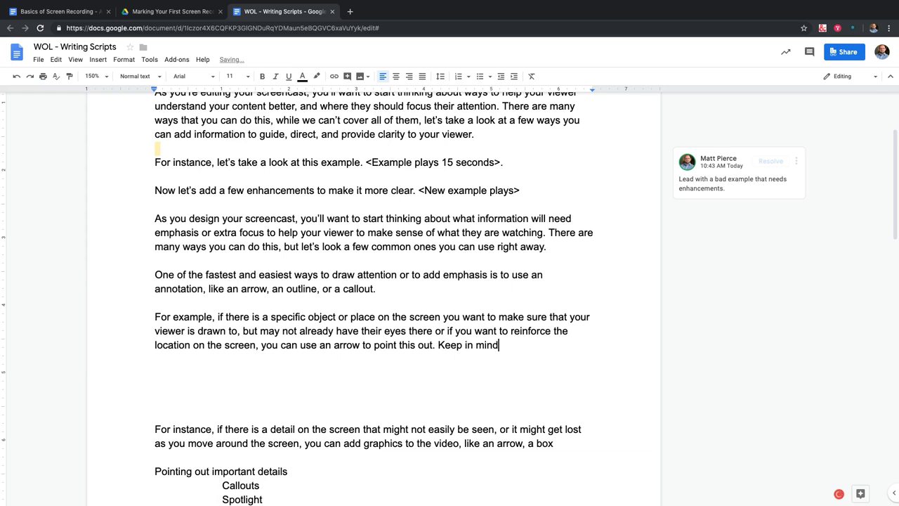
{"action": "type", "text": " that "}
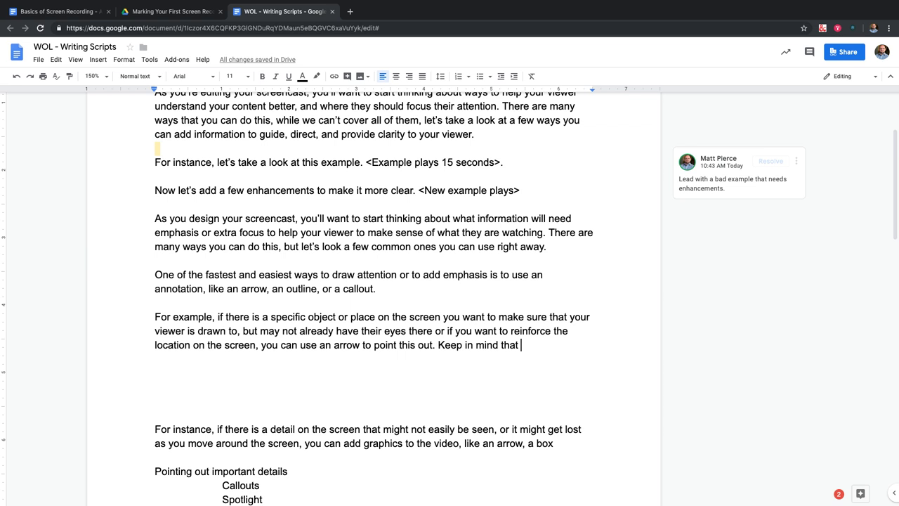
{"action": "type", "text": "a"}
{"action": "key", "text": "BackSpace"}
{"action": "type", "text": "these "}
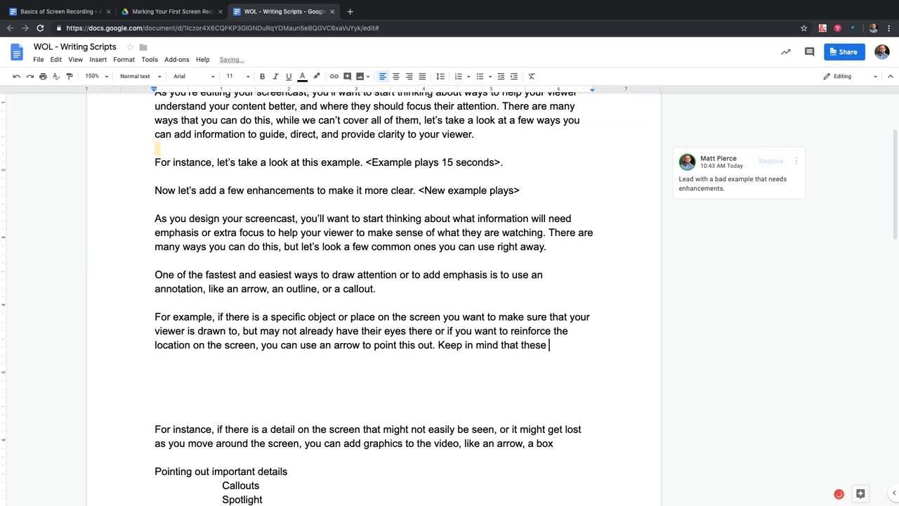
{"action": "type", "text": "objects shou"}
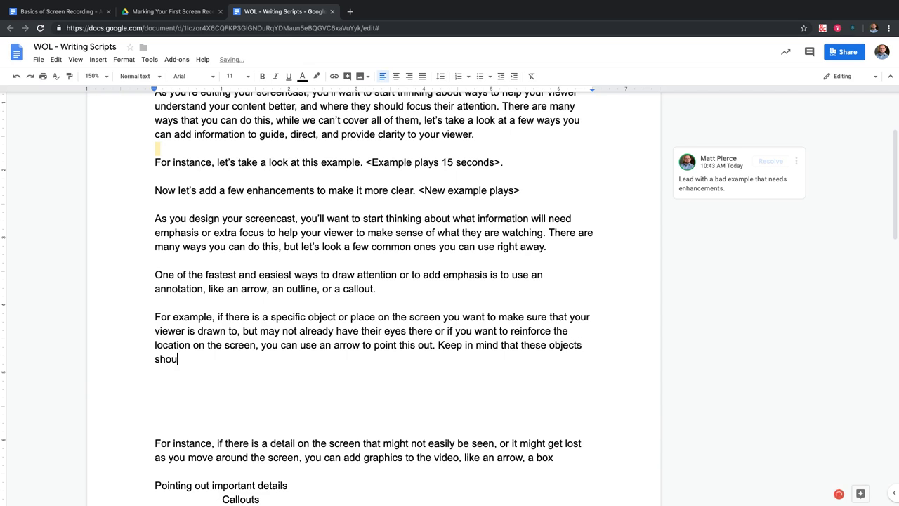
{"action": "type", "text": "ld be"}
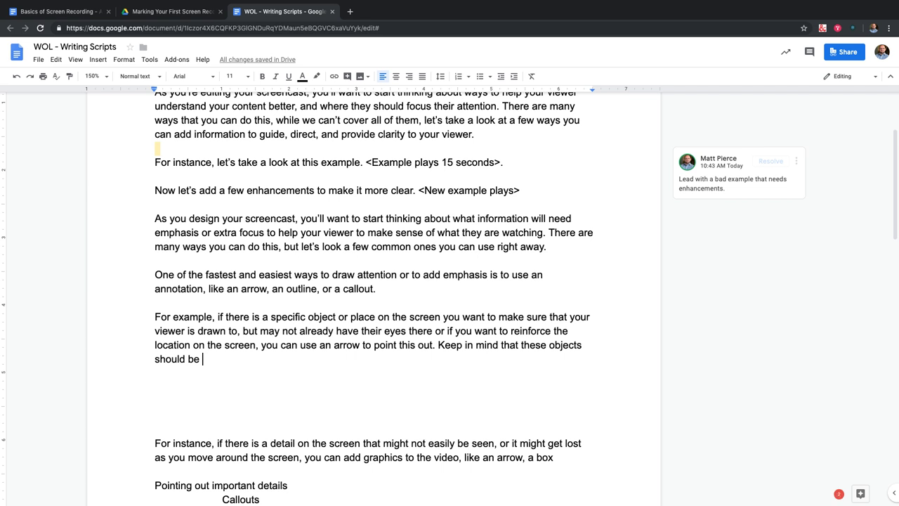
{"action": "type", "text": " obvious"}
{"action": "type", "text": ","}
{"action": "key", "text": "BackSpace"}
{"action": "key", "text": "BackSpace"}
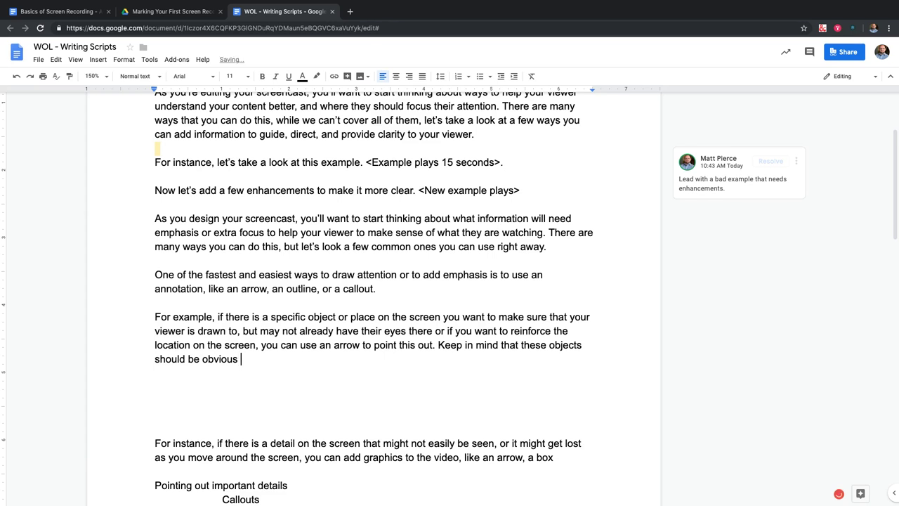
Finish with 'and stand out against the background of your screen.', then begin 'As you place the callouts'.
{"action": "type", "text": "and stand out against the back"}
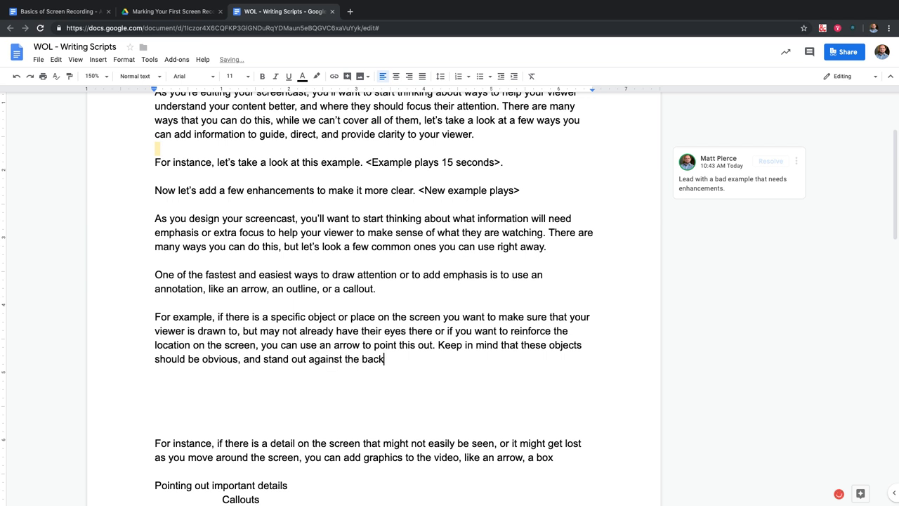
{"action": "type", "text": "groud of you so"}
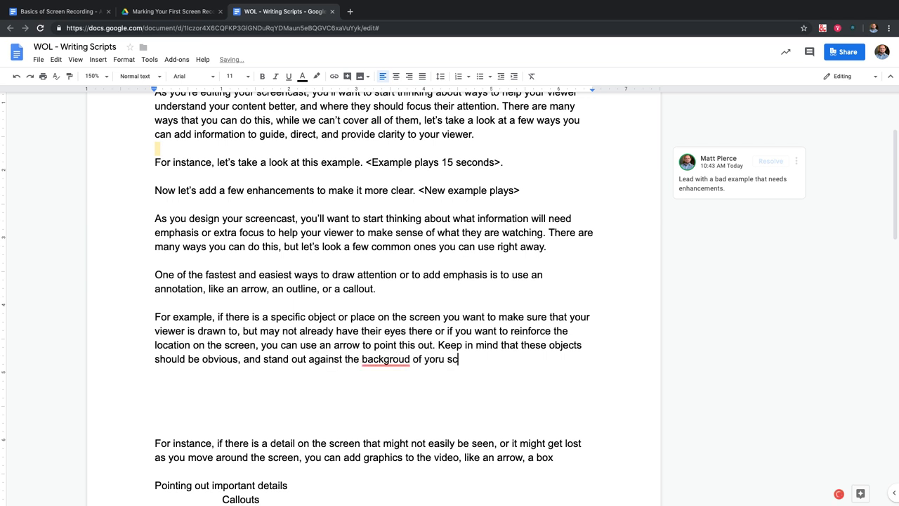
{"action": "key", "text": "BackSpace"}
{"action": "key", "text": "BackSpace"}
{"action": "key", "text": "BackSpace"}
{"action": "key", "text": "BackSpace"}
{"action": "type", "text": "ur screen."}
{"action": "left_click", "coordinate": [405, 359]}
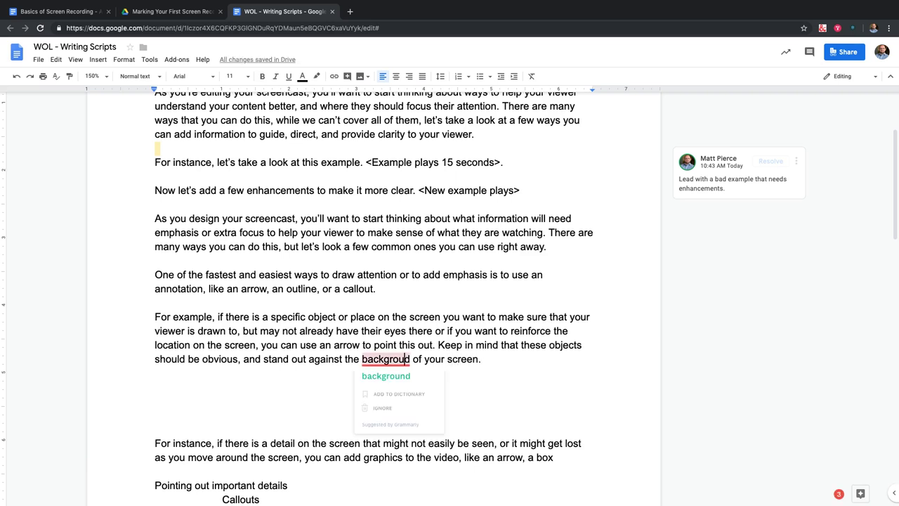
{"action": "left_click", "coordinate": [385, 376]}
{"action": "key", "text": "Return"}
{"action": "key", "text": "Return"}
{"action": "type", "text": "As "}
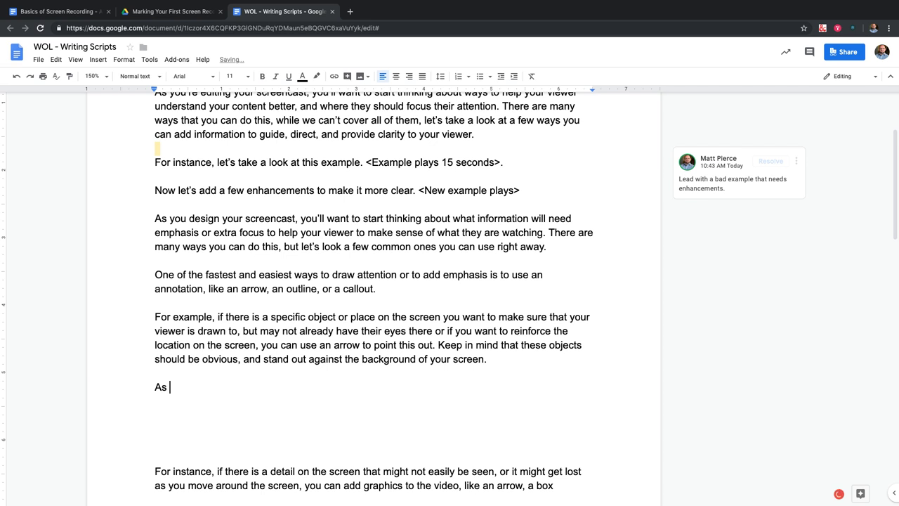
{"action": "type", "text": "you place the callouts"}
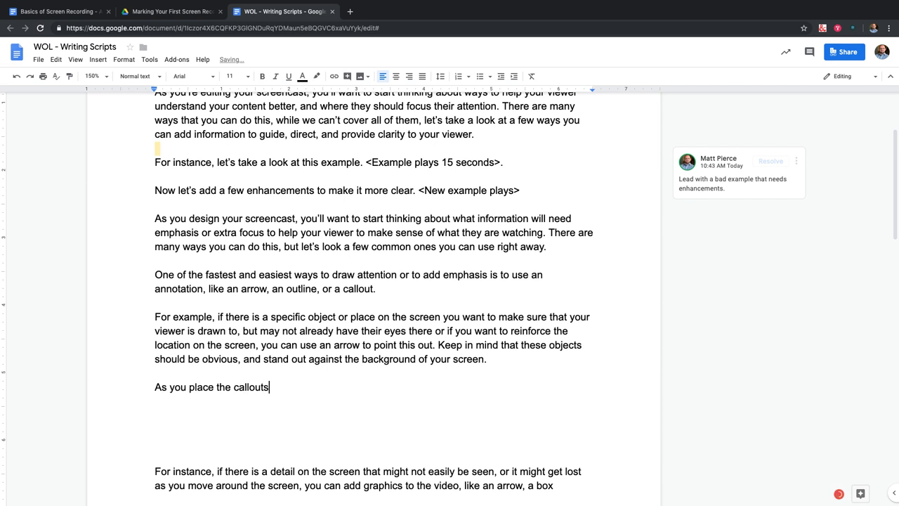
{"action": "type", "text": ", be mindful o"}
Write that callouts shouldn't cover up or block important information, fixing 'blcok' and dropping the trailing 'or'.
{"action": "key", "text": "BackSpace"}
{"action": "key", "text": "BackSpace"}
{"action": "key", "text": "BackSpace"}
{"action": "key", "text": "BackSpace"}
{"action": "key", "text": "BackSpace"}
{"action": "key", "text": "BackSpace"}
{"action": "key", "text": "BackSpace"}
{"action": "key", "text": "BackSpace"}
{"action": "key", "text": "BackSpace"}
{"action": "key", "text": "BackSpace"}
{"action": "key", "text": "BackSpace"}
{"action": "key", "text": "BackSpace"}
{"action": "key", "text": "BackSpace"}
{"action": "key", "text": "BackSpace"}
{"action": "key", "text": "BackSpace"}
{"action": "type", "text": "watch where you "}
{"action": "type", "text": "pla"}
{"action": "key", "text": "BackSpace"}
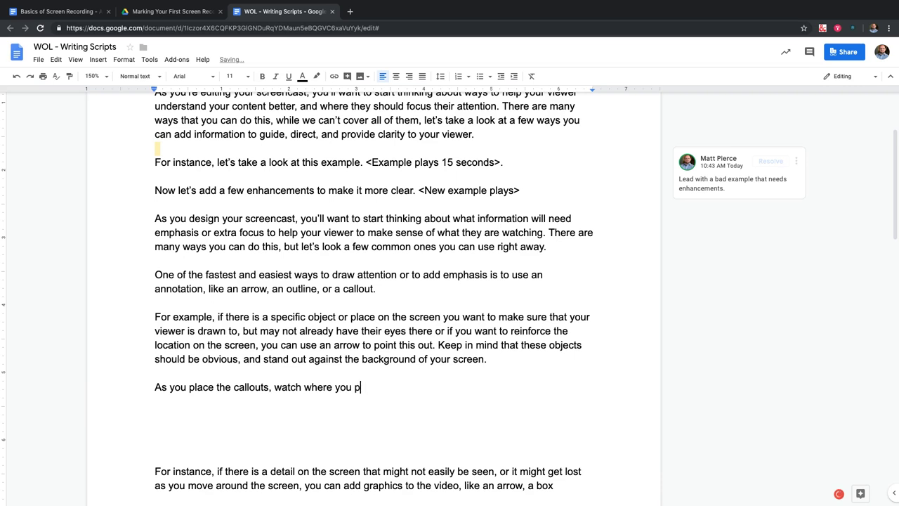
{"action": "type", "text": "lace the object so you don't cover"}
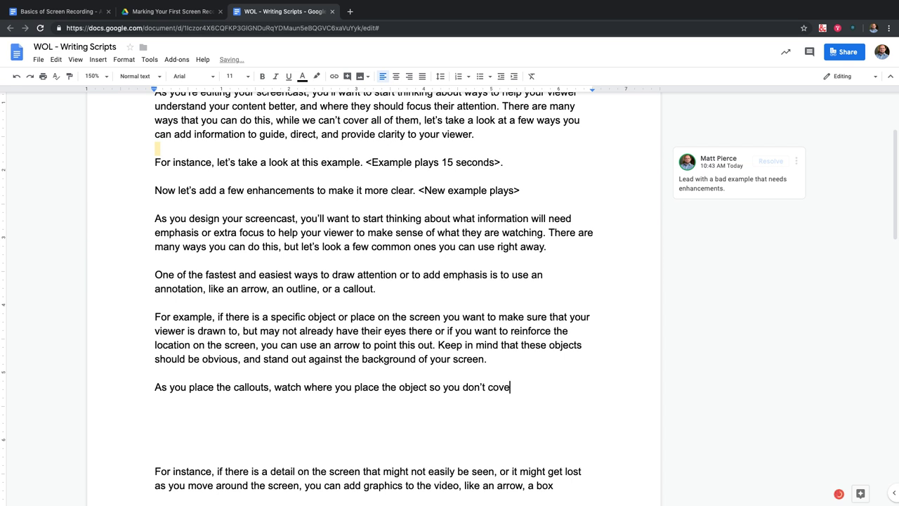
{"action": "type", "text": "-up import inform"}
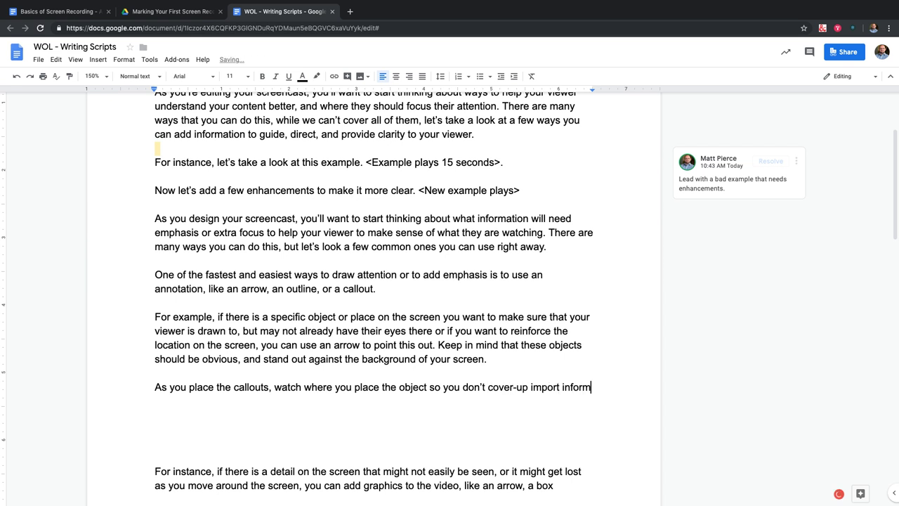
{"action": "type", "text": "ation, or"}
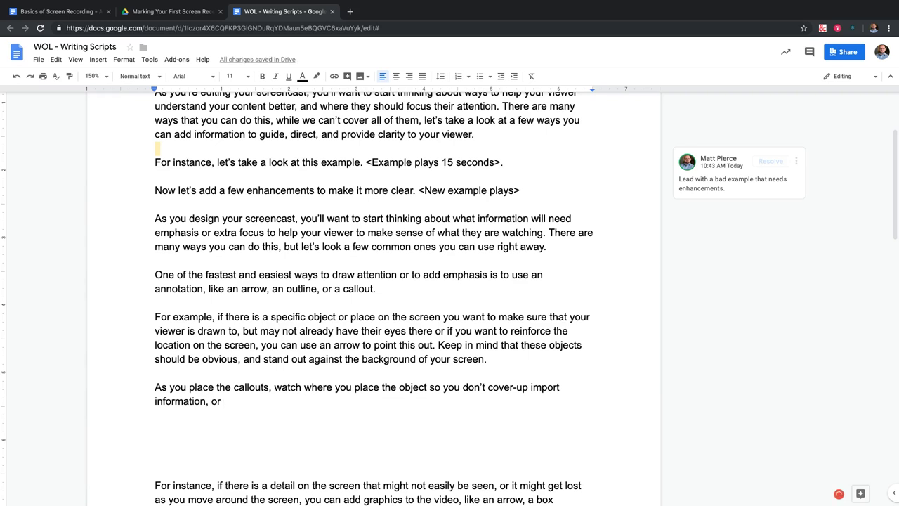
{"action": "type", "text": " or blcok"}
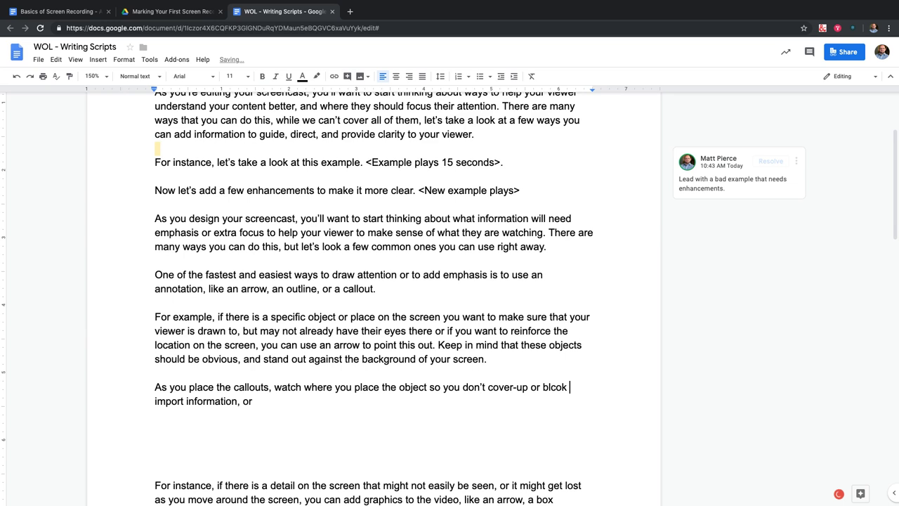
{"action": "scroll", "coordinate": [450, 302], "scroll_direction": "up", "scroll_amount": 2}
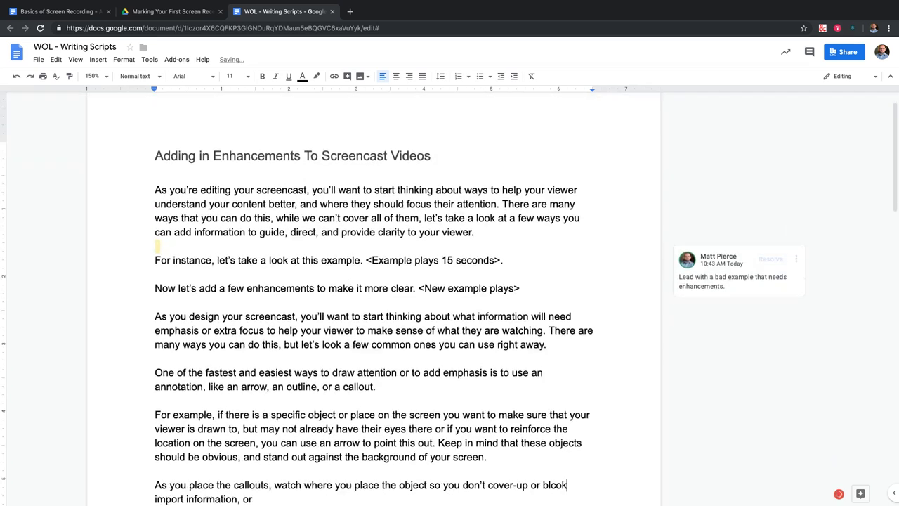
{"action": "key", "text": "BackSpace"}
{"action": "key", "text": "BackSpace"}
{"action": "key", "text": "BackSpace"}
{"action": "scroll", "coordinate": [450, 302], "scroll_direction": "down", "scroll_amount": 3}
{"action": "scroll", "coordinate": [450, 302], "scroll_direction": "down", "scroll_amount": 2}
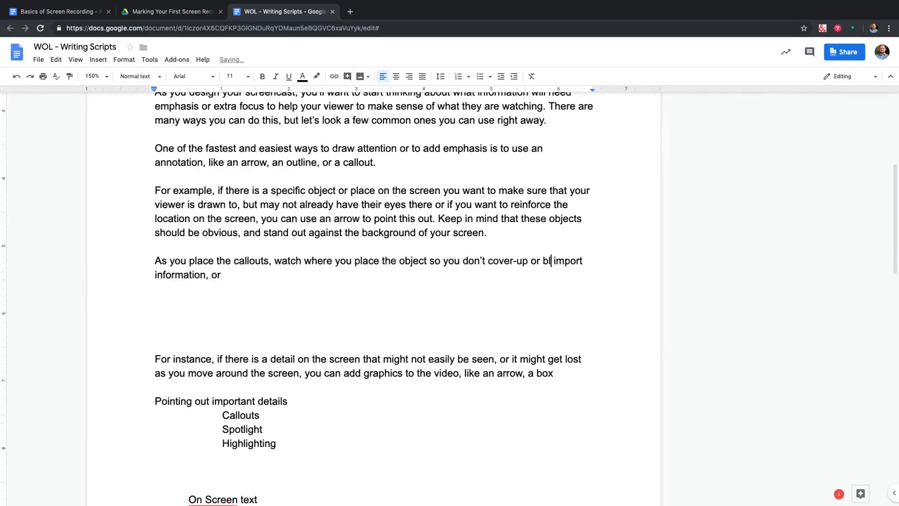
{"action": "type", "text": "ock"}
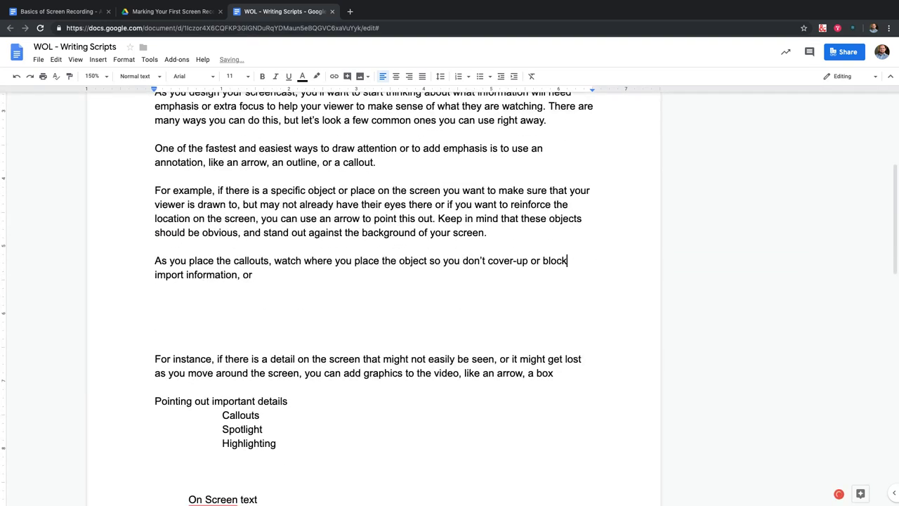
{"action": "left_click_drag", "start_coordinate": [243, 275], "coordinate": [258, 275]}
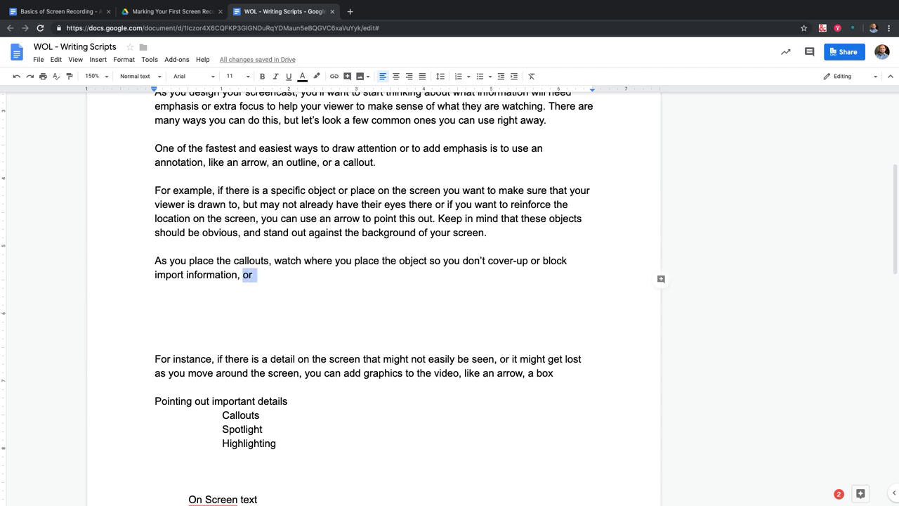
{"action": "key", "text": "BackSpace"}
{"action": "key", "text": "BackSpace"}
{"action": "key", "text": "BackSpace"}
Add 'Don't cover the labels or text of the things you are clicking or talking about.'.
{"action": "type", "text": ". "}
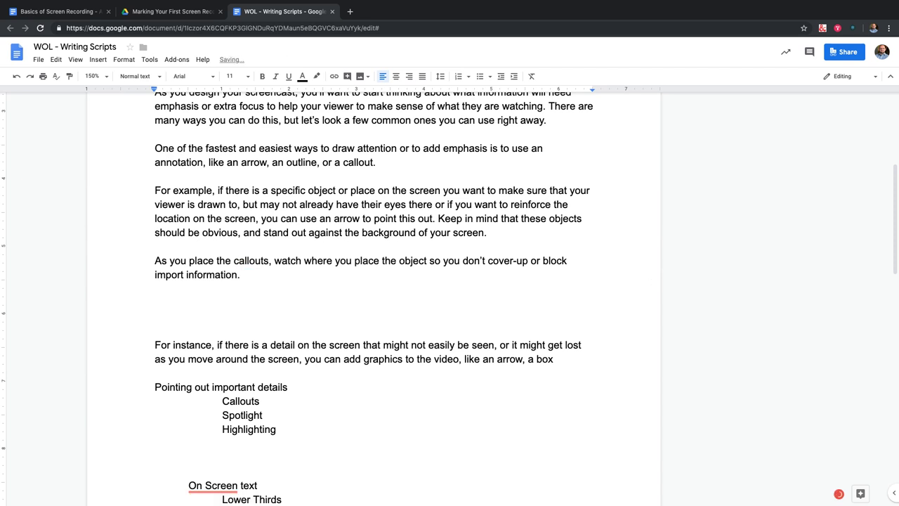
{"action": "type", "text": "As a suggestion"}
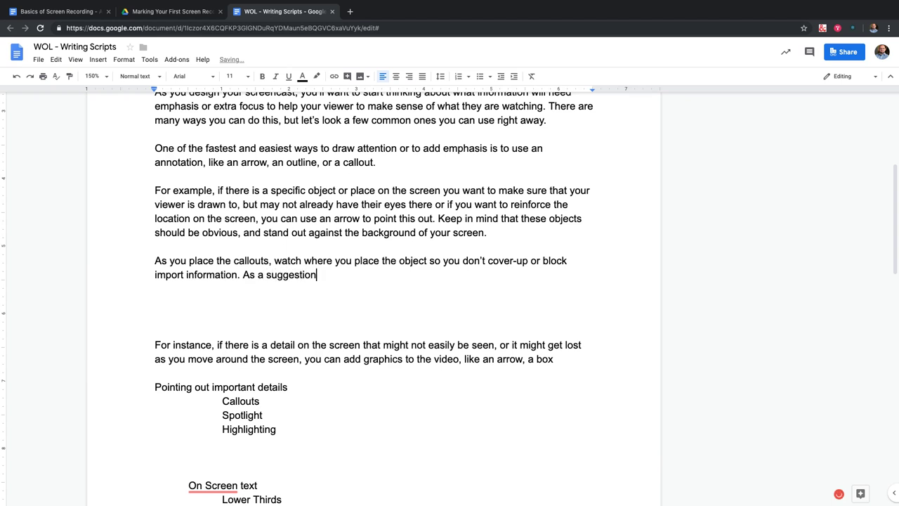
{"action": "key", "text": "BackSpace"}
{"action": "key", "text": "BackSpace"}
{"action": "key", "text": "BackSpace"}
{"action": "key", "text": "BackSpace"}
{"action": "key", "text": "BackSpace"}
{"action": "key", "text": "BackSpace"}
{"action": "key", "text": "BackSpace"}
{"action": "key", "text": "BackSpace"}
{"action": "key", "text": "BackSpace"}
{"action": "key", "text": "BackSpace"}
{"action": "key", "text": "BackSpace"}
{"action": "key", "text": "BackSpace"}
{"action": "key", "text": "BackSpace"}
{"action": "key", "text": "BackSpace"}
{"action": "key", "text": "BackSpace"}
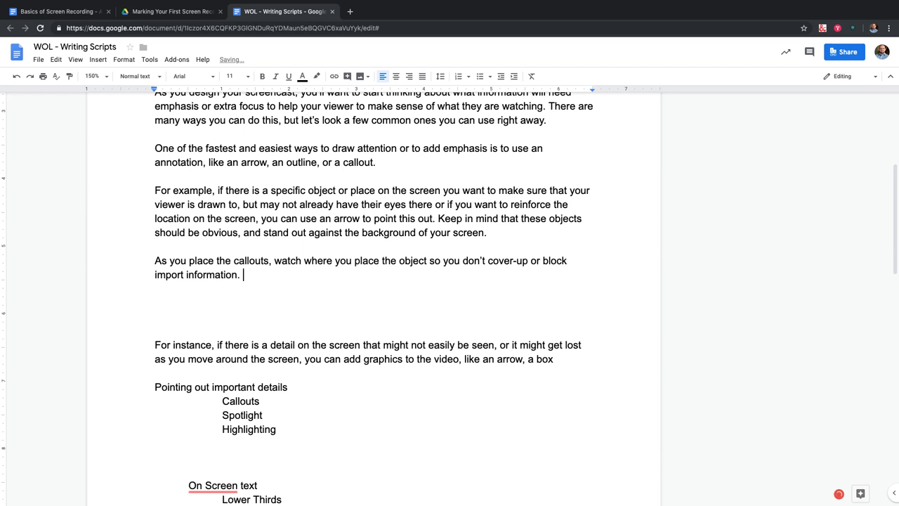
{"action": "type", "text": "Do't"}
{"action": "key", "text": "BackSpace"}
{"action": "key", "text": "BackSpace"}
{"action": "key", "text": "BackSpace"}
{"action": "type", "text": "n't names of"}
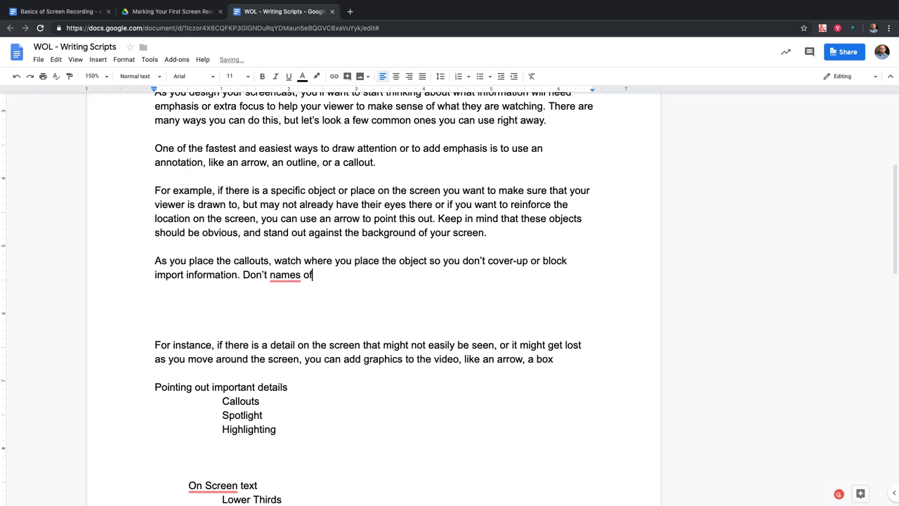
{"action": "key", "text": "BackSpace"}
{"action": "key", "text": "BackSpace"}
{"action": "key", "text": "BackSpace"}
{"action": "key", "text": "BackSpace"}
{"action": "key", "text": "BackSpace"}
{"action": "key", "text": "BackSpace"}
{"action": "key", "text": "BackSpace"}
{"action": "key", "text": "BackSpace"}
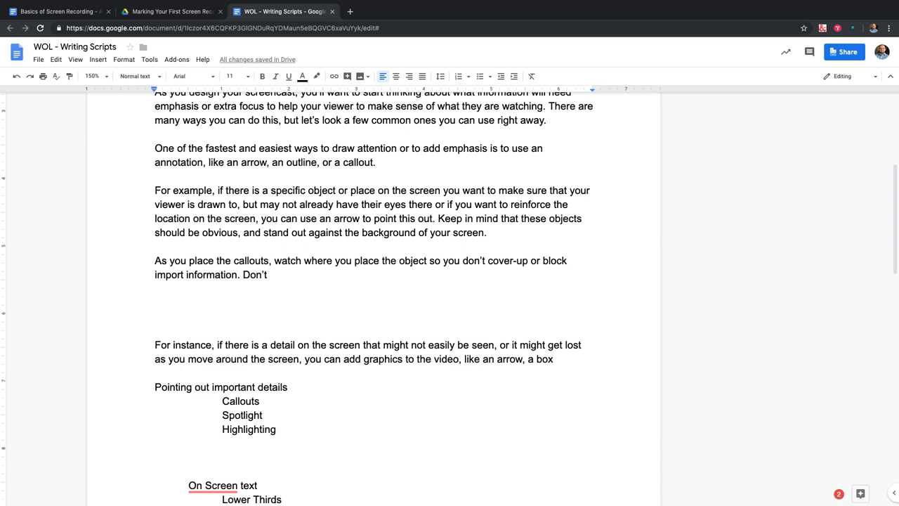
{"action": "type", "text": "cover button n"}
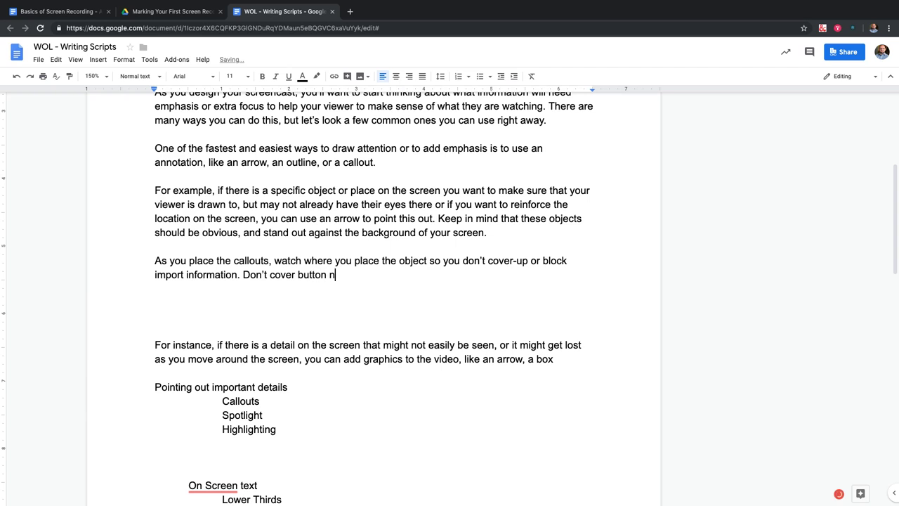
{"action": "type", "text": "a"}
{"action": "key", "text": "BackSpace"}
{"action": "key", "text": "BackSpace"}
{"action": "key", "text": "BackSpace"}
{"action": "key", "text": "BackSpace"}
{"action": "key", "text": "BackSpace"}
{"action": "key", "text": "BackSpace"}
{"action": "key", "text": "BackSpace"}
{"action": "key", "text": "BackSpace"}
{"action": "key", "text": "BackSpace"}
{"action": "type", "text": "the lable"}
{"action": "key", "text": "BackSpace"}
{"action": "key", "text": "BackSpace"}
{"action": "type", "text": "els or text of the things you "}
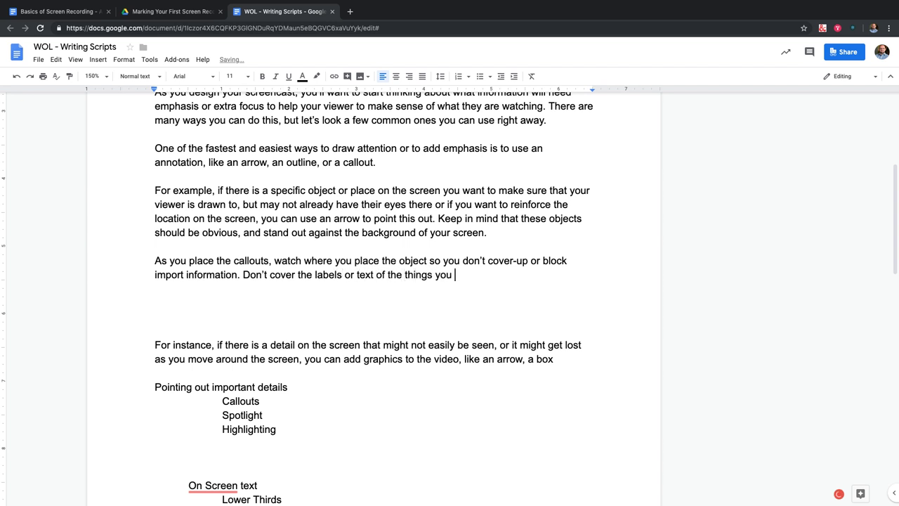
{"action": "type", "text": "are clicking or talking about"}
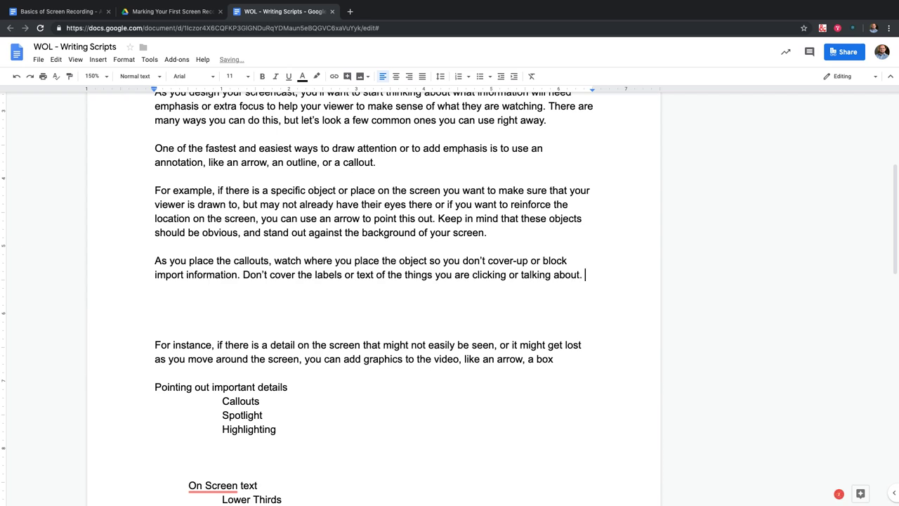
{"action": "type", "text": "."}
On a new line, type 'The idea is to clarify what your viewer is looking.'.
{"action": "scroll", "coordinate": [374, 298], "scroll_direction": "down", "scroll_amount": 1}
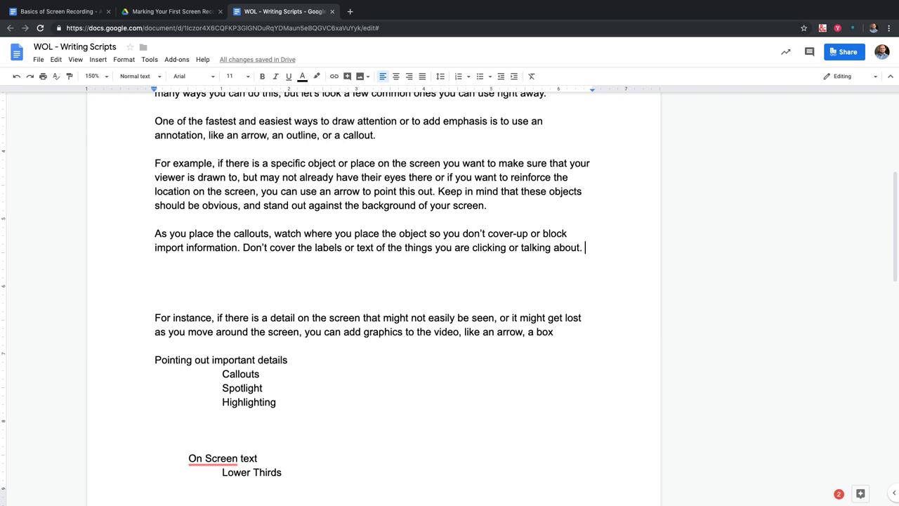
{"action": "key", "text": "Return"}
{"action": "type", "text": "The idea is "}
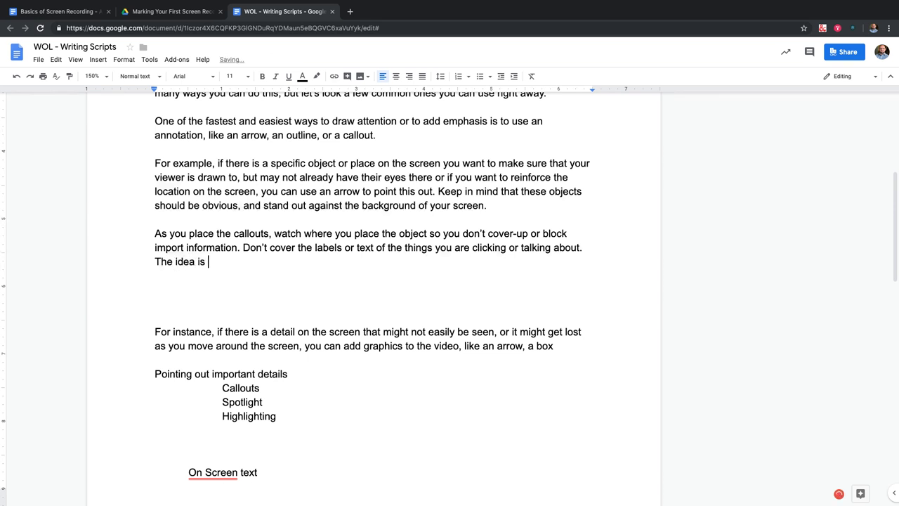
{"action": "type", "text": "to clarify wh"}
{"action": "type", "text": "at your viewe"}
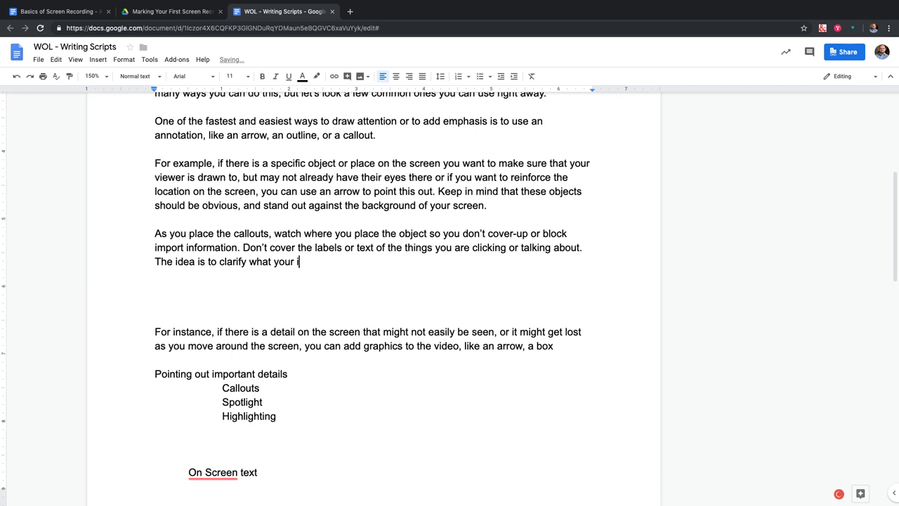
{"action": "type", "text": "r is looking, an"}
{"action": "key", "text": "BackSpace"}
{"action": "key", "text": "BackSpace"}
{"action": "key", "text": "BackSpace"}
{"action": "key", "text": "BackSpace"}
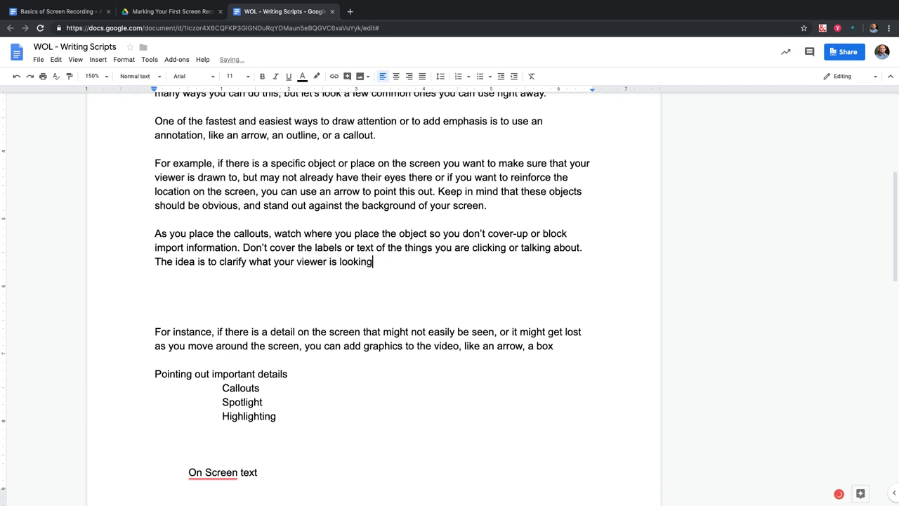
{"action": "type", "text": ", nad"}
{"action": "key", "text": "BackSpace"}
{"action": "key", "text": "BackSpace"}
{"action": "key", "text": "BackSpace"}
{"action": "key", "text": "BackSpace"}
{"action": "key", "text": "BackSpace"}
{"action": "type", "text": "."}
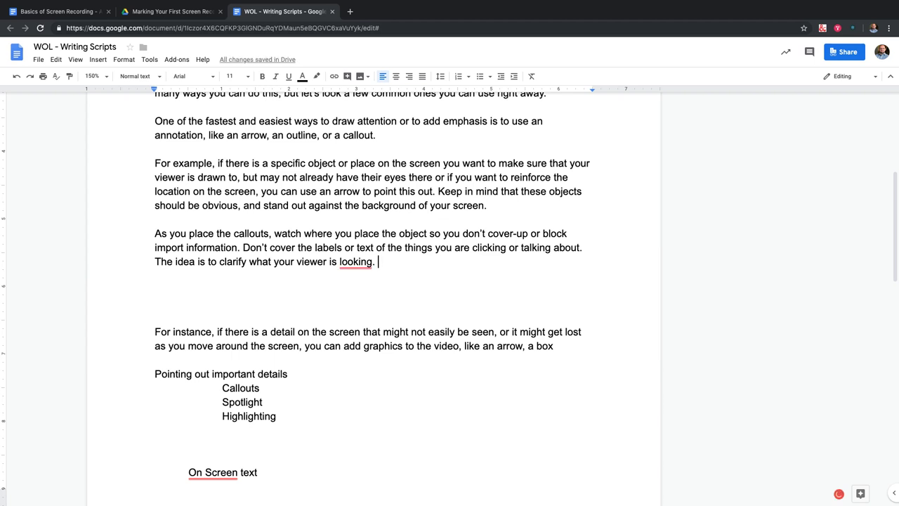
Reword it to 'is to look at, without adding more confusion.' and add a blank line.
{"action": "mouse_move", "coordinate": [355, 261]}
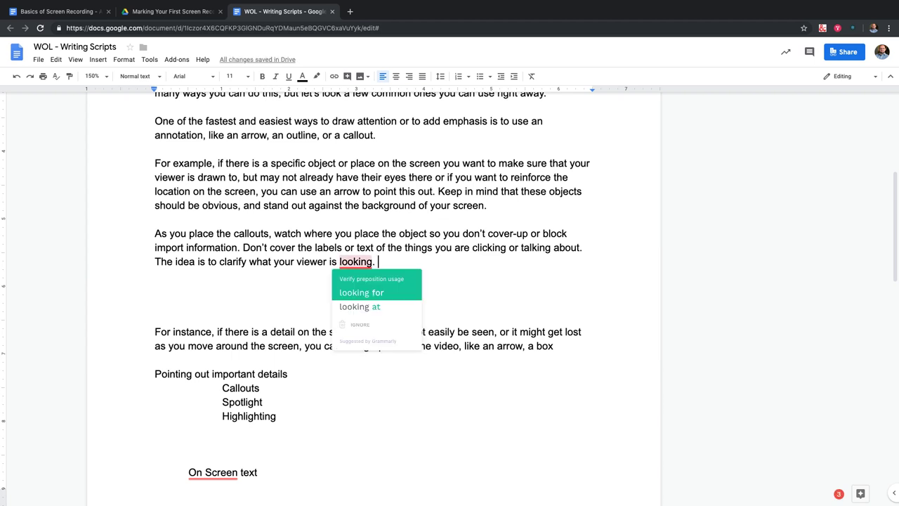
{"action": "left_click", "coordinate": [294, 261]}
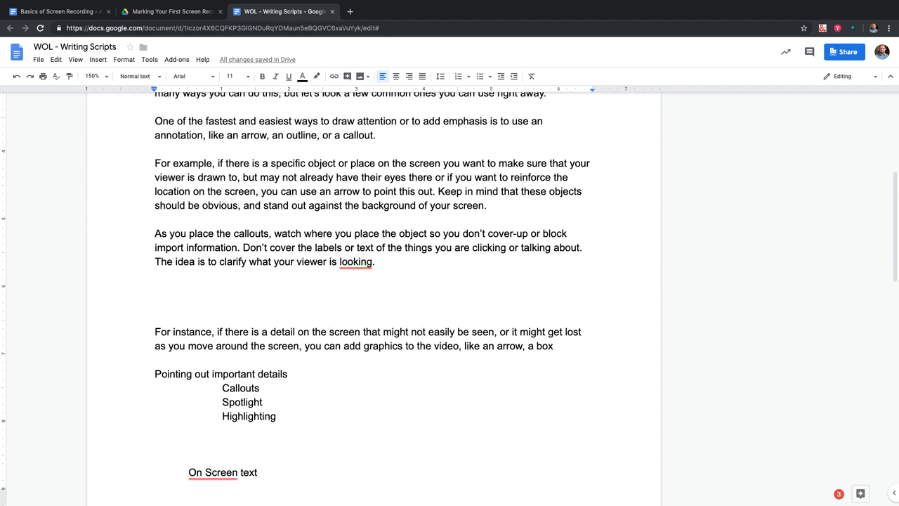
{"action": "left_click", "coordinate": [337, 262]}
{"action": "type", "text": "to"}
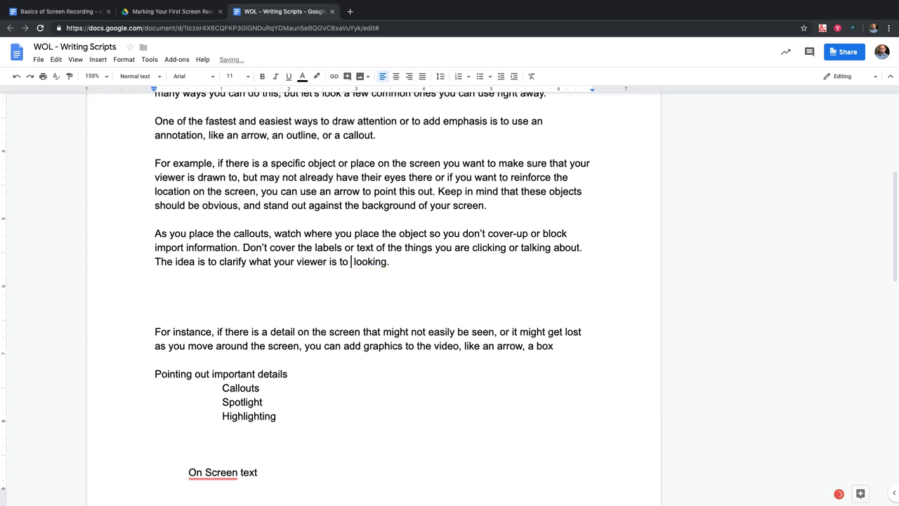
{"action": "left_click_drag", "start_coordinate": [371, 261], "coordinate": [662, 267]}
{"action": "key", "text": "BackSpace"}
{"action": "type", "text": "at, with o"}
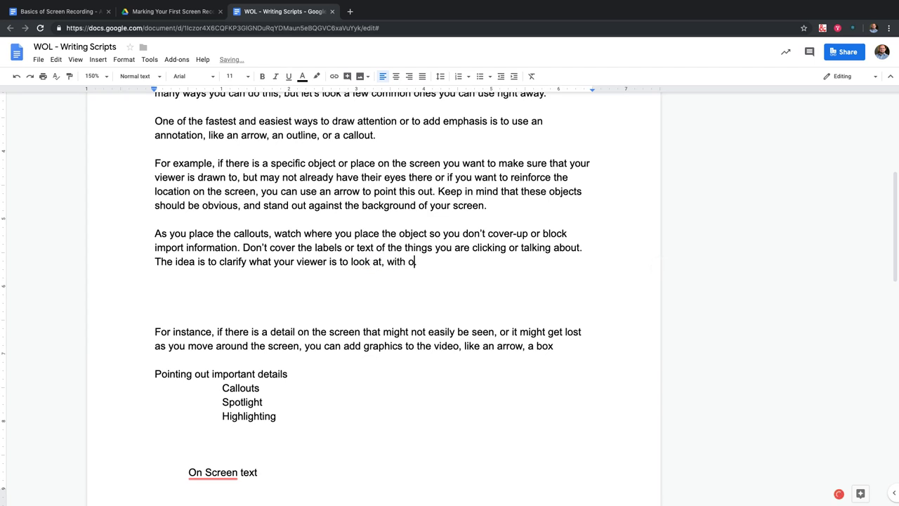
{"action": "key", "text": "BackSpace"}
{"action": "key", "text": "BackSpace"}
{"action": "type", "text": "out adding mov"}
{"action": "key", "text": "BackSpace"}
{"action": "type", "text": "re conf"}
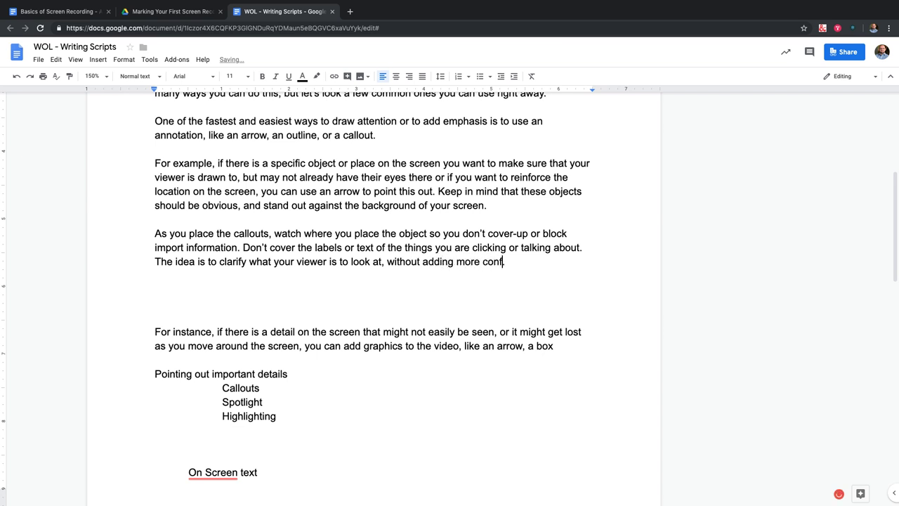
{"action": "type", "text": "usion."}
{"action": "key", "text": "Return"}
{"action": "key", "text": "Return"}
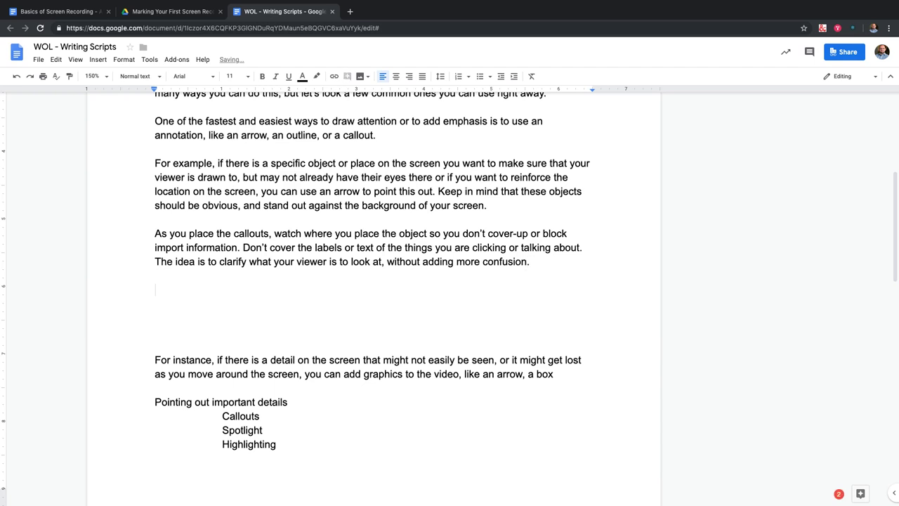
Type 'Another way to add empahis' on the empty line below the callout paragraph.
{"action": "scroll", "coordinate": [373, 281], "scroll_direction": "up", "scroll_amount": 2}
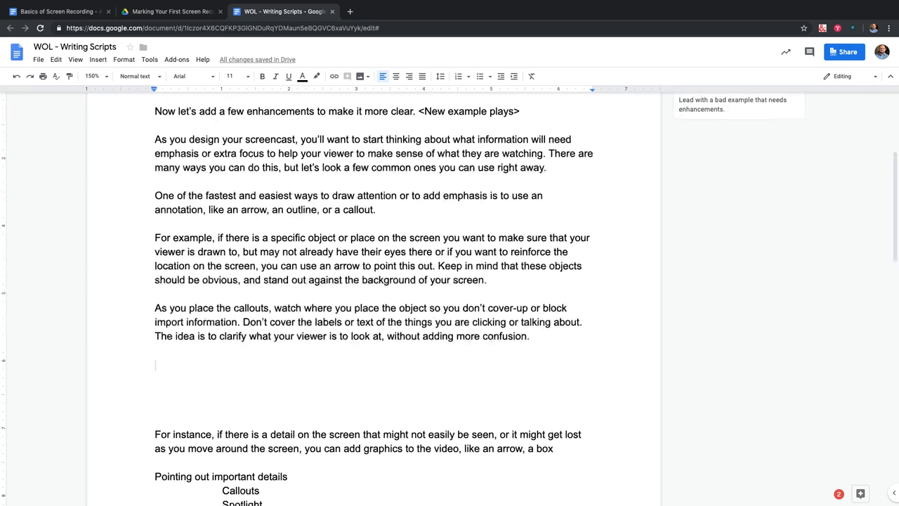
{"action": "scroll", "coordinate": [372, 295], "scroll_direction": "down", "scroll_amount": 2}
{"action": "type", "text": "Anoter"}
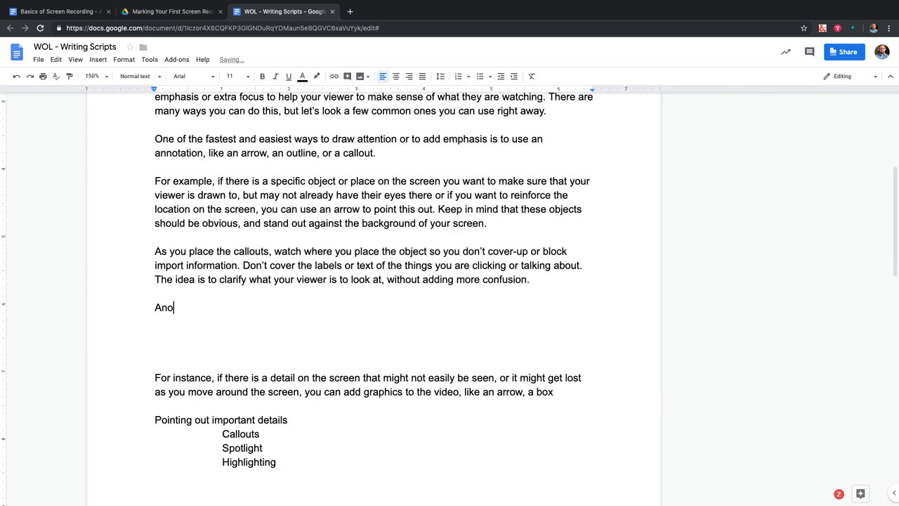
{"action": "key", "text": "BackSpace"}
{"action": "key", "text": "BackSpace"}
{"action": "key", "text": "BackSpace"}
{"action": "type", "text": "ther way to add e"}
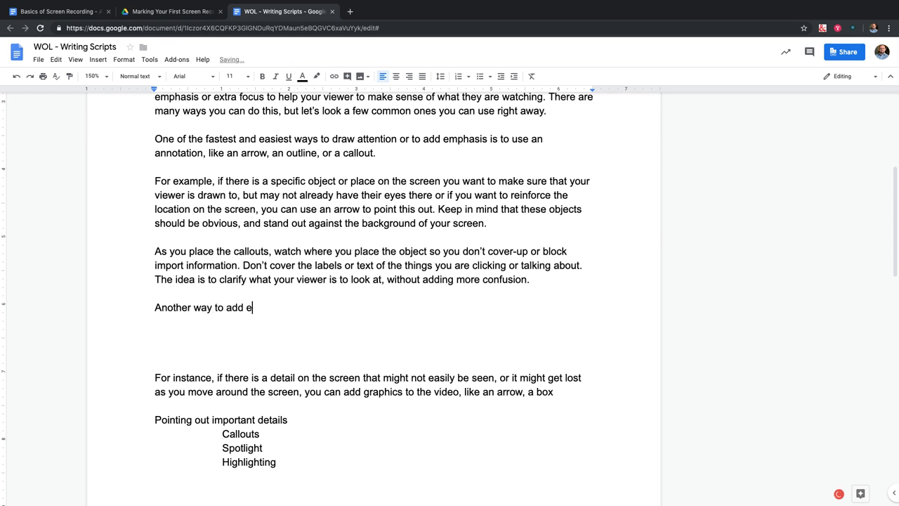
{"action": "type", "text": "mpahis"}
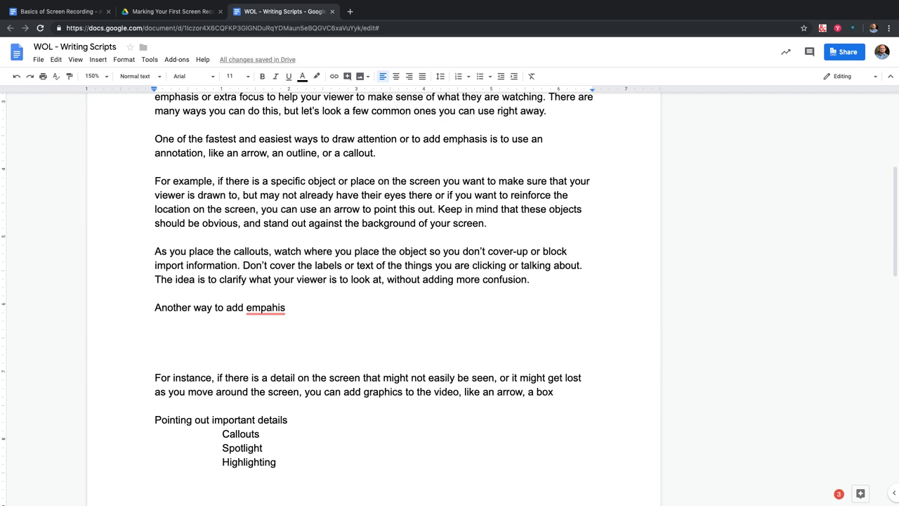
Scroll down through the list and back up to review it.
{"action": "scroll", "coordinate": [372, 295], "scroll_direction": "down", "scroll_amount": 5}
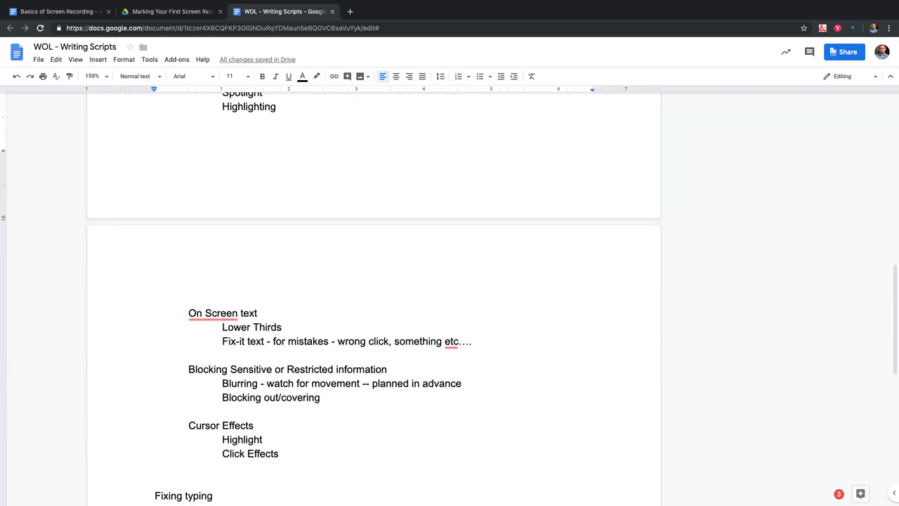
{"action": "scroll", "coordinate": [372, 295], "scroll_direction": "up", "scroll_amount": 1}
{"action": "left_click_drag", "start_coordinate": [228, 373], "coordinate": [299, 373]}
{"action": "left_click", "coordinate": [267, 415]}
{"action": "scroll", "coordinate": [267, 277], "scroll_direction": "down", "scroll_amount": 2}
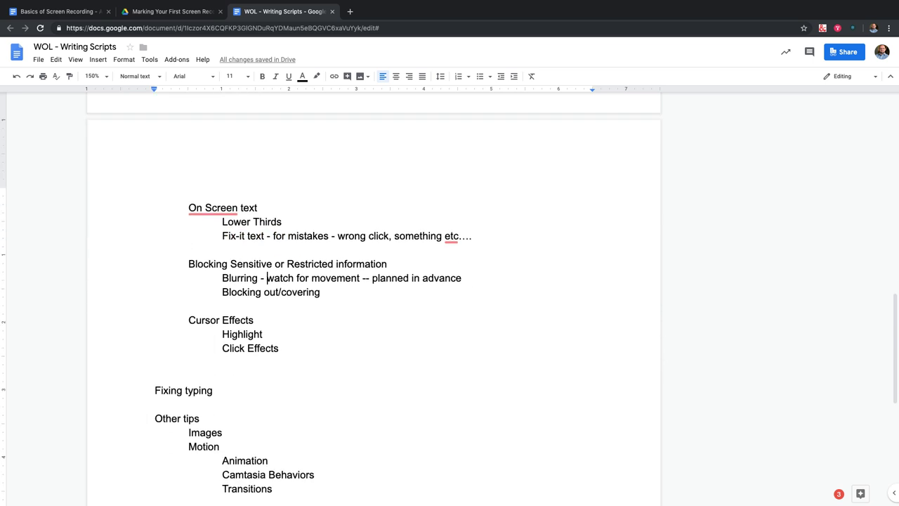
{"action": "scroll", "coordinate": [372, 295], "scroll_direction": "down", "scroll_amount": 3}
{"action": "scroll", "coordinate": [372, 295], "scroll_direction": "up", "scroll_amount": 2}
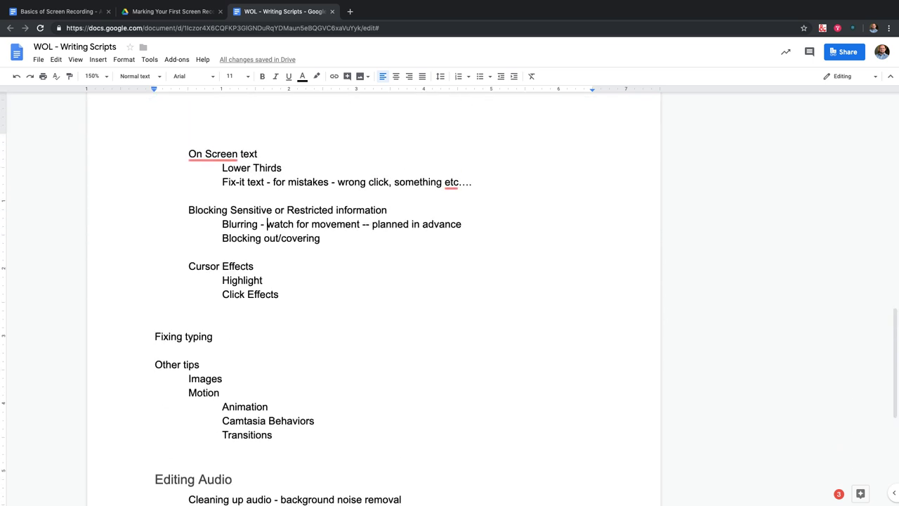
{"action": "scroll", "coordinate": [372, 295], "scroll_direction": "up", "scroll_amount": 4}
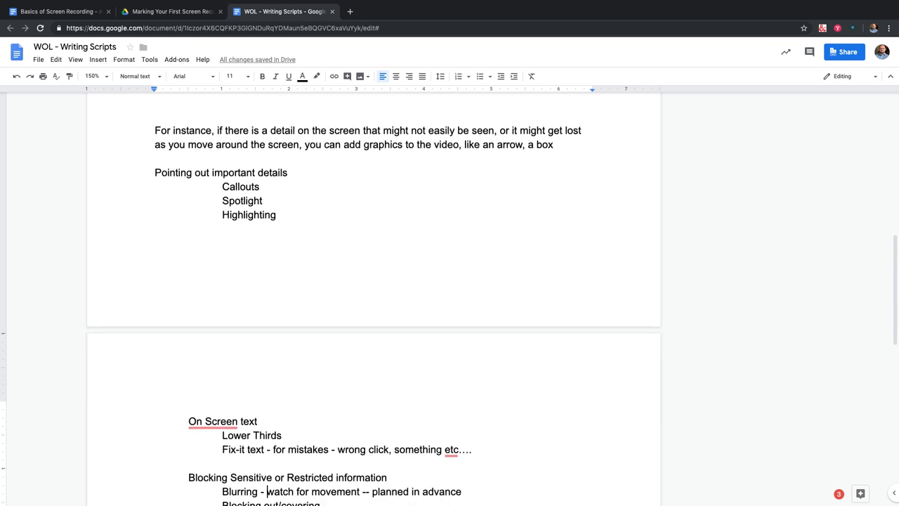
{"action": "scroll", "coordinate": [372, 316], "scroll_direction": "up", "scroll_amount": 1}
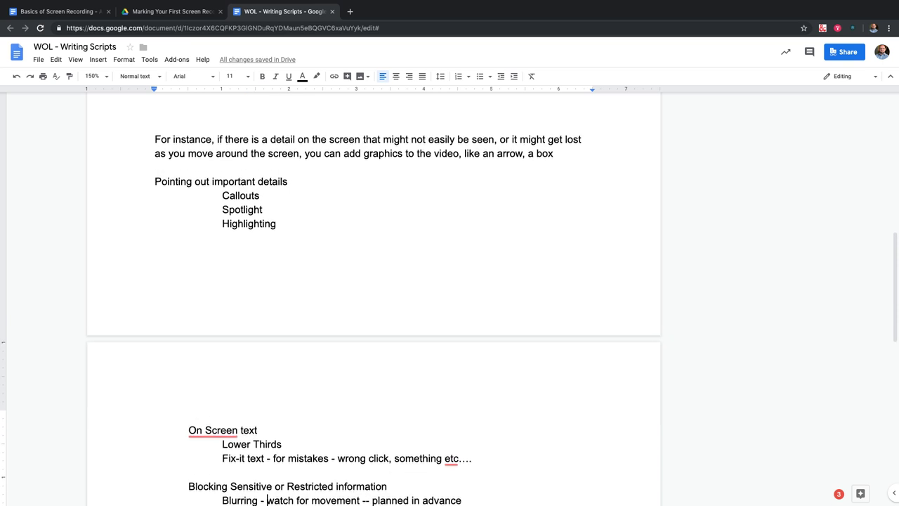
{"action": "scroll", "coordinate": [372, 316], "scroll_direction": "up", "scroll_amount": 2}
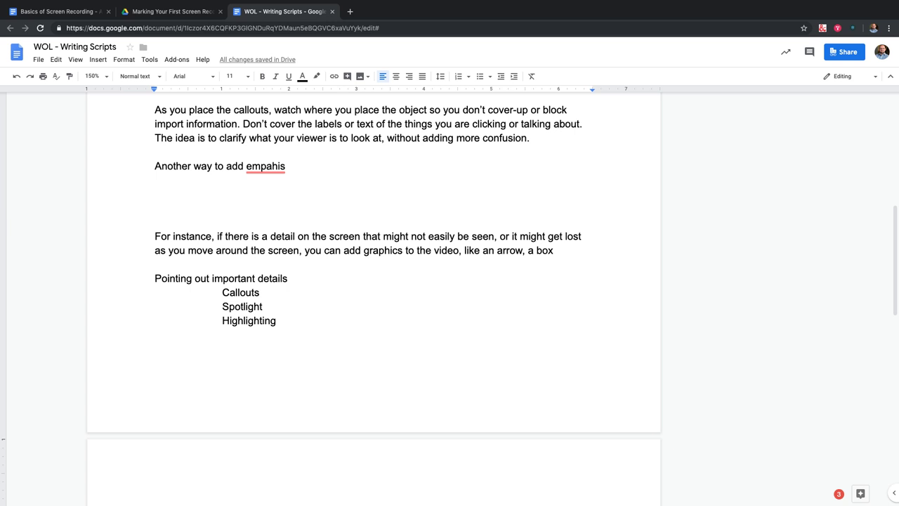
{"action": "scroll", "coordinate": [266, 210], "scroll_direction": "up", "scroll_amount": 1}
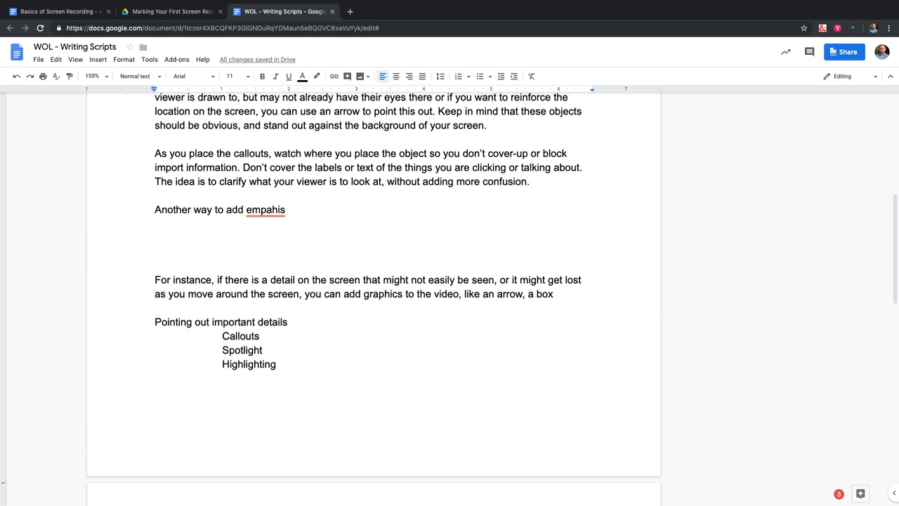
Bring up the Grammarly suggestion card for the underlined 'empahis'.
{"action": "mouse_move", "coordinate": [265, 209]}
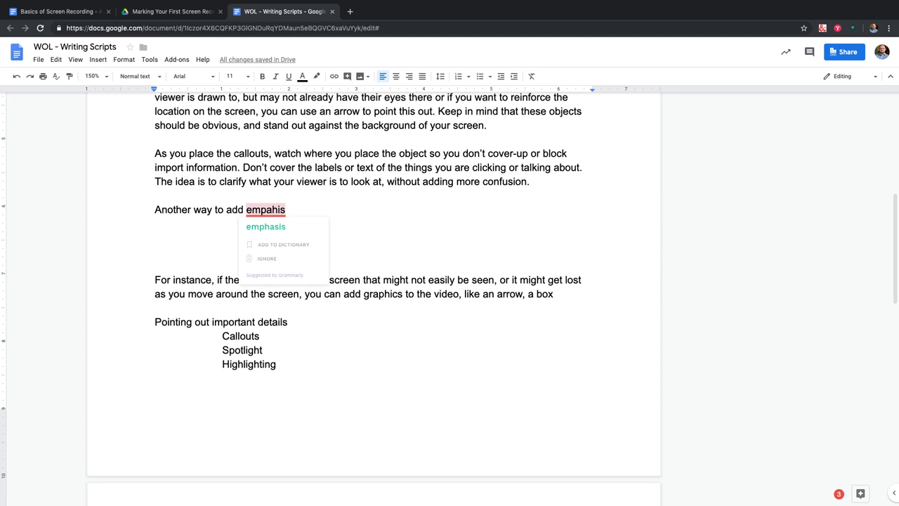
Correct to 'emphasis', add 'to your video, is', and insert indented 'Zooming' below Highlighting.
{"action": "left_click", "coordinate": [265, 227]}
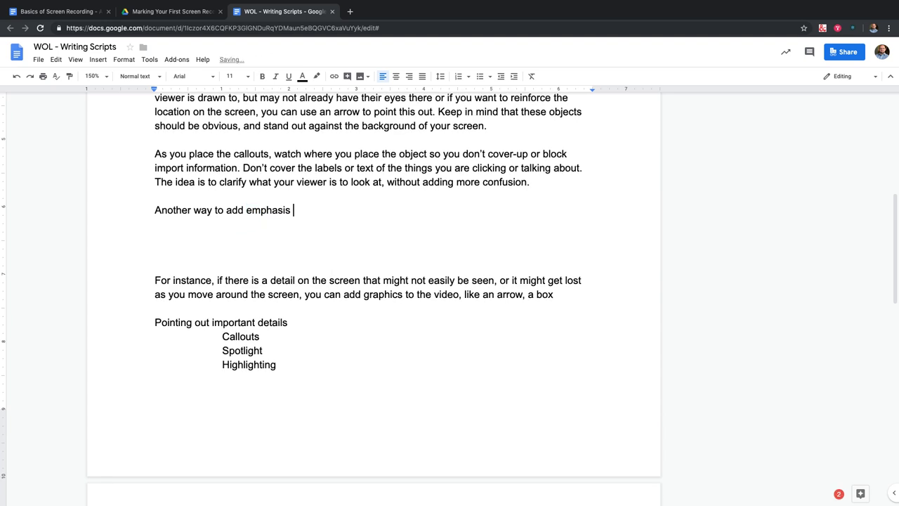
{"action": "type", "text": "to your video, is"}
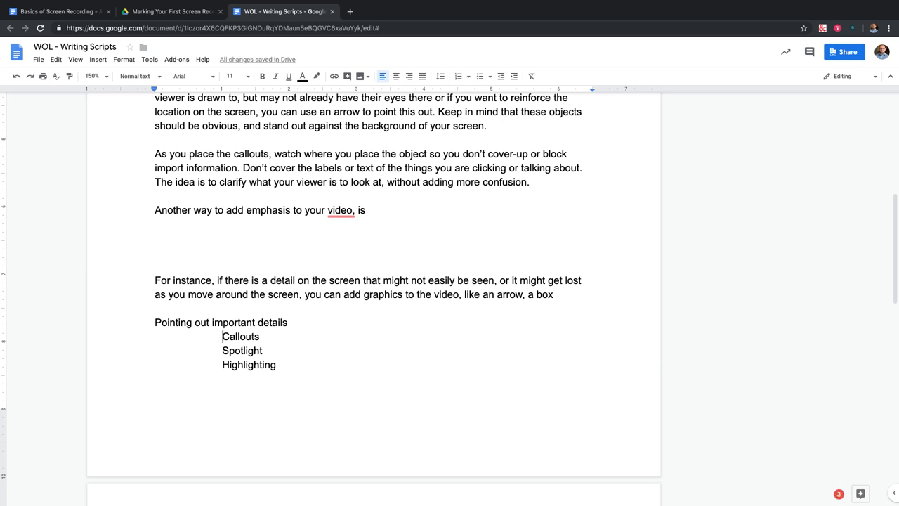
{"action": "left_click", "coordinate": [278, 365]}
{"action": "key", "text": "Return"}
{"action": "type", "text": "ZOo"}
{"action": "key", "text": "BackSpace"}
{"action": "key", "text": "BackSpace"}
{"action": "key", "text": "BackSpace"}
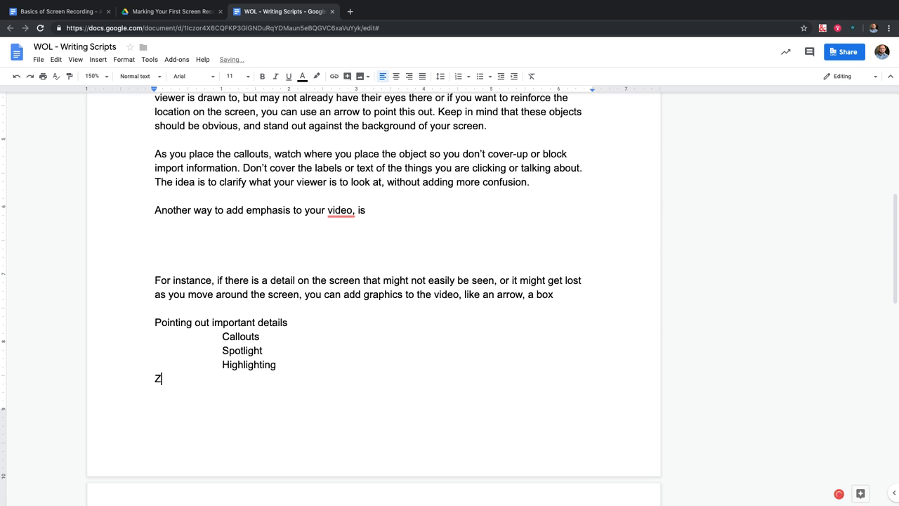
{"action": "key", "text": "Tab"}
{"action": "type", "text": "Zoom"}
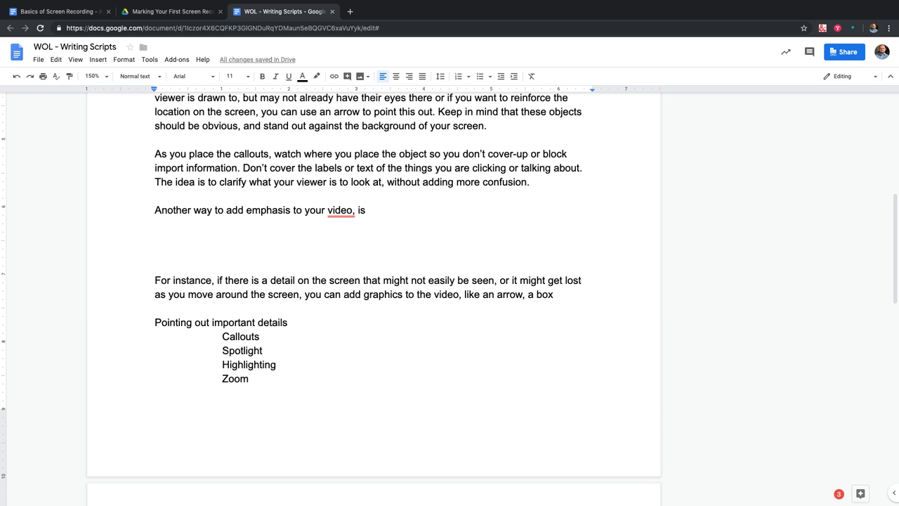
{"action": "type", "text": "ing"}
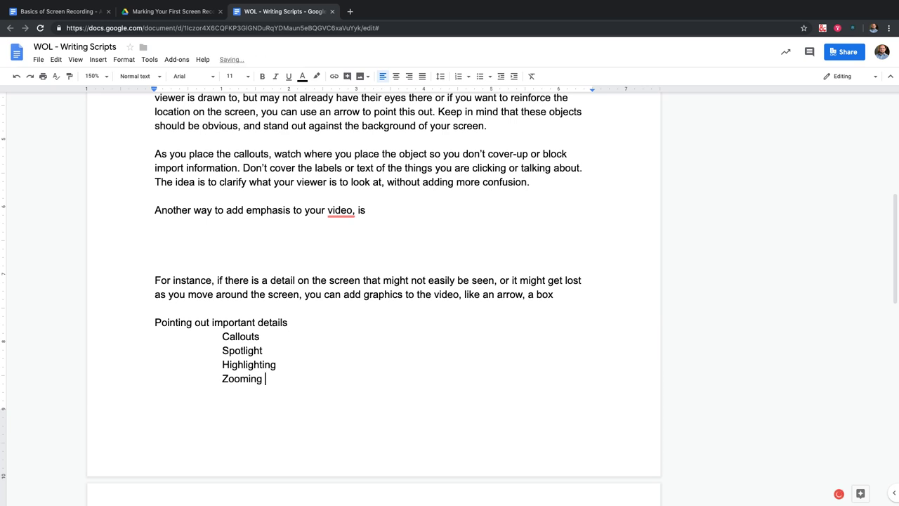
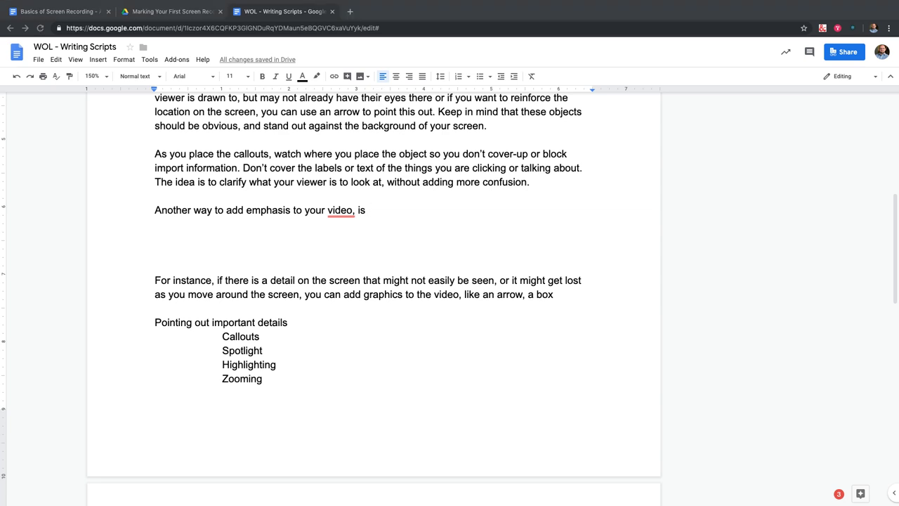
Add the lines 'Zoo,' and 'Spotlight' below the emphasis sentence.
{"action": "key", "text": "Up"}
{"action": "key", "text": "shift+Right"}
{"action": "key", "text": "Right"}
{"action": "key", "text": "End"}
{"action": "key", "text": "shift+Right"}
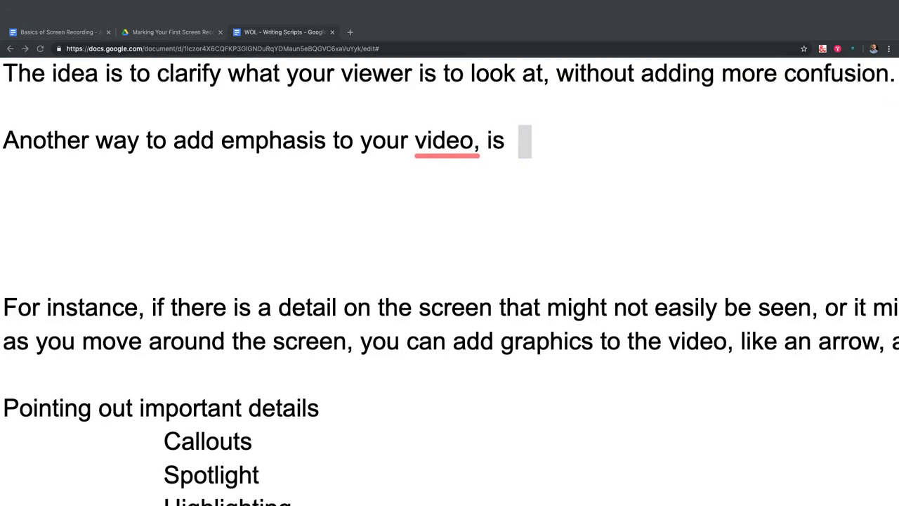
{"action": "scroll", "coordinate": [449, 281], "scroll_direction": "down", "scroll_amount": 1}
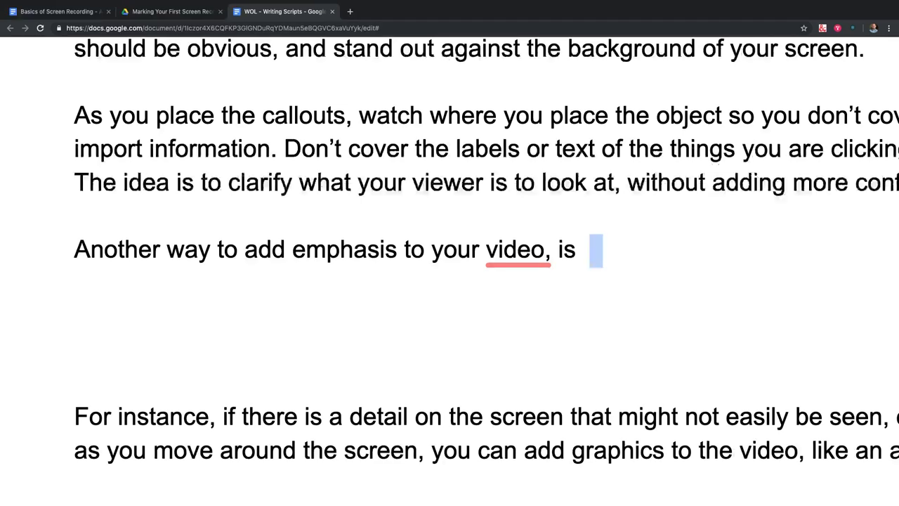
{"action": "left_click", "coordinate": [81, 238]}
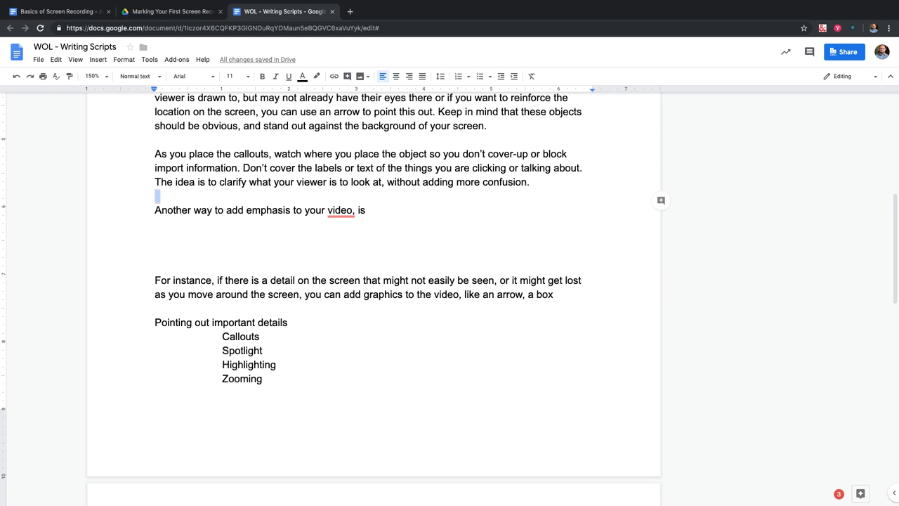
{"action": "left_click", "coordinate": [373, 210]}
{"action": "left_click", "coordinate": [155, 238]}
{"action": "type", "text": "Zooom"}
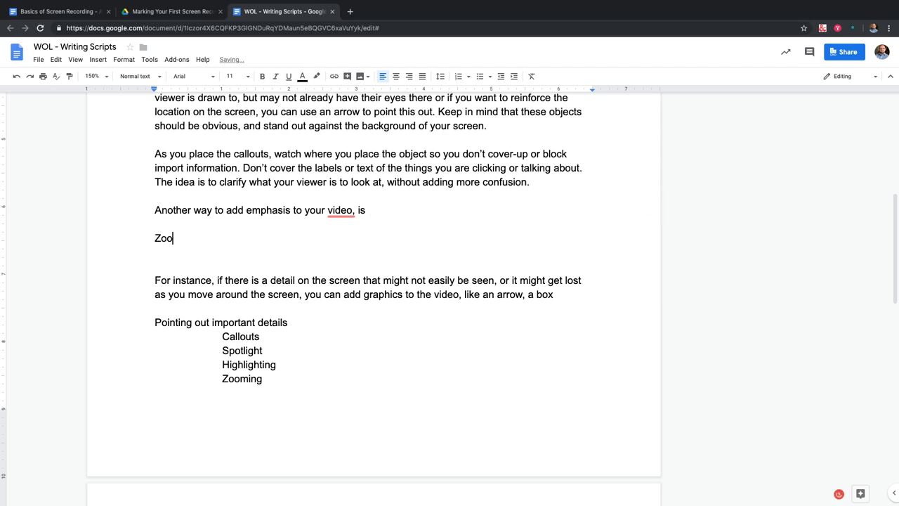
{"action": "key", "text": "BackSpace"}
{"action": "key", "text": "BackSpace"}
{"action": "type", "text": ","}
{"action": "key", "text": "Return"}
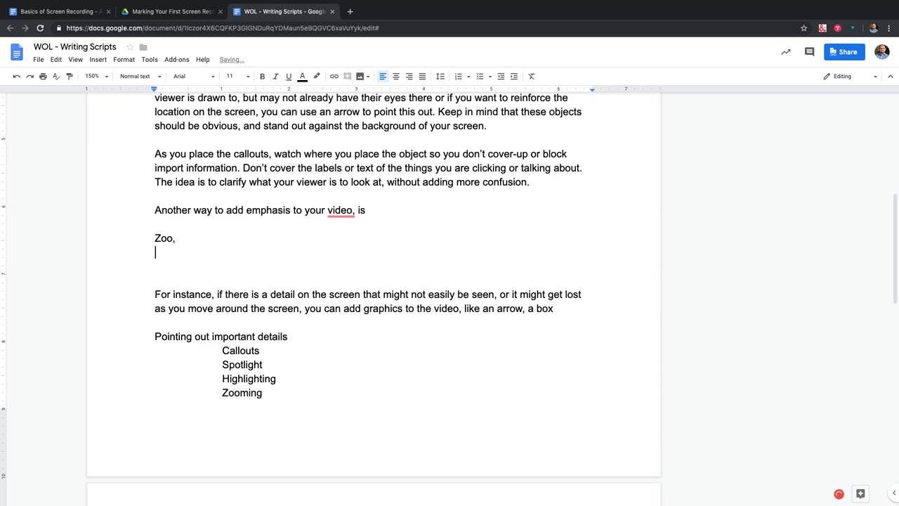
{"action": "type", "text": "Spotlight"}
Delete the Spotlight and Highlighting outline items above 'Pointing out important details'.
{"action": "left_click", "coordinate": [214, 337]}
{"action": "key", "text": "Up"}
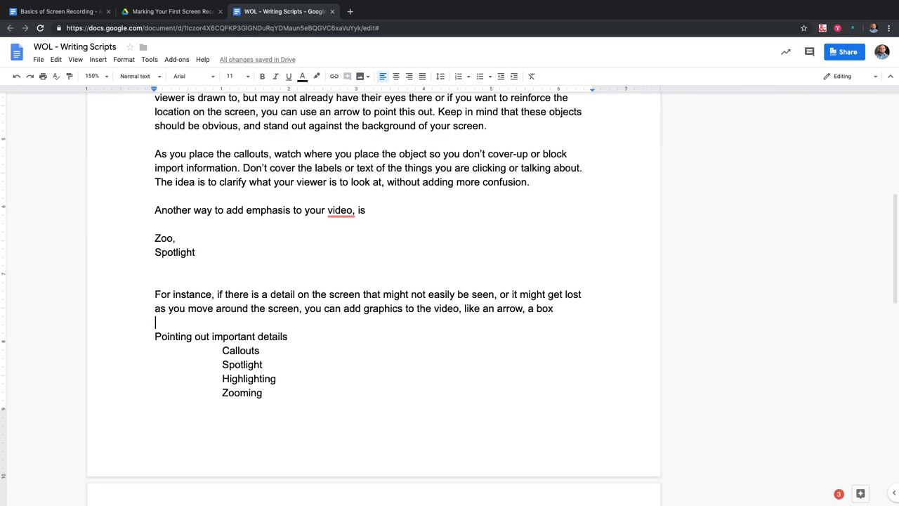
{"action": "left_click_drag", "start_coordinate": [222, 365], "coordinate": [276, 379]}
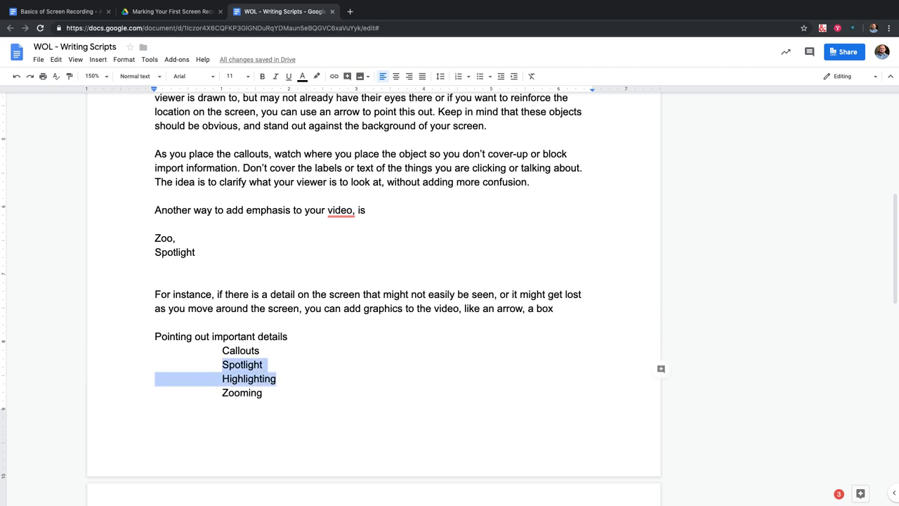
{"action": "key", "text": "BackSpace"}
{"action": "key", "text": "Up"}
{"action": "key", "text": "Up"}
{"action": "key", "text": "Up"}
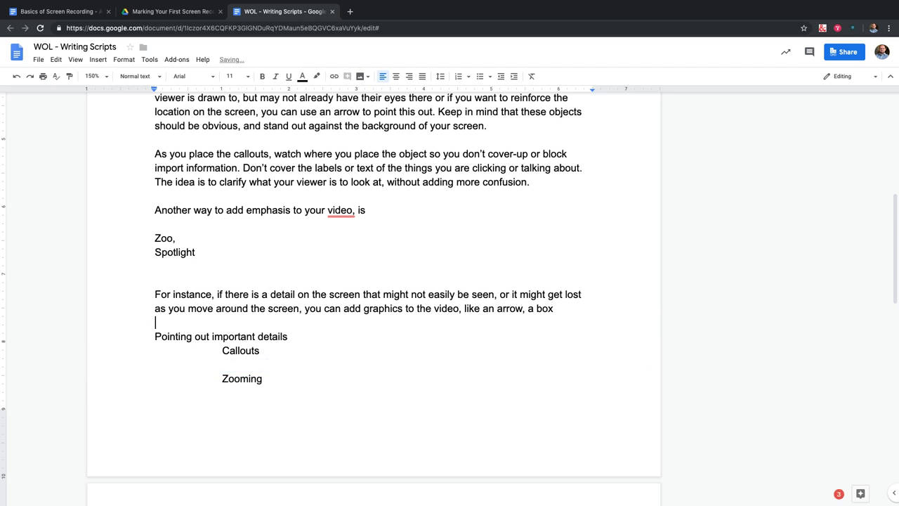
{"action": "key", "text": "Down"}
{"action": "key", "text": "Return"}
{"action": "key", "text": "Return"}
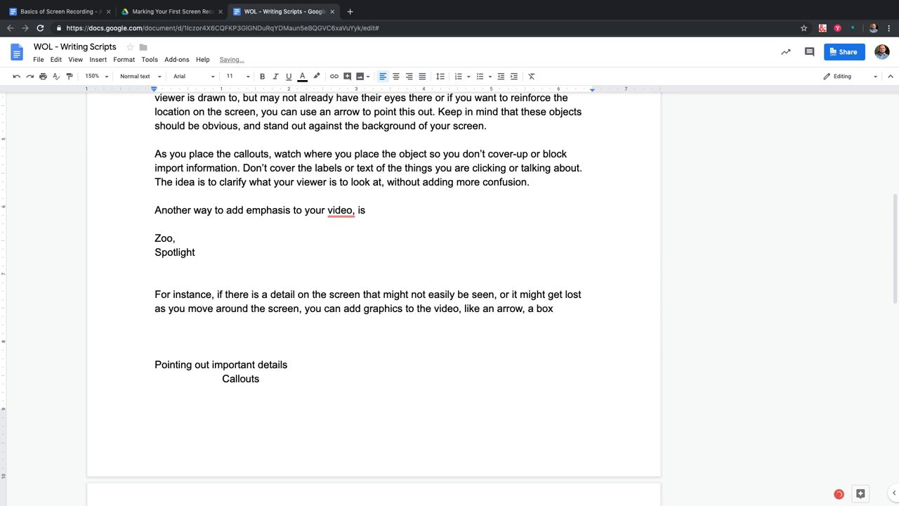
Cut the 'For instance' paragraph and correct 'Zoo' to 'Zoom'.
{"action": "key", "text": "shift+Up"}
{"action": "key", "text": "shift+Up"}
{"action": "key", "text": "shift+Down"}
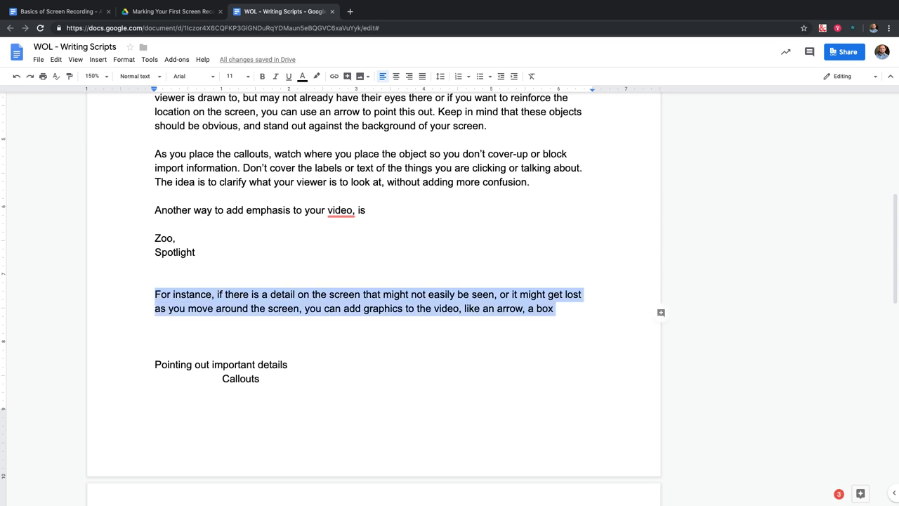
{"action": "key", "text": "ctrl+x"}
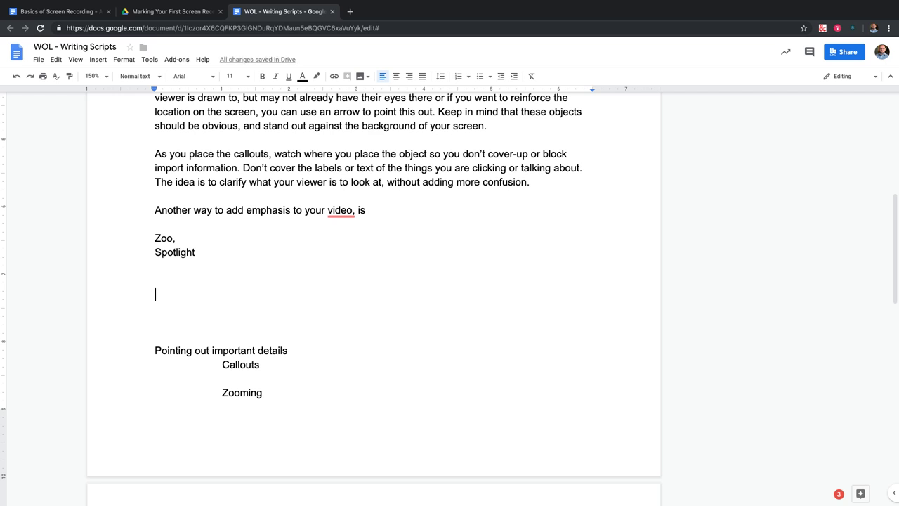
{"action": "left_click", "coordinate": [174, 238]}
{"action": "type", "text": "m"}
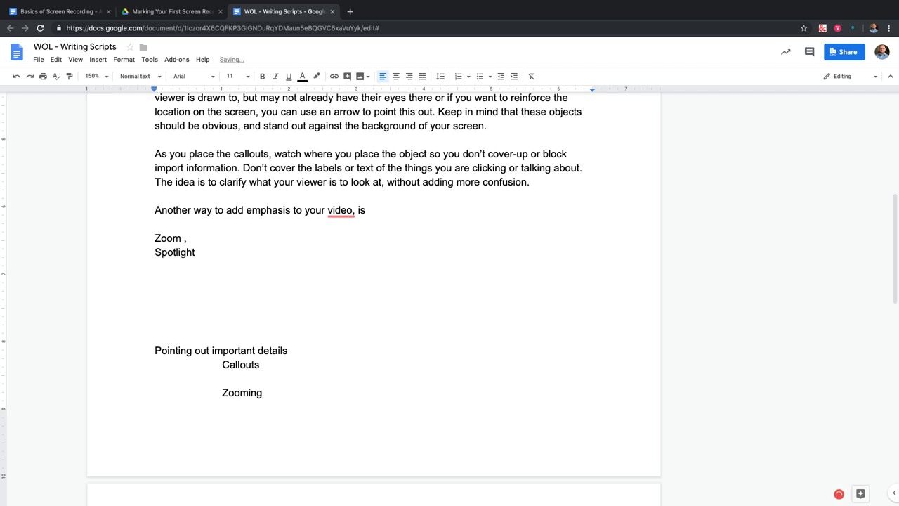
{"action": "left_click", "coordinate": [372, 209]}
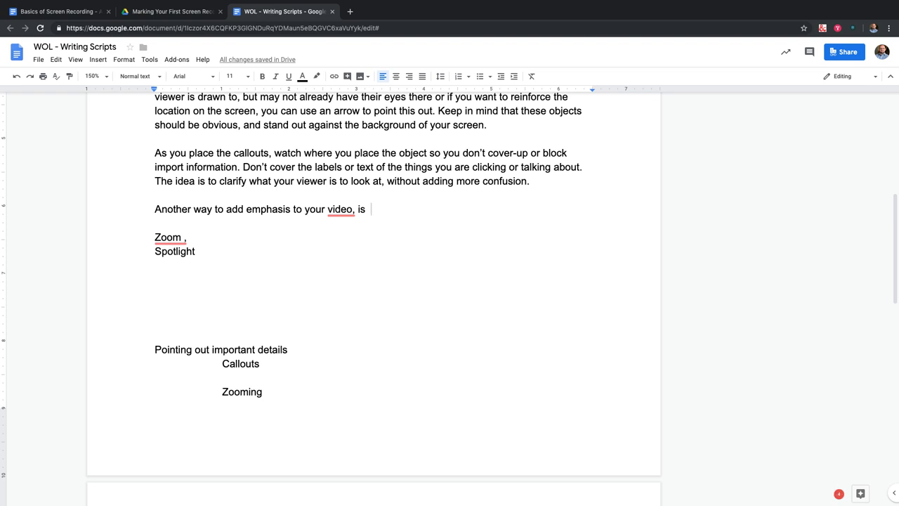
Delete the space and comma after 'Zoom' so the list reads Zoom, Spotlight.
{"action": "scroll", "coordinate": [450, 286], "scroll_direction": "up", "scroll_amount": 5}
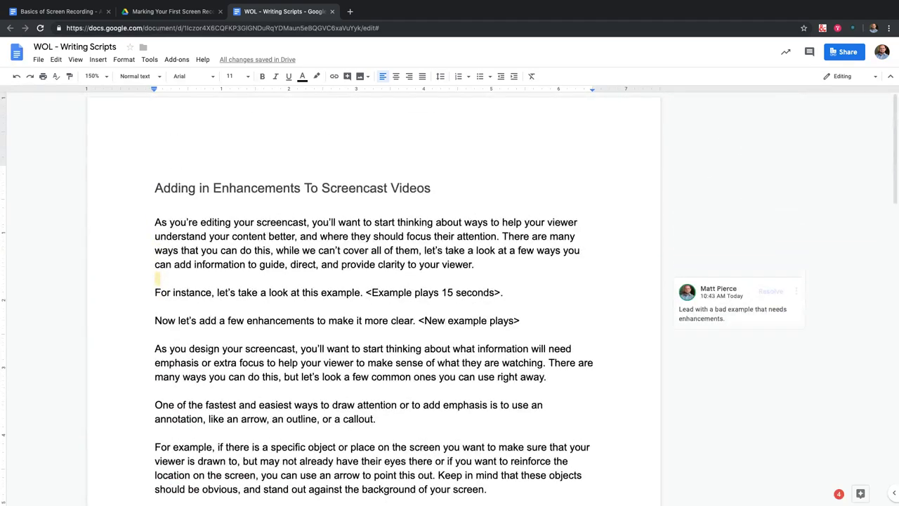
{"action": "scroll", "coordinate": [449, 295], "scroll_direction": "down", "scroll_amount": 3}
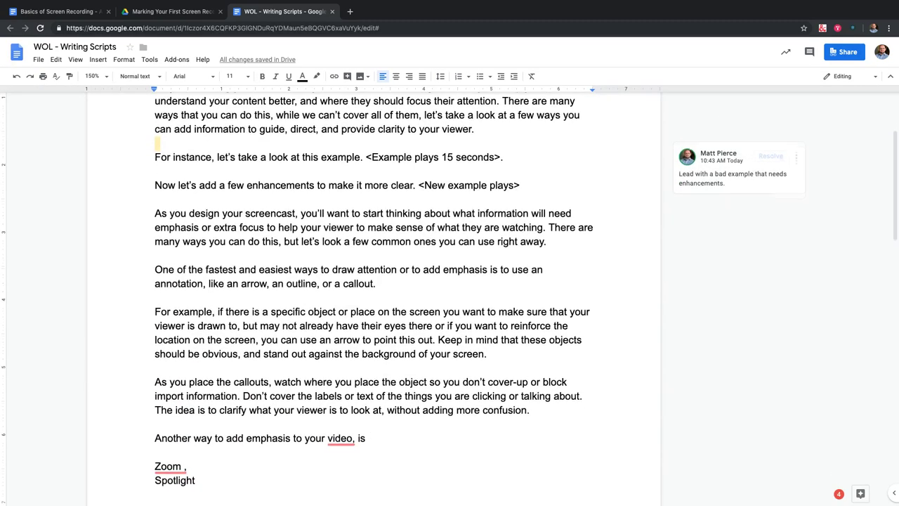
{"action": "scroll", "coordinate": [450, 295], "scroll_direction": "down", "scroll_amount": 4}
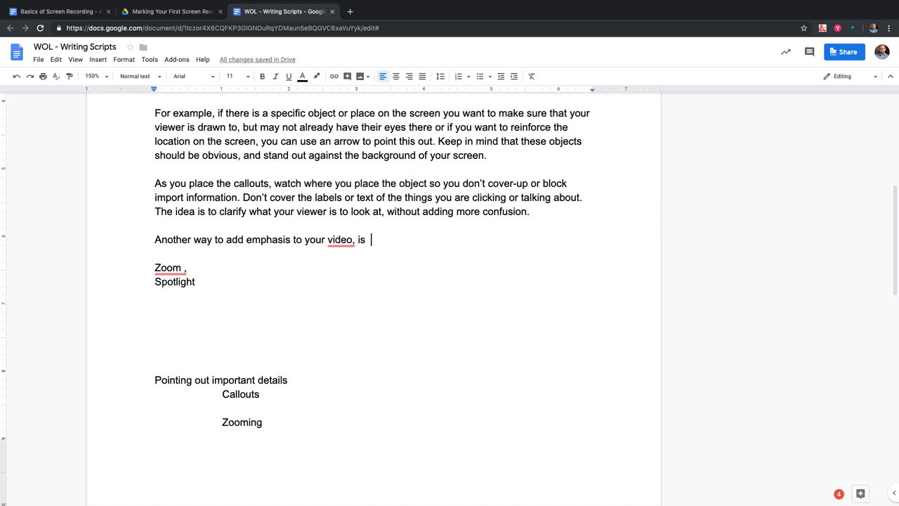
{"action": "scroll", "coordinate": [372, 295], "scroll_direction": "up", "scroll_amount": 3}
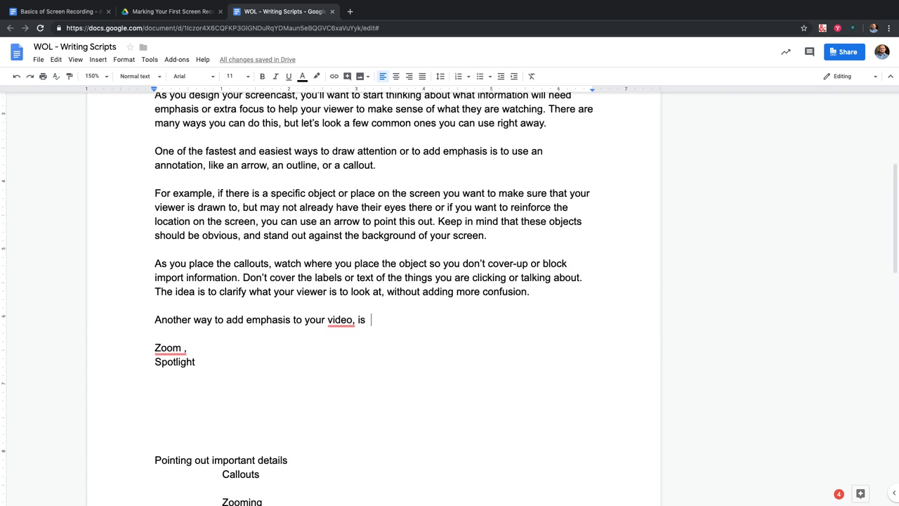
{"action": "scroll", "coordinate": [373, 298], "scroll_direction": "down", "scroll_amount": 2}
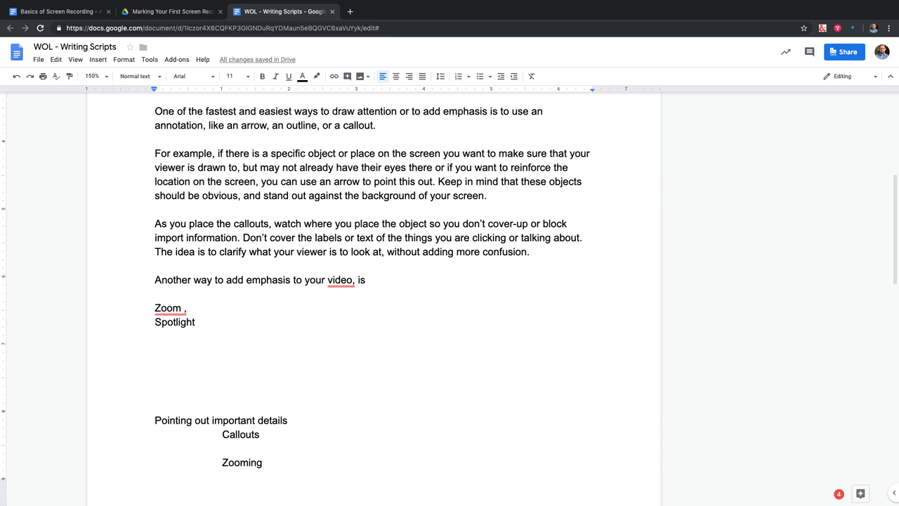
{"action": "key", "text": "BackSpace"}
{"action": "key", "text": "BackSpace"}
{"action": "key", "text": "Up"}
{"action": "key", "text": "Up"}
{"action": "key", "text": "End"}
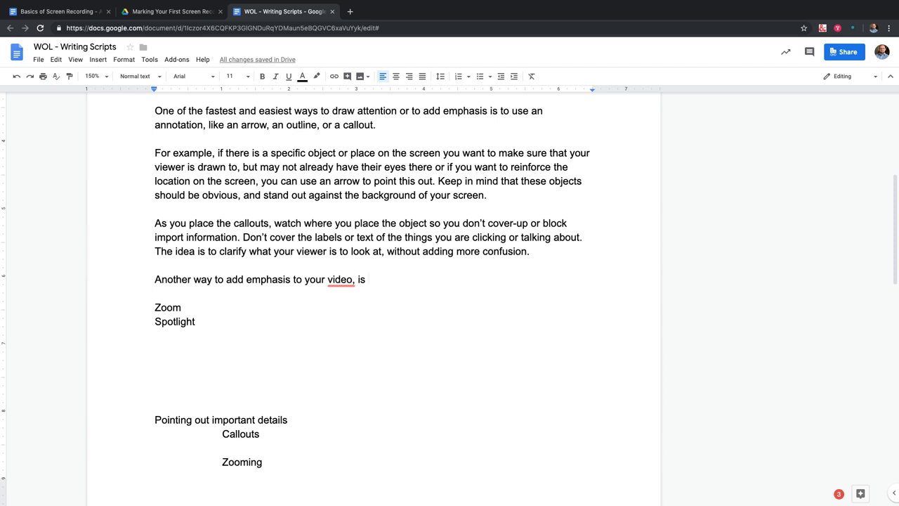
Rework the sentence ending after 'video' to read 'is to zoom in to change'.
{"action": "key", "text": "shift+Left"}
{"action": "key", "text": "shift+Left"}
{"action": "key", "text": "shift+Left"}
{"action": "key", "text": "shift+Left"}
{"action": "key", "text": "shift+Left"}
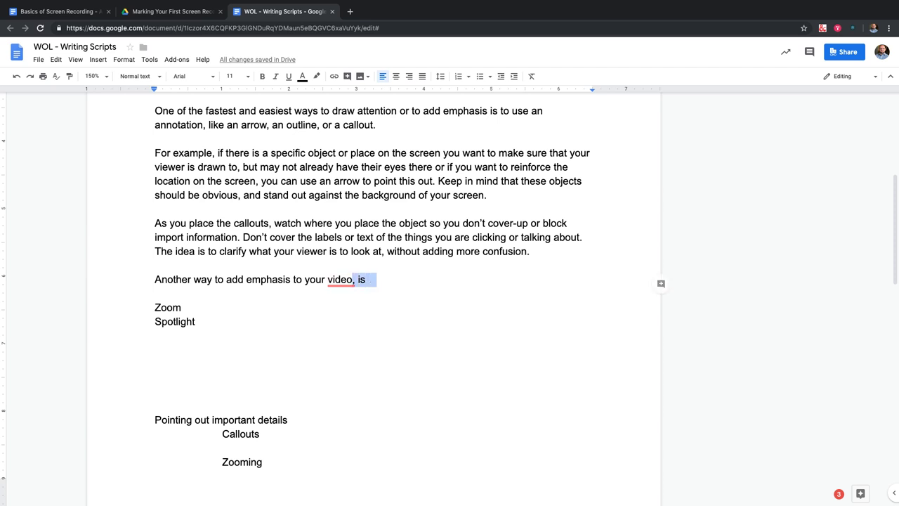
{"action": "key", "text": "BackSpace"}
{"action": "type", "text": "is to"}
{"action": "key", "text": "BackSpace"}
{"action": "key", "text": "BackSpace"}
{"action": "key", "text": "BackSpace"}
{"action": "key", "text": "BackSpace"}
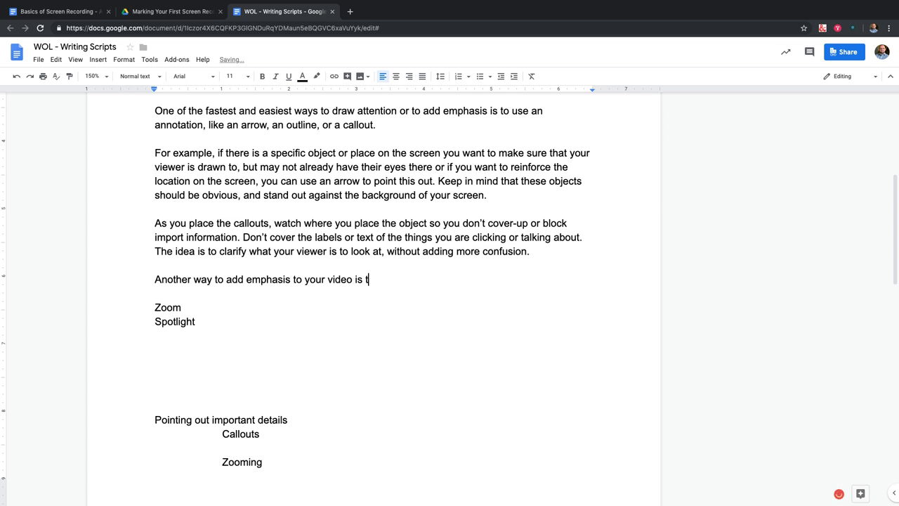
{"action": "type", "text": "zooming"}
{"action": "key", "text": "BackSpace"}
{"action": "key", "text": "BackSpace"}
{"action": "key", "text": "BackSpace"}
{"action": "type", "text": "in to a"}
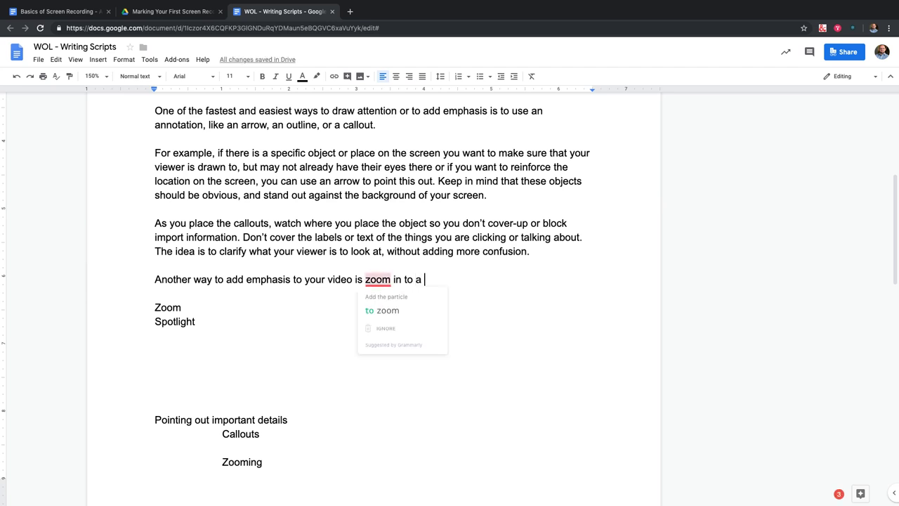
{"action": "left_click", "coordinate": [364, 280]}
{"action": "type", "text": "to"}
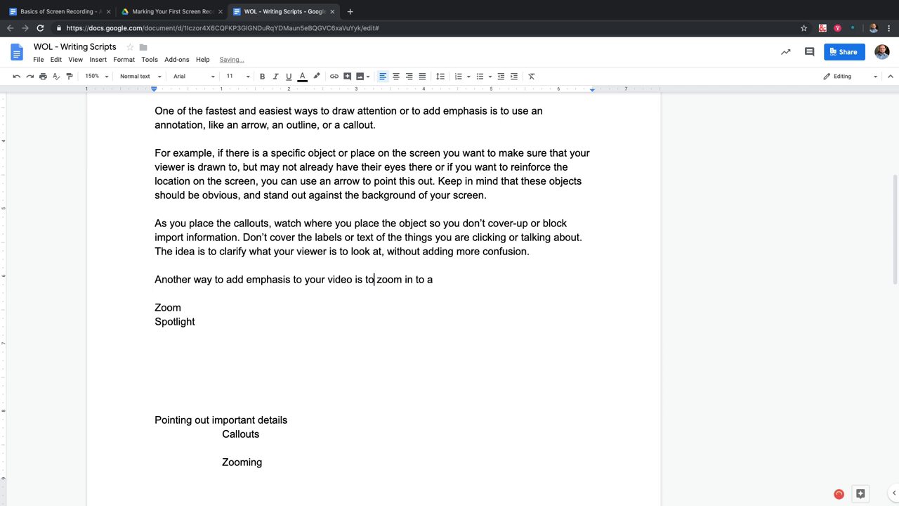
{"action": "left_click", "coordinate": [436, 280]}
{"action": "type", "text": "focus attention"}
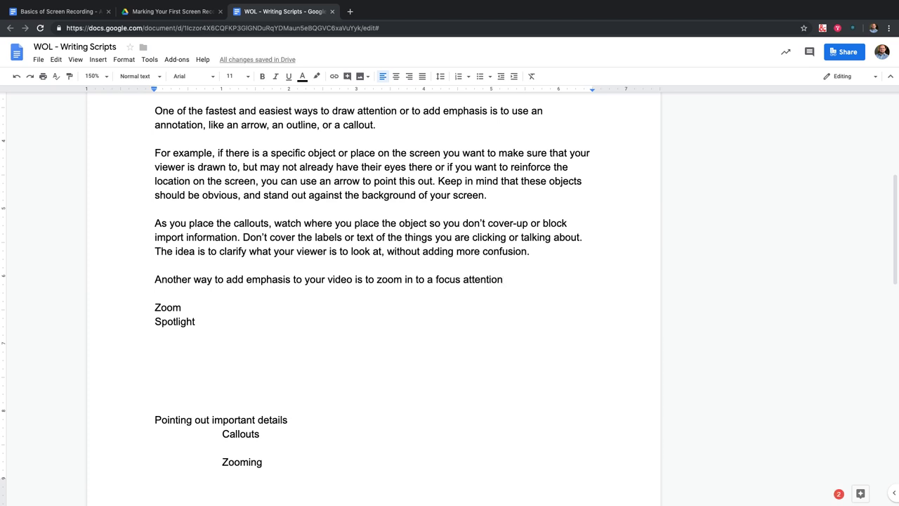
{"action": "key", "text": "BackSpace"}
{"action": "key", "text": "BackSpace"}
{"action": "key", "text": "BackSpace"}
{"action": "key", "text": "BackSpace"}
{"action": "key", "text": "BackSpace"}
{"action": "key", "text": "BackSpace"}
{"action": "key", "text": "BackSpace"}
{"action": "key", "text": "BackSpace"}
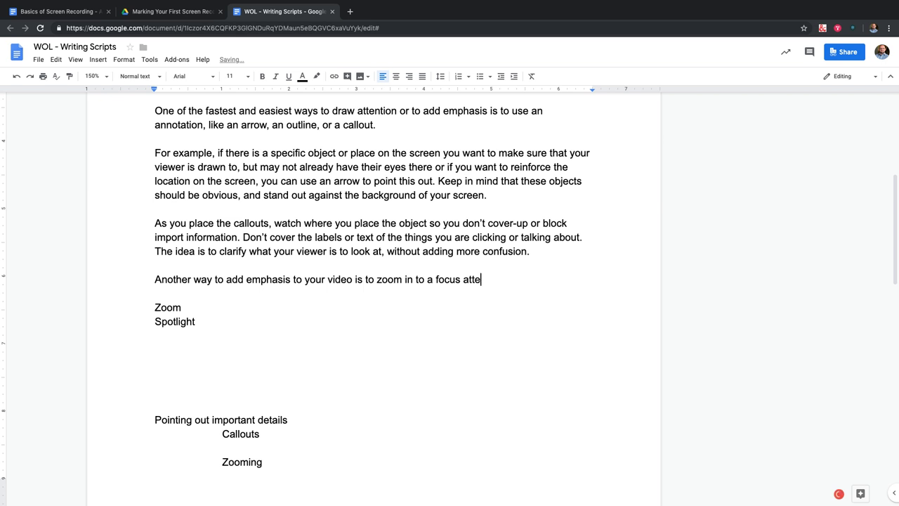
{"action": "key", "text": "BackSpace"}
{"action": "key", "text": "BackSpace"}
{"action": "key", "text": "BackSpace"}
{"action": "key", "text": "BackSpace"}
{"action": "key", "text": "BackSpace"}
{"action": "key", "text": "BackSpace"}
{"action": "key", "text": "BackSpace"}
{"action": "key", "text": "BackSpace"}
{"action": "key", "text": "BackSpace"}
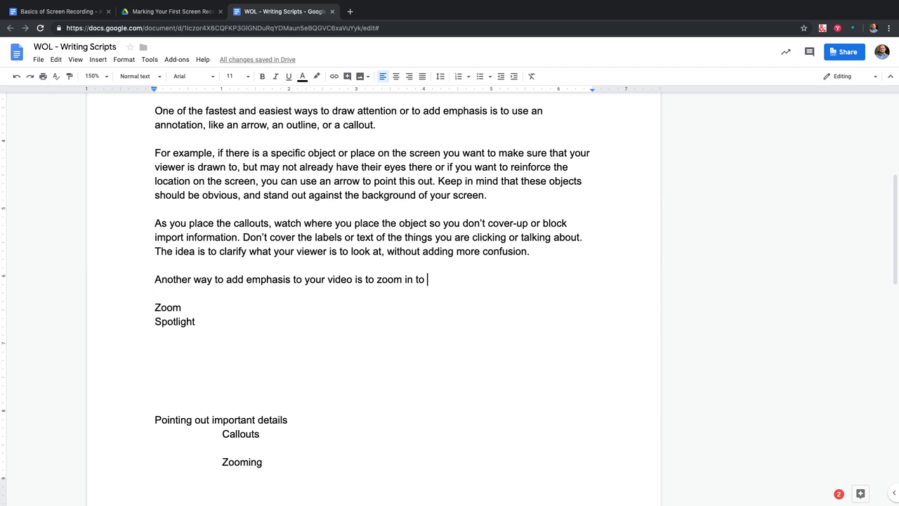
{"action": "type", "text": "sho"}
{"action": "key", "text": "BackSpace"}
{"action": "key", "text": "BackSpace"}
{"action": "key", "text": "BackSpace"}
{"action": "type", "text": "change "}
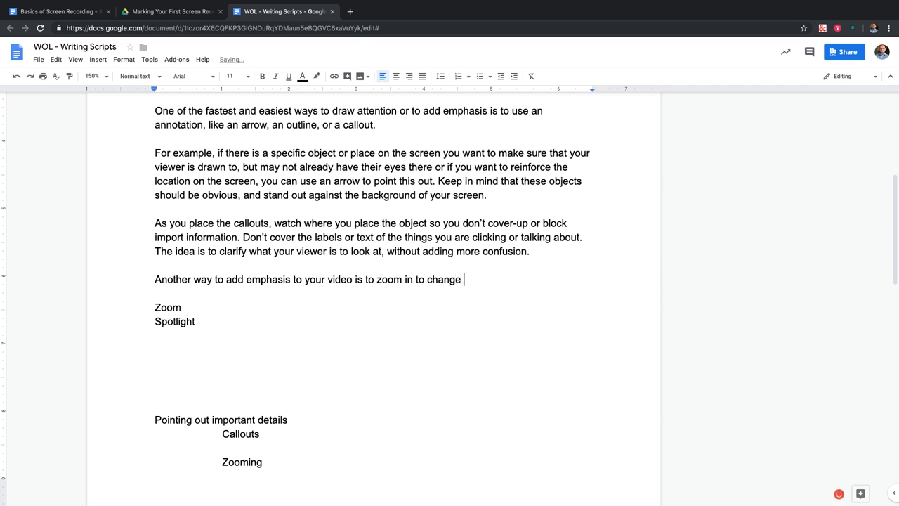
{"action": "type", "text": "t"}
{"action": "key", "text": "BackSpace"}
Insert 'on a portion of your video' and replace 'change' with 'isolate what your viewer'.
{"action": "left_click", "coordinate": [413, 279]}
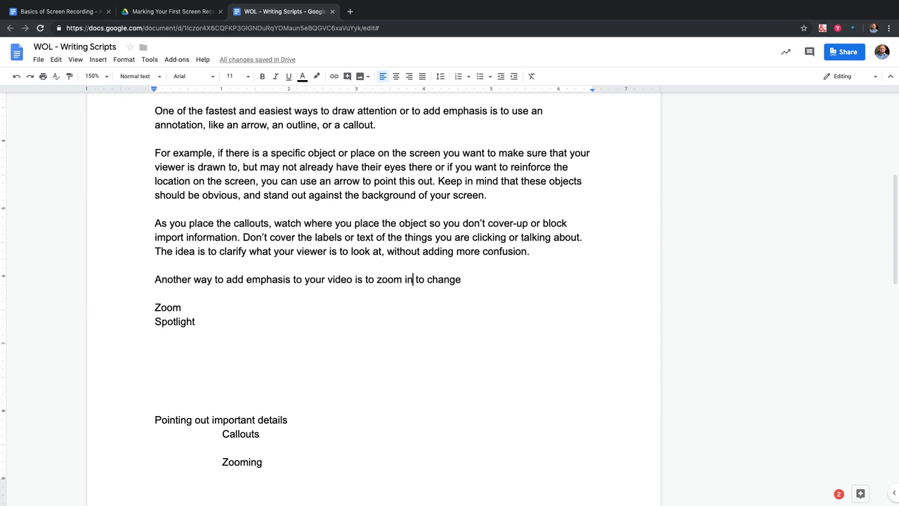
{"action": "type", "text": "on a "}
{"action": "type", "text": "portion of your v"}
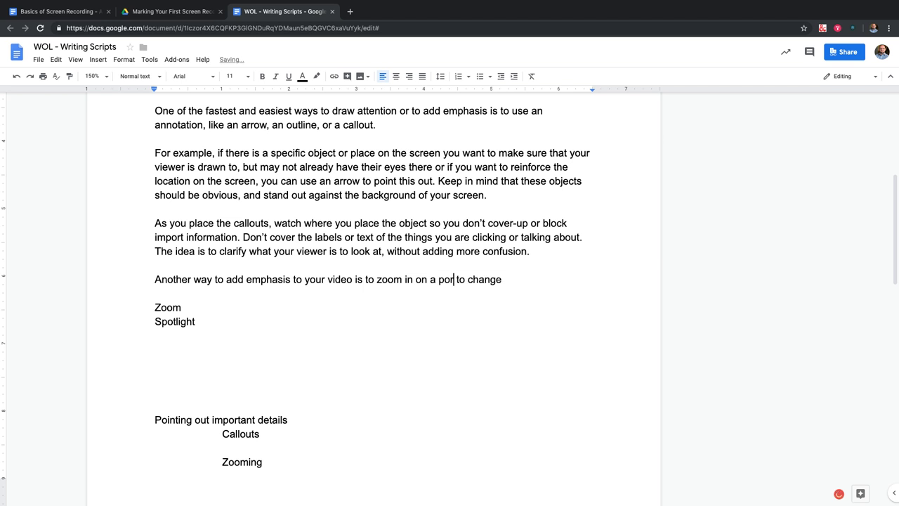
{"action": "type", "text": "ideo"}
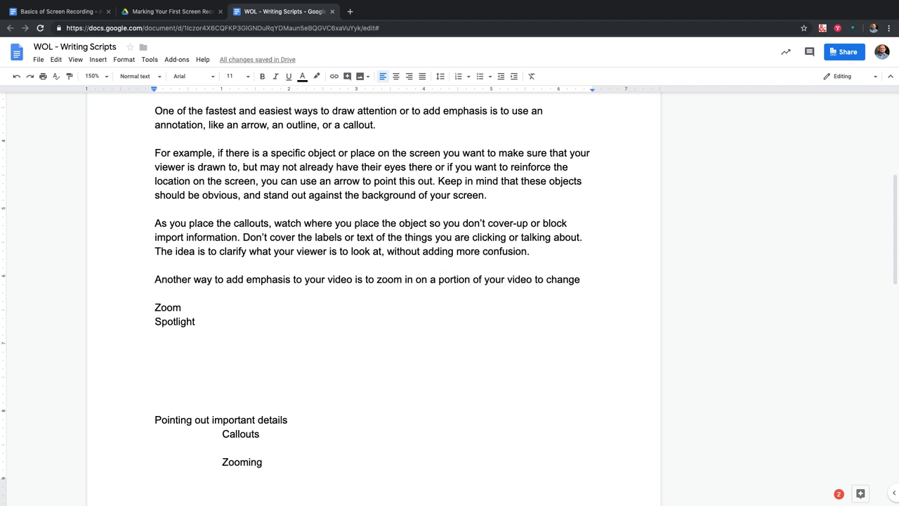
{"action": "key", "text": "shift+Right"}
{"action": "key", "text": "shift+Right"}
{"action": "key", "text": "shift+Right"}
{"action": "key", "text": "shift+Right"}
{"action": "key", "text": "shift+Right"}
{"action": "key", "text": "shift+Right"}
{"action": "key", "text": "Left"}
{"action": "key", "text": "Right"}
{"action": "key", "text": "End"}
{"action": "key", "text": "shift+Left"}
{"action": "key", "text": "shift+Left"}
{"action": "key", "text": "shift+Left"}
{"action": "key", "text": "shift+Left"}
{"action": "key", "text": "shift+Left"}
{"action": "key", "text": "shift+Left"}
{"action": "key", "text": "shift+Left"}
{"action": "type", "text": "iso"}
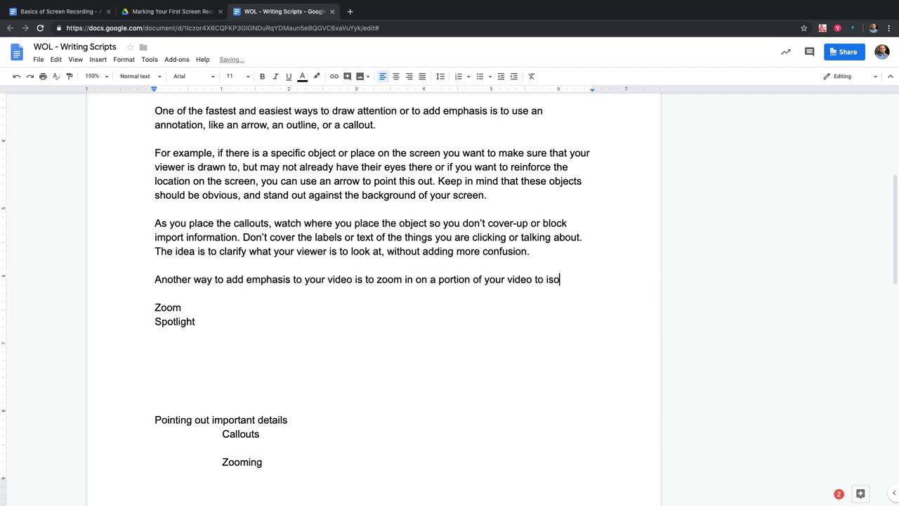
{"action": "type", "text": "late what your viwe"}
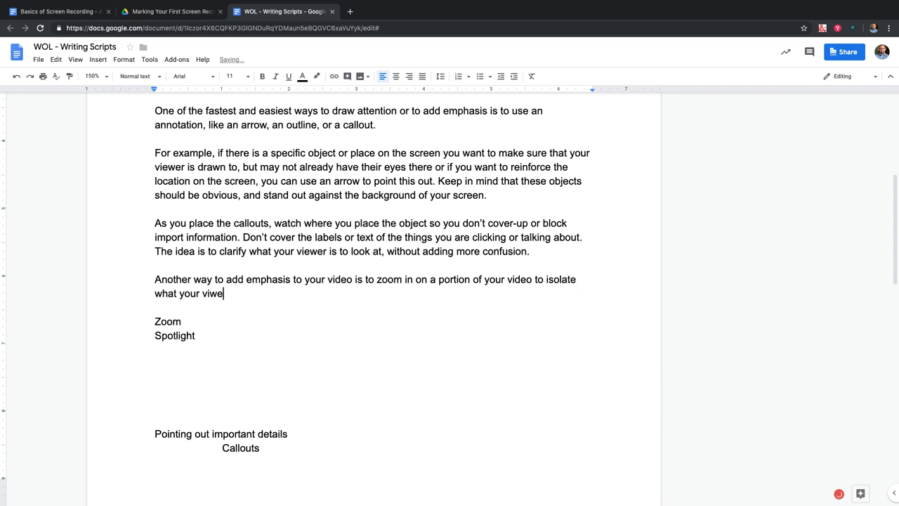
Continue with 'viewer can see. This ensures that not only will be looking at the correct'.
{"action": "key", "text": "BackSpace"}
{"action": "key", "text": "BackSpace"}
{"action": "type", "text": "ewer can see. This "}
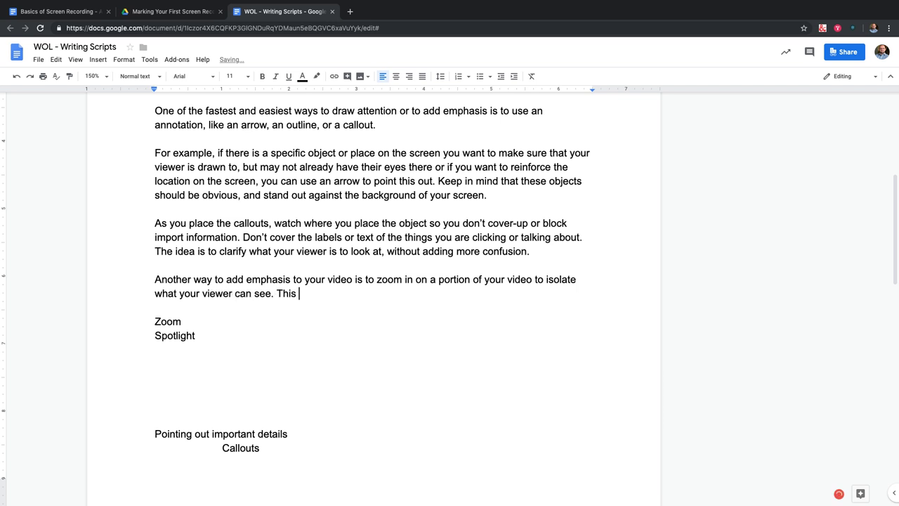
{"action": "type", "text": "ensures that not only wull"}
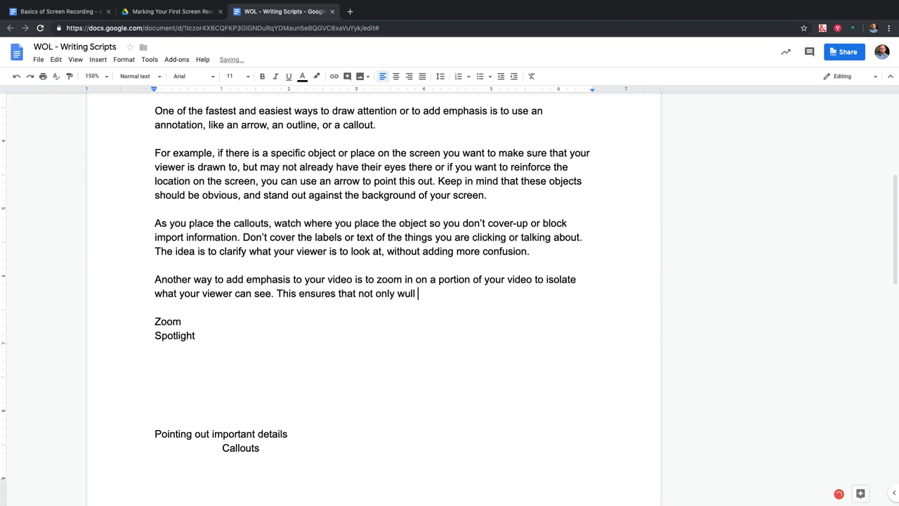
{"action": "key", "text": "BackSpace"}
{"action": "type", "text": "ill be b"}
{"action": "key", "text": "BackSpace"}
{"action": "type", "text": "looking at the right"}
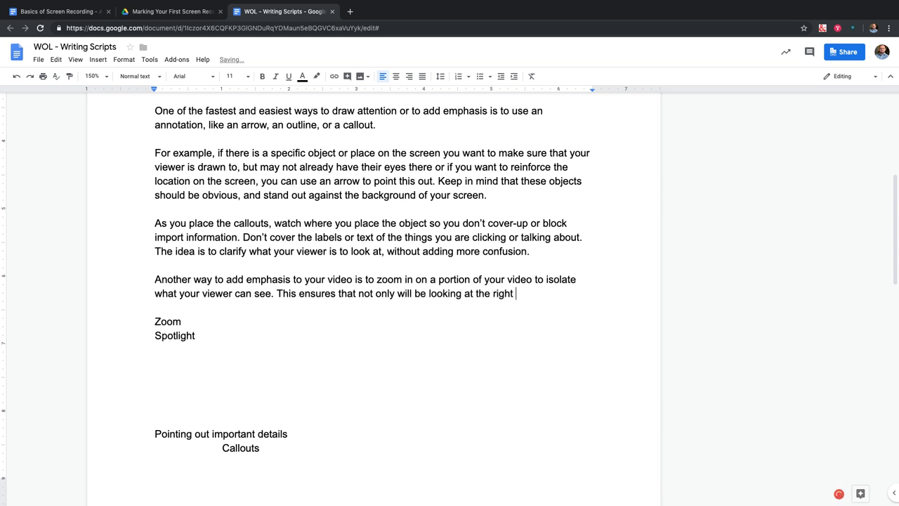
{"action": "key", "text": "BackSpace"}
{"action": "key", "text": "BackSpace"}
{"action": "key", "text": "BackSpace"}
{"action": "key", "text": "BackSpace"}
{"action": "key", "text": "BackSpace"}
{"action": "key", "text": "BackSpace"}
{"action": "type", "text": "corre"}
{"action": "type", "text": "ct port"}
{"action": "key", "text": "BackSpace"}
{"action": "key", "text": "BackSpace"}
{"action": "key", "text": "BackSpace"}
{"action": "key", "text": "BackSpace"}
Finish with 'area of the screen, it also provides clarity with the enlarged view.' and add a line.
{"action": "type", "text": "area of the screen,"}
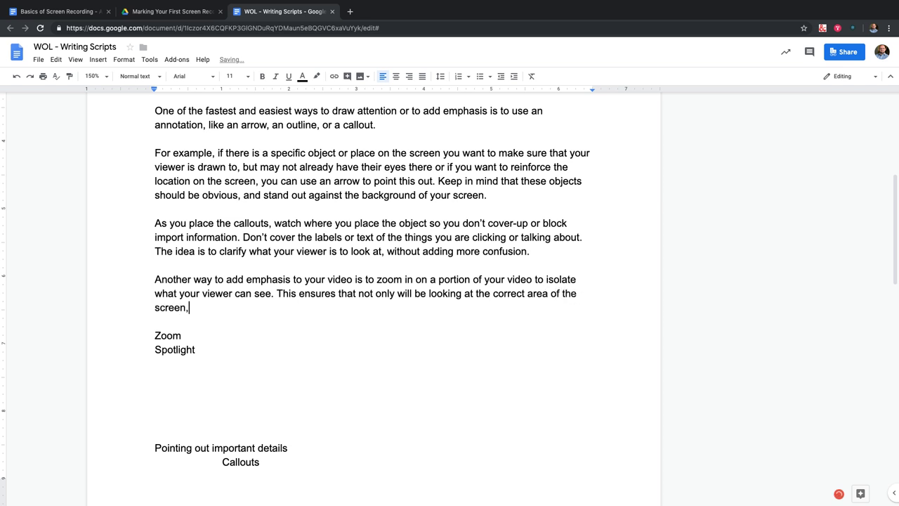
{"action": "type", "text": " if also provides cal"}
{"action": "key", "text": "BackSpace"}
{"action": "key", "text": "BackSpace"}
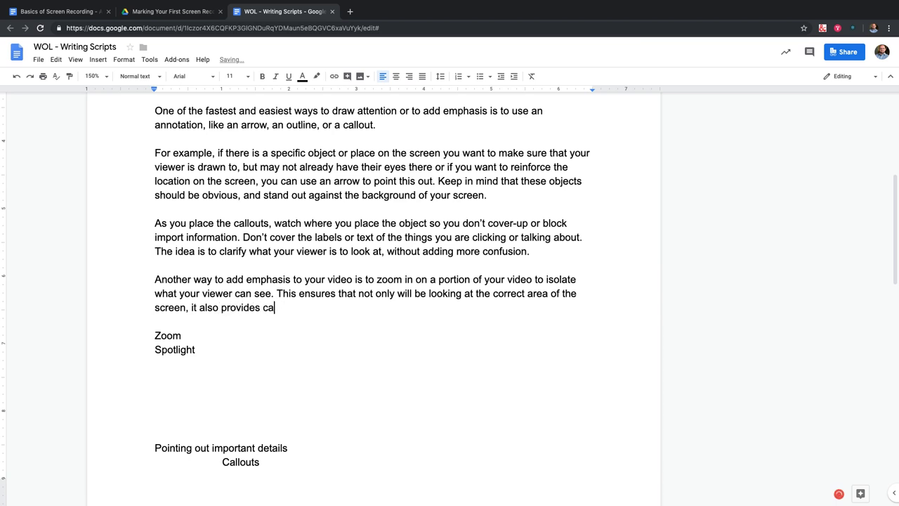
{"action": "type", "text": "larity wit"}
{"action": "key", "text": "BackSpace"}
{"action": "key", "text": "BackSpace"}
{"action": "type", "text": "ith the enlarg"}
{"action": "key", "text": "BackSpace"}
{"action": "type", "text": "lar"}
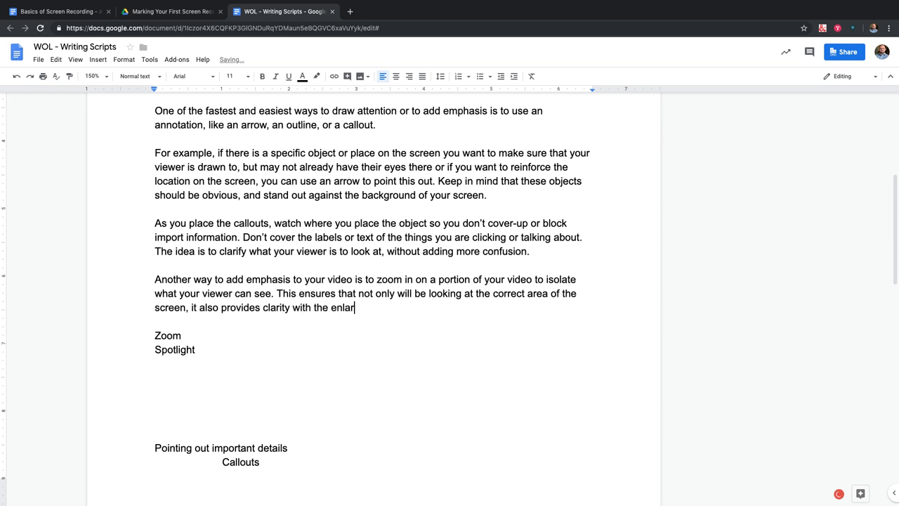
{"action": "type", "text": "ged view."}
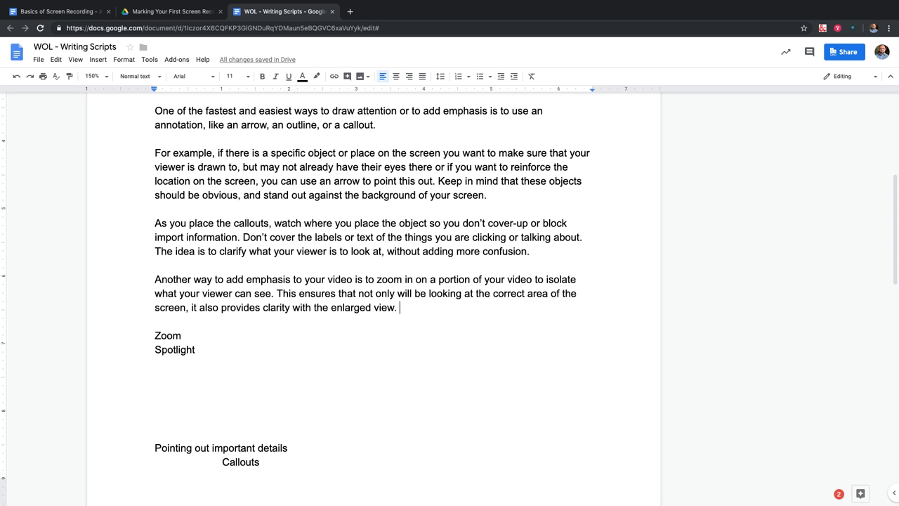
{"action": "key", "text": "Return"}
{"action": "key", "text": "Return"}
{"action": "key", "text": "Return"}
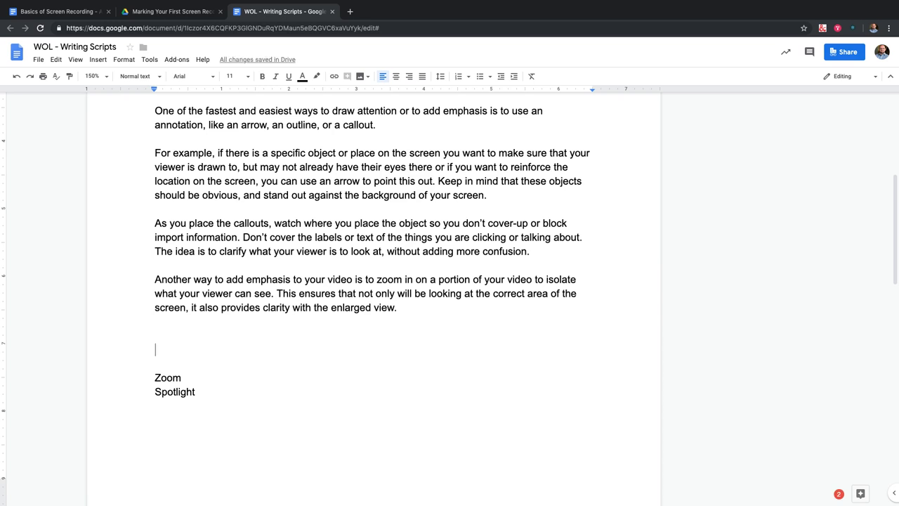
Add a 'Warnings -' line with 'Zoom more than 100%' on the line beneath it.
{"action": "type", "text": "Warnings -"}
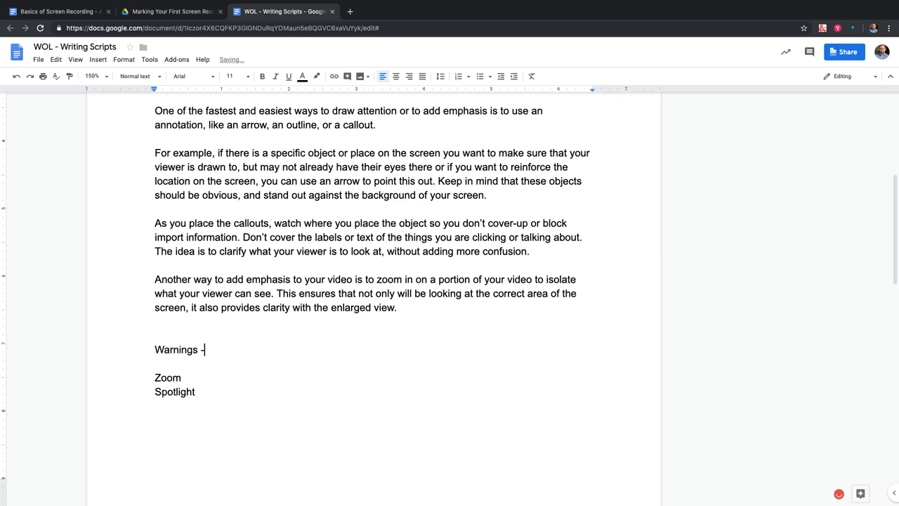
{"action": "key", "text": "Return"}
{"action": "type", "text": "ZOoo"}
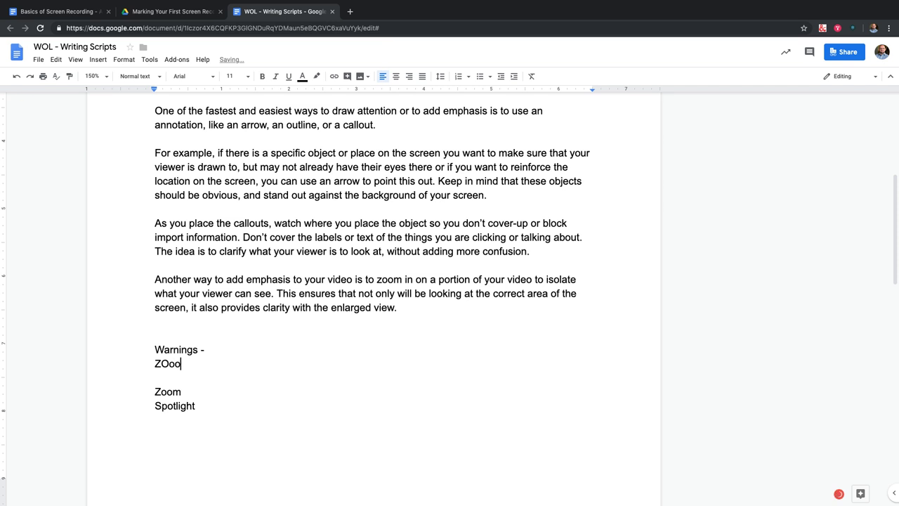
{"action": "key", "text": "BackSpace"}
{"action": "key", "text": "BackSpace"}
{"action": "type", "text": "oom more than 100%"}
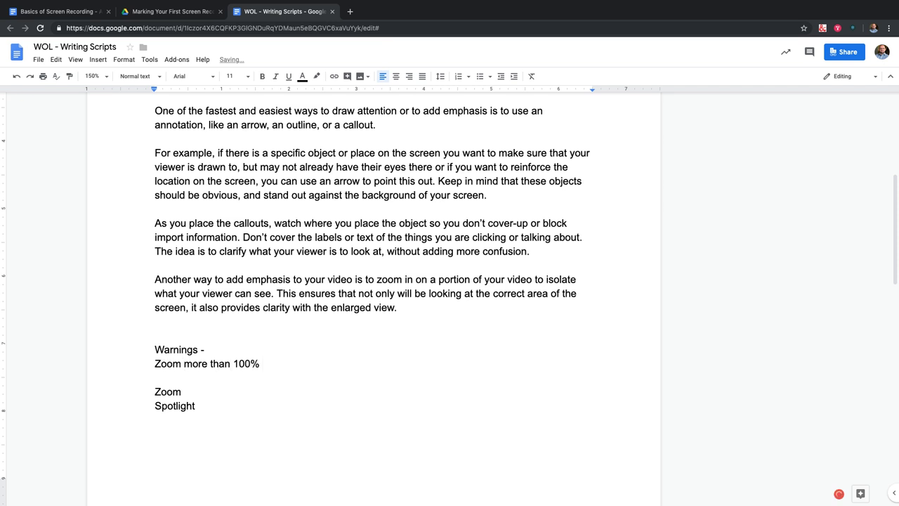
{"action": "left_click", "coordinate": [155, 335]}
{"action": "left_click", "coordinate": [262, 363]}
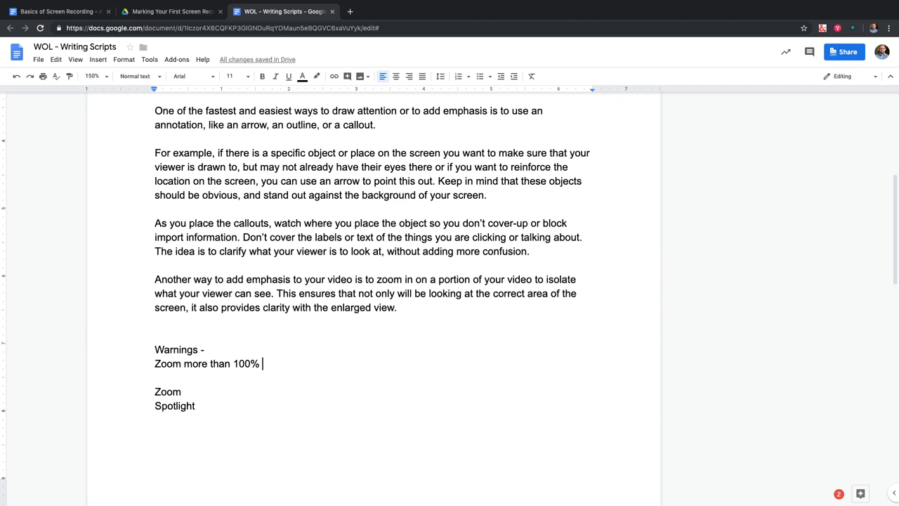
{"action": "left_click", "coordinate": [400, 307]}
Add a 'Color?' line after the callouts paragraph ending 'confusion.'.
{"action": "left_click", "coordinate": [532, 251]}
{"action": "key", "text": "Return"}
{"action": "key", "text": "Return"}
{"action": "type", "text": "Color"}
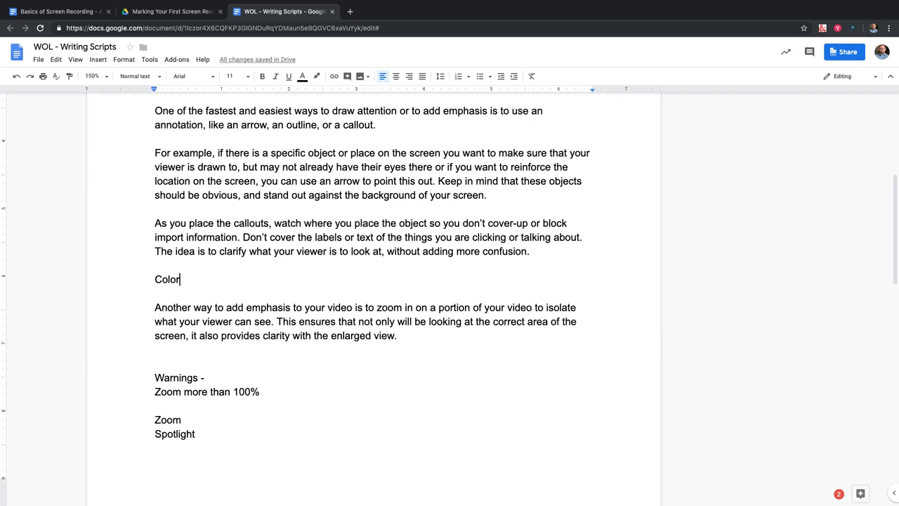
{"action": "type", "text": "?"}
Start a paragraph: 'As you zoom in, you'll want to make sure that the zoom is smooth'.
{"action": "left_click", "coordinate": [400, 335]}
{"action": "key", "text": "Return"}
{"action": "key", "text": "Return"}
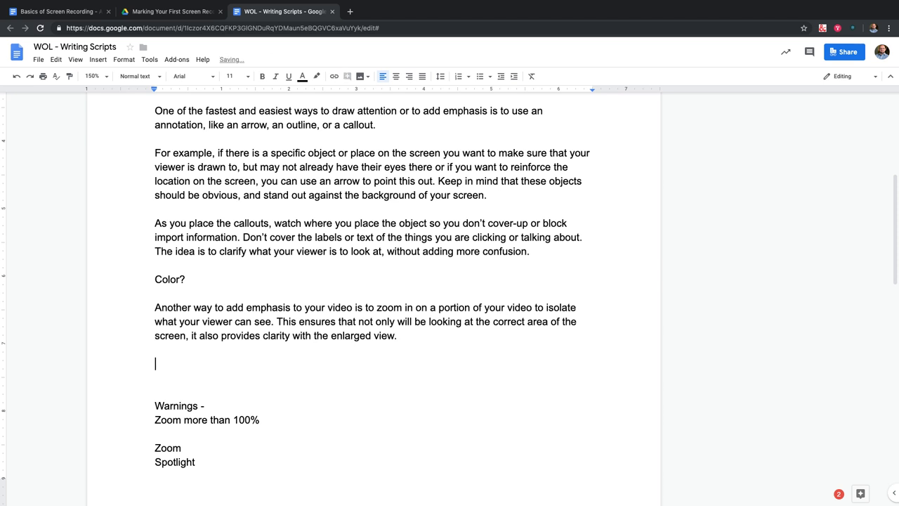
{"action": "type", "text": "As you zoom in, you"}
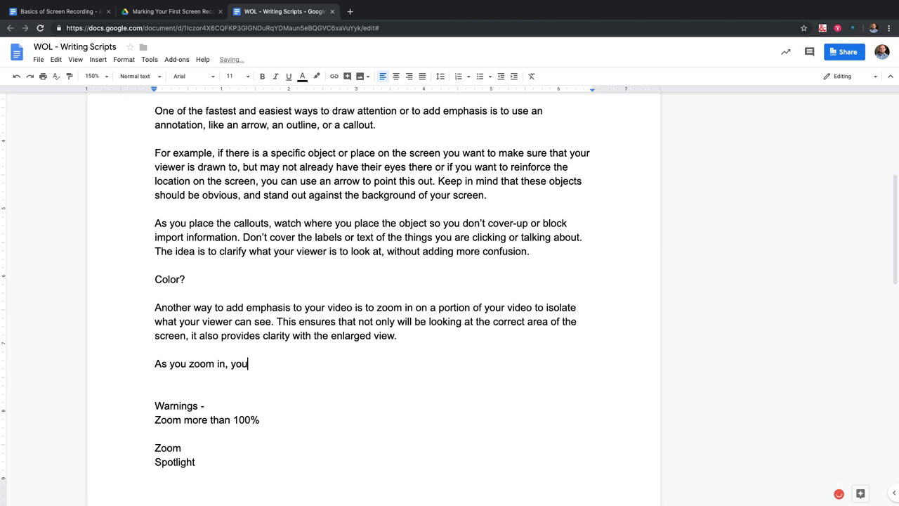
{"action": "type", "text": "'ll want to make s"}
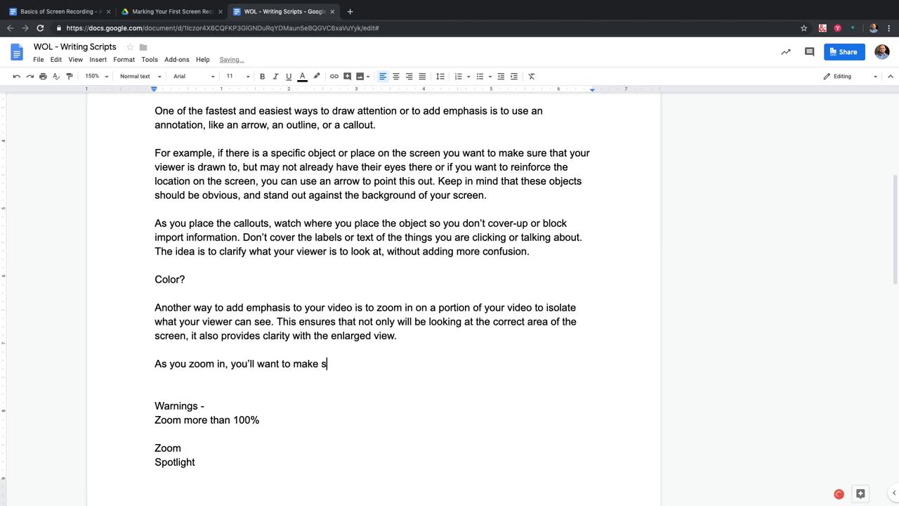
{"action": "type", "text": "ure that the zoom is smooth"}
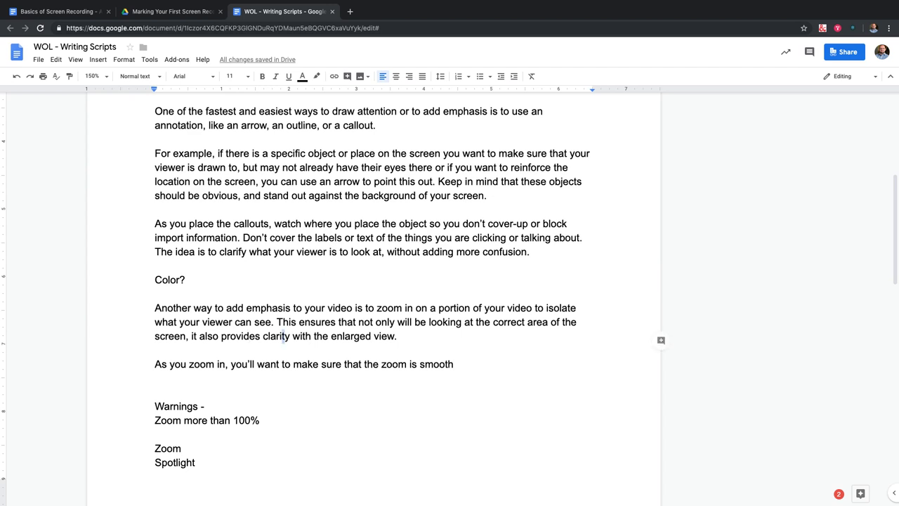
{"action": "left_click_drag", "start_coordinate": [292, 335], "coordinate": [397, 335]}
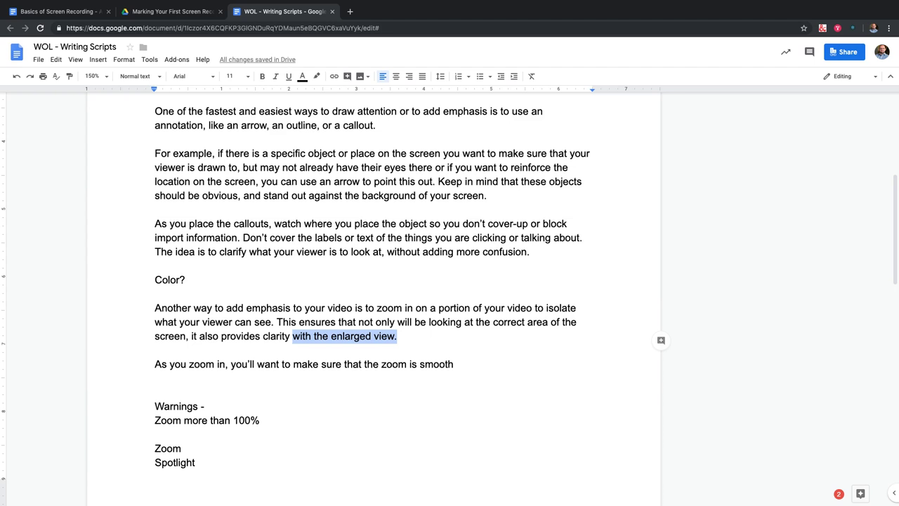
Replace 'with the enlarged view.' with 'to be able to view small text at a larger size.'.
{"action": "type", "text": "to "}
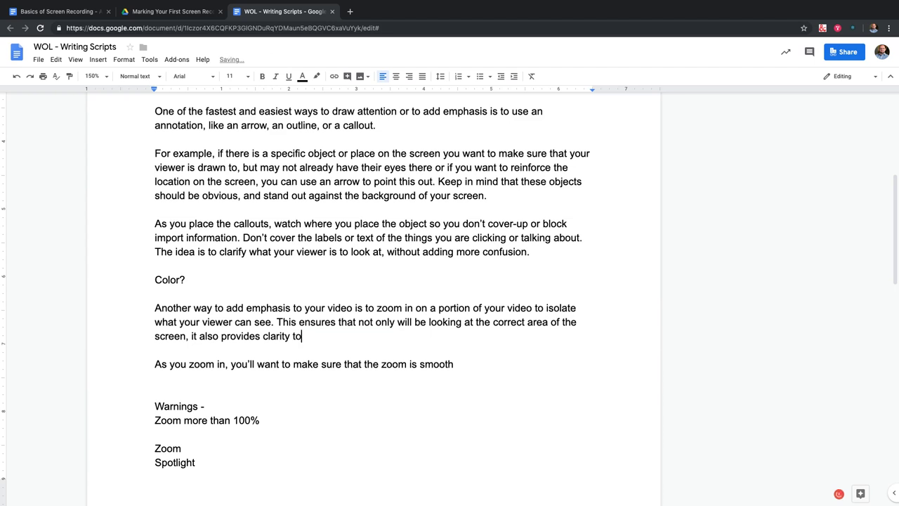
{"action": "type", "text": "be able to r"}
{"action": "type", "text": "iew q"}
{"action": "key", "text": "BackSpace"}
{"action": "type", "text": "small text at a la"}
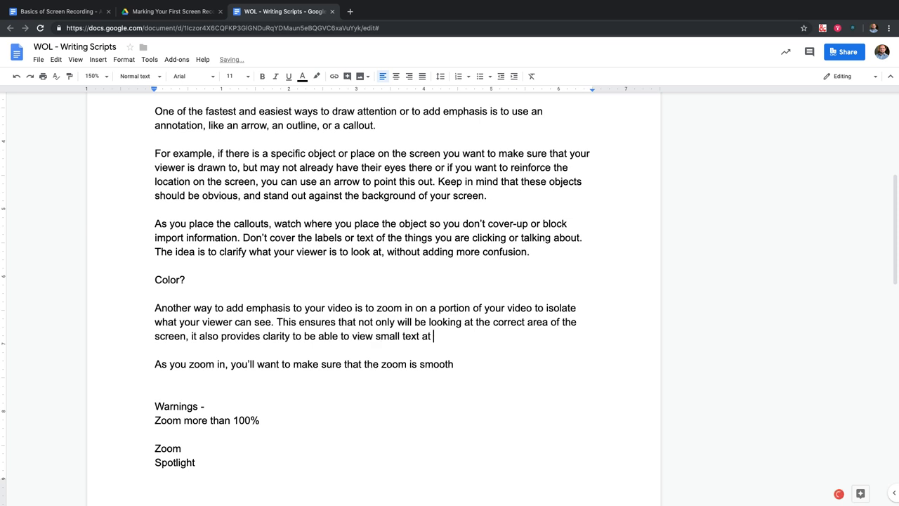
{"action": "type", "text": "rger size."}
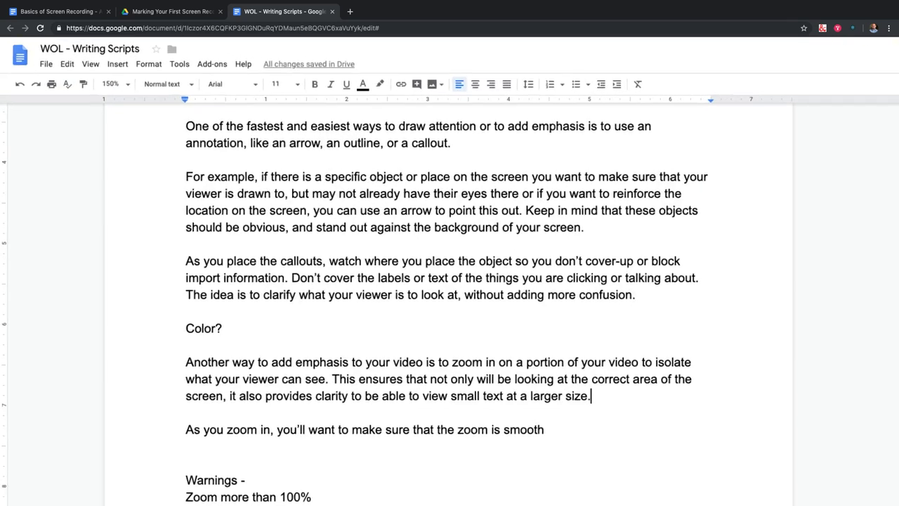
{"action": "left_click", "coordinate": [186, 143]}
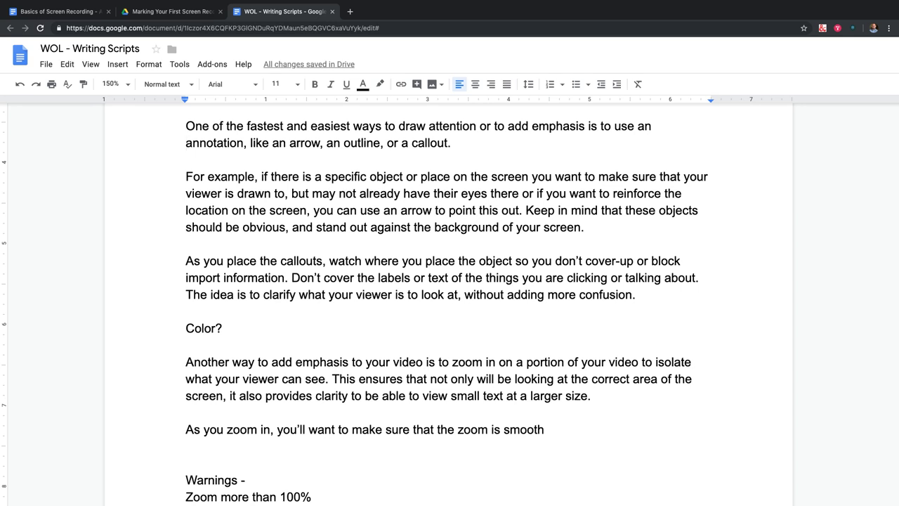
{"action": "left_click", "coordinate": [543, 429]}
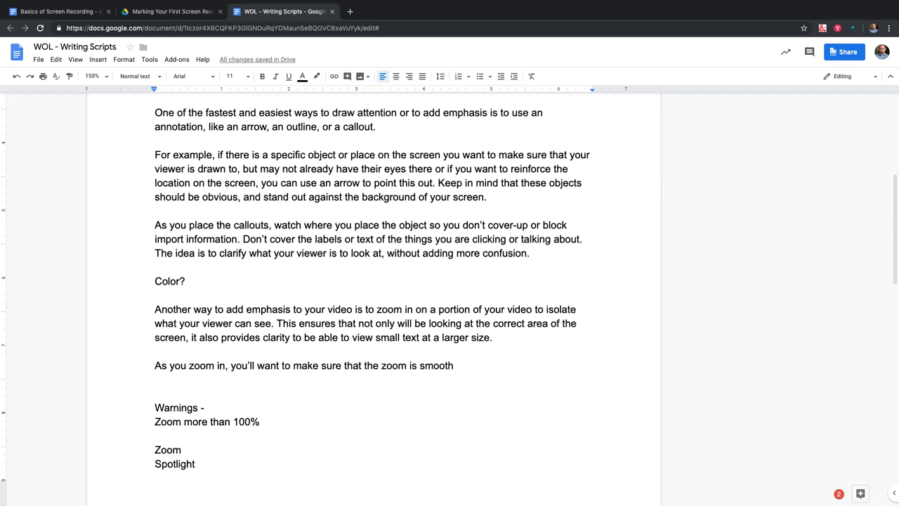
Replace 'the zoom is smooth' with 'your viewer can easily follow where the zoom is focusing, so that they don't lose context...on screen.'.
{"action": "key", "text": "alt+shift+Left"}
{"action": "key", "text": "alt+shift+Left"}
{"action": "key", "text": "alt+shift+Left"}
{"action": "key", "text": "alt+shift+Left"}
{"action": "key", "text": "BackSpace"}
{"action": "type", "text": "your v"}
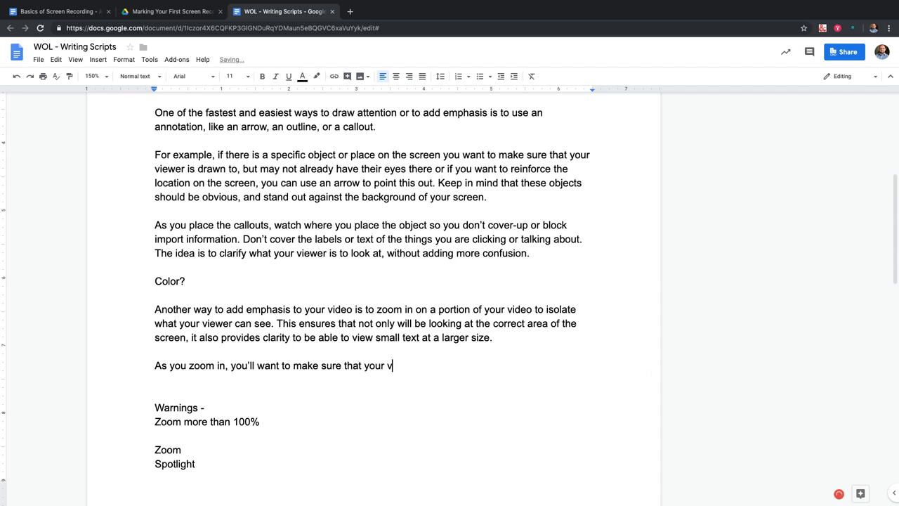
{"action": "type", "text": "iewer can easily "}
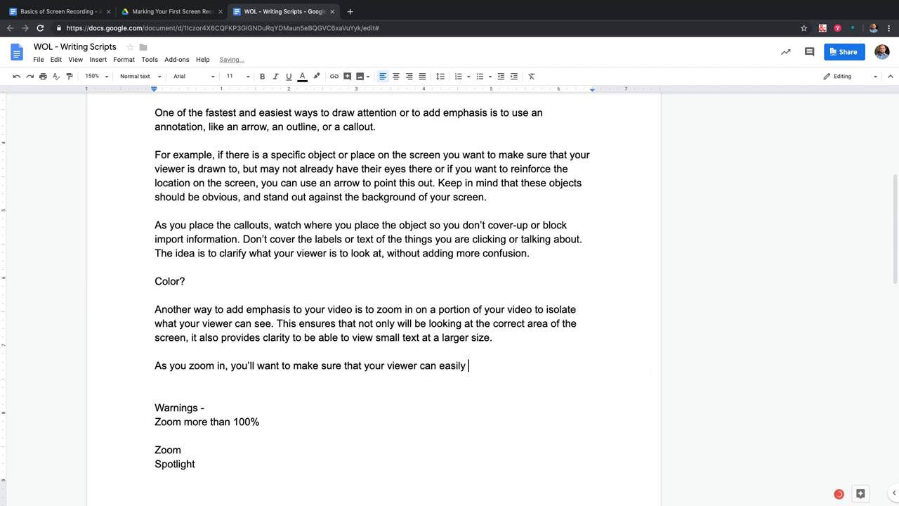
{"action": "type", "text": "follow where the zoom is focu"}
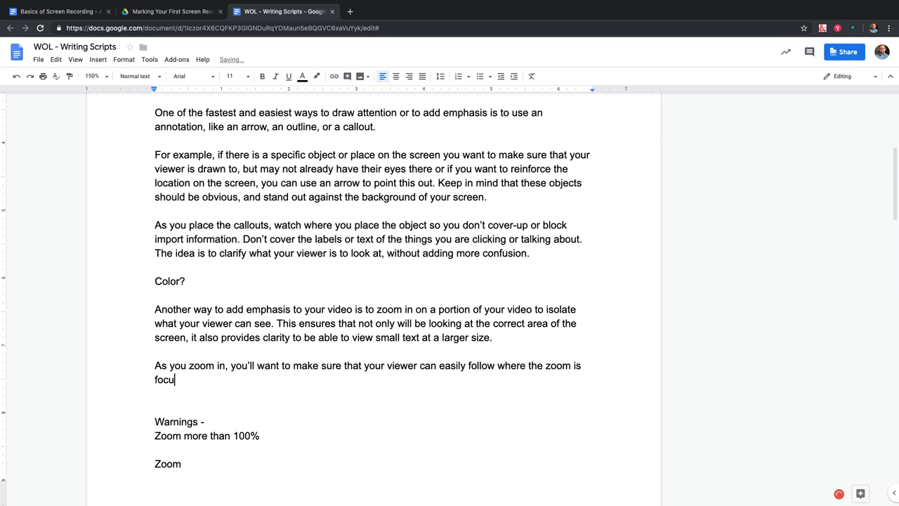
{"action": "type", "text": "sing"}
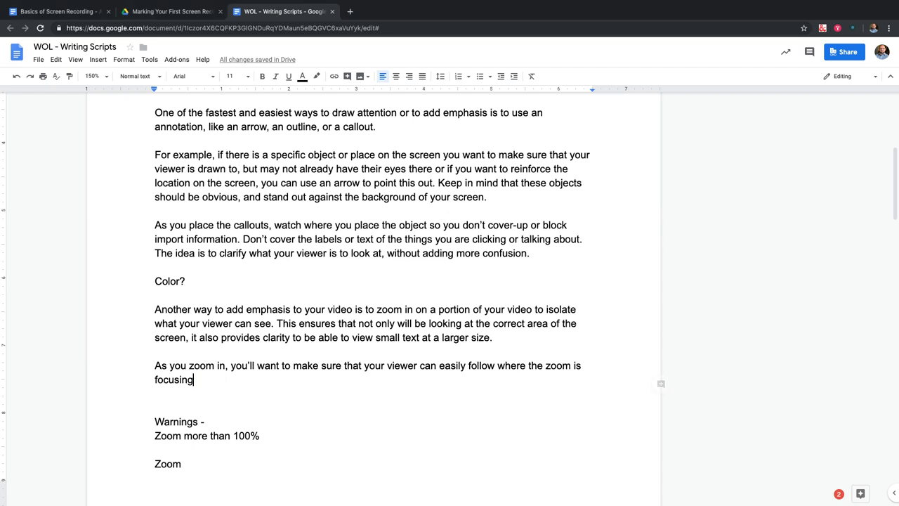
{"action": "type", "text": ", so that they don't lo"}
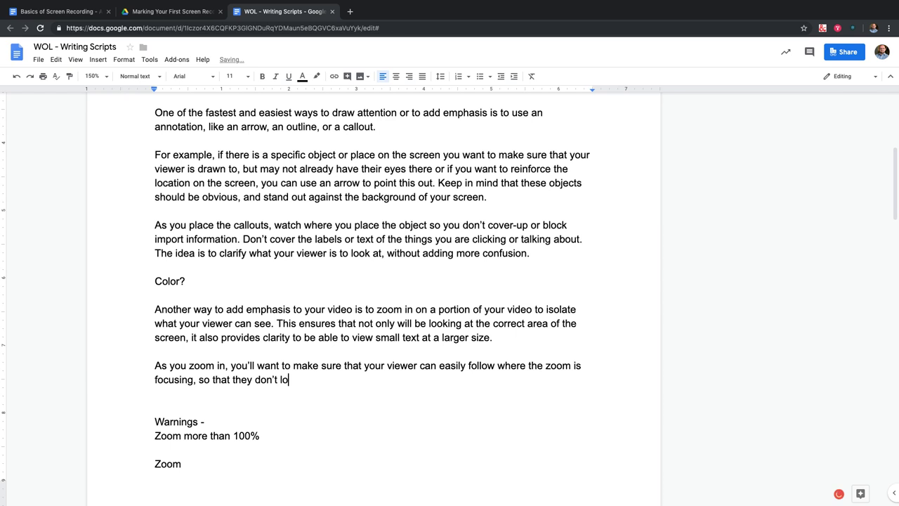
{"action": "type", "text": "se contez"}
{"action": "type", "text": "t of what th"}
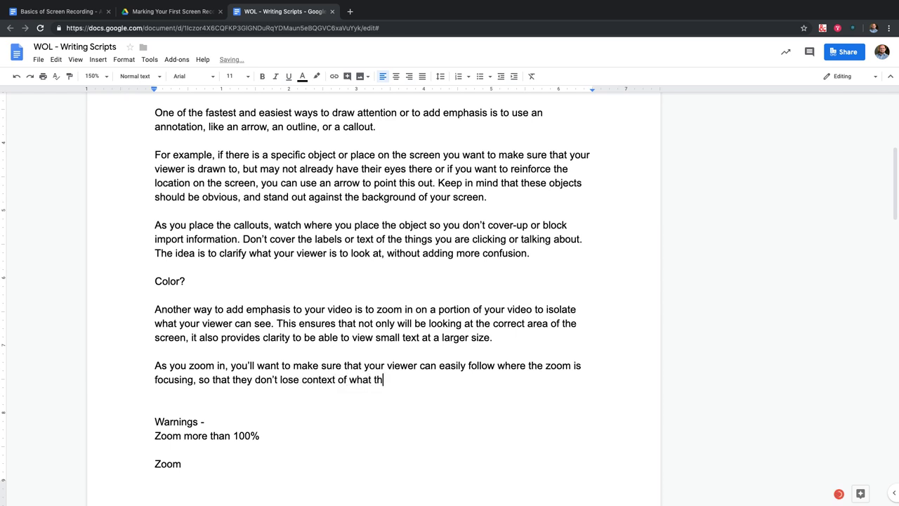
{"action": "type", "text": "ey are looking at"}
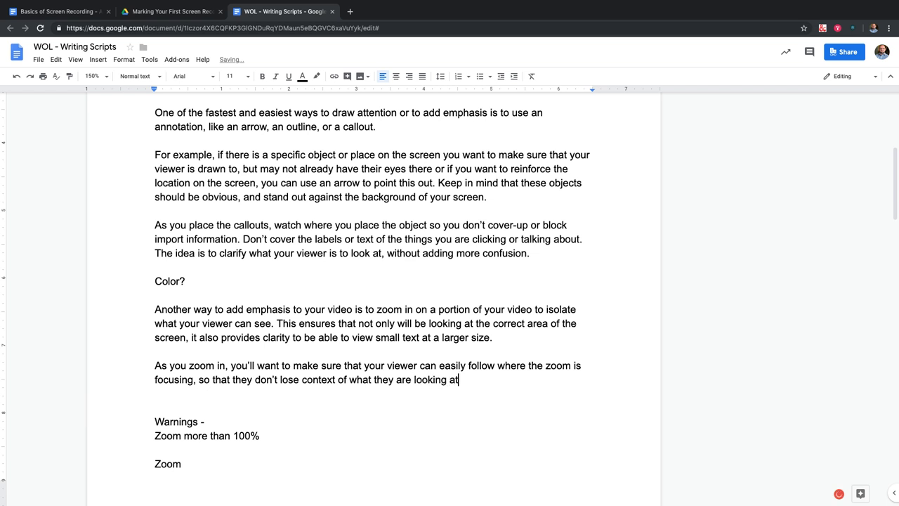
{"action": "type", "text": " on screen. This is"}
{"action": "key", "text": "BackSpace"}
{"action": "key", "text": "BackSpace"}
{"action": "type", "text": "can"}
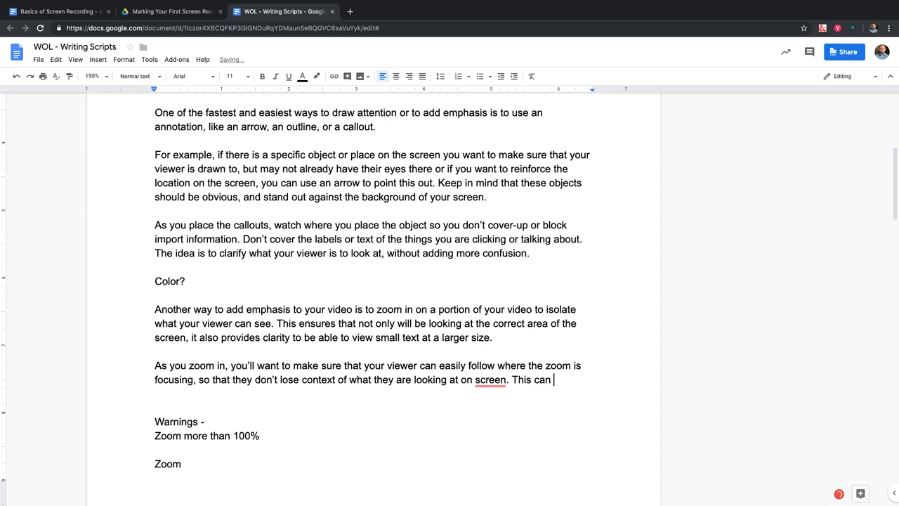
{"action": "key", "text": "BackSpace"}
{"action": "key", "text": "BackSpace"}
{"action": "key", "text": "BackSpace"}
{"action": "key", "text": "BackSpace"}
{"action": "key", "text": "BackSpace"}
{"action": "key", "text": "BackSpace"}
{"action": "key", "text": "BackSpace"}
{"action": "key", "text": "BackSpace"}
{"action": "type", "text": "Usually"}
{"action": "key", "text": "BackSpace"}
{"action": "key", "text": "BackSpace"}
{"action": "key", "text": "BackSpace"}
{"action": "key", "text": "BackSpace"}
{"action": "key", "text": "BackSpace"}
{"action": "key", "text": "BackSpace"}
{"action": "key", "text": "BackSpace"}
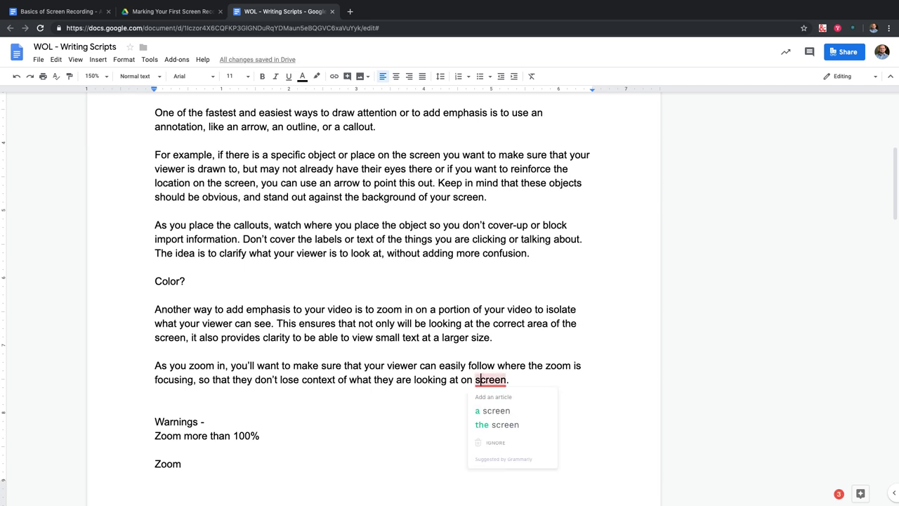
Insert 'the' before 'screen' so the sentence ends 'on the screen.'.
{"action": "left_click", "coordinate": [481, 379]}
{"action": "type", "text": "the =="}
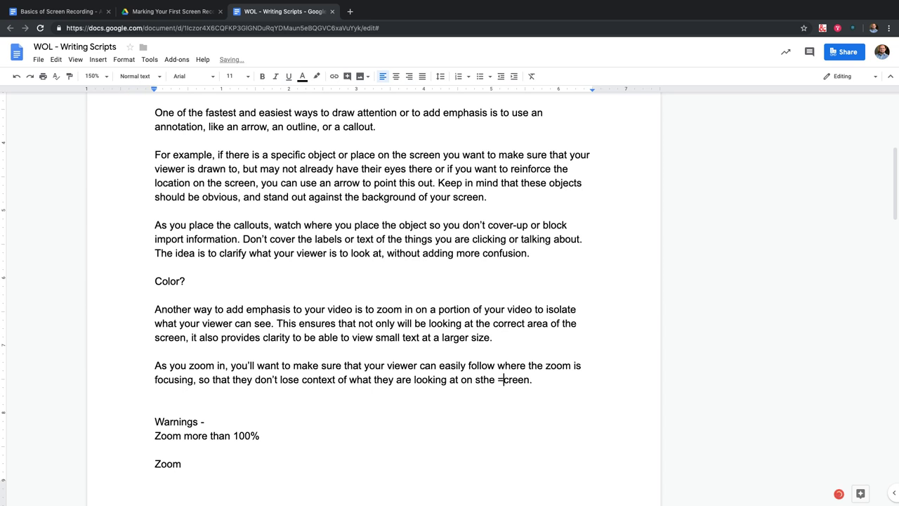
{"action": "key", "text": "BackSpace"}
{"action": "key", "text": "BackSpace"}
{"action": "key", "text": "BackSpace"}
{"action": "key", "text": "BackSpace"}
{"action": "key", "text": "BackSpace"}
{"action": "key", "text": "BackSpace"}
{"action": "key", "text": "BackSpace"}
{"action": "type", "text": "the s"}
{"action": "key", "text": "End"}
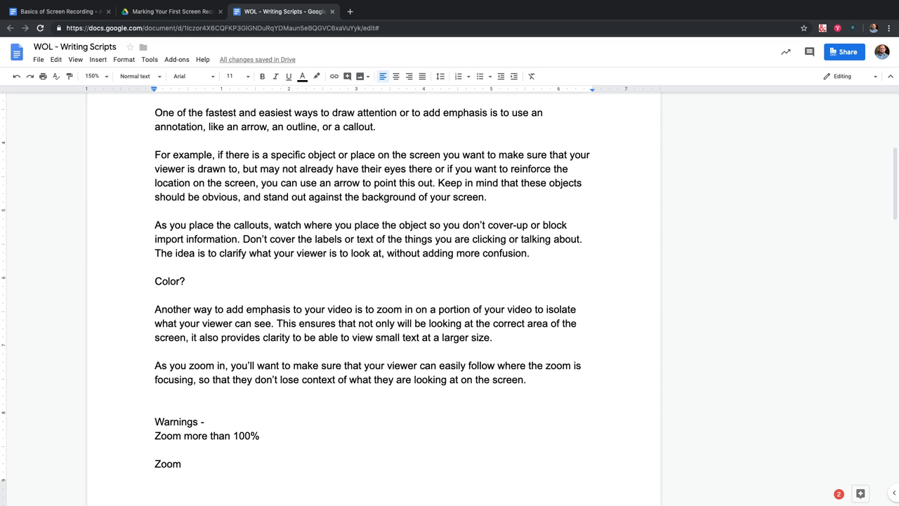
Append 'You can do this by having the zoom animate as it enlarges part of the screen' and add a new paragraph.
{"action": "type", "text": "You can do "}
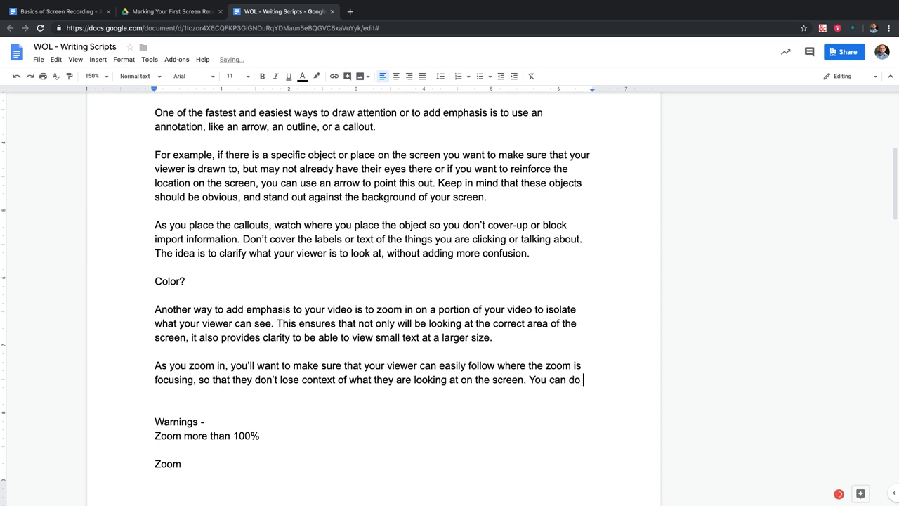
{"action": "type", "text": "this by adding"}
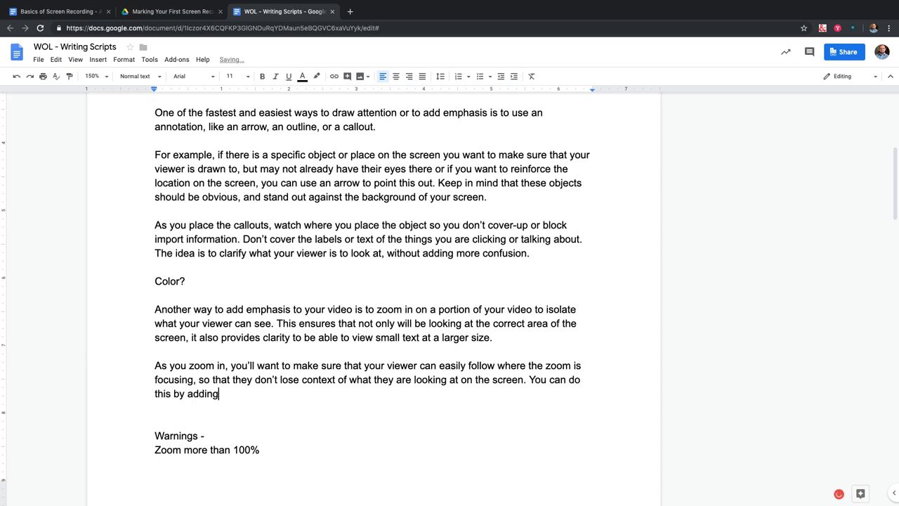
{"action": "key", "text": "BackSpace"}
{"action": "key", "text": "BackSpace"}
{"action": "key", "text": "BackSpace"}
{"action": "key", "text": "BackSpace"}
{"action": "key", "text": "BackSpace"}
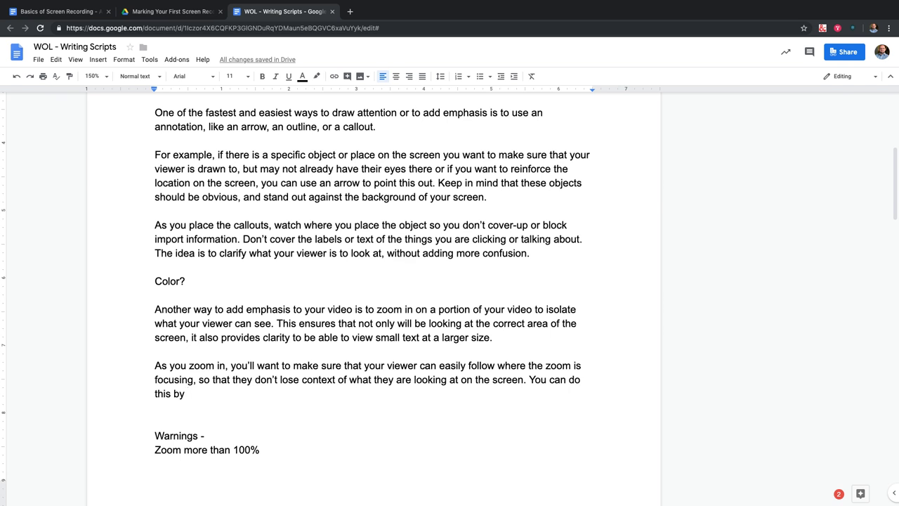
{"action": "type", "text": "having"}
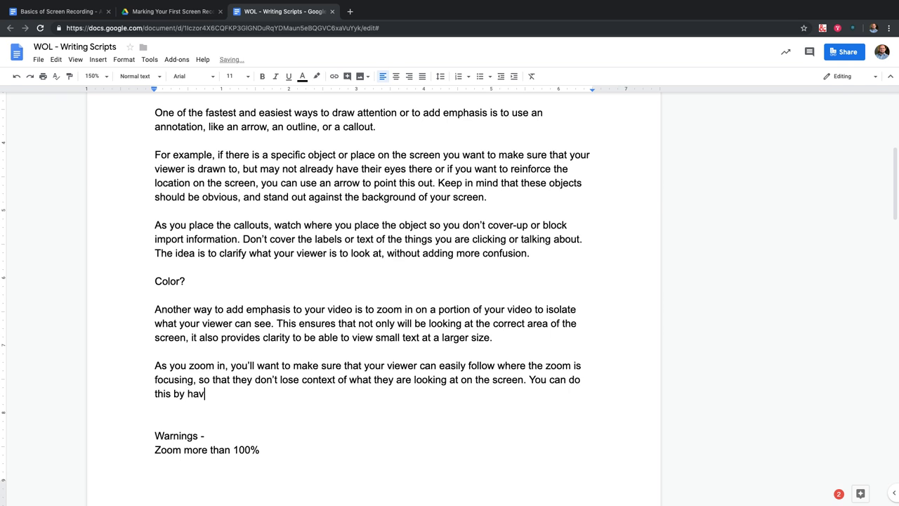
{"action": "key", "text": "BackSpace"}
{"action": "key", "text": "BackSpace"}
{"action": "key", "text": "BackSpace"}
{"action": "key", "text": "BackSpace"}
{"action": "key", "text": "BackSpace"}
{"action": "key", "text": "BackSpace"}
{"action": "key", "text": "BackSpace"}
{"action": "key", "text": "BackSpace"}
{"action": "type", "text": "y having the zoom i"}
{"action": "key", "text": "BackSpace"}
{"action": "type", "text": "animate "}
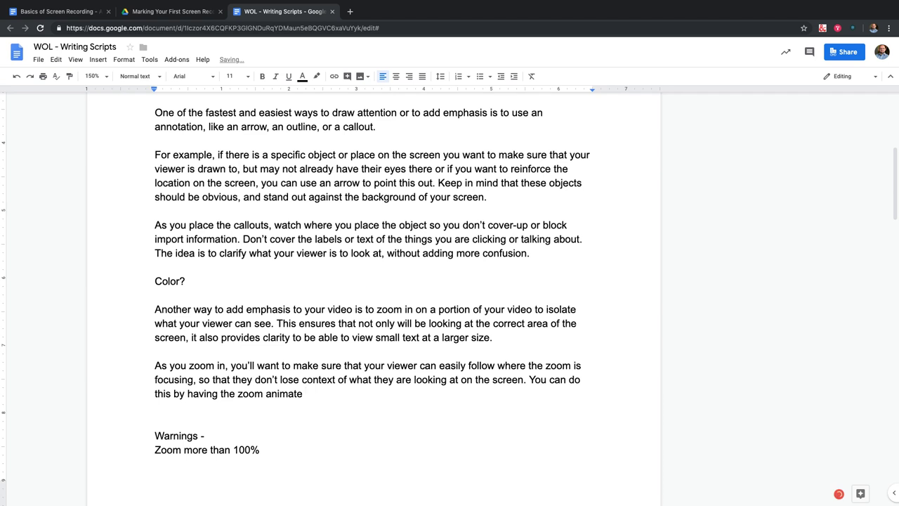
{"action": "type", "text": "as it fg"}
{"action": "key", "text": "BackSpace"}
{"action": "key", "text": "BackSpace"}
{"action": "key", "text": "BackSpace"}
{"action": "key", "text": "BackSpace"}
{"action": "key", "text": "BackSpace"}
{"action": "type", "text": "it enlarges part "}
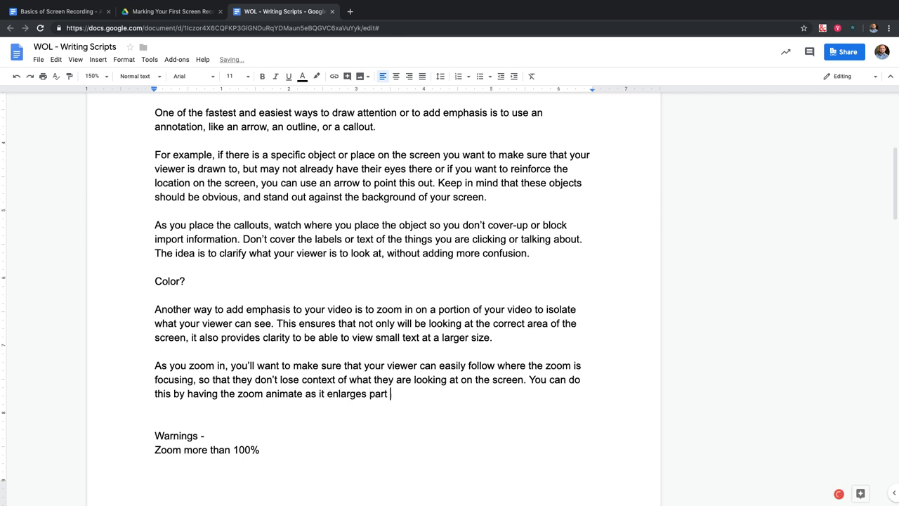
{"action": "type", "text": "of the screen."}
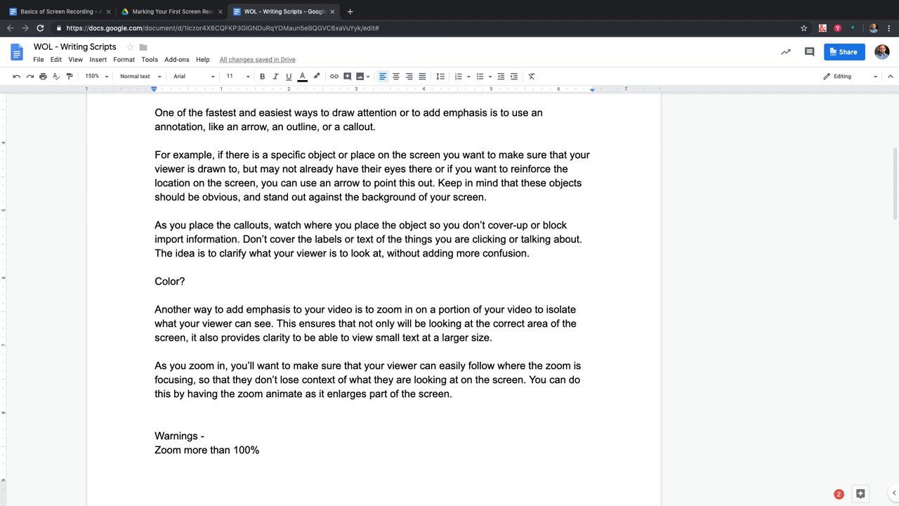
{"action": "key", "text": "Return"}
{"action": "key", "text": "Return"}
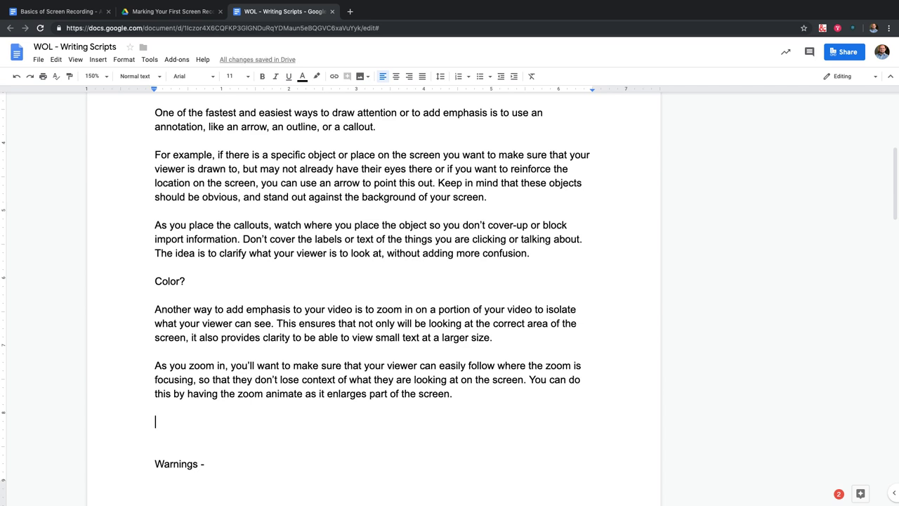
Change 'small text' to 'small text and buttons' and open a new paragraph after it.
{"action": "type", "text": "A f"}
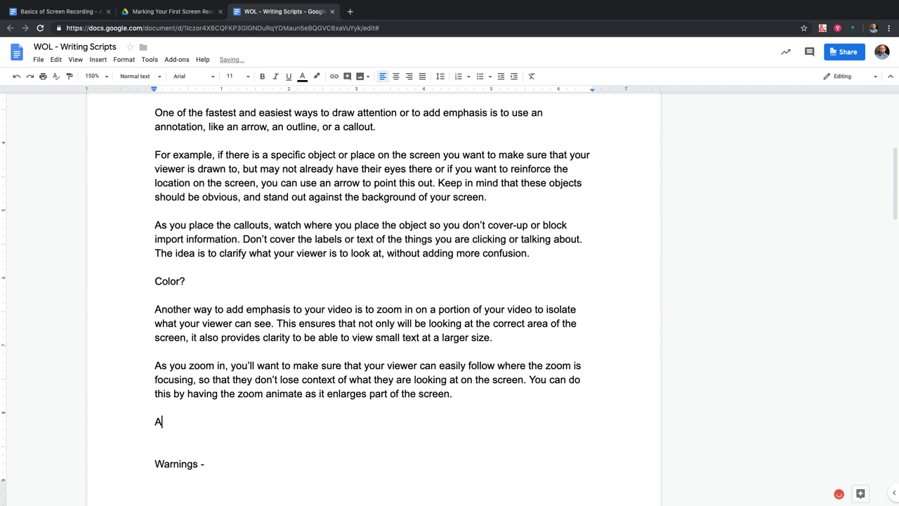
{"action": "key", "text": "BackSpace"}
{"action": "key", "text": "BackSpace"}
{"action": "key", "text": "BackSpace"}
{"action": "left_click", "coordinate": [496, 337]}
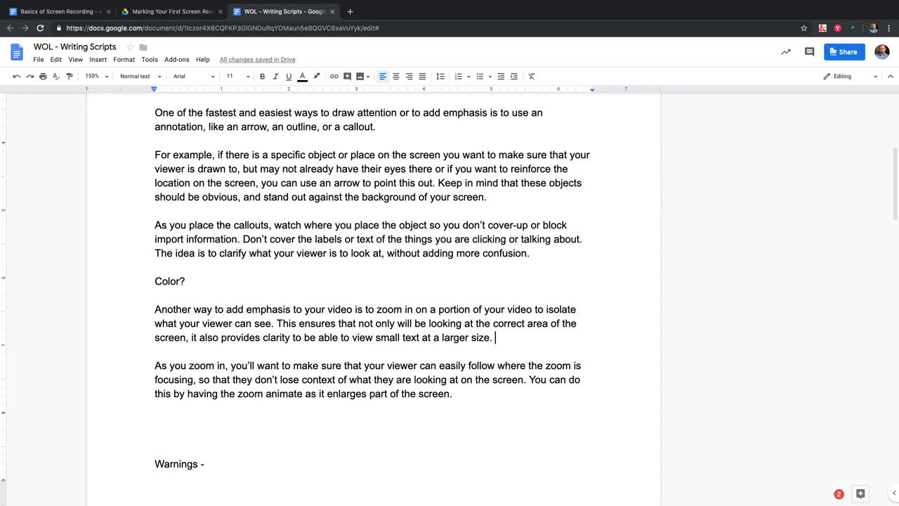
{"action": "key", "text": "alt+shift+Up"}
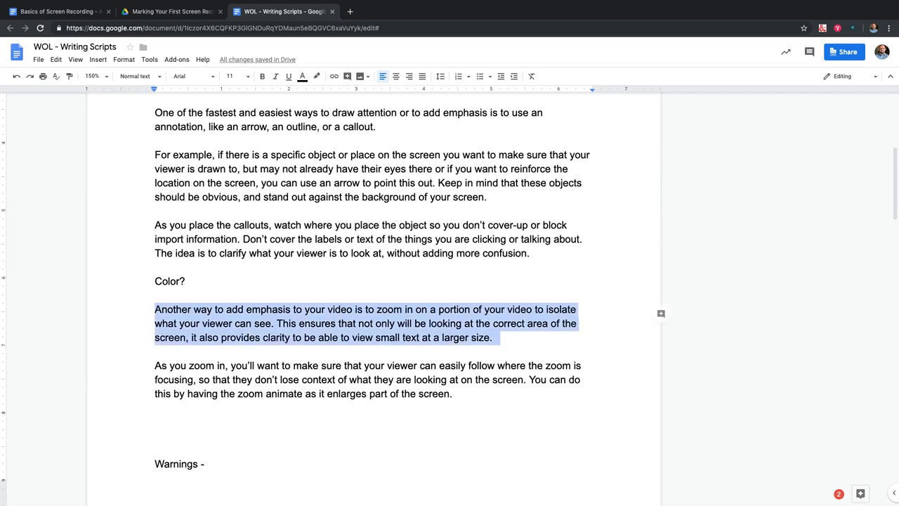
{"action": "key", "text": "Right"}
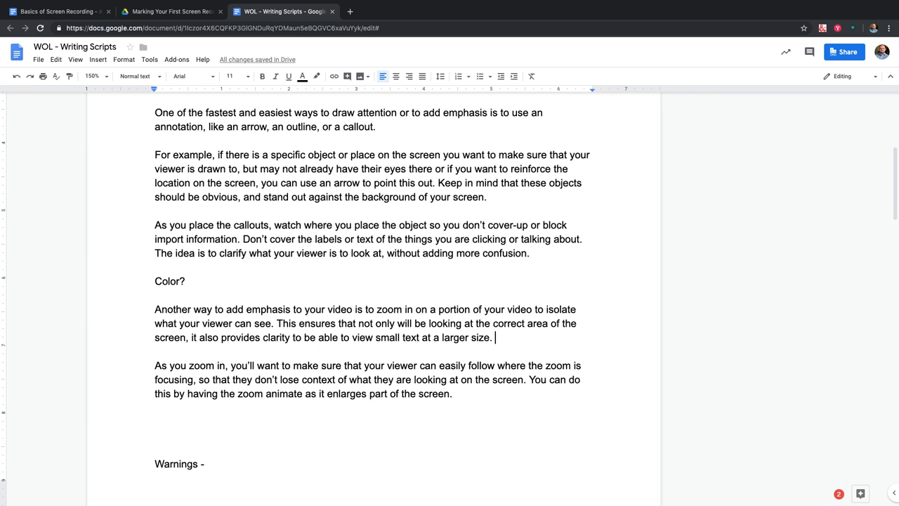
{"action": "left_click", "coordinate": [420, 338]}
{"action": "type", "text": "and buttong"}
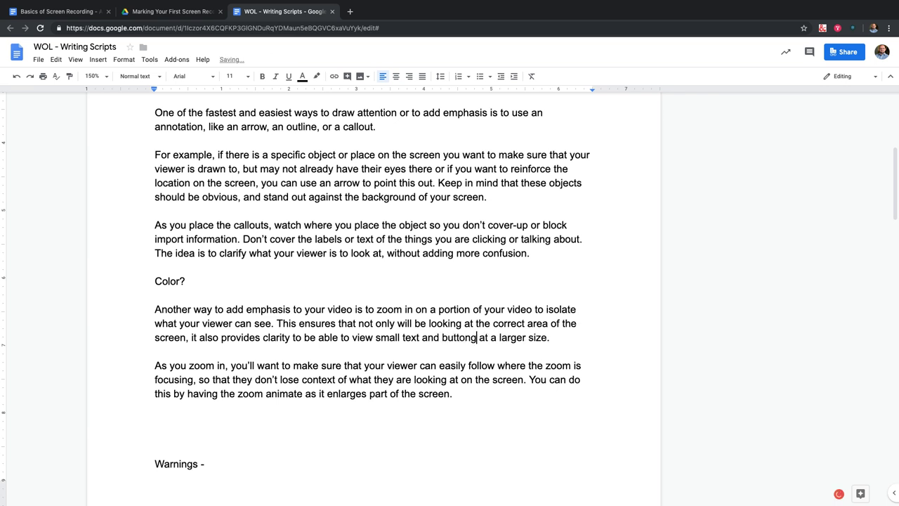
{"action": "key", "text": "BackSpace"}
{"action": "type", "text": "s"}
{"action": "left_click", "coordinate": [551, 338]}
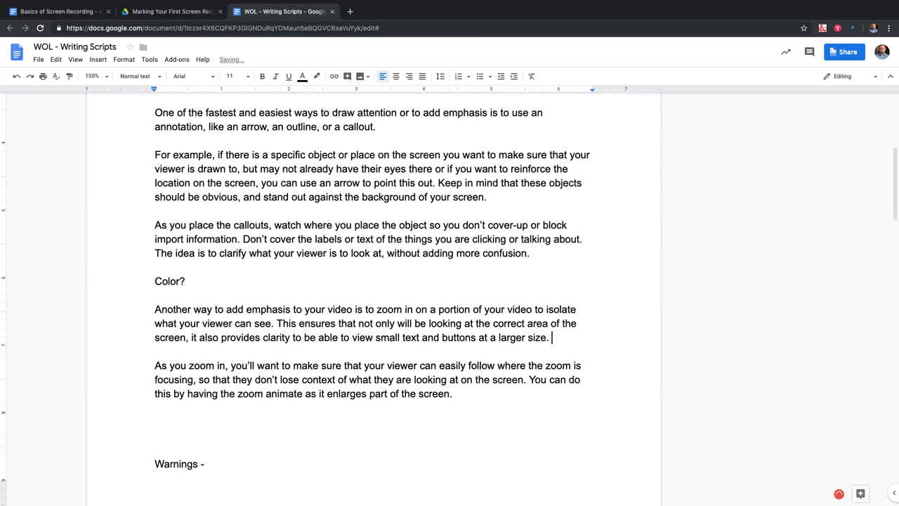
{"action": "key", "text": "Return"}
{"action": "key", "text": "Return"}
Type the sentence 'There are a few best practices to be aware as you zoom-in or our of your screencast.'.
{"action": "type", "text": "There "}
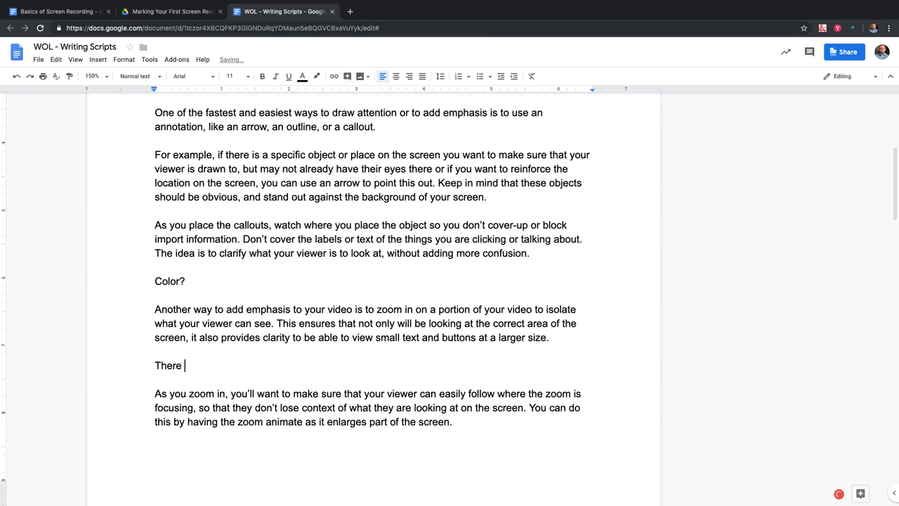
{"action": "type", "text": "are a few best pract"}
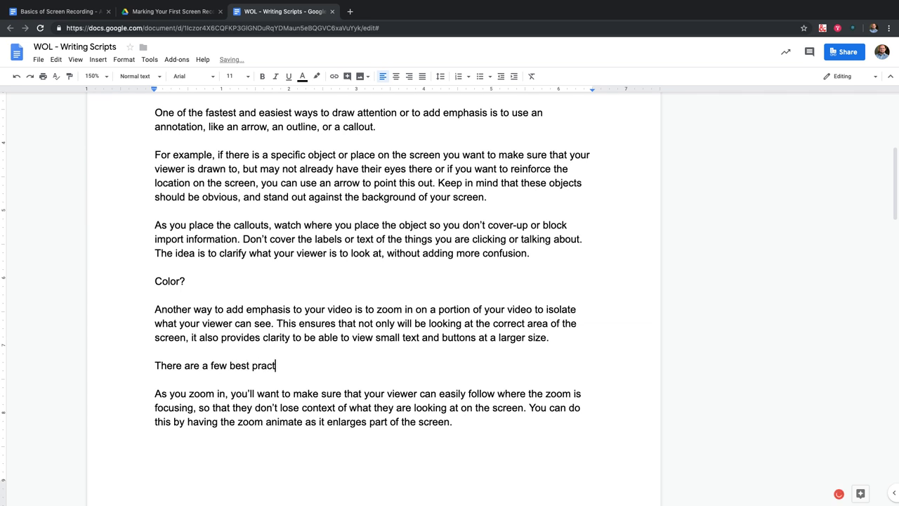
{"action": "type", "text": "ices to be aware as you "}
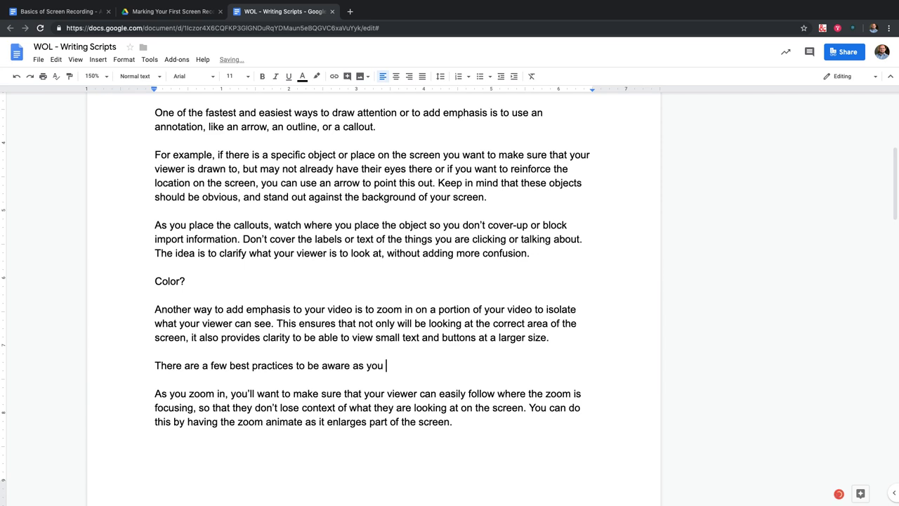
{"action": "type", "text": "zoom-in or our of your s"}
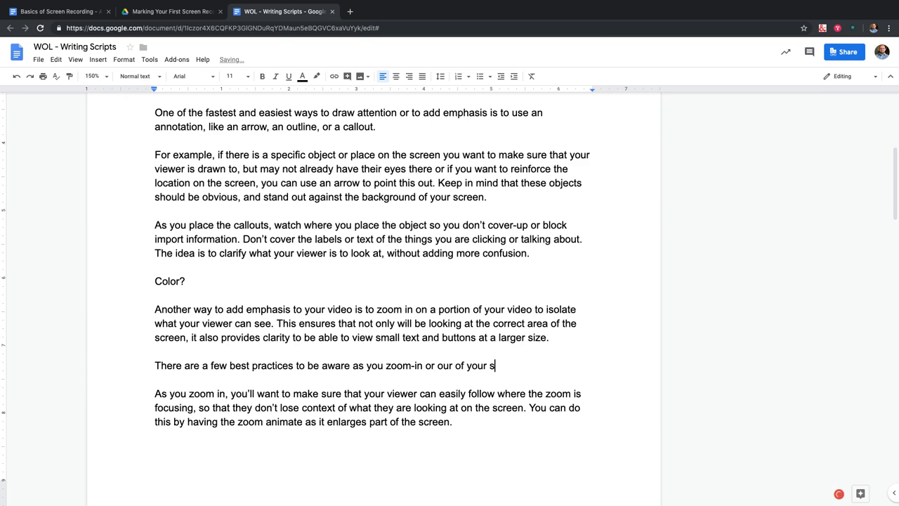
{"action": "type", "text": "creencast."}
Start a new line under 'Zoom more than 100%' beginning 'Watching yoru'.
{"action": "scroll", "coordinate": [373, 281], "scroll_direction": "down", "scroll_amount": 3}
{"action": "scroll", "coordinate": [372, 295], "scroll_direction": "down", "scroll_amount": 3}
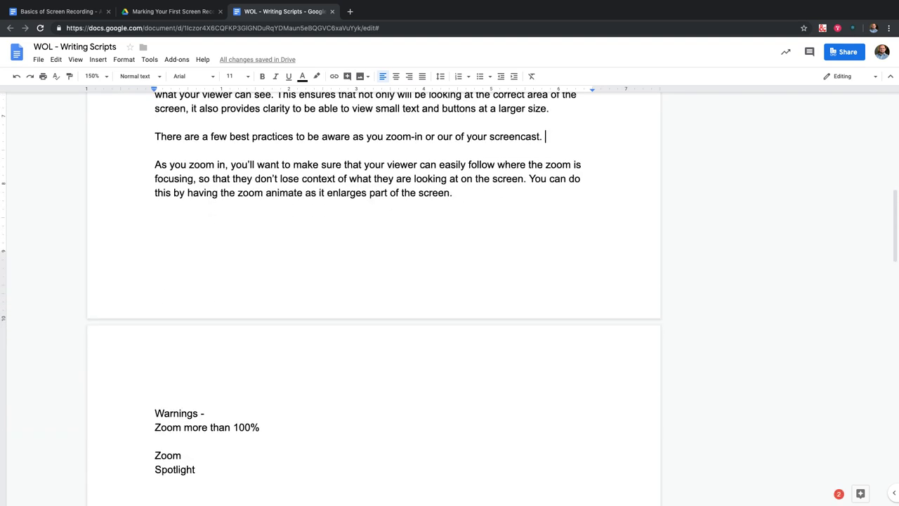
{"action": "left_click", "coordinate": [260, 427]}
{"action": "key", "text": "Return"}
{"action": "type", "text": "Watc"}
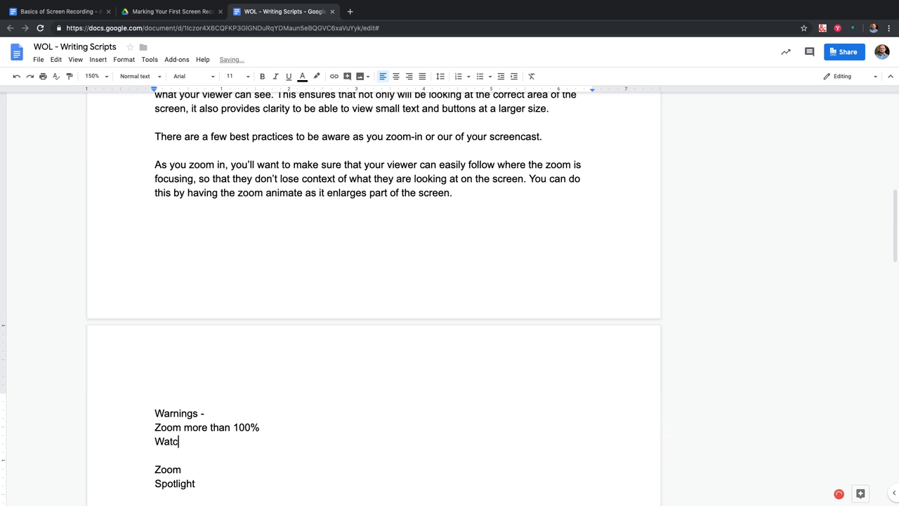
{"action": "type", "text": "hing yoru"}
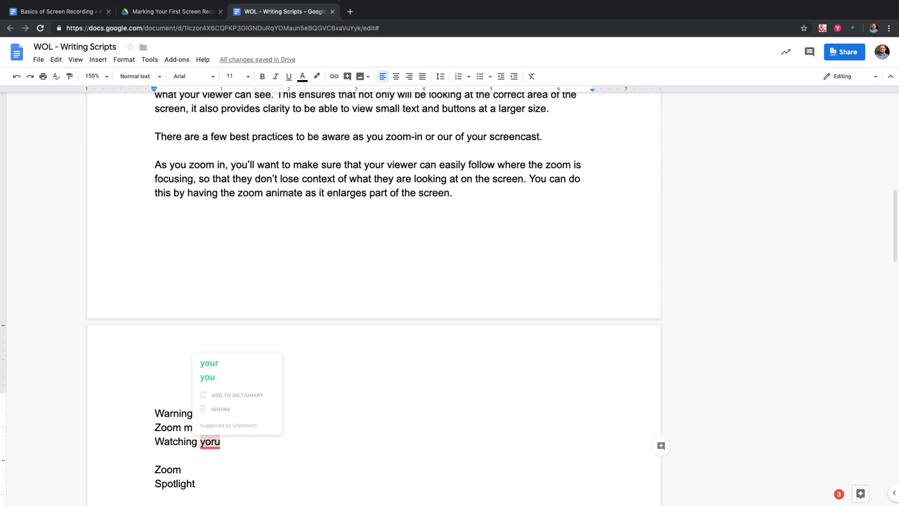
Fix the Warnings line after 'Zoom more than 100%' to read 'Watching your screen size'.
{"action": "type", "text": "yo"}
{"action": "key", "text": "BackSpace"}
{"action": "key", "text": "BackSpace"}
{"action": "key", "text": "BackSpace"}
{"action": "key", "text": "BackSpace"}
{"action": "type", "text": "your s"}
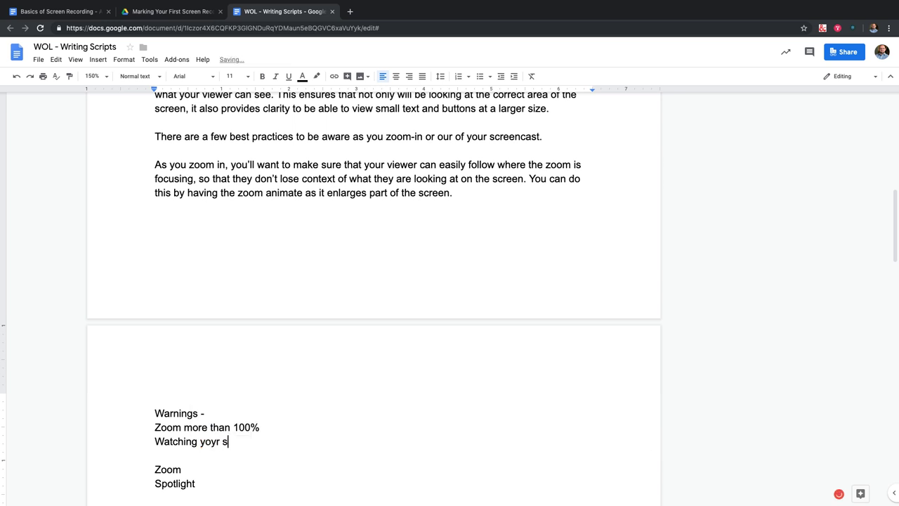
{"action": "key", "text": "BackSpace"}
{"action": "key", "text": "BackSpace"}
{"action": "key", "text": "BackSpace"}
{"action": "key", "text": "BackSpace"}
{"action": "type", "text": "ur screen size"}
{"action": "left_click", "coordinate": [157, 235]}
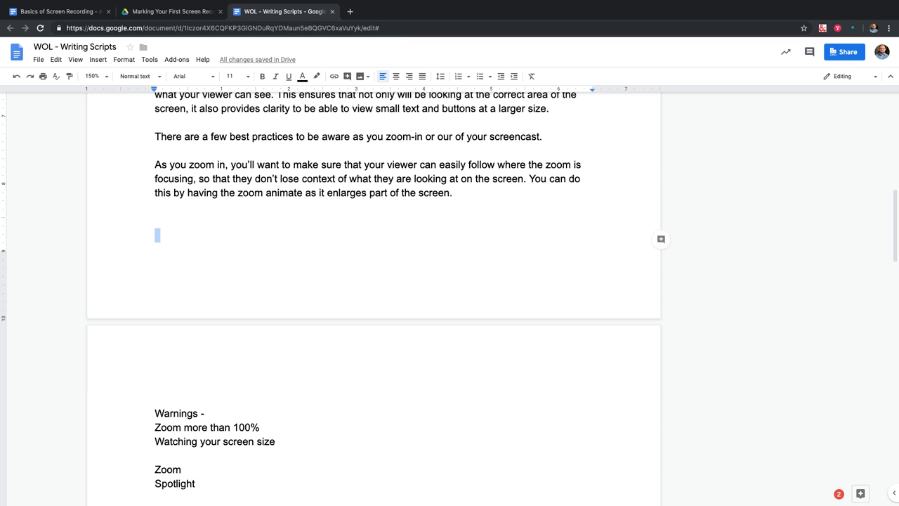
Correct the best-practices line to read 'zoom in or out of your screencast'.
{"action": "scroll", "coordinate": [372, 295], "scroll_direction": "up", "scroll_amount": 2}
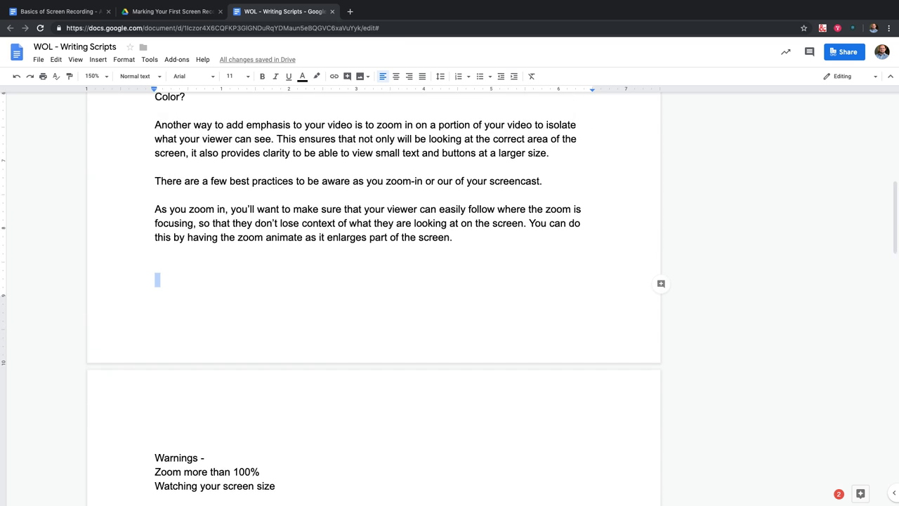
{"action": "left_click", "coordinate": [155, 262]}
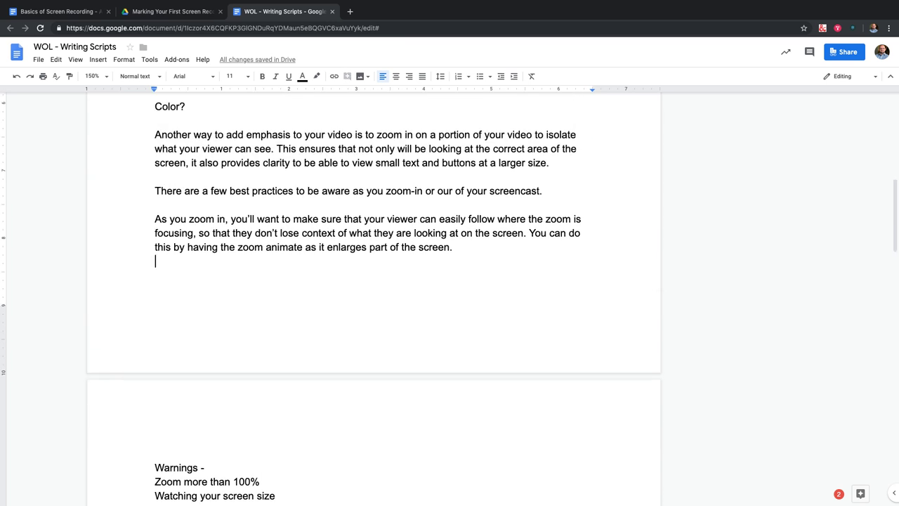
{"action": "key", "text": "BackSpace"}
{"action": "scroll", "coordinate": [374, 301], "scroll_direction": "up", "scroll_amount": 1}
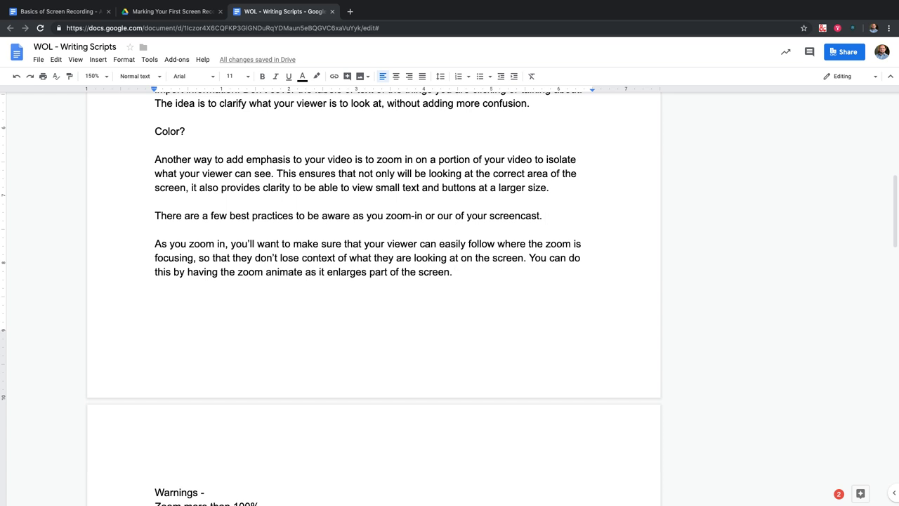
{"action": "left_click_drag", "start_coordinate": [165, 215], "coordinate": [509, 216]}
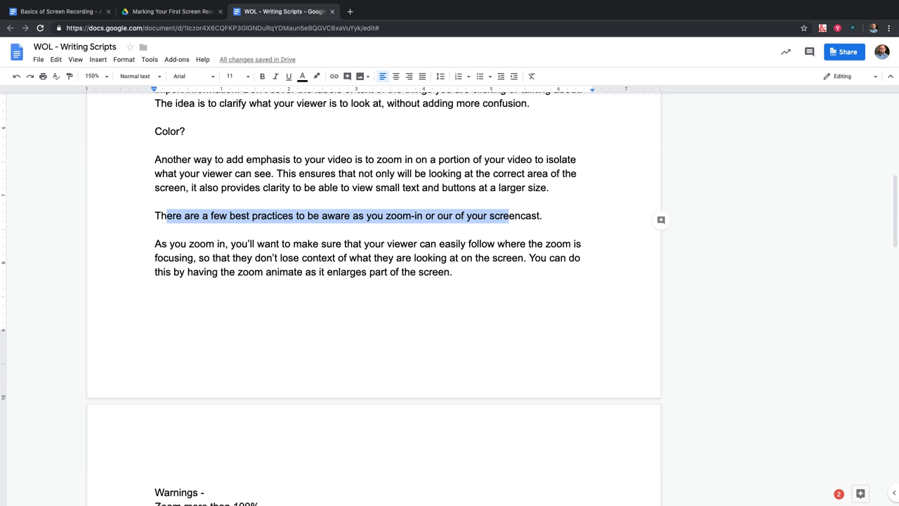
{"action": "left_click", "coordinate": [546, 215]}
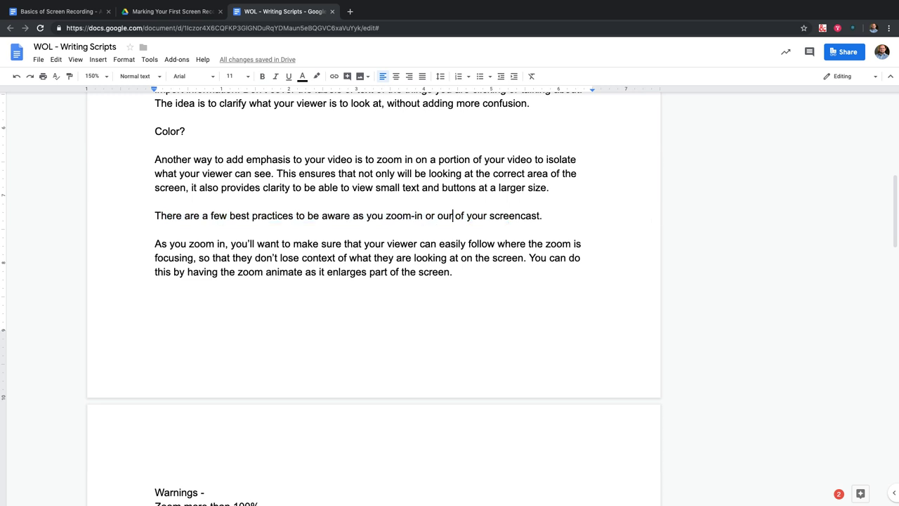
{"action": "key", "text": "BackSpace"}
{"action": "type", "text": "t"}
{"action": "left_click", "coordinate": [545, 216]}
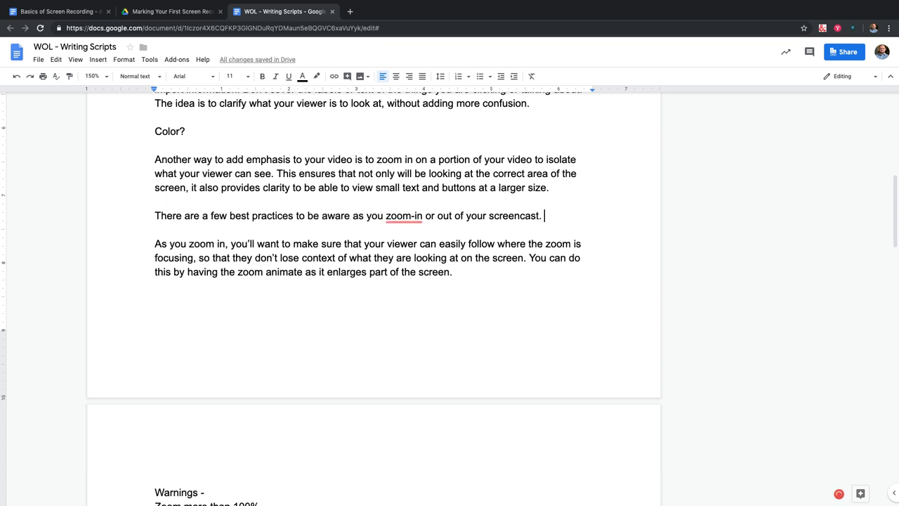
{"action": "left_click", "coordinate": [404, 216]}
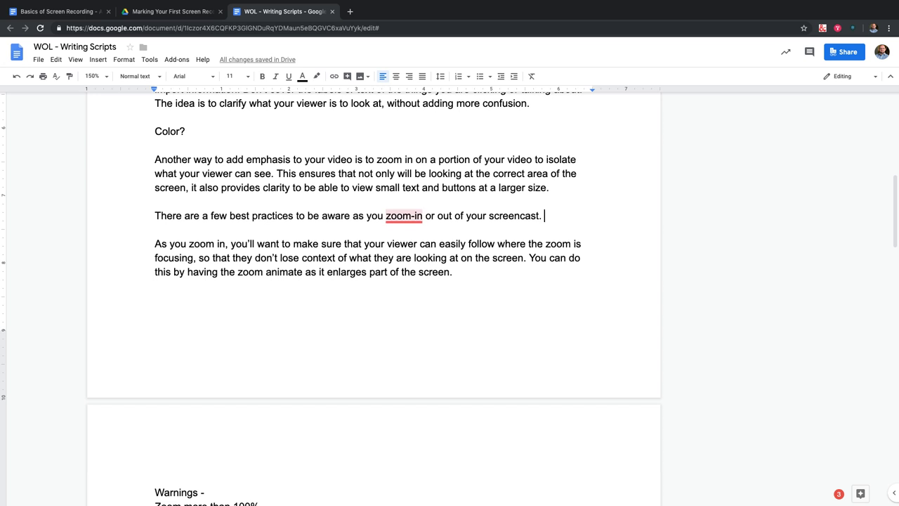
{"action": "left_click", "coordinate": [401, 245]}
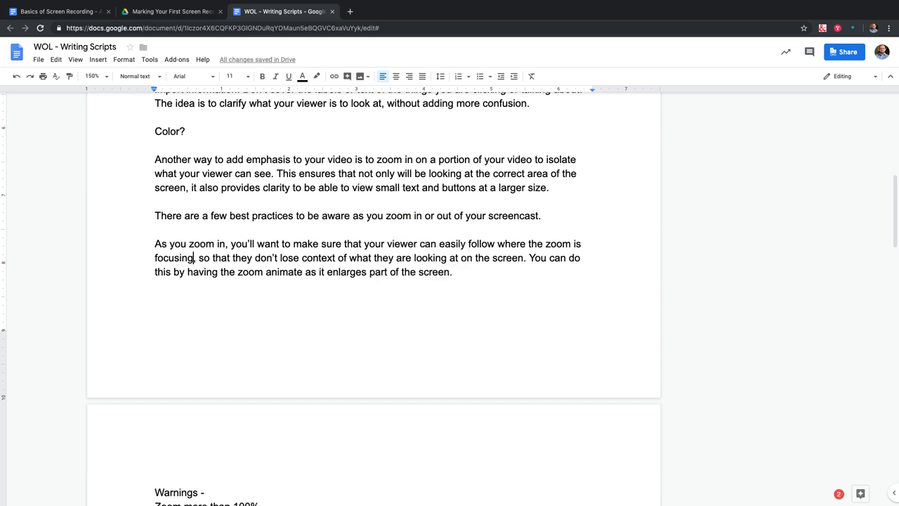
Drop 'that' and the comma after 'focusing', and end the animate sentence 'as it enlarges.'.
{"action": "left_click_drag", "start_coordinate": [213, 258], "coordinate": [231, 257]}
{"action": "key", "text": "BackSpace"}
{"action": "key", "text": "BackSpace"}
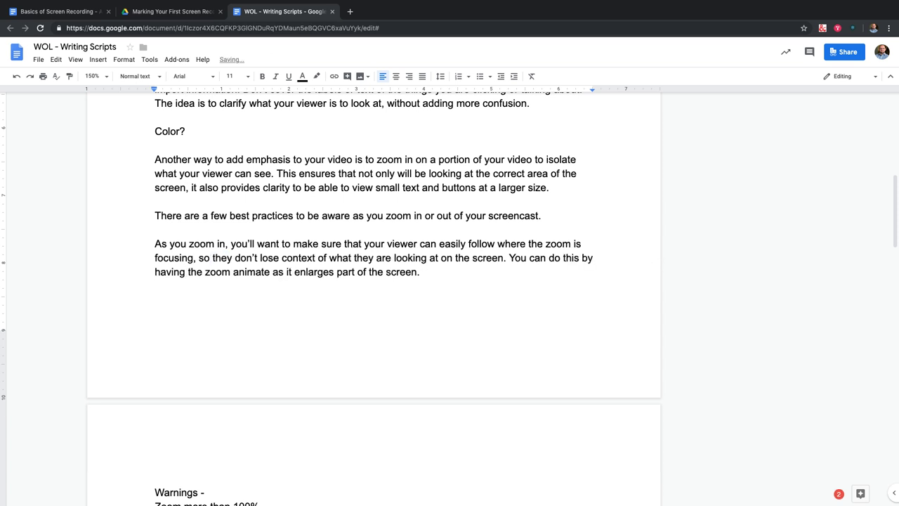
{"action": "left_click", "coordinate": [194, 258]}
{"action": "key", "text": "Delete"}
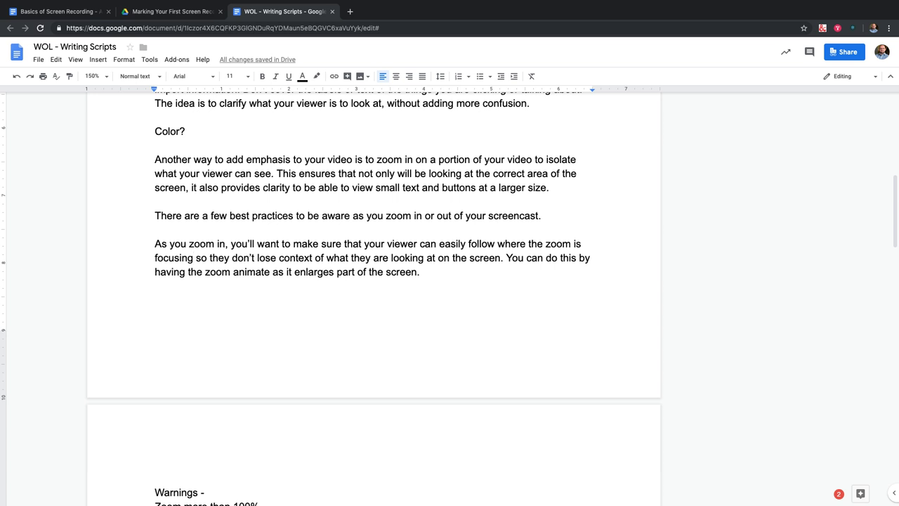
{"action": "left_click_drag", "start_coordinate": [334, 272], "coordinate": [419, 272]}
{"action": "key", "text": "BackSpace"}
{"action": "key", "text": "BackSpace"}
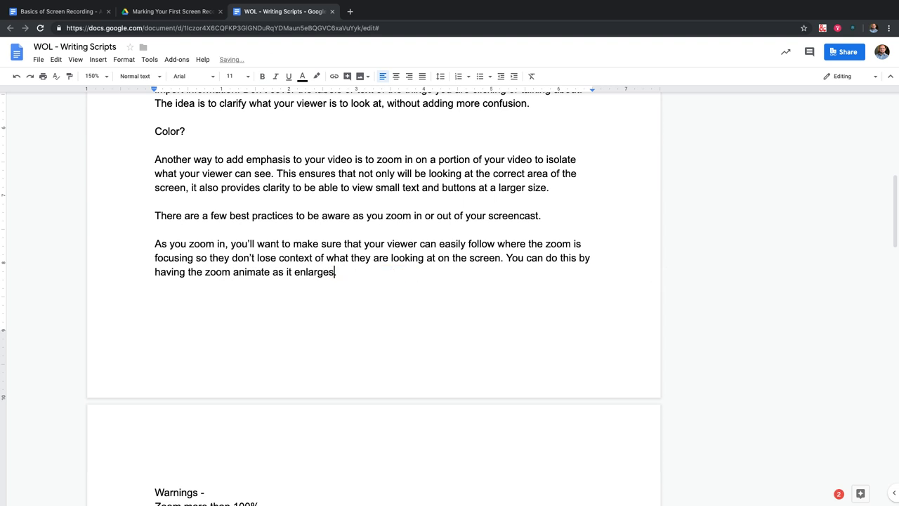
{"action": "type", "text": "."}
{"action": "scroll", "coordinate": [372, 281], "scroll_direction": "down", "scroll_amount": 1}
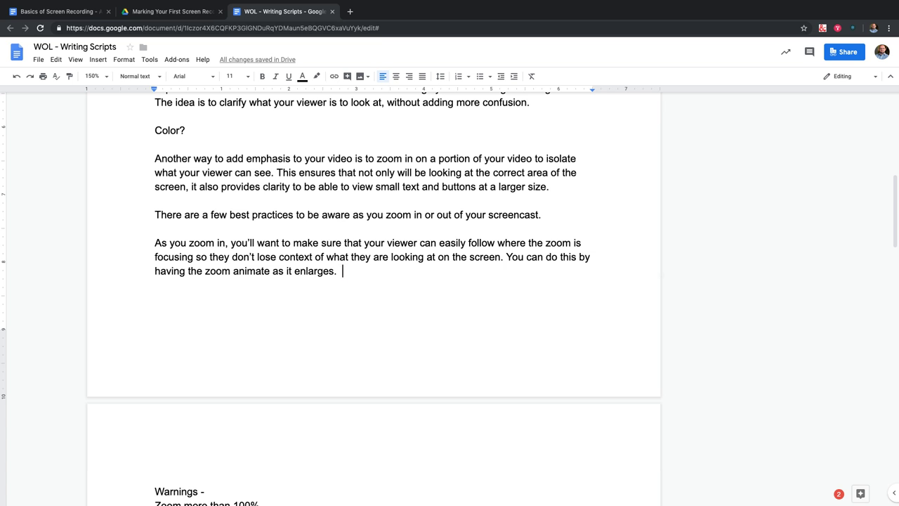
Add 'And when you're done focusing in an area, be sure to zoom out before moving to focus on a different portion of your screencast.'.
{"action": "key", "text": "Return"}
{"action": "key", "text": "Return"}
{"action": "type", "text": "As"}
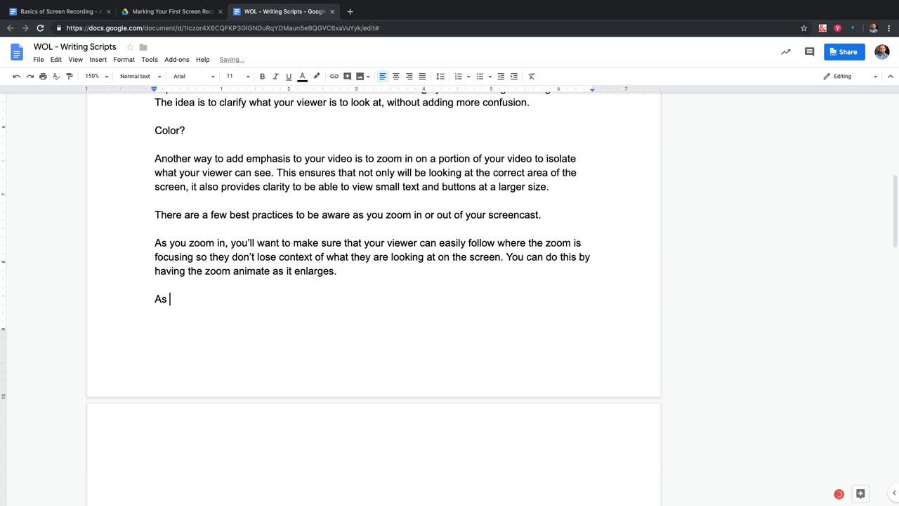
{"action": "key", "text": "BackSpace"}
{"action": "key", "text": "BackSpace"}
{"action": "key", "text": "BackSpace"}
{"action": "type", "text": "A"}
{"action": "key", "text": "BackSpace"}
{"action": "type", "text": "And when y"}
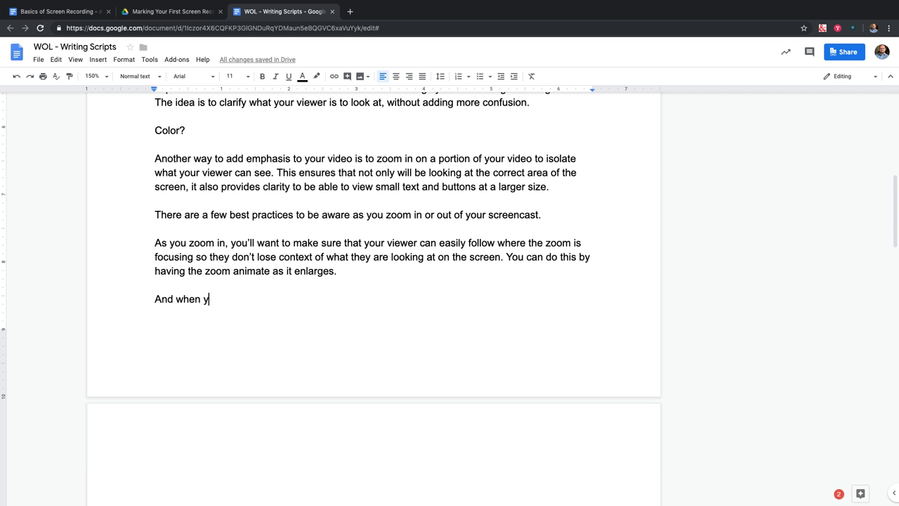
{"action": "type", "text": "ou you're "}
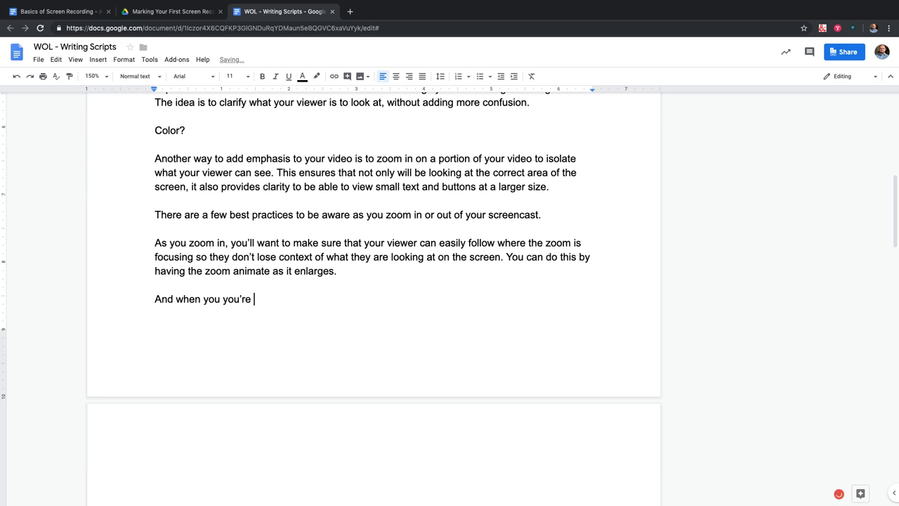
{"action": "type", "text": "done focs"}
{"action": "key", "text": "BackSpace"}
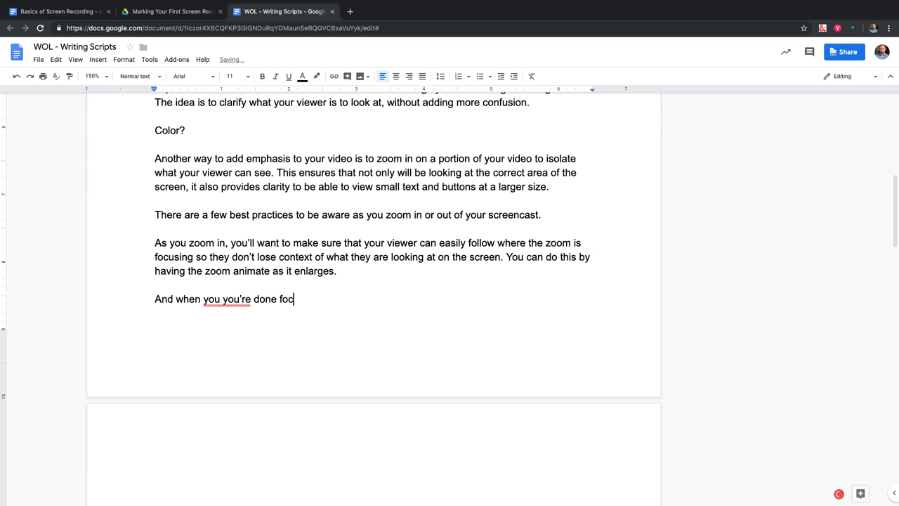
{"action": "key", "text": "BackSpace"}
{"action": "type", "text": "cusing in an area, be "}
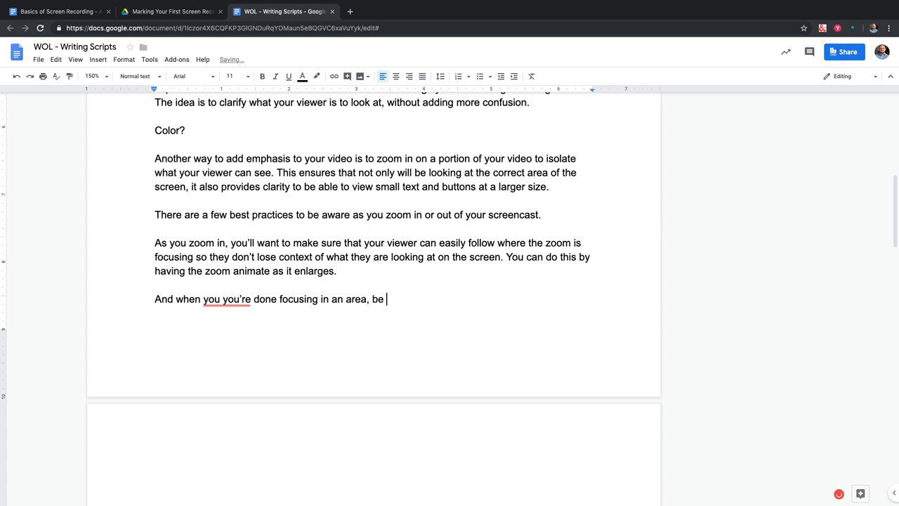
{"action": "type", "text": "sure to zoom out"}
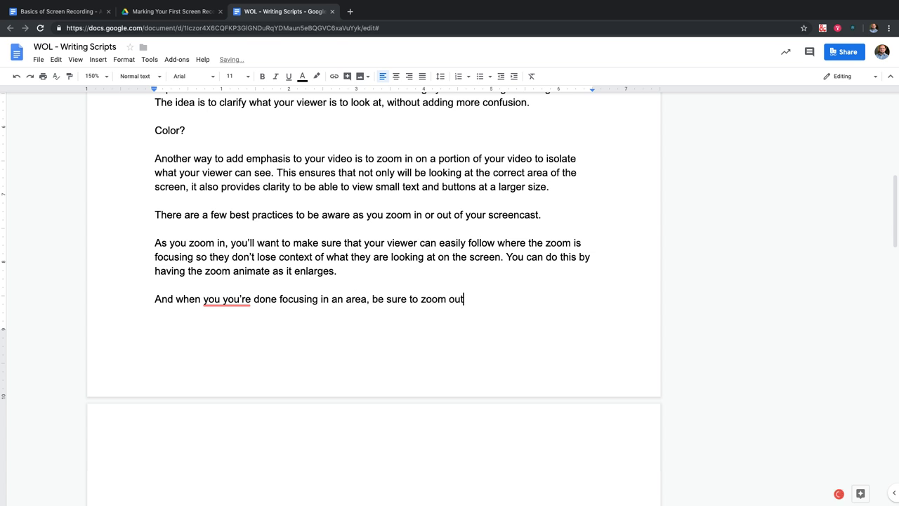
{"action": "type", "text": " b"}
{"action": "key", "text": "BackSpace"}
{"action": "type", "text": "before moving to focu"}
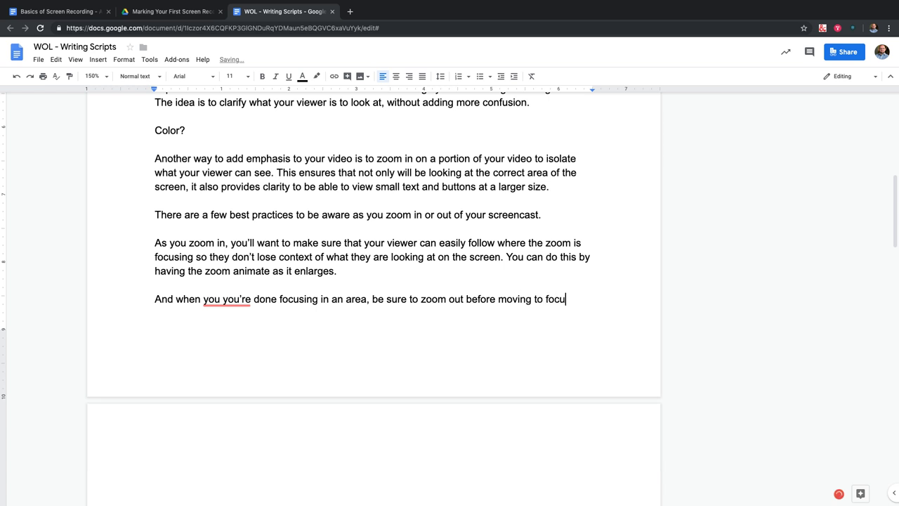
{"action": "type", "text": "s on a different pr"}
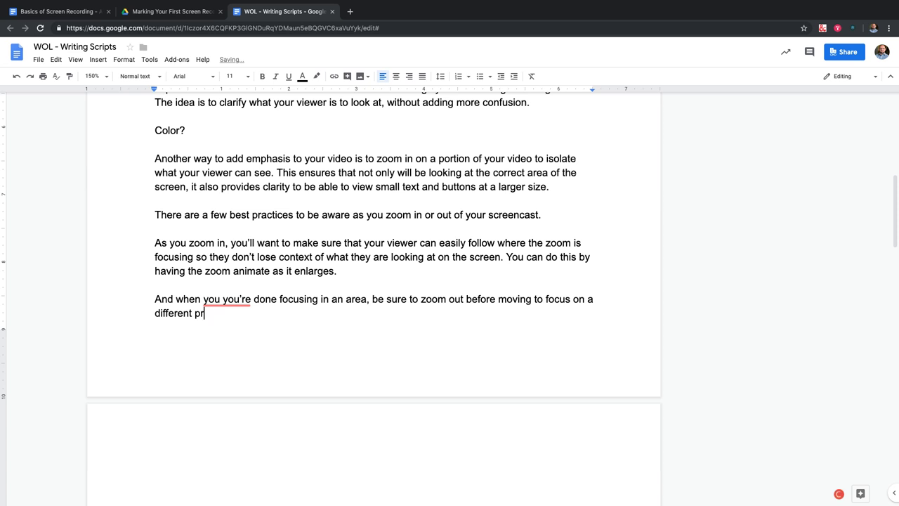
{"action": "key", "text": "BackSpace"}
{"action": "type", "text": "ortion of your scre"}
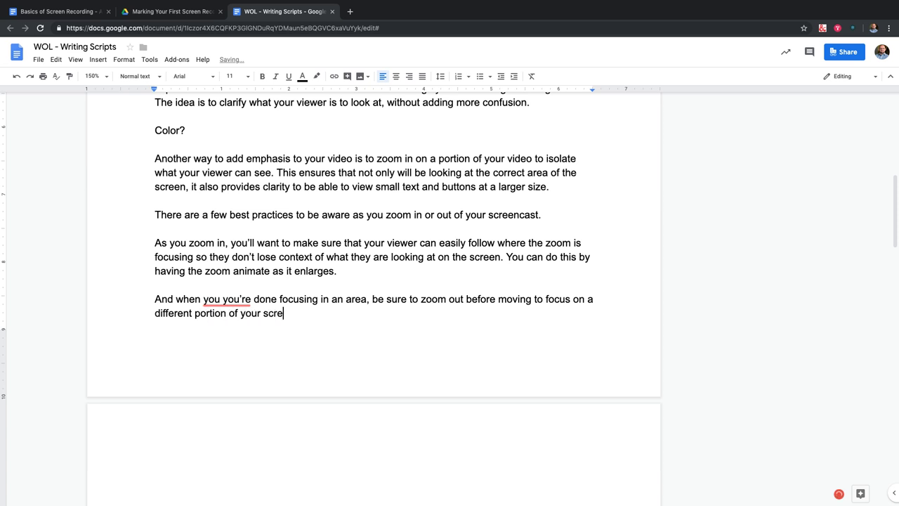
{"action": "type", "text": "encast."}
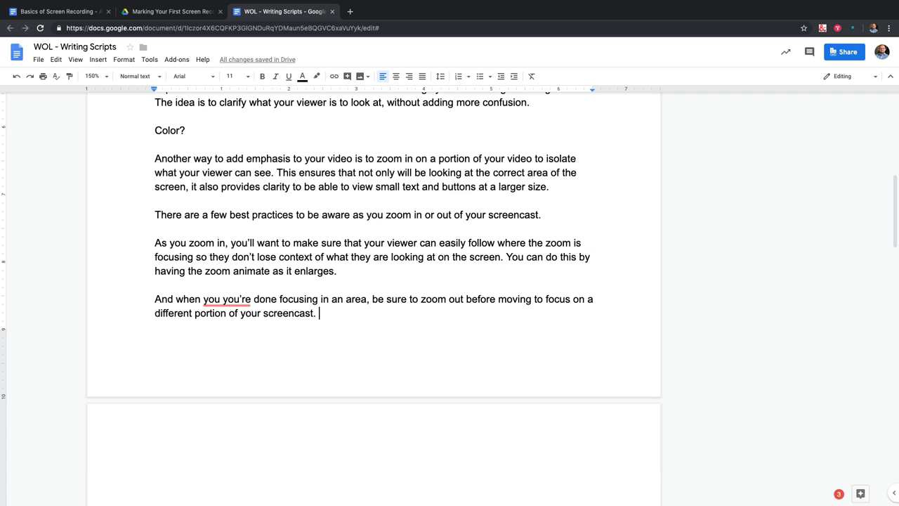
{"action": "key", "text": "ctrl+Return"}
Type 'The best zoom in or out will feel seamless to your viewer. If done well they may hardly notice that you used a zoom.'.
{"action": "type", "text": "T"}
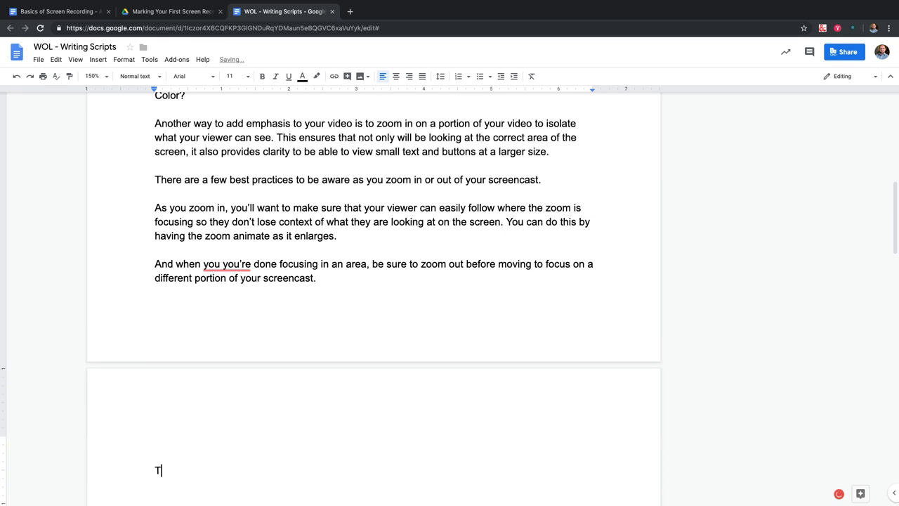
{"action": "type", "text": "he best zoom in or or"}
{"action": "key", "text": "BackSpace"}
{"action": "type", "text": "u"}
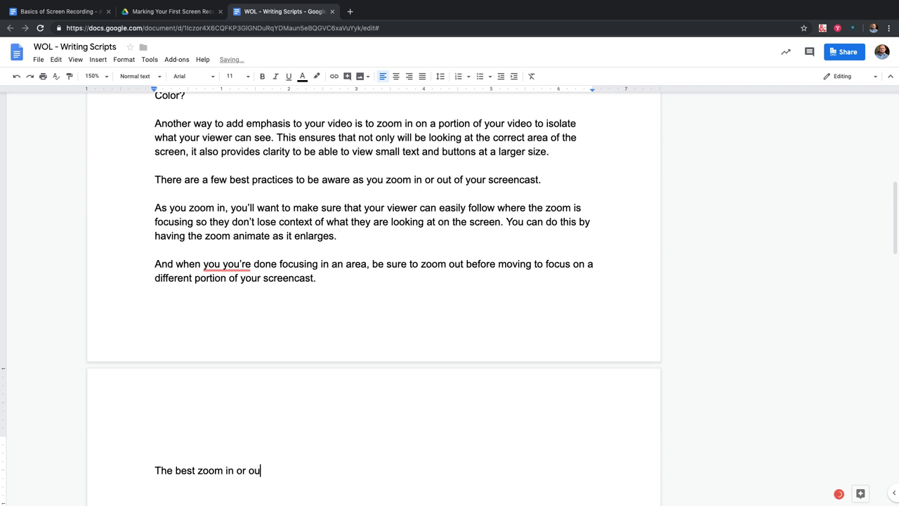
{"action": "type", "text": "t will feel seamless to your viewr"}
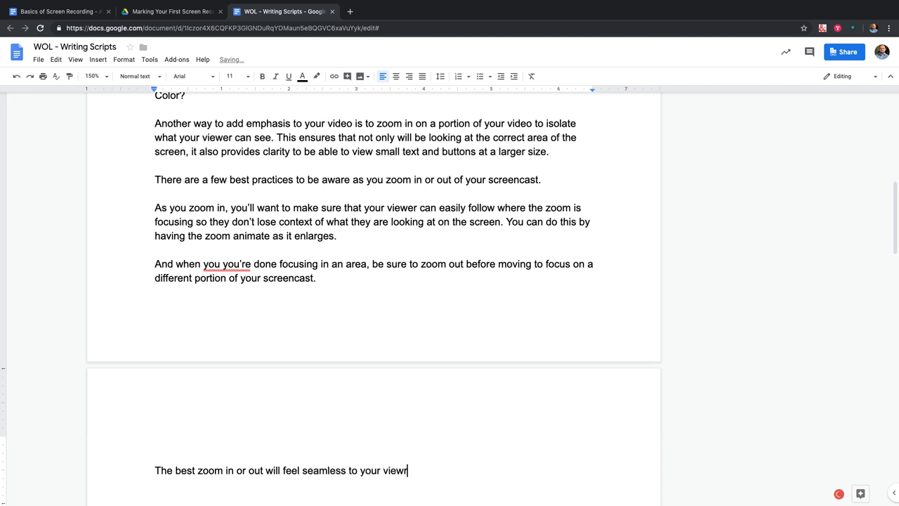
{"action": "key", "text": "BackSpace"}
{"action": "type", "text": "er, and the"}
{"action": "key", "text": "BackSpace"}
{"action": "key", "text": "BackSpace"}
{"action": "key", "text": "BackSpace"}
{"action": "key", "text": "BackSpace"}
{"action": "key", "text": "BackSpace"}
{"action": "key", "text": "BackSpace"}
{"action": "key", "text": "BackSpace"}
{"action": "key", "text": "BackSpace"}
{"action": "key", "text": "BackSpace"}
{"action": "key", "text": "BackSpace"}
{"action": "type", "text": ". If done well the"}
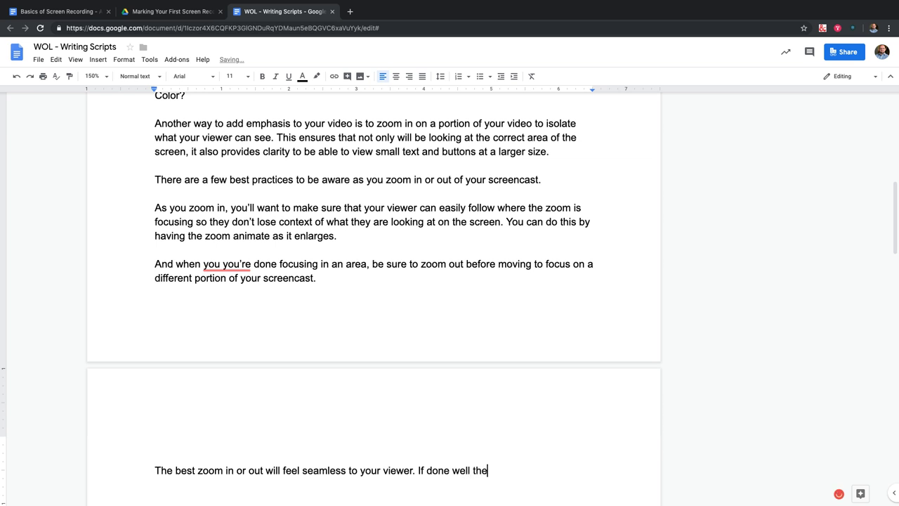
{"action": "type", "text": "y may hardly notic"}
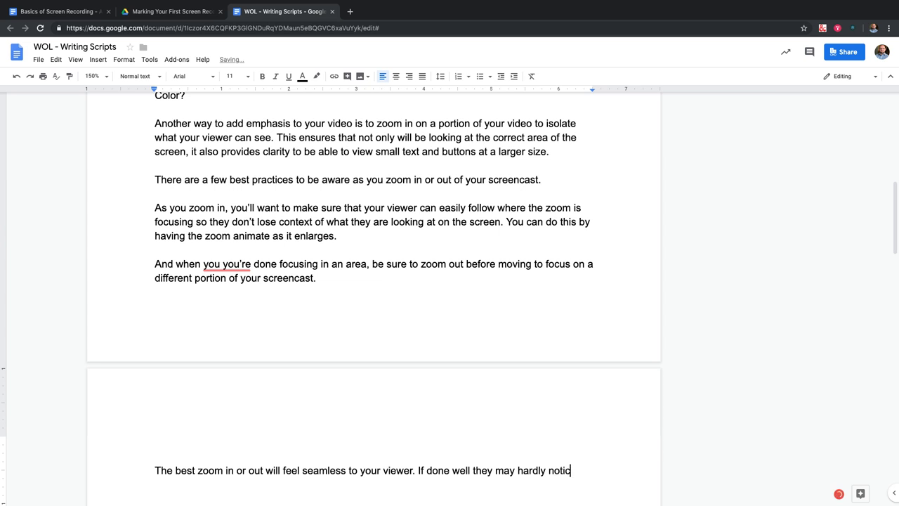
{"action": "type", "text": "e that you used a "}
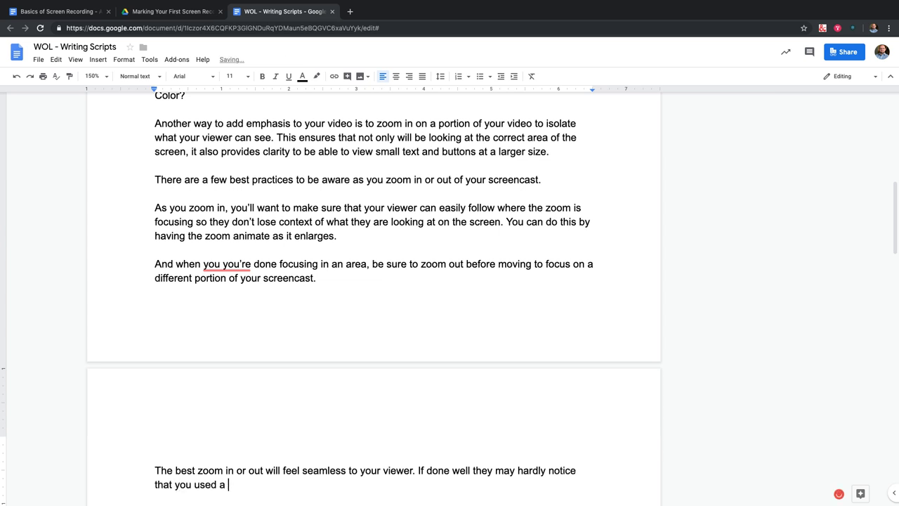
{"action": "type", "text": "zoom."}
{"action": "scroll", "coordinate": [449, 292], "scroll_direction": "down", "scroll_amount": 3}
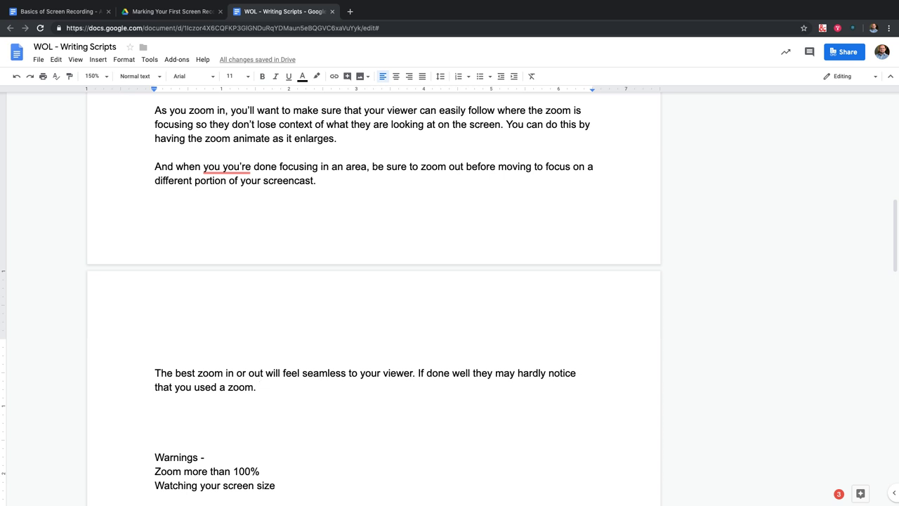
Delete the duplicated 'you' so the paragraph reads 'when you're done focusing'.
{"action": "mouse_move", "coordinate": [225, 168]}
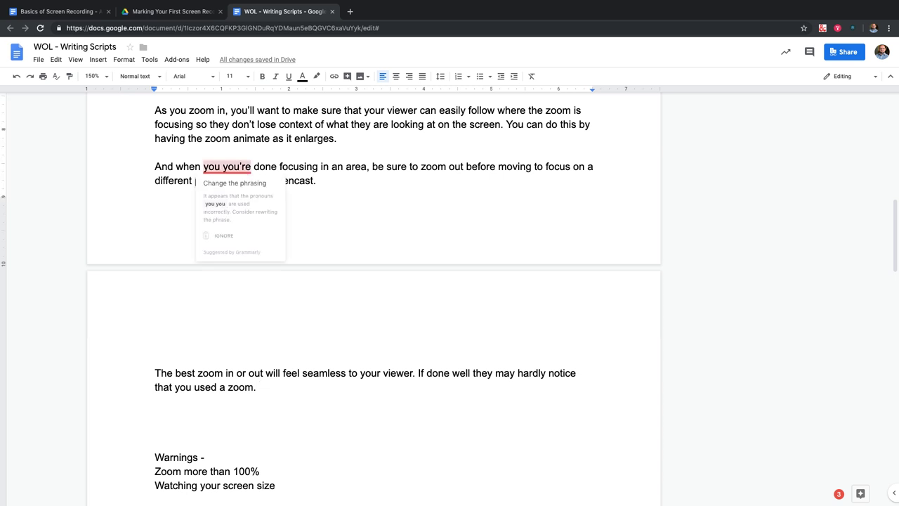
{"action": "double_click", "coordinate": [211, 167]}
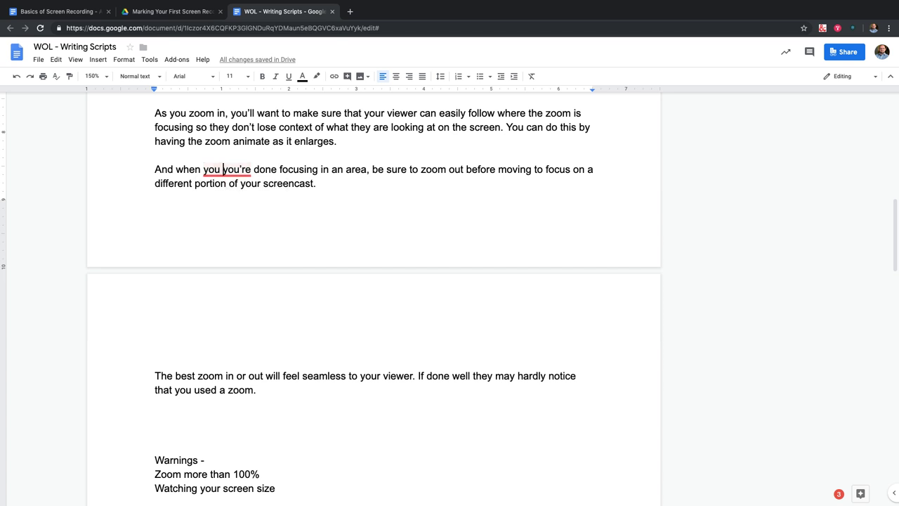
{"action": "key", "text": "BackSpace"}
{"action": "key", "text": "BackSpace"}
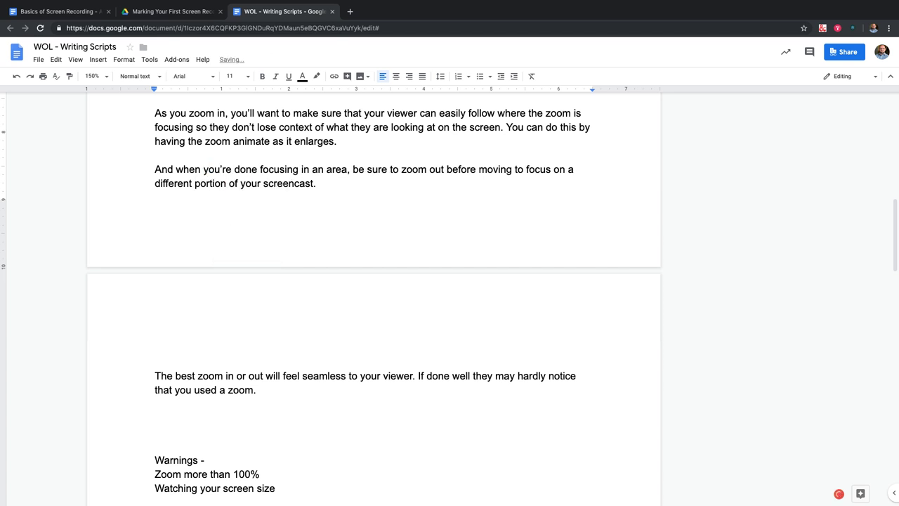
Remove the stray trailing space after 'screencast.'.
{"action": "scroll", "coordinate": [372, 302], "scroll_direction": "up", "scroll_amount": 1}
{"action": "double_click", "coordinate": [321, 205]}
{"action": "scroll", "coordinate": [372, 302], "scroll_direction": "up", "scroll_amount": 1}
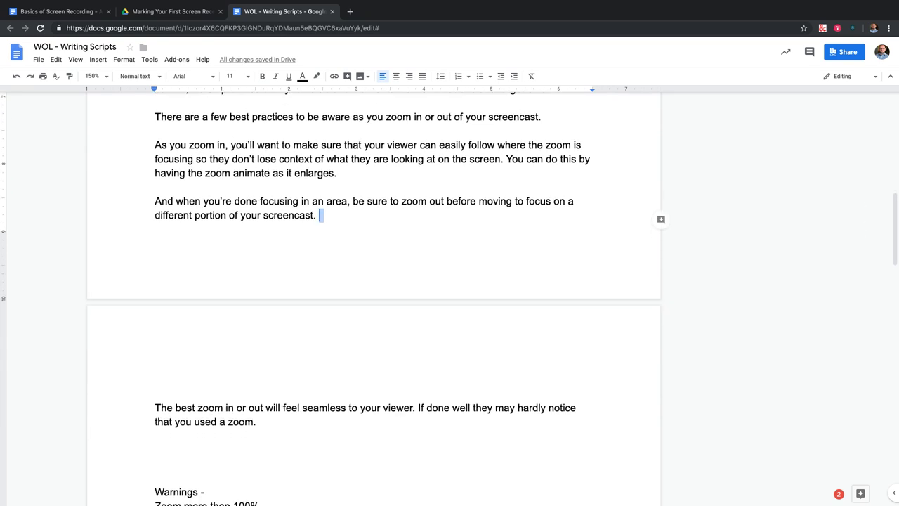
{"action": "key", "text": "BackSpace"}
{"action": "scroll", "coordinate": [372, 302], "scroll_direction": "up", "scroll_amount": 3}
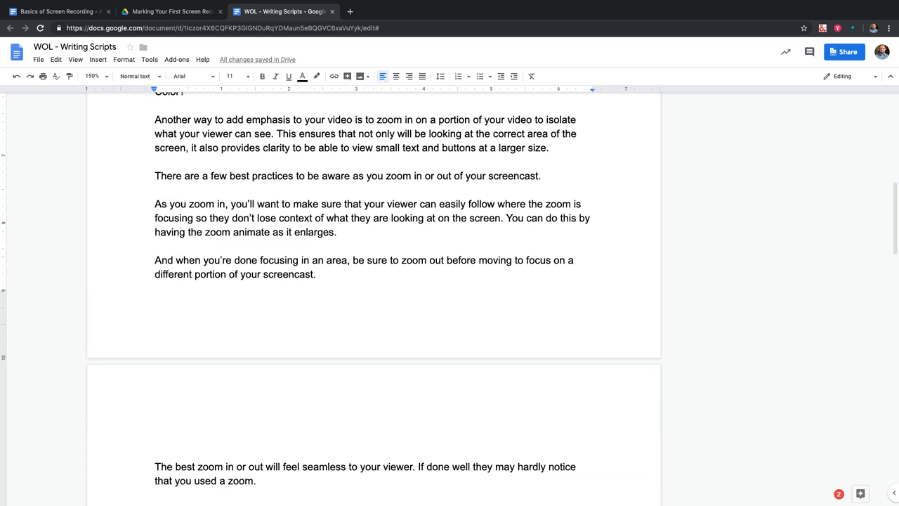
Switch to the 'Basics of Screen Recording - A to Z' document and scroll up to its table of contents.
{"action": "scroll", "coordinate": [372, 303], "scroll_direction": "up", "scroll_amount": 18}
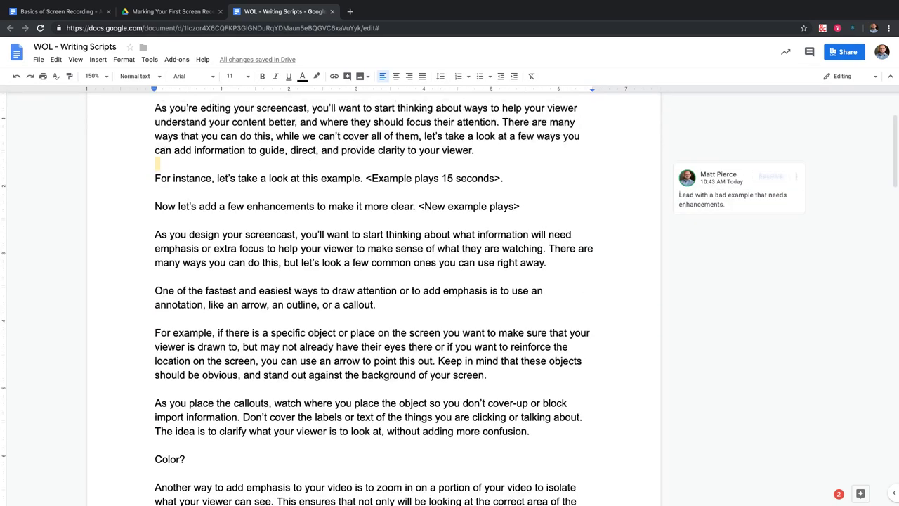
{"action": "scroll", "coordinate": [372, 302], "scroll_direction": "up", "scroll_amount": 2}
{"action": "scroll", "coordinate": [372, 302], "scroll_direction": "down", "scroll_amount": 8}
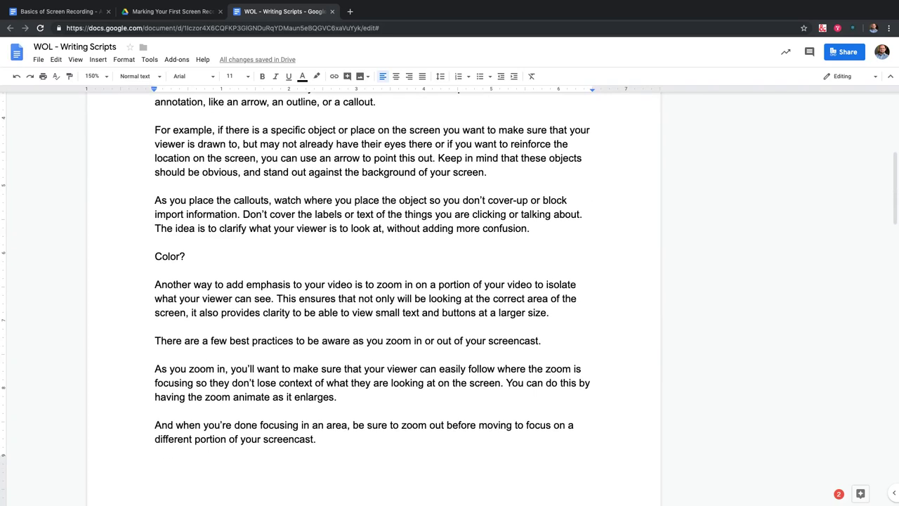
{"action": "scroll", "coordinate": [373, 302], "scroll_direction": "down", "scroll_amount": 7}
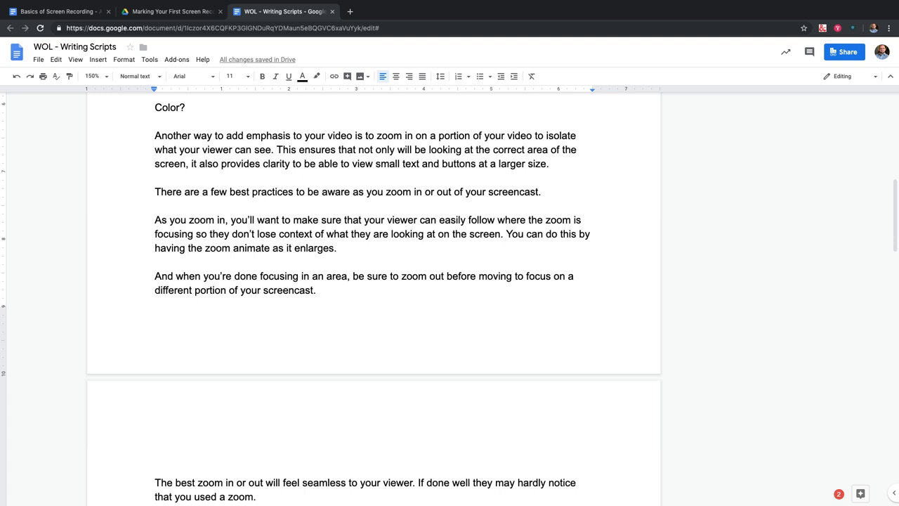
{"action": "key", "text": "super+1"}
{"action": "scroll", "coordinate": [373, 302], "scroll_direction": "up", "scroll_amount": 15}
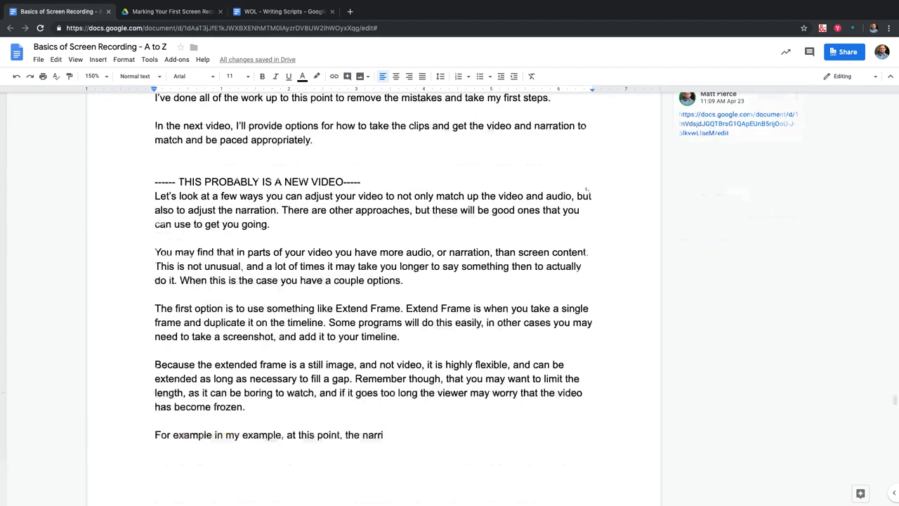
{"action": "scroll", "coordinate": [372, 302], "scroll_direction": "up", "scroll_amount": 15}
{"action": "left_click_drag", "start_coordinate": [895, 358], "coordinate": [895, 99]}
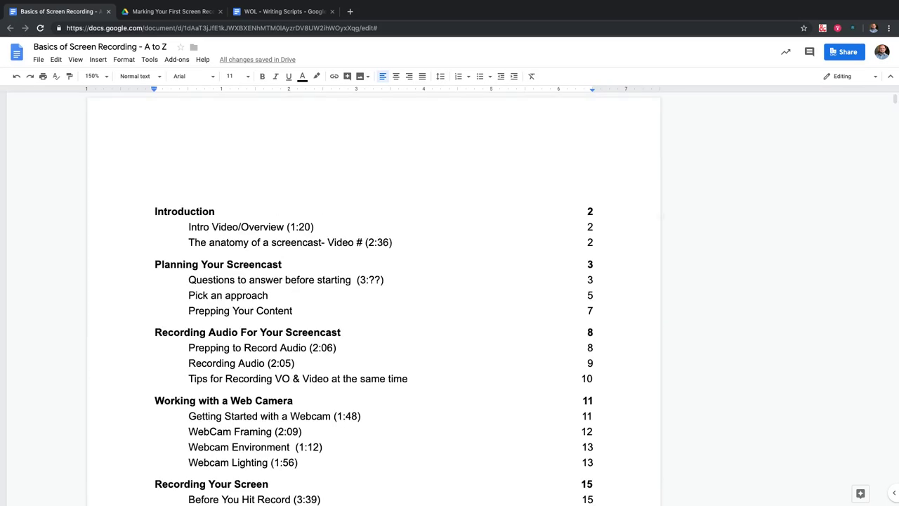
{"action": "scroll", "coordinate": [662, 218], "scroll_direction": "down", "scroll_amount": 4}
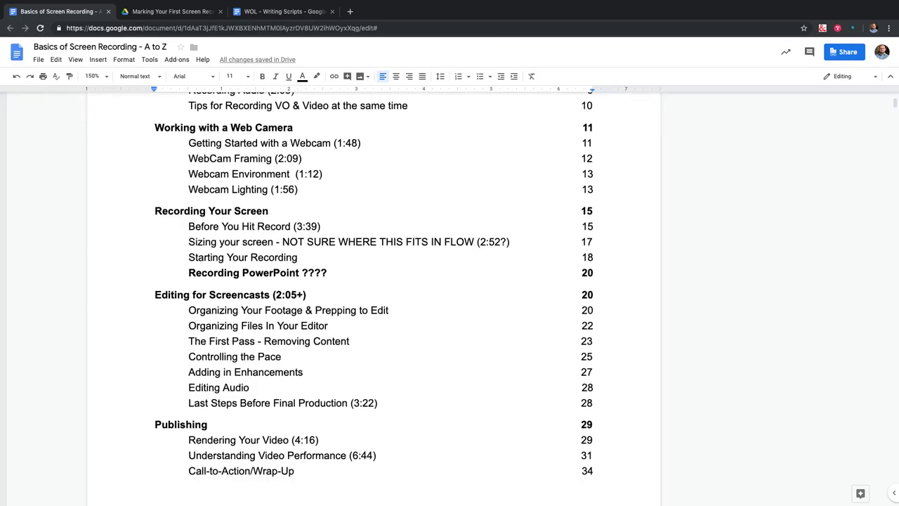
{"action": "scroll", "coordinate": [374, 296], "scroll_direction": "down", "scroll_amount": 1}
{"action": "scroll", "coordinate": [374, 296], "scroll_direction": "up", "scroll_amount": 5}
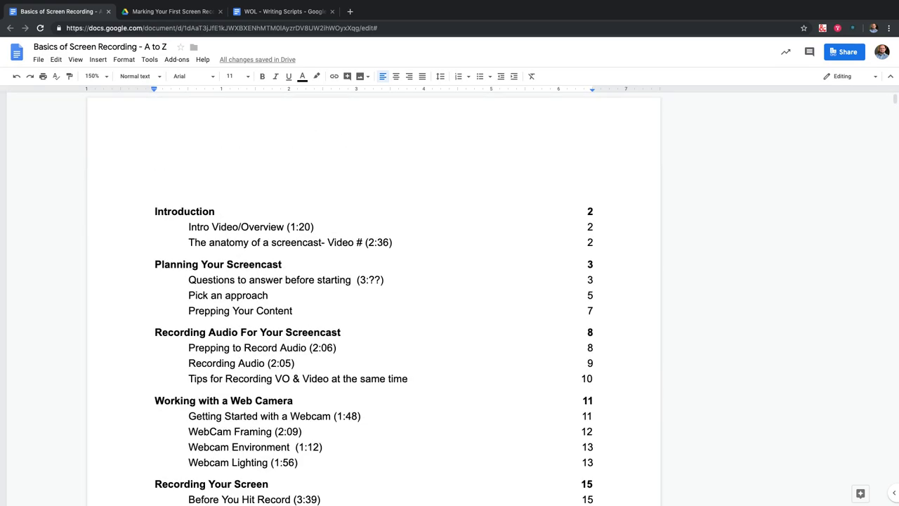
Back in the WOL script, insert 'of' after 'aware' and 'that' after 'so'.
{"action": "key", "text": "super+3"}
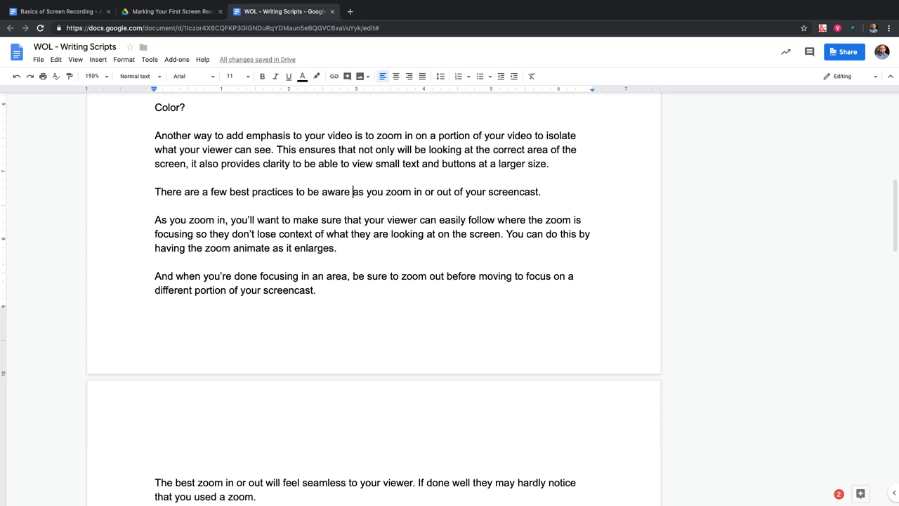
{"action": "type", "text": "of"}
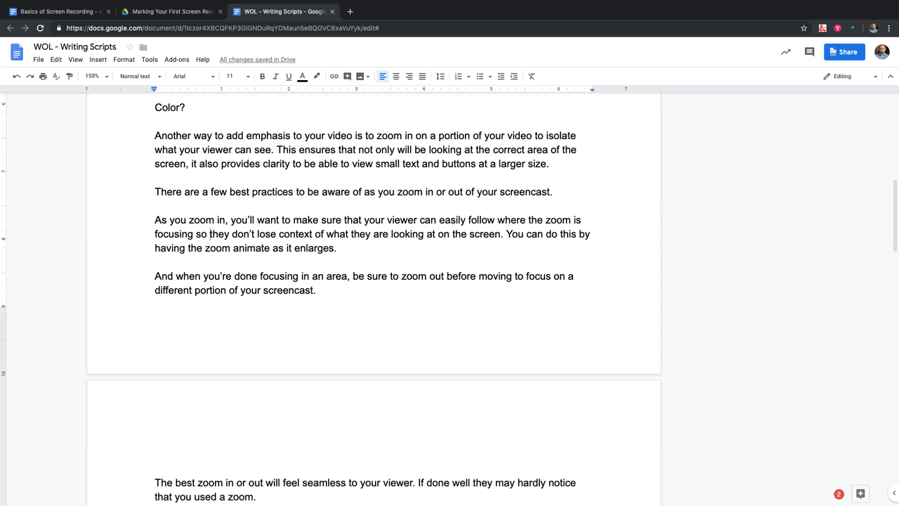
{"action": "type", "text": "that"}
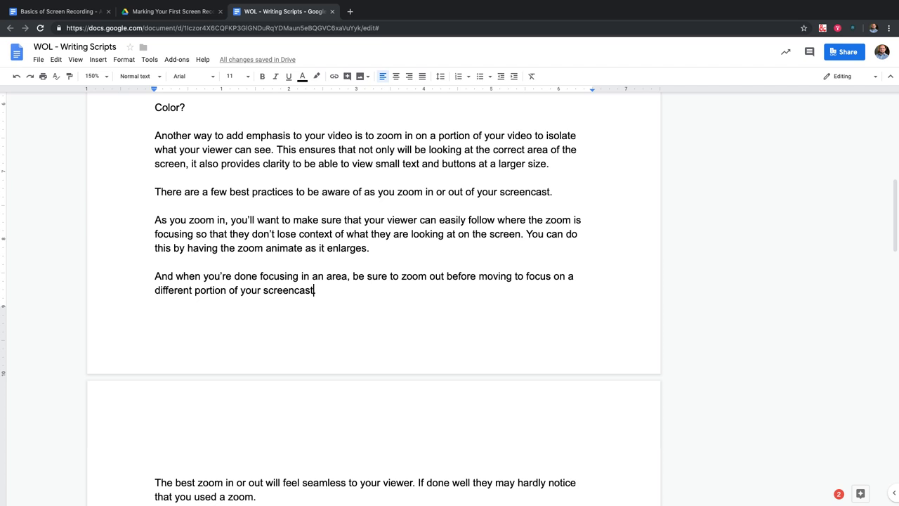
Extend the zoom-out sentence to end ', or if the zoom is no longer need.'.
{"action": "key", "text": "BackSpace"}
{"action": "type", "text": ", or if the zo"}
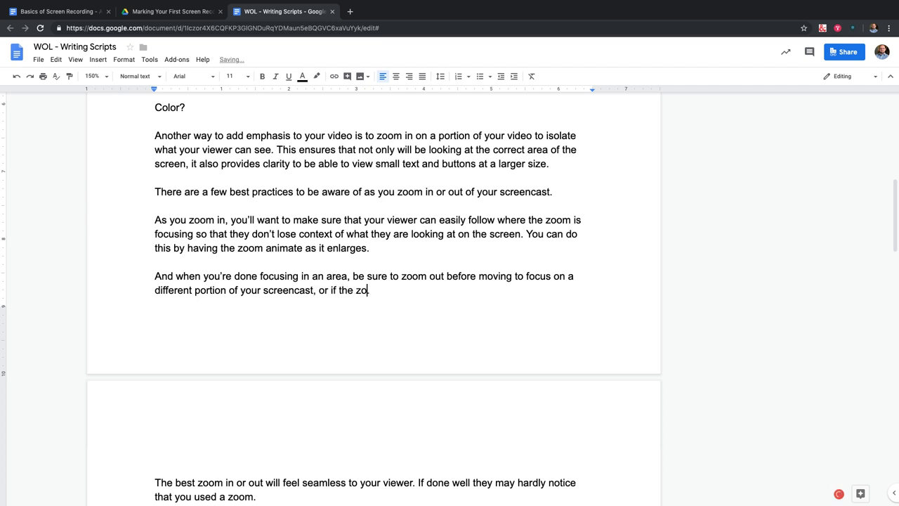
{"action": "type", "text": "om is no longer d"}
{"action": "key", "text": "BackSpace"}
{"action": "key", "text": "BackSpace"}
{"action": "type", "text": "need."}
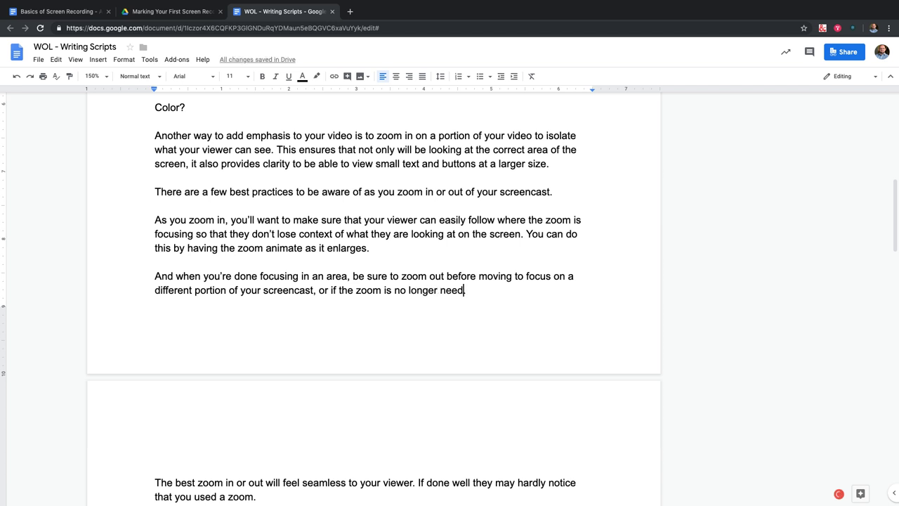
{"action": "scroll", "coordinate": [373, 295], "scroll_direction": "down", "scroll_amount": 1}
{"action": "scroll", "coordinate": [373, 295], "scroll_direction": "down", "scroll_amount": 1}
Change the opening to 'The best zooms, whether in or out, will'.
{"action": "left_click", "coordinate": [226, 435]}
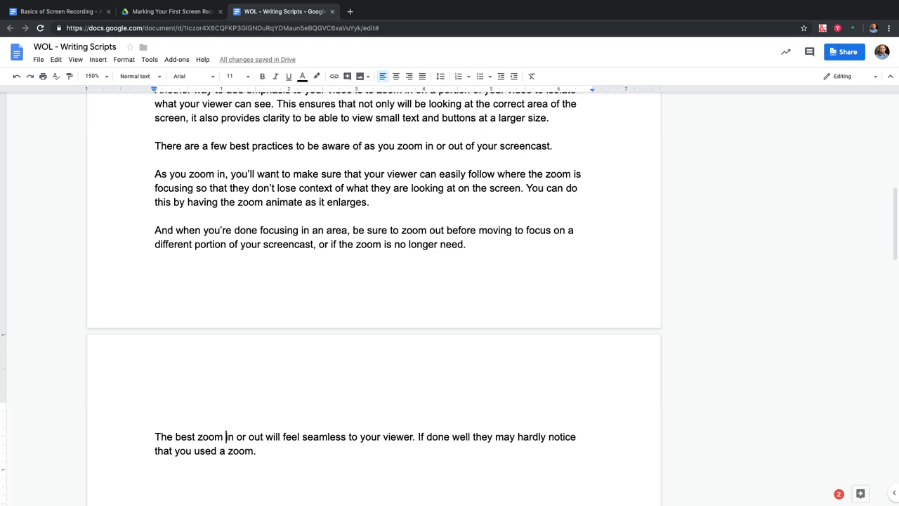
{"action": "type", "text": "s"}
{"action": "scroll", "coordinate": [374, 295], "scroll_direction": "down", "scroll_amount": 1}
{"action": "left_click_drag", "start_coordinate": [230, 430], "coordinate": [270, 430]}
{"action": "key", "text": "BackSpace"}
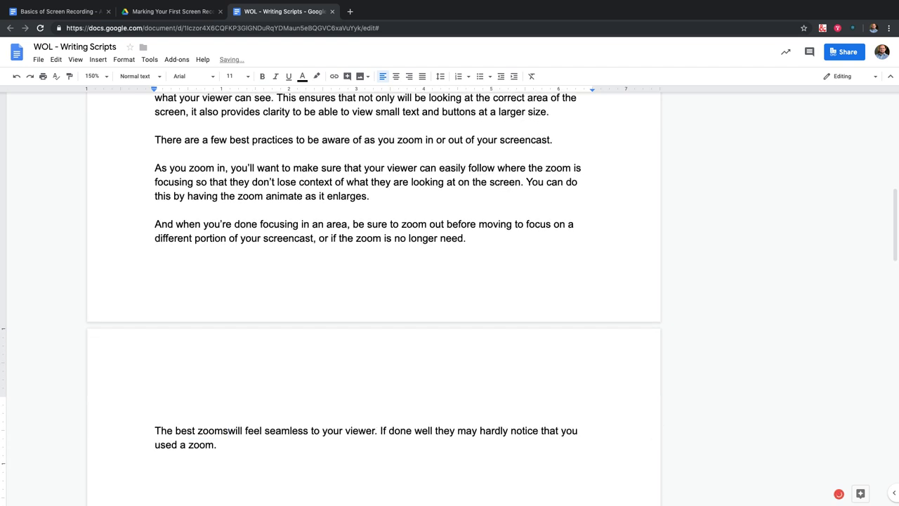
{"action": "key", "text": "BackSpace"}
{"action": "type", "text": ", whether in or out,"}
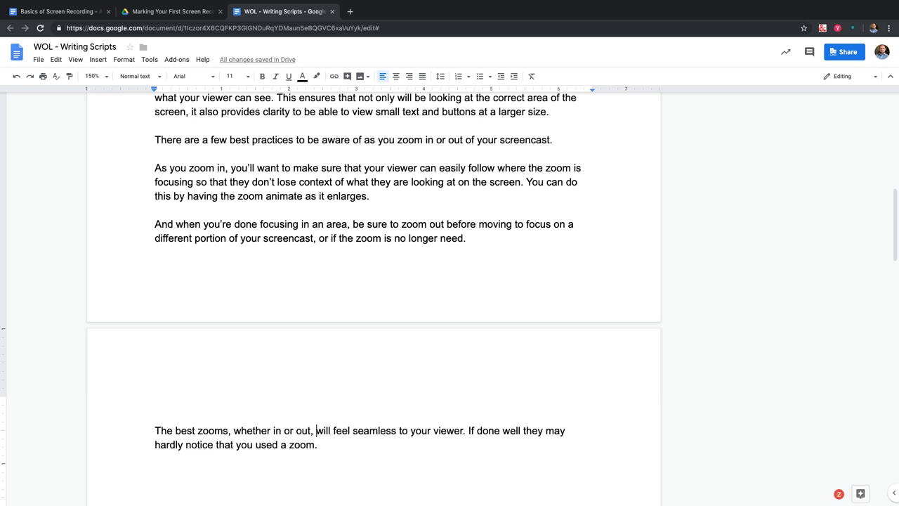
Replace 'used a zoom' with 'zoomed at all' at the paragraph's end.
{"action": "left_click_drag", "start_coordinate": [256, 444], "coordinate": [289, 445]}
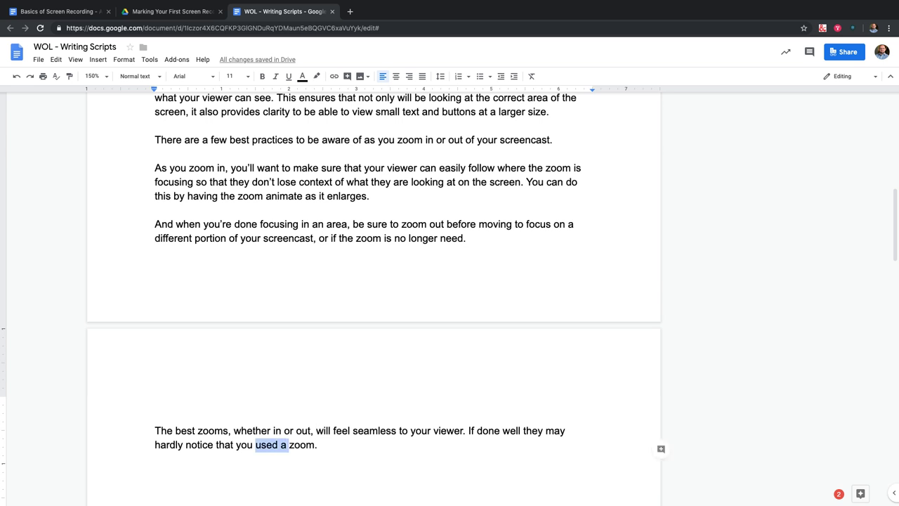
{"action": "key", "text": "BackSpace"}
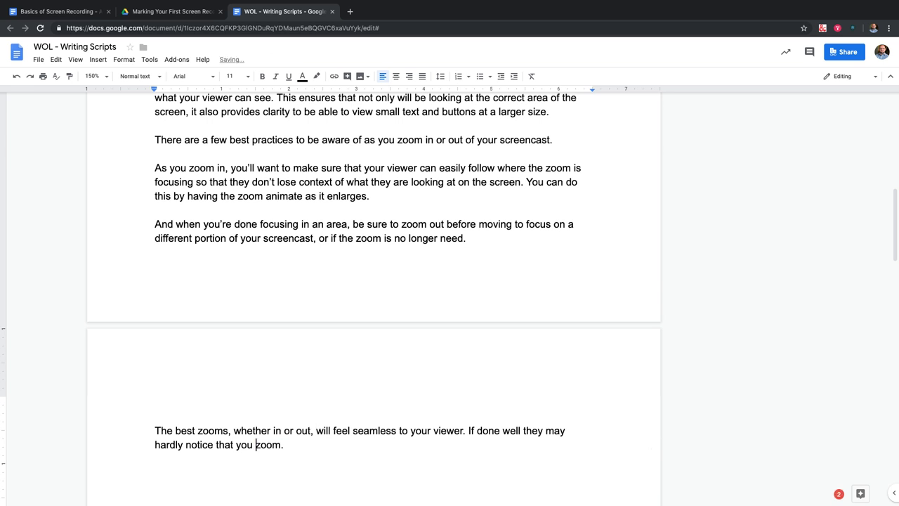
{"action": "key", "text": "Right"}
{"action": "key", "text": "Right"}
{"action": "key", "text": "Right"}
{"action": "key", "text": "Right"}
{"action": "type", "text": "ed at all"}
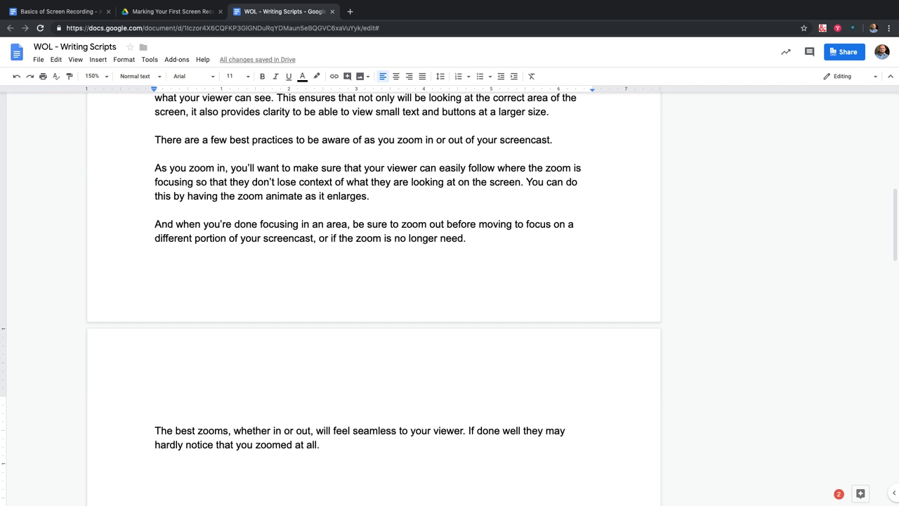
{"action": "scroll", "coordinate": [450, 299], "scroll_direction": "down", "scroll_amount": 2}
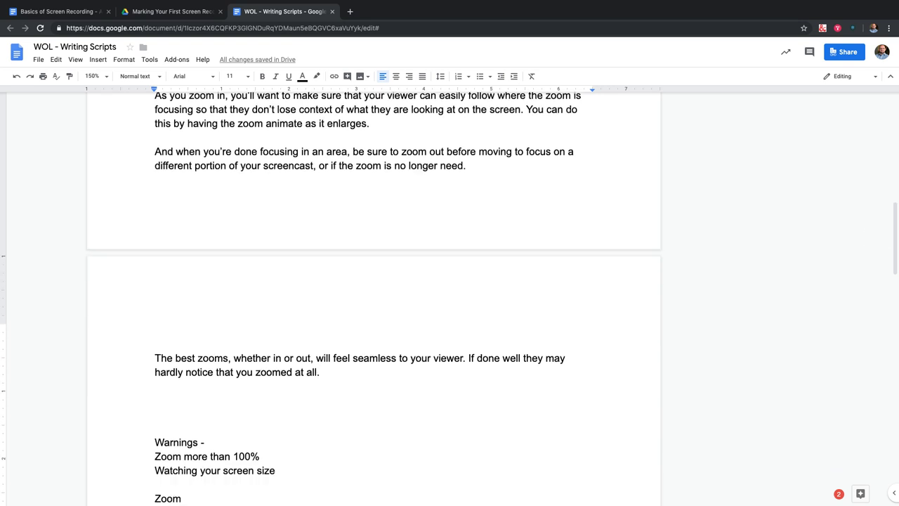
{"action": "scroll", "coordinate": [372, 298], "scroll_direction": "up", "scroll_amount": 5}
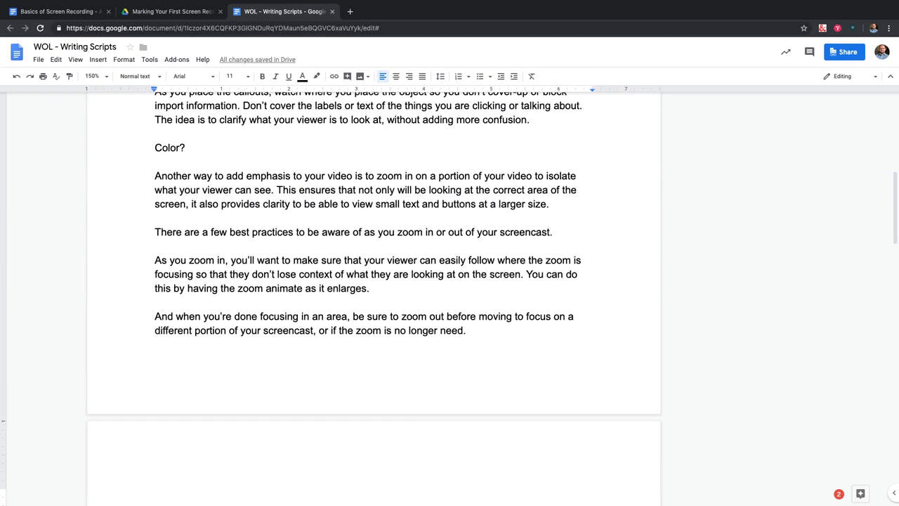
{"action": "scroll", "coordinate": [372, 298], "scroll_direction": "down", "scroll_amount": 2}
{"action": "scroll", "coordinate": [372, 298], "scroll_direction": "up", "scroll_amount": 4}
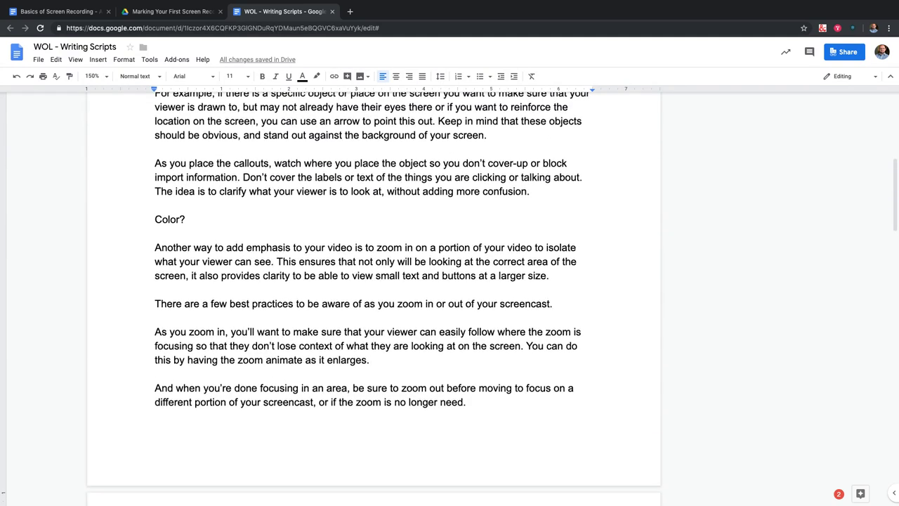
{"action": "scroll", "coordinate": [372, 298], "scroll_direction": "down", "scroll_amount": 4}
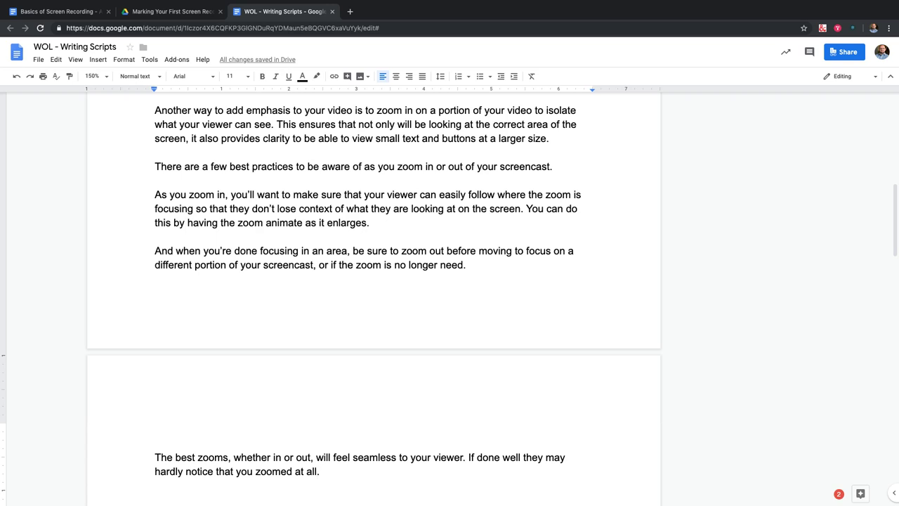
{"action": "scroll", "coordinate": [372, 298], "scroll_direction": "up", "scroll_amount": 3}
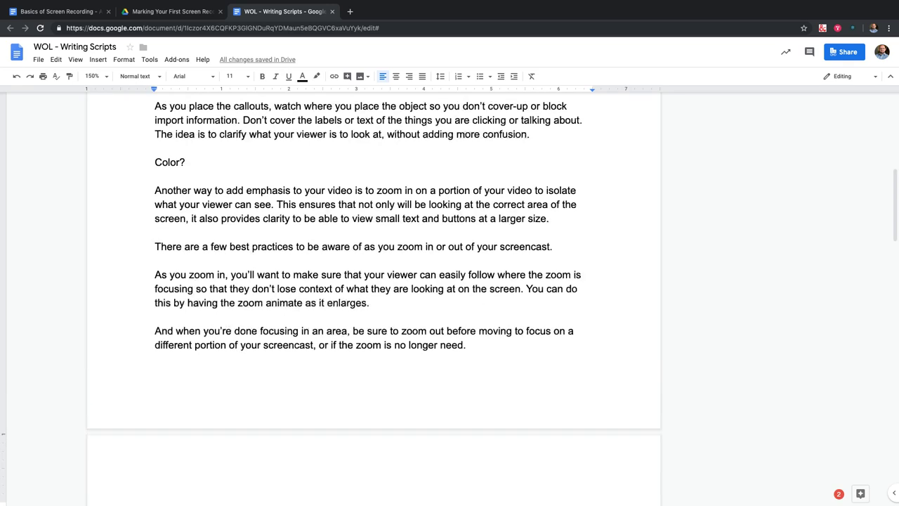
{"action": "scroll", "coordinate": [373, 299], "scroll_direction": "down", "scroll_amount": 1}
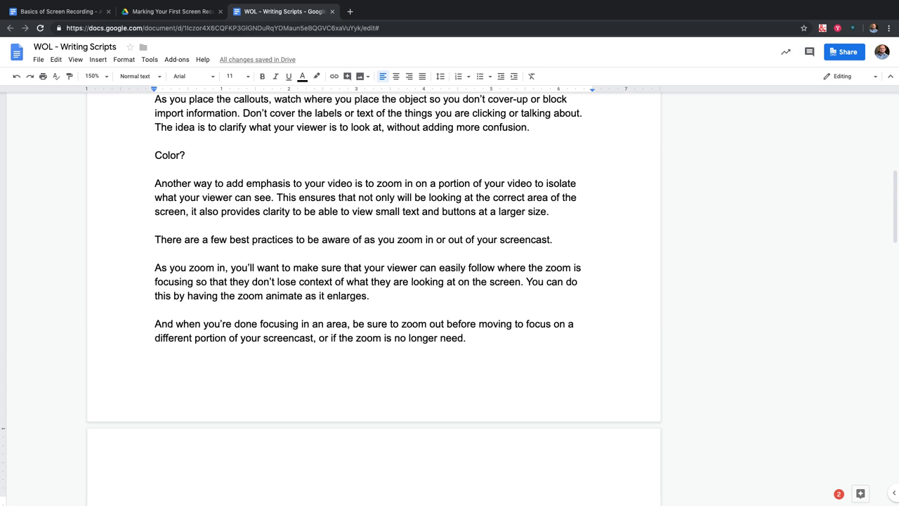
{"action": "scroll", "coordinate": [372, 298], "scroll_direction": "down", "scroll_amount": 5}
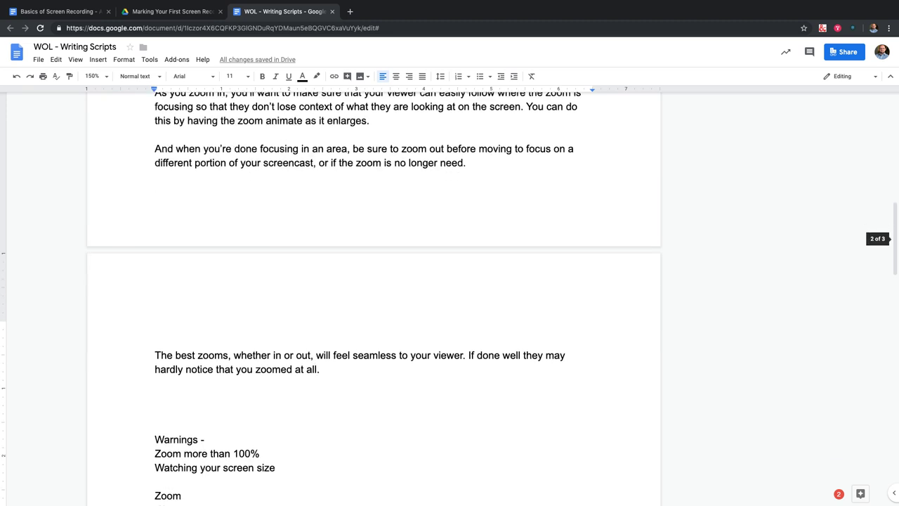
{"action": "scroll", "coordinate": [372, 299], "scroll_direction": "up", "scroll_amount": 3}
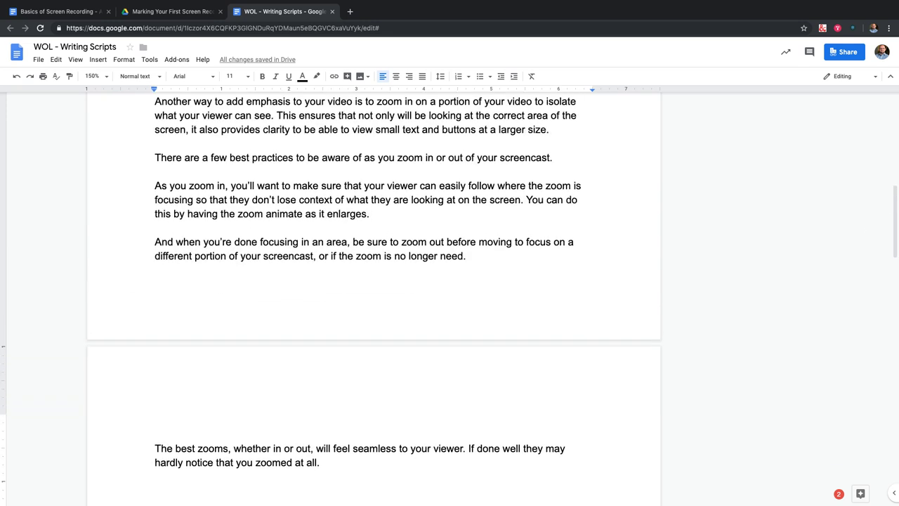
{"action": "scroll", "coordinate": [372, 298], "scroll_direction": "down", "scroll_amount": 1}
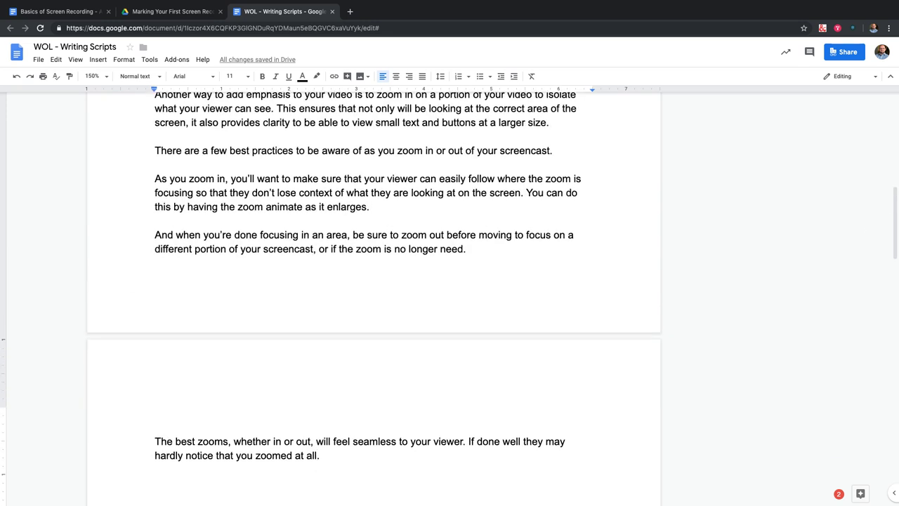
{"action": "scroll", "coordinate": [372, 299], "scroll_direction": "up", "scroll_amount": 1}
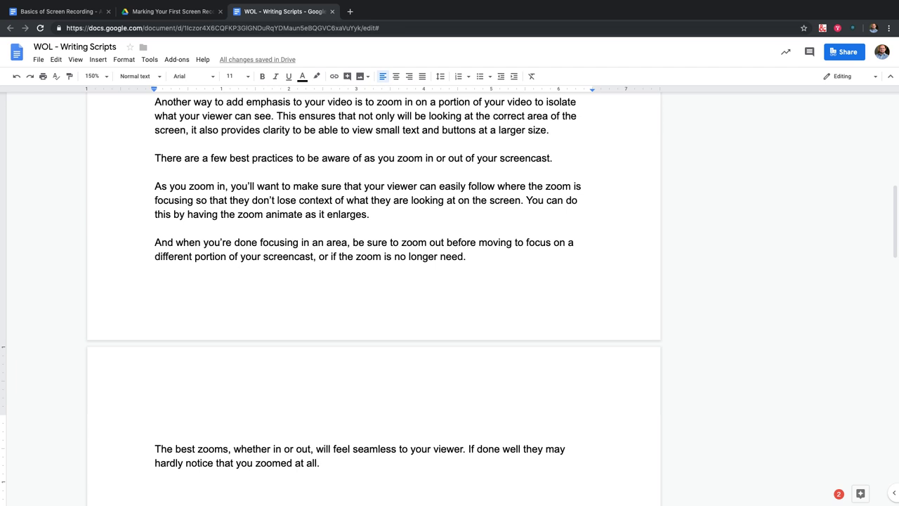
Select the word 'area' and post the comment 'The role of a Pan' on it.
{"action": "double_click", "coordinate": [336, 243]}
{"action": "left_click", "coordinate": [350, 242]}
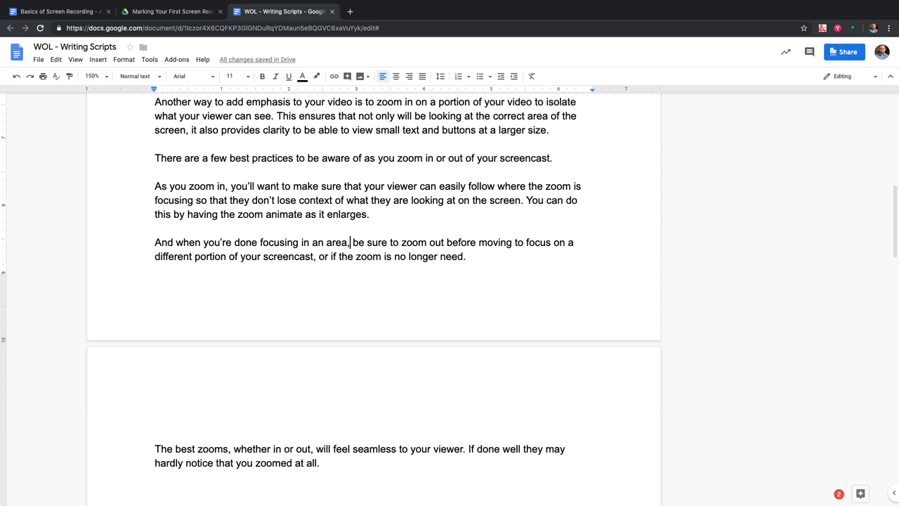
{"action": "key", "text": "shift+Left"}
{"action": "key", "text": "shift+Left"}
{"action": "key", "text": "shift+Left"}
{"action": "key", "text": "shift+Left"}
{"action": "key", "text": "shift+Left"}
{"action": "left_click", "coordinate": [661, 247]}
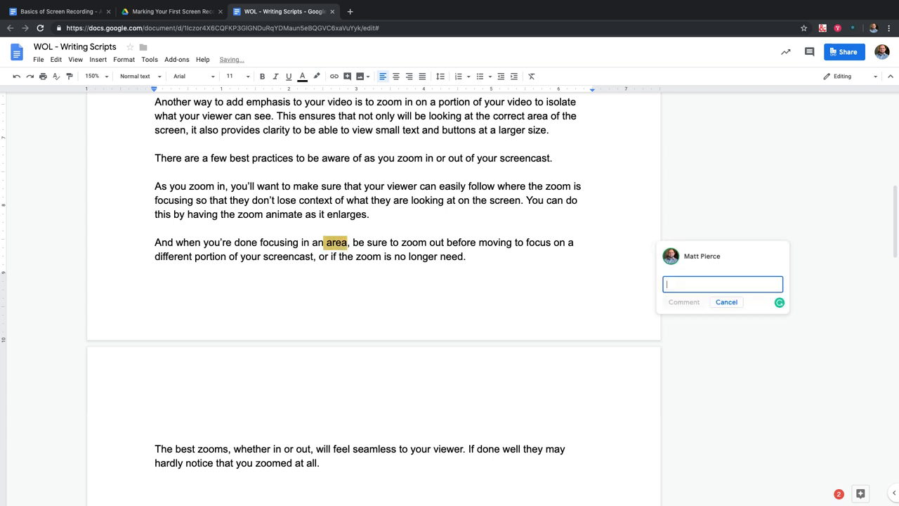
{"action": "type", "text": "The role of a P"}
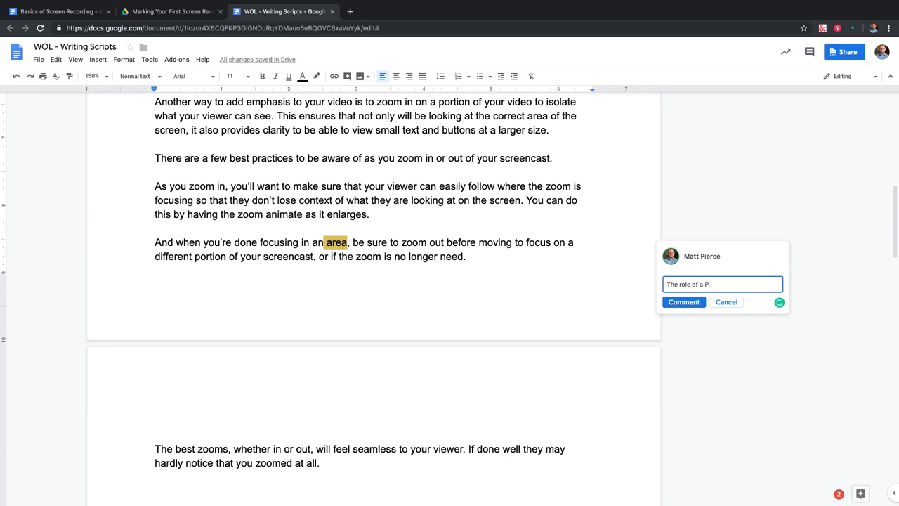
{"action": "type", "text": "an"}
{"action": "key", "text": "super+Return"}
{"action": "left_click", "coordinate": [156, 421]}
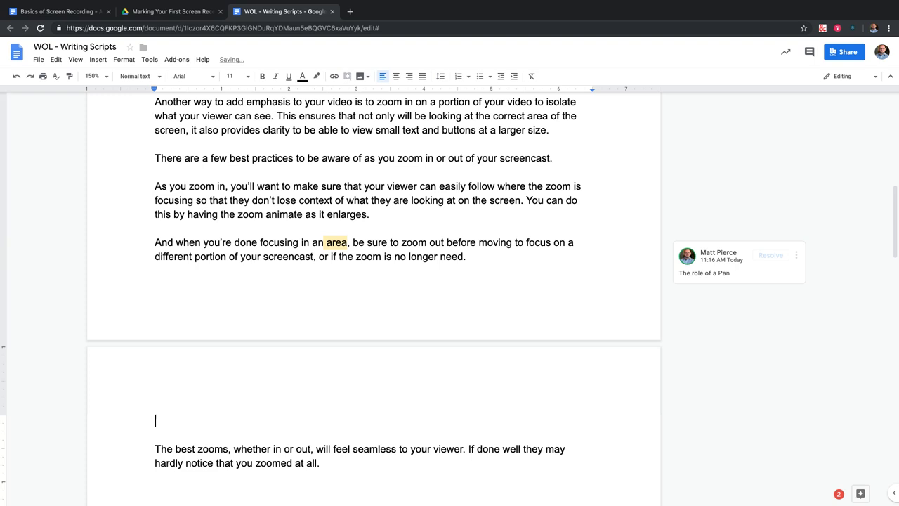
Above "The best zooms", begin the paragraph "As you're adding zooms to your screen,".
{"action": "scroll", "coordinate": [372, 295], "scroll_direction": "up", "scroll_amount": 8}
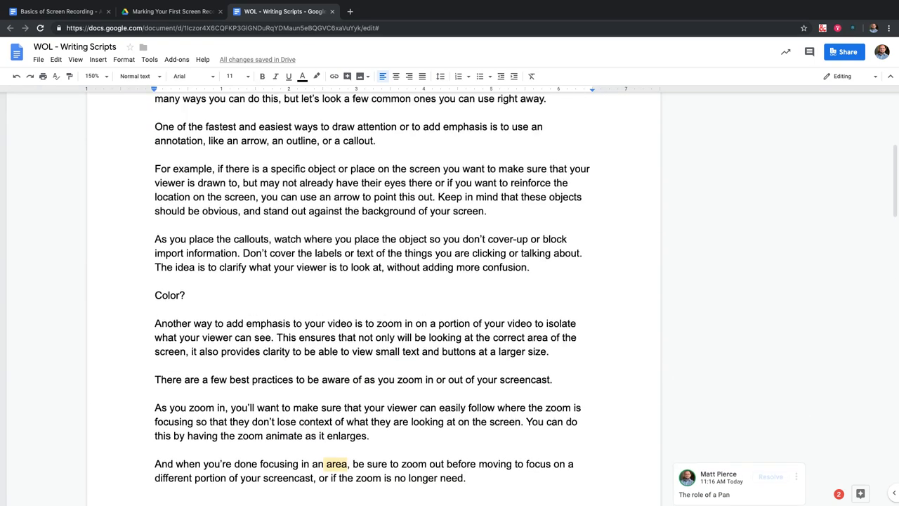
{"action": "scroll", "coordinate": [372, 295], "scroll_direction": "down", "scroll_amount": 10}
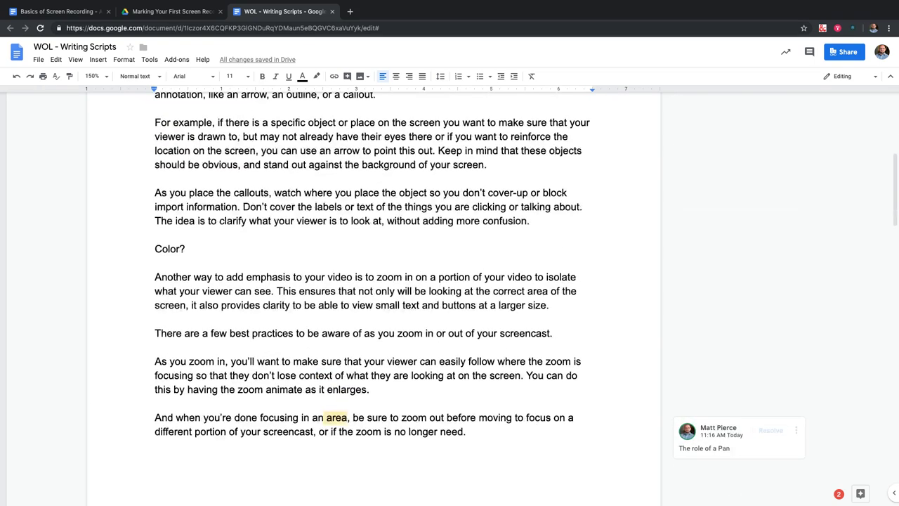
{"action": "scroll", "coordinate": [372, 295], "scroll_direction": "down", "scroll_amount": 5}
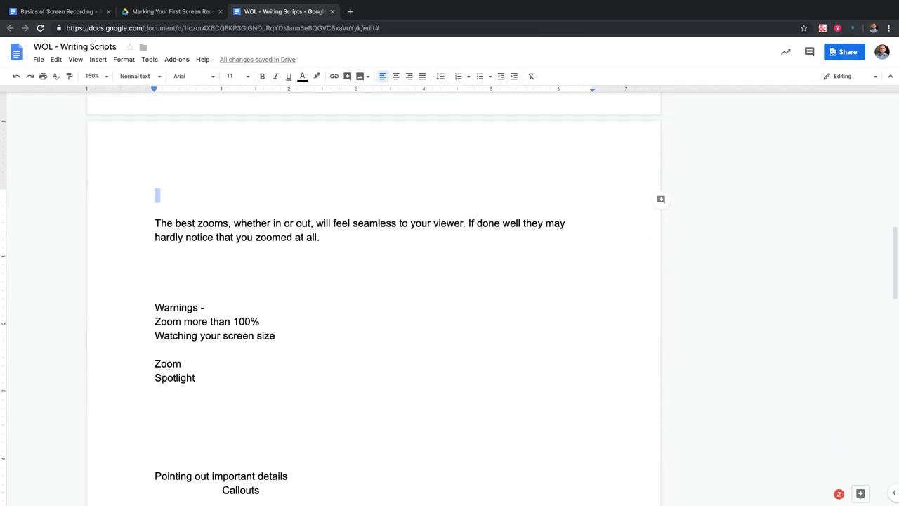
{"action": "scroll", "coordinate": [372, 295], "scroll_direction": "up", "scroll_amount": 2}
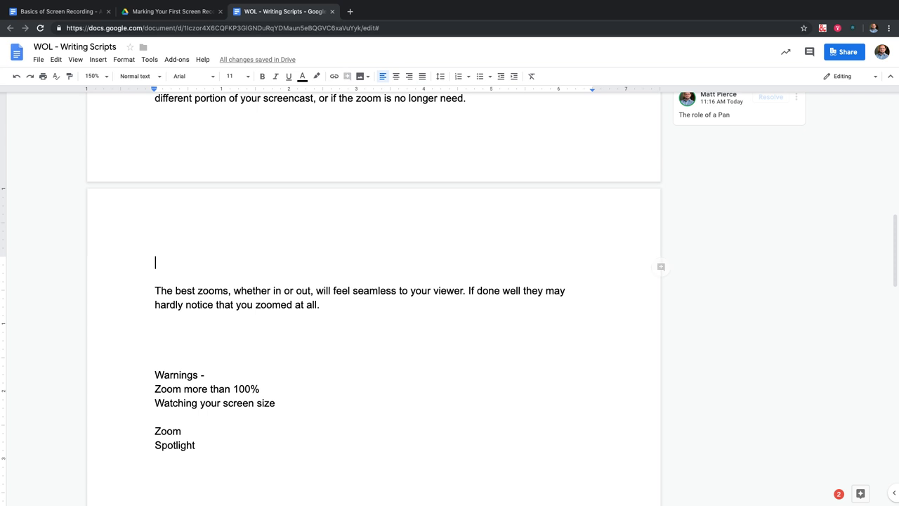
{"action": "type", "text": "As you;r"}
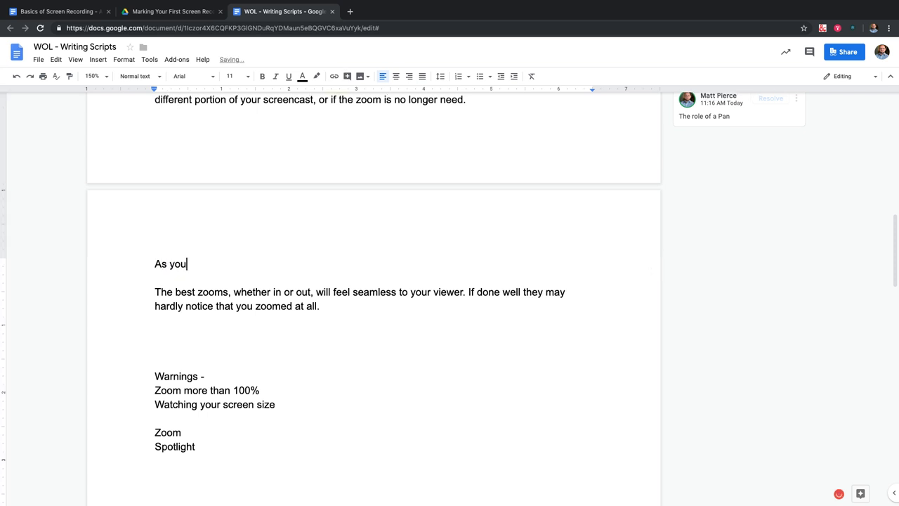
{"action": "key", "text": "BackSpace"}
{"action": "type", "text": ";re"}
{"action": "key", "text": "BackSpace"}
{"action": "key", "text": "BackSpace"}
{"action": "key", "text": "BackSpace"}
{"action": "type", "text": "'re adding z"}
{"action": "type", "text": "omms"}
{"action": "key", "text": "BackSpace"}
{"action": "key", "text": "BackSpace"}
{"action": "key", "text": "BackSpace"}
{"action": "type", "text": "oms to your scre"}
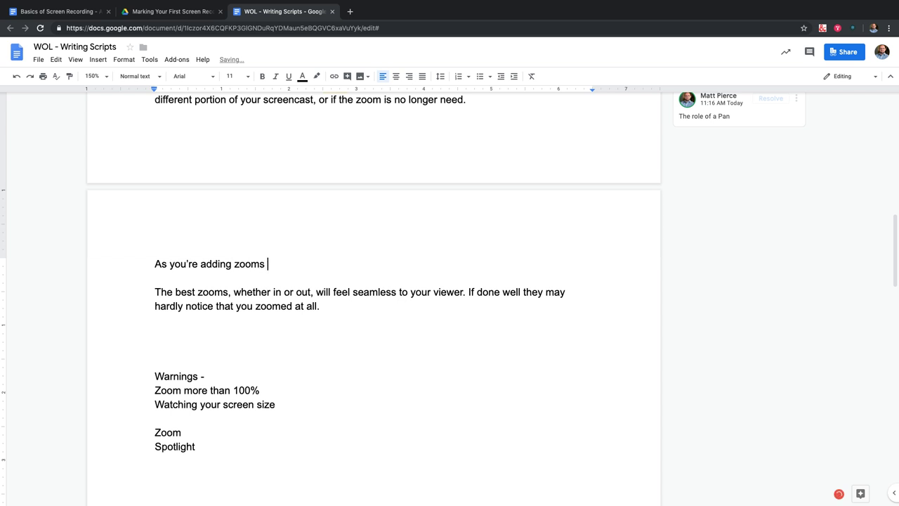
{"action": "type", "text": "en, th"}
Complete the sentence with "there is a limit to how far you should zoom into your screen.".
{"action": "key", "text": "BackSpace"}
{"action": "key", "text": "BackSpace"}
{"action": "type", "text": "you will a"}
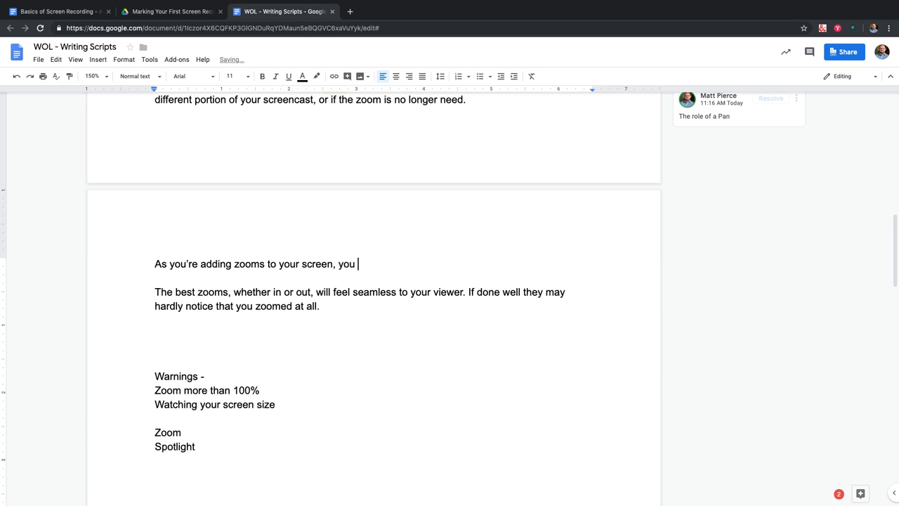
{"action": "key", "text": "BackSpace"}
{"action": "type", "text": "need to be mind "}
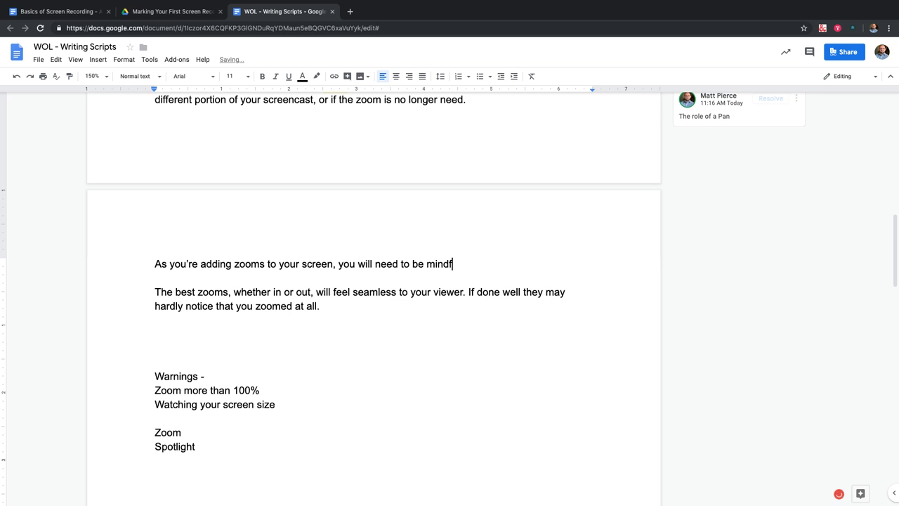
{"action": "type", "text": "ul"}
{"action": "key", "text": "BackSpace"}
{"action": "key", "text": "BackSpace"}
{"action": "key", "text": "BackSpace"}
{"action": "key", "text": "BackSpace"}
{"action": "key", "text": "BackSpace"}
{"action": "key", "text": "BackSpace"}
{"action": "key", "text": "BackSpace"}
{"action": "key", "text": "BackSpace"}
{"action": "key", "text": "BackSpace"}
{"action": "key", "text": "BackSpace"}
{"action": "key", "text": "BackSpace"}
{"action": "key", "text": "BackSpace"}
{"action": "key", "text": "BackSpace"}
{"action": "key", "text": "BackSpace"}
{"action": "key", "text": "BackSpace"}
{"action": "key", "text": "BackSpace"}
{"action": "key", "text": "BackSpace"}
{"action": "key", "text": "BackSpace"}
{"action": "key", "text": "BackSpace"}
{"action": "key", "text": "BackSpace"}
{"action": "key", "text": "BackSpace"}
{"action": "key", "text": "BackSpace"}
{"action": "key", "text": "BackSpace"}
{"action": "key", "text": "BackSpace"}
{"action": "key", "text": "BackSpace"}
{"action": "key", "text": "BackSpace"}
{"action": "key", "text": "BackSpace"}
{"action": "key", "text": "BackSpace"}
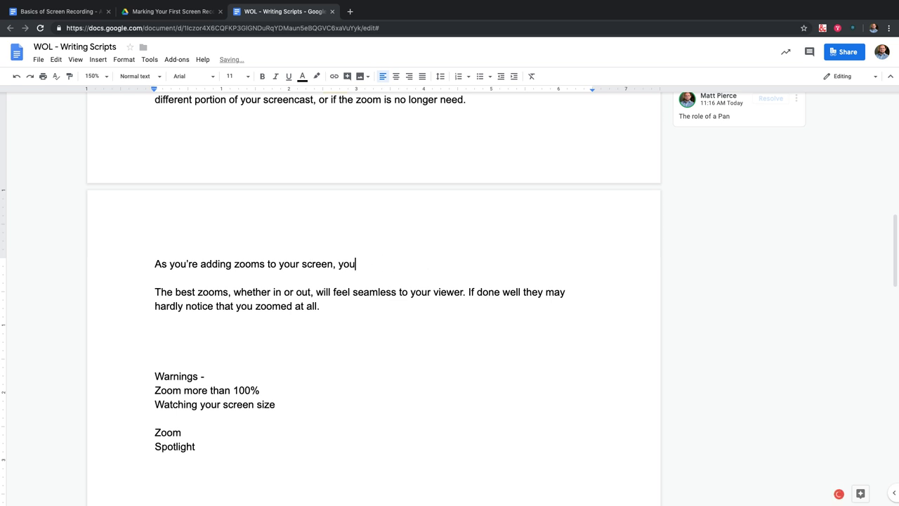
{"action": "type", "text": "there is a limit of"}
{"action": "key", "text": "BackSpace"}
{"action": "key", "text": "BackSpace"}
{"action": "type", "text": "to how w"}
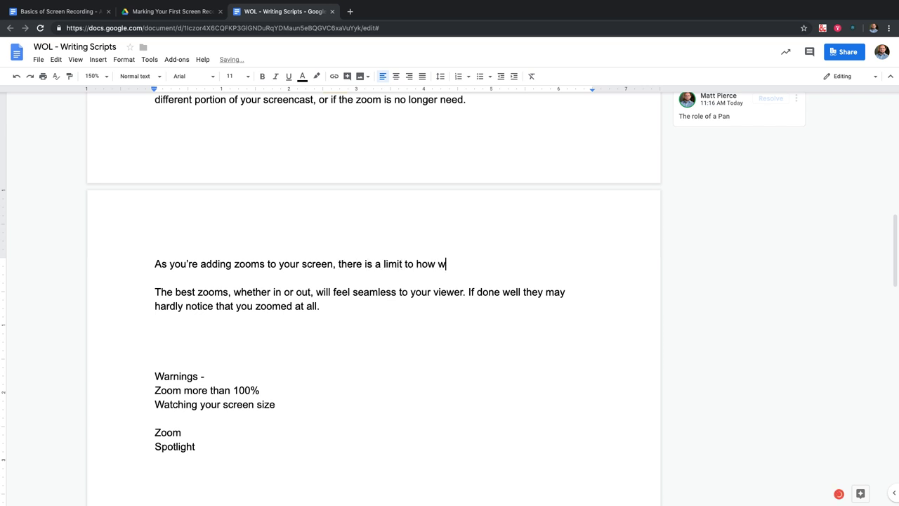
{"action": "key", "text": "BackSpace"}
{"action": "type", "text": "far yo ushou"}
{"action": "key", "text": "BackSpace"}
{"action": "key", "text": "BackSpace"}
{"action": "key", "text": "BackSpace"}
{"action": "key", "text": "BackSpace"}
{"action": "key", "text": "BackSpace"}
{"action": "key", "text": "BackSpace"}
{"action": "type", "text": "u should zoom into you"}
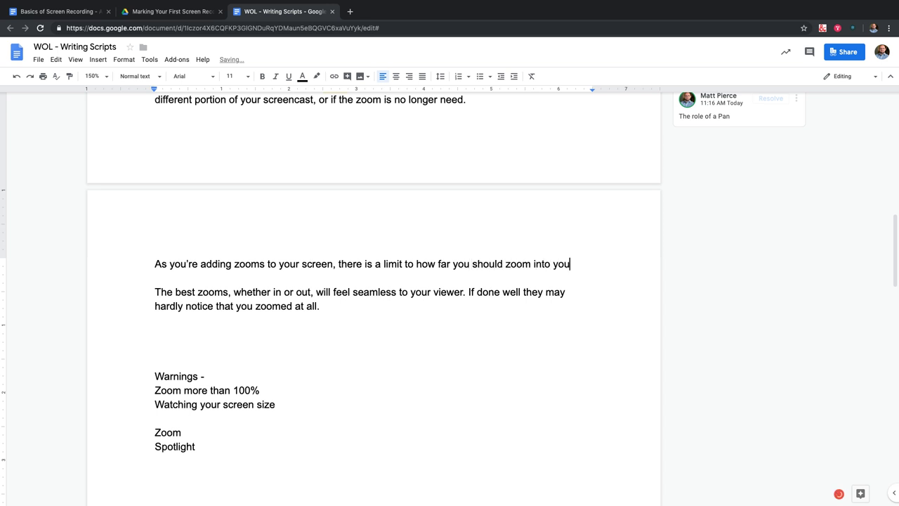
{"action": "type", "text": "r screen."}
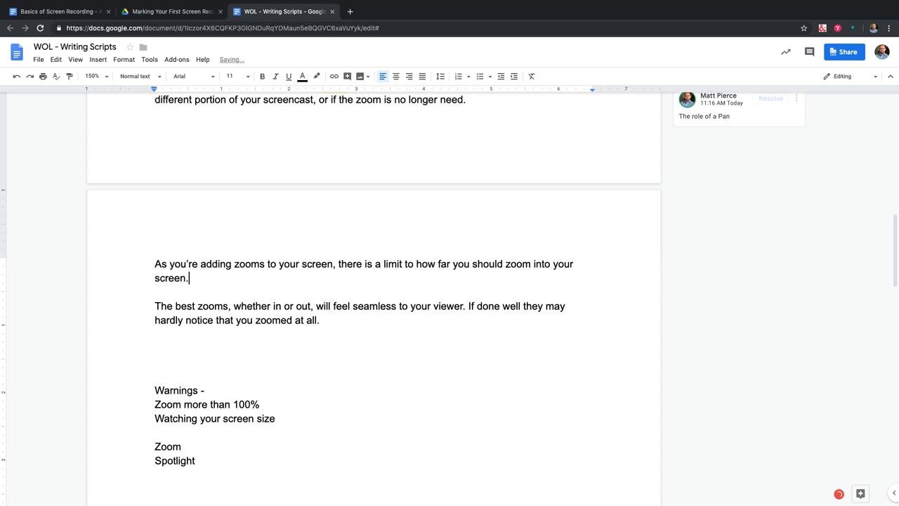
{"action": "type", "text": " Ti"}
{"action": "key", "text": "BackSpace"}
{"action": "key", "text": "BackSpace"}
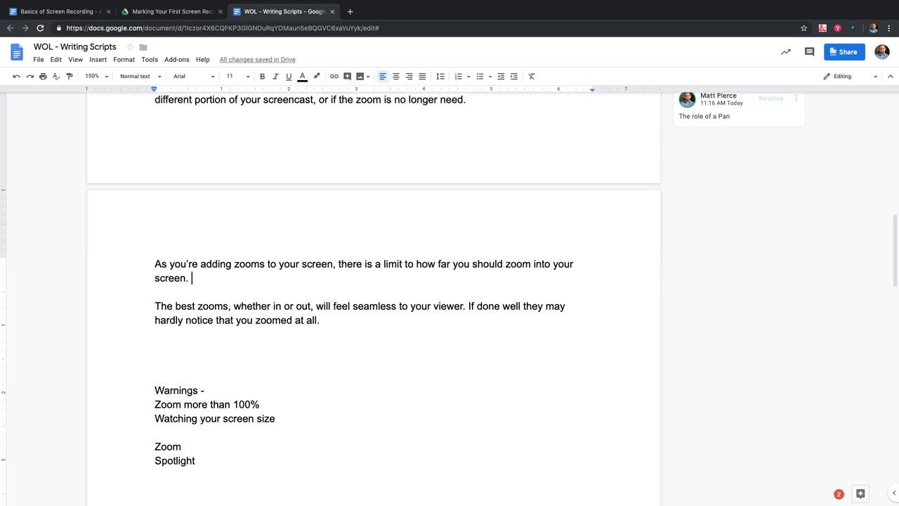
Add that recording larger gives more flexibility to zoom in and keep high video quality.
{"action": "key", "text": "BackSpace"}
{"action": "key", "text": "BackSpace"}
{"action": "type", "text": "If you "}
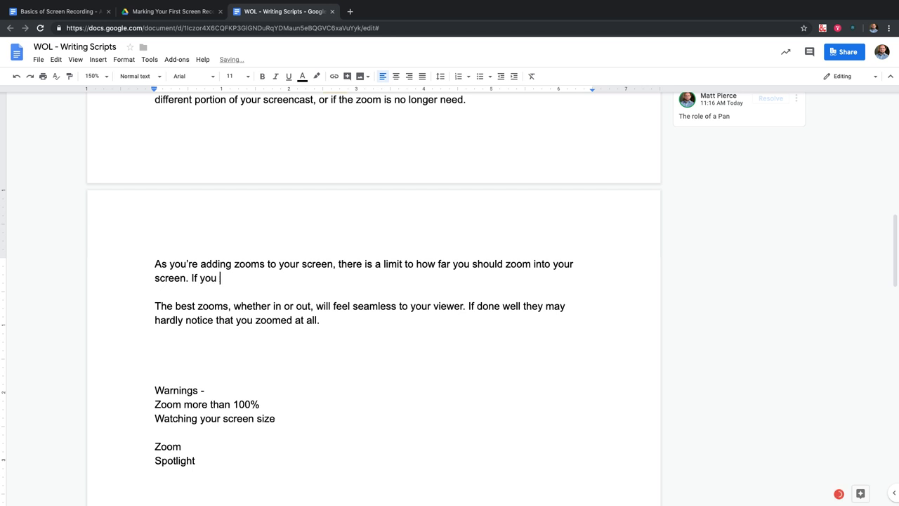
{"action": "type", "text": "recorded at a larger "}
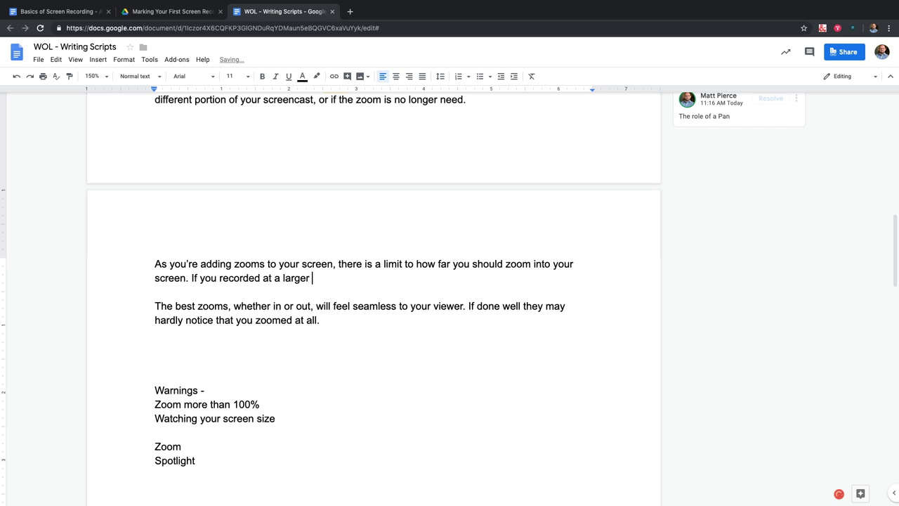
{"action": "type", "text": "size then you hav"}
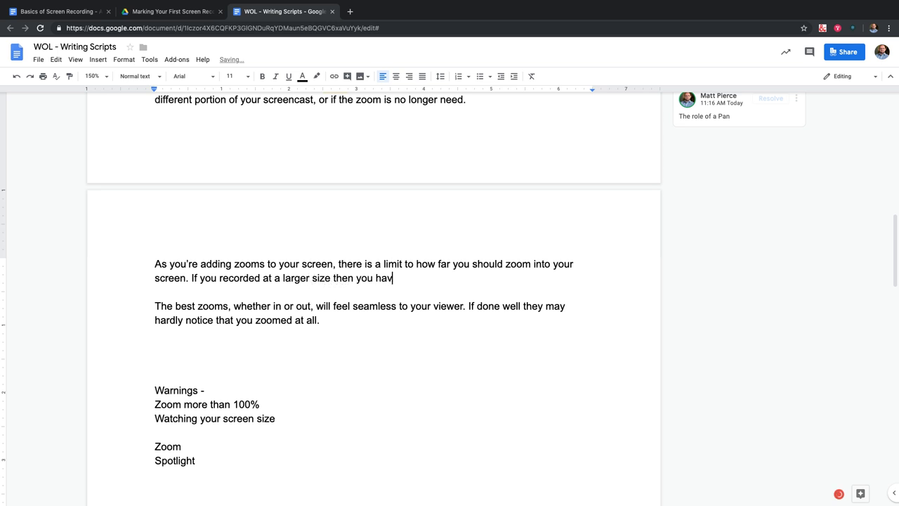
{"action": "type", "text": "e"}
{"action": "key", "text": "BackSpace"}
{"action": "key", "text": "BackSpace"}
{"action": "key", "text": "BackSpace"}
{"action": "key", "text": "BackSpace"}
{"action": "type", "text": "are editing your v"}
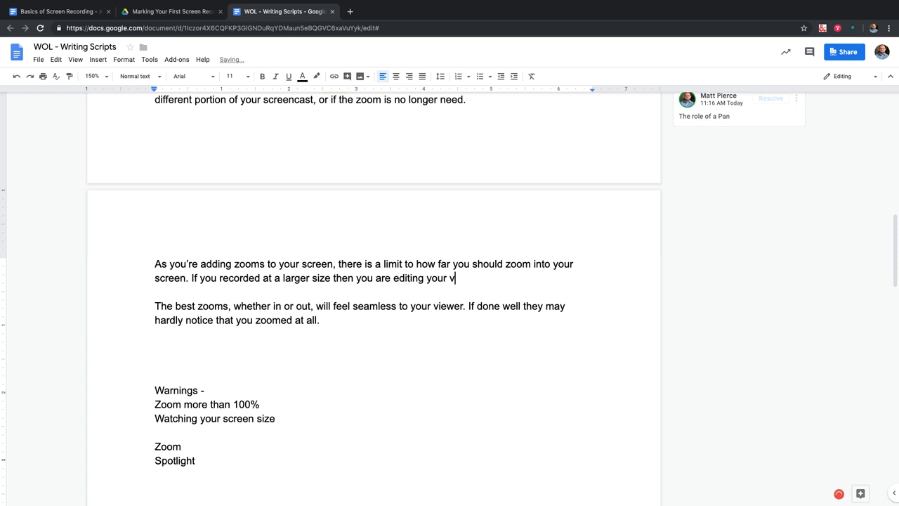
{"action": "type", "text": "ideo at, you will ha"}
{"action": "key", "text": "BackSpace"}
{"action": "key", "text": "BackSpace"}
{"action": "key", "text": "BackSpace"}
{"action": "key", "text": "BackSpace"}
{"action": "type", "text": "ll have more fl"}
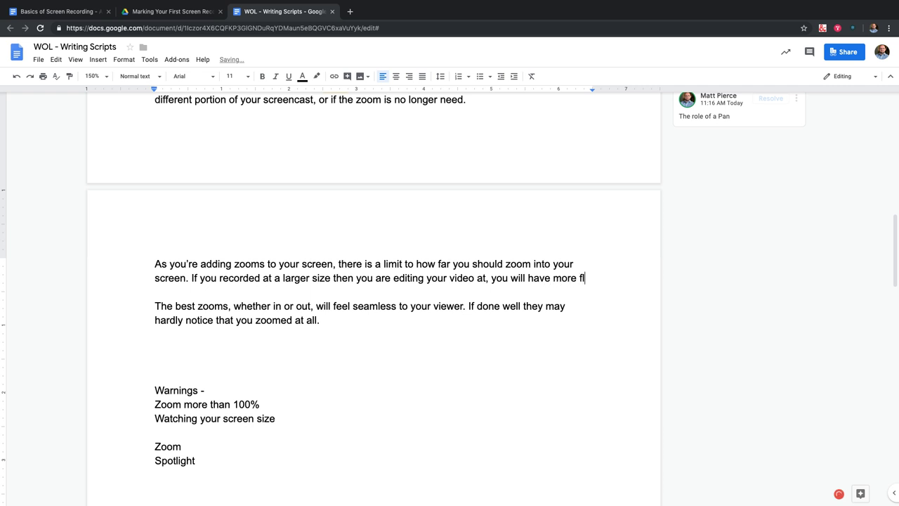
{"action": "type", "text": "exibilty to "}
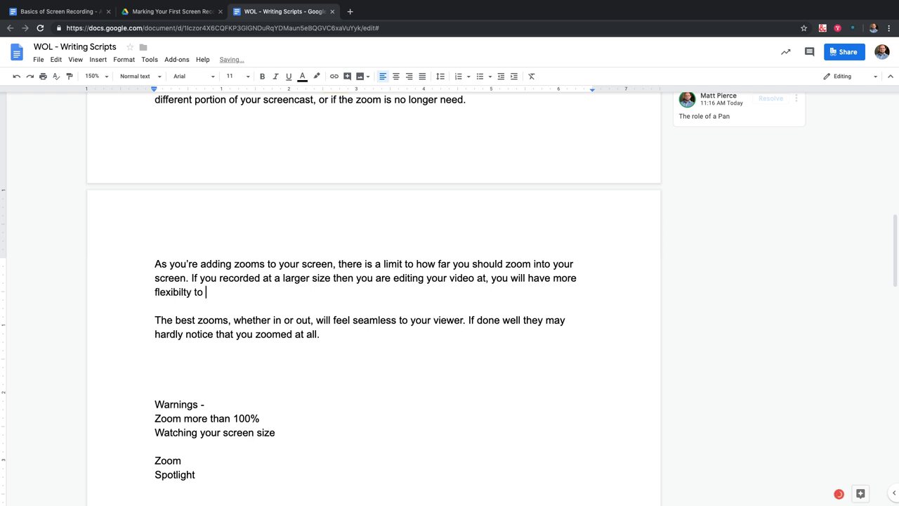
{"action": "type", "text": "zoom in and r"}
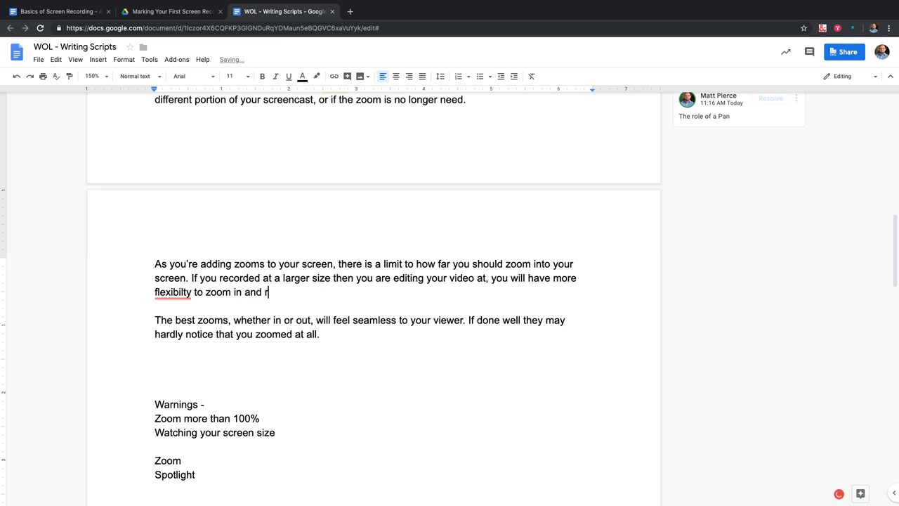
{"action": "type", "text": "etain the"}
{"action": "key", "text": "BackSpace"}
{"action": "key", "text": "BackSpace"}
{"action": "key", "text": "BackSpace"}
{"action": "key", "text": "BackSpace"}
{"action": "type", "text": "a high qual"}
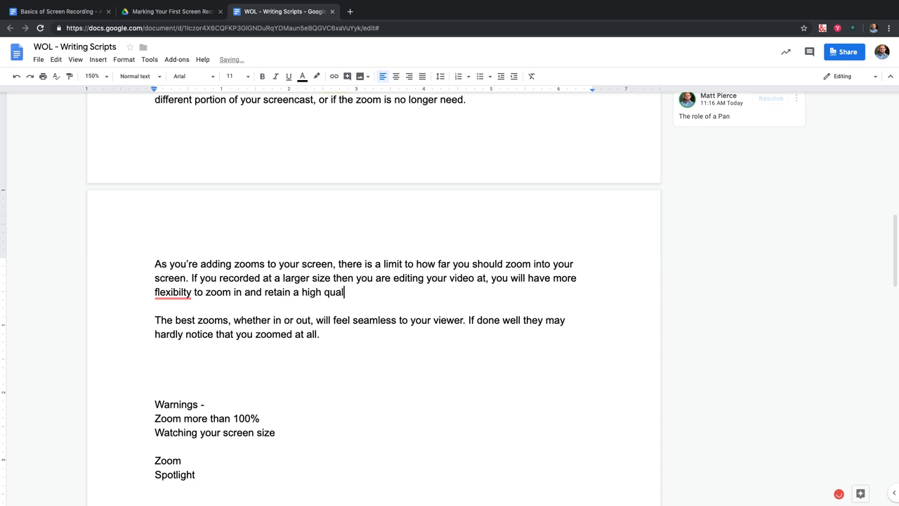
{"action": "type", "text": "ity of video. If you zoom in too"}
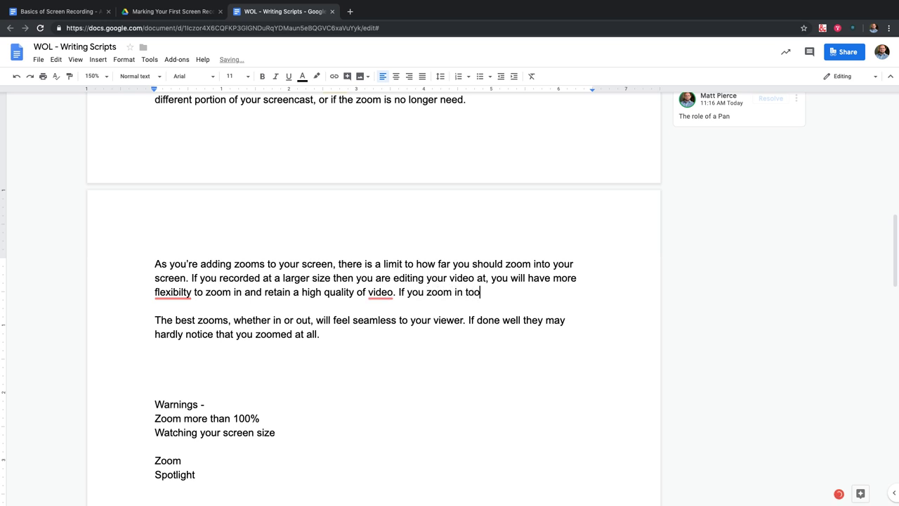
{"action": "type", "text": " far, usually more than"}
Warn that zooming past 100% may deteriorate your video's image, fixing 'your' and 'deteriorate'.
{"action": "key", "text": "BackSpace"}
{"action": "key", "text": "BackSpace"}
{"action": "key", "text": "BackSpace"}
{"action": "key", "text": "BackSpace"}
{"action": "key", "text": "BackSpace"}
{"action": "key", "text": "BackSpace"}
{"action": "key", "text": "BackSpace"}
{"action": "key", "text": "BackSpace"}
{"action": "key", "text": "BackSpace"}
{"action": "key", "text": "BackSpace"}
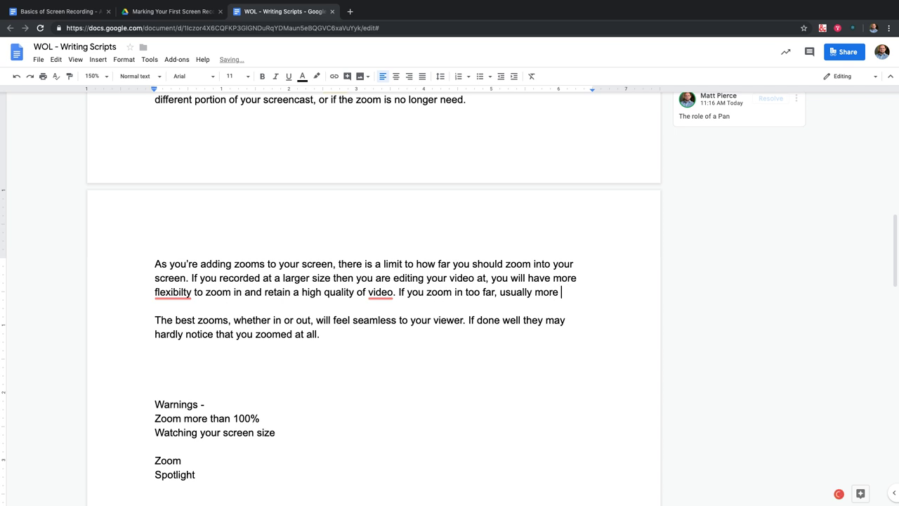
{"action": "type", "text": "more than 100"}
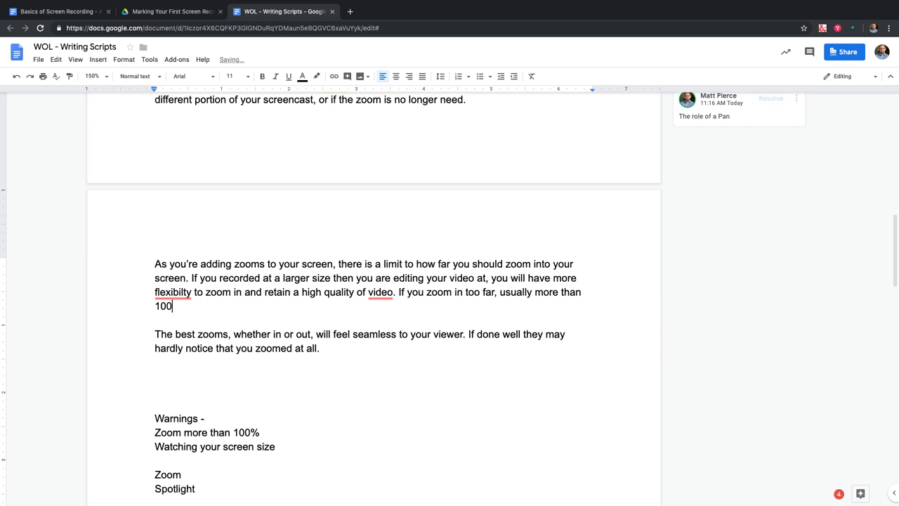
{"action": "type", "text": "%"}
{"action": "key", "text": "BackSpace"}
{"action": "type", "text": ", the quality of you "}
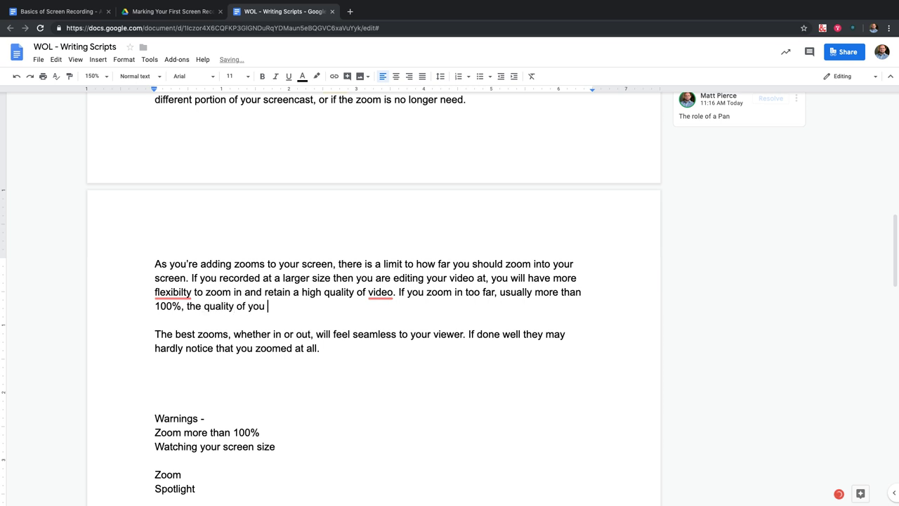
{"action": "type", "text": "video's image may deteriate"}
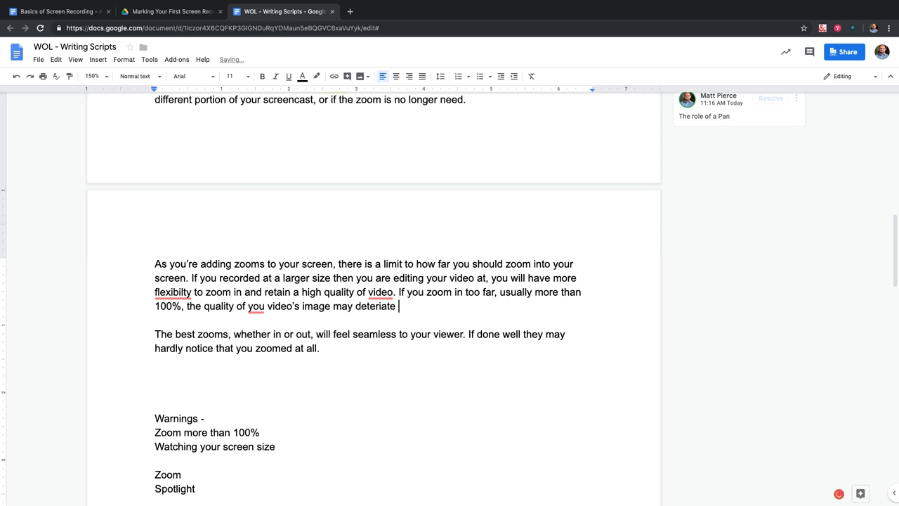
{"action": "key", "text": "BackSpace"}
{"action": "type", "text": "."}
{"action": "left_click", "coordinate": [265, 306]}
{"action": "type", "text": "r"}
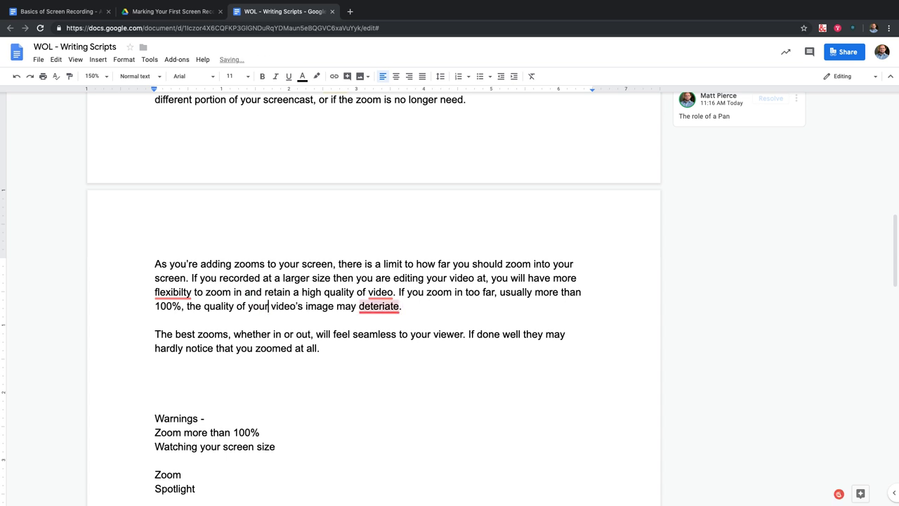
{"action": "left_click", "coordinate": [381, 322]}
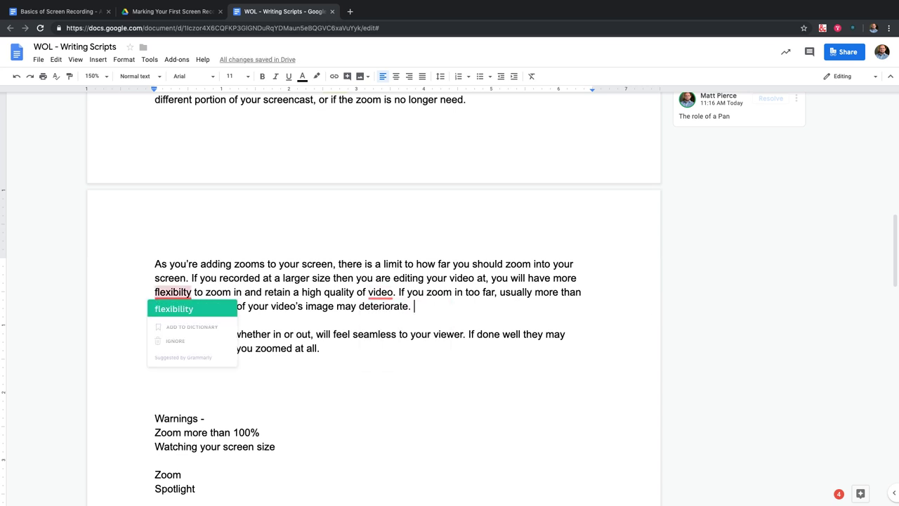
Accept the 'flexibility' spelling suggestion and return to the paragraph's end.
{"action": "left_click", "coordinate": [179, 308]}
{"action": "left_click", "coordinate": [415, 307]}
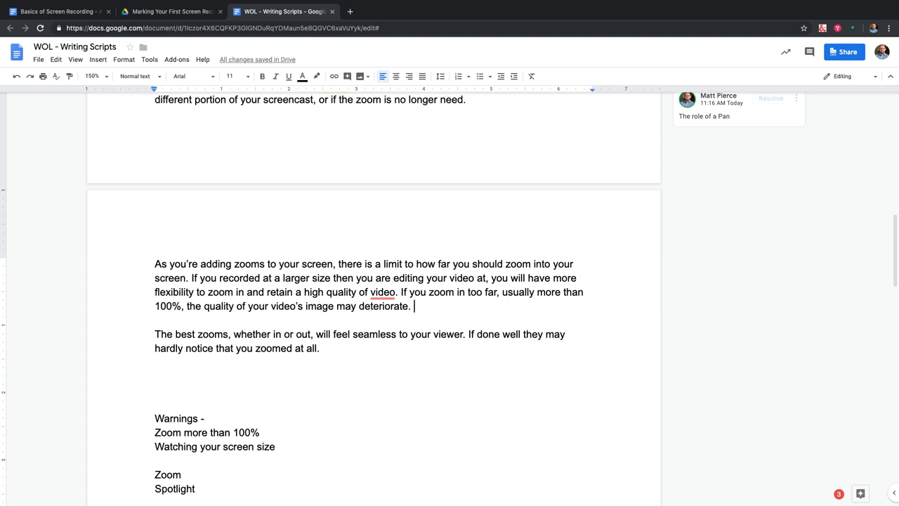
{"action": "scroll", "coordinate": [449, 295], "scroll_direction": "up", "scroll_amount": 1}
{"action": "scroll", "coordinate": [450, 295], "scroll_direction": "down", "scroll_amount": 2}
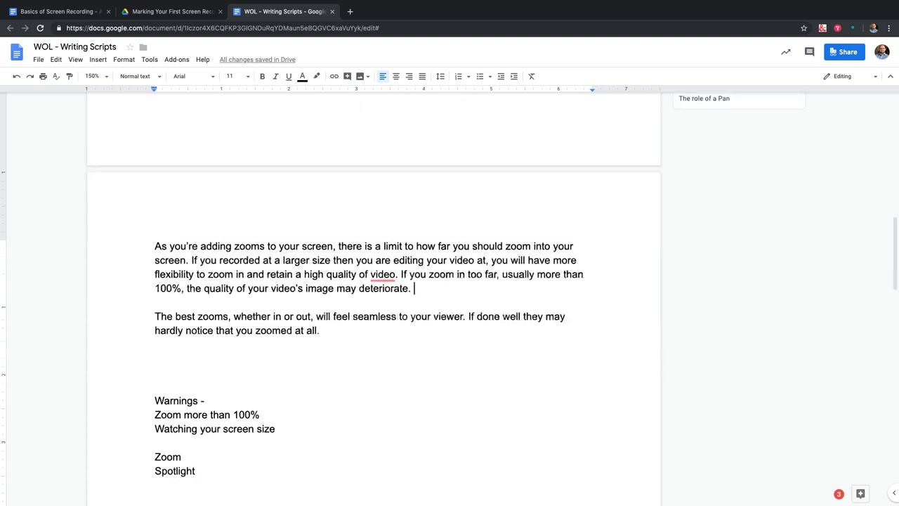
{"action": "scroll", "coordinate": [449, 295], "scroll_direction": "up", "scroll_amount": 1}
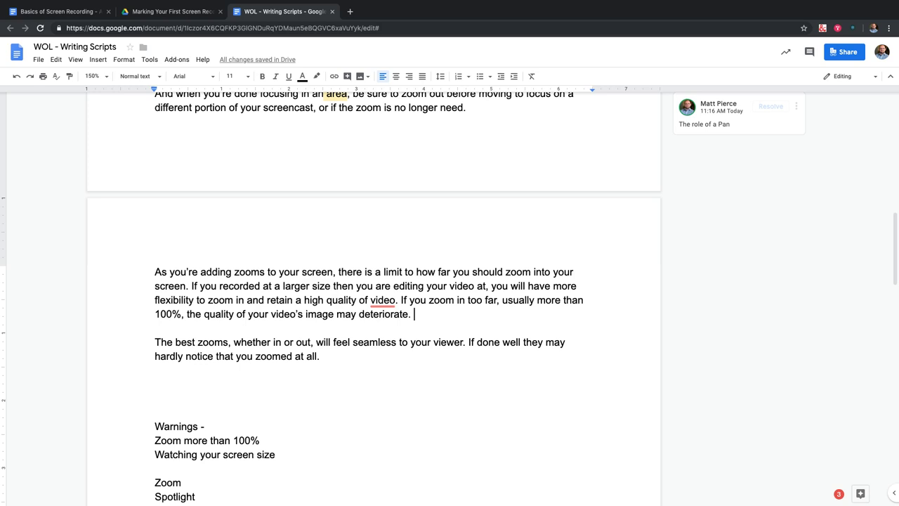
{"action": "scroll", "coordinate": [449, 295], "scroll_direction": "up", "scroll_amount": 8}
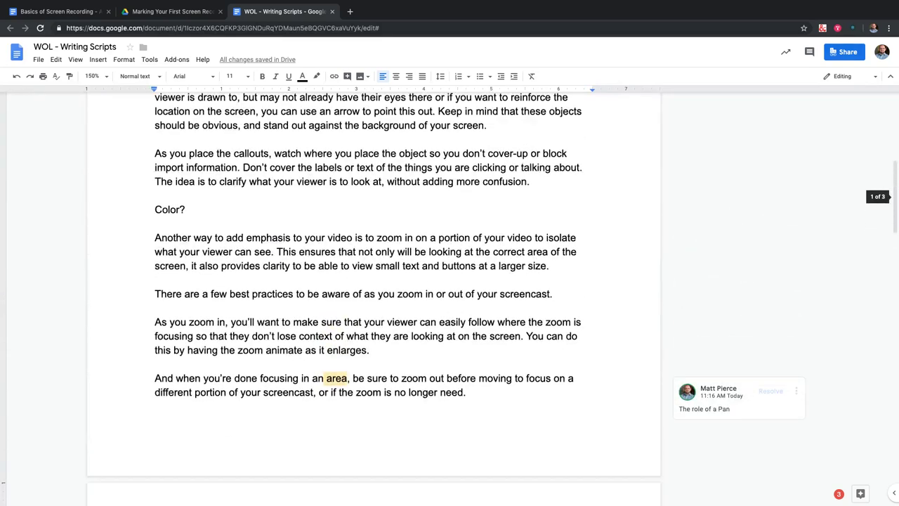
{"action": "scroll", "coordinate": [450, 295], "scroll_direction": "down", "scroll_amount": 3}
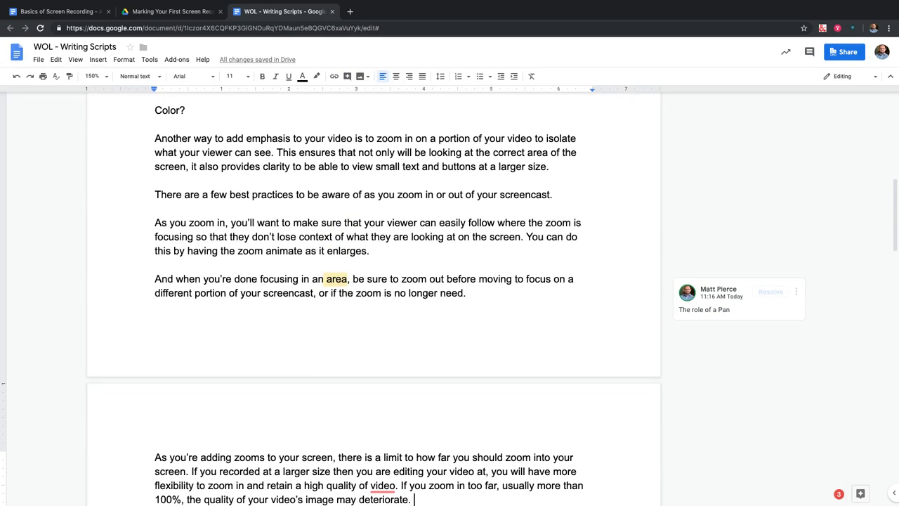
{"action": "scroll", "coordinate": [450, 295], "scroll_direction": "down", "scroll_amount": 5}
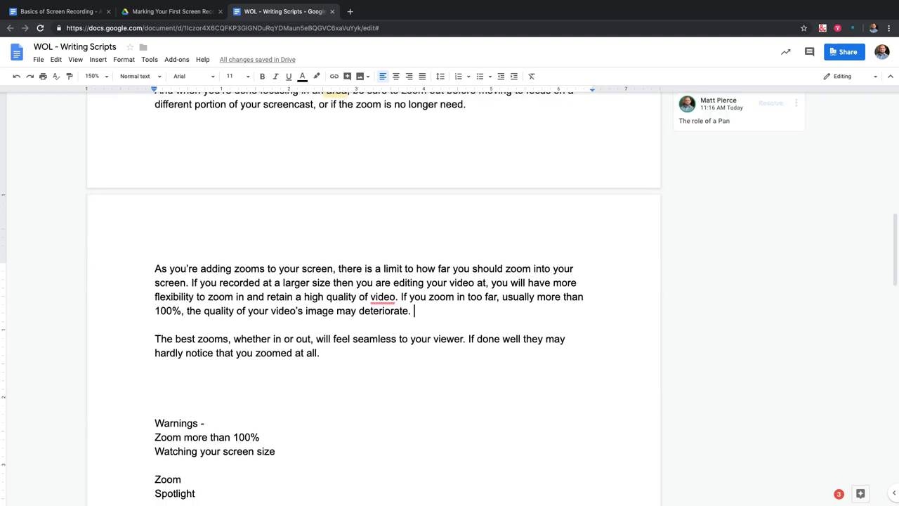
{"action": "scroll", "coordinate": [449, 295], "scroll_direction": "down", "scroll_amount": 2}
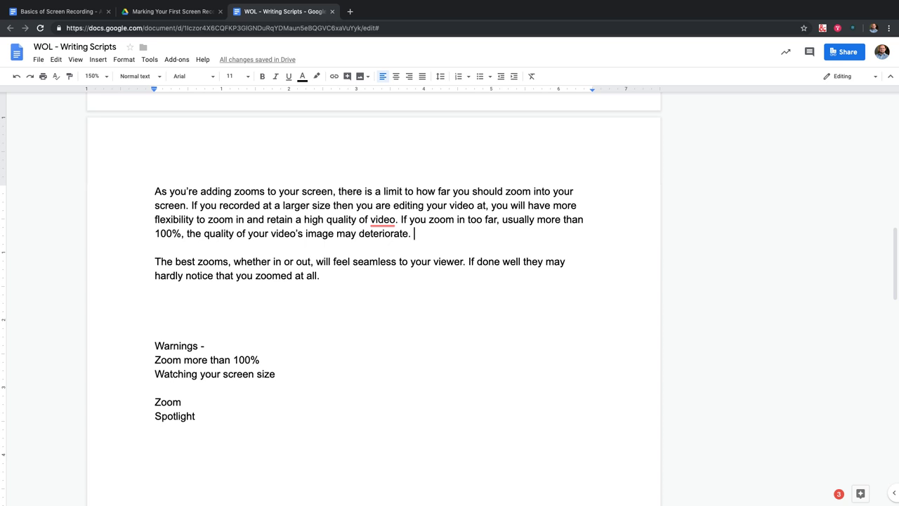
{"action": "scroll", "coordinate": [372, 295], "scroll_direction": "down", "scroll_amount": 5}
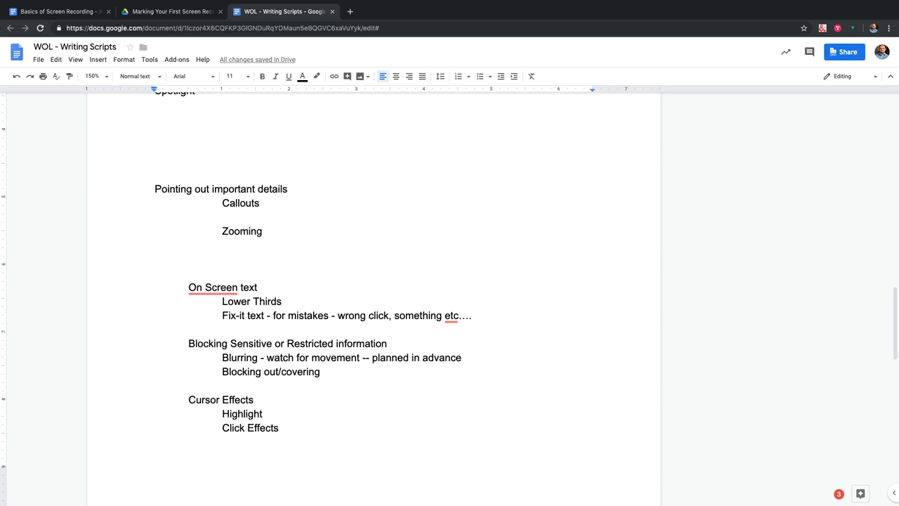
{"action": "left_click_drag", "start_coordinate": [222, 301], "coordinate": [480, 316]}
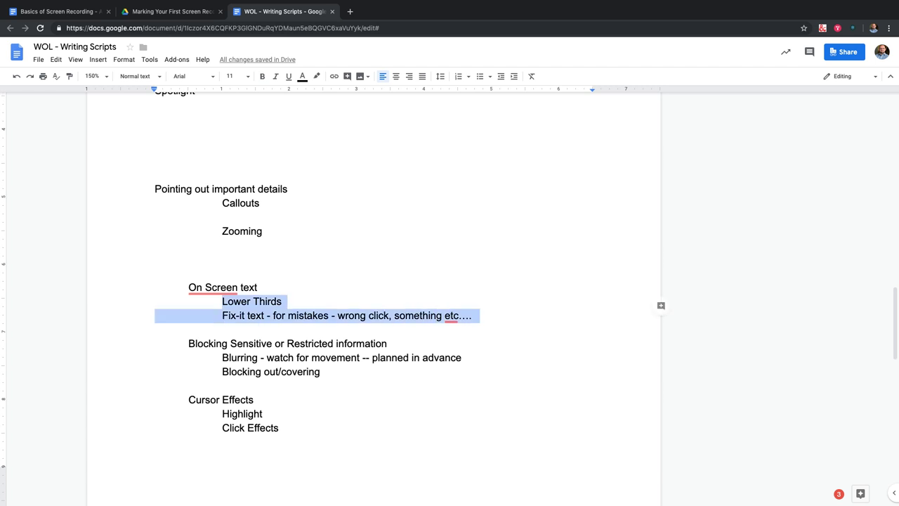
{"action": "left_click_drag", "start_coordinate": [253, 399], "coordinate": [258, 399]}
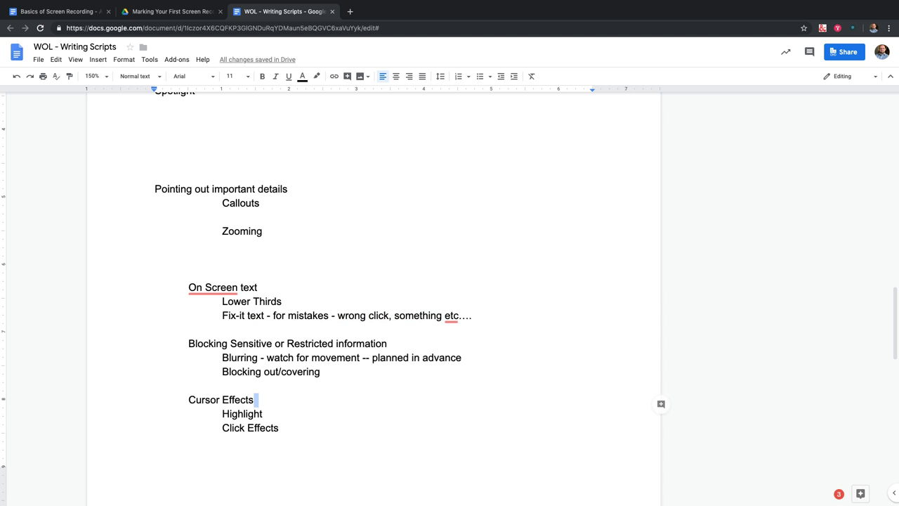
{"action": "scroll", "coordinate": [372, 295], "scroll_direction": "up", "scroll_amount": 4}
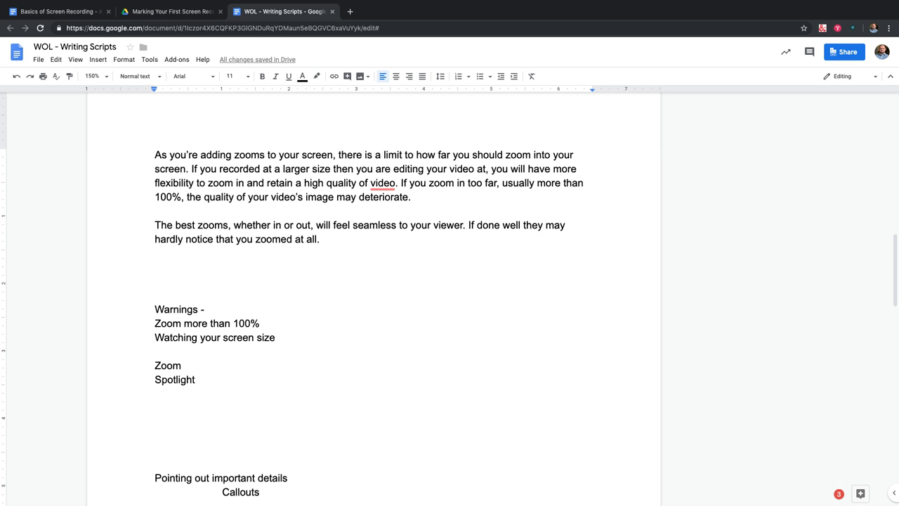
{"action": "scroll", "coordinate": [449, 281], "scroll_direction": "up", "scroll_amount": 2}
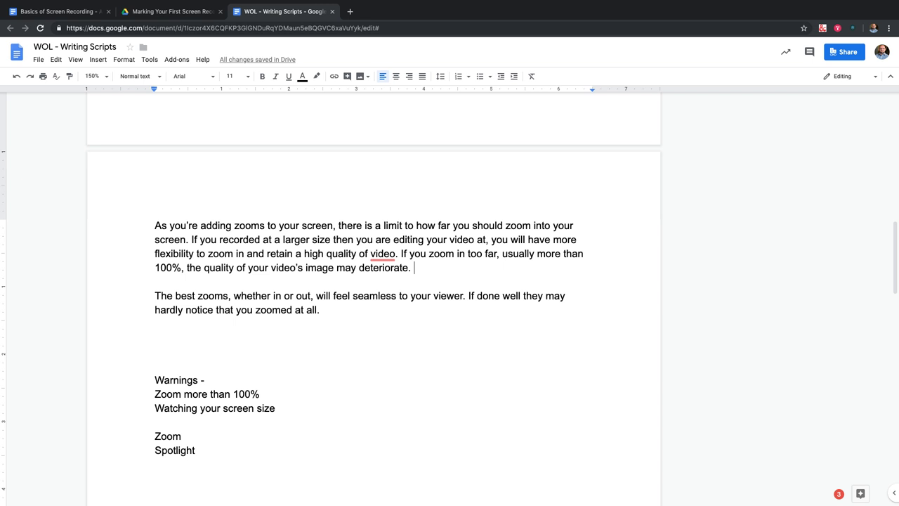
Type 'In some videos, I have pushed up as high as 120% during a zoom, but I was willing to sacrifice'.
{"action": "type", "text": "In some vide"}
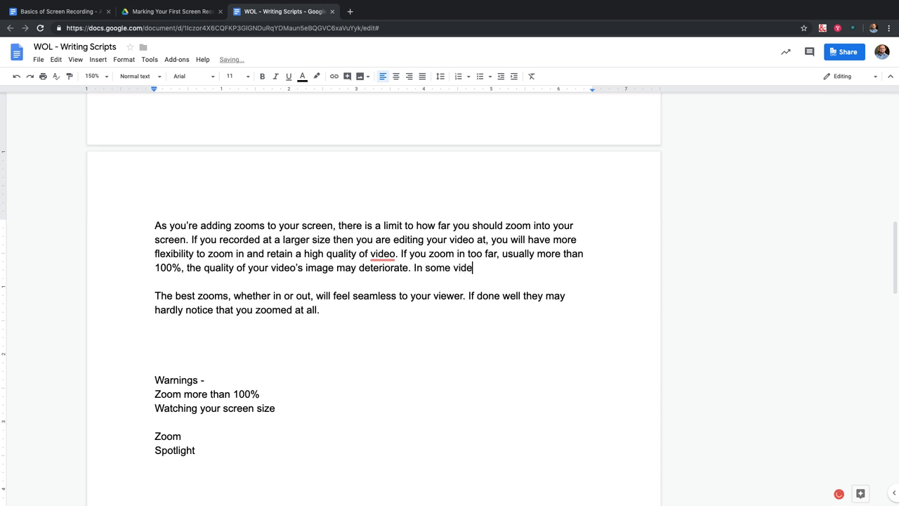
{"action": "type", "text": "os, I have pushed up as high"}
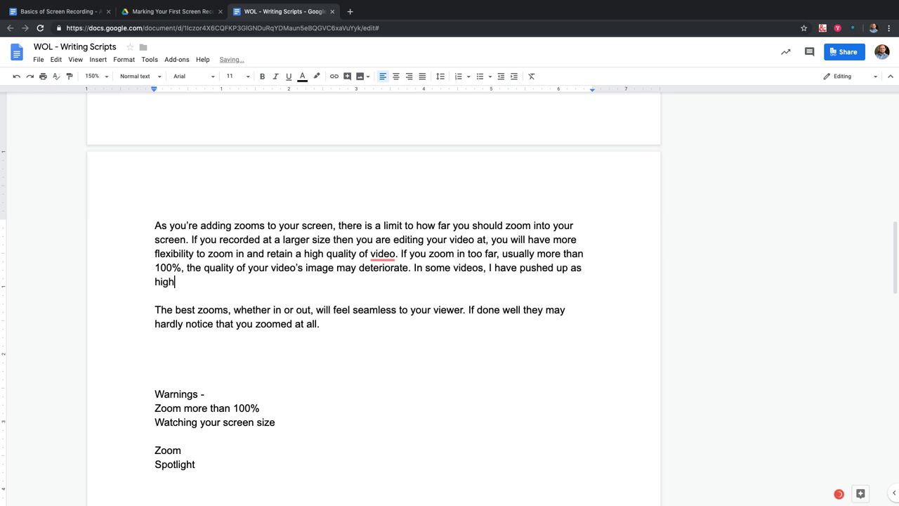
{"action": "type", "text": " as 120"}
{"action": "type", "text": "% of"}
{"action": "key", "text": "BackSpace"}
{"action": "key", "text": "BackSpace"}
{"action": "key", "text": "BackSpace"}
{"action": "type", "text": "during"}
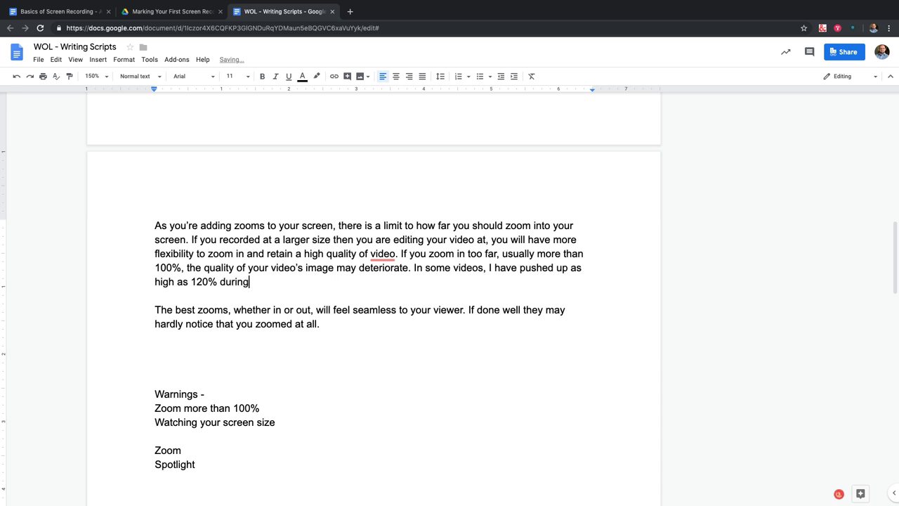
{"action": "type", "text": " a zoom, but hte"}
{"action": "key", "text": "BackSpace"}
{"action": "key", "text": "BackSpace"}
{"action": "key", "text": "BackSpace"}
{"action": "type", "text": "i"}
{"action": "key", "text": "BackSpace"}
{"action": "type", "text": "was willing to "}
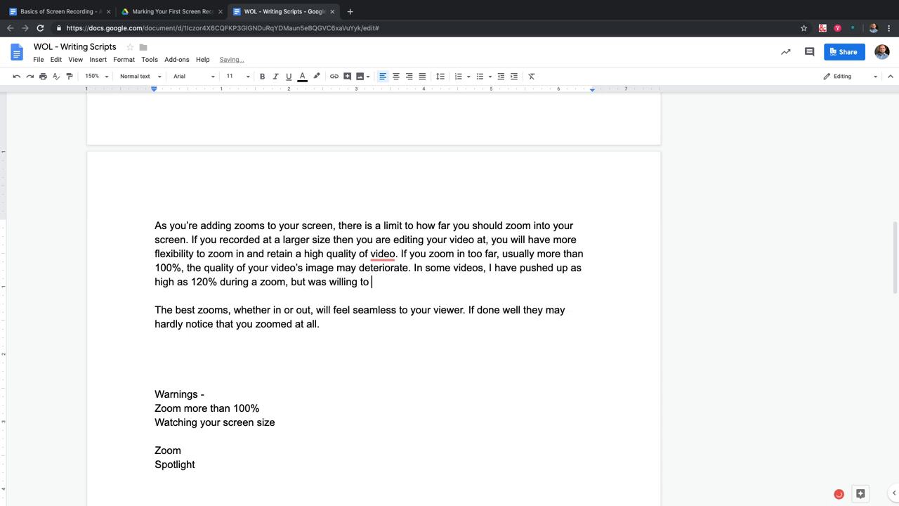
{"action": "type", "text": "sacarifce"}
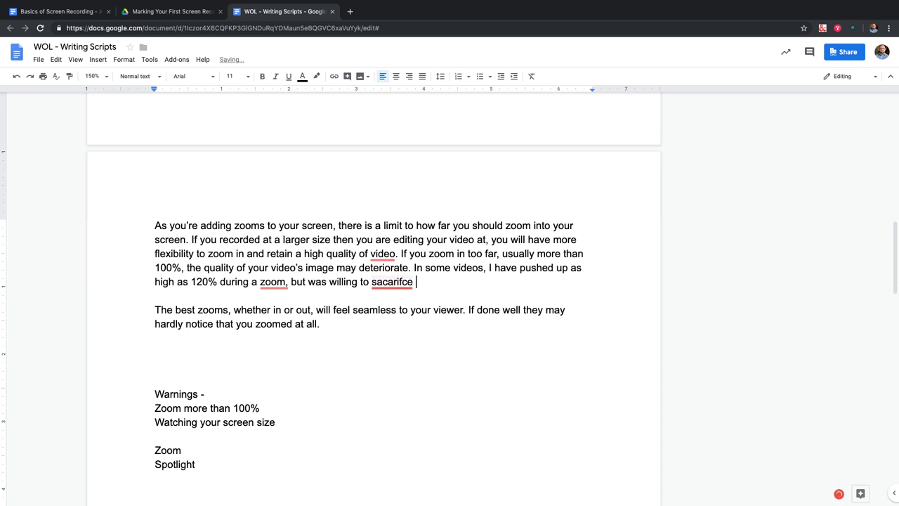
{"action": "left_click", "coordinate": [389, 298]}
Finish with 'the quality of the image for improved viewer understanding.'.
{"action": "type", "text": "the qua"}
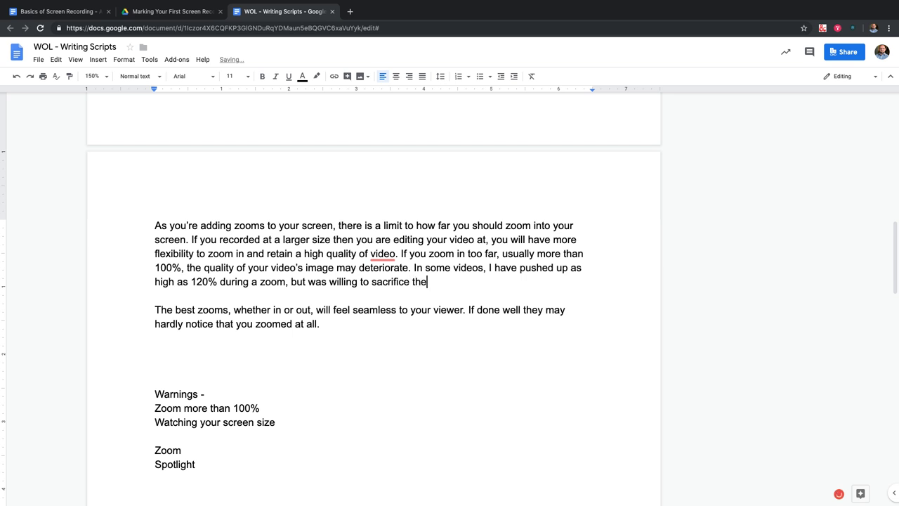
{"action": "key", "text": "BackSpace"}
{"action": "type", "text": "ali"}
{"action": "key", "text": "BackSpace"}
{"action": "key", "text": "BackSpace"}
{"action": "key", "text": "BackSpace"}
{"action": "key", "text": "BackSpace"}
{"action": "key", "text": "BackSpace"}
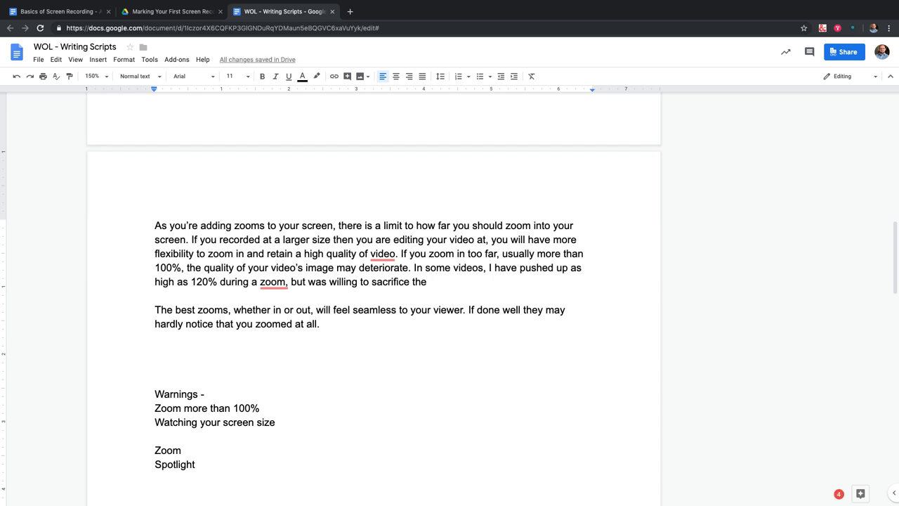
{"action": "type", "text": "quality o"}
{"action": "type", "text": "f the ima"}
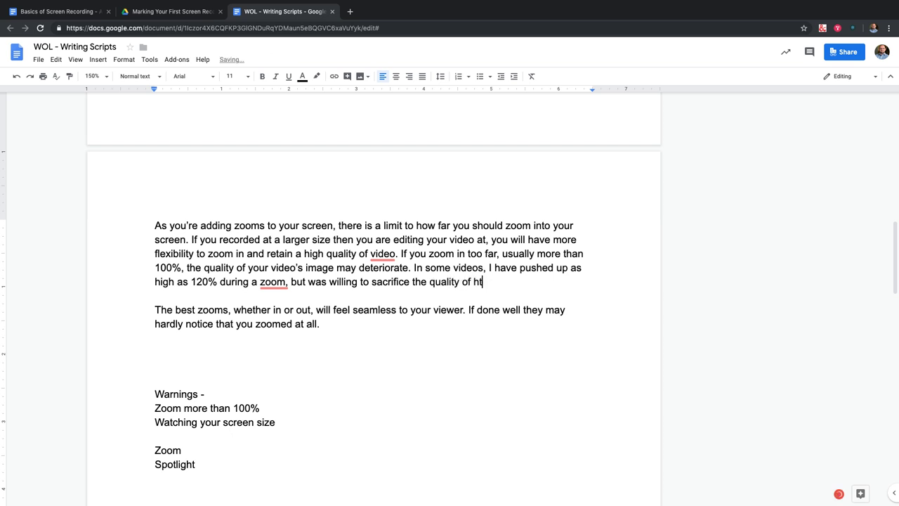
{"action": "type", "text": "ge for improved "}
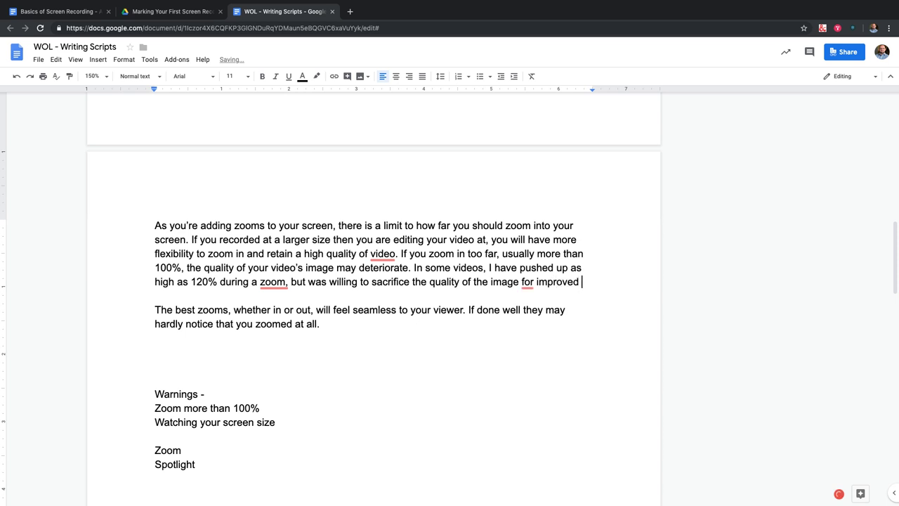
{"action": "type", "text": "viewer understanding."}
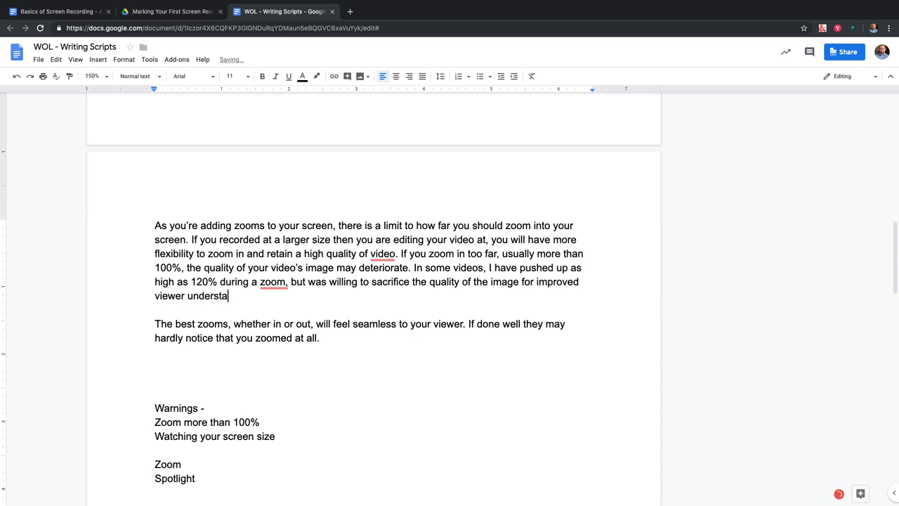
Remove the comma after 'zoom' and replace 'pushed up' with 'zoomed in'.
{"action": "left_click", "coordinate": [273, 282]}
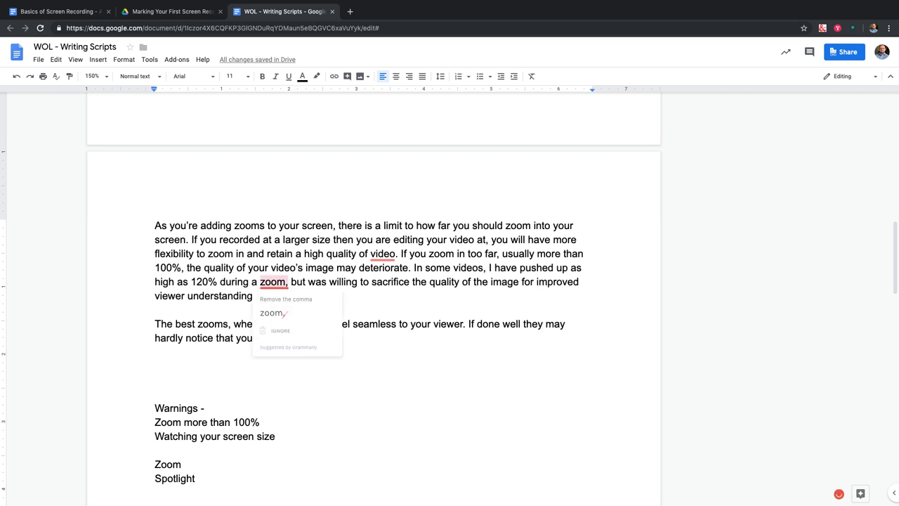
{"action": "left_click", "coordinate": [281, 296]}
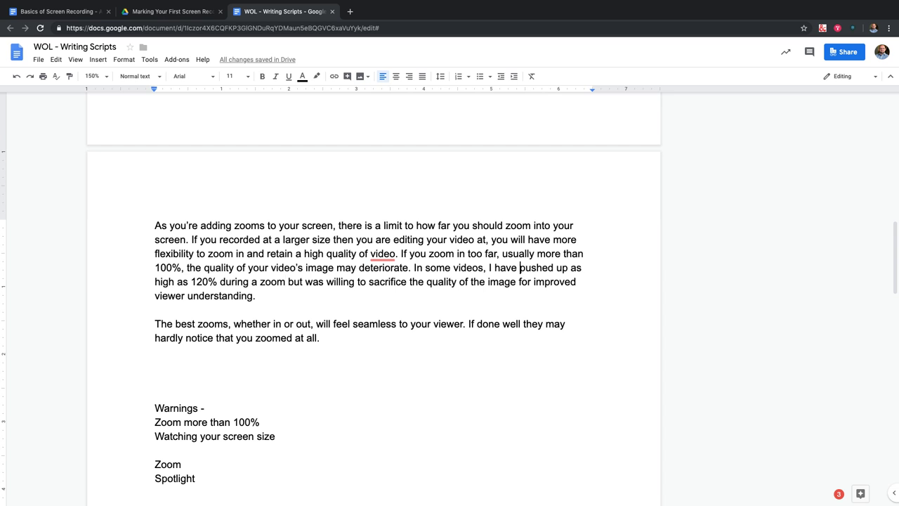
{"action": "left_click_drag", "start_coordinate": [520, 267], "coordinate": [568, 268]}
{"action": "key", "text": "BackSpace"}
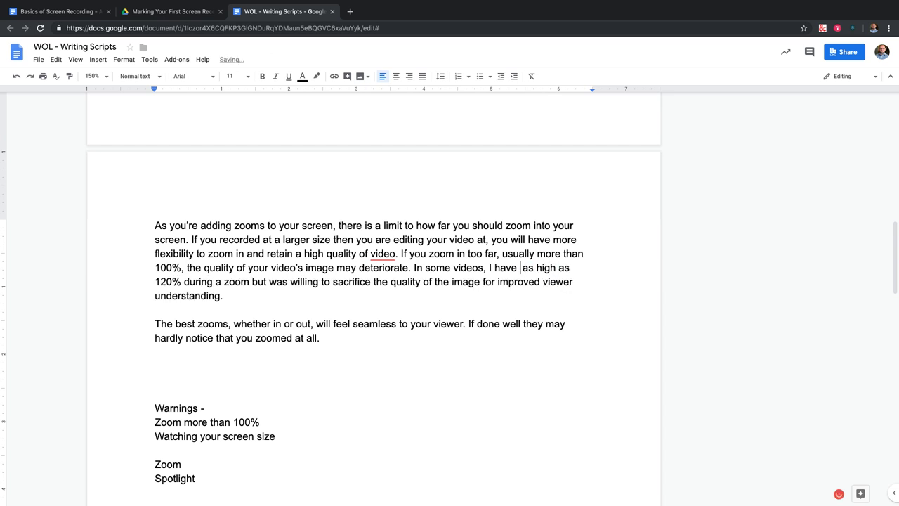
{"action": "type", "text": "zoo"}
{"action": "key", "text": "BackSpace"}
{"action": "key", "text": "BackSpace"}
{"action": "key", "text": "BackSpace"}
{"action": "type", "text": "zoomed in"}
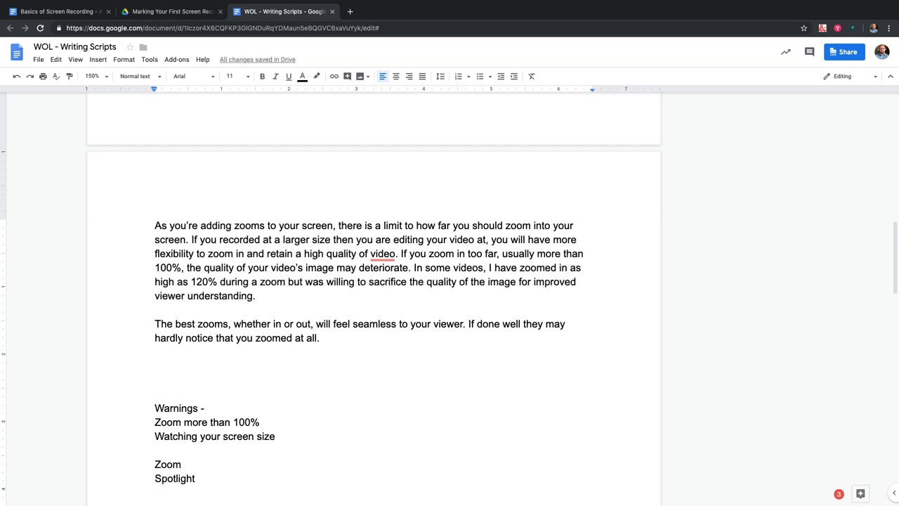
{"action": "type", "text": " to"}
{"action": "key", "text": "BackSpace"}
{"action": "key", "text": "BackSpace"}
{"action": "key", "text": "BackSpace"}
Replace 'during a zoom' with 'of the original size', drop 'In some videos,', change 'zoomed' to 'scaled'.
{"action": "mouse_move", "coordinate": [226, 281]}
{"action": "left_mouse_down"}
{"action": "mouse_move", "coordinate": [286, 282]}
{"action": "mouse_move", "coordinate": [225, 281]}
{"action": "left_mouse_up"}
{"action": "key", "text": "BackSpace"}
{"action": "key", "text": "BackSpace"}
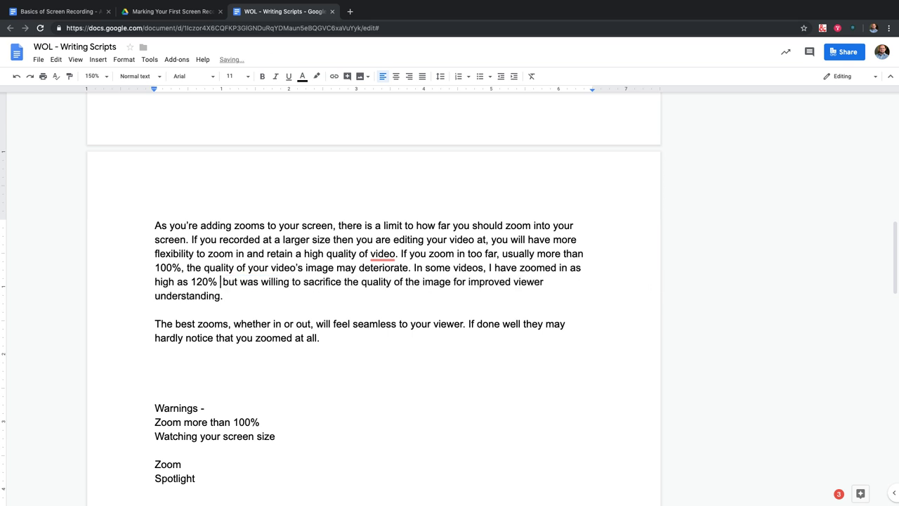
{"action": "type", "text": "of the ori"}
{"action": "type", "text": "ginal siz"}
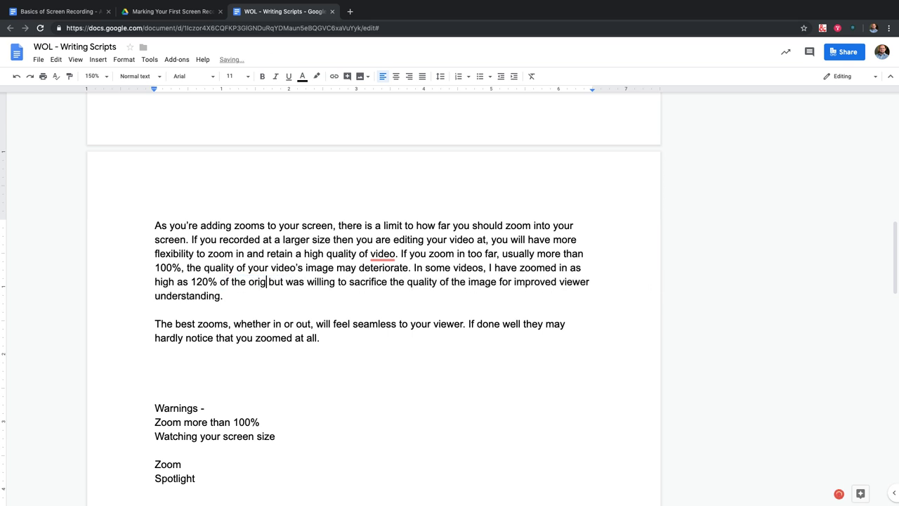
{"action": "type", "text": "e"}
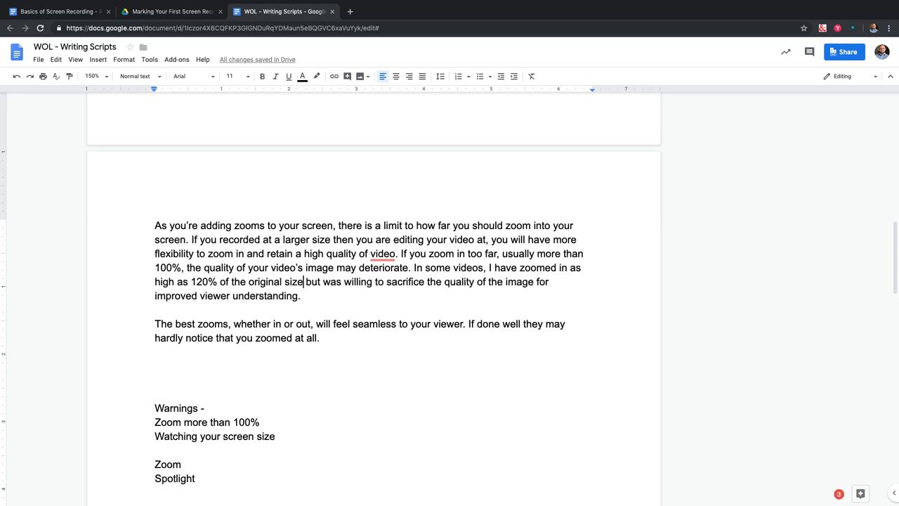
{"action": "left_click_drag", "start_coordinate": [413, 268], "coordinate": [485, 267]}
{"action": "key", "text": "BackSpace"}
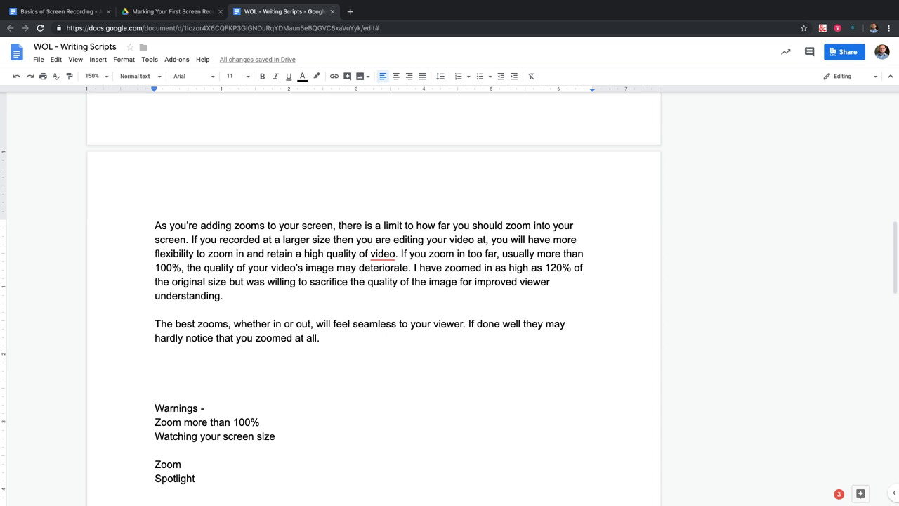
{"action": "left_click_drag", "start_coordinate": [444, 268], "coordinate": [482, 268]}
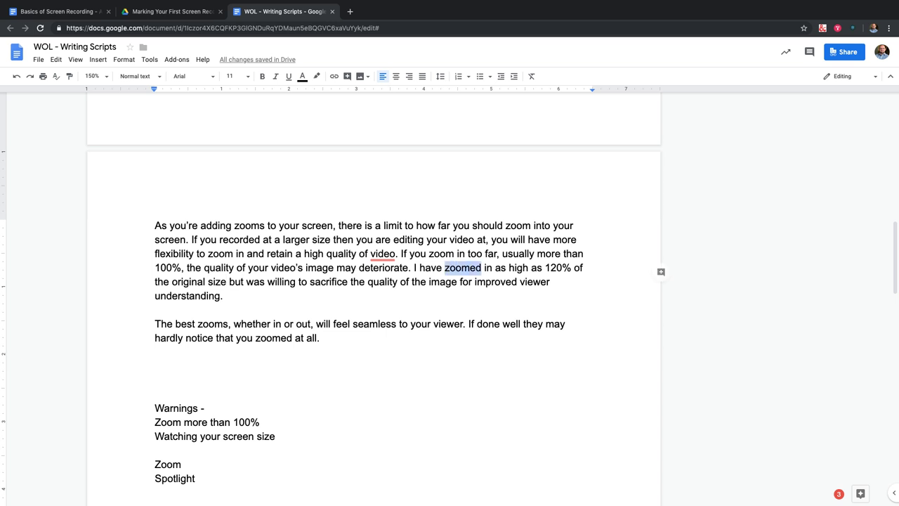
{"action": "type", "text": "scaled"}
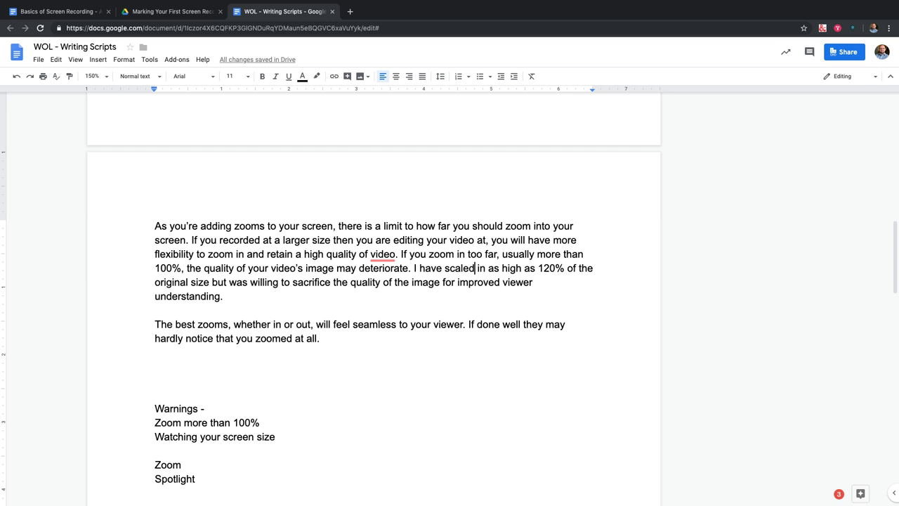
Move the cursor to the start of 'The best zooms' paragraph, removing a stray bracket.
{"action": "scroll", "coordinate": [372, 309], "scroll_direction": "down", "scroll_amount": 1}
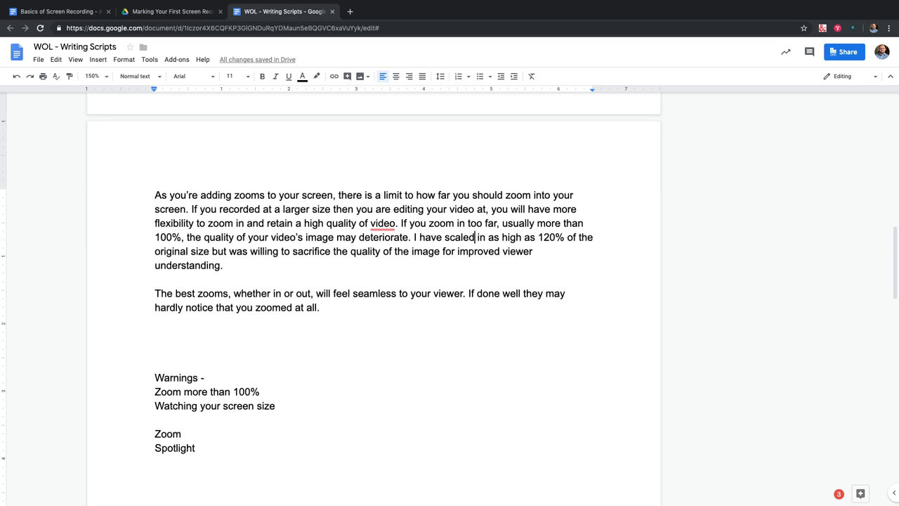
{"action": "left_click", "coordinate": [155, 294]}
{"action": "key", "text": "shift+Right"}
{"action": "key", "text": "Left"}
{"action": "type", "text": "("}
{"action": "key", "text": "BackSpace"}
Delete the 'Zoom more than 100%' and 'Watching your screen size' lines under 'Warnings -'.
{"action": "scroll", "coordinate": [372, 295], "scroll_direction": "up", "scroll_amount": 3}
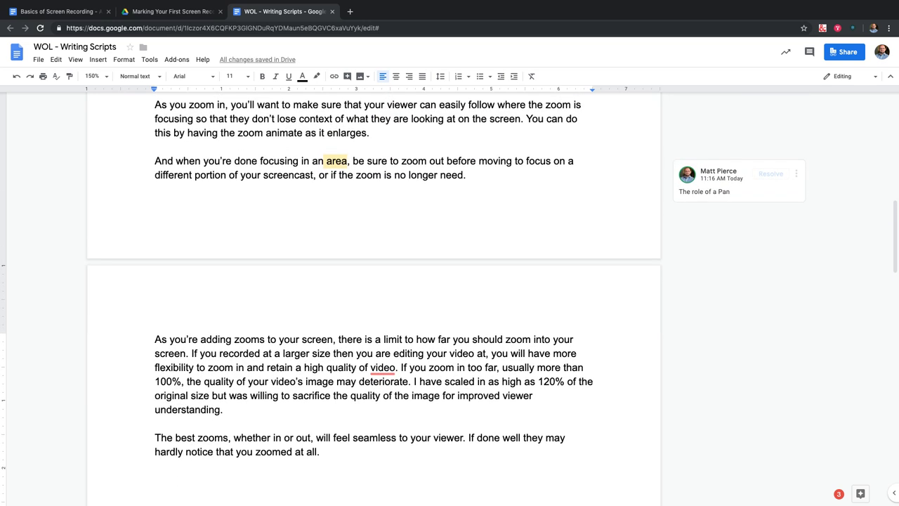
{"action": "scroll", "coordinate": [372, 295], "scroll_direction": "down", "scroll_amount": 3}
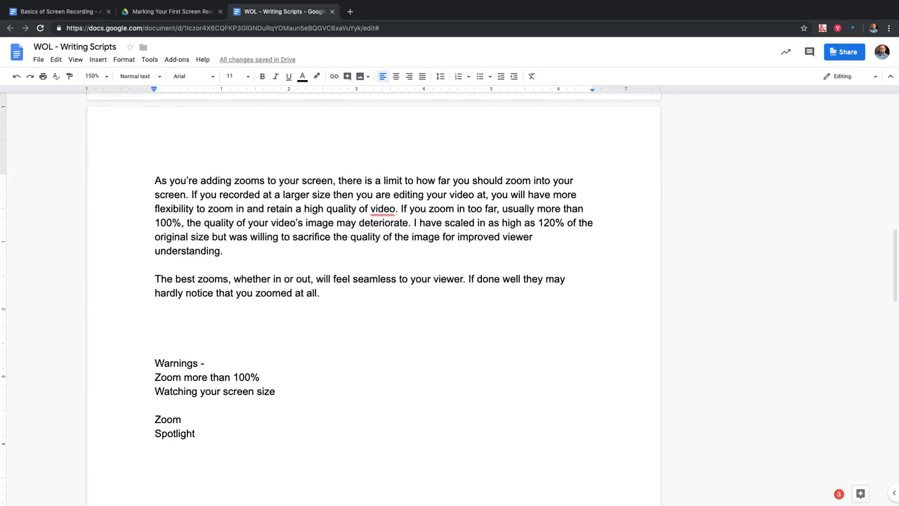
{"action": "left_click_drag", "start_coordinate": [276, 391], "coordinate": [166, 377]}
{"action": "scroll", "coordinate": [450, 298], "scroll_direction": "up", "scroll_amount": 3}
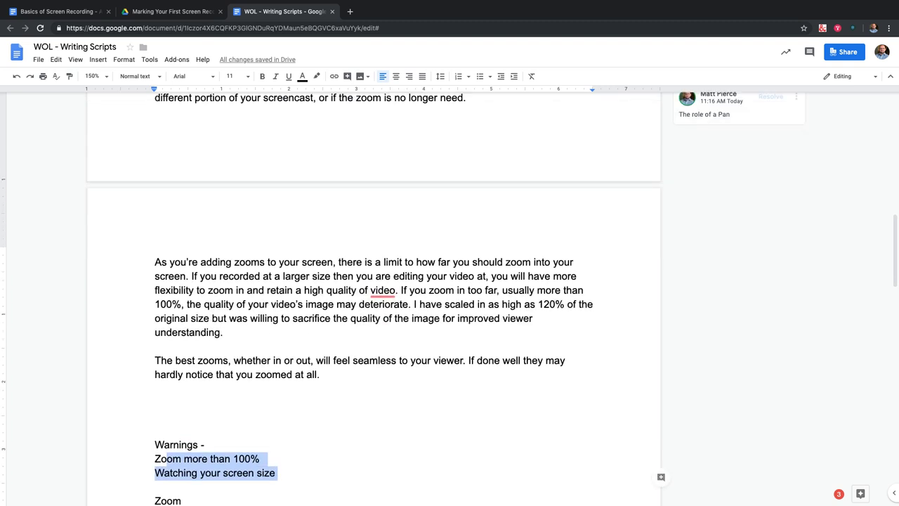
{"action": "scroll", "coordinate": [449, 297], "scroll_direction": "down", "scroll_amount": 3}
{"action": "left_click_drag", "start_coordinate": [276, 398], "coordinate": [155, 384]}
{"action": "key", "text": "BackSpace"}
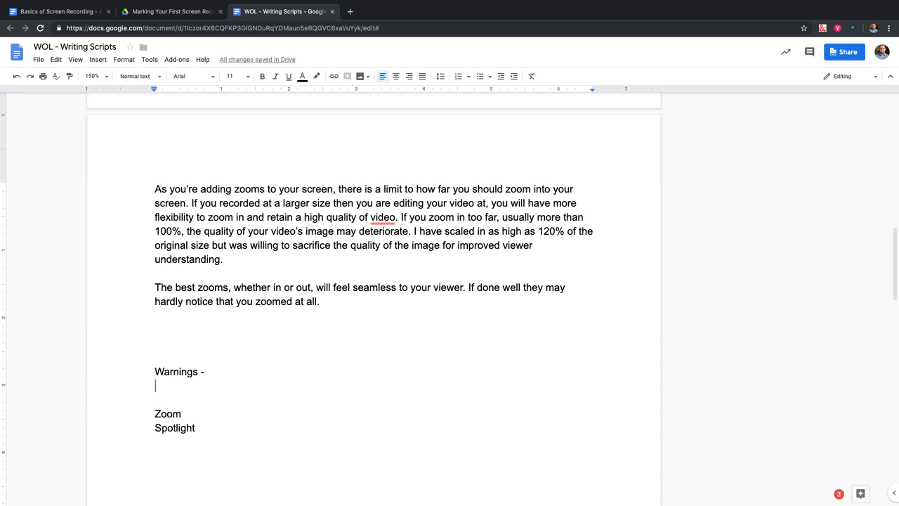
Scroll back to the 'Another way to add emphasis' paragraph and place the cursor after 'larger size.'.
{"action": "scroll", "coordinate": [373, 281], "scroll_direction": "up", "scroll_amount": 3}
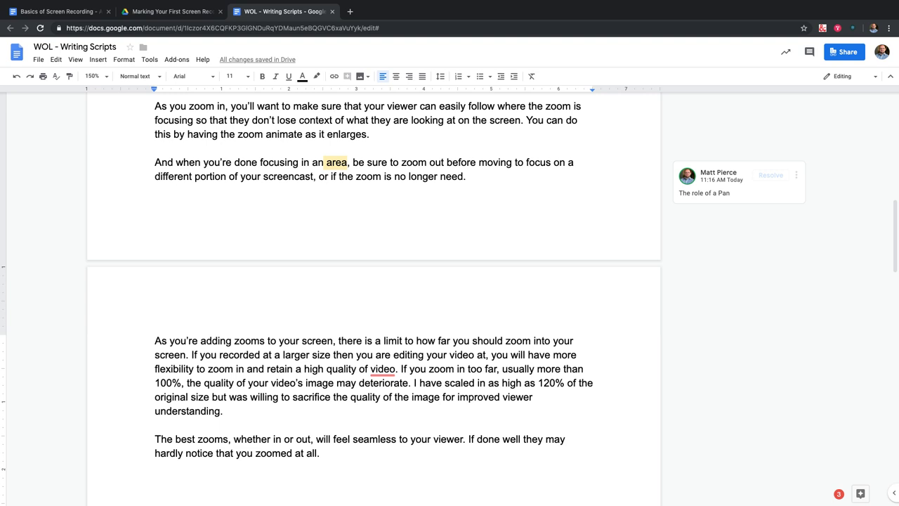
{"action": "scroll", "coordinate": [450, 295], "scroll_direction": "down", "scroll_amount": 1}
{"action": "scroll", "coordinate": [450, 295], "scroll_direction": "up", "scroll_amount": 9}
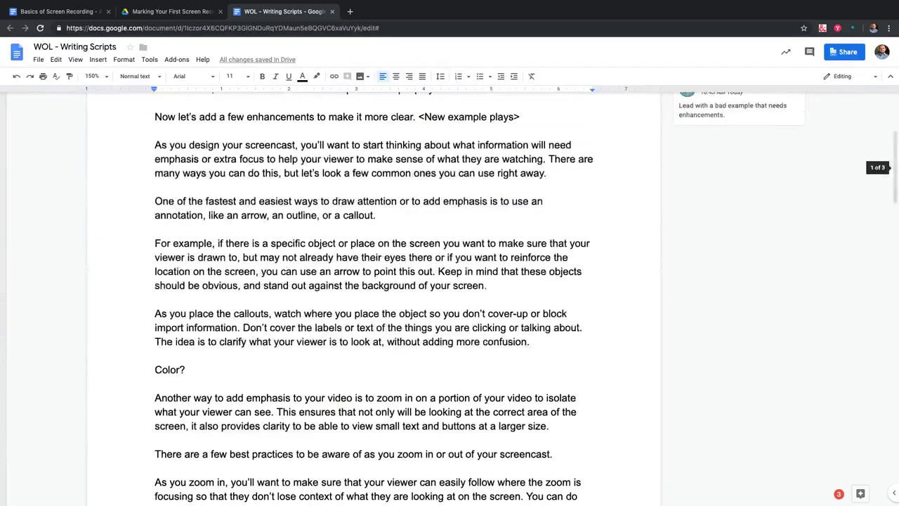
{"action": "scroll", "coordinate": [450, 295], "scroll_direction": "down", "scroll_amount": 15}
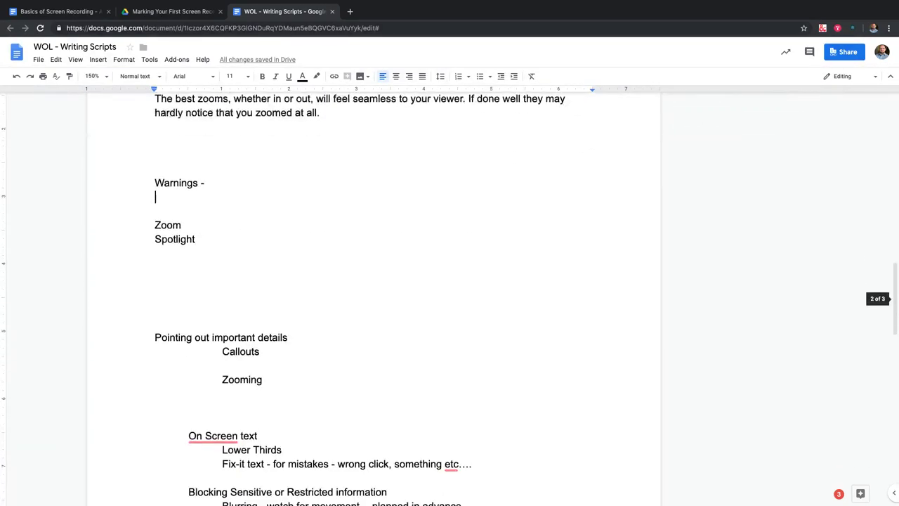
{"action": "scroll", "coordinate": [449, 295], "scroll_direction": "down", "scroll_amount": 2}
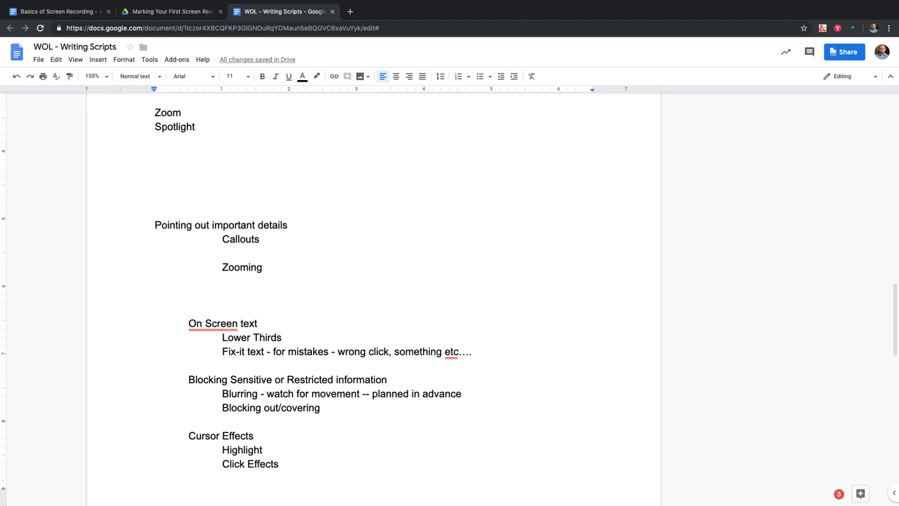
{"action": "scroll", "coordinate": [372, 295], "scroll_direction": "up", "scroll_amount": 15}
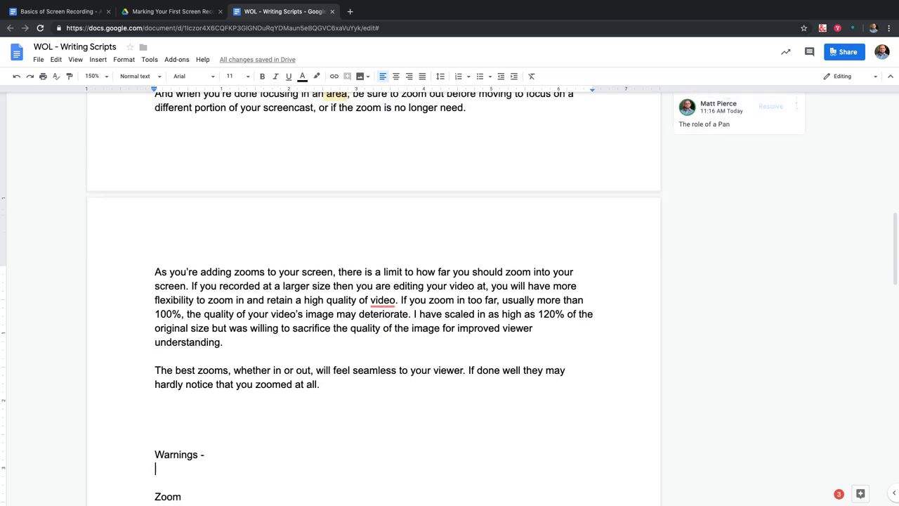
{"action": "scroll", "coordinate": [372, 295], "scroll_direction": "up", "scroll_amount": 2}
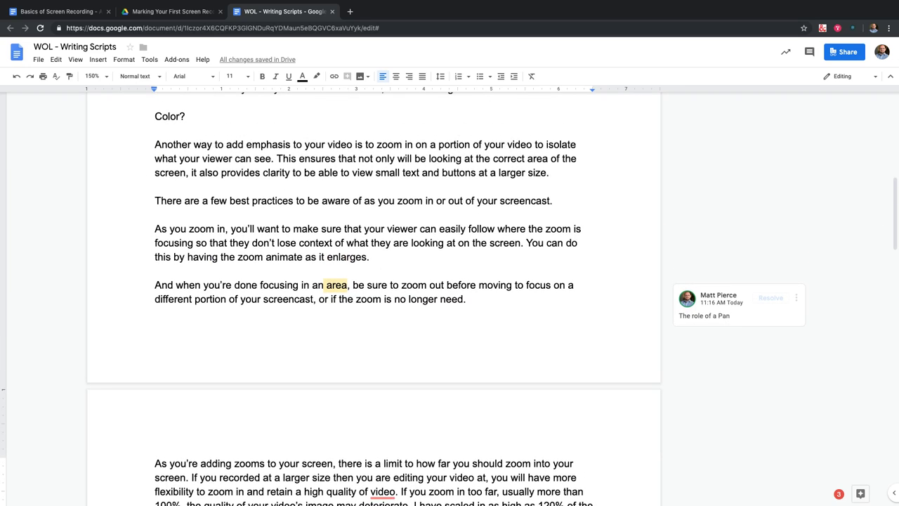
{"action": "left_click", "coordinate": [551, 172]}
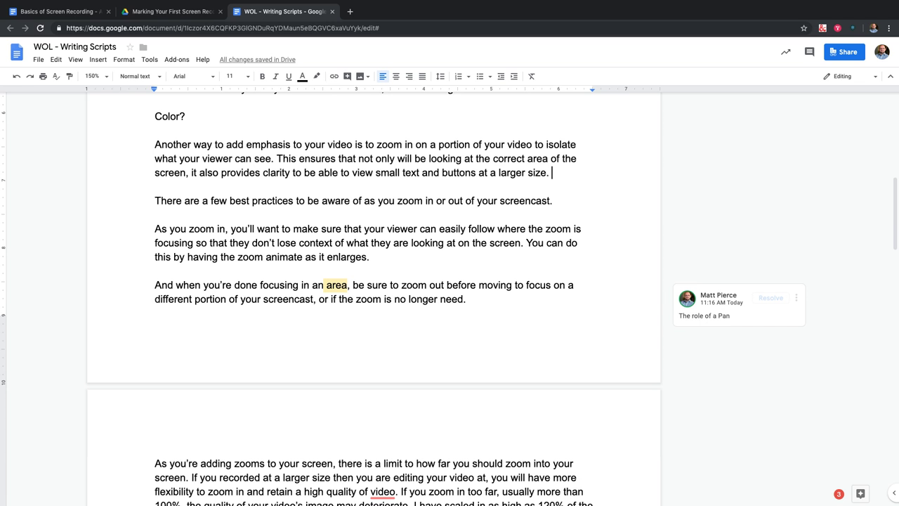
Add 'Another time you may want to zoom is if you are recording on a high-resolution device'.
{"action": "type", "text": "An"}
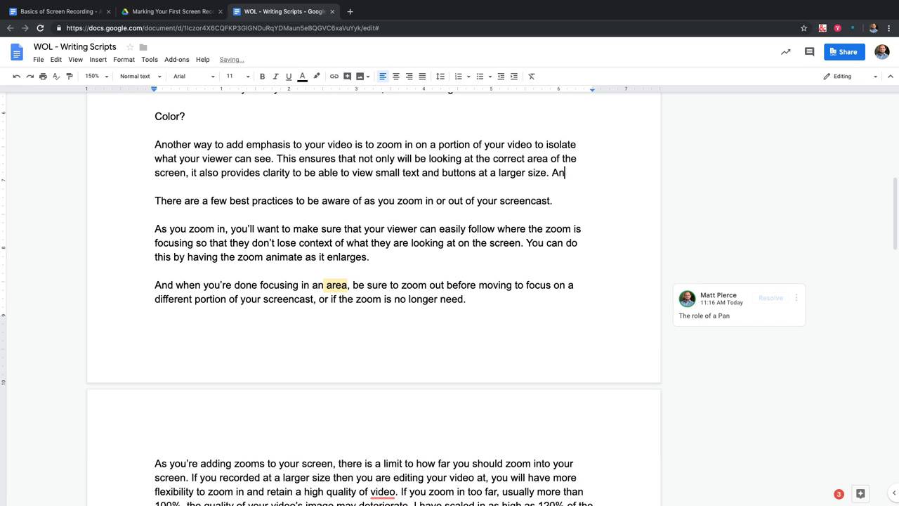
{"action": "type", "text": "other time wh"}
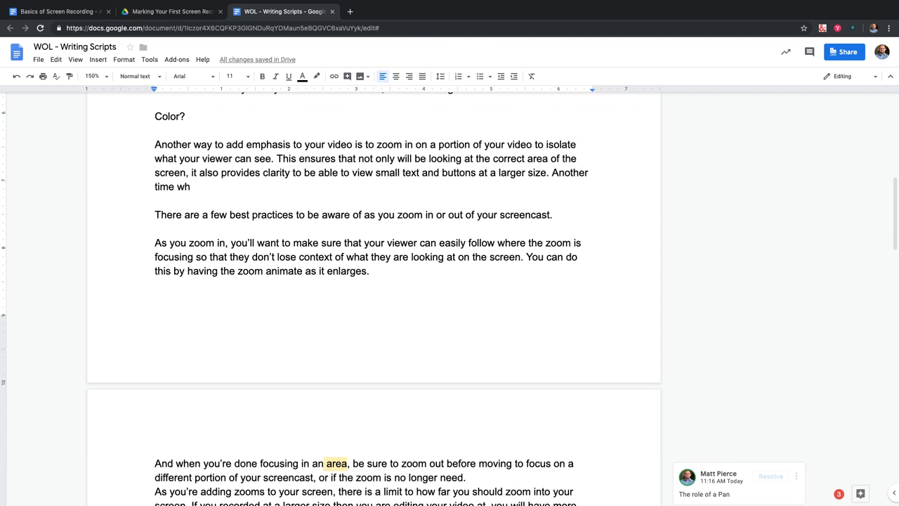
{"action": "type", "text": "en you ma"}
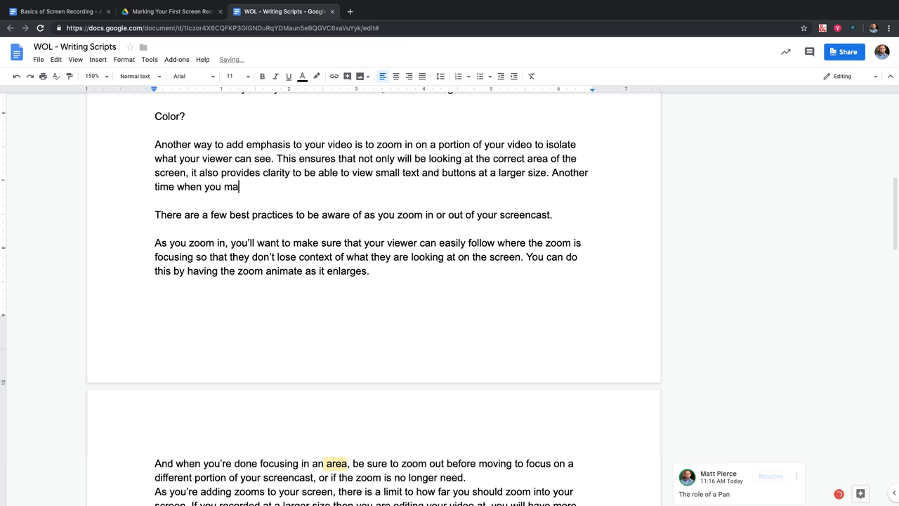
{"action": "type", "text": "y want to zoom is if you "}
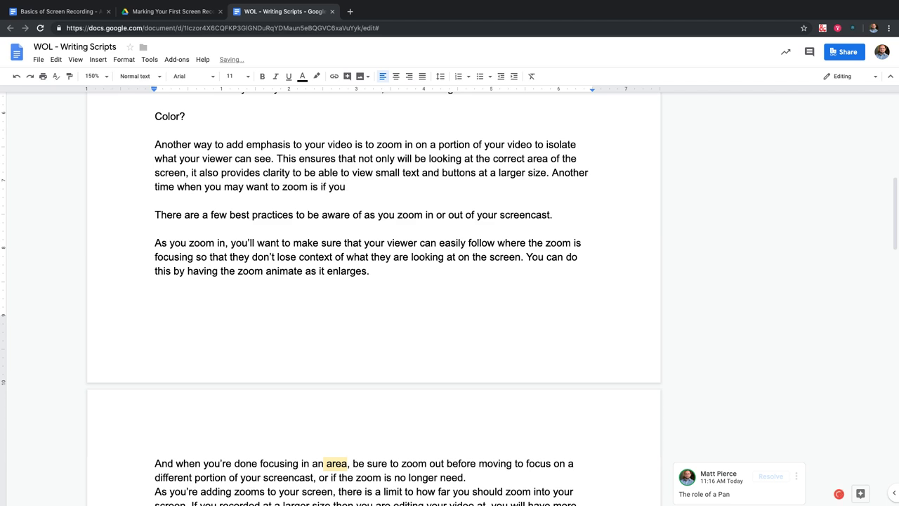
{"action": "type", "text": "are recording a"}
{"action": "key", "text": "BackSpace"}
{"action": "type", "text": "on a"}
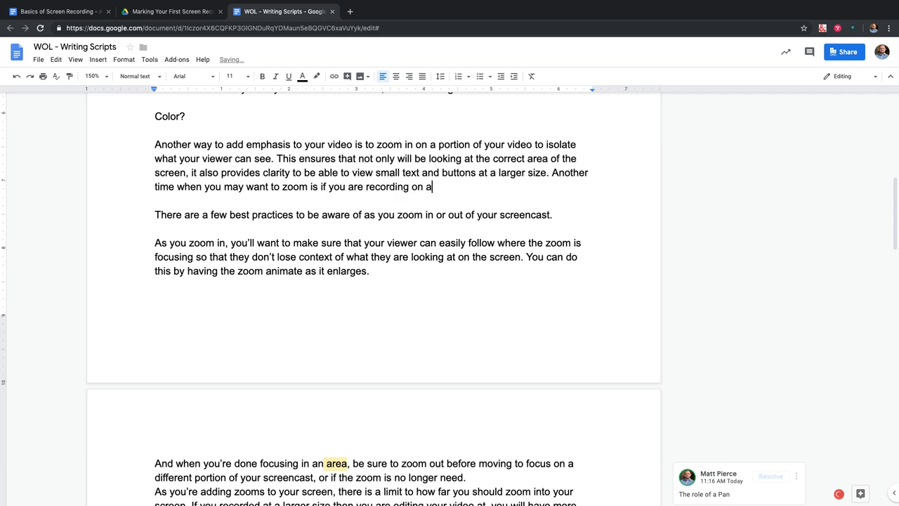
{"action": "type", "text": " high resolution deci"}
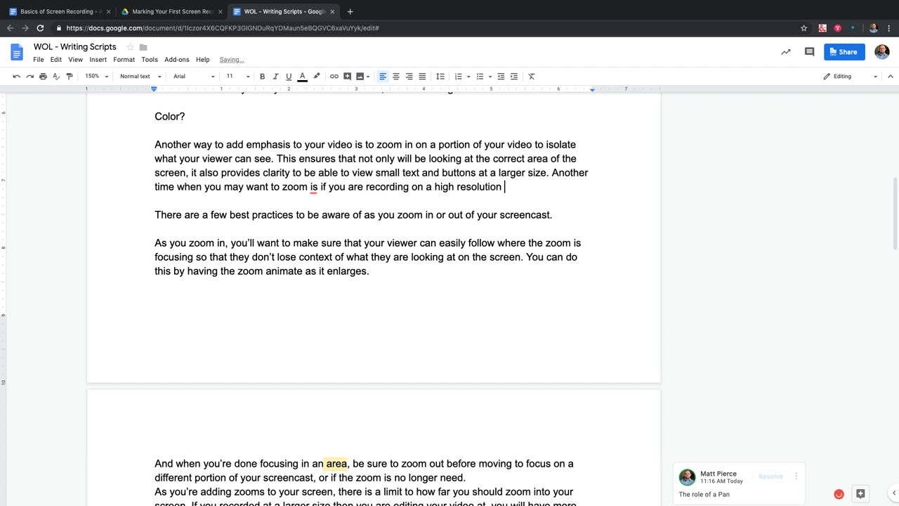
{"action": "key", "text": "BackSpace"}
{"action": "key", "text": "BackSpace"}
{"action": "type", "text": "vice"}
{"action": "left_click", "coordinate": [468, 187]}
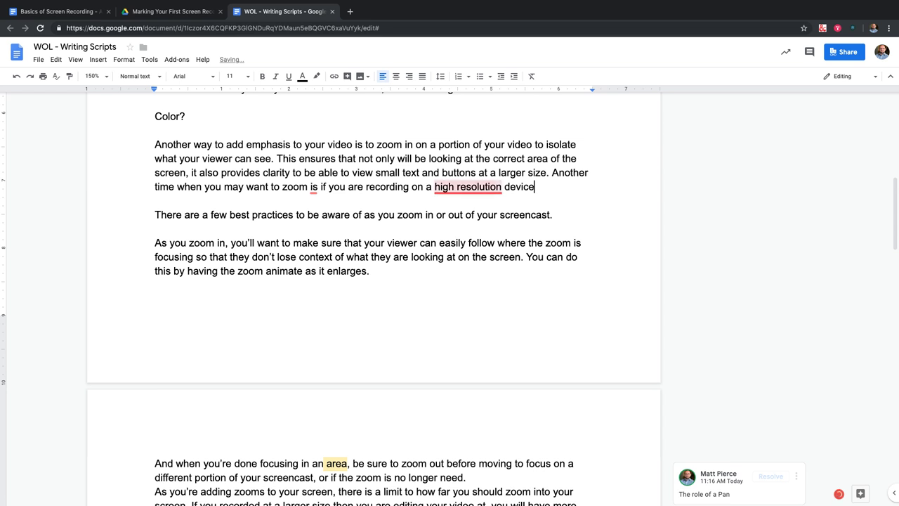
{"action": "left_click", "coordinate": [444, 235]}
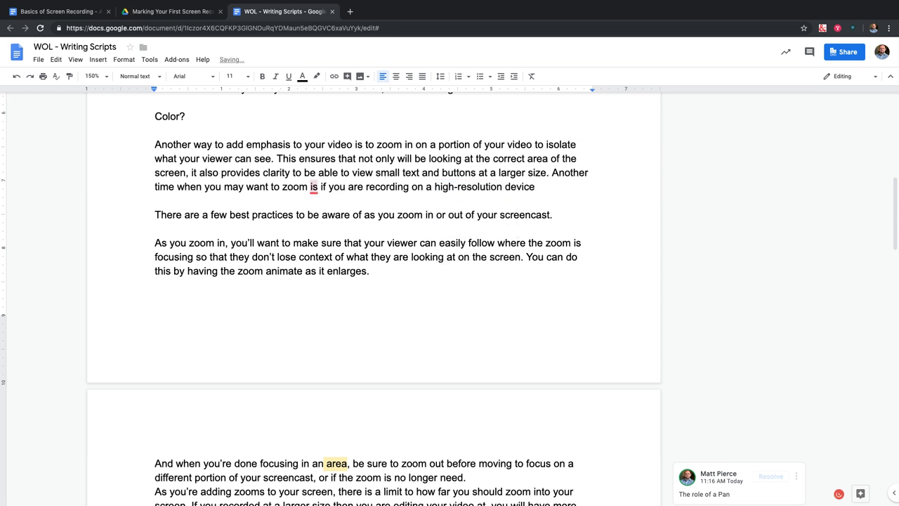
{"action": "mouse_move", "coordinate": [314, 187]}
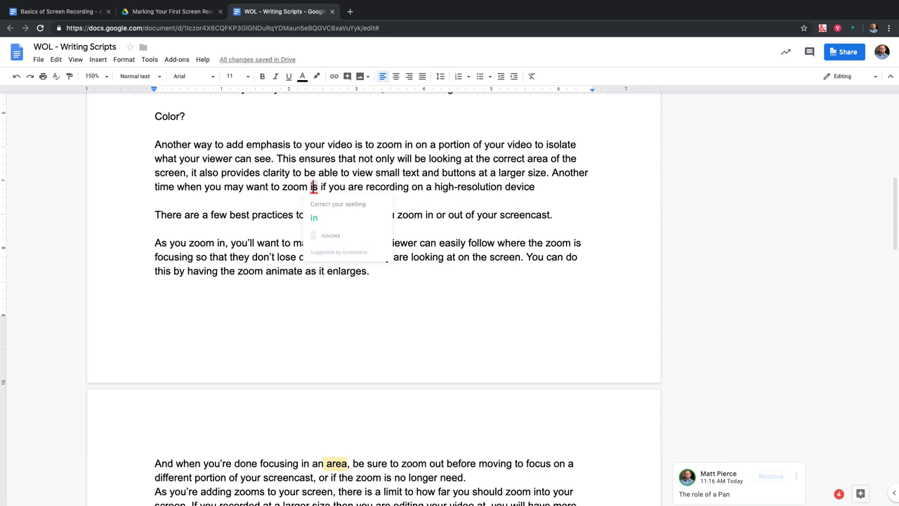
{"action": "left_click", "coordinate": [536, 187]}
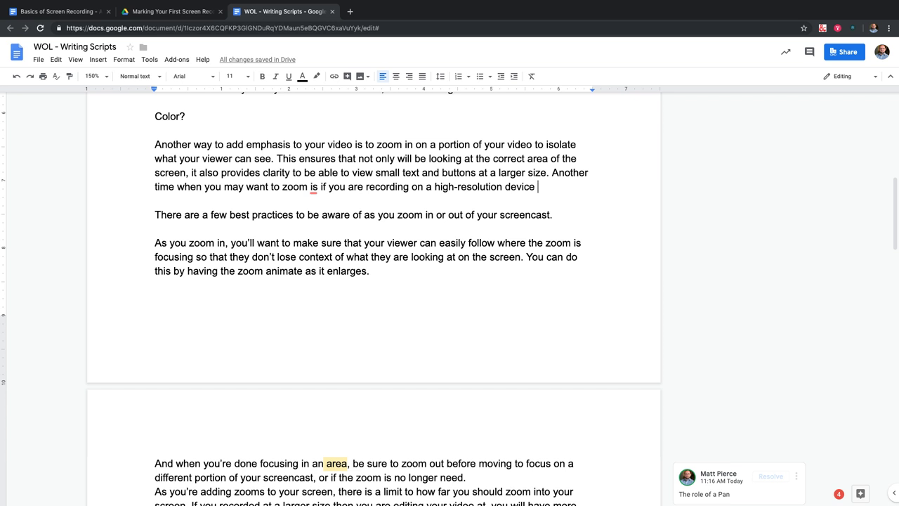
{"action": "key", "text": "BackSpace"}
Continue with 'and producing to a smaller size, for instance, a 4k monitor, but editing' and select 'producing'.
{"action": "type", "text": ". Becau"}
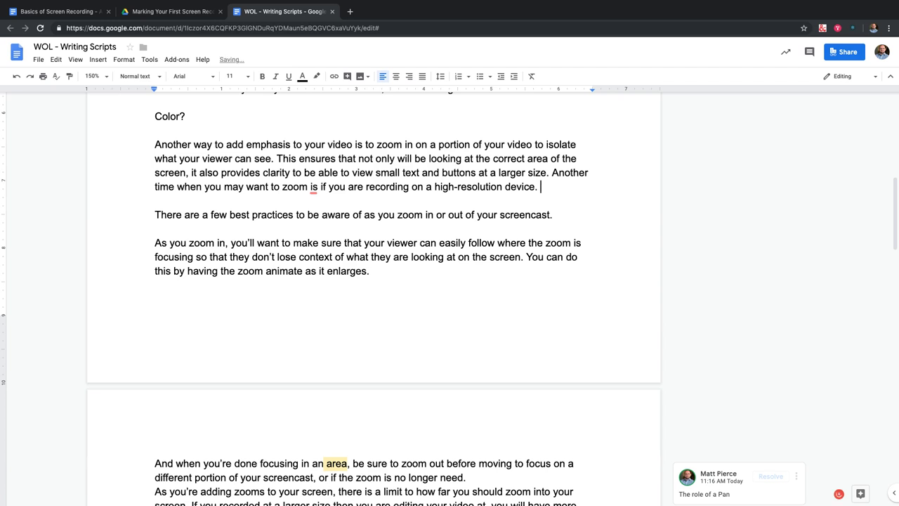
{"action": "key", "text": "BackSpace"}
{"action": "key", "text": "BackSpace"}
{"action": "key", "text": "BackSpace"}
{"action": "key", "text": "BackSpace"}
{"action": "key", "text": "BackSpace"}
{"action": "key", "text": "BackSpace"}
{"action": "key", "text": "BackSpace"}
{"action": "type", "text": "and prod"}
{"action": "type", "text": "ucing"}
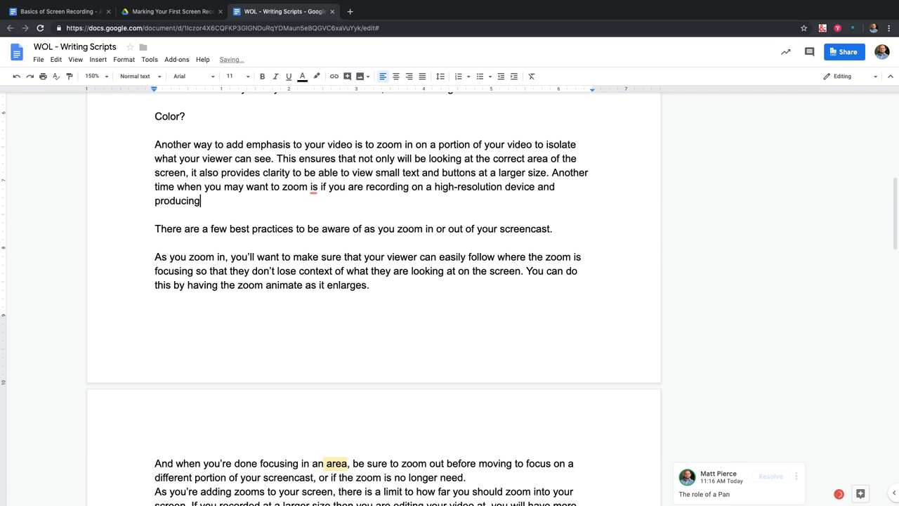
{"action": "type", "text": " to a smaller size, for "}
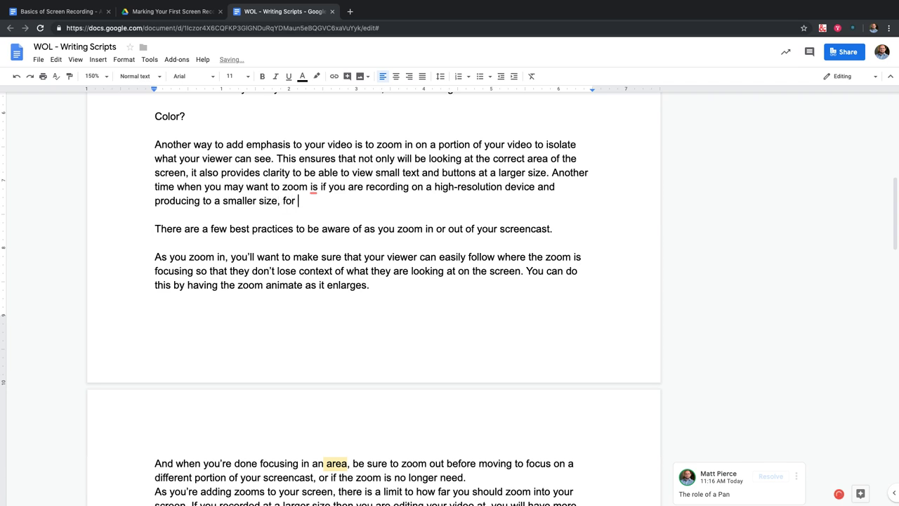
{"action": "type", "text": "instance, a 4k monitor"}
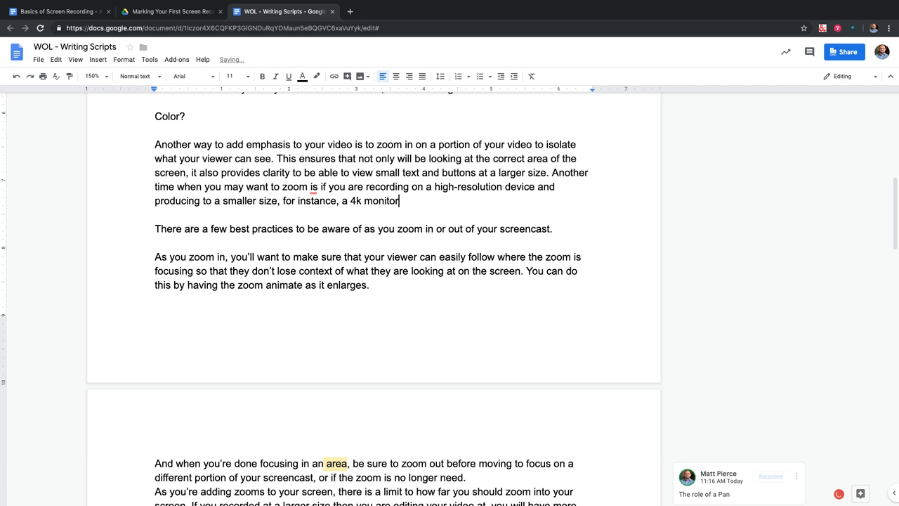
{"action": "type", "text": ", but editing"}
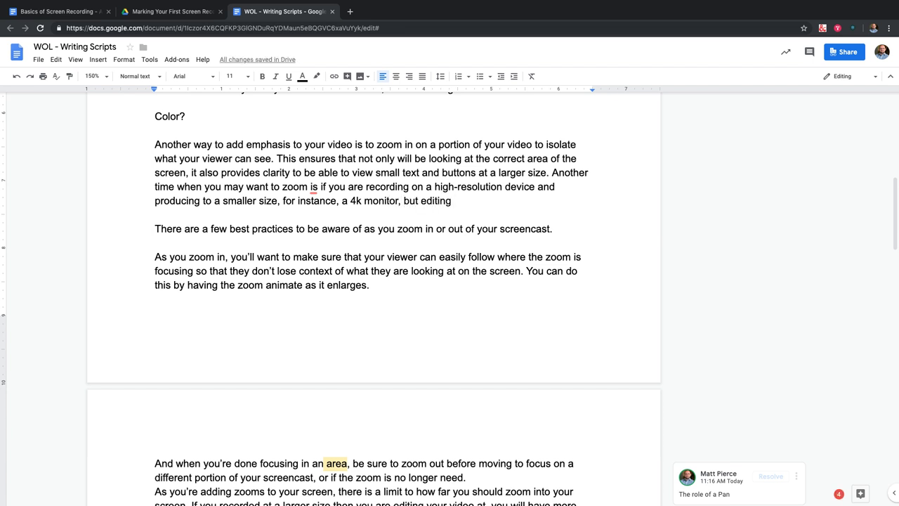
{"action": "left_click_drag", "start_coordinate": [154, 201], "coordinate": [201, 201]}
{"action": "left_click", "coordinate": [203, 200]}
{"action": "left_click_drag", "start_coordinate": [203, 201], "coordinate": [154, 201]}
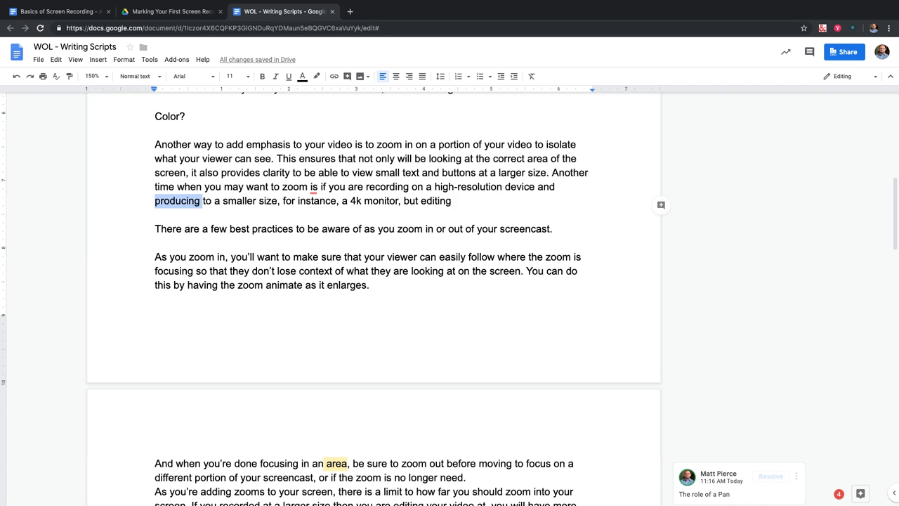
Replace 'producing' with 'publishing' and add 'at a smaller size, like 1920 x 1080'.
{"action": "type", "text": "publishing"}
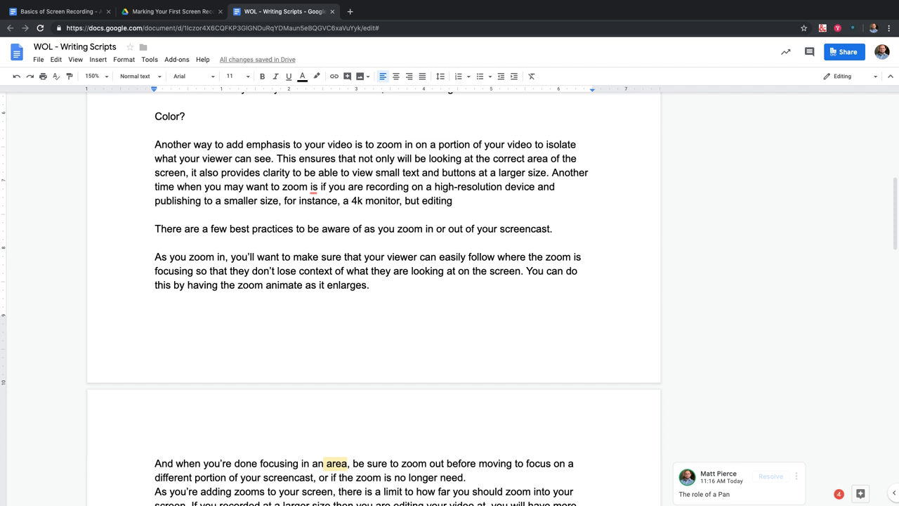
{"action": "scroll", "coordinate": [373, 295], "scroll_direction": "down", "scroll_amount": 1}
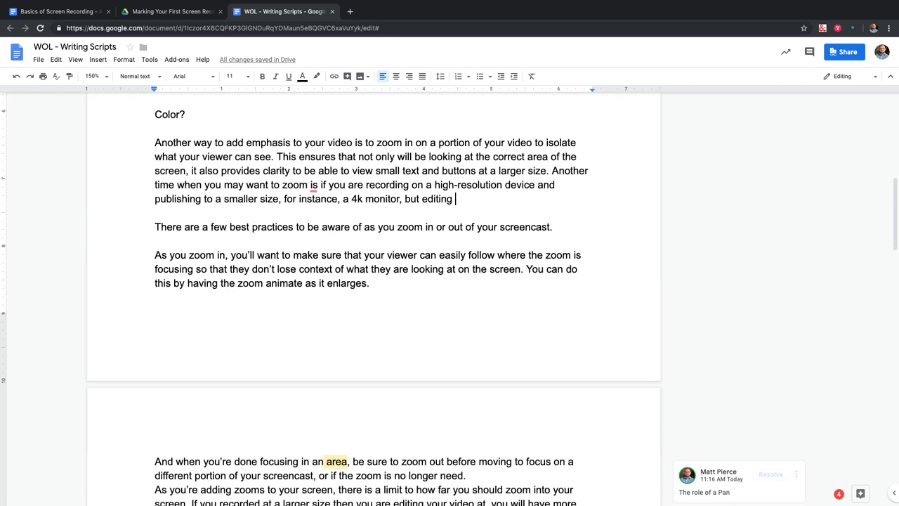
{"action": "type", "text": "at a area"}
{"action": "key", "text": "BackSpace"}
{"action": "key", "text": "BackSpace"}
{"action": "key", "text": "BackSpace"}
{"action": "key", "text": "BackSpace"}
{"action": "key", "text": "BackSpace"}
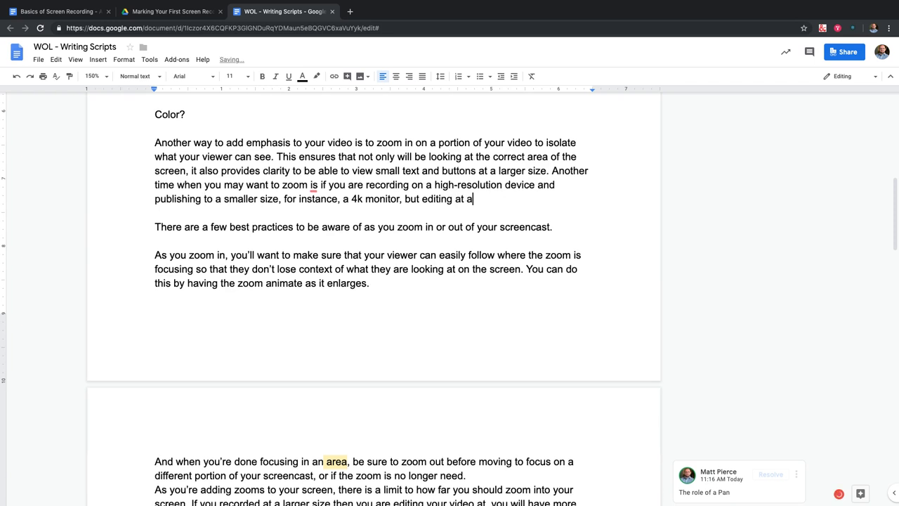
{"action": "type", "text": "smaller size, like 1"}
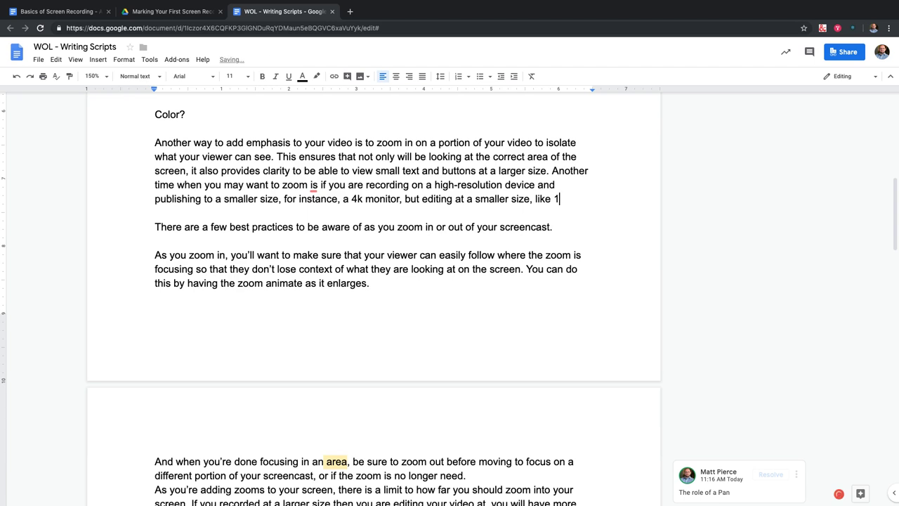
{"action": "type", "text": "902"}
{"action": "key", "text": "BackSpace"}
{"action": "key", "text": "BackSpace"}
{"action": "type", "text": "20 x 1080"}
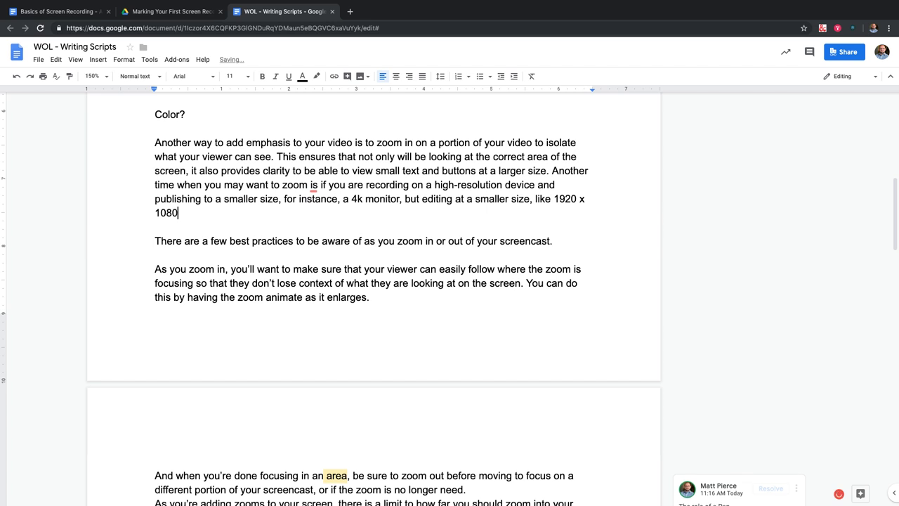
{"action": "key", "text": "BackSpace"}
{"action": "key", "text": "BackSpace"}
Add that text, buttons and most objects on the screen will appear small and likely difficult.
{"action": "type", "text": "80. The t"}
{"action": "type", "text": "ext and"}
{"action": "key", "text": "BackSpace"}
{"action": "key", "text": "BackSpace"}
{"action": "key", "text": "BackSpace"}
{"action": "key", "text": "BackSpace"}
{"action": "type", "text": ", buttons,"}
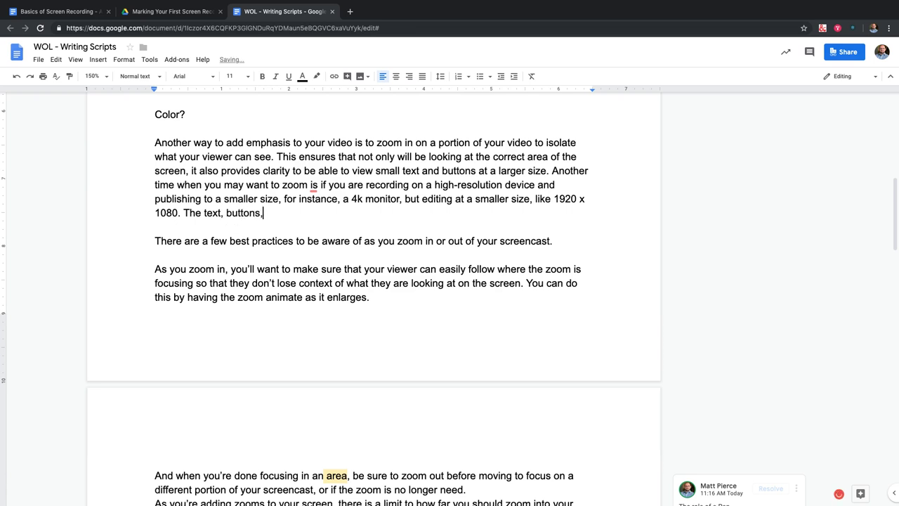
{"action": "type", "text": " and most objects on the screen"}
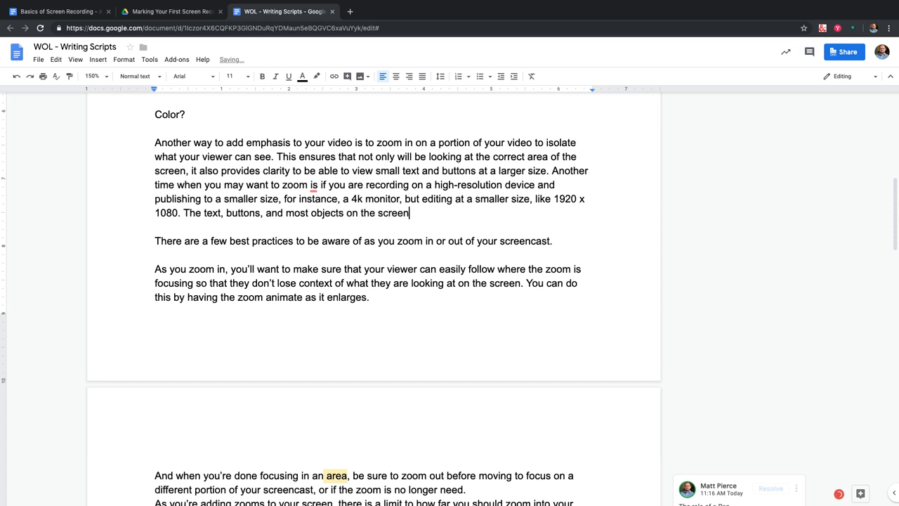
{"action": "type", "text": ", will appear"}
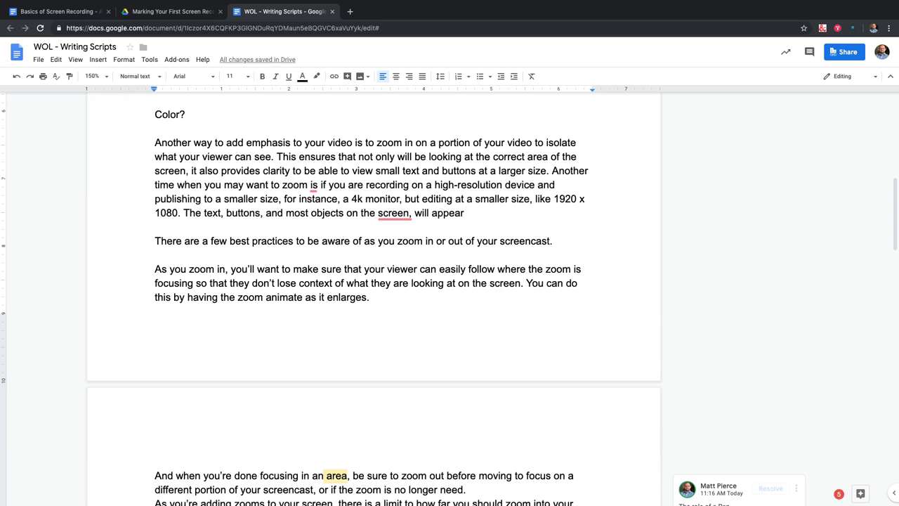
{"action": "right_click", "coordinate": [394, 213]}
{"action": "left_click", "coordinate": [462, 190]}
{"action": "type", "text": "small"}
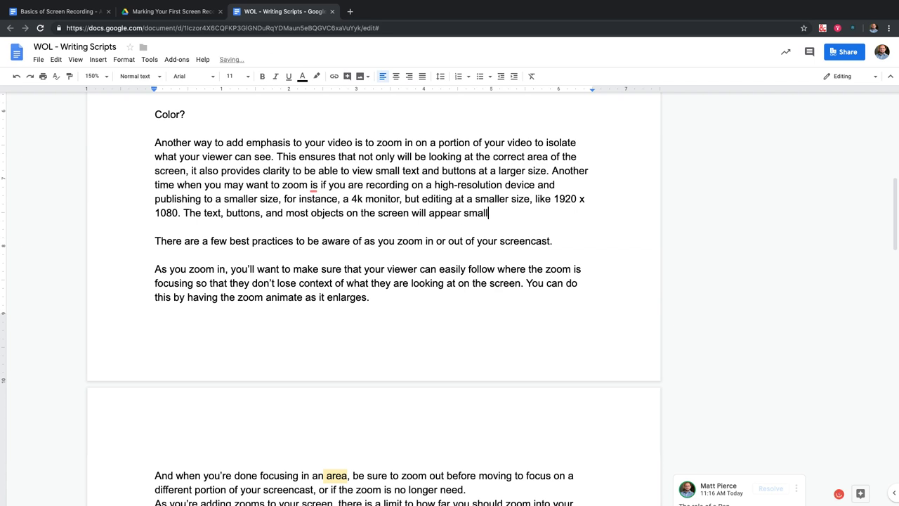
{"action": "type", "text": " and mostly"}
{"action": "key", "text": "BackSpace"}
{"action": "key", "text": "BackSpace"}
{"action": "type", "text": "likely difficu"}
{"action": "key", "text": "BackSpace"}
{"action": "key", "text": "BackSpace"}
{"action": "key", "text": "BackSpace"}
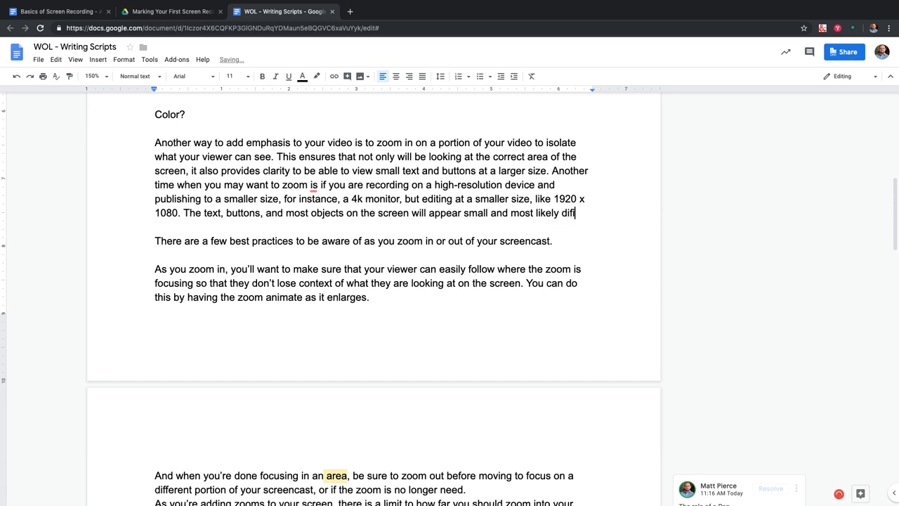
{"action": "type", "text": "icult to re"}
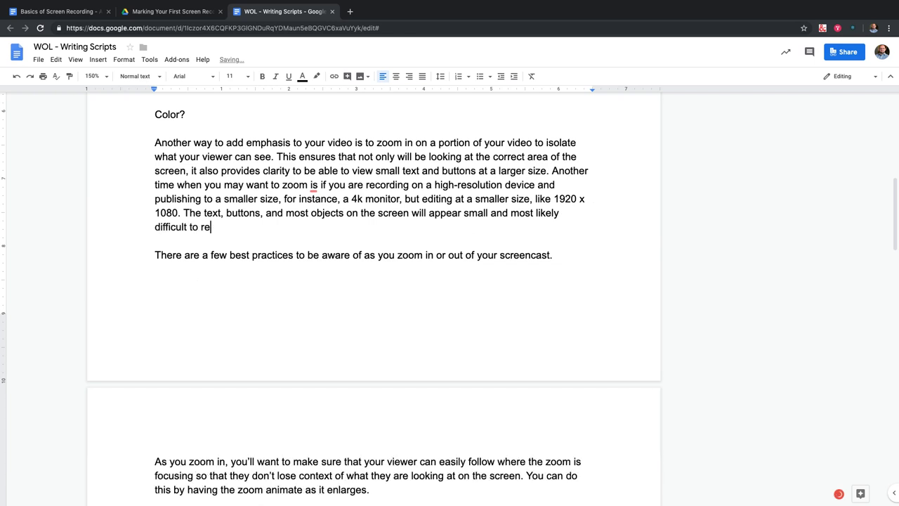
{"action": "key", "text": "BackSpace"}
{"action": "key", "text": "BackSpace"}
End the sentence with 'see.' and delete the 'Warnings -' through 'Zoom' notes.
{"action": "type", "text": "see."}
{"action": "scroll", "coordinate": [331, 304], "scroll_direction": "down", "scroll_amount": 1}
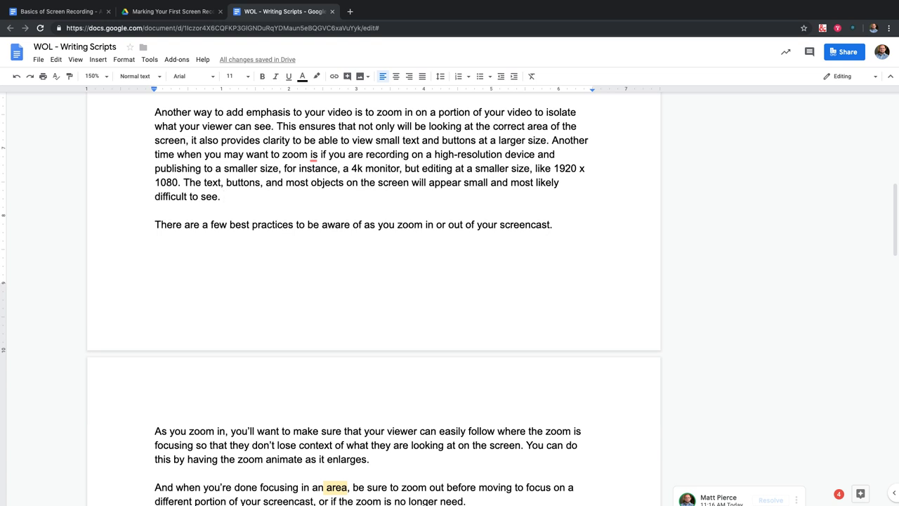
{"action": "scroll", "coordinate": [373, 298], "scroll_direction": "down", "scroll_amount": 4}
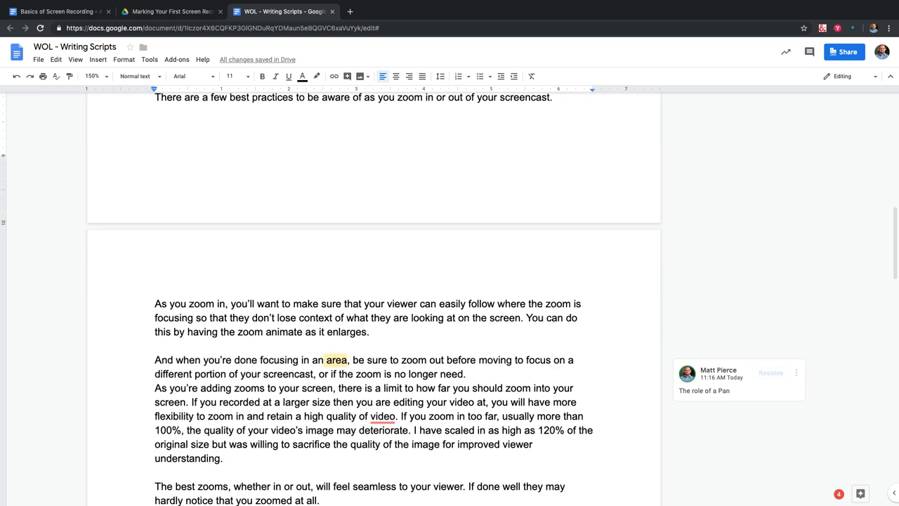
{"action": "scroll", "coordinate": [373, 299], "scroll_direction": "down", "scroll_amount": 6}
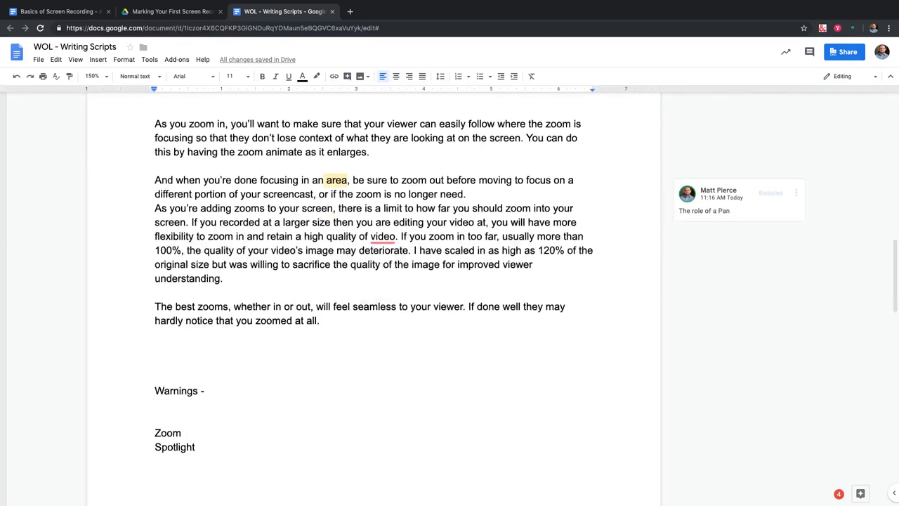
{"action": "scroll", "coordinate": [372, 299], "scroll_direction": "down", "scroll_amount": 3}
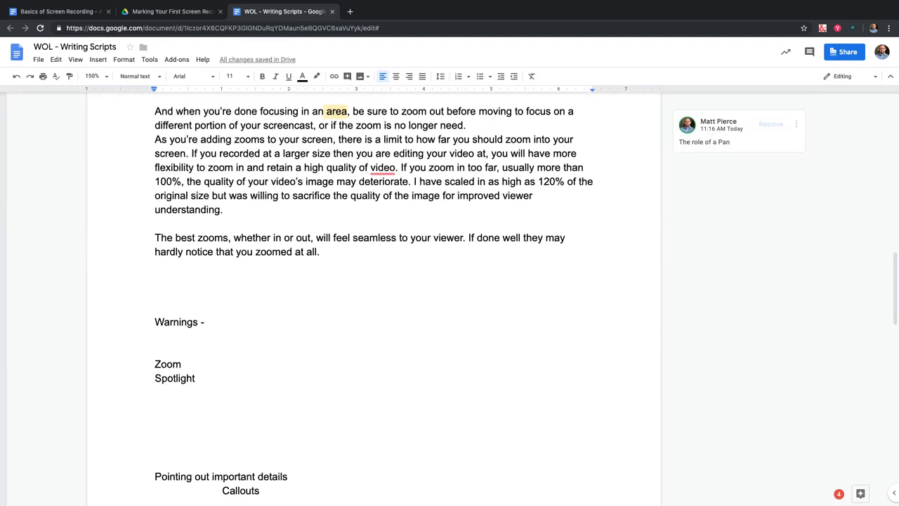
{"action": "left_click_drag", "start_coordinate": [155, 293], "coordinate": [181, 337]}
{"action": "key", "text": "BackSpace"}
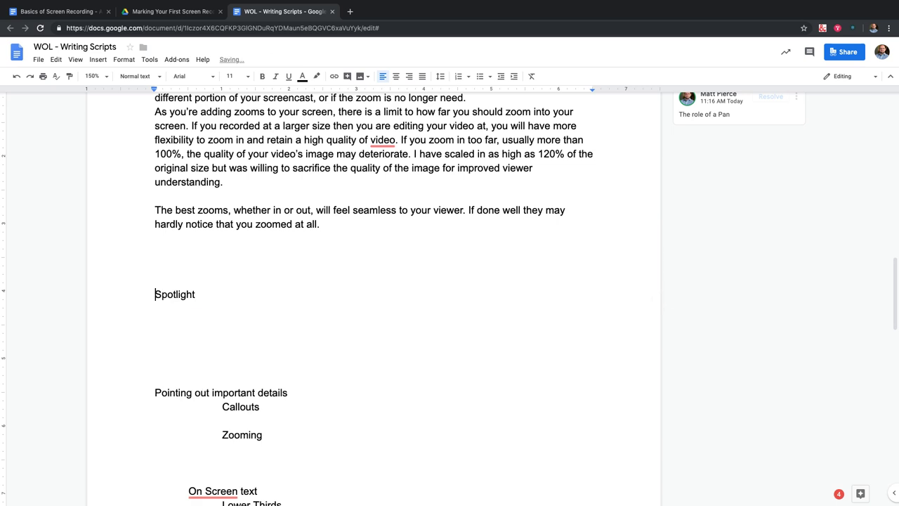
Delete the 'Pointing out important details', Callouts and Zooming lines.
{"action": "left_click", "coordinate": [156, 280]}
{"action": "scroll", "coordinate": [372, 281], "scroll_direction": "down", "scroll_amount": 1}
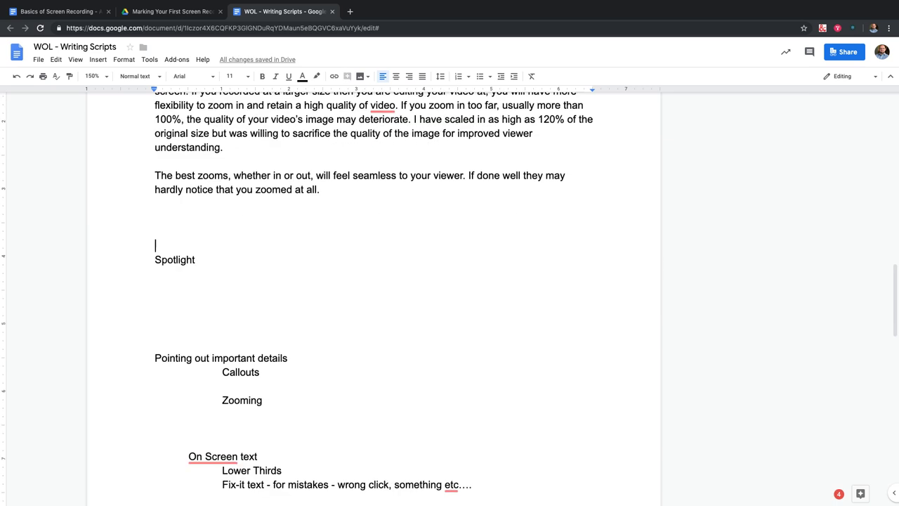
{"action": "left_click", "coordinate": [155, 357]}
{"action": "key", "text": "shift+Down"}
{"action": "key", "text": "shift+Down"}
{"action": "key", "text": "shift+Down"}
{"action": "key", "text": "shift+Down"}
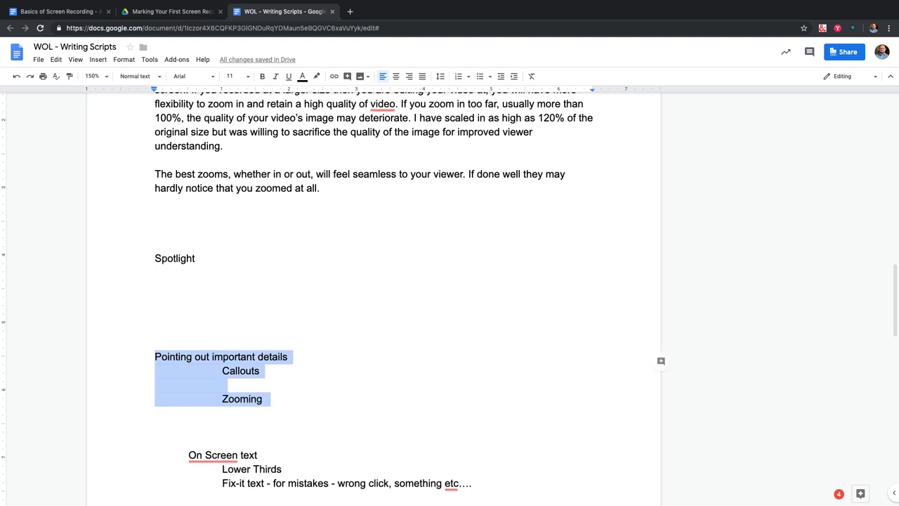
{"action": "key", "text": "BackSpace"}
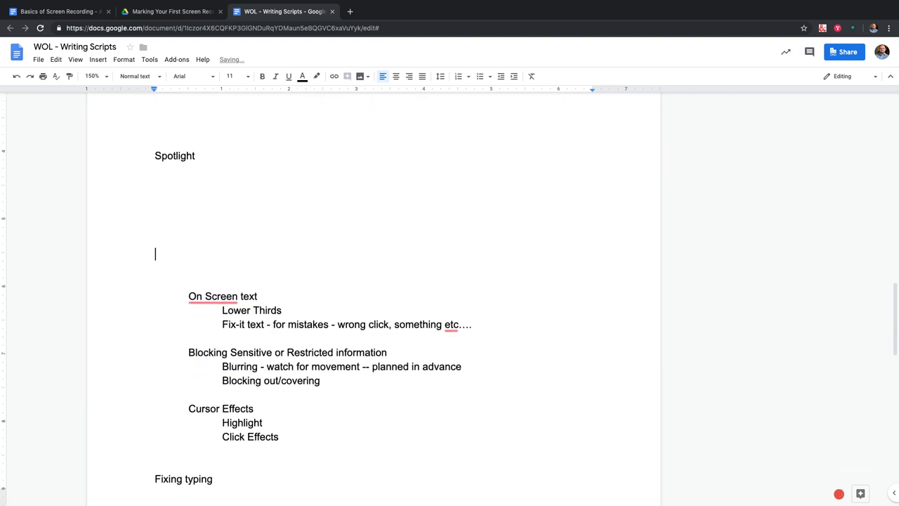
{"action": "scroll", "coordinate": [361, 290], "scroll_direction": "down", "scroll_amount": 2}
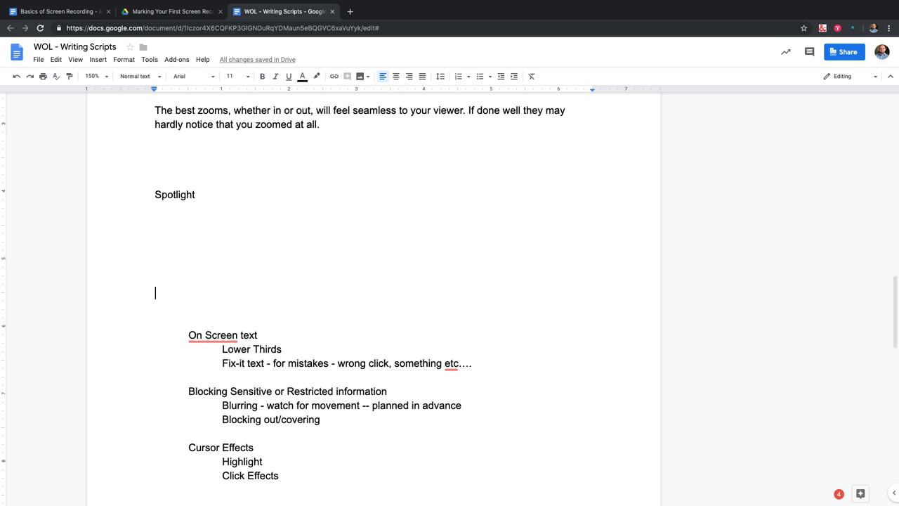
{"action": "scroll", "coordinate": [373, 295], "scroll_direction": "up", "scroll_amount": 5}
{"action": "scroll", "coordinate": [372, 295], "scroll_direction": "down", "scroll_amount": 3}
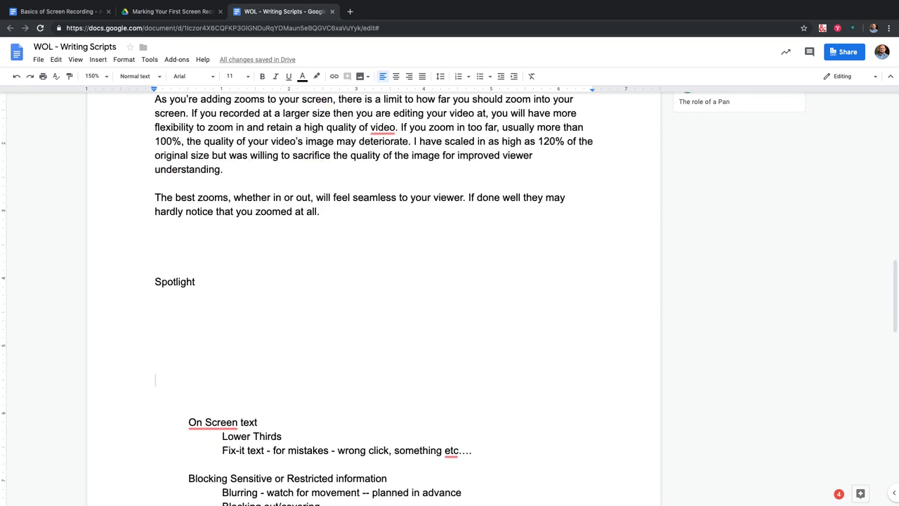
{"action": "scroll", "coordinate": [373, 296], "scroll_direction": "down", "scroll_amount": 1}
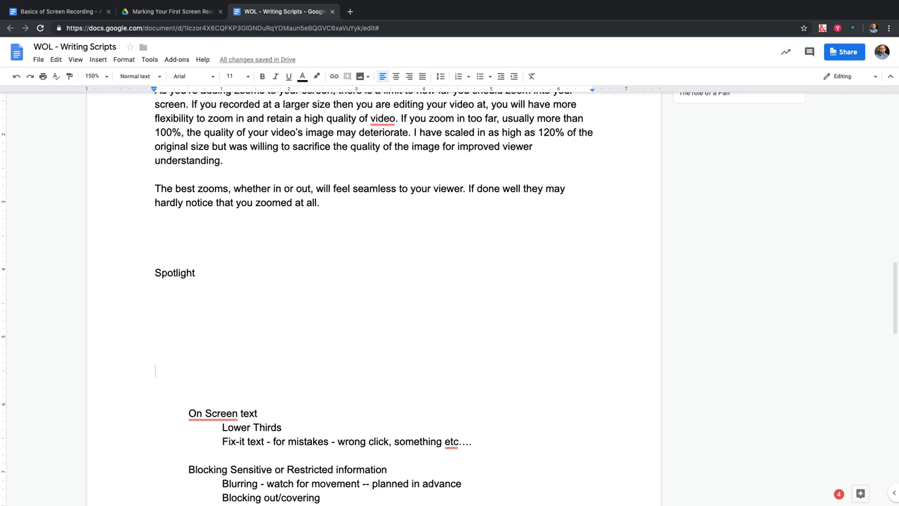
{"action": "scroll", "coordinate": [372, 295], "scroll_direction": "up", "scroll_amount": 5}
{"action": "scroll", "coordinate": [373, 295], "scroll_direction": "down", "scroll_amount": 4}
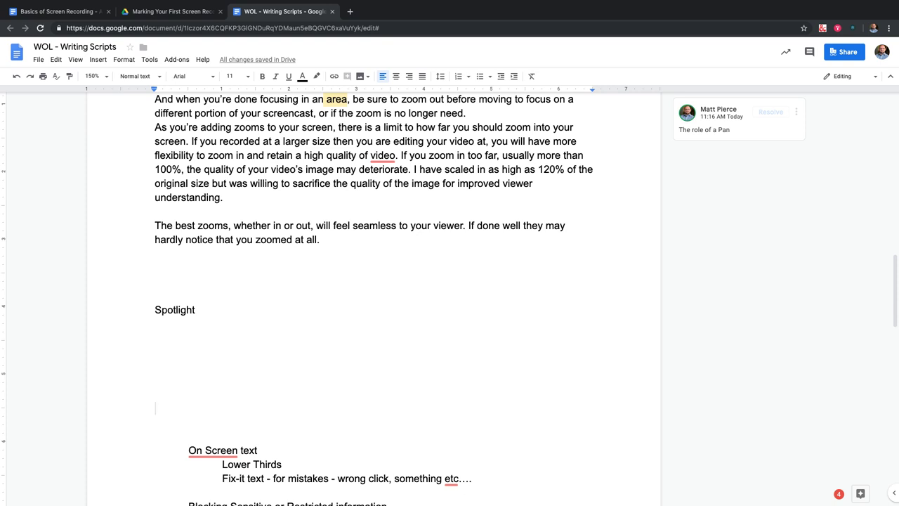
{"action": "scroll", "coordinate": [450, 299], "scroll_direction": "up", "scroll_amount": 20}
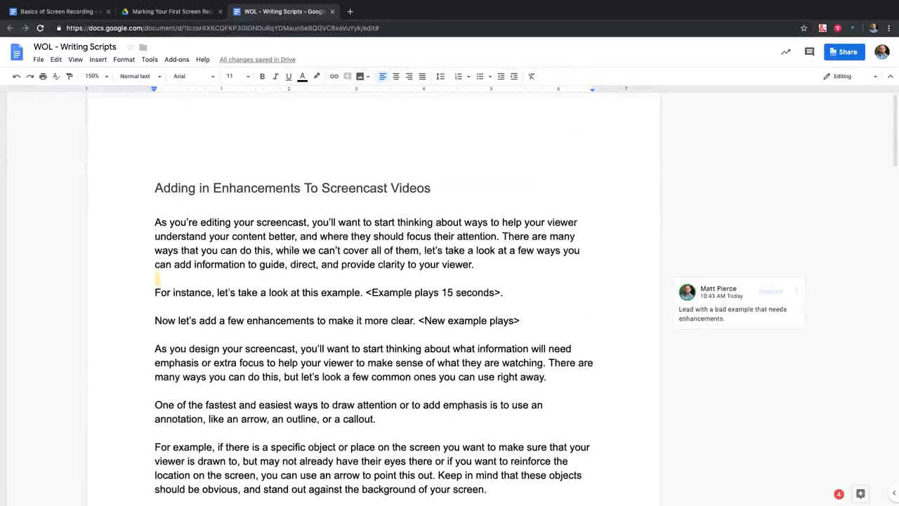
{"action": "scroll", "coordinate": [449, 299], "scroll_direction": "down", "scroll_amount": 20}
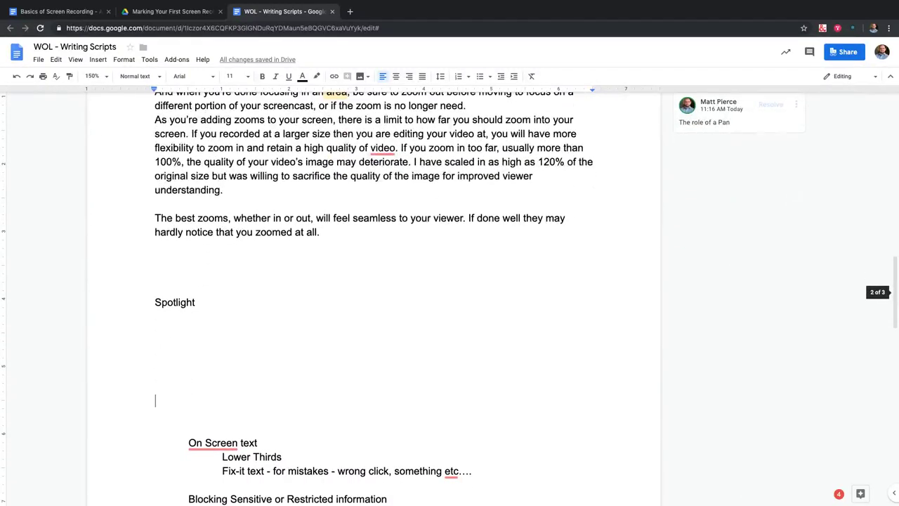
{"action": "scroll", "coordinate": [449, 298], "scroll_direction": "down", "scroll_amount": 1}
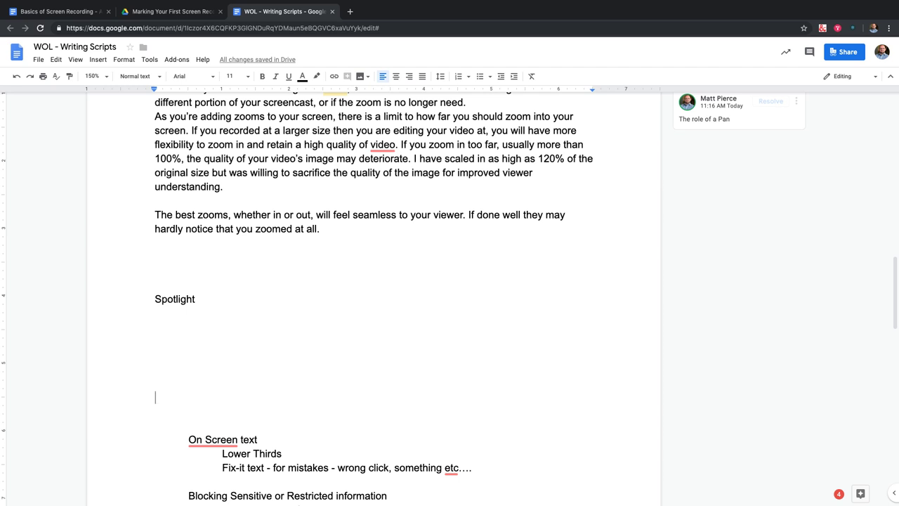
{"action": "scroll", "coordinate": [374, 298], "scroll_direction": "down", "scroll_amount": 2}
Scroll down and review the Blocking Sensitive and Blurring lines in the list.
{"action": "scroll", "coordinate": [374, 295], "scroll_direction": "down", "scroll_amount": 1}
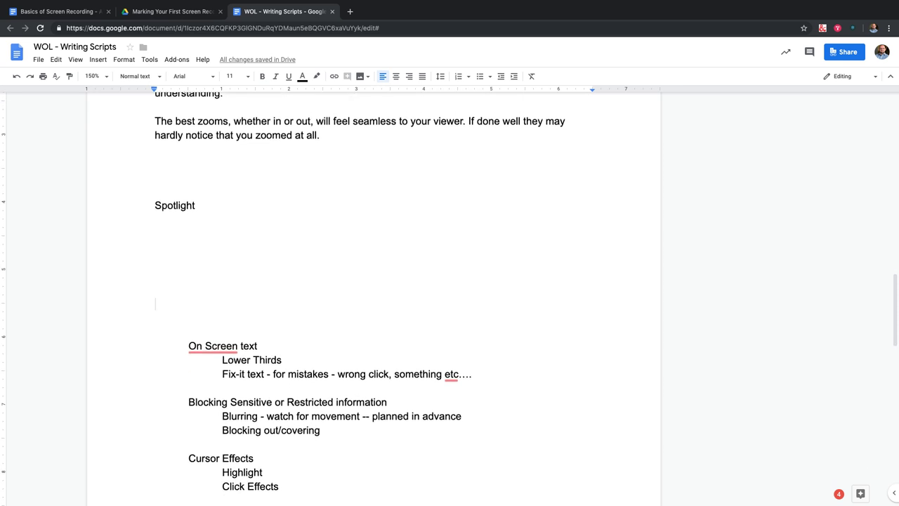
{"action": "left_click_drag", "start_coordinate": [189, 403], "coordinate": [469, 417]}
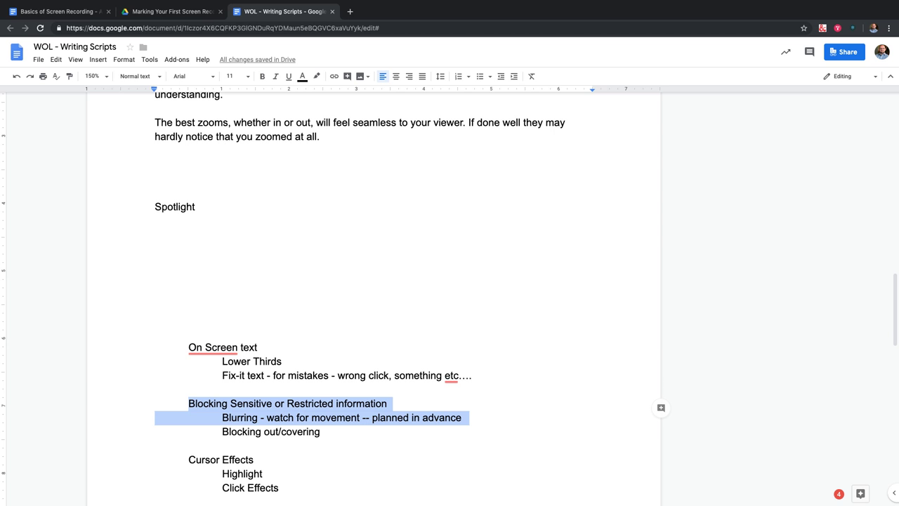
{"action": "left_click", "coordinate": [469, 418]}
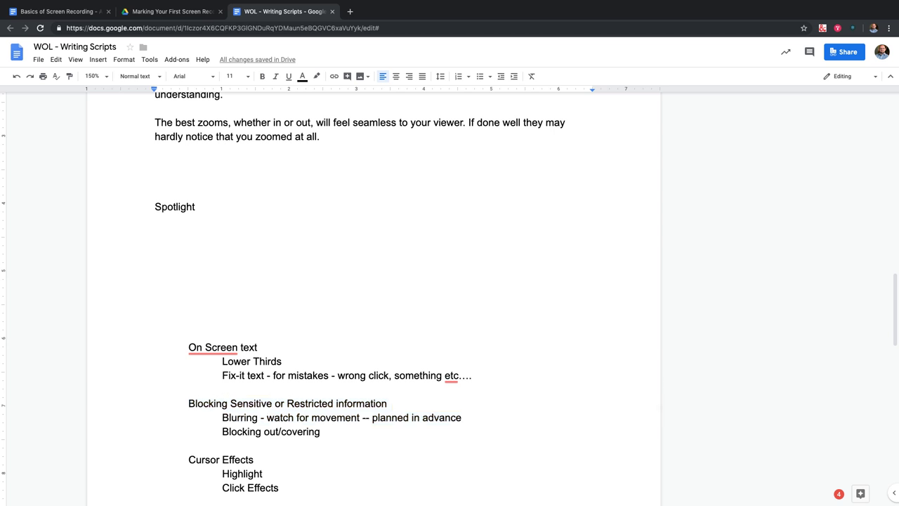
{"action": "scroll", "coordinate": [373, 295], "scroll_direction": "down", "scroll_amount": 1}
{"action": "scroll", "coordinate": [372, 295], "scroll_direction": "up", "scroll_amount": 3}
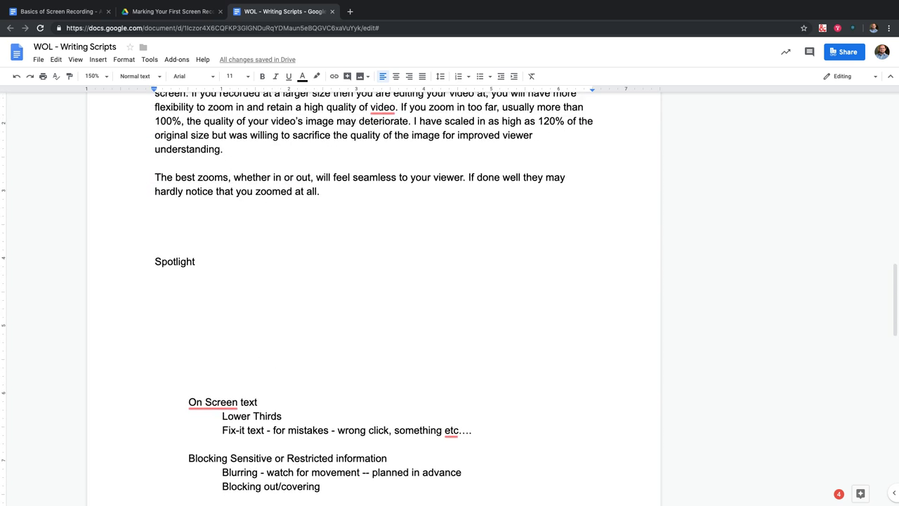
Move the Cursor Effects block, with its Highlight and Click Effects sub-items, directly below Spotlight.
{"action": "left_click", "coordinate": [156, 248]}
{"action": "key", "text": "shift+Up"}
{"action": "scroll", "coordinate": [372, 295], "scroll_direction": "down", "scroll_amount": 3}
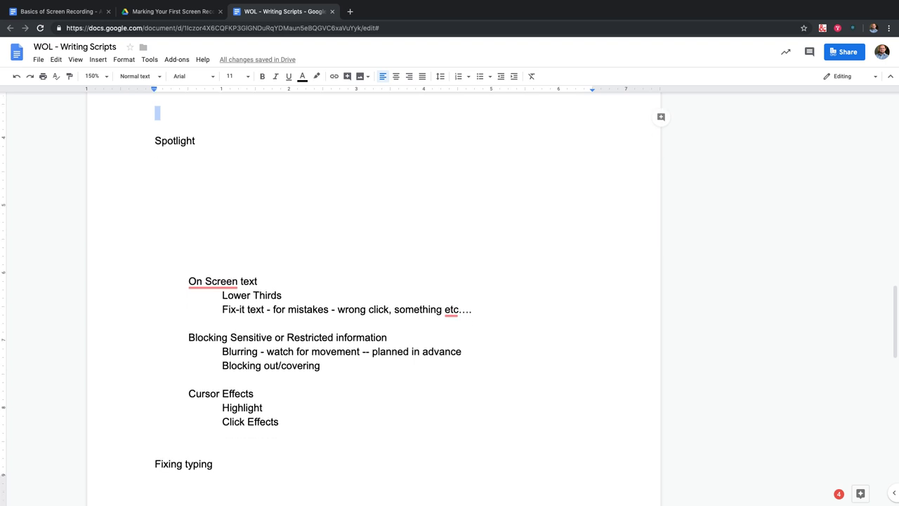
{"action": "left_click_drag", "start_coordinate": [188, 393], "coordinate": [278, 421]}
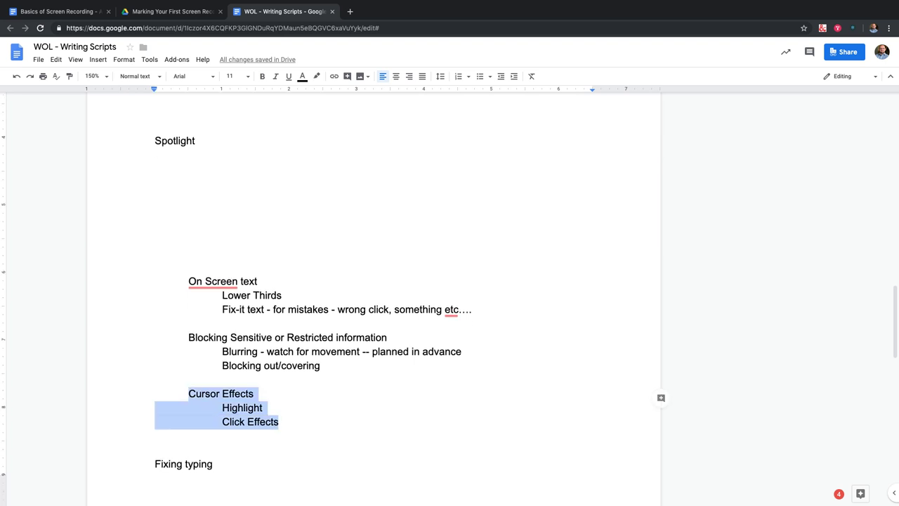
{"action": "key", "text": "ctrl+x"}
{"action": "left_click", "coordinate": [155, 154]}
{"action": "key", "text": "ctrl+v"}
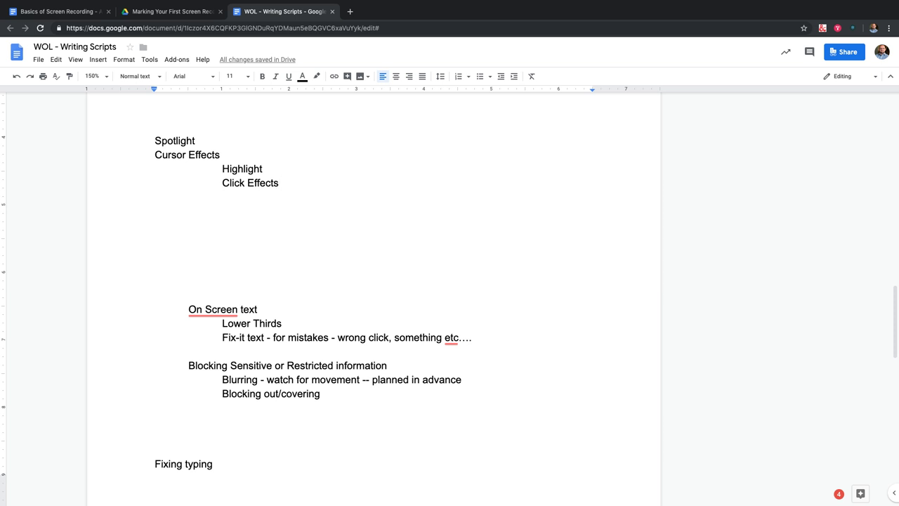
Check the Blocking lines, then place the insertion point on the line below Click Effects.
{"action": "left_click_drag", "start_coordinate": [195, 365], "coordinate": [288, 380]}
{"action": "left_click", "coordinate": [323, 394]}
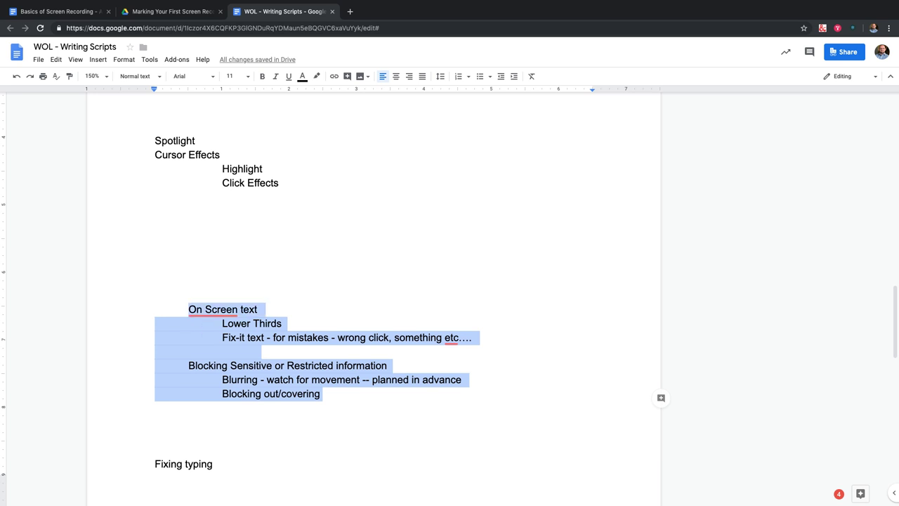
{"action": "left_click", "coordinate": [155, 309]}
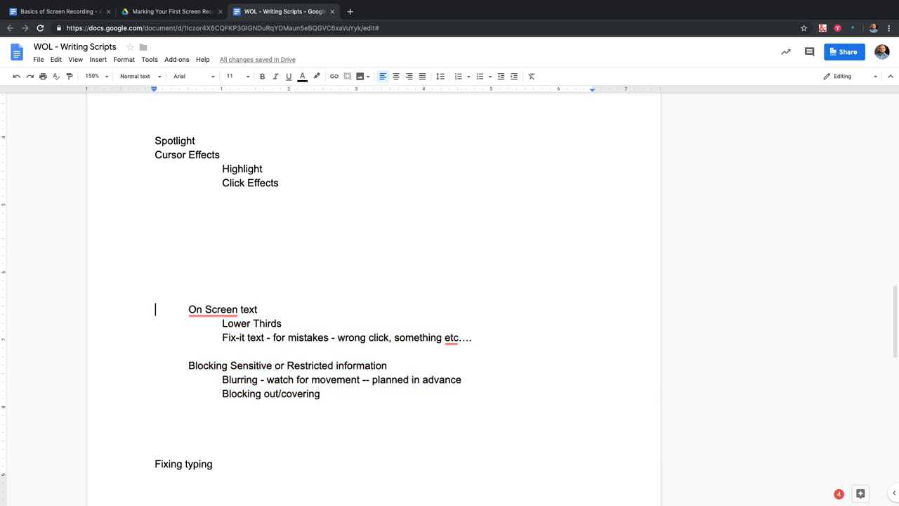
{"action": "scroll", "coordinate": [372, 295], "scroll_direction": "down", "scroll_amount": 1}
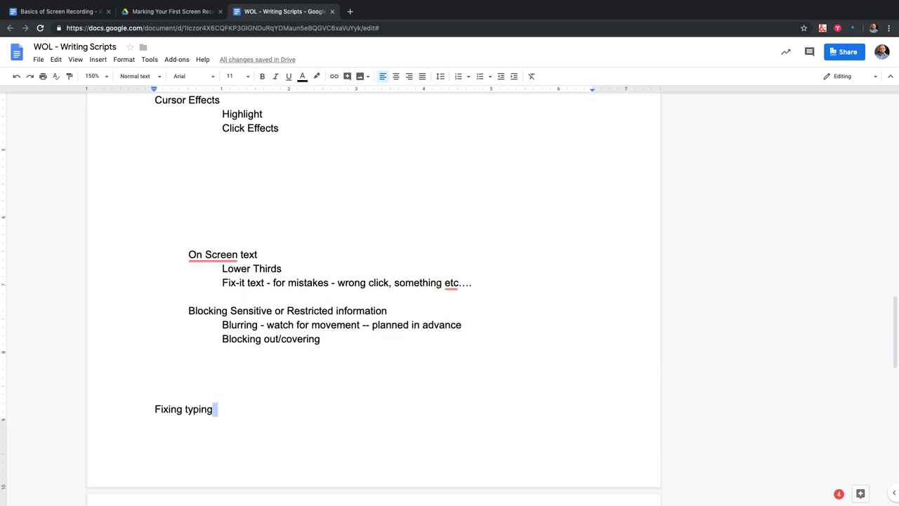
{"action": "left_click_drag", "start_coordinate": [213, 463], "coordinate": [160, 464]}
{"action": "scroll", "coordinate": [372, 295], "scroll_direction": "up", "scroll_amount": 2}
{"action": "scroll", "coordinate": [372, 295], "scroll_direction": "up", "scroll_amount": 1}
{"action": "left_click", "coordinate": [155, 231]}
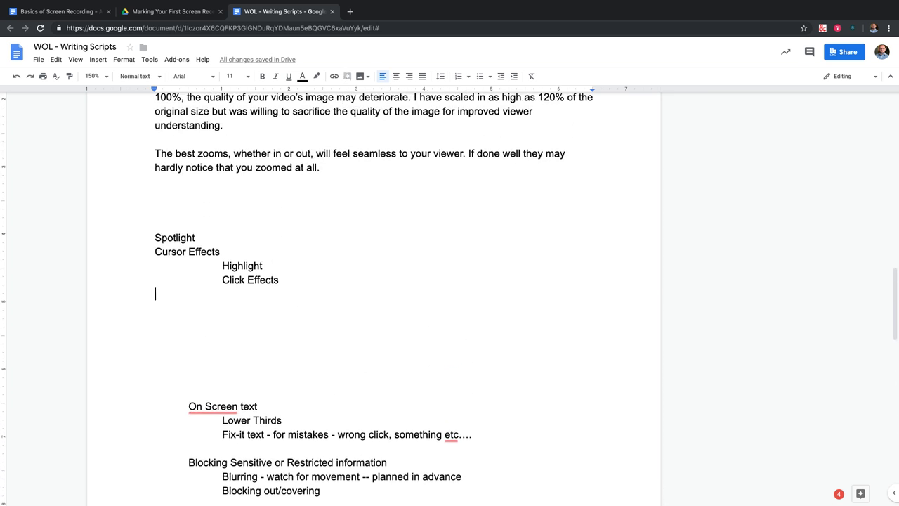
{"action": "scroll", "coordinate": [372, 295], "scroll_direction": "up", "scroll_amount": 1}
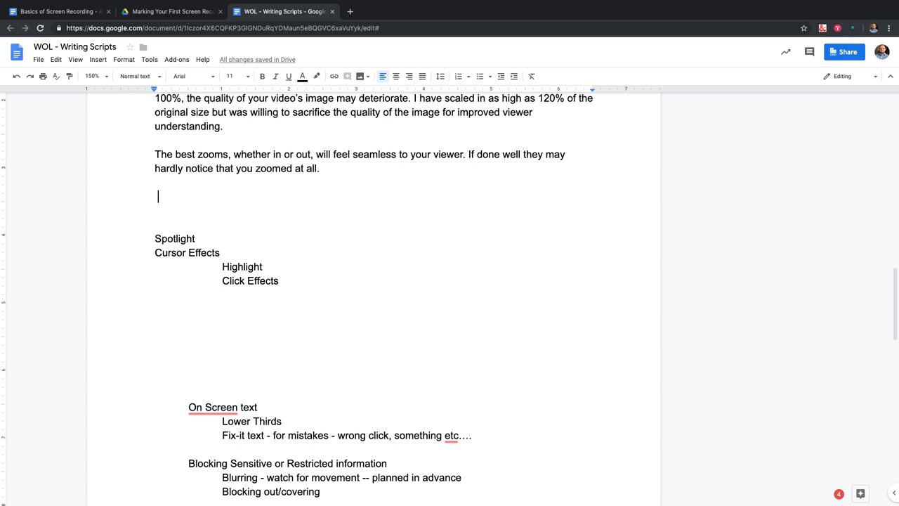
{"action": "scroll", "coordinate": [372, 295], "scroll_direction": "up", "scroll_amount": 2}
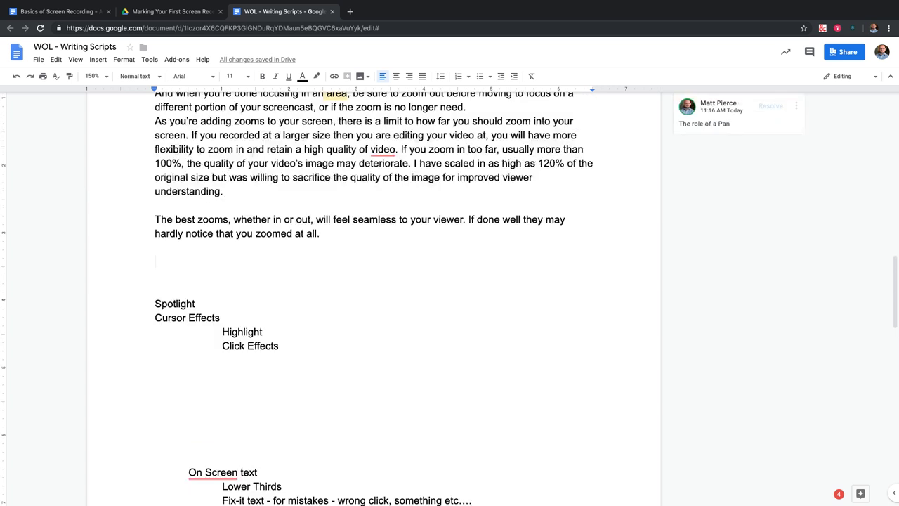
{"action": "scroll", "coordinate": [372, 295], "scroll_direction": "down", "scroll_amount": 1}
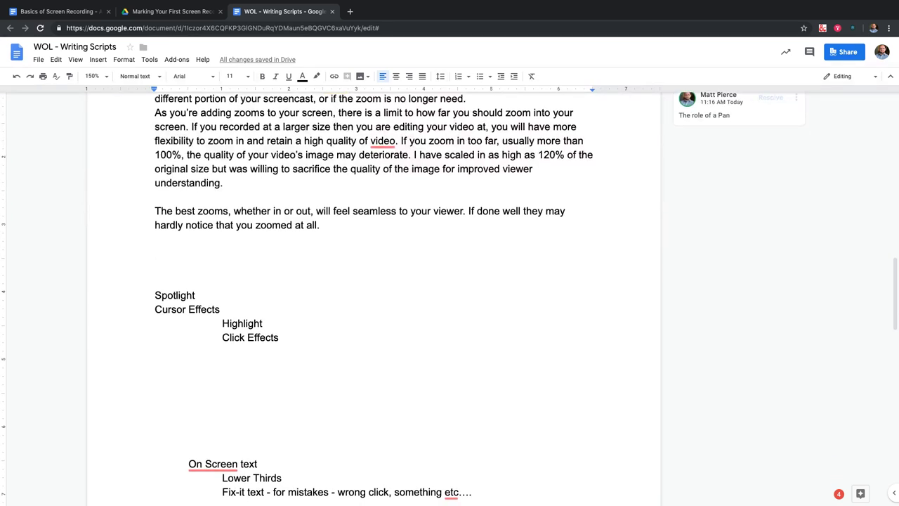
{"action": "scroll", "coordinate": [372, 295], "scroll_direction": "down", "scroll_amount": 1}
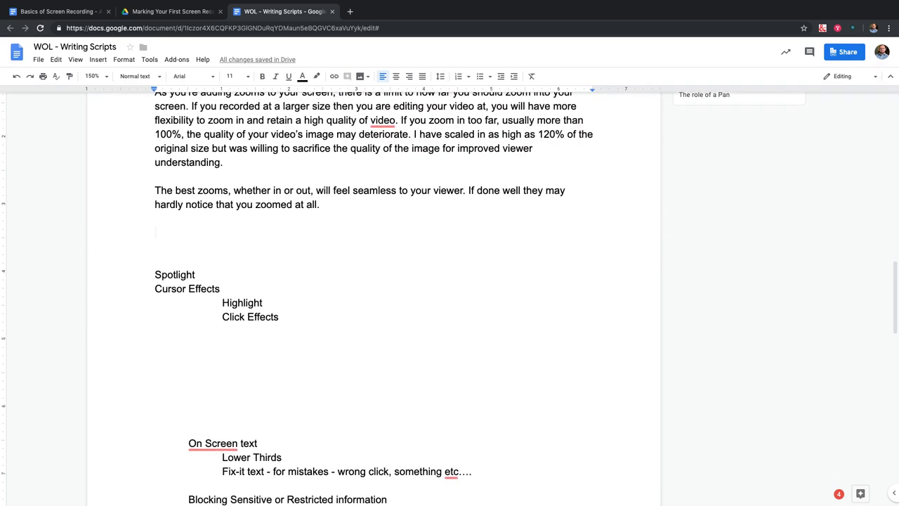
Draft the sentence 'There are lots of other ways that you can enhance your video and draw attention...'.
{"action": "type", "text": "Other w"}
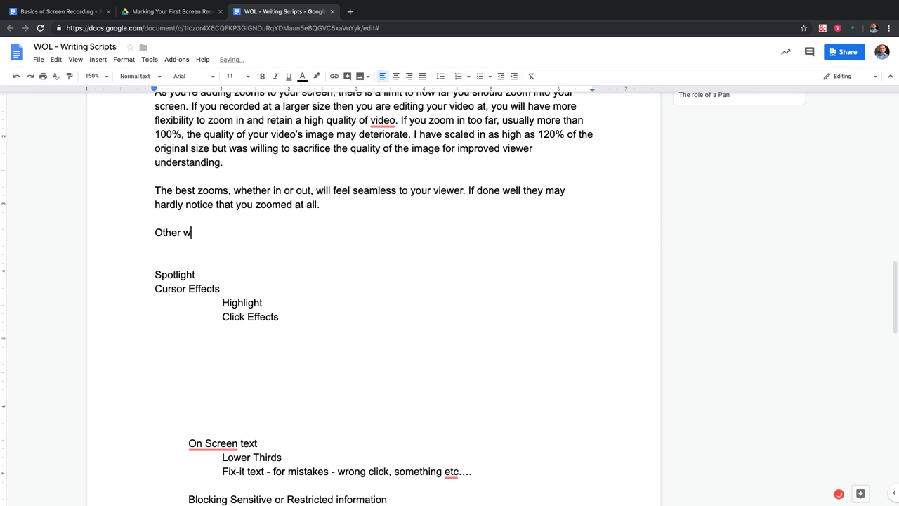
{"action": "type", "text": "ays that you can emhan"}
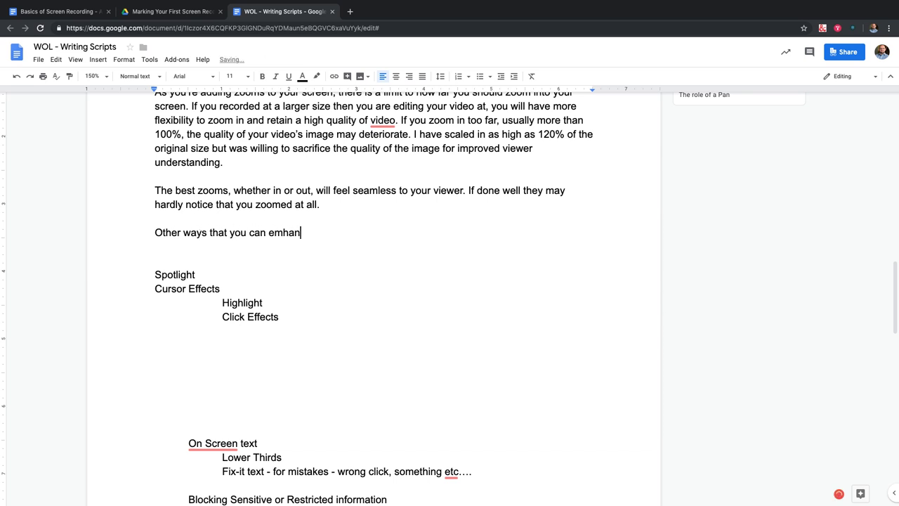
{"action": "key", "text": "BackSpace"}
{"action": "key", "text": "BackSpace"}
{"action": "key", "text": "BackSpace"}
{"action": "key", "text": "BackSpace"}
{"action": "type", "text": "hance your video and "}
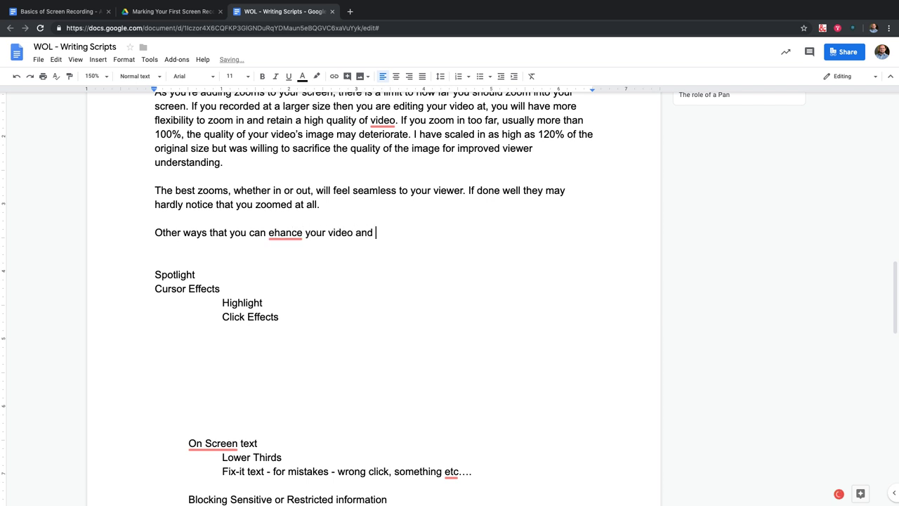
{"action": "type", "text": "draw attention of yours"}
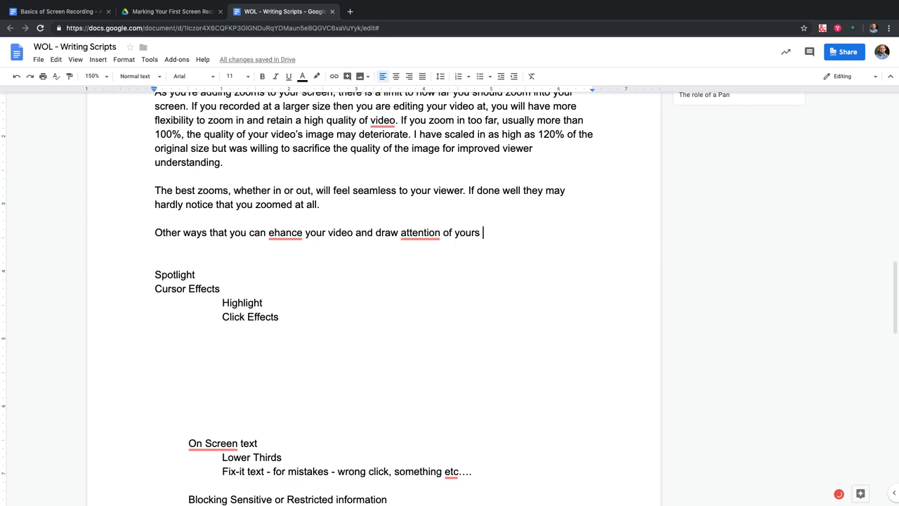
{"action": "left_click", "coordinate": [155, 232]}
{"action": "type", "text": "There are"}
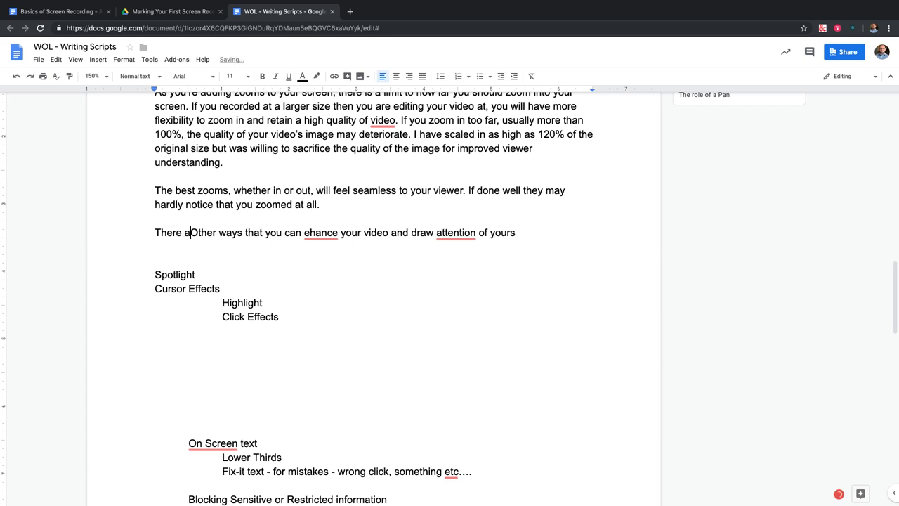
{"action": "key", "text": "Delete"}
{"action": "type", "text": "lots o"}
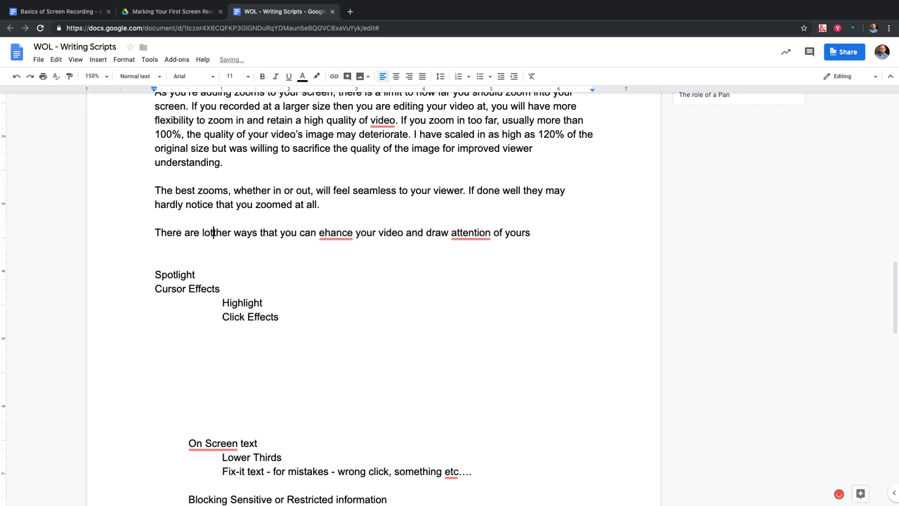
{"action": "type", "text": "f o"}
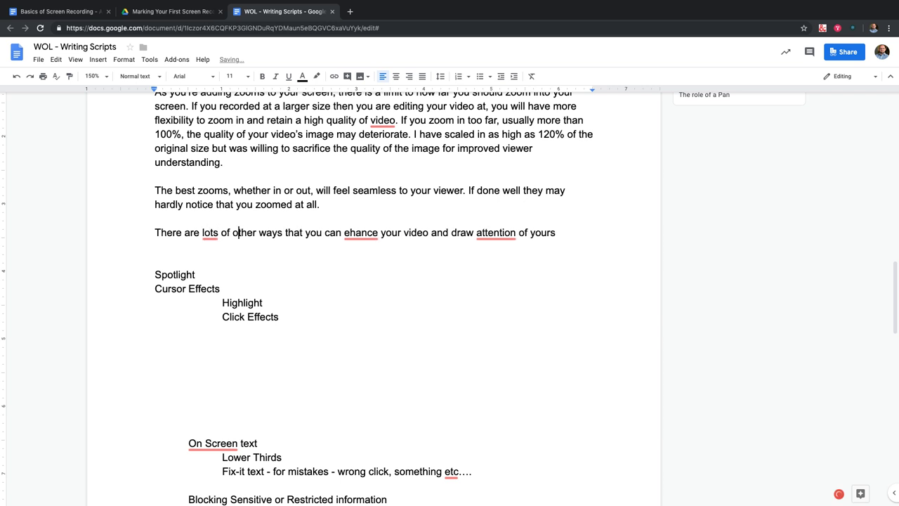
Fix 'enhance', add 'the' before attention, end with 'viewers.', and start a 'For instance' paragraph.
{"action": "left_click", "coordinate": [361, 232]}
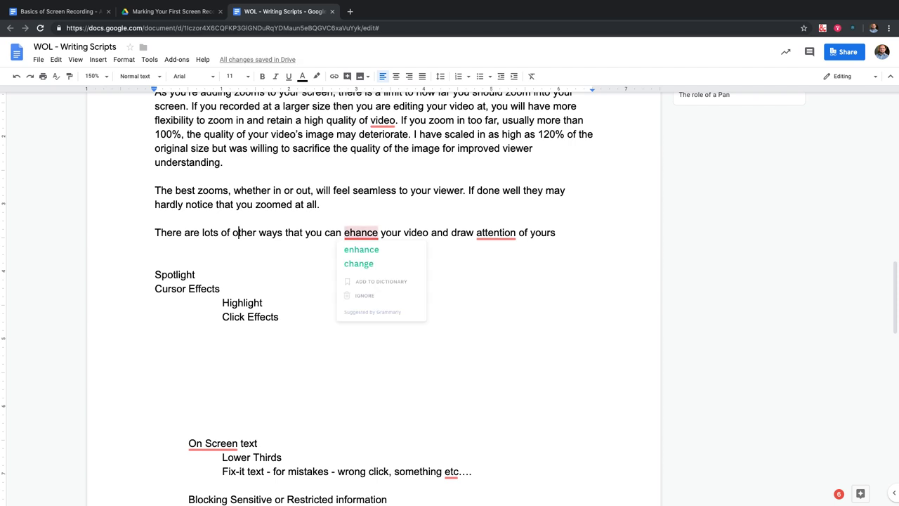
{"action": "left_click", "coordinate": [358, 249]}
{"action": "mouse_move", "coordinate": [501, 232]}
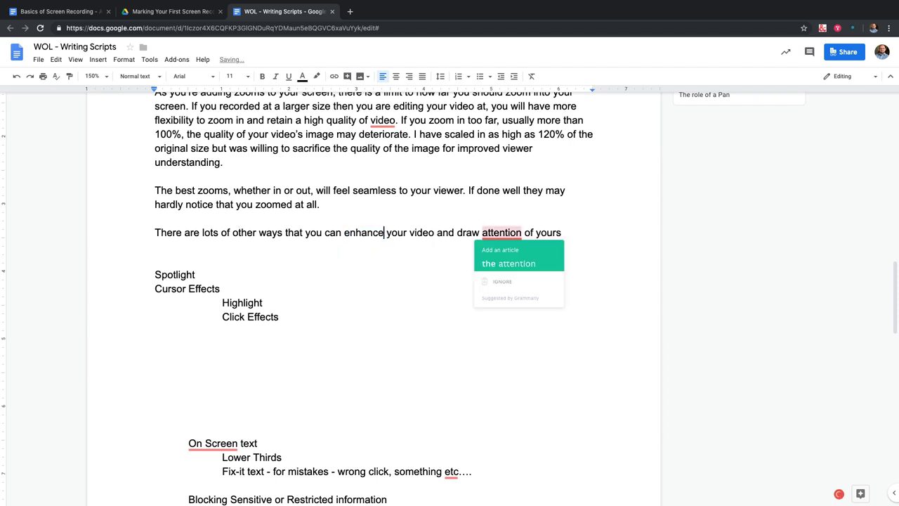
{"action": "left_click", "coordinate": [509, 264]}
{"action": "left_click", "coordinate": [583, 232]}
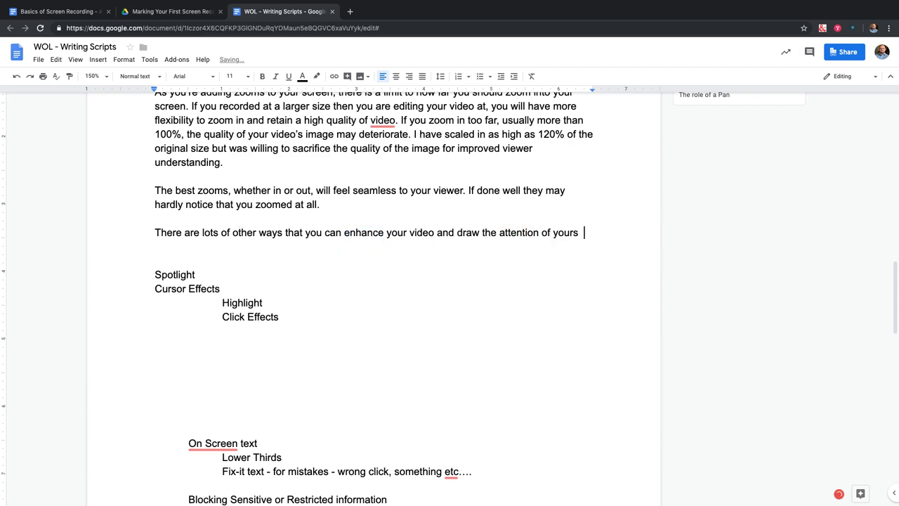
{"action": "key", "text": "BackSpace"}
{"action": "type", "text": "viewrs."}
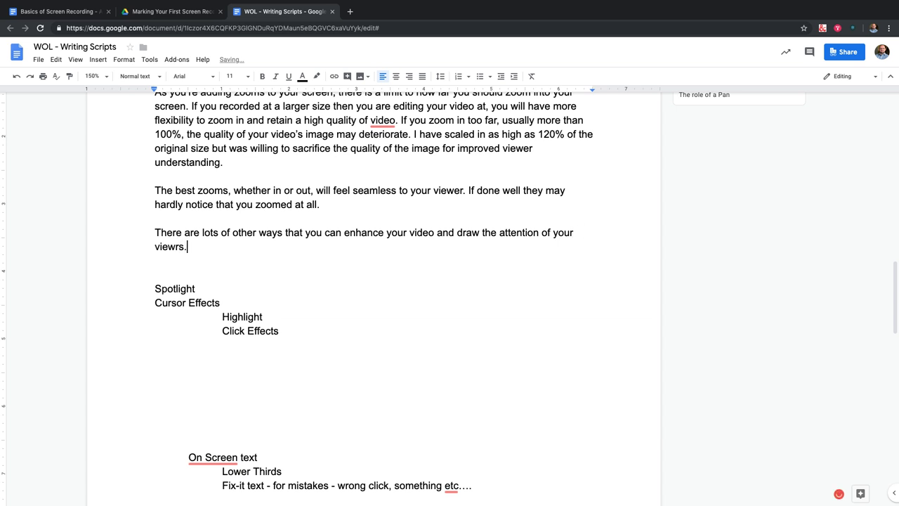
{"action": "key", "text": "BackSpace"}
{"action": "type", "text": "ers."}
{"action": "key", "text": "Return"}
{"action": "key", "text": "Return"}
{"action": "type", "text": "For instance"}
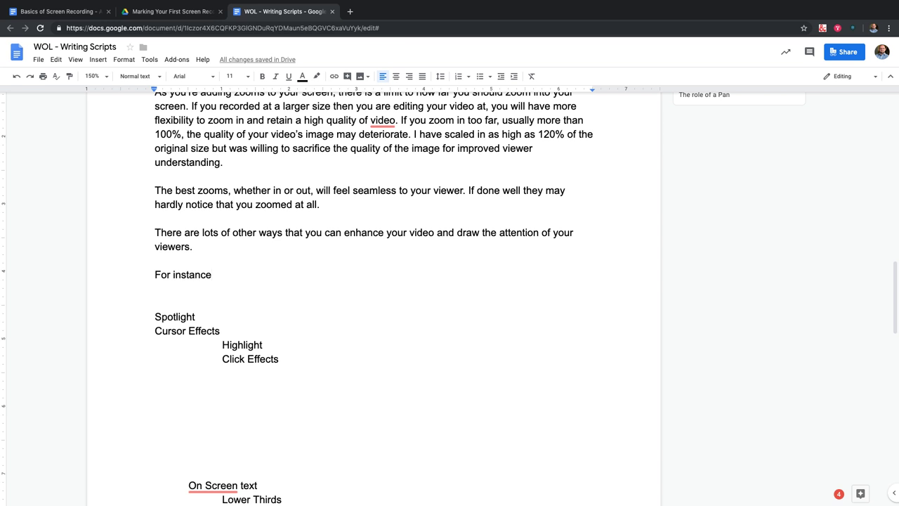
Continue with ', some programs will allow you to add a spotlight to your content.'.
{"action": "type", "text": ", you can"}
{"action": "key", "text": "BackSpace"}
{"action": "key", "text": "BackSpace"}
{"action": "key", "text": "BackSpace"}
{"action": "key", "text": "BackSpace"}
{"action": "key", "text": "BackSpace"}
{"action": "key", "text": "BackSpace"}
{"action": "key", "text": "BackSpace"}
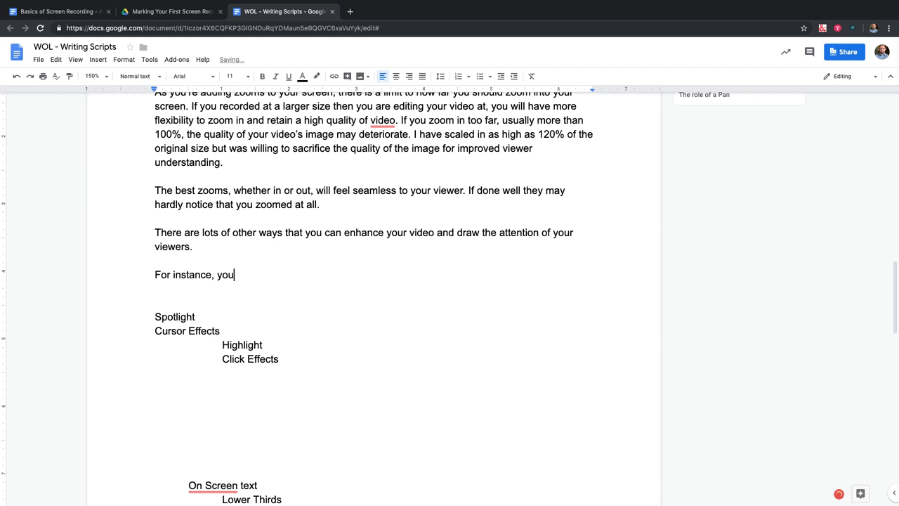
{"action": "type", "text": "some pt"}
{"action": "key", "text": "BackSpace"}
{"action": "type", "text": "ra"}
{"action": "key", "text": "BackSpace"}
{"action": "type", "text": "ograms will allow"}
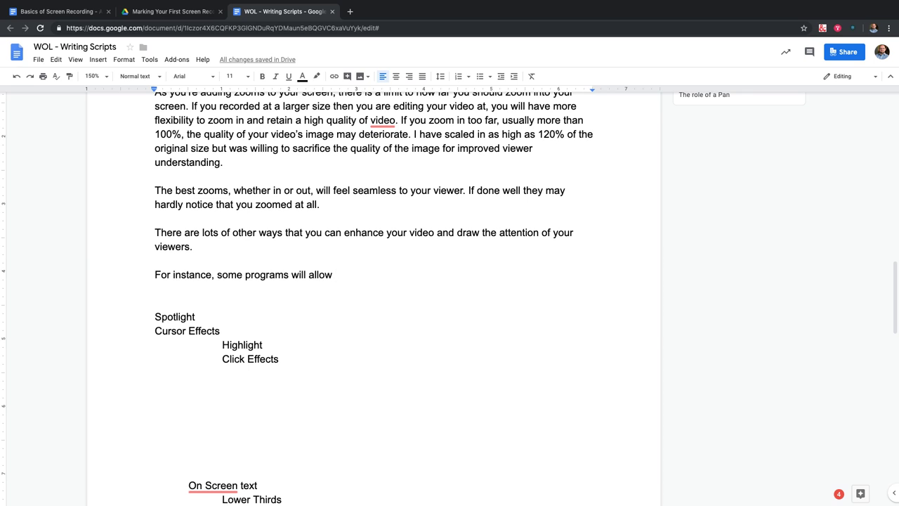
{"action": "type", "text": "you to add a sp"}
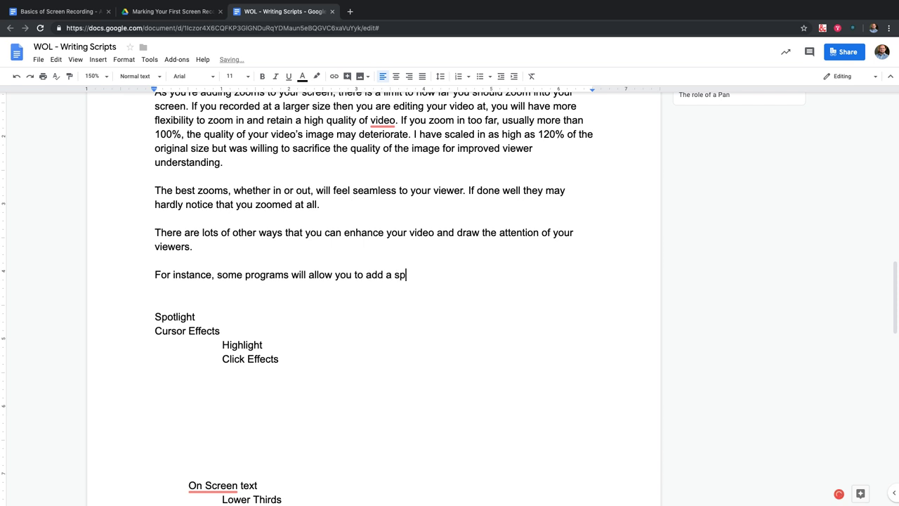
{"action": "type", "text": "otlight to your content"}
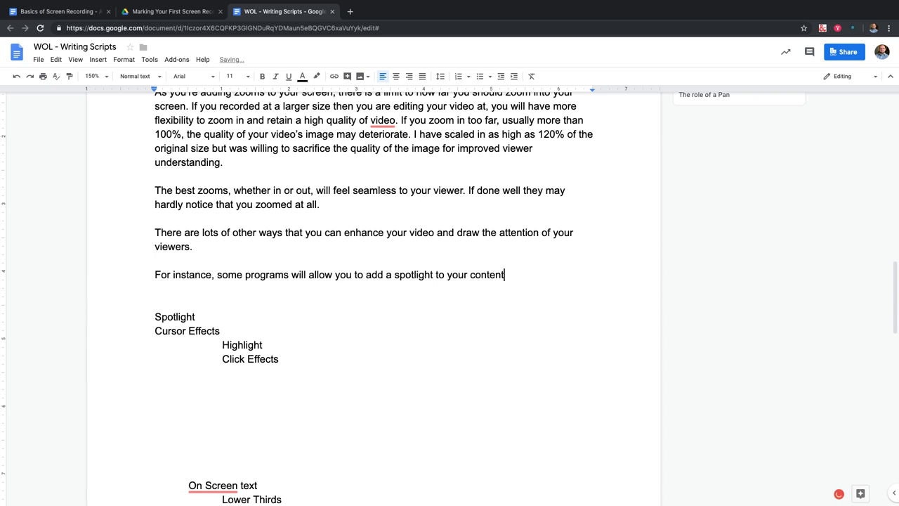
{"action": "type", "text": ". This will a"}
{"action": "type", "text": "dd"}
Add 'This leave anything inside the spotlight normal, and anything outside of it, either slightly blurred, or'.
{"action": "key", "text": "BackSpace"}
{"action": "key", "text": "BackSpace"}
{"action": "key", "text": "BackSpace"}
{"action": "type", "text": "blo"}
{"action": "key", "text": "BackSpace"}
{"action": "key", "text": "BackSpace"}
{"action": "type", "text": "lock"}
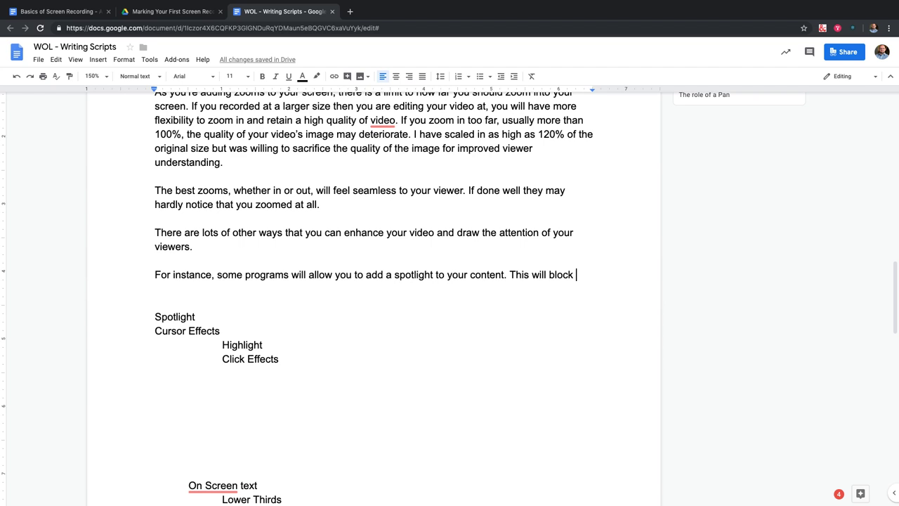
{"action": "key", "text": "BackSpace"}
{"action": "key", "text": "BackSpace"}
{"action": "key", "text": "BackSpace"}
{"action": "key", "text": "BackSpace"}
{"action": "key", "text": "BackSpace"}
{"action": "key", "text": "BackSpace"}
{"action": "key", "text": "BackSpace"}
{"action": "key", "text": "BackSpace"}
{"action": "key", "text": "BackSpace"}
{"action": "key", "text": "BackSpace"}
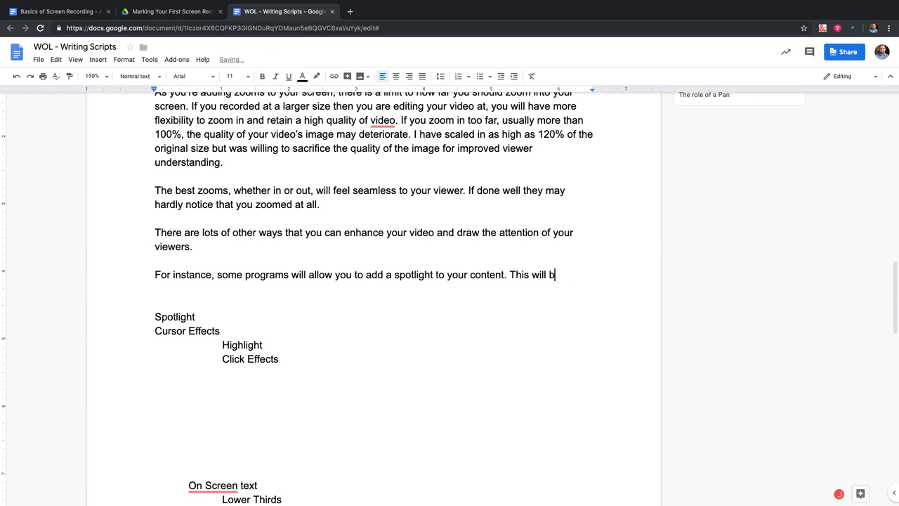
{"action": "key", "text": "BackSpace"}
{"action": "type", "text": "leave anything i"}
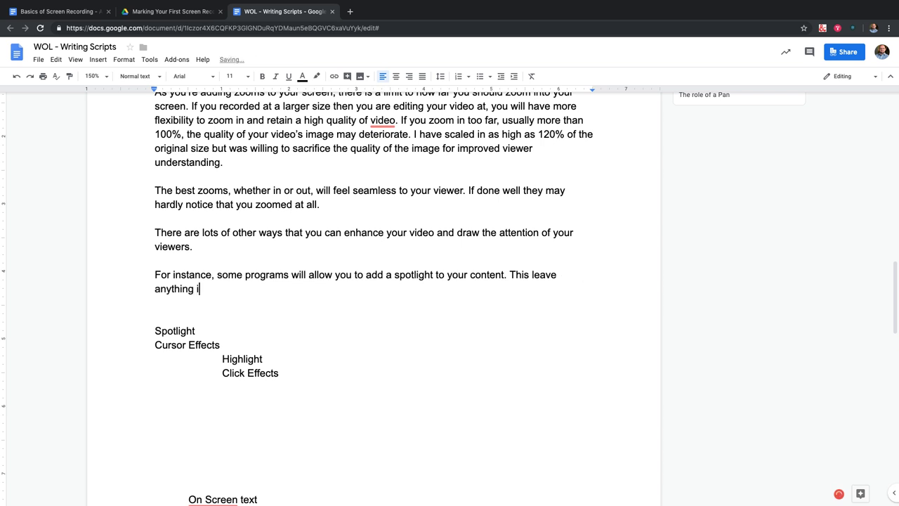
{"action": "type", "text": "nside the spotlight "}
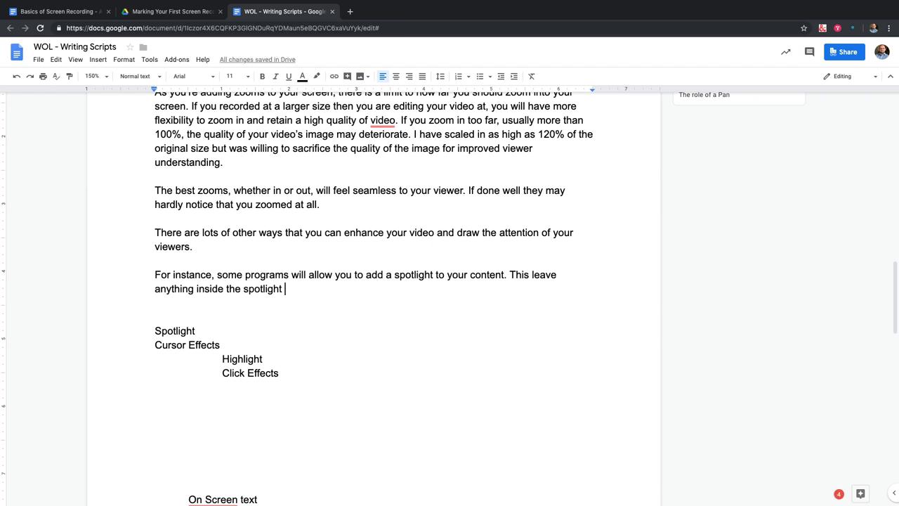
{"action": "type", "text": "normal,"}
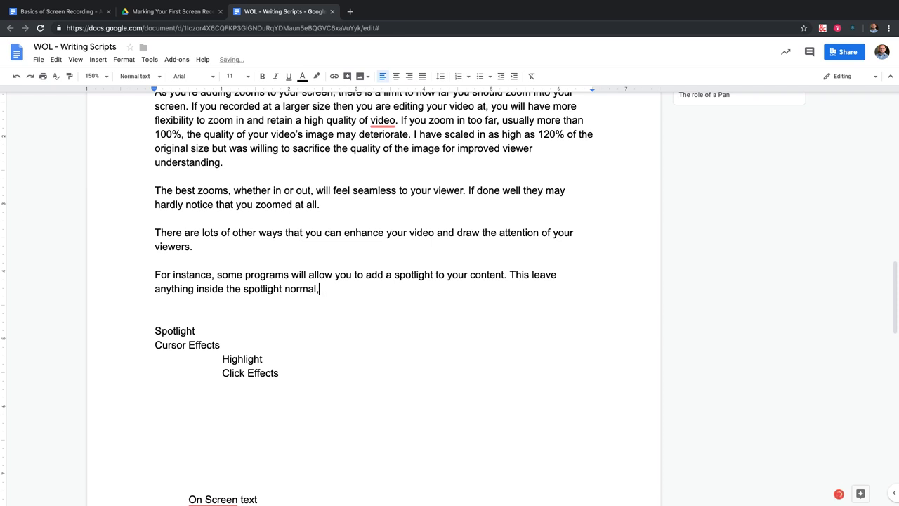
{"action": "type", "text": " and anything outside of"}
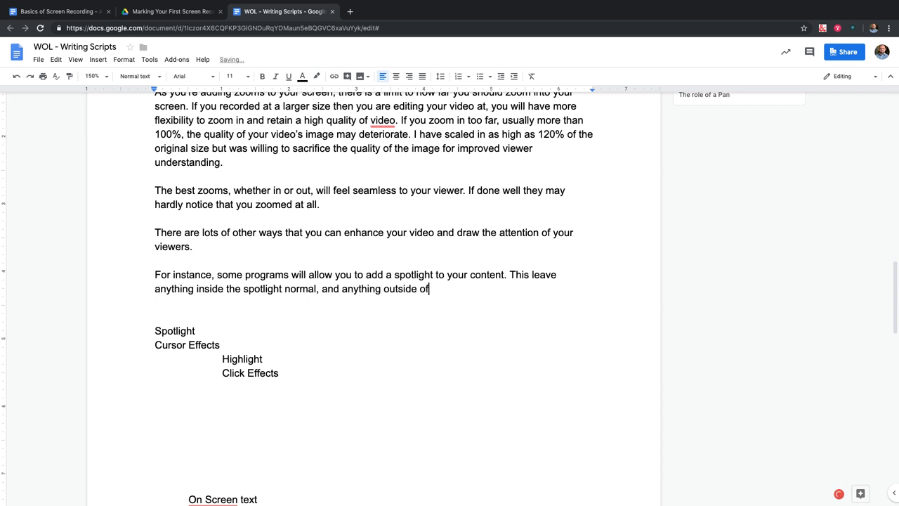
{"action": "type", "text": " it, either slightly blu"}
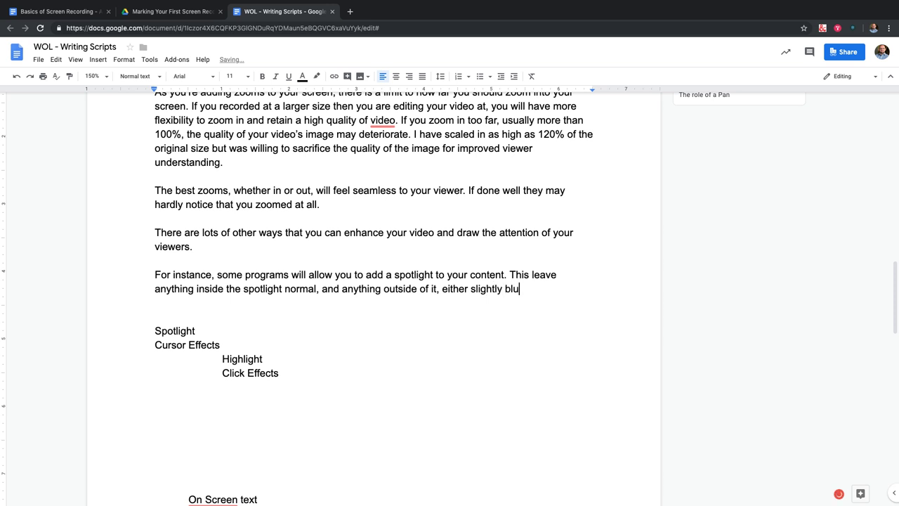
{"action": "type", "text": "rred, or"}
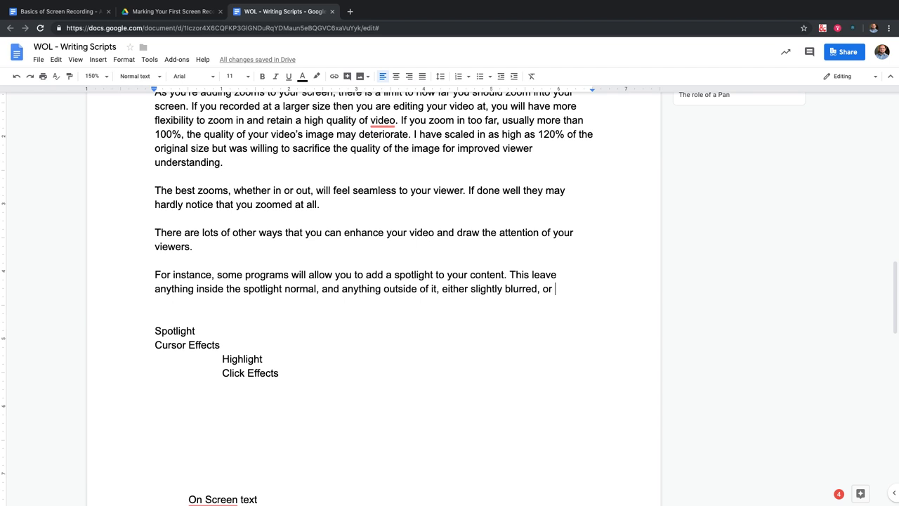
Replace the blurred-or-darkened ending so the sentence closes with 'anything outside of it obscured.'.
{"action": "type", "text": "dar"}
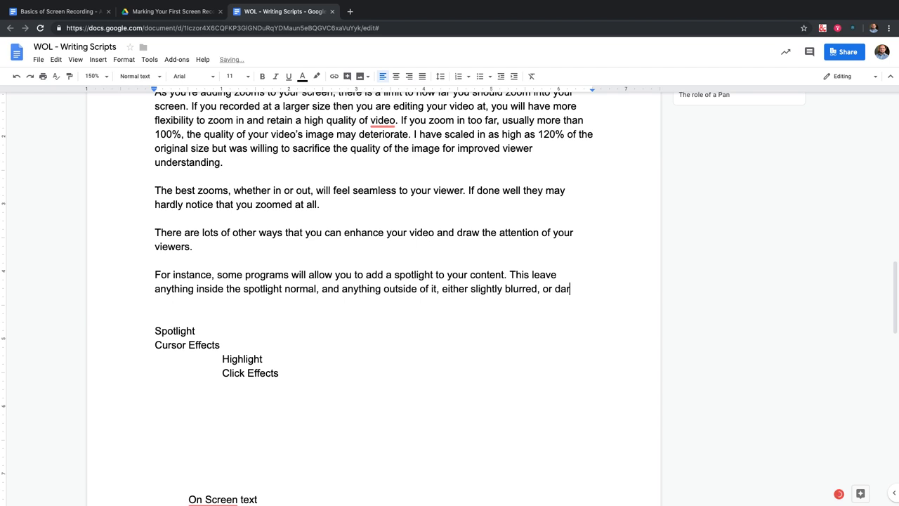
{"action": "type", "text": "kened"}
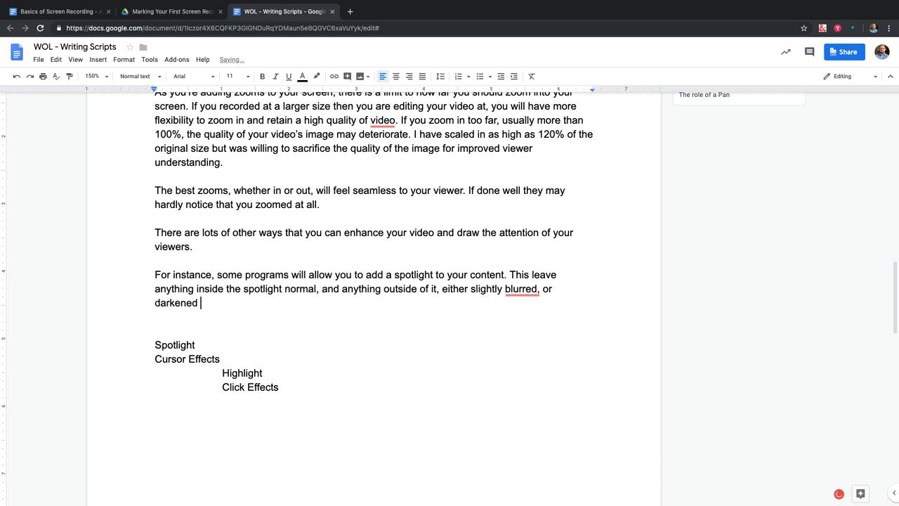
{"action": "key", "text": "BackSpace"}
{"action": "key", "text": "BackSpace"}
{"action": "key", "text": "BackSpace"}
{"action": "key", "text": "BackSpace"}
{"action": "key", "text": "BackSpace"}
{"action": "key", "text": "BackSpace"}
{"action": "key", "text": "BackSpace"}
{"action": "key", "text": "BackSpace"}
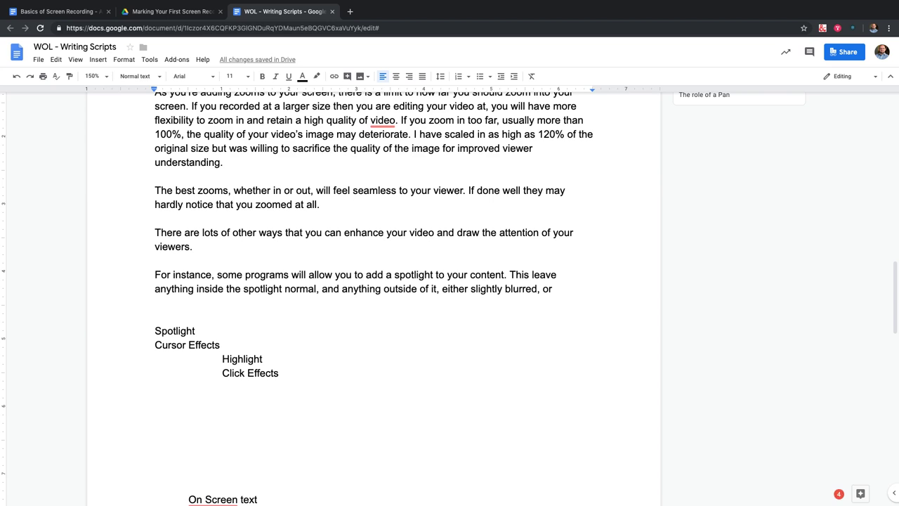
{"action": "key", "text": "BackSpace"}
{"action": "key", "text": "BackSpace"}
{"action": "key", "text": "BackSpace"}
{"action": "key", "text": "BackSpace"}
{"action": "key", "text": "BackSpace"}
{"action": "key", "text": "BackSpace"}
{"action": "key", "text": "BackSpace"}
{"action": "key", "text": "BackSpace"}
{"action": "key", "text": "BackSpace"}
{"action": "key", "text": "BackSpace"}
{"action": "key", "text": "BackSpace"}
{"action": "key", "text": "BackSpace"}
{"action": "key", "text": "BackSpace"}
{"action": "key", "text": "BackSpace"}
{"action": "key", "text": "BackSpace"}
{"action": "key", "text": "BackSpace"}
{"action": "key", "text": "BackSpace"}
{"action": "key", "text": "BackSpace"}
{"action": "key", "text": "BackSpace"}
{"action": "key", "text": "BackSpace"}
{"action": "key", "text": "BackSpace"}
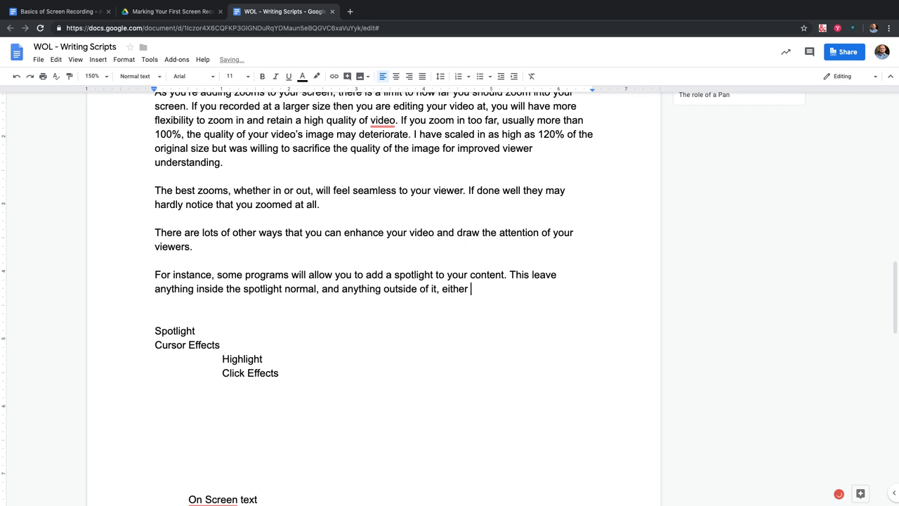
{"action": "key", "text": "BackSpace"}
{"action": "key", "text": "BackSpace"}
{"action": "key", "text": "BackSpace"}
{"action": "key", "text": "BackSpace"}
{"action": "key", "text": "BackSpace"}
{"action": "key", "text": "BackSpace"}
{"action": "key", "text": "BackSpace"}
{"action": "key", "text": "BackSpace"}
{"action": "type", "text": "will be ob"}
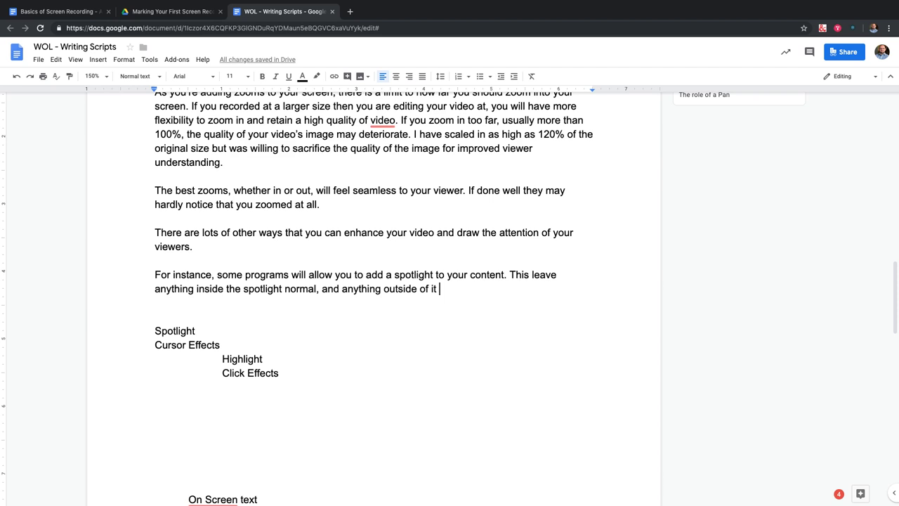
{"action": "type", "text": "je"}
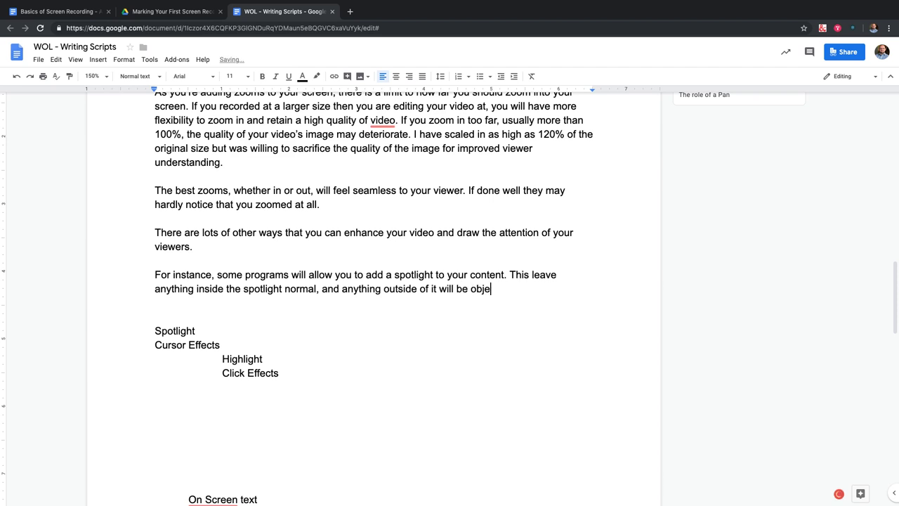
{"action": "key", "text": "BackSpace"}
{"action": "key", "text": "BackSpace"}
{"action": "key", "text": "BackSpace"}
{"action": "key", "text": "BackSpace"}
{"action": "key", "text": "BackSpace"}
{"action": "key", "text": "BackSpace"}
{"action": "key", "text": "BackSpace"}
{"action": "key", "text": "BackSpace"}
{"action": "key", "text": "BackSpace"}
{"action": "key", "text": "BackSpace"}
{"action": "key", "text": "BackSpace"}
{"action": "key", "text": "BackSpace"}
{"action": "type", "text": "obs"}
{"action": "type", "text": "u"}
{"action": "key", "text": "BackSpace"}
{"action": "type", "text": "ured."}
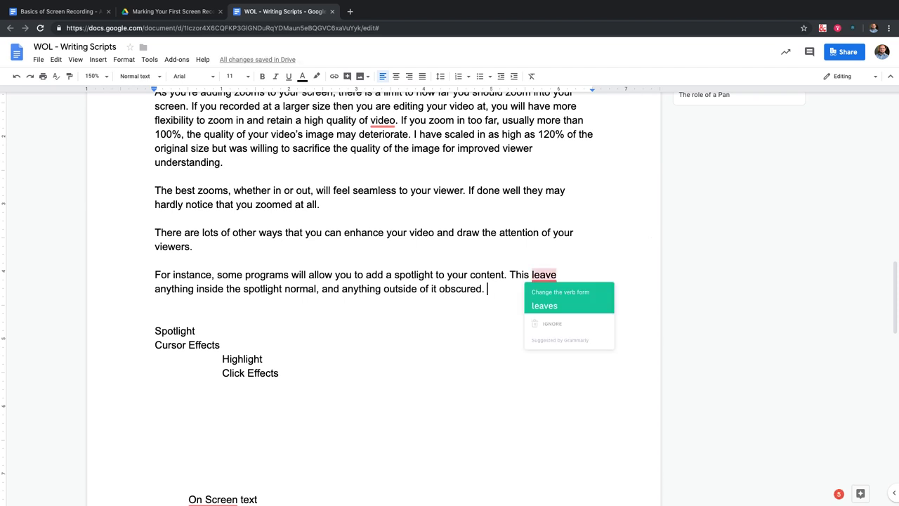
Change 'This leave' to 'This leaves' and keep the period ending the spotlight sentence.
{"action": "left_click", "coordinate": [559, 275]}
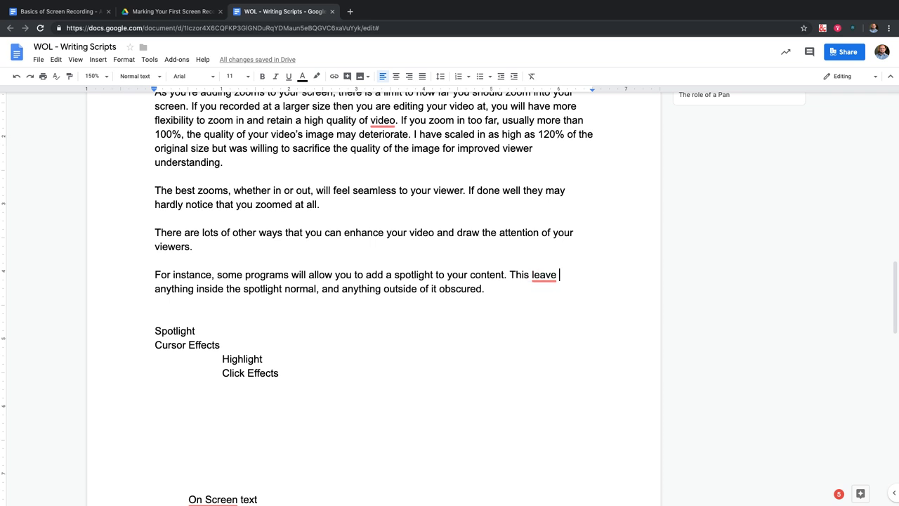
{"action": "type", "text": "s"}
{"action": "left_click", "coordinate": [488, 289]}
{"action": "key", "text": "Up"}
{"action": "key", "text": "Down"}
{"action": "key", "text": "BackSpace"}
{"action": "key", "text": "BackSpace"}
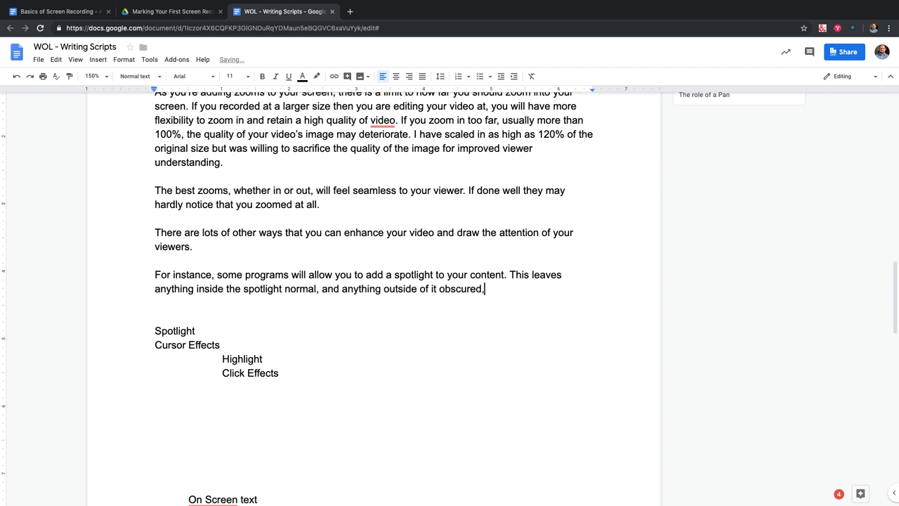
{"action": "type", "text": ", p"}
{"action": "key", "text": "BackSpace"}
{"action": "key", "text": "BackSpace"}
{"action": "type", "text": "."}
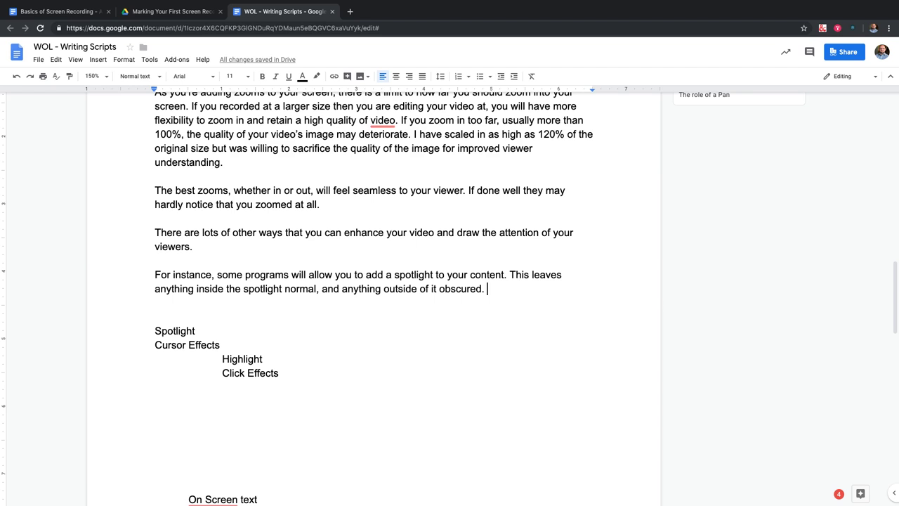
Add 'This is great when you want to deemphasize content or block out content that may be distracting.' and a new line.
{"action": "type", "text": "This is grea for"}
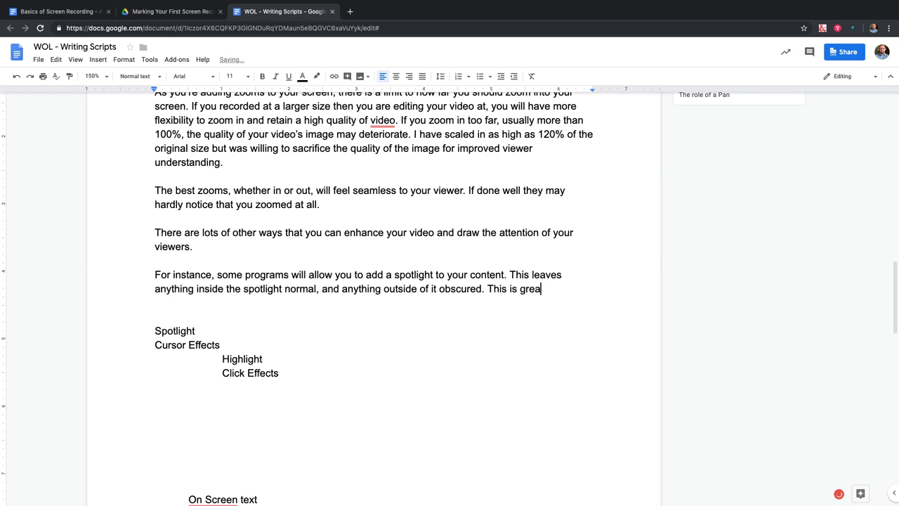
{"action": "key", "text": "BackSpace"}
{"action": "key", "text": "BackSpace"}
{"action": "key", "text": "BackSpace"}
{"action": "key", "text": "BackSpace"}
{"action": "type", "text": "t when"}
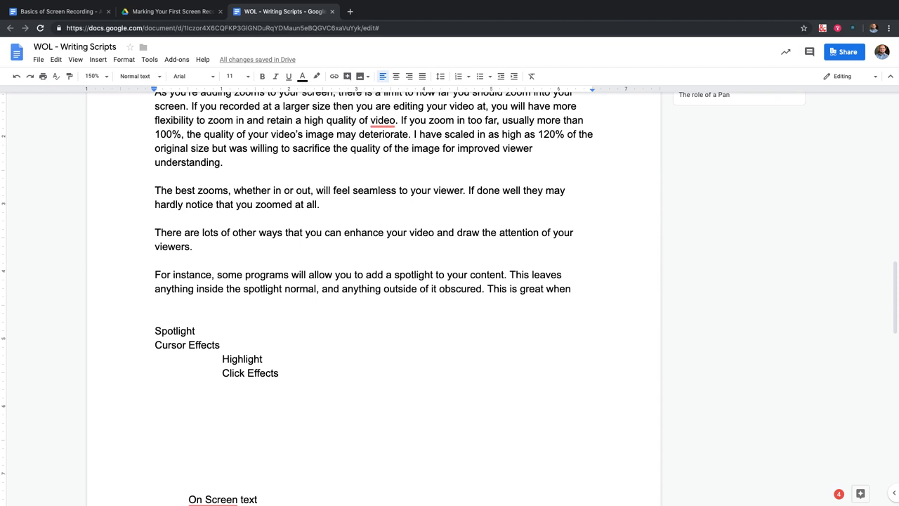
{"action": "type", "text": "you "}
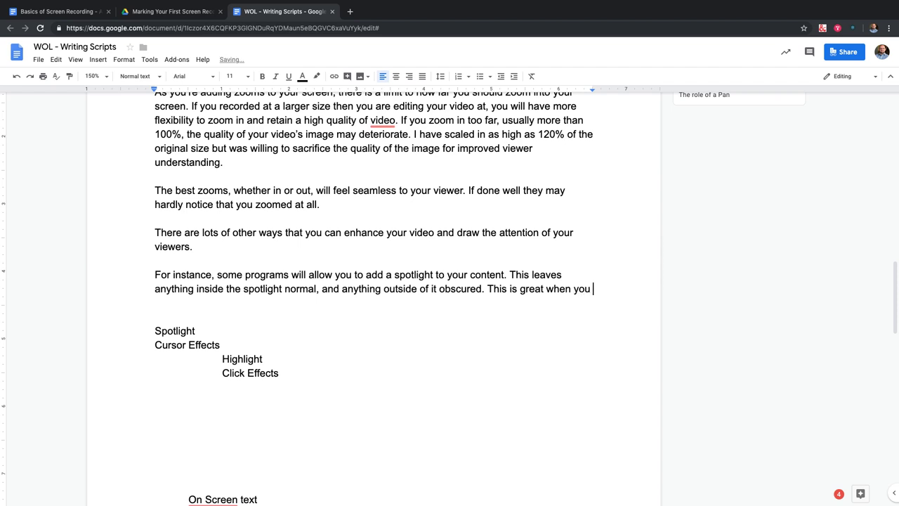
{"action": "type", "text": "want to "}
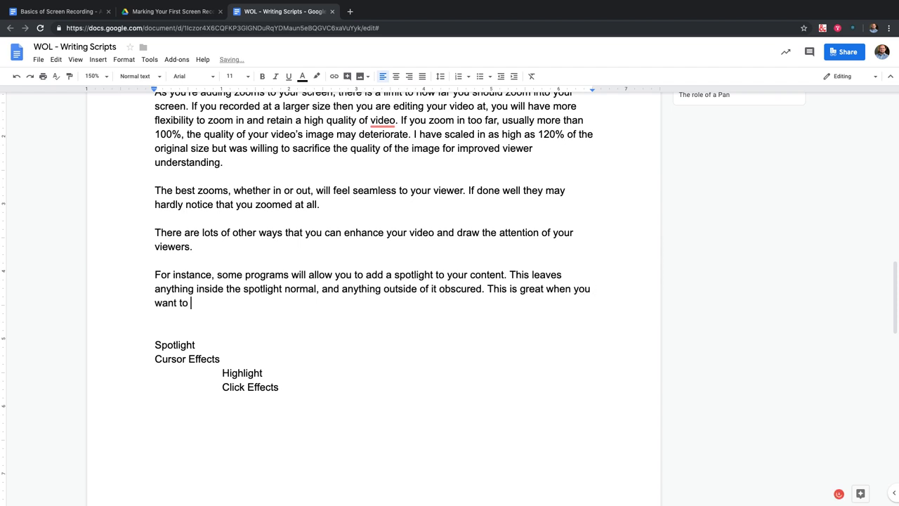
{"action": "type", "text": "deemphasize "}
{"action": "type", "text": "con"}
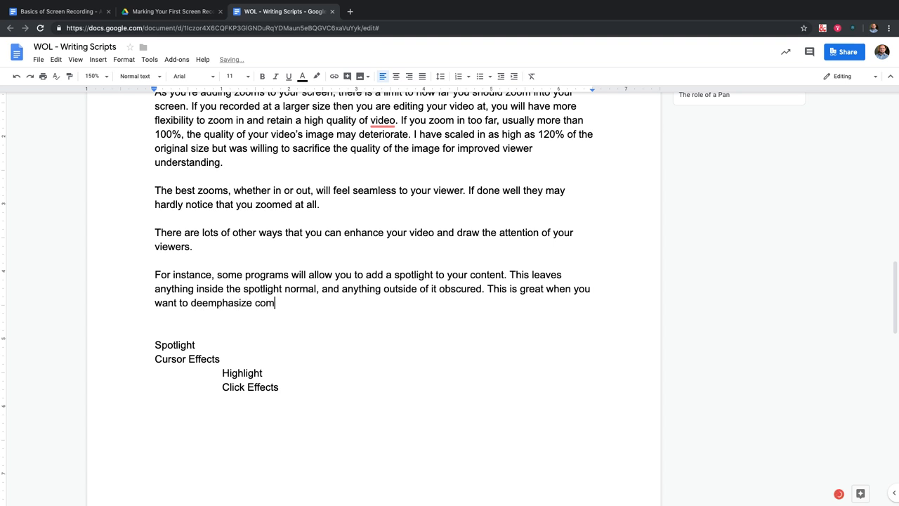
{"action": "type", "text": "tent or block out content "}
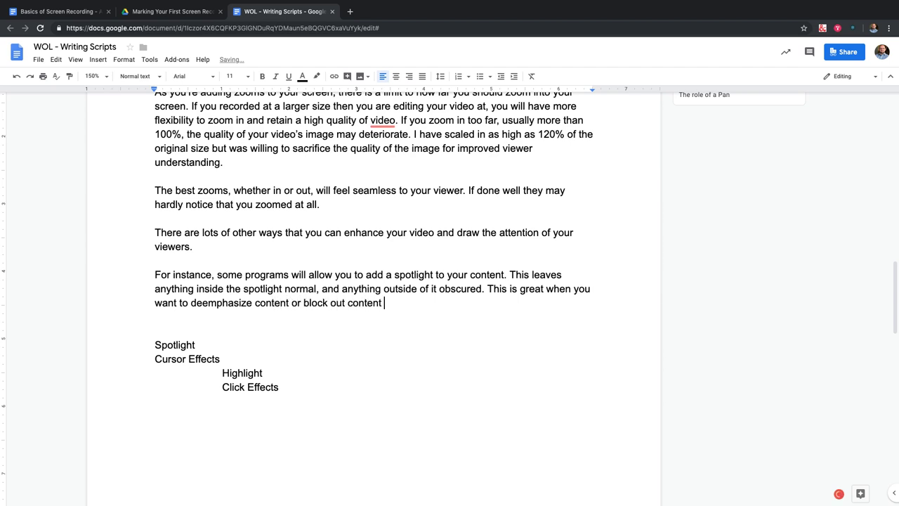
{"action": "type", "text": "that may be distractio"}
{"action": "key", "text": "BackSpace"}
{"action": "key", "text": "BackSpace"}
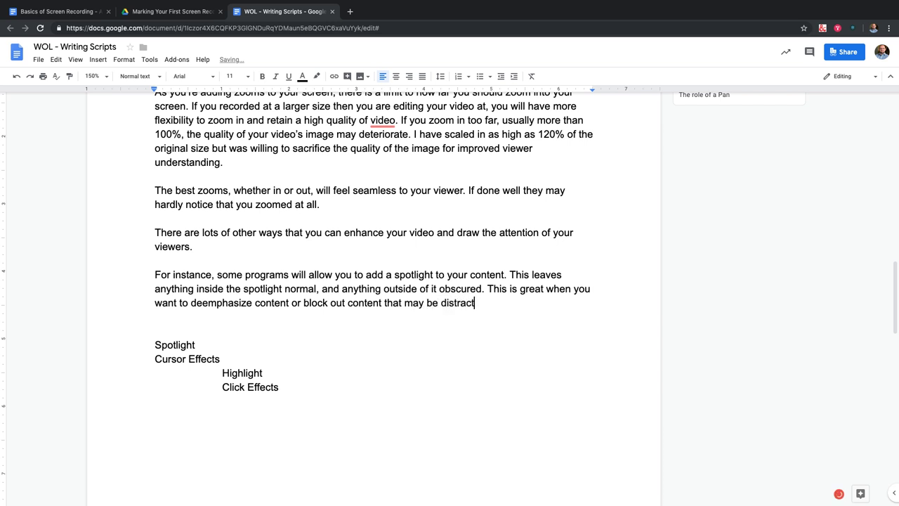
{"action": "type", "text": "ing, and"}
{"action": "key", "text": "BackSpace"}
{"action": "key", "text": "BackSpace"}
{"action": "key", "text": "BackSpace"}
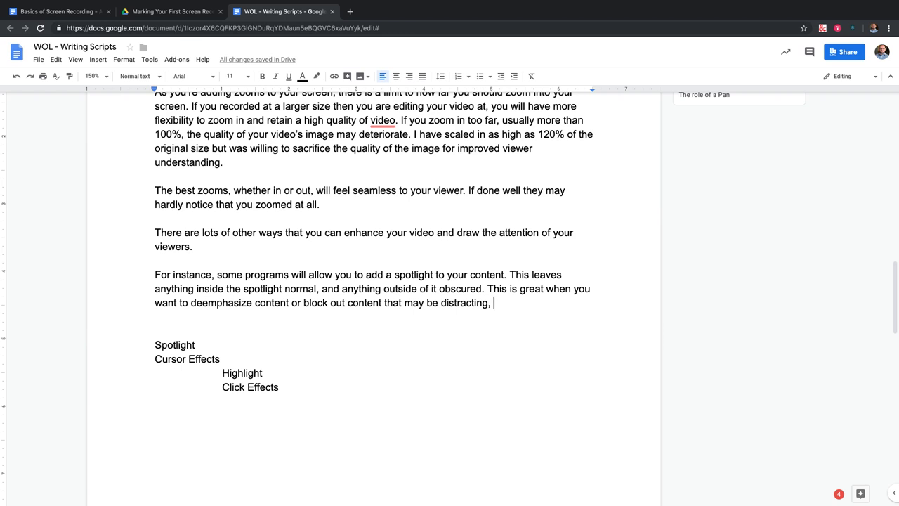
{"action": "key", "text": "BackSpace"}
{"action": "key", "text": "BackSpace"}
{"action": "type", "text": "."}
{"action": "key", "text": "Return"}
{"action": "key", "text": "Return"}
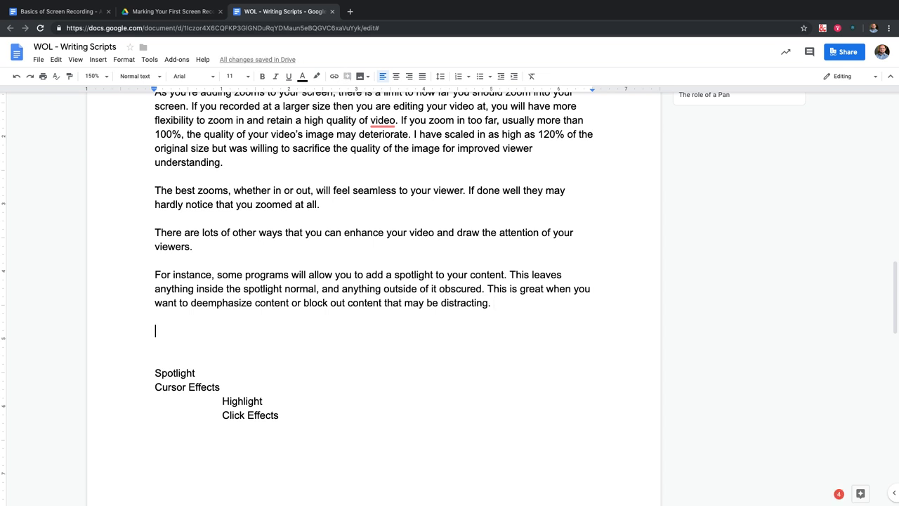
Comment 'Any other use cases?' on the spotlight text, then type 'Another option is to add cursor effects to'.
{"action": "left_click_drag", "start_coordinate": [426, 303], "coordinate": [432, 302]}
{"action": "key", "text": "super+alt+m"}
{"action": "type", "text": "Any ot"}
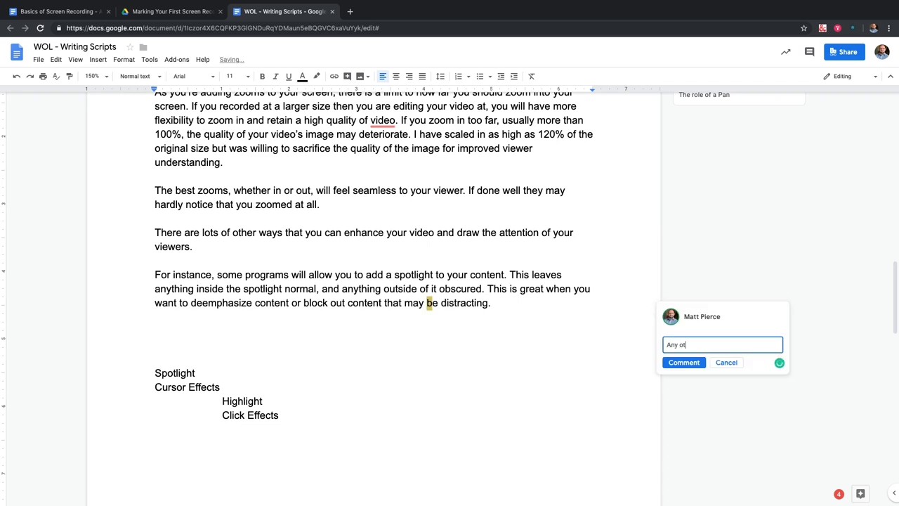
{"action": "type", "text": "her use cases"}
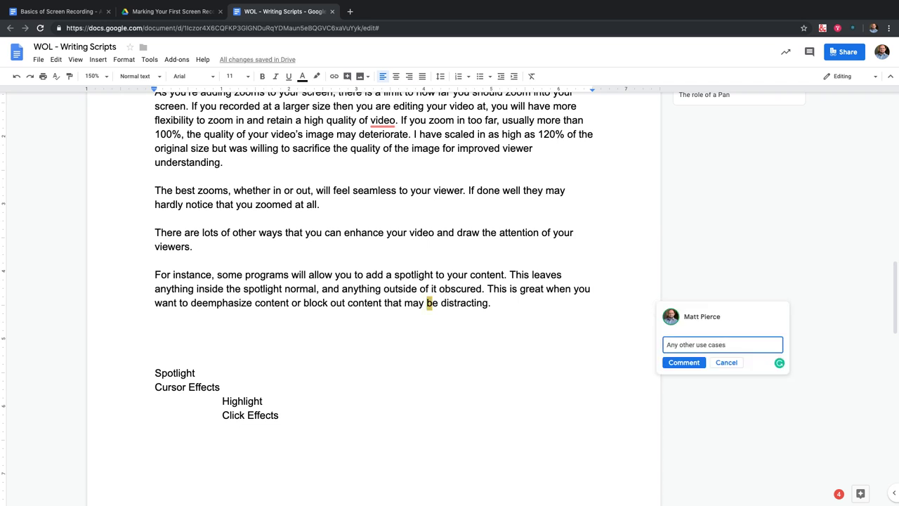
{"action": "type", "text": "?"}
{"action": "key", "text": "super+Return"}
{"action": "left_click", "coordinate": [156, 331]}
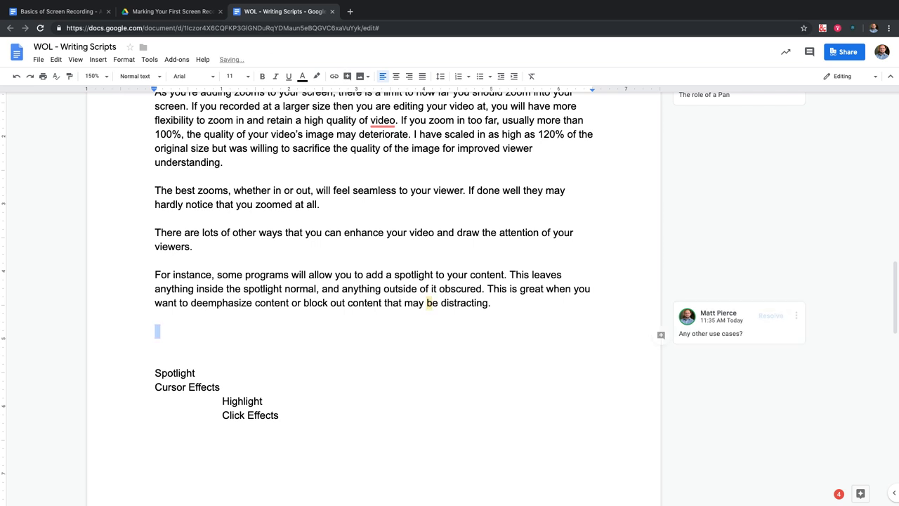
{"action": "type", "text": "Another op"}
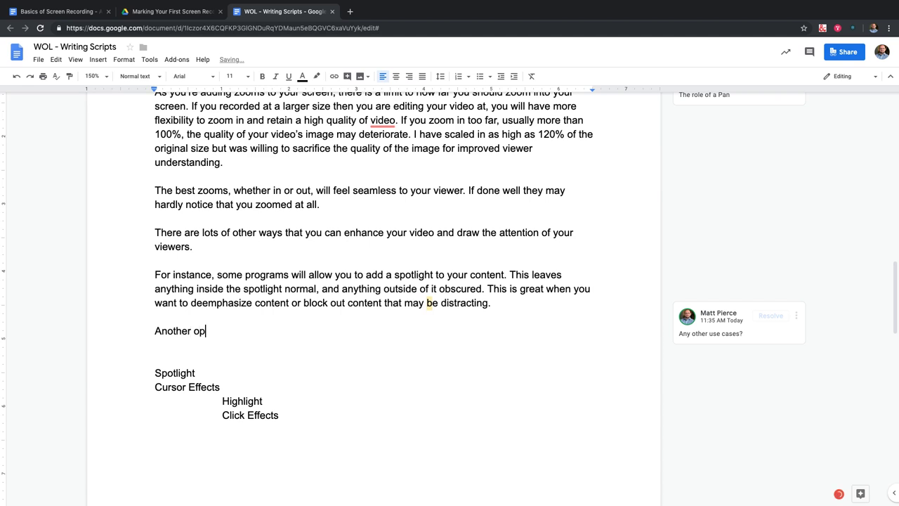
{"action": "type", "text": "tion is to add cursor effe"}
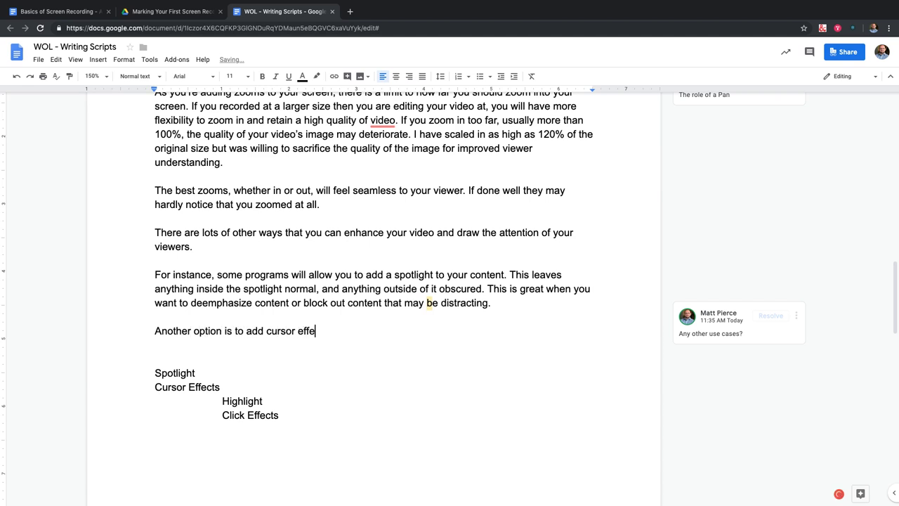
{"action": "type", "text": "cts to"}
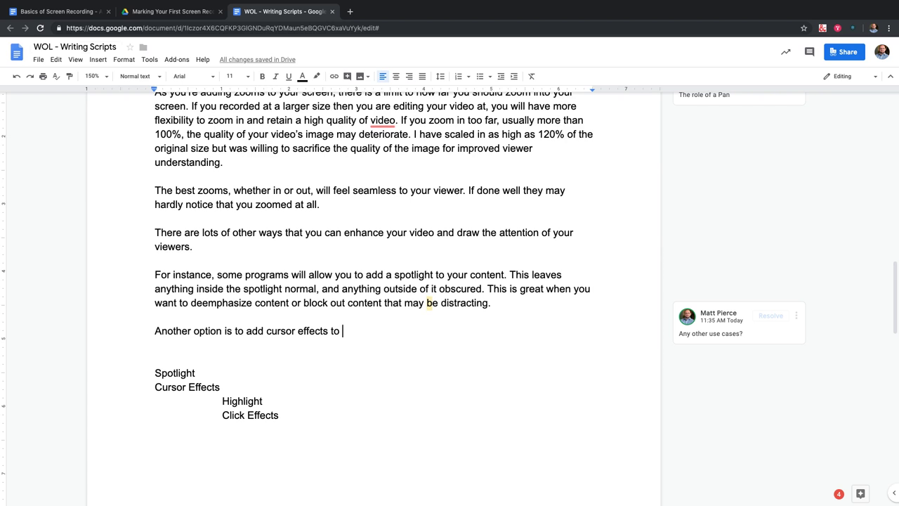
Reply to the use-cases comment suggesting similar items on the screen at the same time.
{"action": "left_click", "coordinate": [710, 330]}
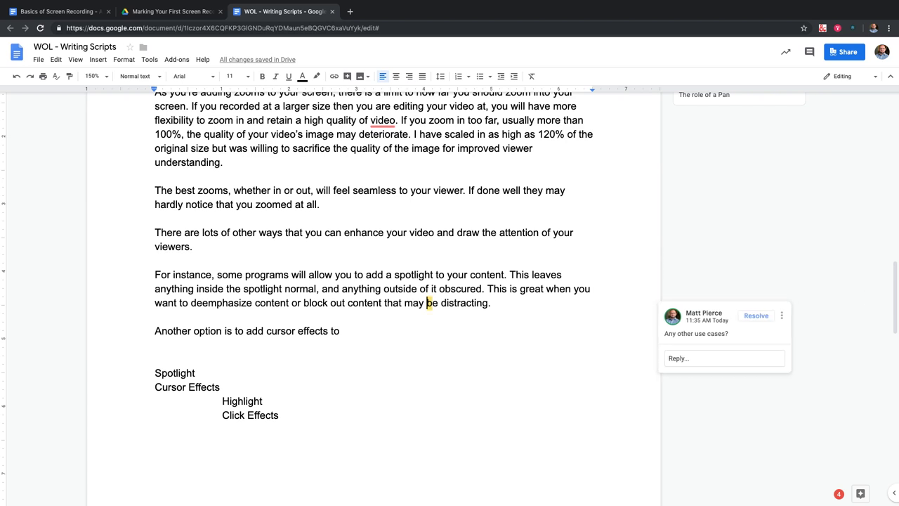
{"action": "left_click", "coordinate": [722, 359]}
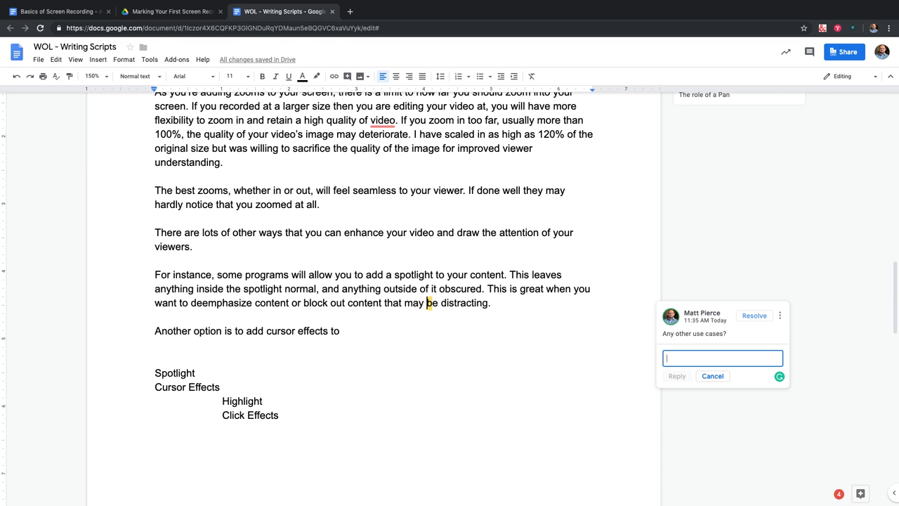
{"action": "type", "text": "Maybe when"}
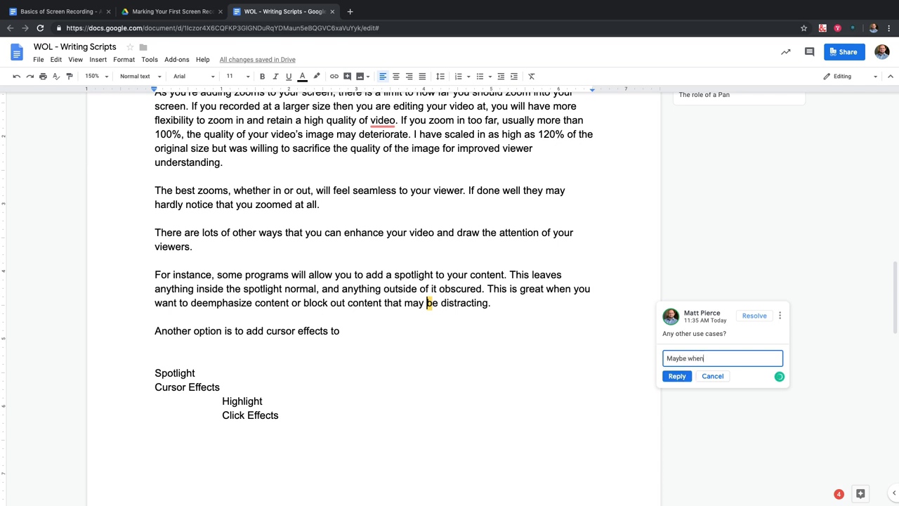
{"action": "type", "text": " there are si"}
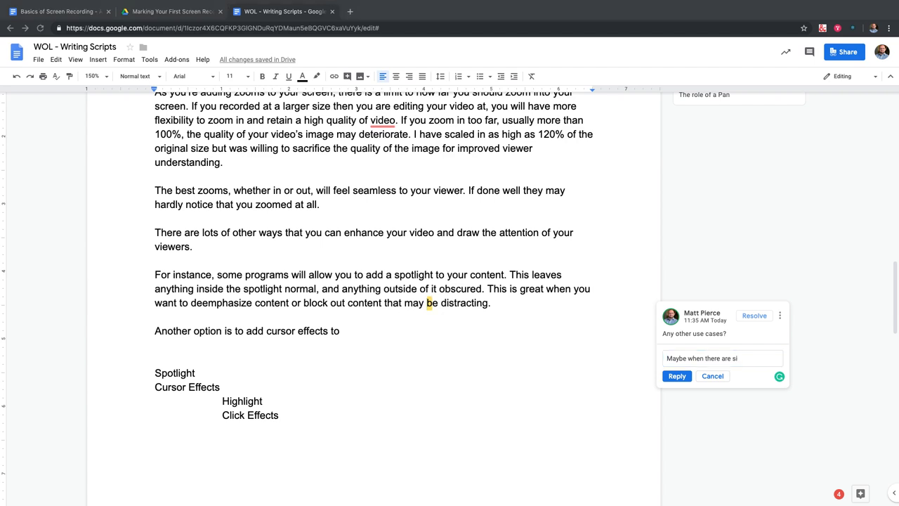
{"action": "key", "text": "BackSpace"}
{"action": "key", "text": "BackSpace"}
{"action": "key", "text": "BackSpace"}
{"action": "key", "text": "BackSpace"}
{"action": "key", "text": "BackSpace"}
{"action": "key", "text": "BackSpace"}
{"action": "type", "text": "similar items on the screen at the same time?"}
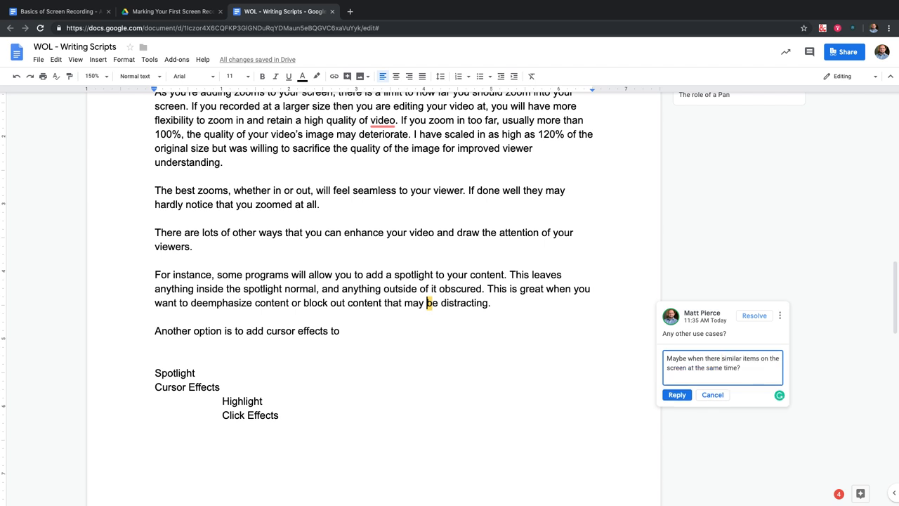
{"action": "type", "text": "are"}
{"action": "key", "text": "ctrl+Return"}
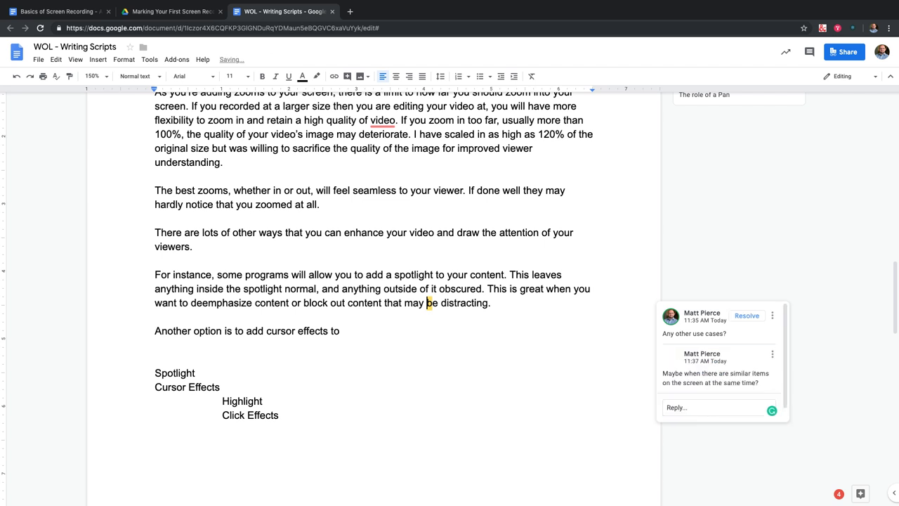
{"action": "key", "text": "Escape"}
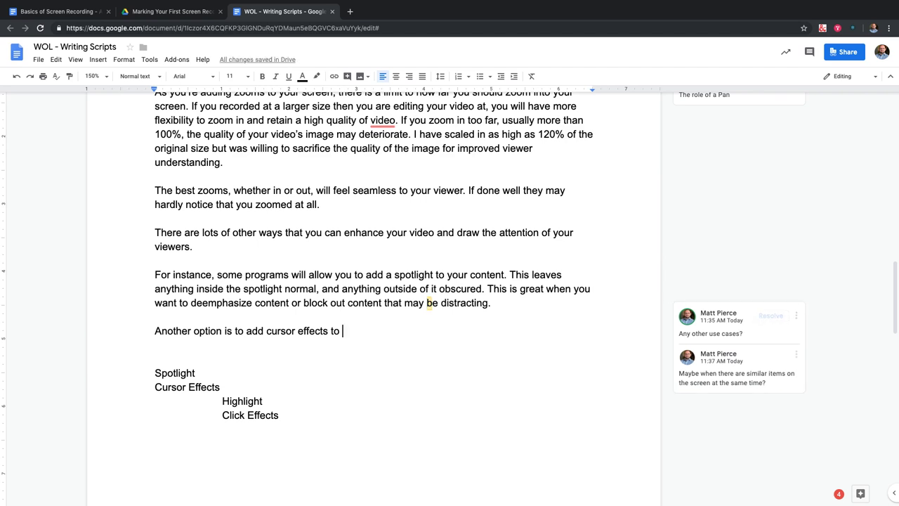
Delete 'cursor' from the sentence and add 'your cursor' at its end.
{"action": "type", "text": "y"}
{"action": "key", "text": "BackSpace"}
{"action": "key", "text": "BackSpace"}
{"action": "left_click_drag", "start_coordinate": [267, 330], "coordinate": [298, 331]}
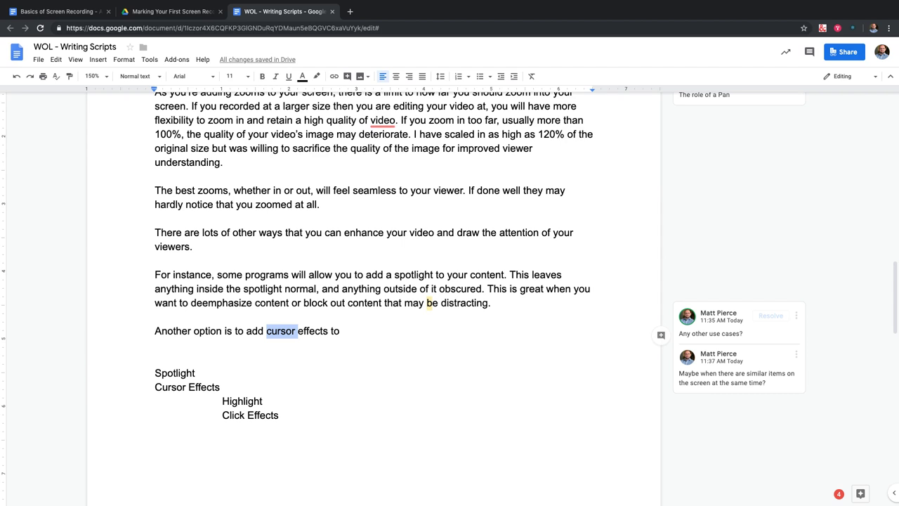
{"action": "mouse_move", "coordinate": [298, 331]}
{"action": "left_mouse_down"}
{"action": "mouse_move", "coordinate": [320, 331]}
{"action": "mouse_move", "coordinate": [298, 331]}
{"action": "left_mouse_up"}
{"action": "key", "text": "BackSpace"}
{"action": "key", "text": "End"}
{"action": "type", "text": "y"}
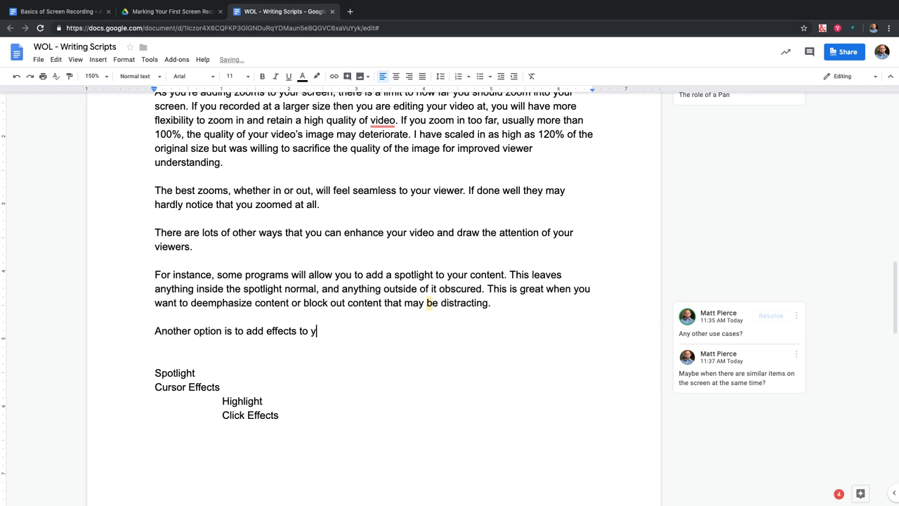
{"action": "type", "text": "our curseo"}
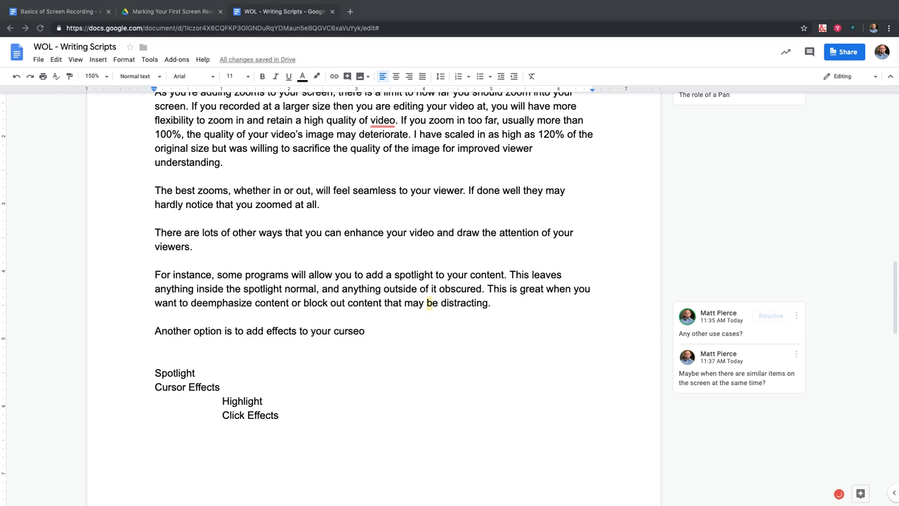
Post a second reply, 'Mulitple search results...', to the same comment thread.
{"action": "left_click", "coordinate": [427, 303]}
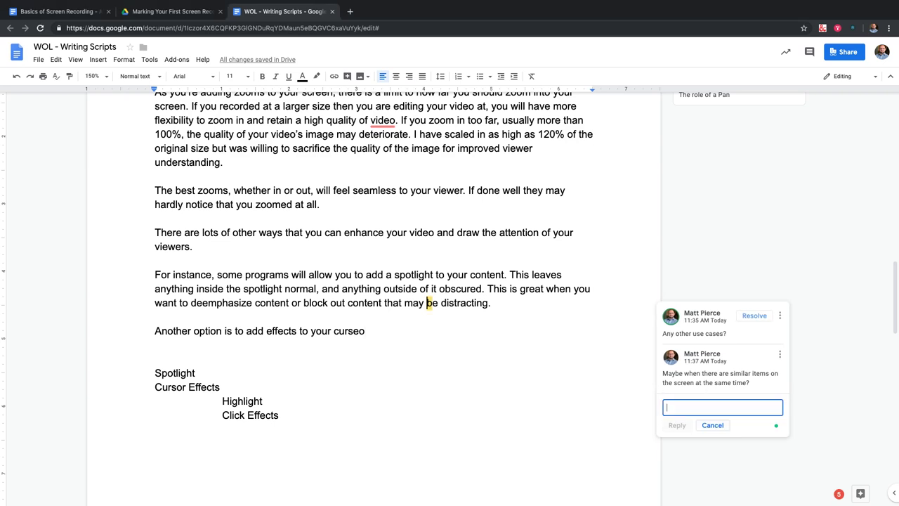
{"action": "type", "text": "Mulitple s"}
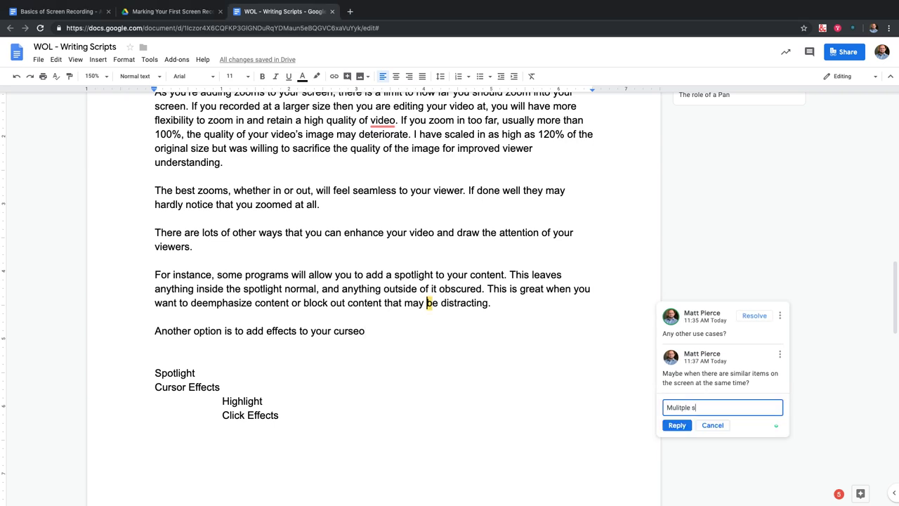
{"action": "type", "text": "earch results..."}
{"action": "key", "text": "ctrl+Return"}
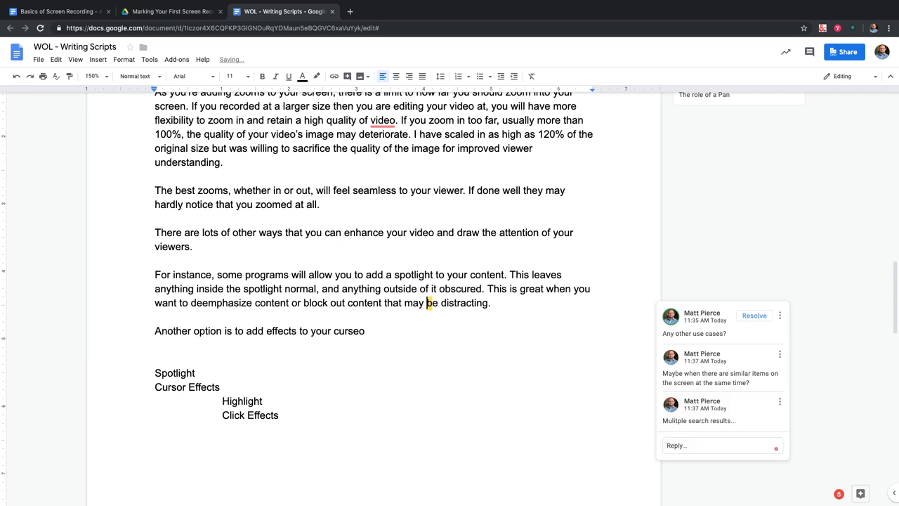
{"action": "left_click", "coordinate": [155, 344]}
Fix the 'curseo' typo so the word reads 'cursor'.
{"action": "left_click", "coordinate": [365, 330]}
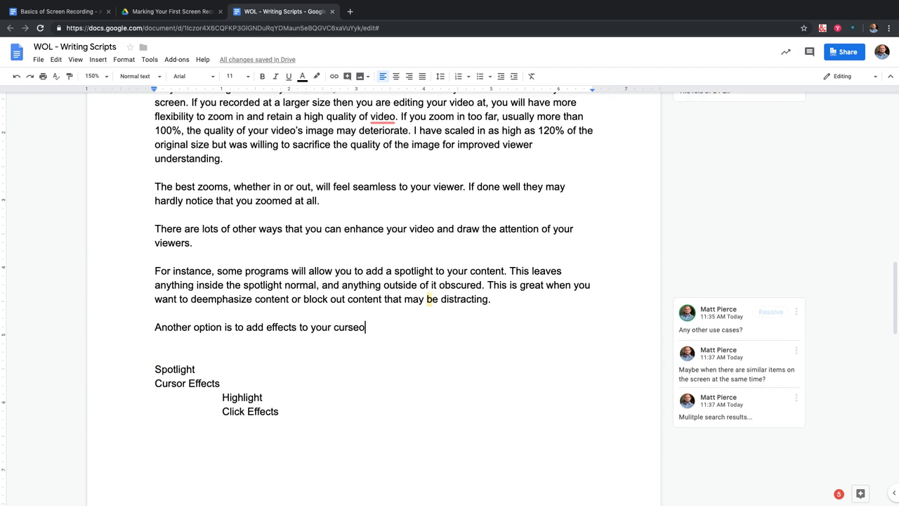
{"action": "key", "text": "BackSpace"}
{"action": "type", "text": "r"}
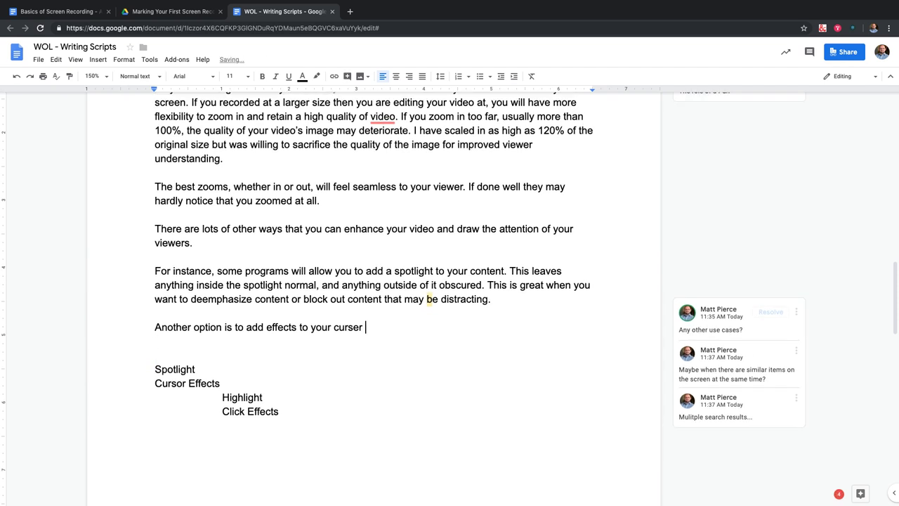
{"action": "key", "text": "BackSpace"}
{"action": "key", "text": "BackSpace"}
{"action": "key", "text": "BackSpace"}
{"action": "type", "text": "or"}
Extend the sentence with ', like a highlight that emphasizes where your cursor is at on the screen.'.
{"action": "key", "text": "shift+Right"}
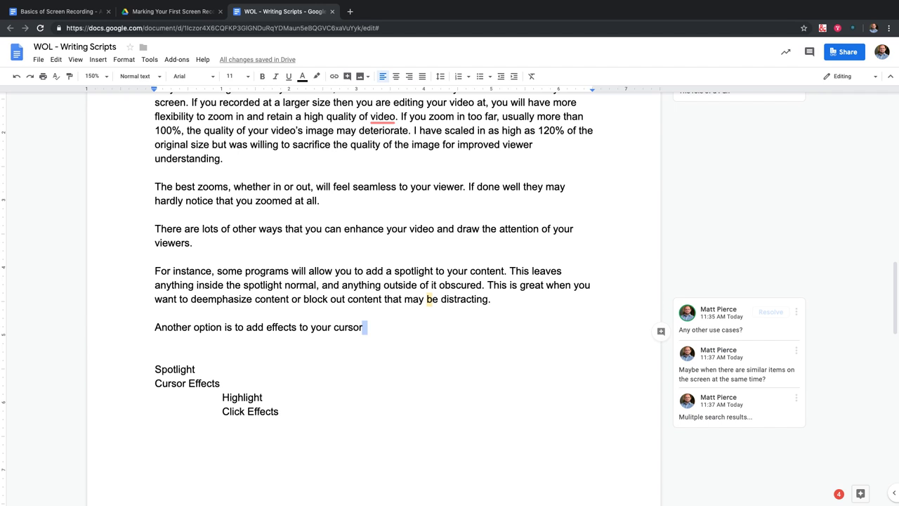
{"action": "type", "text": ", like "}
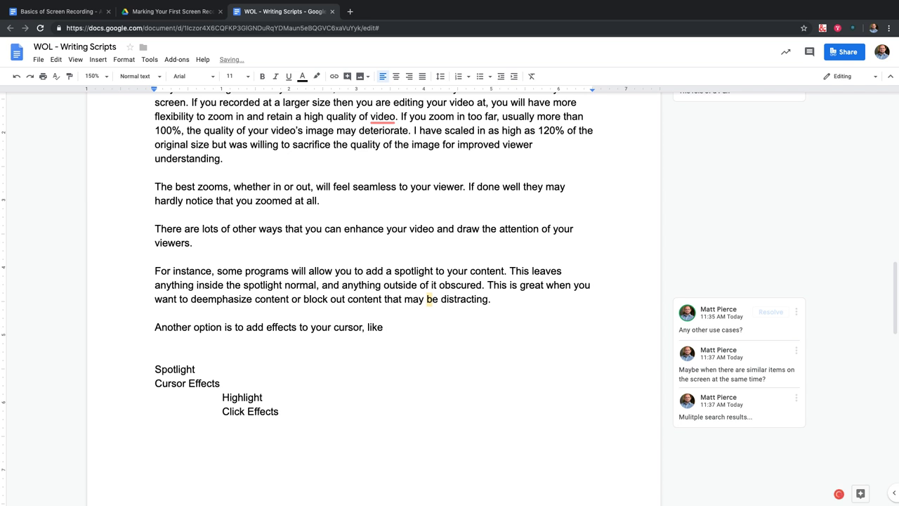
{"action": "type", "text": "a higlh"}
{"action": "key", "text": "BackSpace"}
{"action": "key", "text": "BackSpace"}
{"action": "type", "text": "hlight that emphasizes where "}
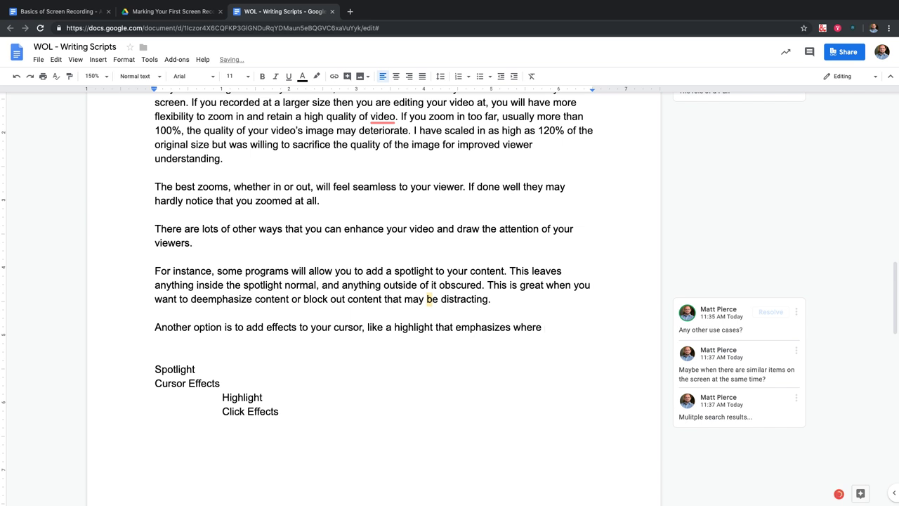
{"action": "type", "text": "your cusro"}
{"action": "key", "text": "BackSpace"}
{"action": "key", "text": "BackSpace"}
{"action": "key", "text": "BackSpace"}
{"action": "type", "text": "ros"}
{"action": "key", "text": "BackSpace"}
{"action": "key", "text": "BackSpace"}
{"action": "type", "text": "sor"}
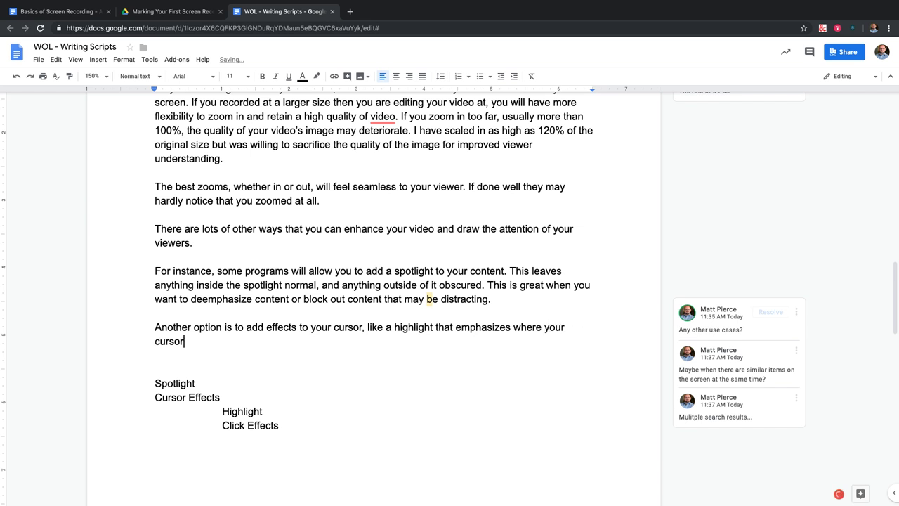
{"action": "type", "text": " is at on the scre"}
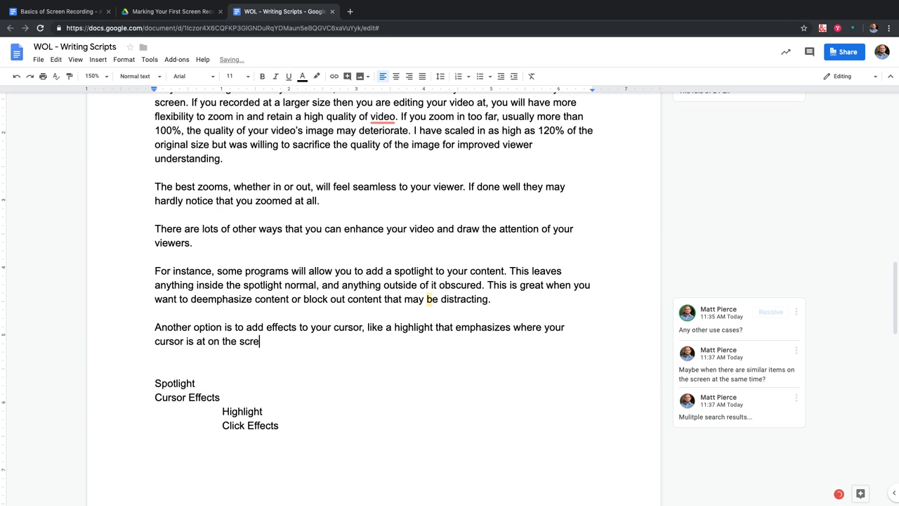
{"action": "type", "text": "en. "}
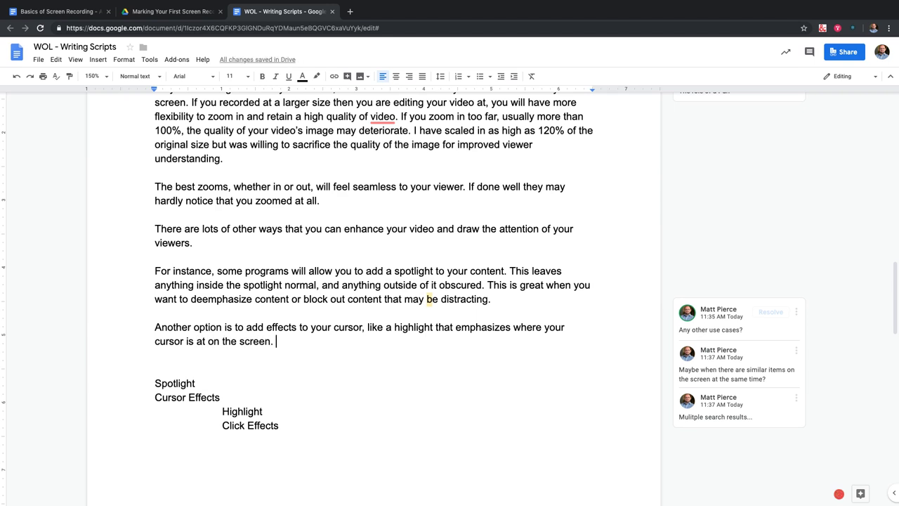
{"action": "type", "text": "Or click eff"}
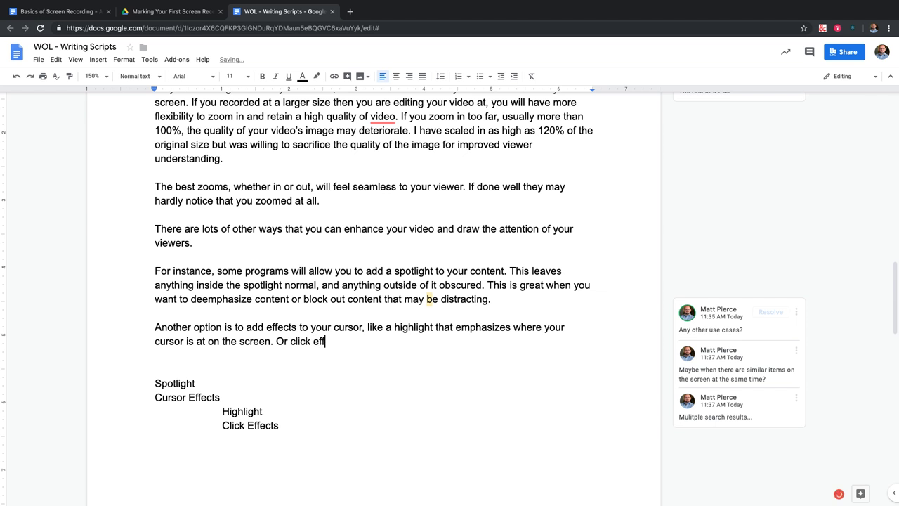
{"action": "type", "text": "ects, that show when you hav"}
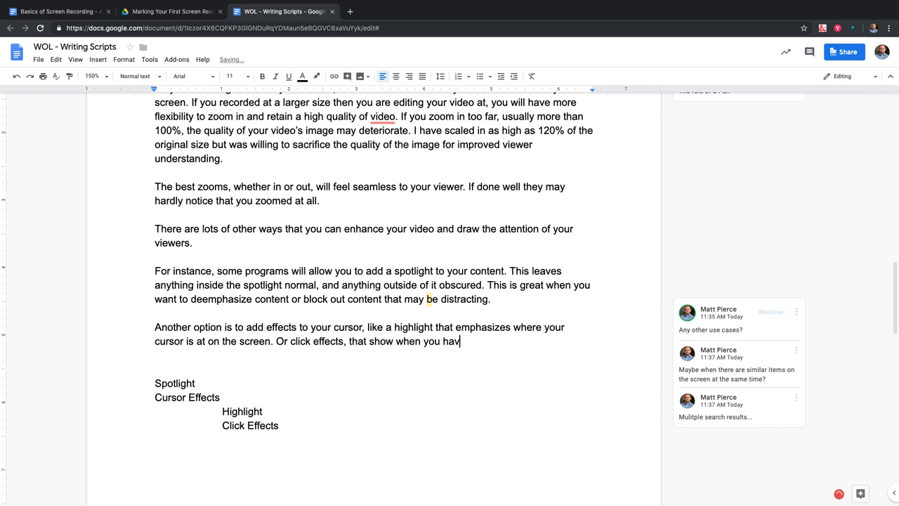
{"action": "type", "text": "e taken"}
Finish with 'Or click effects, that show when you have clicked.'.
{"action": "key", "text": "BackSpace"}
{"action": "key", "text": "BackSpace"}
{"action": "key", "text": "BackSpace"}
{"action": "key", "text": "BackSpace"}
{"action": "key", "text": "BackSpace"}
{"action": "type", "text": "clicked,"}
{"action": "type", "text": " su"}
{"action": "key", "text": "BackSpace"}
{"action": "key", "text": "BackSpace"}
{"action": "type", "text": "like"}
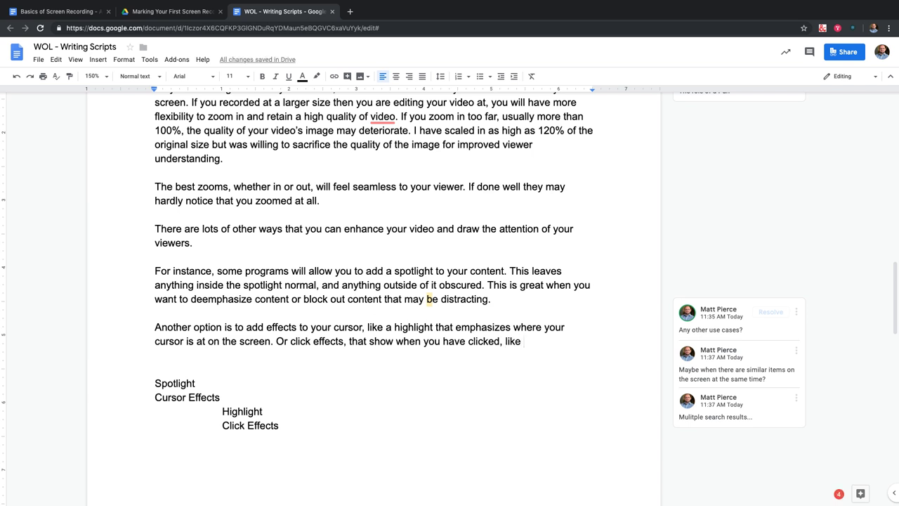
{"action": "key", "text": "BackSpace"}
{"action": "key", "text": "BackSpace"}
{"action": "key", "text": "BackSpace"}
{"action": "key", "text": "BackSpace"}
{"action": "key", "text": "BackSpace"}
{"action": "key", "text": "BackSpace"}
{"action": "key", "text": "BackSpace"}
{"action": "key", "text": "BackSpace"}
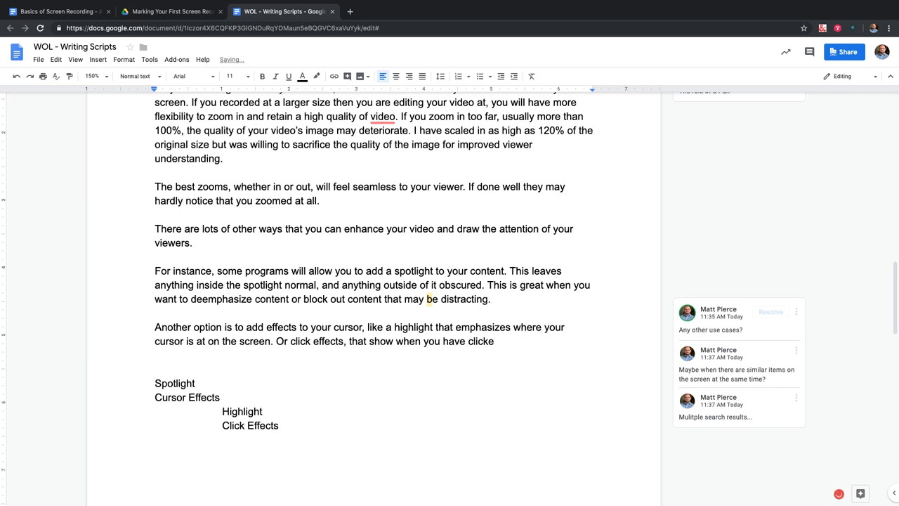
{"action": "type", "text": "d. "}
{"action": "type", "text": "The"}
{"action": "key", "text": "BackSpace"}
{"action": "key", "text": "BackSpace"}
{"action": "key", "text": "BackSpace"}
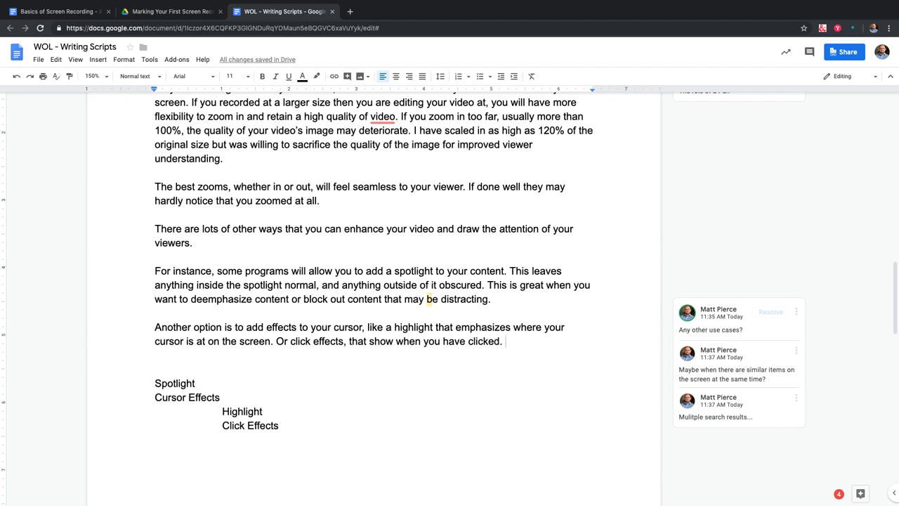
{"action": "key", "text": "shift+Right"}
Type 'Over use' on the blank outline line below Click Effects.
{"action": "scroll", "coordinate": [372, 281], "scroll_direction": "down", "scroll_amount": 2}
{"action": "scroll", "coordinate": [373, 280], "scroll_direction": "down", "scroll_amount": 4}
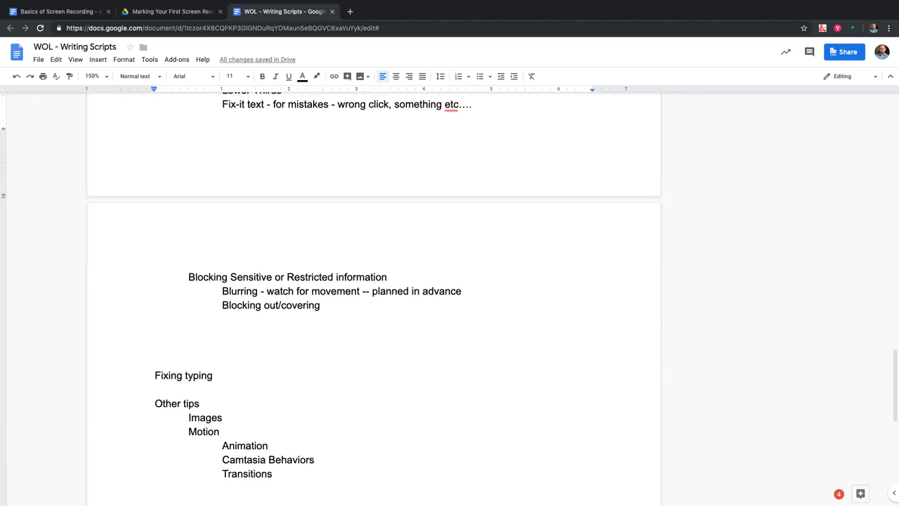
{"action": "scroll", "coordinate": [373, 281], "scroll_direction": "up", "scroll_amount": 3}
{"action": "scroll", "coordinate": [248, 336], "scroll_direction": "up", "scroll_amount": 3}
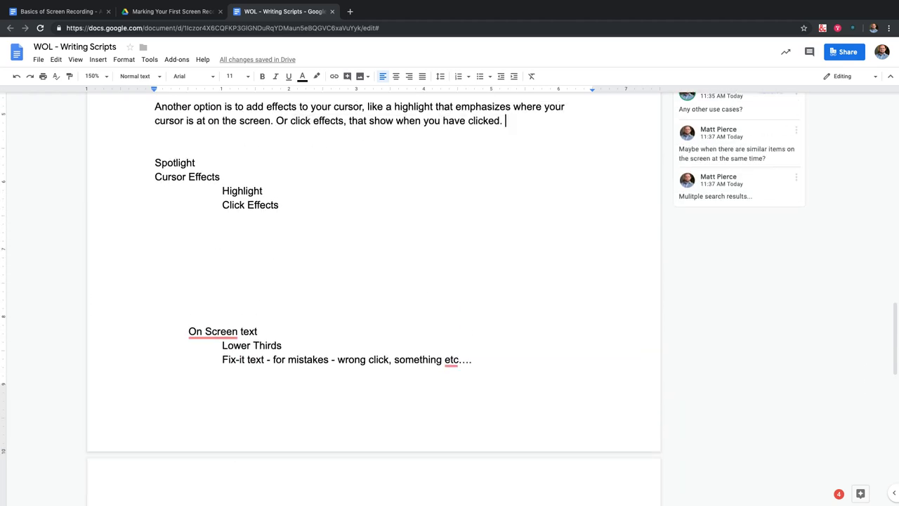
{"action": "key", "text": "End"}
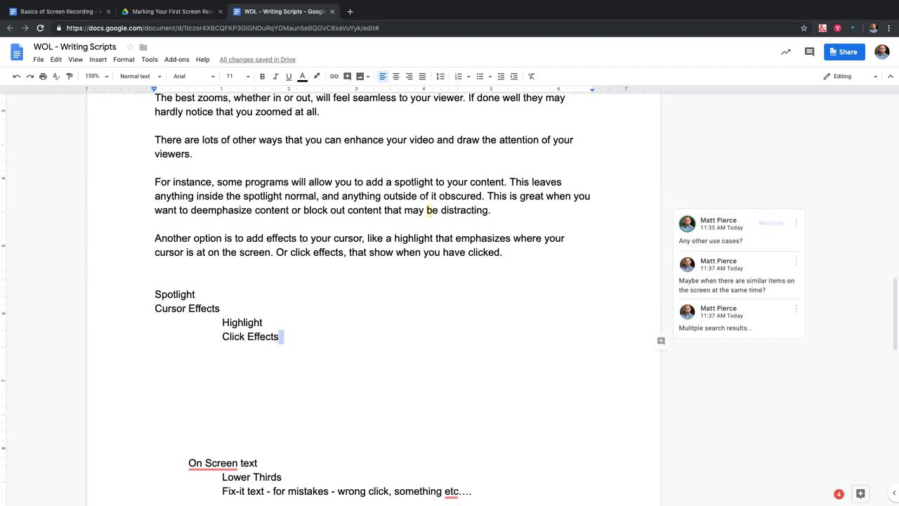
{"action": "key", "text": "Down"}
{"action": "key", "text": "Down"}
{"action": "key", "text": "Down"}
{"action": "key", "text": "Down"}
{"action": "key", "text": "Down"}
{"action": "key", "text": "Down"}
{"action": "key", "text": "shift+Up"}
{"action": "type", "text": "T"}
{"action": "key", "text": "BackSpace"}
{"action": "type", "text": "O"}
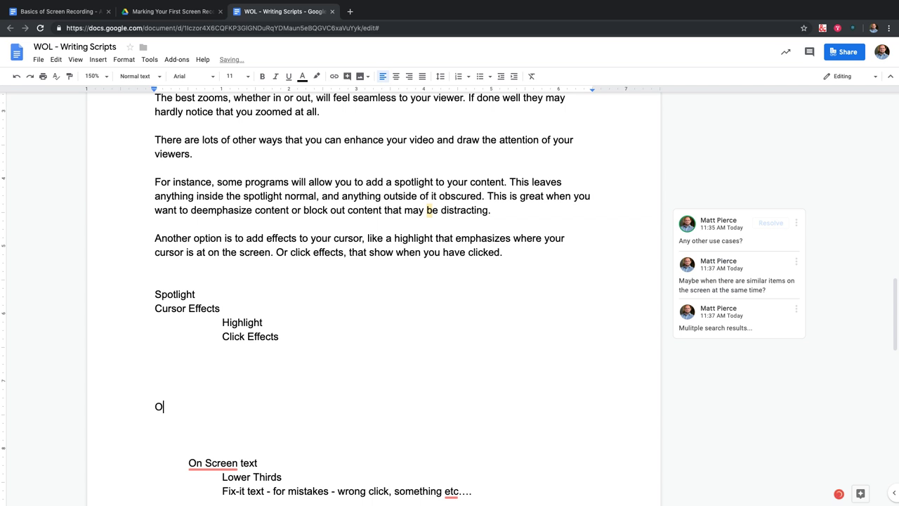
{"action": "type", "text": "ver use"}
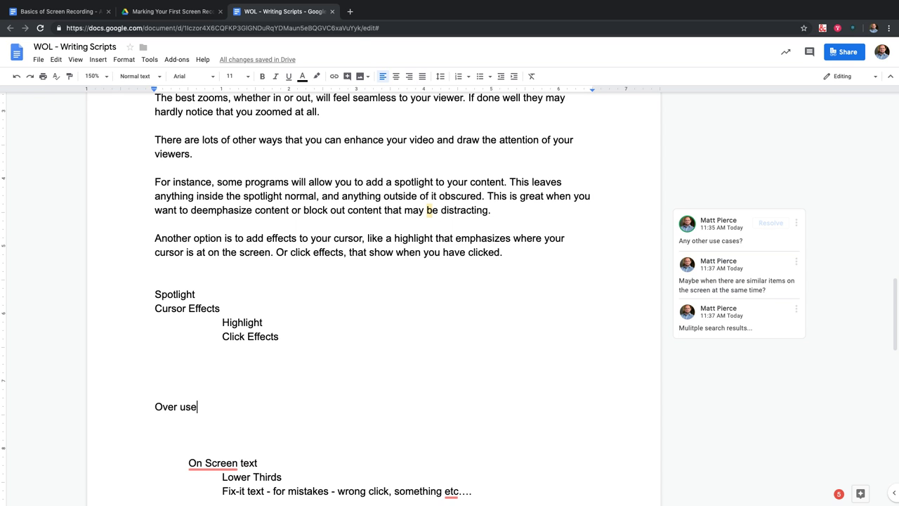
{"action": "left_click", "coordinate": [156, 280]}
{"action": "left_click", "coordinate": [506, 252]}
Add 'In some programs you may also be able to change the size or opacity of your cursor.'.
{"action": "type", "text": "In some"}
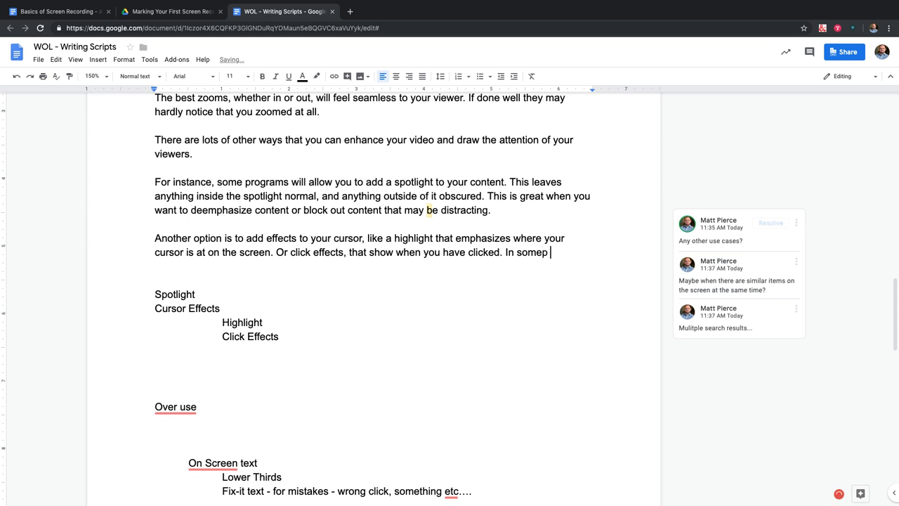
{"action": "type", "text": " programs you may also b"}
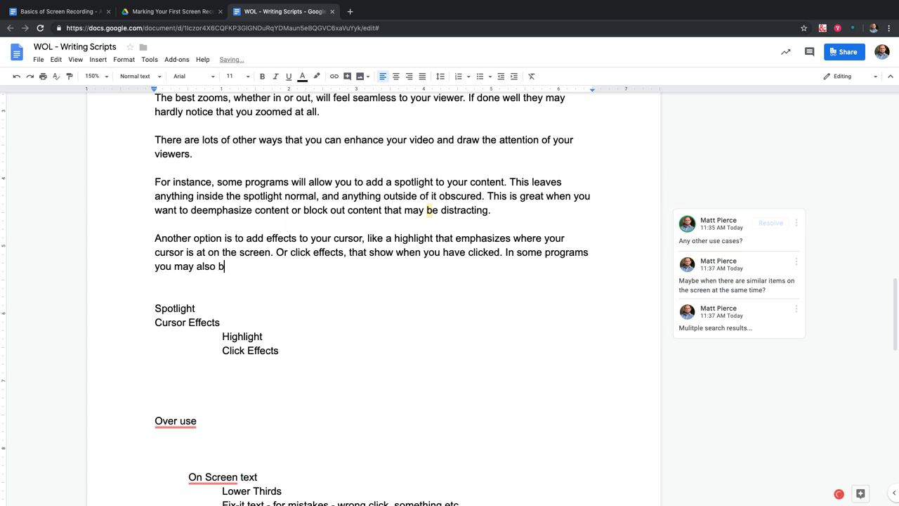
{"action": "type", "text": "e able to change the "}
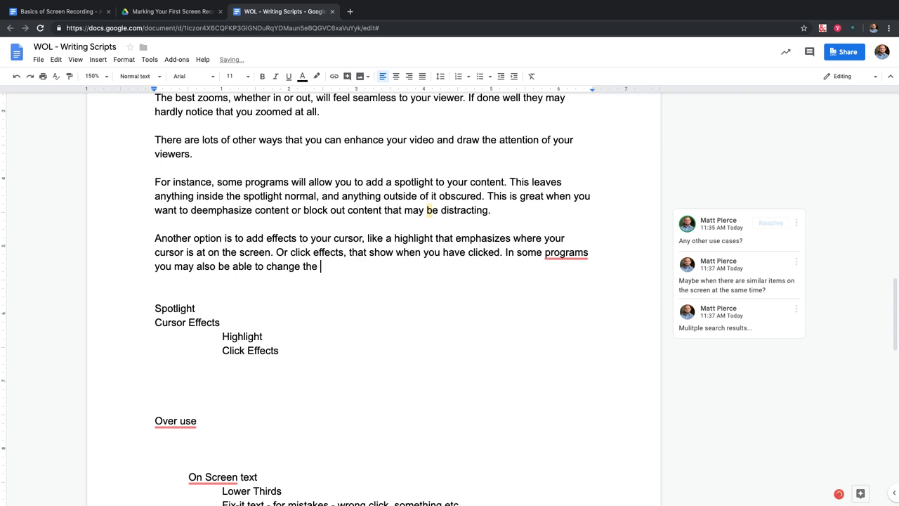
{"action": "type", "text": "size or opa"}
{"action": "type", "text": "c"}
{"action": "type", "text": "y of y"}
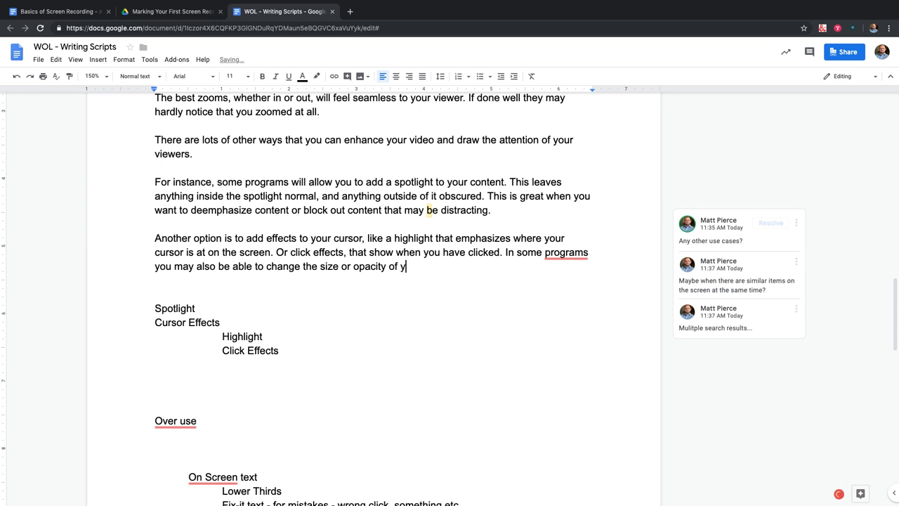
{"action": "type", "text": "our cusor. Making"}
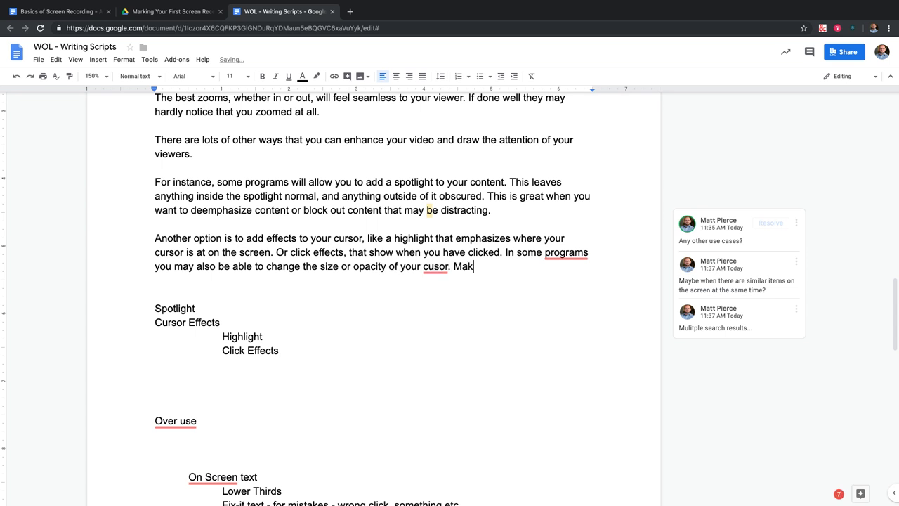
{"action": "key", "text": "BackSpace"}
{"action": "key", "text": "BackSpace"}
{"action": "key", "text": "BackSpace"}
{"action": "key", "text": "BackSpace"}
{"action": "key", "text": "BackSpace"}
{"action": "key", "text": "BackSpace"}
{"action": "key", "text": "BackSpace"}
{"action": "key", "text": "BackSpace"}
{"action": "key", "text": "BackSpace"}
{"action": "key", "text": "BackSpace"}
{"action": "key", "text": "BackSpace"}
{"action": "type", "text": "rsor"}
Explain this helps if the cursor wasn't enlarged before recording, making it easier to follow on screen.
{"action": "key", "text": "BackSpace"}
{"action": "key", "text": "BackSpace"}
{"action": "key", "text": "BackSpace"}
{"action": "type", "text": "sor. This is"}
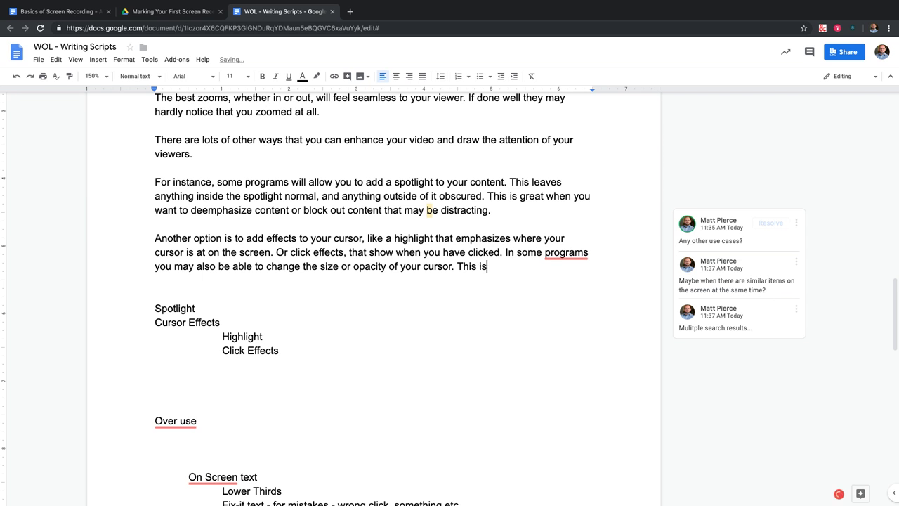
{"action": "type", "text": " helpful if you didn't change the size du"}
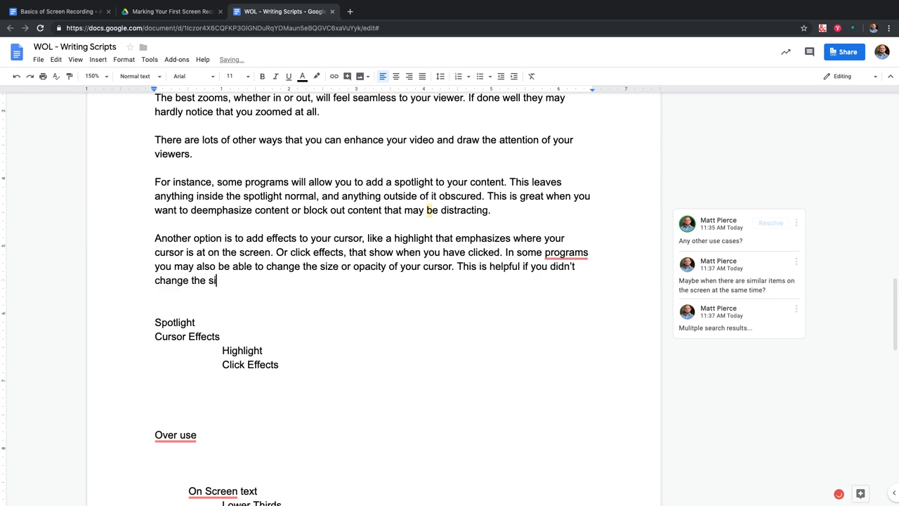
{"action": "key", "text": "BackSpace"}
{"action": "key", "text": "BackSpace"}
{"action": "type", "text": "before recording to make"}
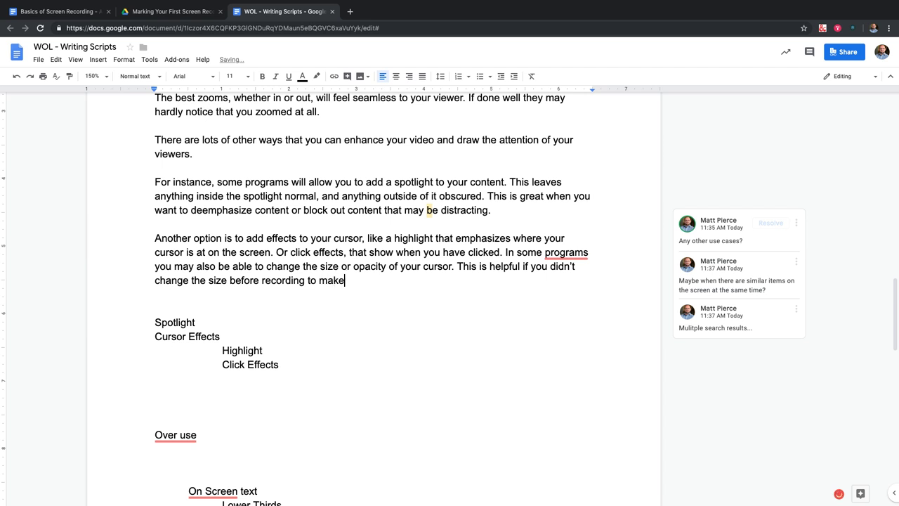
{"action": "type", "text": " it large and"}
{"action": "key", "text": "BackSpace"}
{"action": "key", "text": "BackSpace"}
{"action": "key", "text": "BackSpace"}
{"action": "key", "text": "BackSpace"}
{"action": "type", "text": "r e"}
{"action": "key", "text": "BackSpace"}
{"action": "type", "text": "and easier to"}
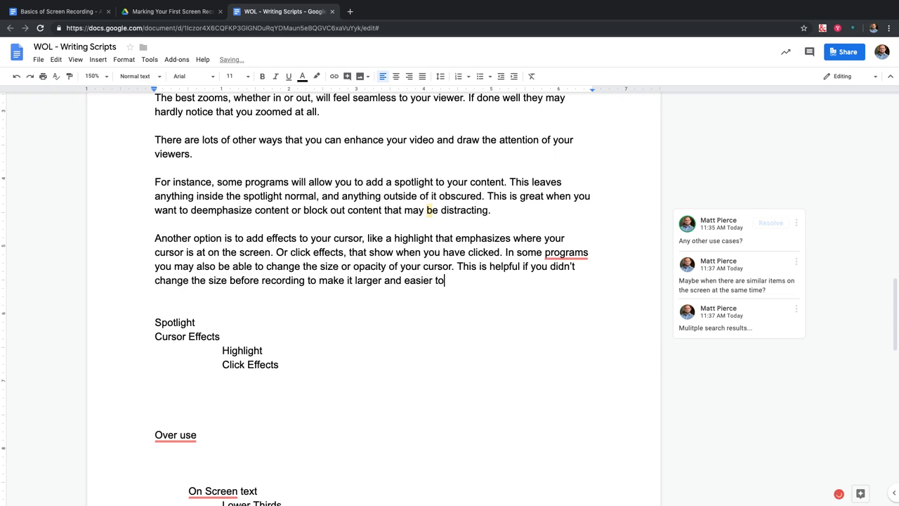
{"action": "type", "text": " follow on screen. B"}
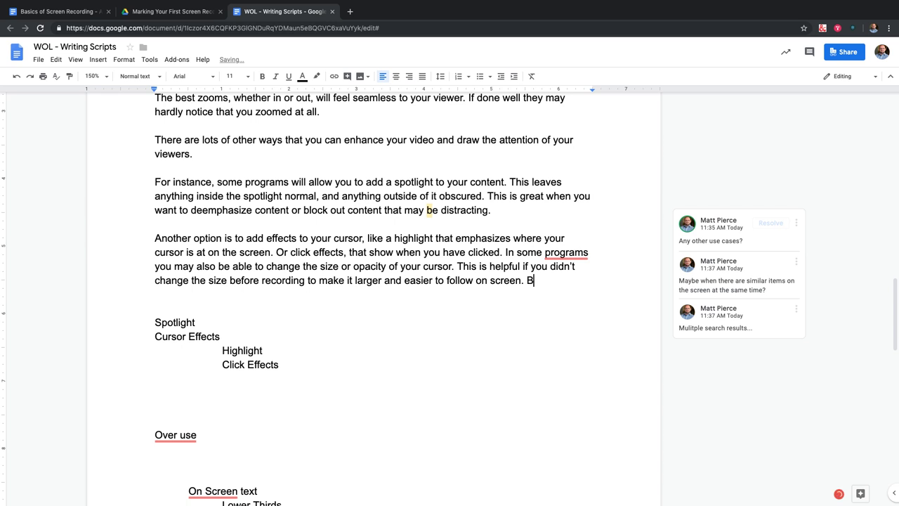
Try several openings for a follow-up sentence about cursor opacity, discarding the drafts.
{"action": "key", "text": "Return"}
{"action": "key", "text": "Return"}
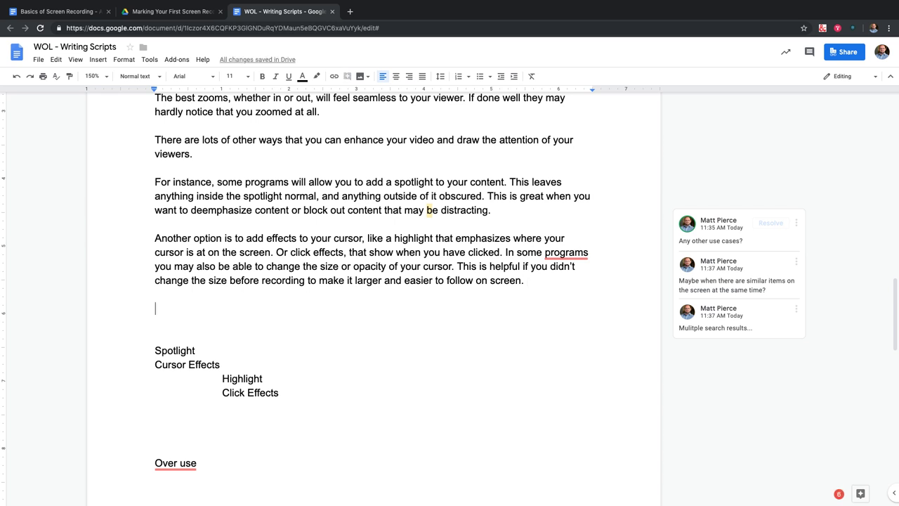
{"action": "type", "text": "You ca"}
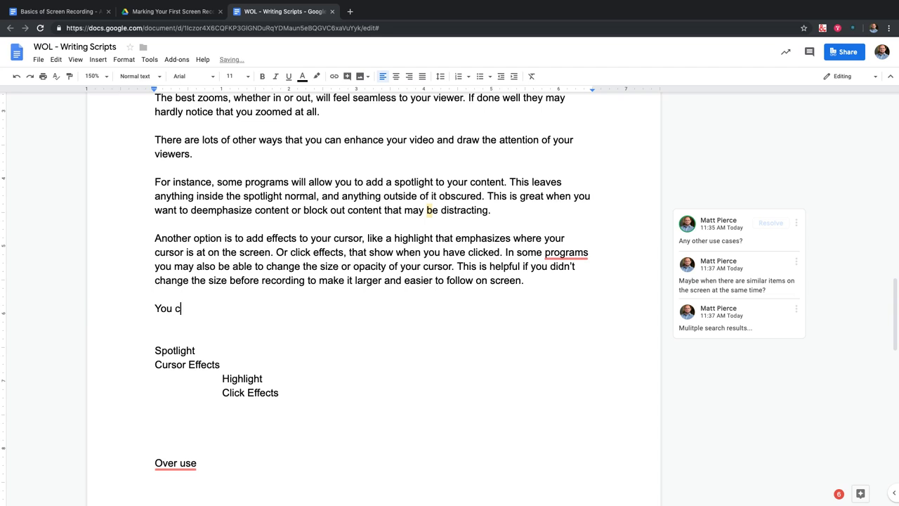
{"action": "key", "text": "BackSpace"}
{"action": "key", "text": "BackSpace"}
{"action": "key", "text": "BackSpace"}
{"action": "key", "text": "BackSpace"}
{"action": "key", "text": "BackSpace"}
{"action": "key", "text": "BackSpace"}
{"action": "type", "text": "With"}
{"action": "key", "text": "BackSpace"}
{"action": "key", "text": "BackSpace"}
{"action": "key", "text": "BackSpace"}
{"action": "key", "text": "BackSpace"}
{"action": "key", "text": "BackSpace"}
{"action": "key", "text": "BackSpace"}
{"action": "key", "text": "BackSpace"}
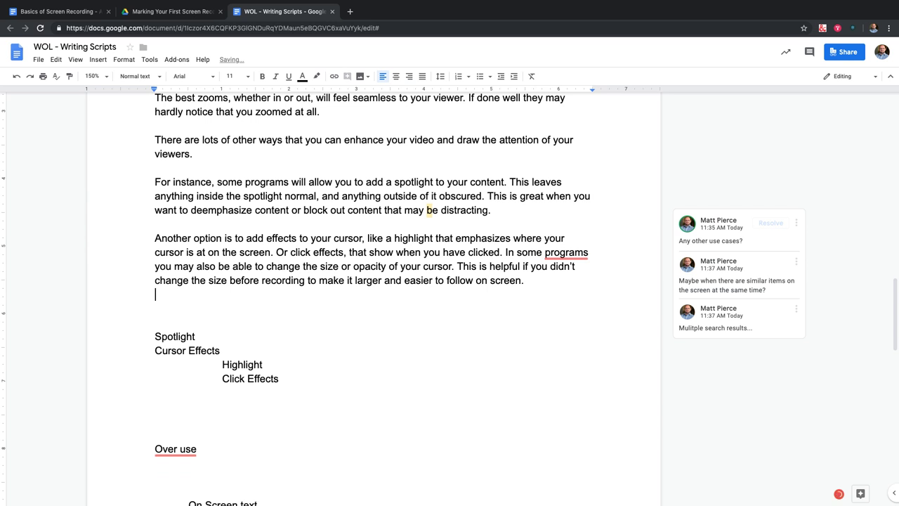
{"action": "type", "text": "With op"}
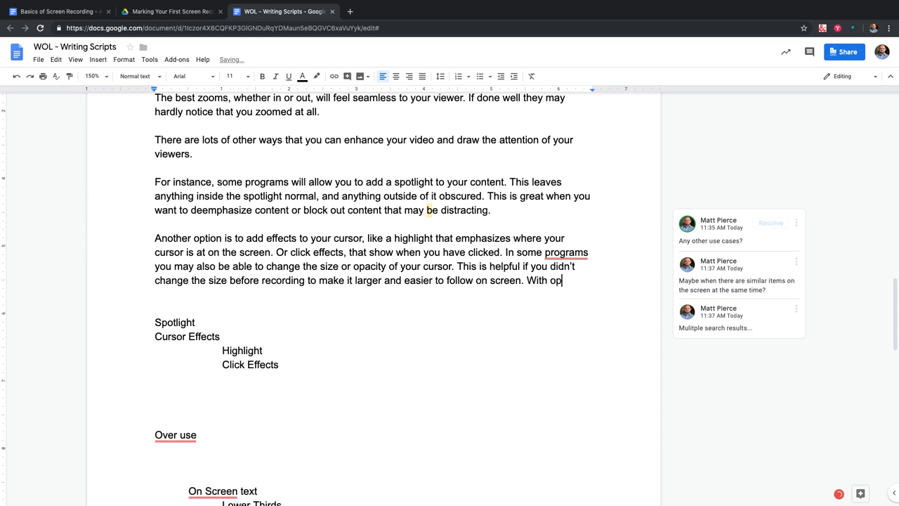
{"action": "type", "text": "acity, you c"}
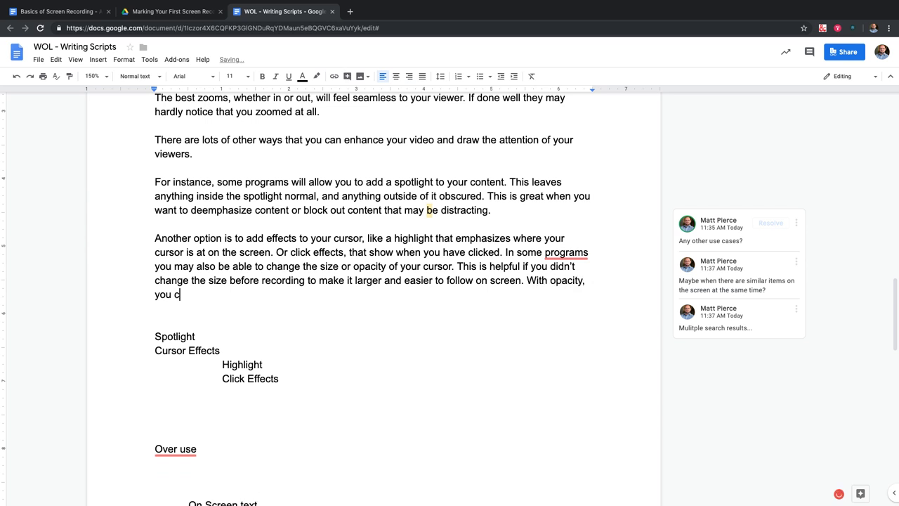
{"action": "type", "text": "an also hig="}
{"action": "key", "text": "BackSpace"}
{"action": "key", "text": "BackSpace"}
{"action": "key", "text": "BackSpace"}
{"action": "key", "text": "BackSpace"}
{"action": "key", "text": "BackSpace"}
{"action": "key", "text": "BackSpace"}
{"action": "key", "text": "BackSpace"}
{"action": "key", "text": "BackSpace"}
{"action": "key", "text": "BackSpace"}
{"action": "key", "text": "BackSpace"}
{"action": "key", "text": "BackSpace"}
{"action": "key", "text": "BackSpace"}
{"action": "key", "text": "BackSpace"}
{"action": "key", "text": "BackSpace"}
{"action": "key", "text": "BackSpace"}
{"action": "key", "text": "BackSpace"}
{"action": "key", "text": "BackSpace"}
{"action": "key", "text": "BackSpace"}
{"action": "key", "text": "BackSpace"}
{"action": "key", "text": "BackSpace"}
{"action": "key", "text": "BackSpace"}
{"action": "key", "text": "BackSpace"}
{"action": "key", "text": "BackSpace"}
{"action": "key", "text": "BackSpace"}
{"action": "key", "text": "BackSpace"}
{"action": "key", "text": "BackSpace"}
{"action": "key", "text": "BackSpace"}
{"action": "key", "text": "BackSpace"}
{"action": "key", "text": "BackSpace"}
{"action": "key", "text": "BackSpace"}
{"action": "key", "text": "BackSpace"}
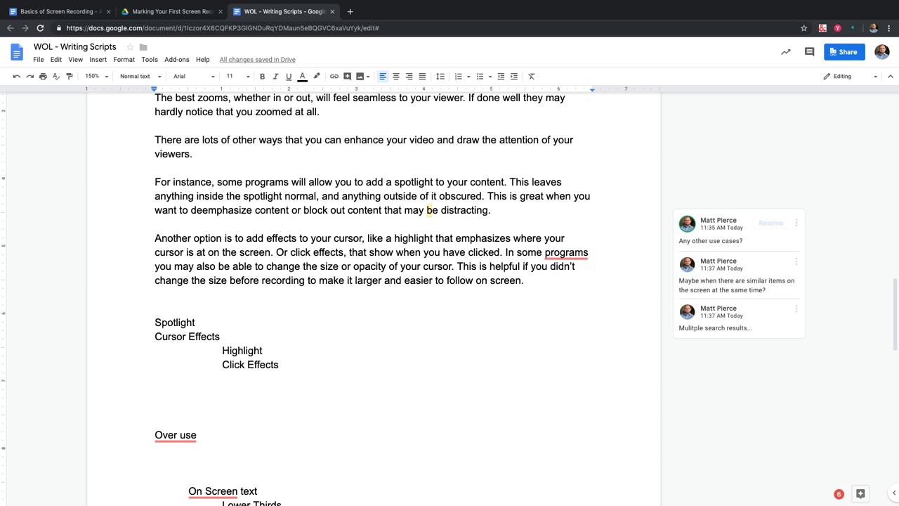
{"action": "type", "text": "You can a"}
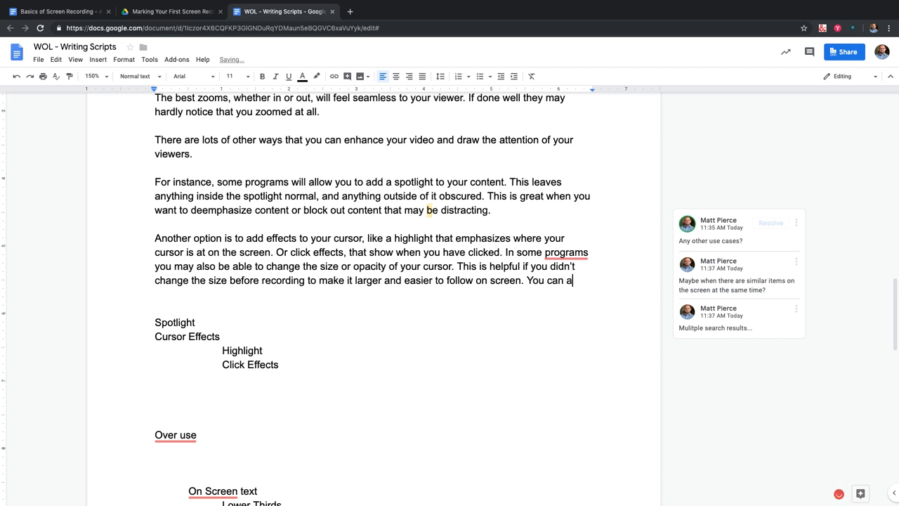
{"action": "type", "text": "lso change the op"}
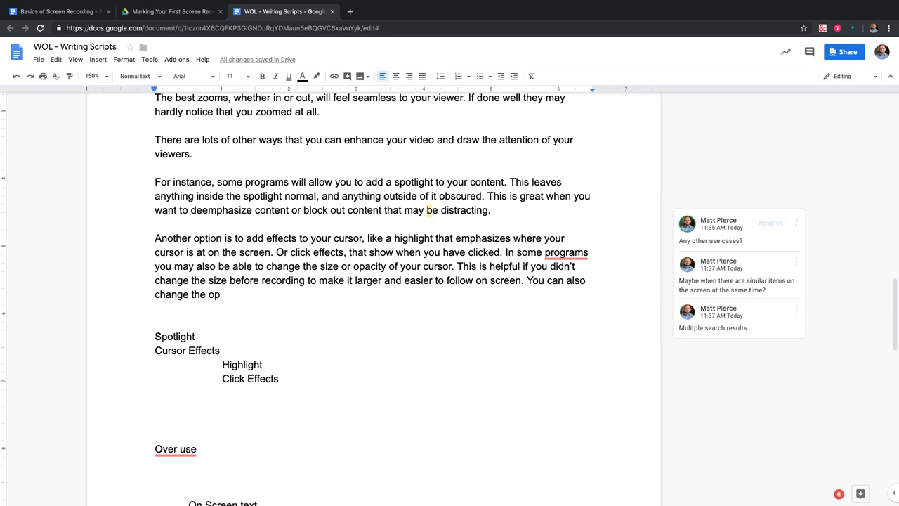
{"action": "left_click_drag", "start_coordinate": [533, 281], "coordinate": [586, 280]}
{"action": "key", "text": "BackSpace"}
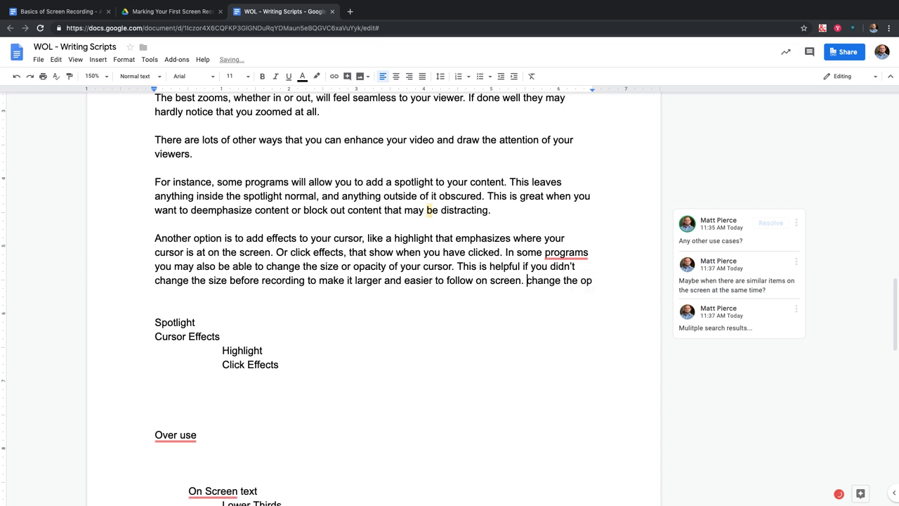
{"action": "left_click_drag", "start_coordinate": [527, 280], "coordinate": [595, 280]}
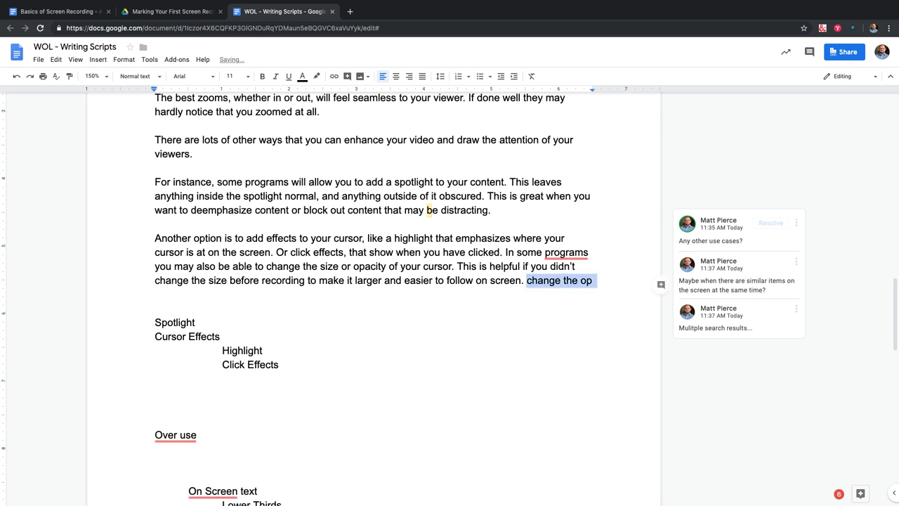
Start the tip 'One useful tip is to change the opacity of your cursor to be tran'.
{"action": "type", "text": "One useful "}
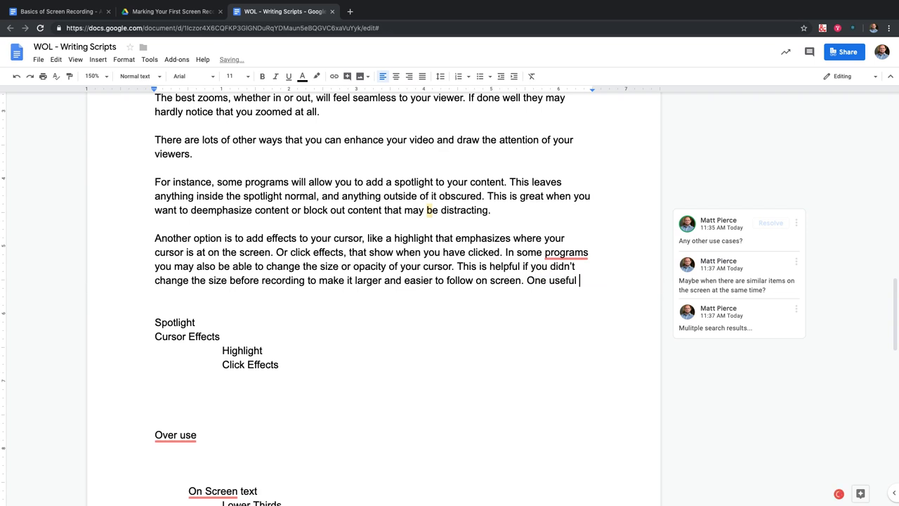
{"action": "type", "text": "tip is to cha"}
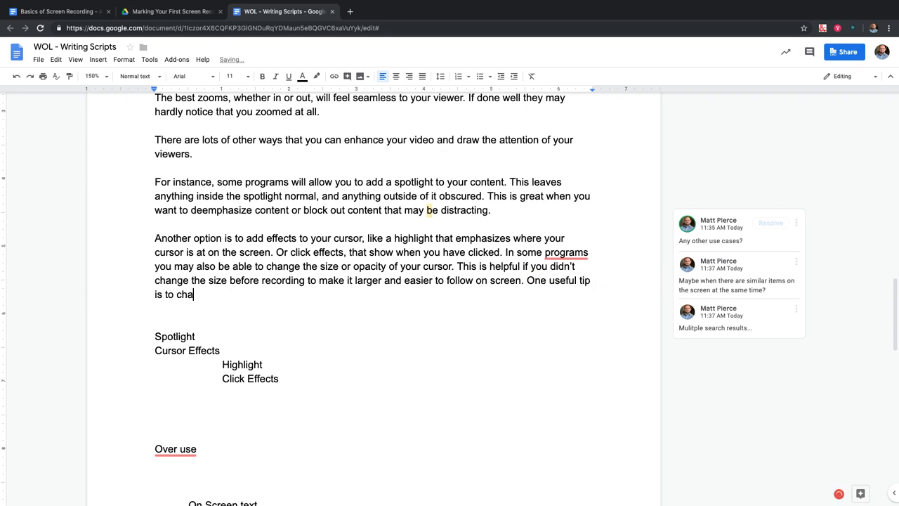
{"action": "type", "text": "nge the opacity of yoru curos"}
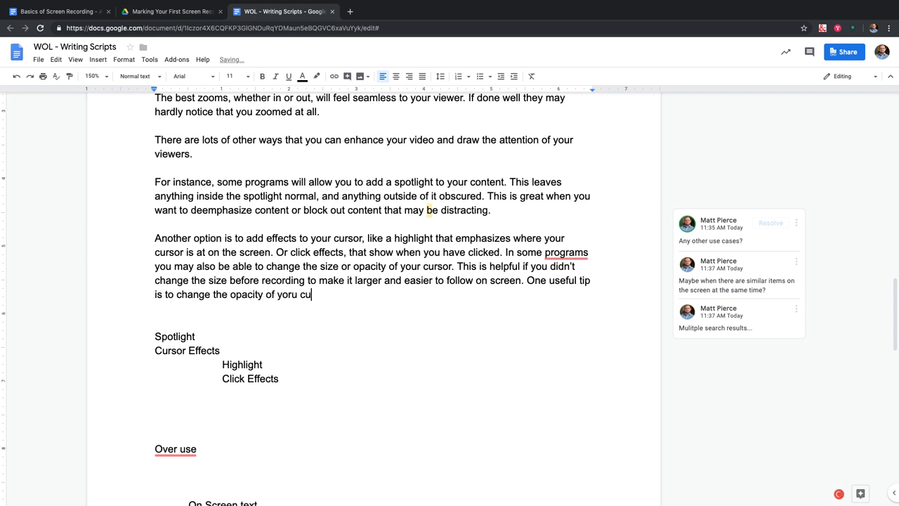
{"action": "key", "text": "BackSpace"}
{"action": "key", "text": "BackSpace"}
{"action": "type", "text": "sor to"}
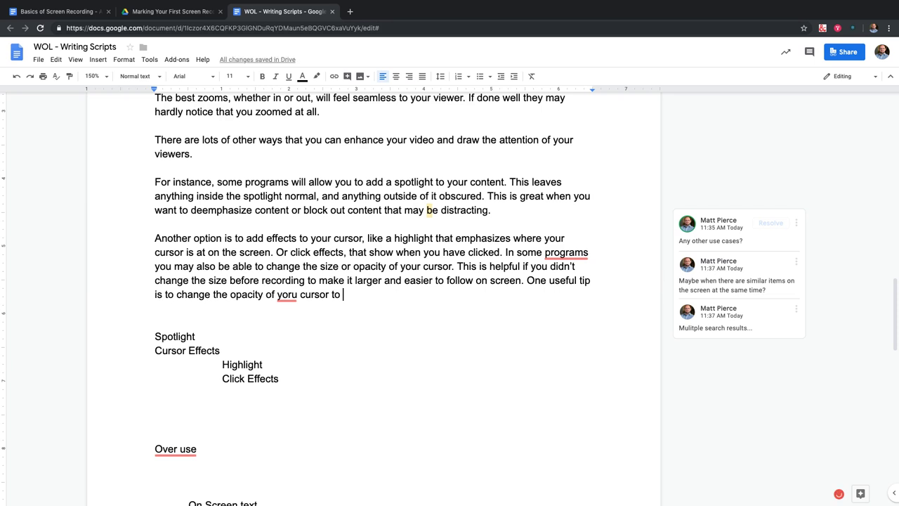
{"action": "mouse_move", "coordinate": [286, 296]}
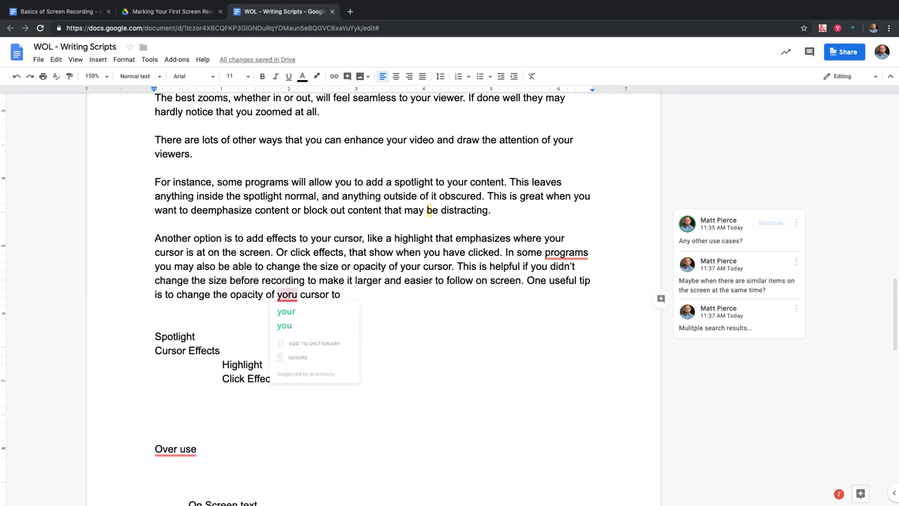
{"action": "left_click", "coordinate": [286, 311]}
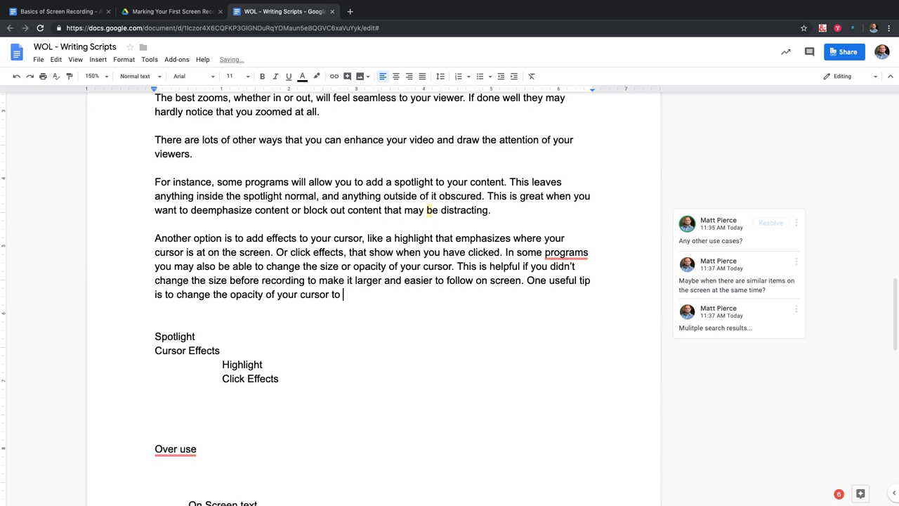
{"action": "type", "text": "be tran"}
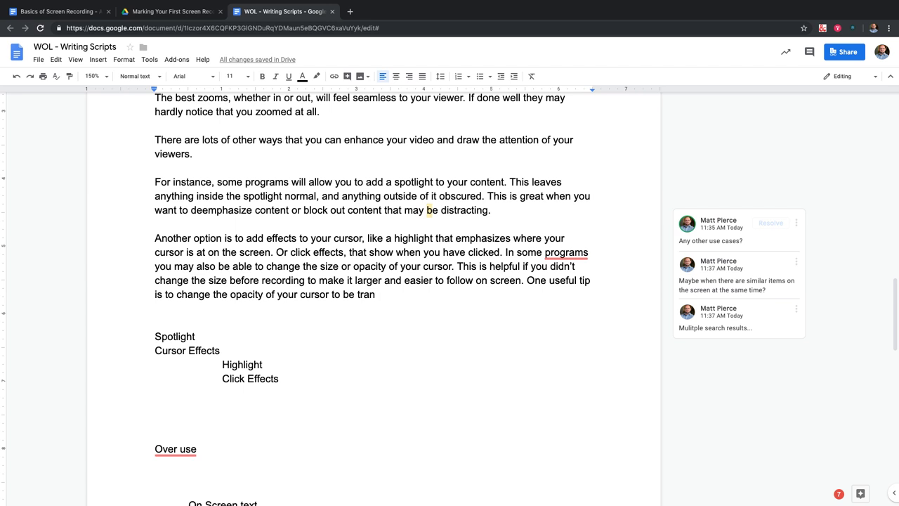
Reword it to make your cursor transparent to get it out of the way of anything important.
{"action": "left_click_drag", "start_coordinate": [177, 294], "coordinate": [156, 309]}
{"action": "type", "text": "ma"}
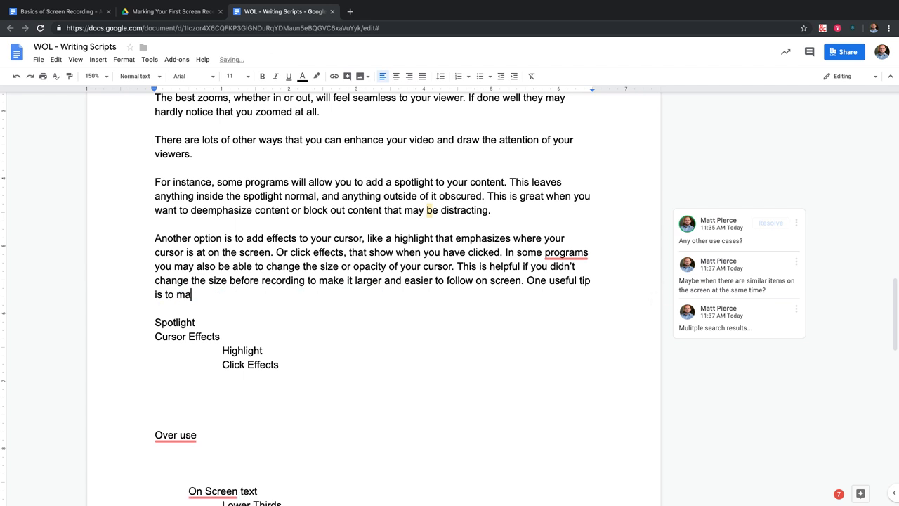
{"action": "type", "text": "ke your cursor transparen"}
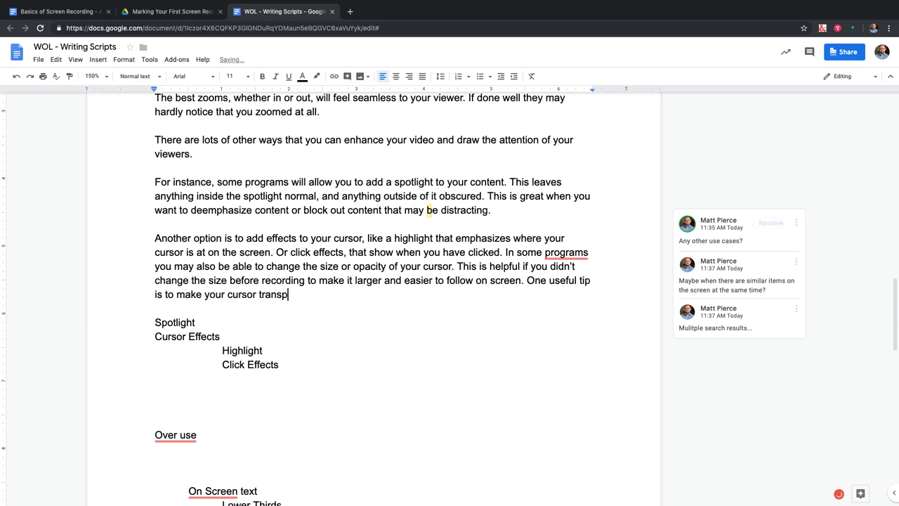
{"action": "key", "text": "BackSpace"}
{"action": "key", "text": "BackSpace"}
{"action": "type", "text": "ent to get it out of hte"}
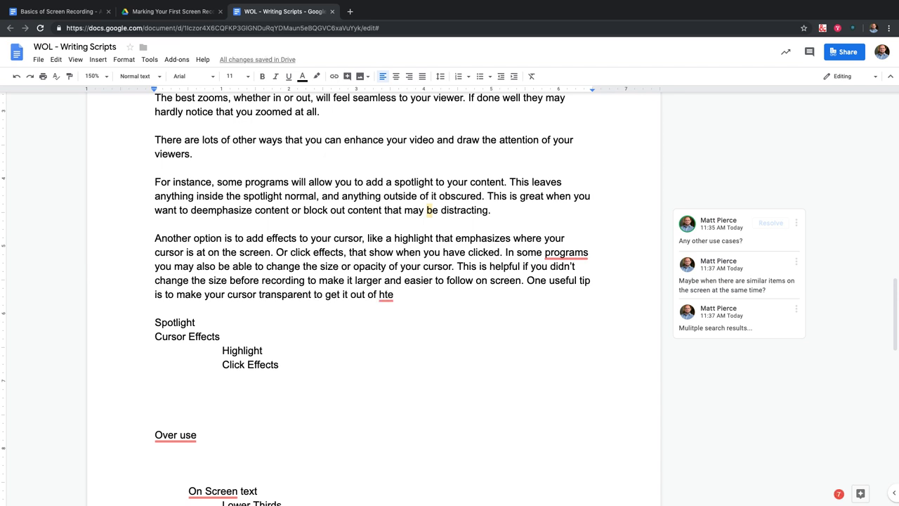
{"action": "key", "text": "BackSpace"}
{"action": "key", "text": "BackSpace"}
{"action": "key", "text": "BackSpace"}
{"action": "key", "text": "BackSpace"}
{"action": "type", "text": "the way of "}
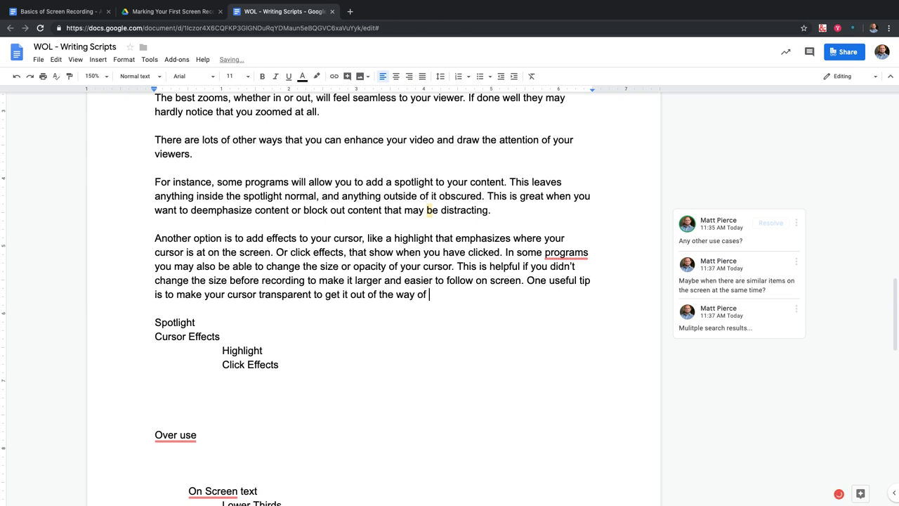
{"action": "type", "text": "anything imporan"}
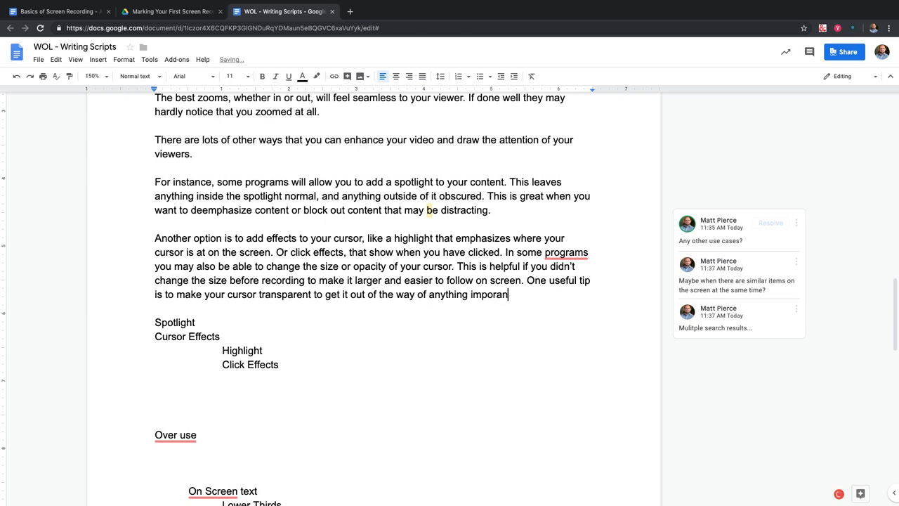
{"action": "key", "text": "BackSpace"}
{"action": "key", "text": "BackSpace"}
{"action": "key", "text": "BackSpace"}
{"action": "type", "text": "rtant it might be coverein"}
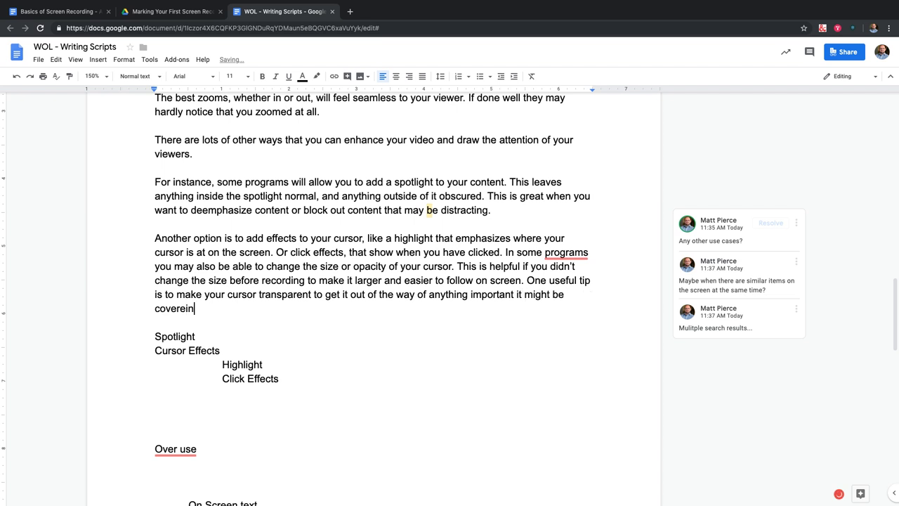
{"action": "type", "text": "g."}
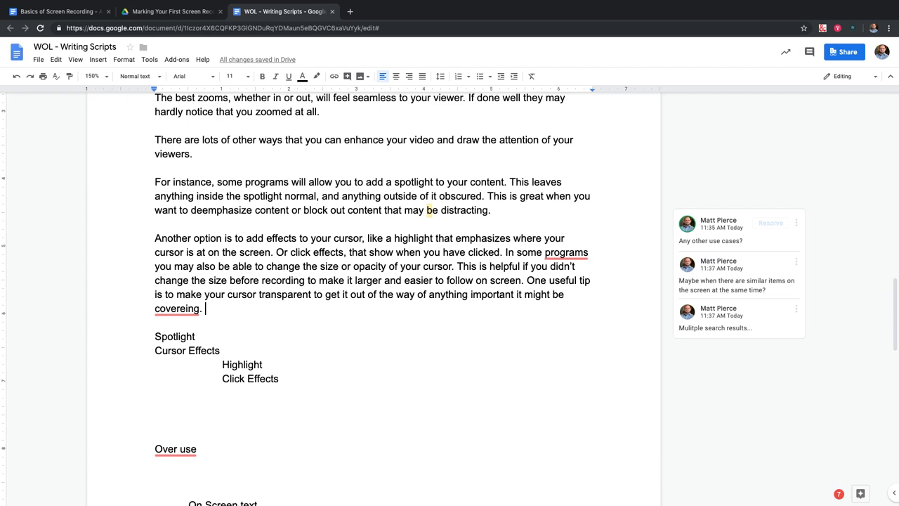
Correct 'covereing' to 'covering' and insert ', or invisible,' after 'transparent'.
{"action": "right_click", "coordinate": [177, 309]}
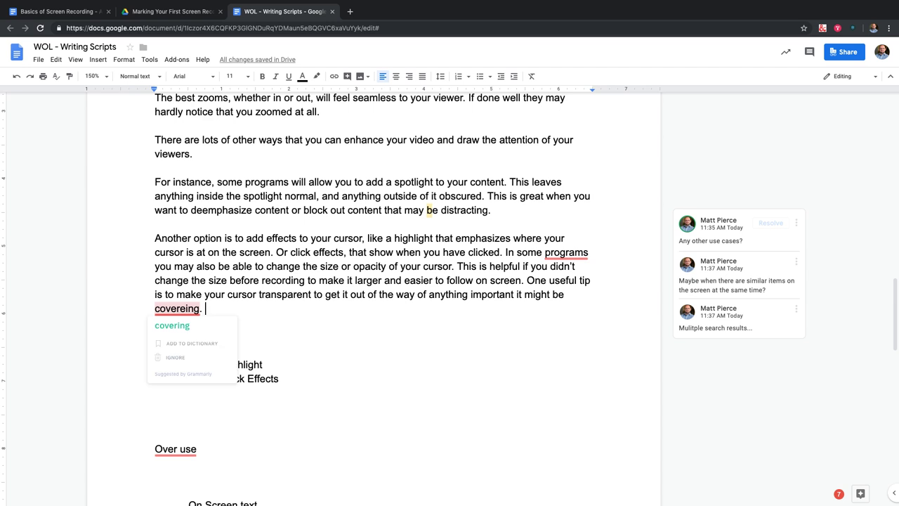
{"action": "left_click", "coordinate": [171, 323]}
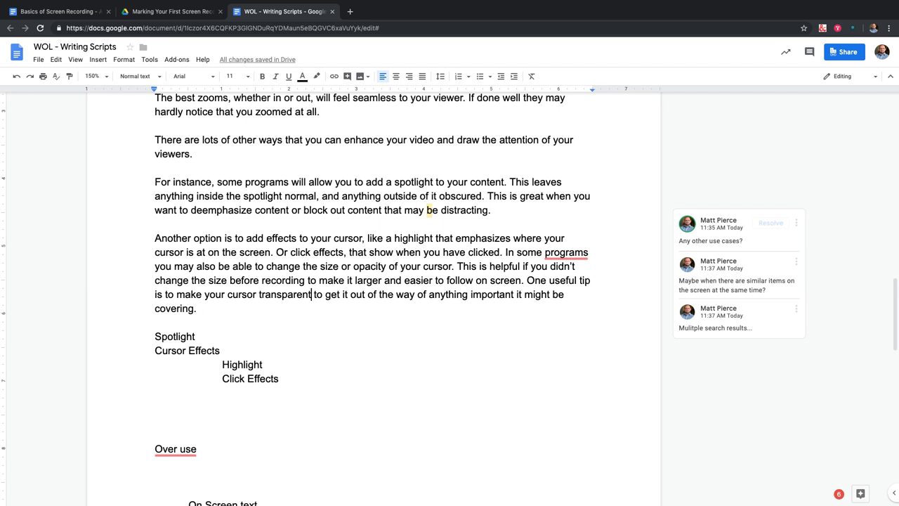
{"action": "type", "text": ", or "}
{"action": "type", "text": "invisib"}
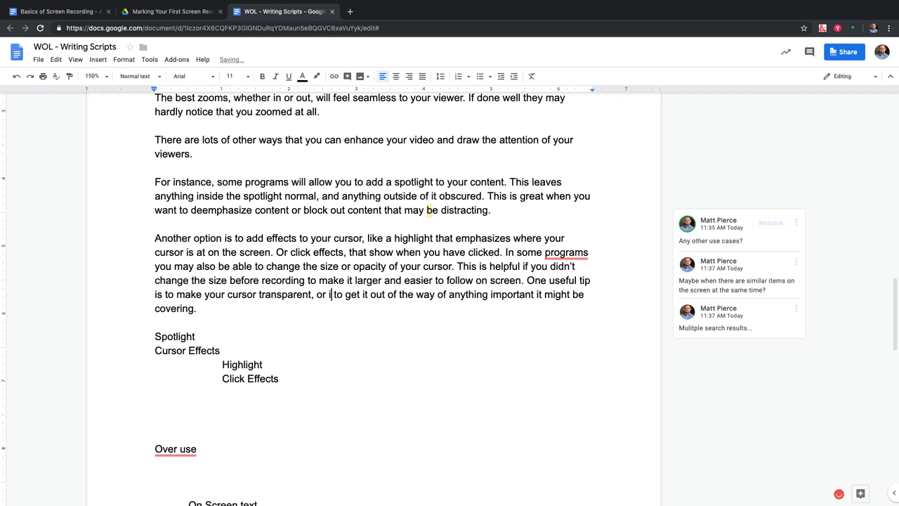
{"action": "type", "text": "le,"}
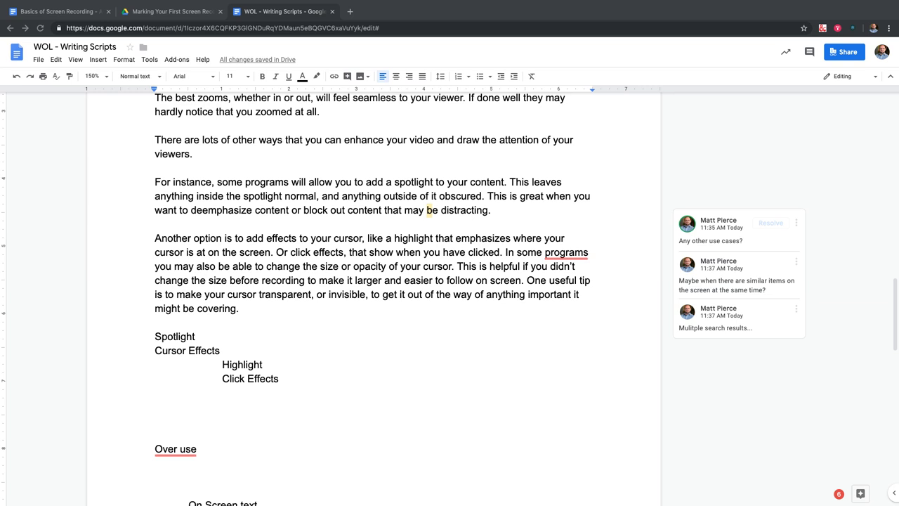
{"action": "scroll", "coordinate": [449, 302], "scroll_direction": "up", "scroll_amount": 5}
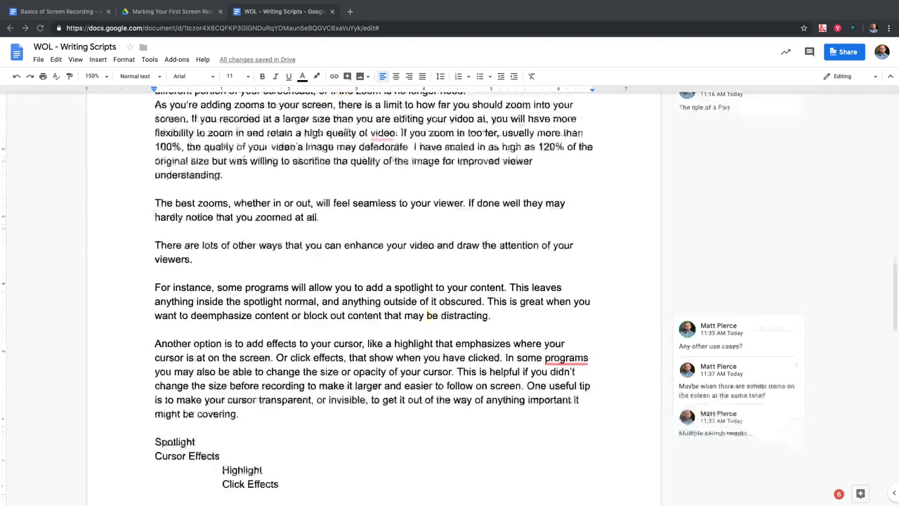
{"action": "scroll", "coordinate": [449, 302], "scroll_direction": "up", "scroll_amount": 2}
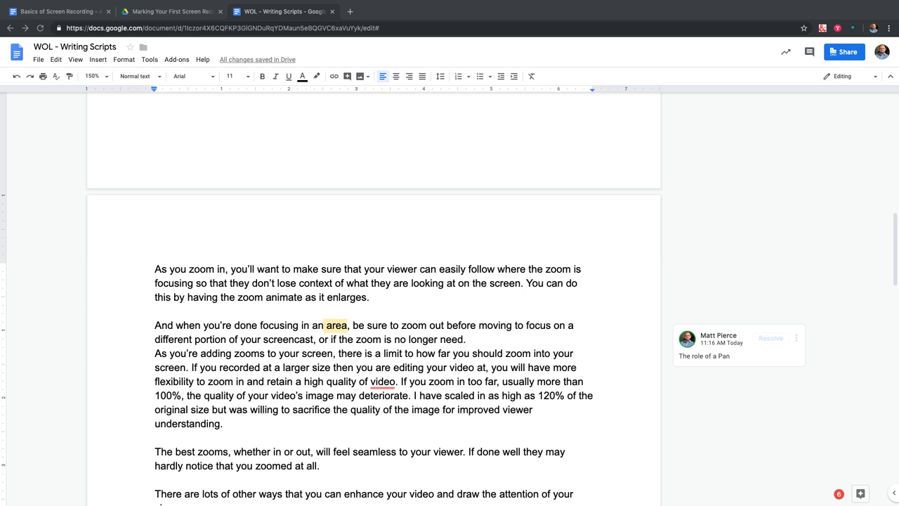
{"action": "scroll", "coordinate": [450, 300], "scroll_direction": "up", "scroll_amount": 6}
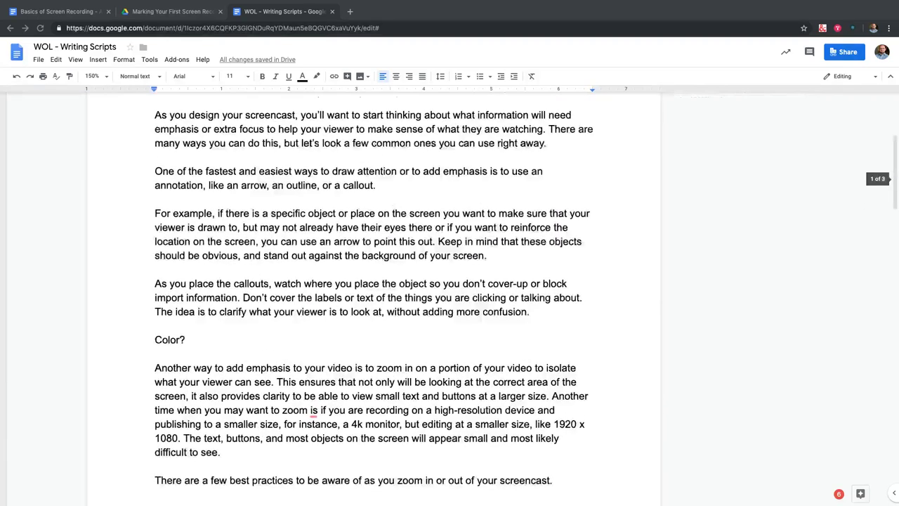
{"action": "scroll", "coordinate": [450, 300], "scroll_direction": "up", "scroll_amount": 3}
{"action": "scroll", "coordinate": [450, 300], "scroll_direction": "down", "scroll_amount": 15}
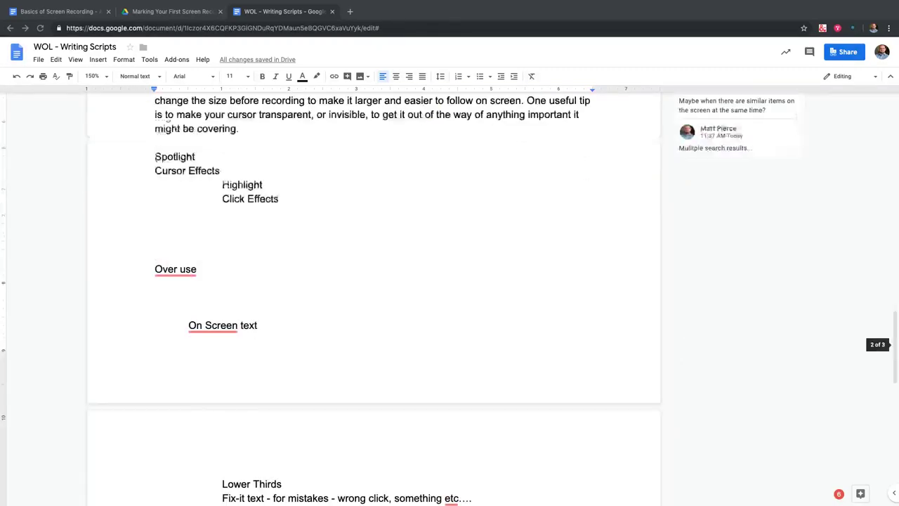
{"action": "scroll", "coordinate": [449, 300], "scroll_direction": "up", "scroll_amount": 3}
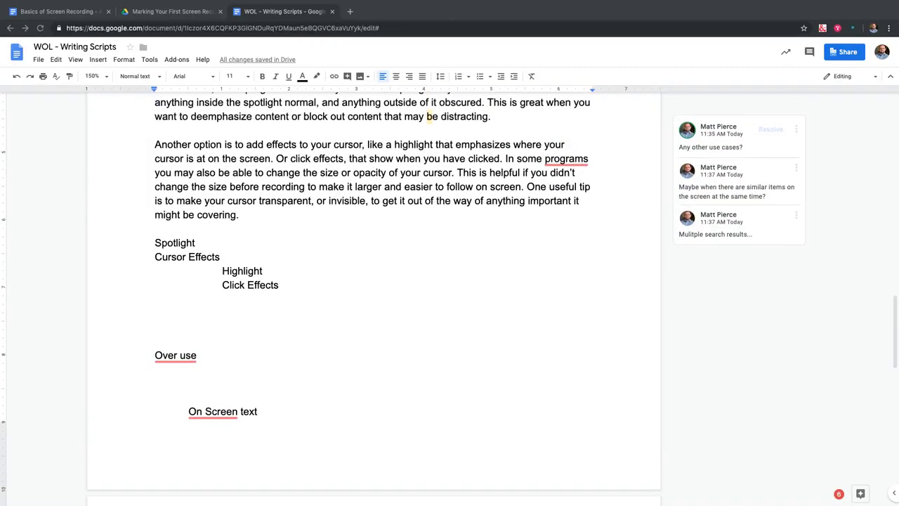
{"action": "scroll", "coordinate": [449, 300], "scroll_direction": "down", "scroll_amount": 1}
{"action": "scroll", "coordinate": [449, 300], "scroll_direction": "up", "scroll_amount": 2}
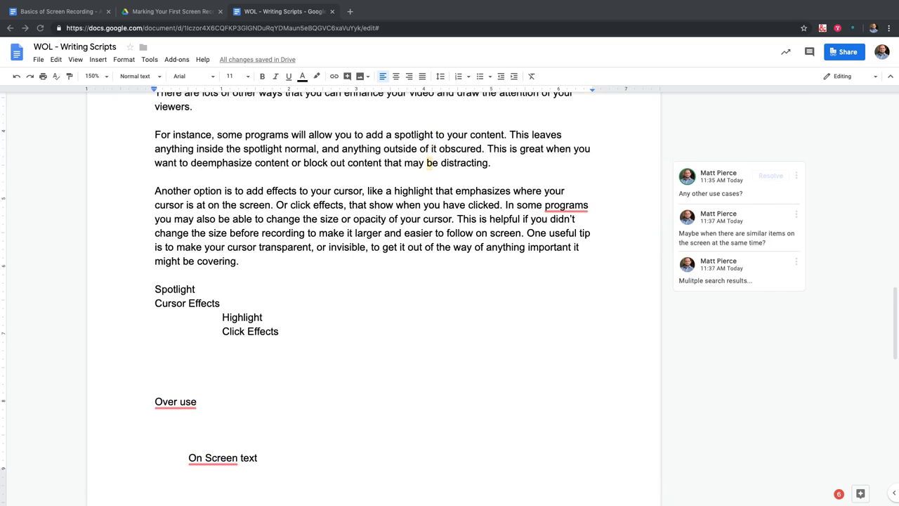
{"action": "scroll", "coordinate": [449, 299], "scroll_direction": "up", "scroll_amount": 2}
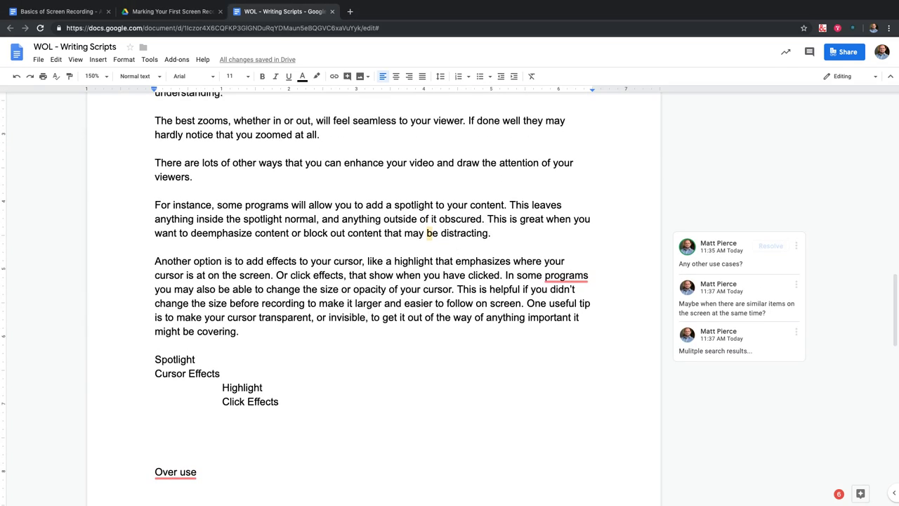
Delete the Spotlight through Click Effects outline notes and join 'Over use' into 'Overuse'.
{"action": "left_click_drag", "start_coordinate": [278, 401], "coordinate": [155, 359]}
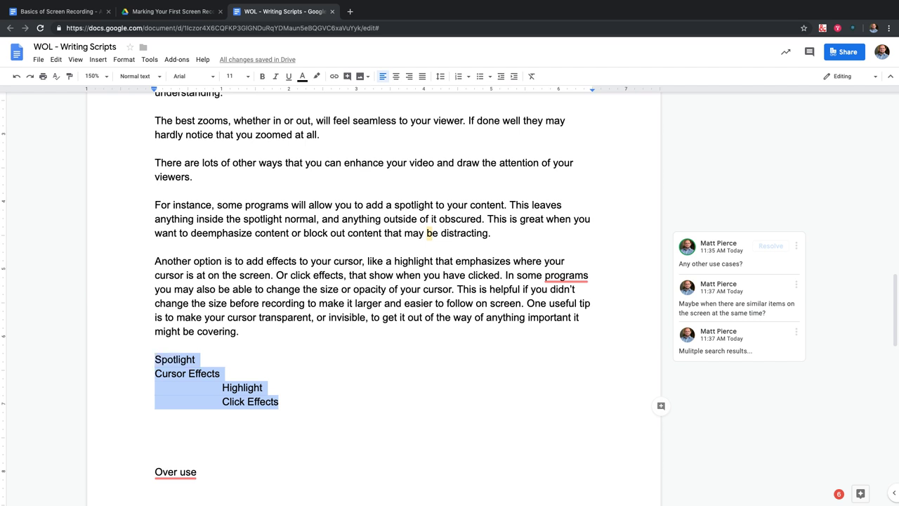
{"action": "key", "text": "BackSpace"}
{"action": "left_click", "coordinate": [180, 429]}
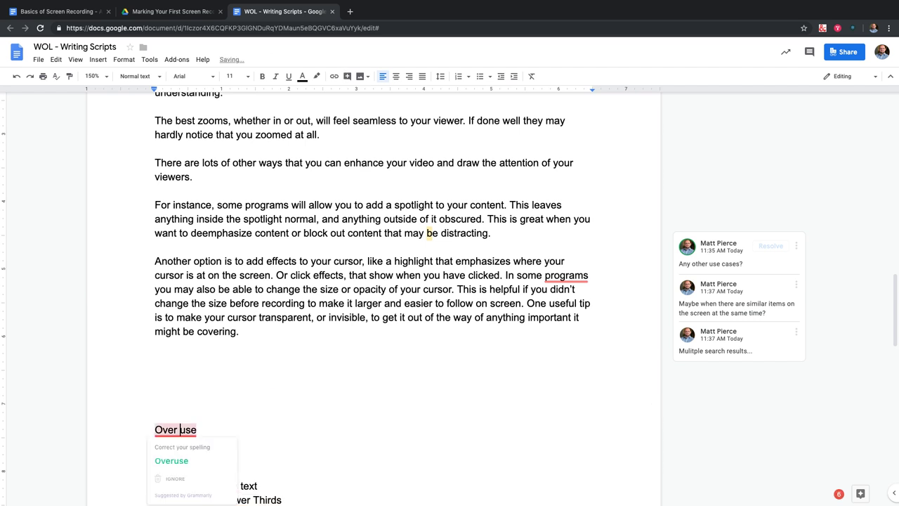
{"action": "key", "text": "BackSpace"}
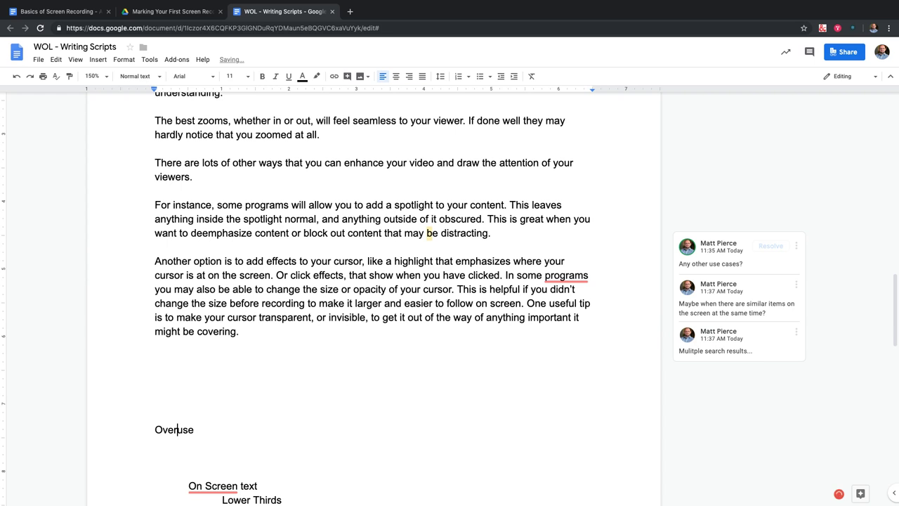
Remove the surplus blank lines above Overuse.
{"action": "key", "text": "Up"}
{"action": "key", "text": "Up"}
{"action": "key", "text": "Up"}
{"action": "key", "text": "Up"}
{"action": "key", "text": "Up"}
{"action": "key", "text": "Delete"}
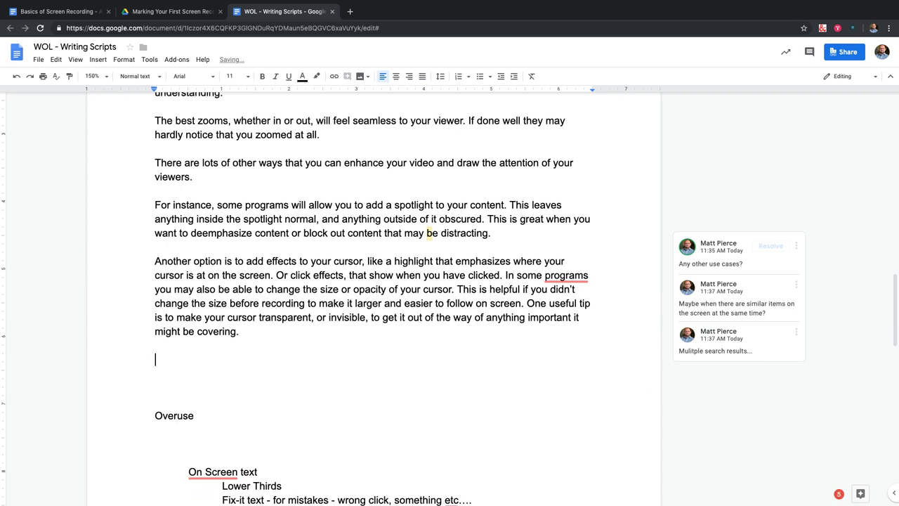
{"action": "key", "text": "Delete"}
{"action": "key", "text": "Delete"}
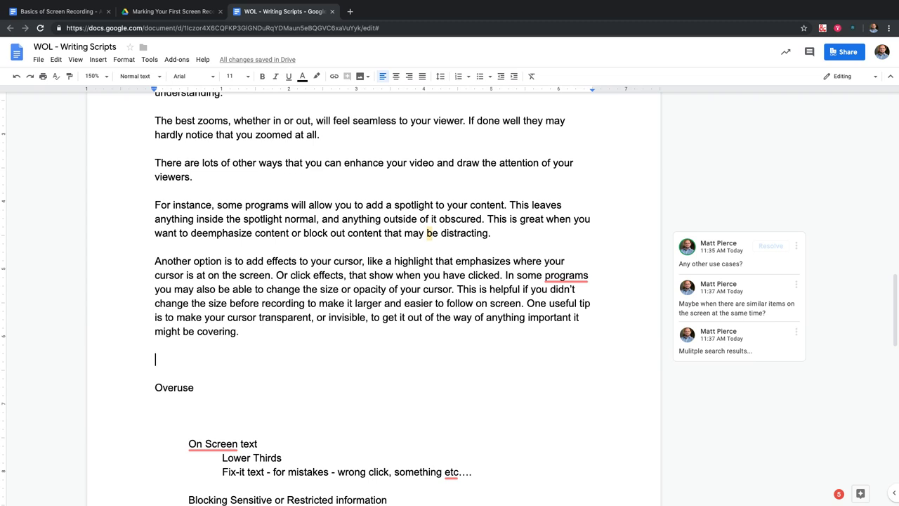
Delete the remaining blank line above Overuse and select the Overuse line for styling.
{"action": "scroll", "coordinate": [373, 295], "scroll_direction": "up", "scroll_amount": 10}
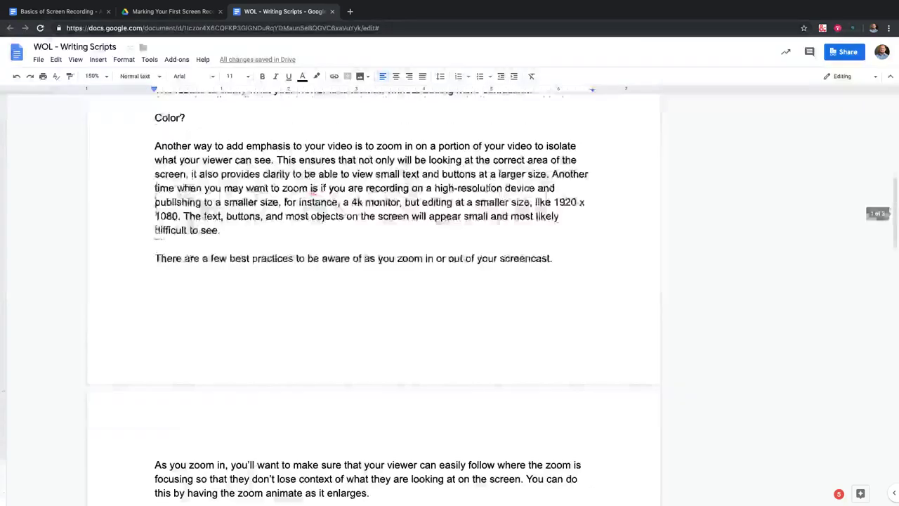
{"action": "scroll", "coordinate": [372, 295], "scroll_direction": "up", "scroll_amount": 7}
{"action": "scroll", "coordinate": [373, 295], "scroll_direction": "down", "scroll_amount": 20}
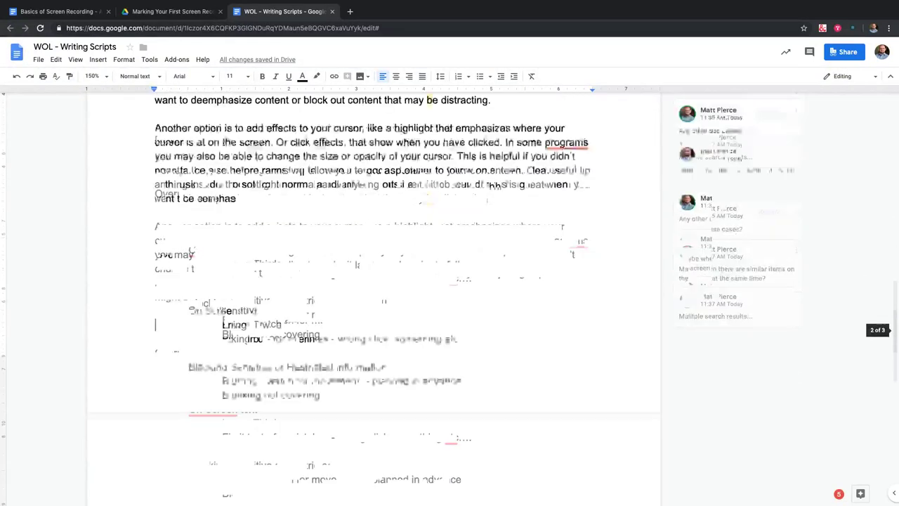
{"action": "scroll", "coordinate": [373, 295], "scroll_direction": "down", "scroll_amount": 2}
{"action": "scroll", "coordinate": [372, 295], "scroll_direction": "up", "scroll_amount": 2}
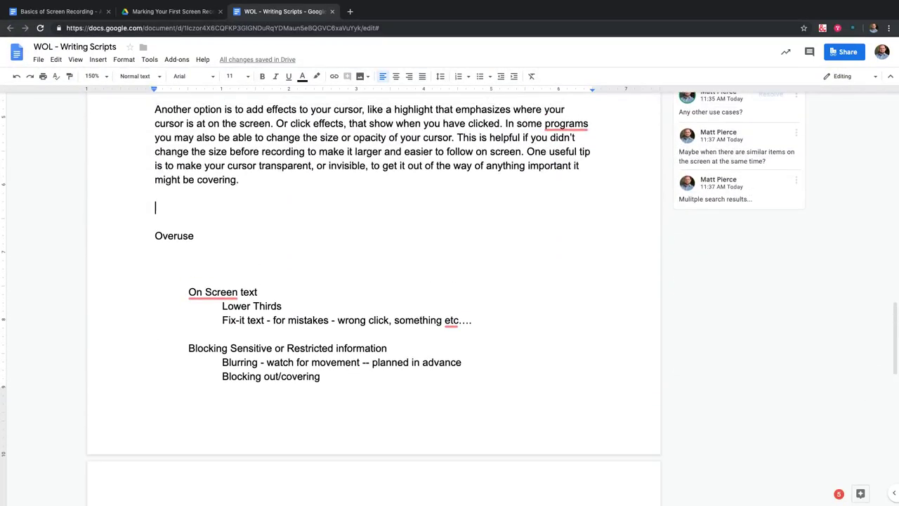
{"action": "key", "text": "Tab"}
{"action": "key", "text": "BackSpace"}
{"action": "key", "text": "Delete"}
{"action": "key", "text": "Down"}
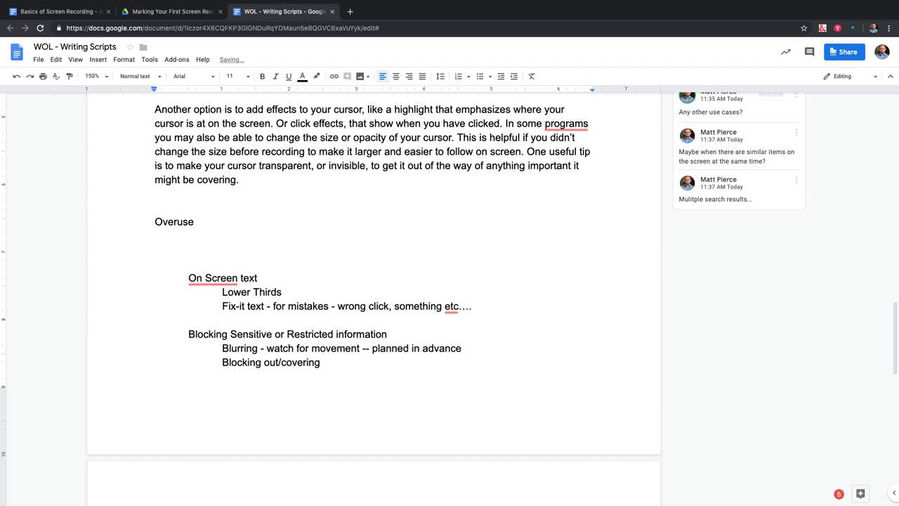
{"action": "key", "text": "shift+Up"}
{"action": "left_click", "coordinate": [139, 76]}
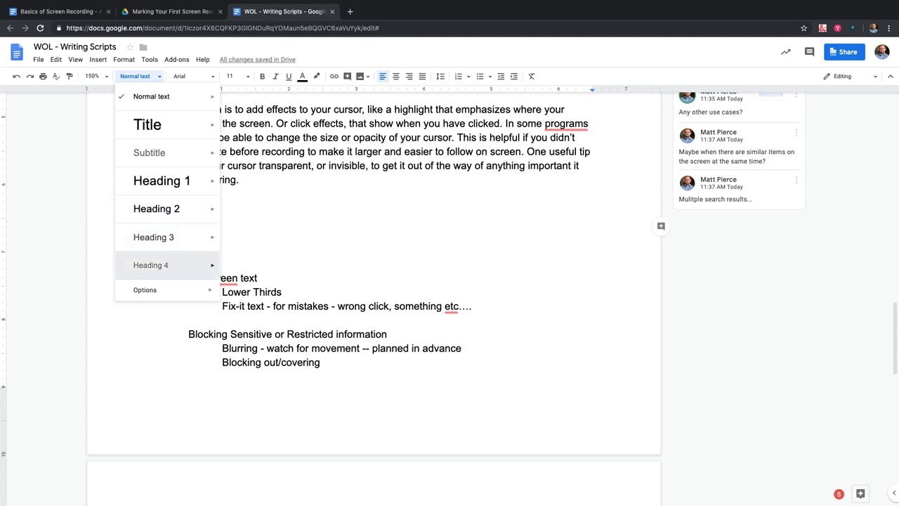
Make Overuse a Heading 4 and begin its paragraph with 'As you are applying any'.
{"action": "left_click", "coordinate": [163, 265]}
{"action": "key", "text": "Down"}
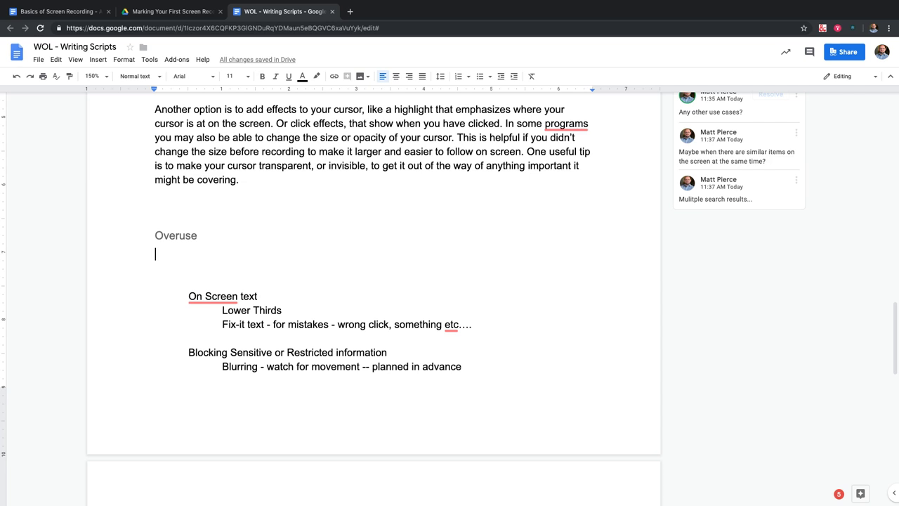
{"action": "type", "text": "As you s"}
{"action": "key", "text": "BackSpace"}
{"action": "type", "text": "a"}
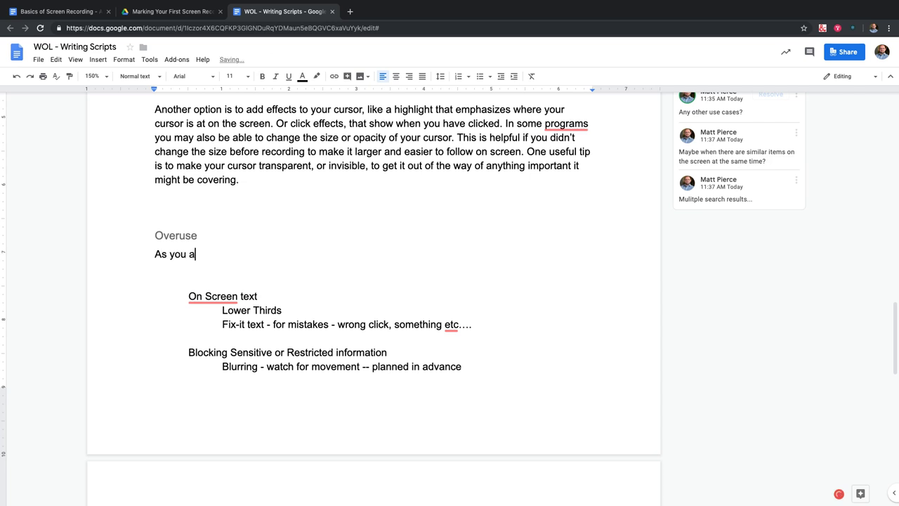
{"action": "type", "text": "re appling any"}
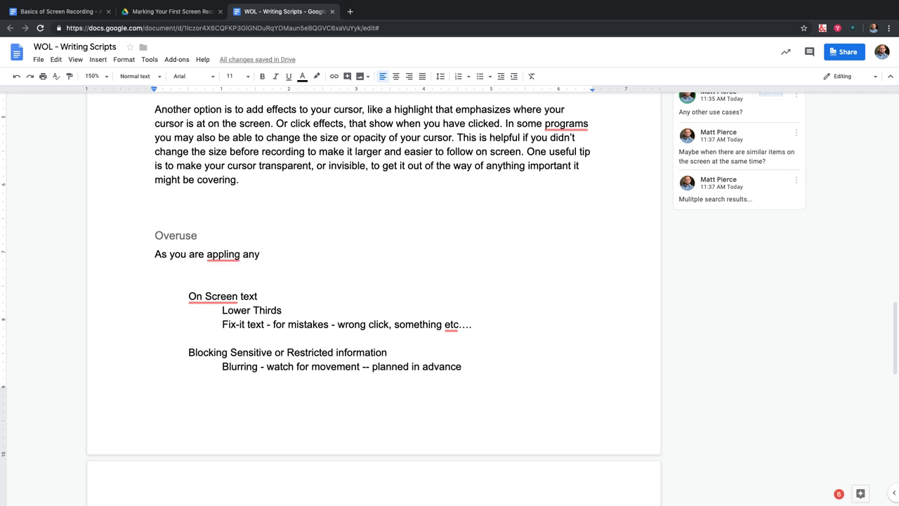
{"action": "double_click", "coordinate": [223, 255]}
{"action": "type", "text": "applying"}
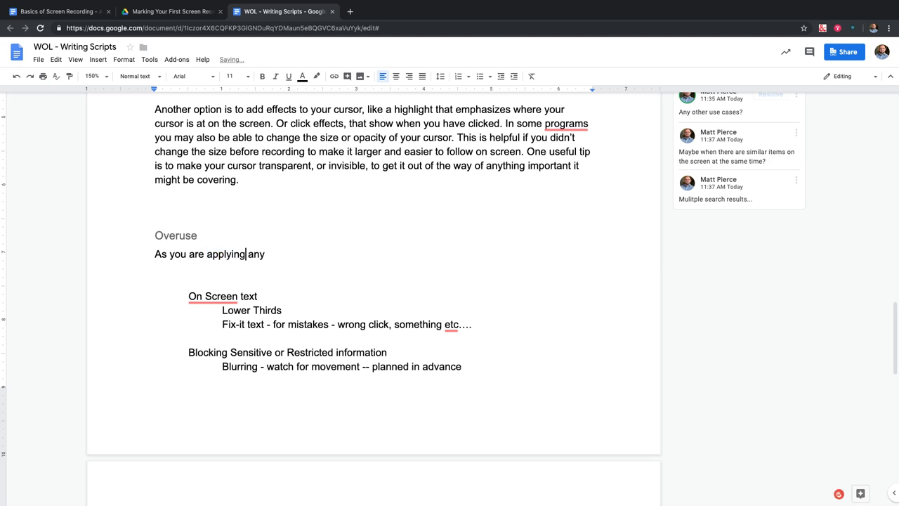
{"action": "key", "text": "End"}
{"action": "key", "text": "shift+Right"}
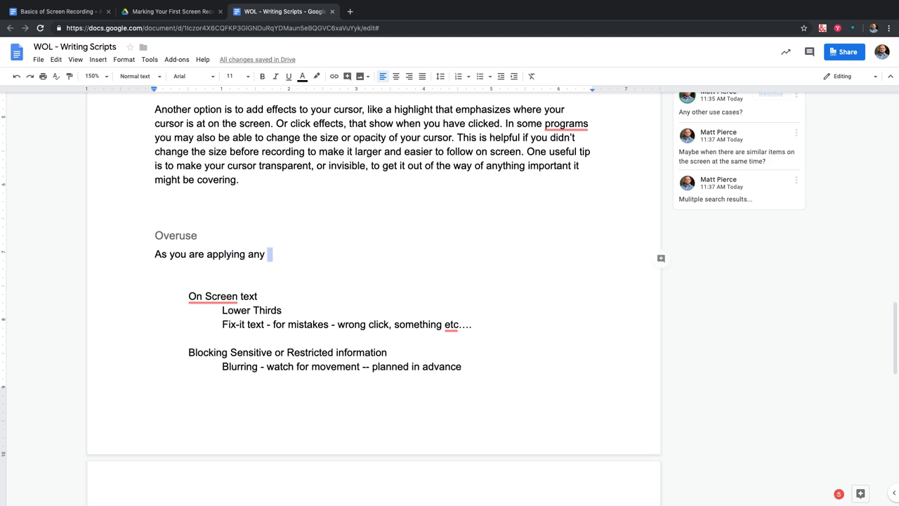
Continue: 'of these effects to your video, you should apply them sparingly. It's easy to overuse effects'.
{"action": "type", "text": "of these "}
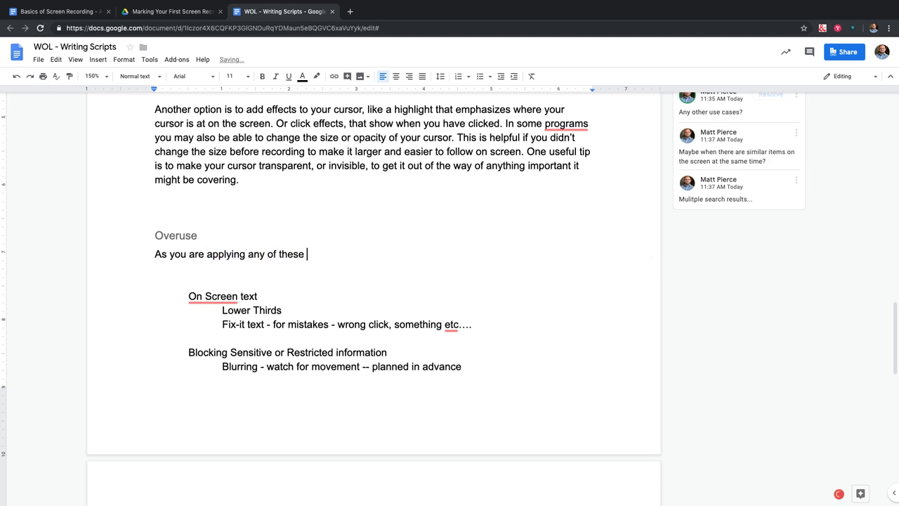
{"action": "type", "text": "effects to your "}
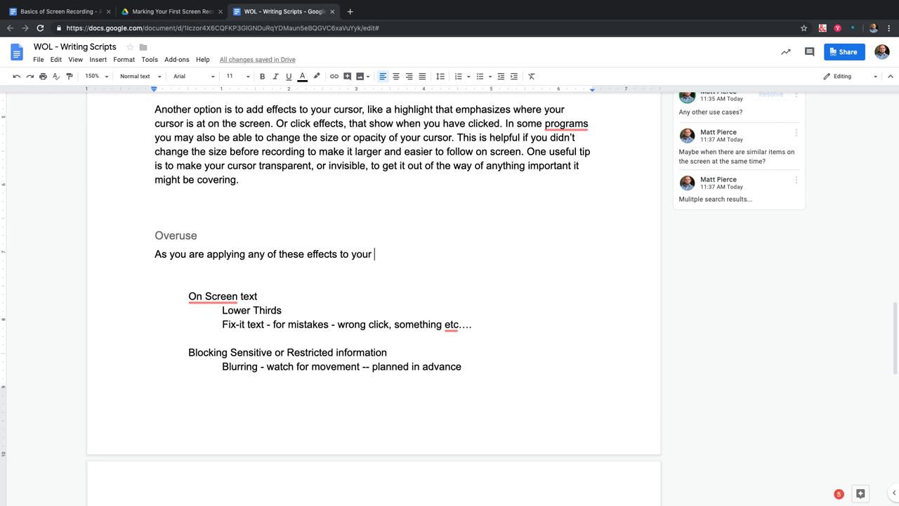
{"action": "type", "text": "video"}
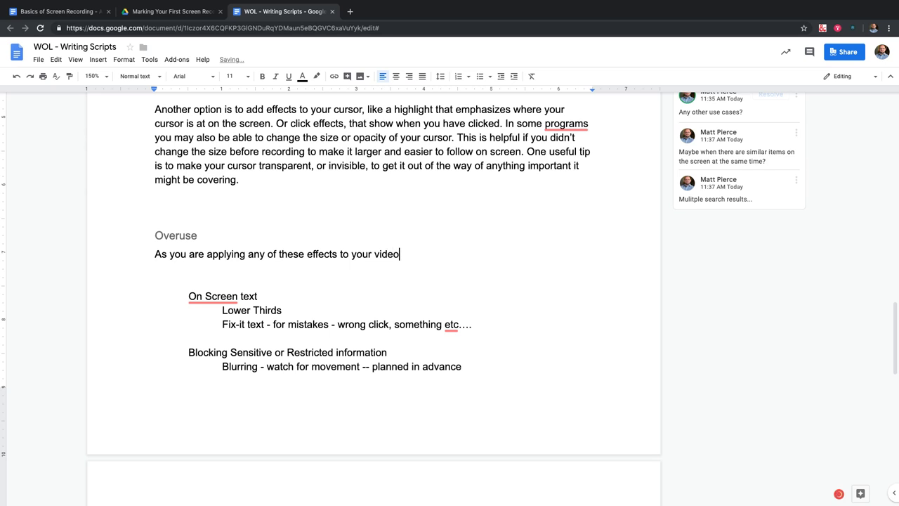
{"action": "type", "text": ", you should apply them spar"}
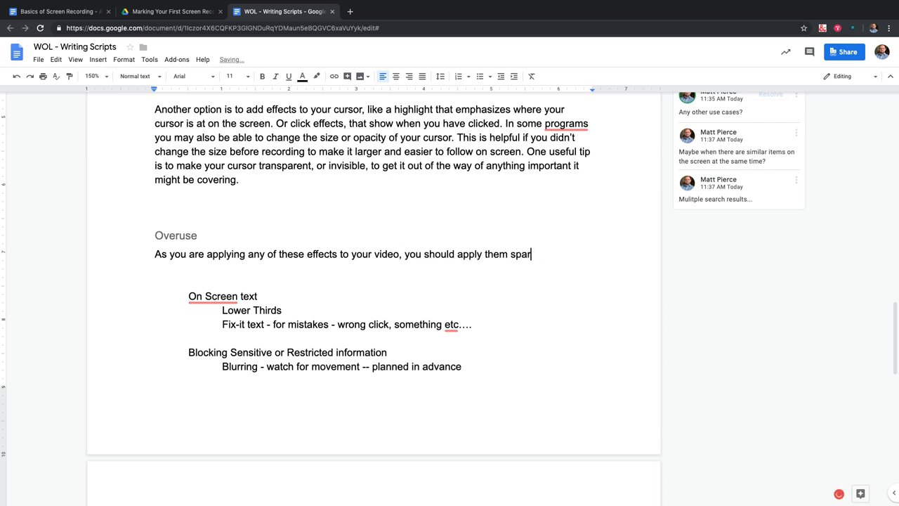
{"action": "type", "text": "ingly. It's eas"}
{"action": "type", "text": "y to overu"}
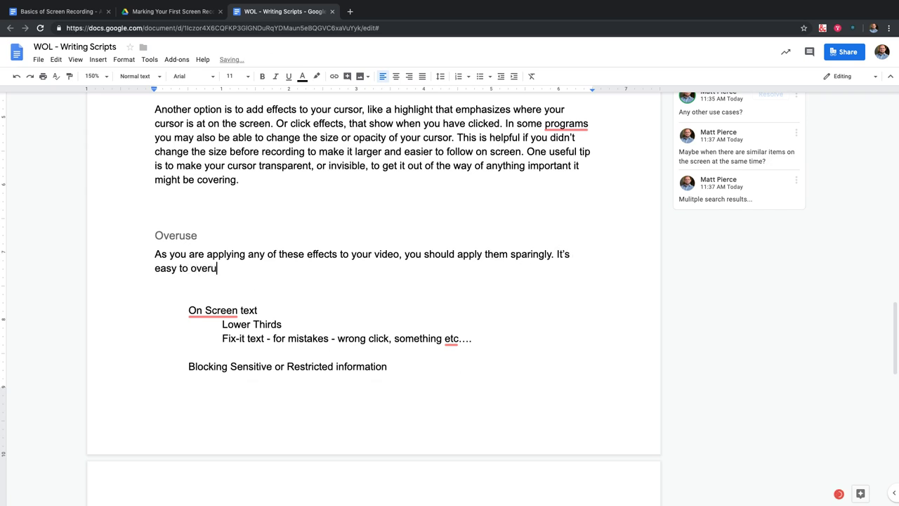
{"action": "type", "text": "se a"}
{"action": "key", "text": "BackSpace"}
{"action": "type", "text": "each and "}
{"action": "type", "text": "over"}
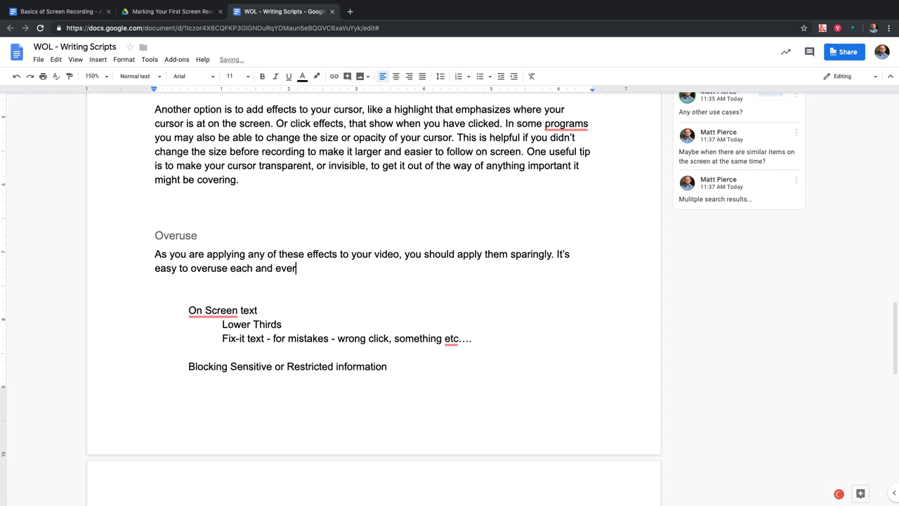
{"action": "type", "text": "u"}
{"action": "key", "text": "BackSpace"}
{"action": "key", "text": "BackSpace"}
{"action": "key", "text": "BackSpace"}
{"action": "key", "text": "BackSpace"}
{"action": "key", "text": "BackSpace"}
{"action": "key", "text": "BackSpace"}
{"action": "key", "text": "BackSpace"}
{"action": "key", "text": "BackSpace"}
{"action": "key", "text": "BackSpace"}
{"action": "key", "text": "BackSpace"}
{"action": "key", "text": "BackSpace"}
{"action": "key", "text": "BackSpace"}
{"action": "key", "text": "BackSpace"}
{"action": "key", "text": "BackSpace"}
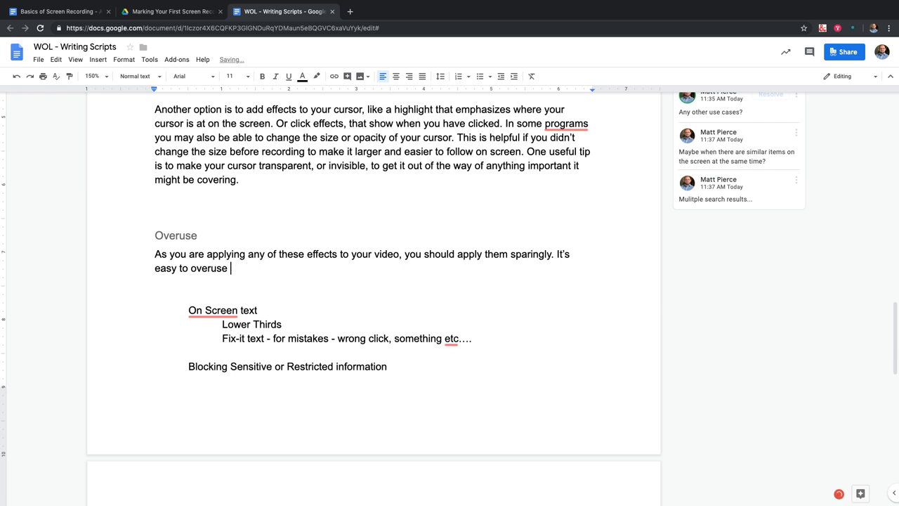
{"action": "type", "text": "effect"}
{"action": "type", "text": "s, and"}
{"action": "key", "text": "BackSpace"}
{"action": "key", "text": "BackSpace"}
{"action": "key", "text": "BackSpace"}
{"action": "key", "text": "BackSpace"}
{"action": "key", "text": "BackSpace"}
{"action": "key", "text": "BackSpace"}
Add that overused effects stop enhancing the video and distract from your goal, then mention your audience.
{"action": "type", "text": "to point where they"}
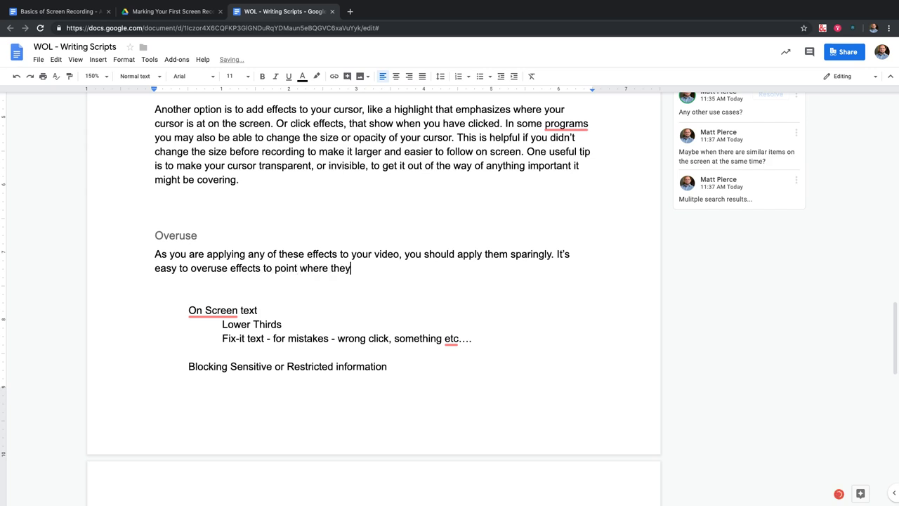
{"action": "type", "text": " are no longer en"}
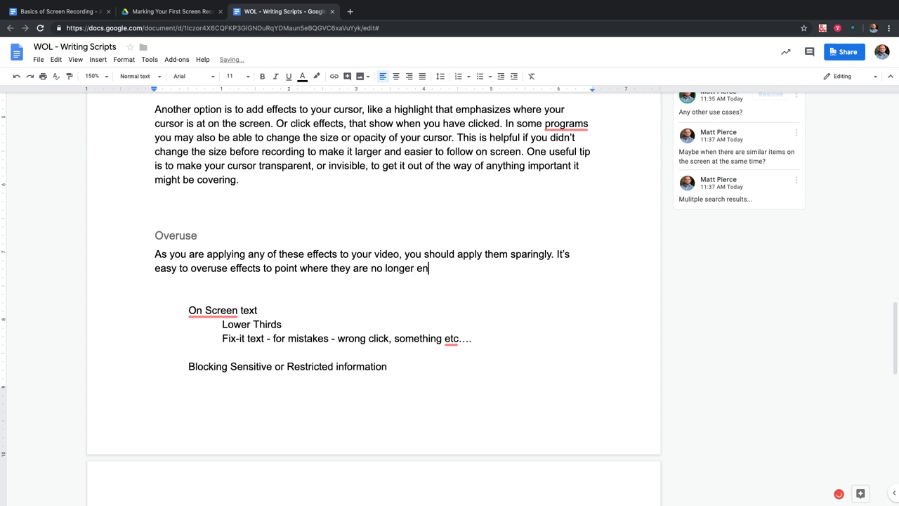
{"action": "type", "text": "hancing your video, buyt"}
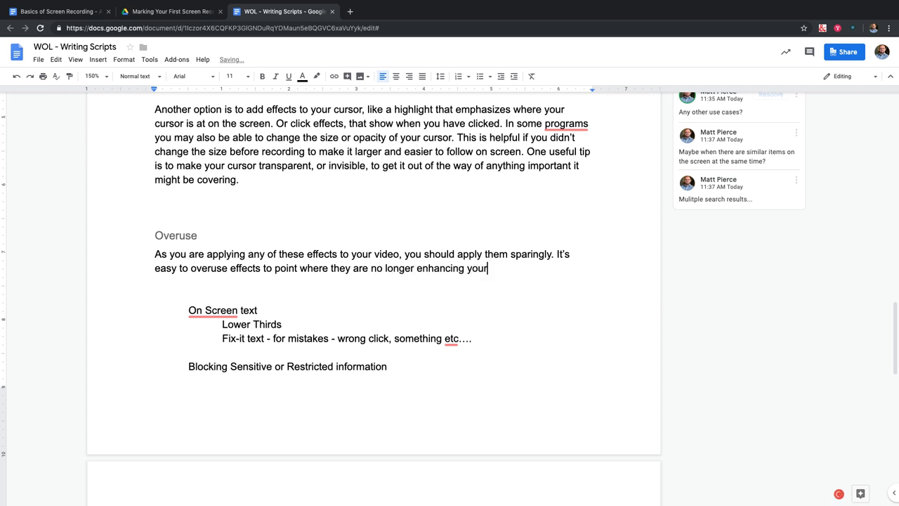
{"action": "key", "text": "BackSpace"}
{"action": "key", "text": "BackSpace"}
{"action": "key", "text": "BackSpace"}
{"action": "type", "text": "t "}
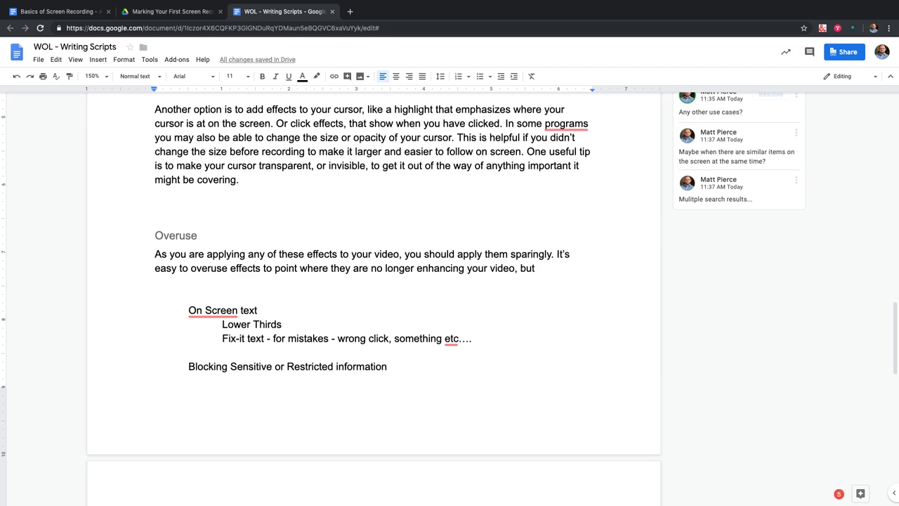
{"action": "type", "text": "causing dei"}
{"action": "key", "text": "BackSpace"}
{"action": "key", "text": "BackSpace"}
{"action": "type", "text": "is"}
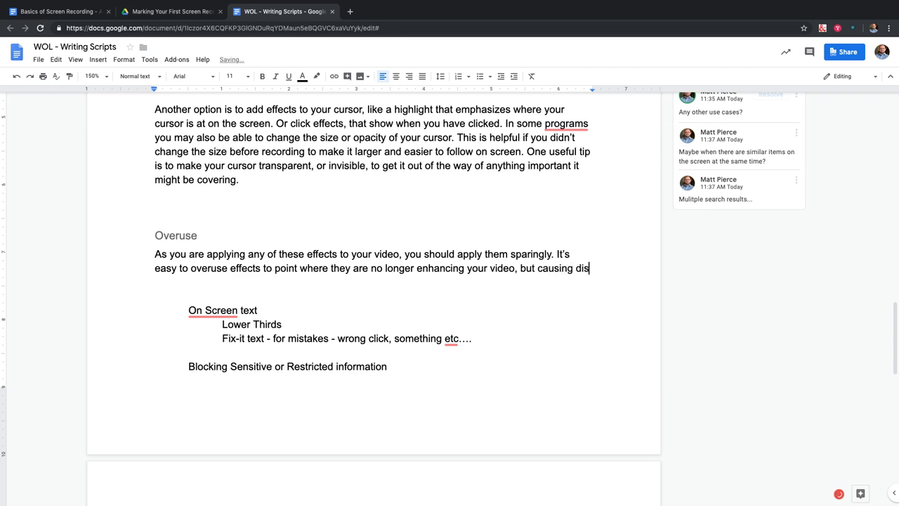
{"action": "type", "text": "tracti"}
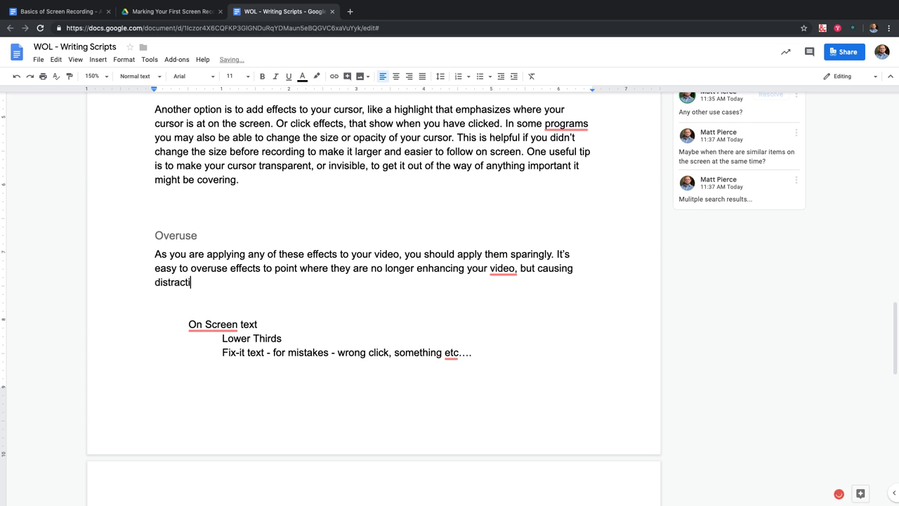
{"action": "type", "text": "ons and taking awy"}
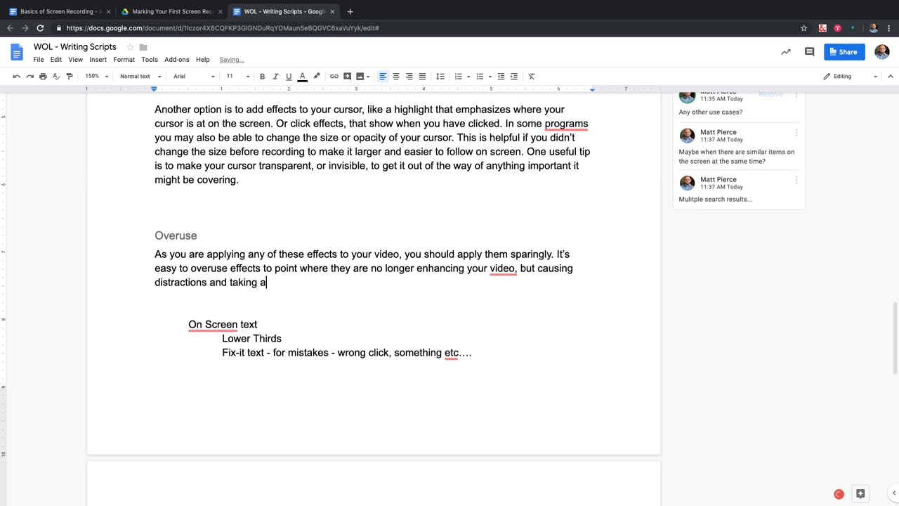
{"action": "type", "text": "y fom"}
{"action": "key", "text": "BackSpace"}
{"action": "key", "text": "BackSpace"}
{"action": "type", "text": "rom you go"}
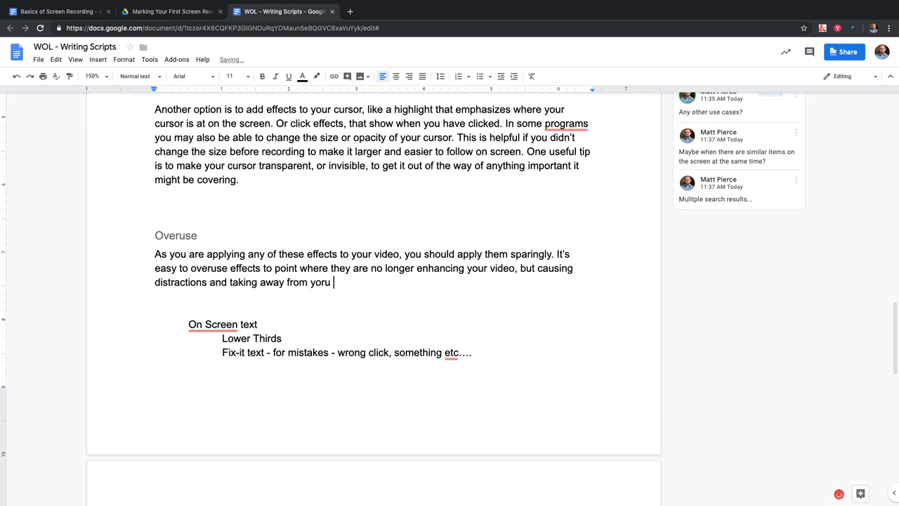
{"action": "key", "text": "BackSpace"}
{"action": "key", "text": "BackSpace"}
{"action": "key", "text": "BackSpace"}
{"action": "key", "text": "BackSpace"}
{"action": "key", "text": "BackSpace"}
{"action": "type", "text": "our goal. This is a good time t"}
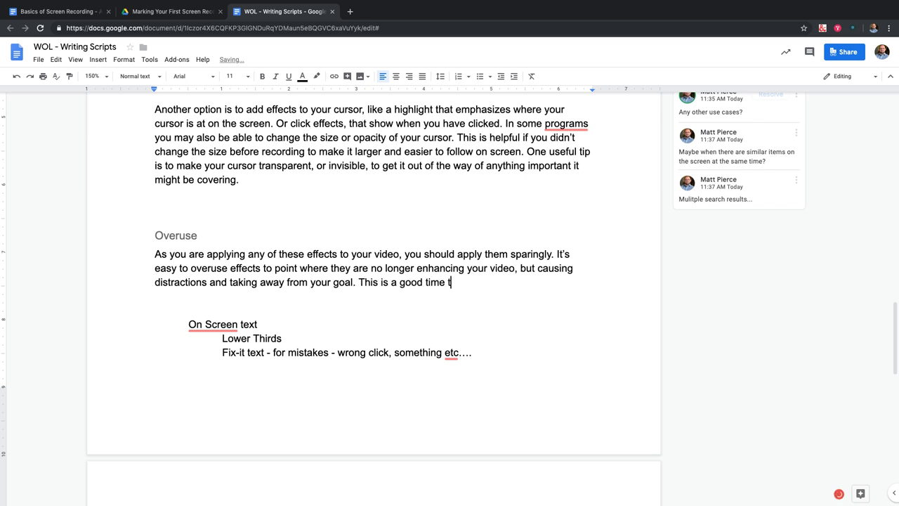
{"action": "type", "text": "o think about your "}
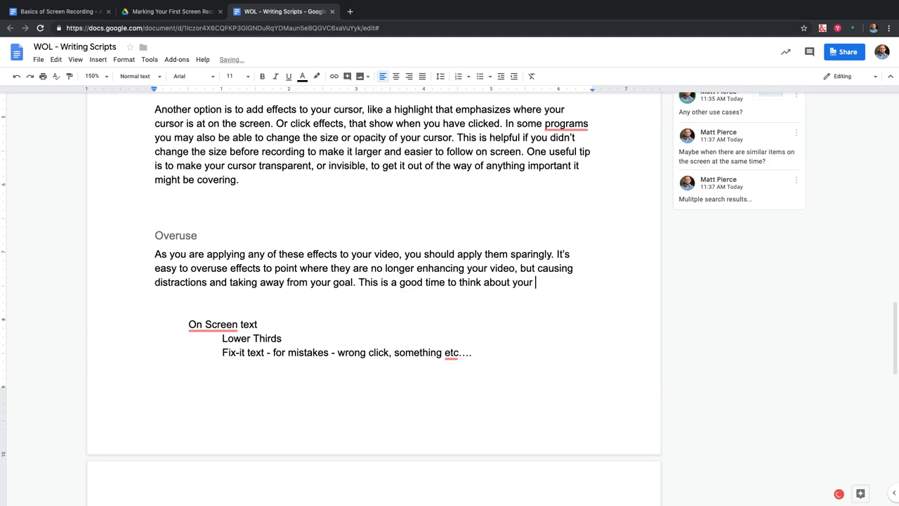
{"action": "type", "text": "audience, their f"}
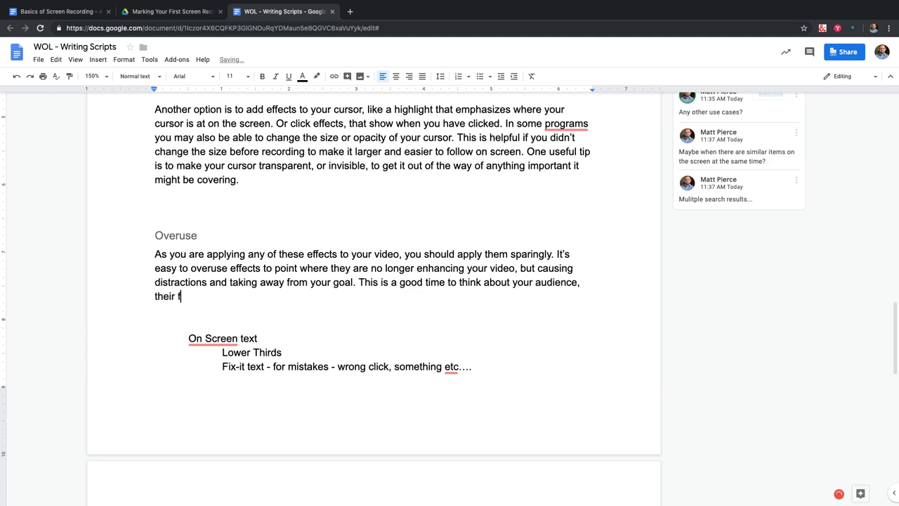
{"action": "type", "text": "amiliarity with your topic,a"}
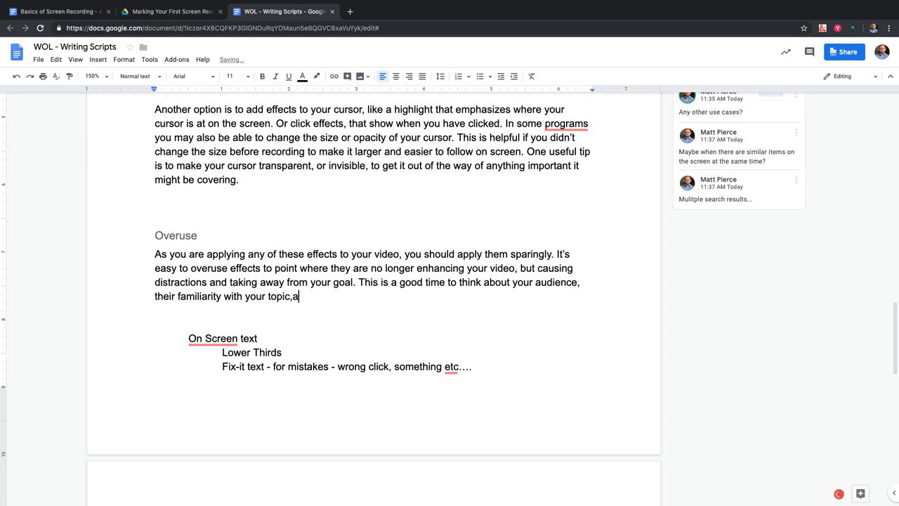
{"action": "type", "text": "nd what they m"}
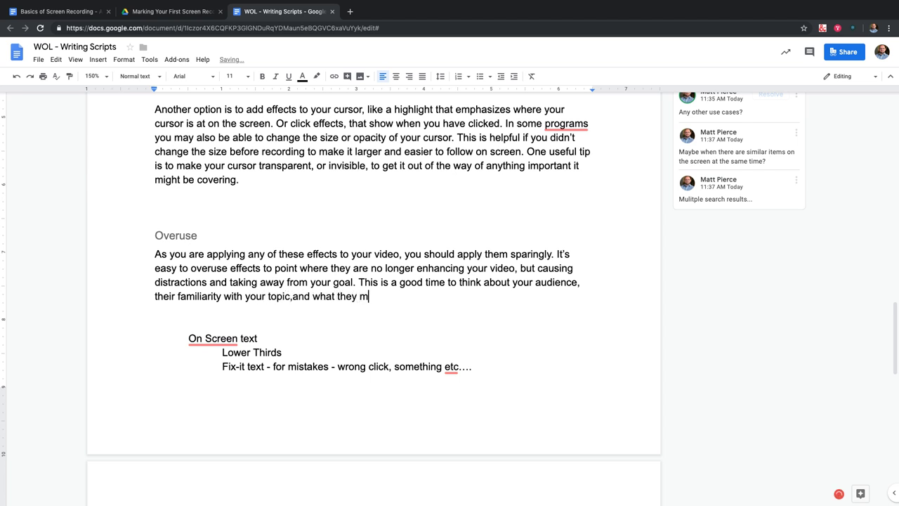
{"action": "type", "text": "ight already know and make d"}
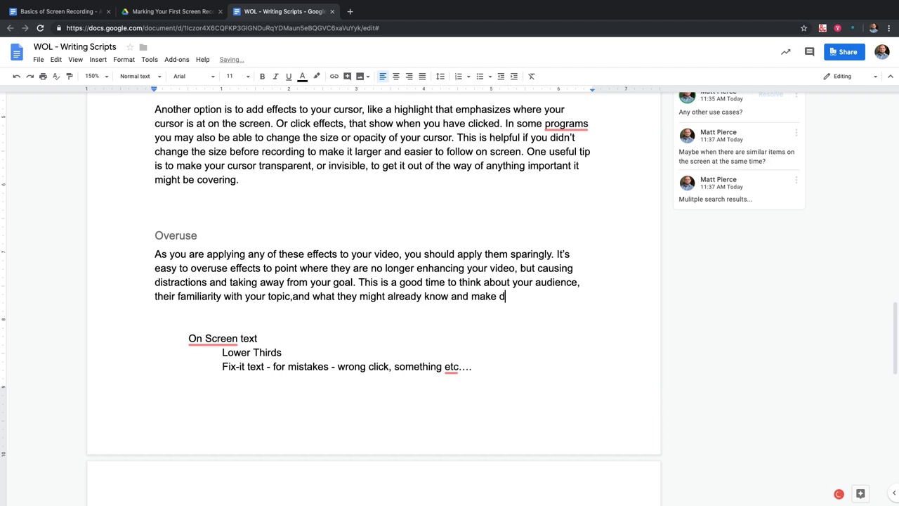
{"action": "type", "text": "ecisions based on what is "}
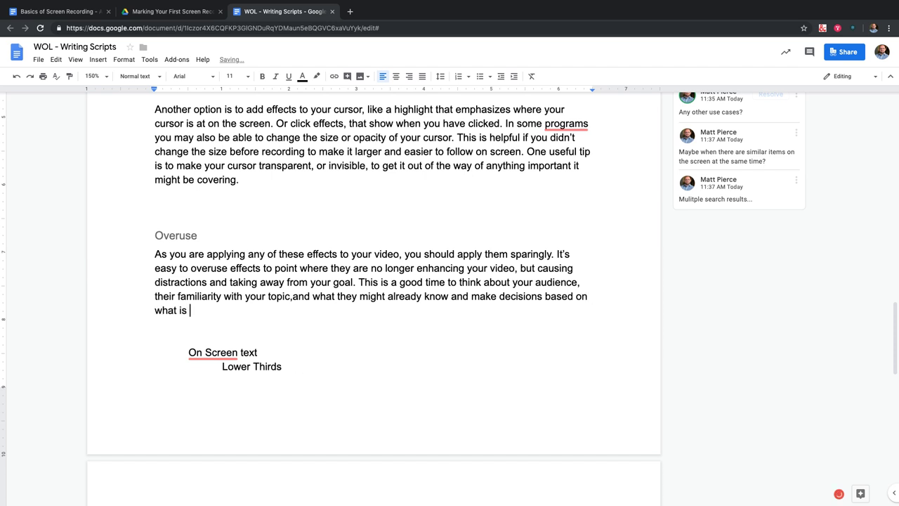
{"action": "type", "text": "going to be best f"}
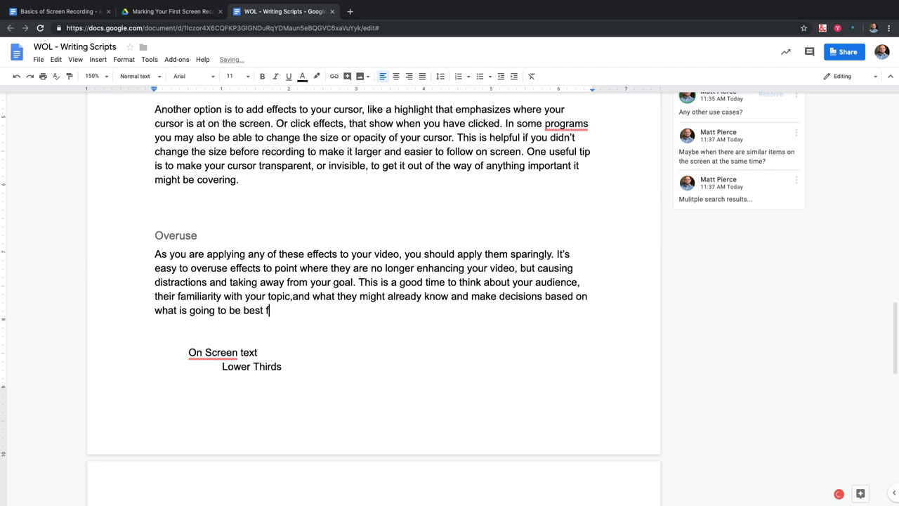
{"action": "type", "text": "or them."}
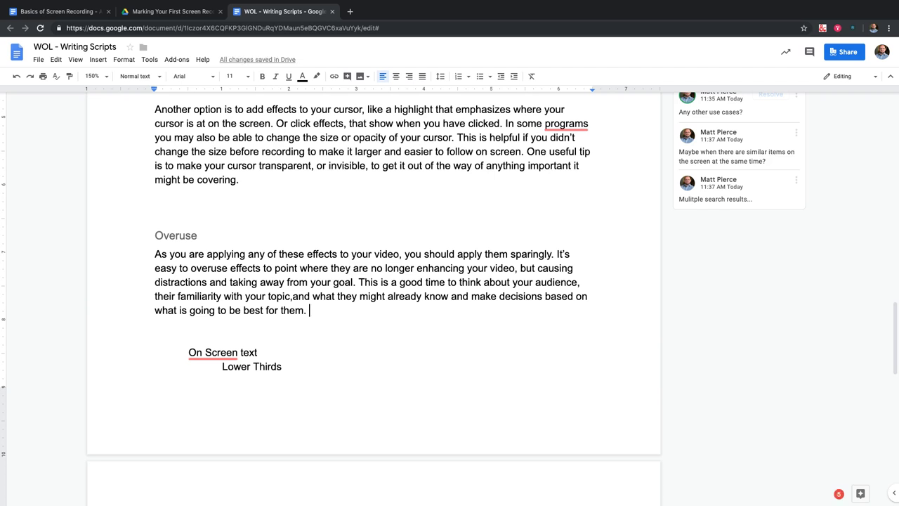
Add an empty line below the Overuse paragraph.
{"action": "scroll", "coordinate": [211, 295], "scroll_direction": "down", "scroll_amount": 1}
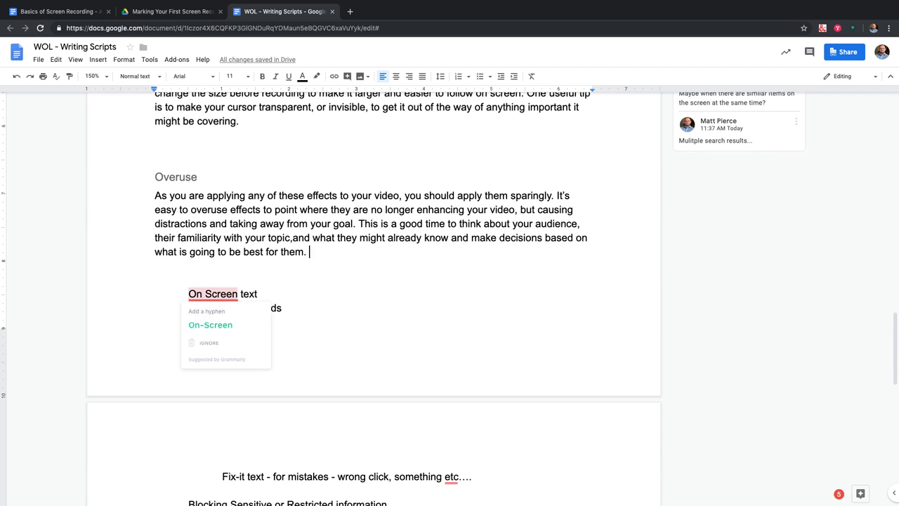
{"action": "key", "text": "Return"}
{"action": "scroll", "coordinate": [372, 281], "scroll_direction": "down", "scroll_amount": 2}
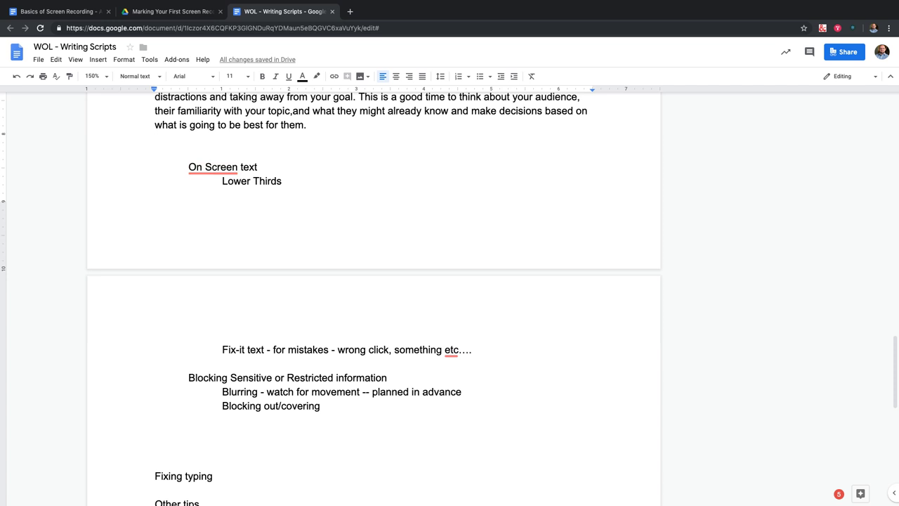
{"action": "scroll", "coordinate": [372, 295], "scroll_direction": "down", "scroll_amount": 3}
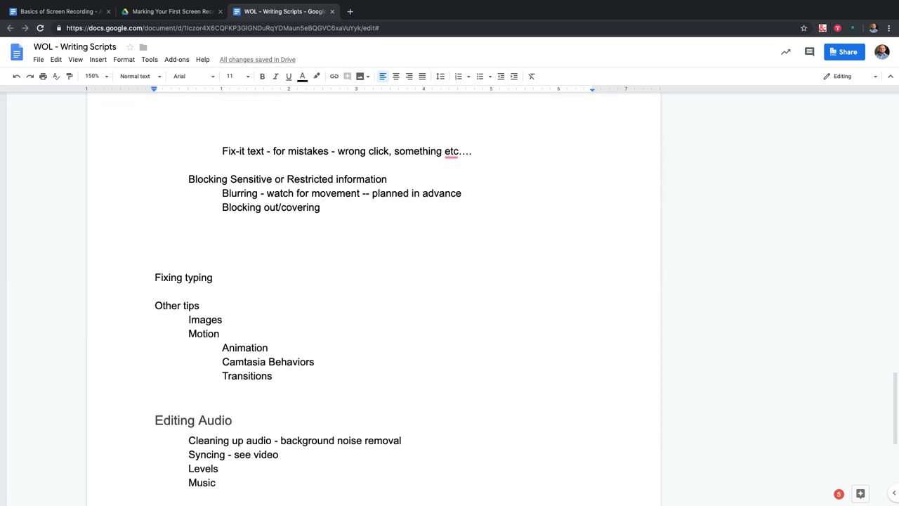
Undo, then redo, the removal of the On Screen text and Lower Thirds lines.
{"action": "scroll", "coordinate": [373, 295], "scroll_direction": "up", "scroll_amount": 1}
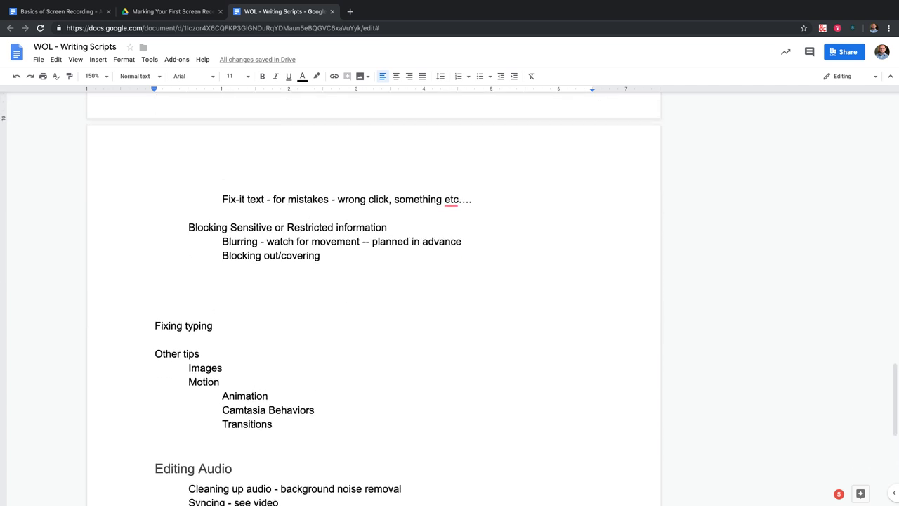
{"action": "scroll", "coordinate": [372, 295], "scroll_direction": "up", "scroll_amount": 6}
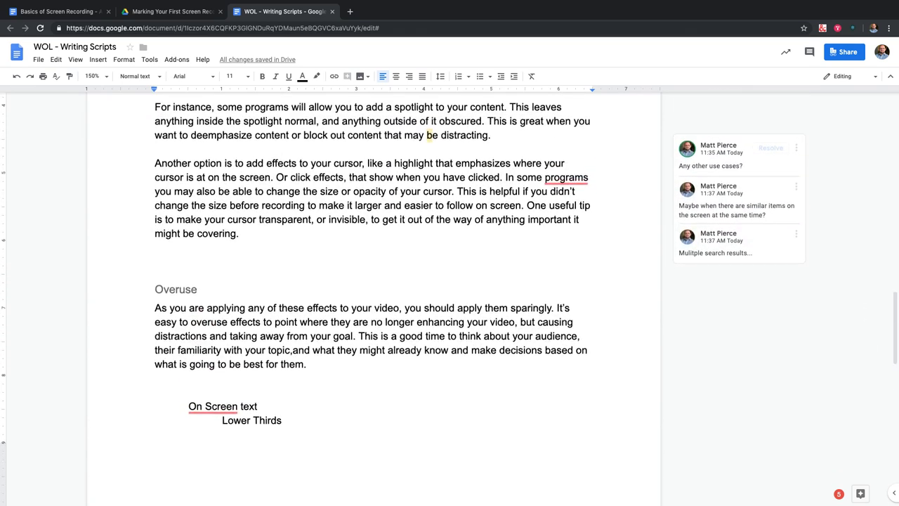
{"action": "key", "text": "ctrl+z"}
{"action": "key", "text": "ctrl+z"}
{"action": "key", "text": "ctrl+z"}
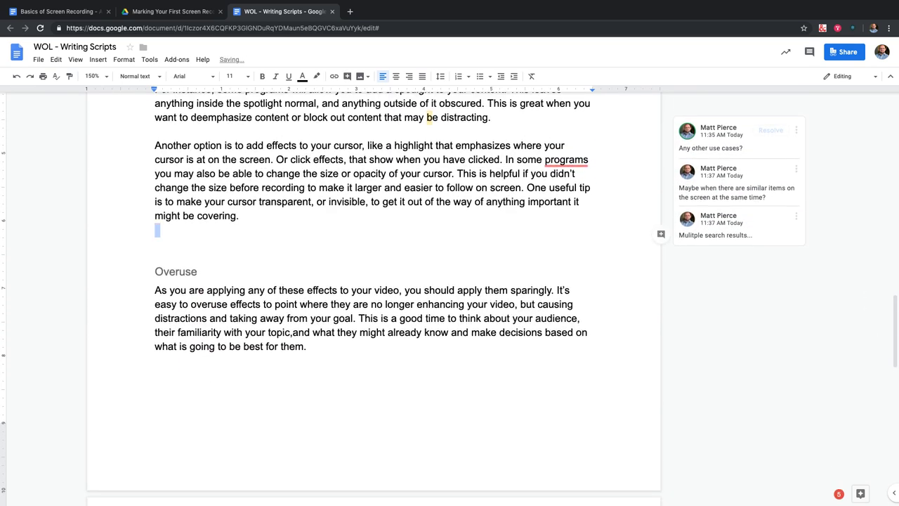
{"action": "key", "text": "ctrl+shift+z"}
{"action": "key", "text": "ctrl+shift+z"}
Select and review the Other tips notes through Transitions, then deselect them.
{"action": "scroll", "coordinate": [373, 295], "scroll_direction": "down", "scroll_amount": 2}
{"action": "scroll", "coordinate": [372, 295], "scroll_direction": "down", "scroll_amount": 1}
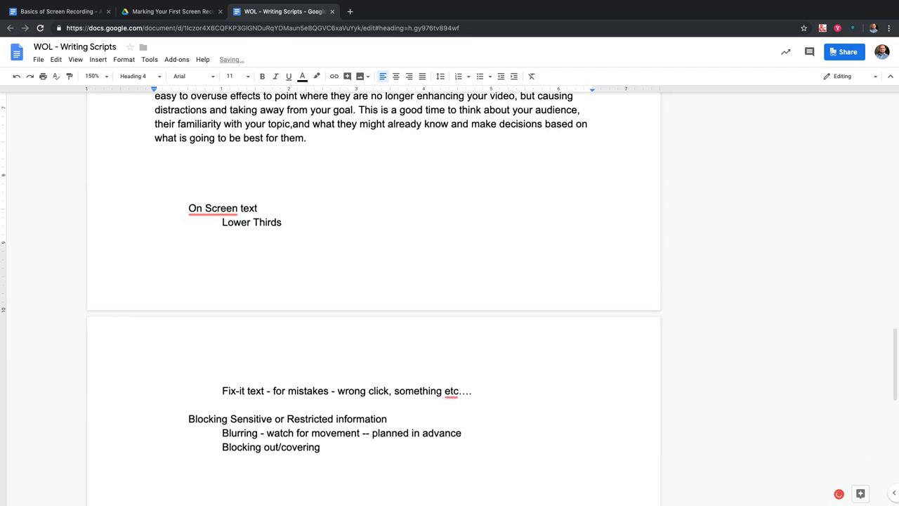
{"action": "left_click_drag", "start_coordinate": [188, 207], "coordinate": [227, 385]}
{"action": "scroll", "coordinate": [372, 295], "scroll_direction": "down", "scroll_amount": 2}
{"action": "left_click_drag", "start_coordinate": [154, 330], "coordinate": [281, 401]}
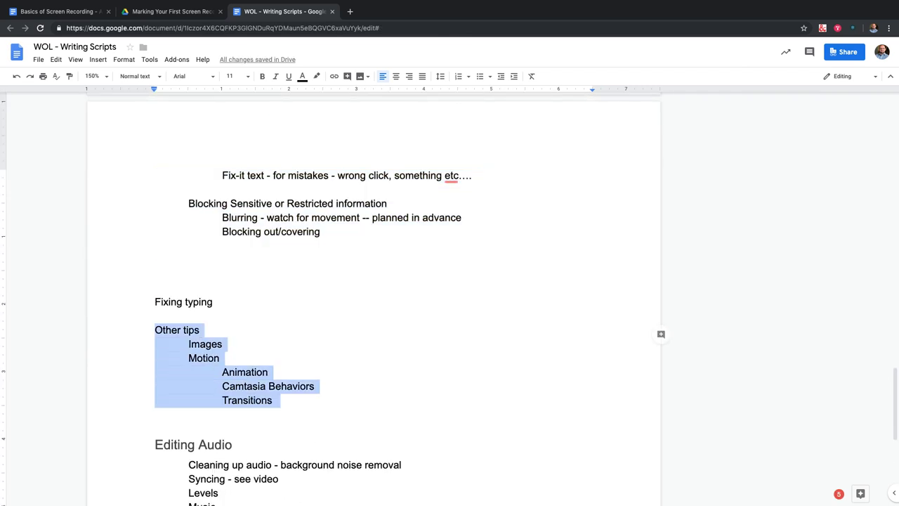
{"action": "left_click", "coordinate": [272, 371]}
{"action": "scroll", "coordinate": [372, 295], "scroll_direction": "up", "scroll_amount": 6}
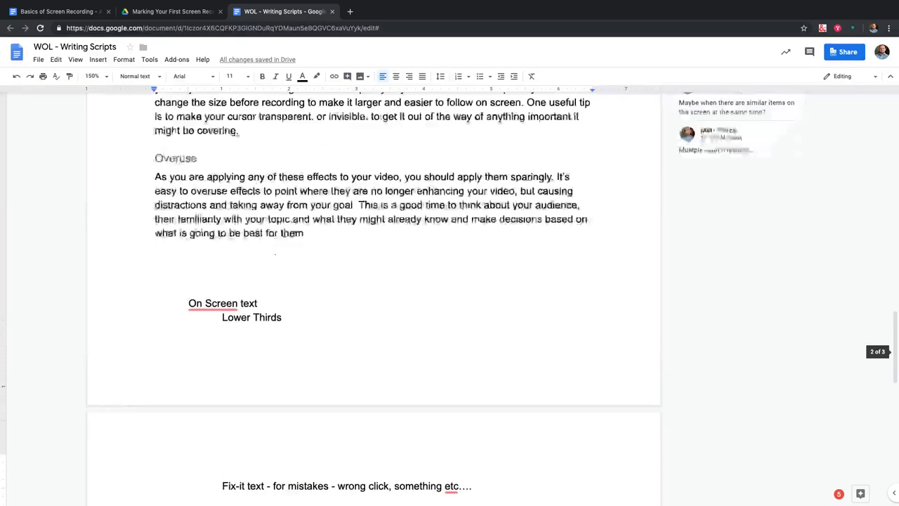
{"action": "scroll", "coordinate": [373, 295], "scroll_direction": "up", "scroll_amount": 6}
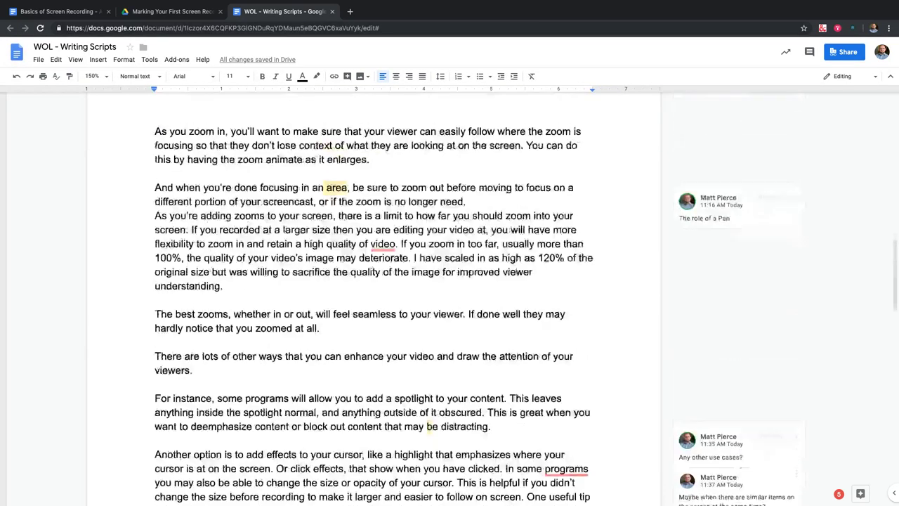
{"action": "scroll", "coordinate": [372, 295], "scroll_direction": "up", "scroll_amount": 1}
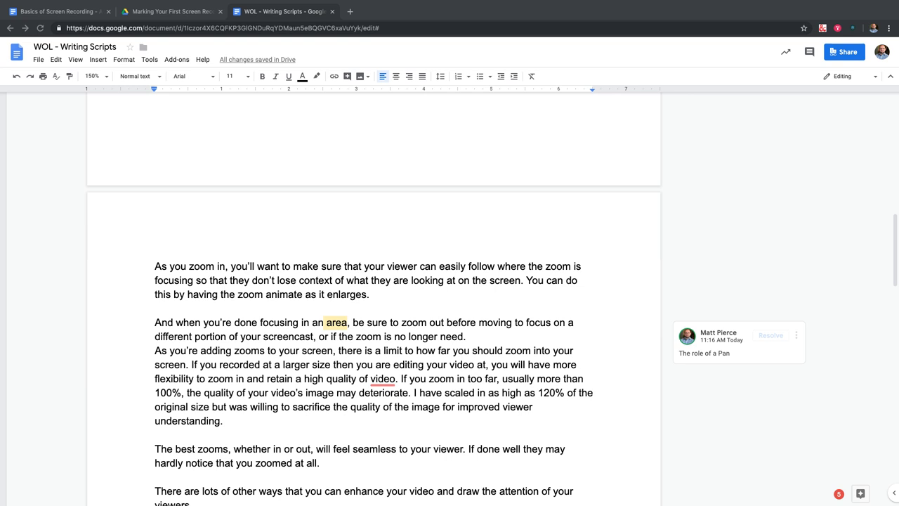
{"action": "scroll", "coordinate": [374, 295], "scroll_direction": "down", "scroll_amount": 1}
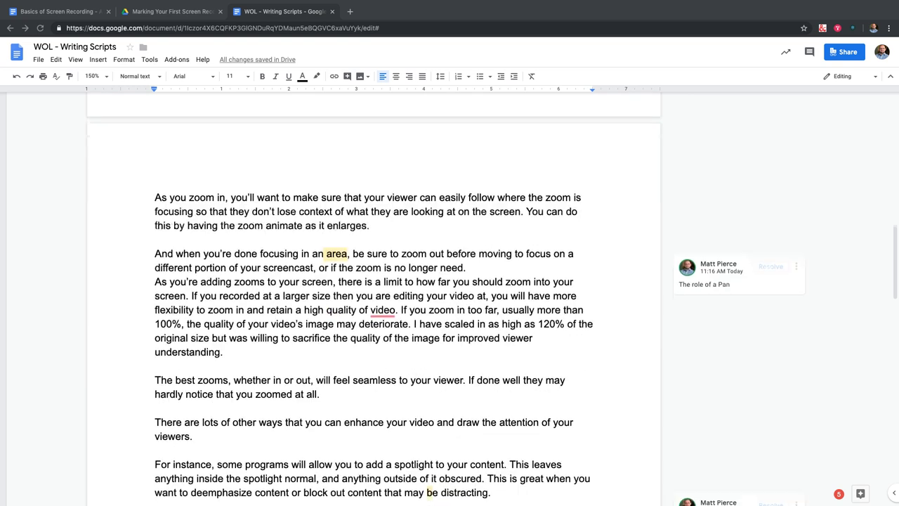
{"action": "scroll", "coordinate": [374, 295], "scroll_direction": "up", "scroll_amount": 1}
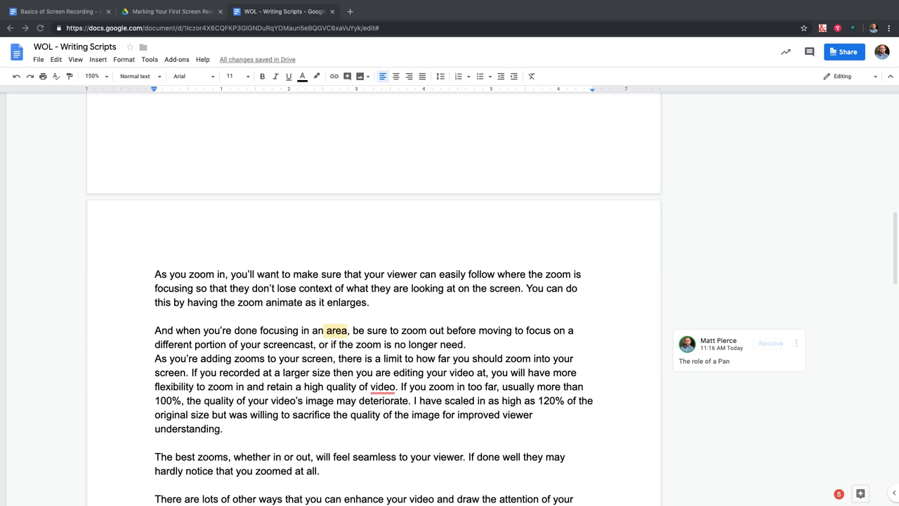
{"action": "scroll", "coordinate": [450, 295], "scroll_direction": "up", "scroll_amount": 10}
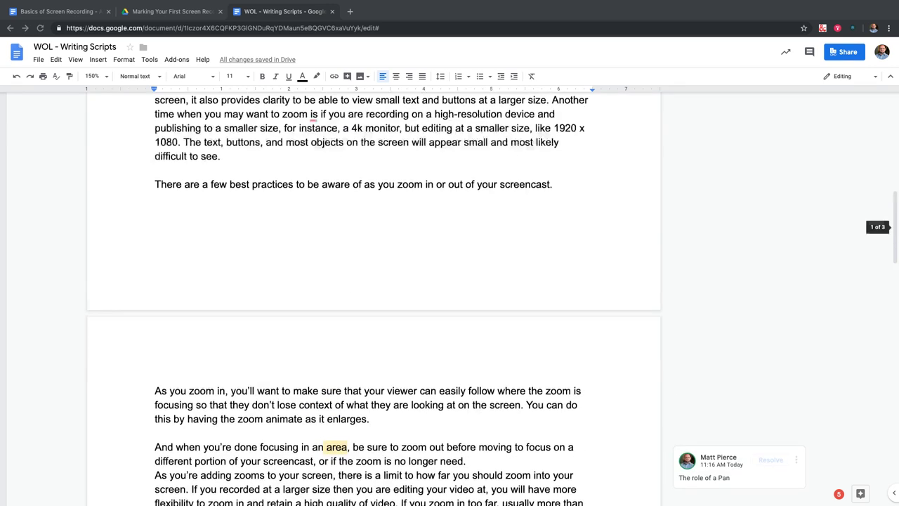
{"action": "scroll", "coordinate": [372, 295], "scroll_direction": "down", "scroll_amount": 15}
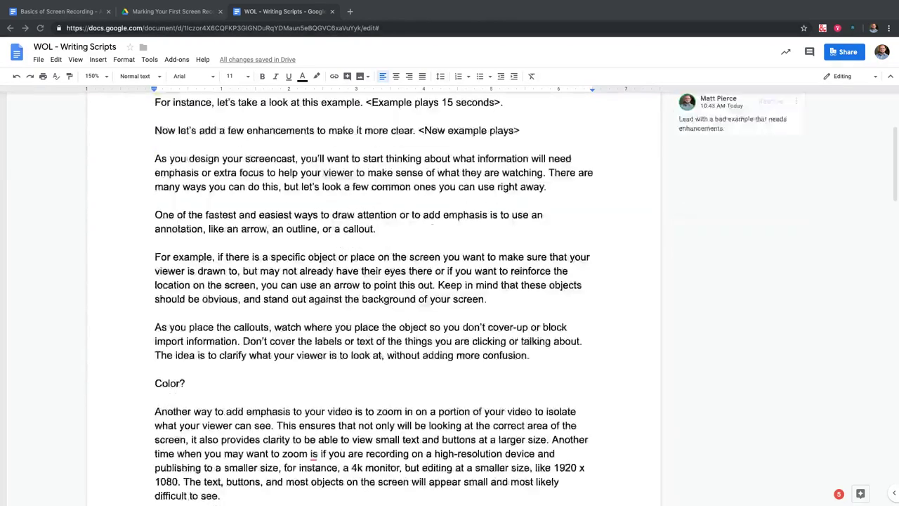
{"action": "scroll", "coordinate": [450, 295], "scroll_direction": "up", "scroll_amount": 2}
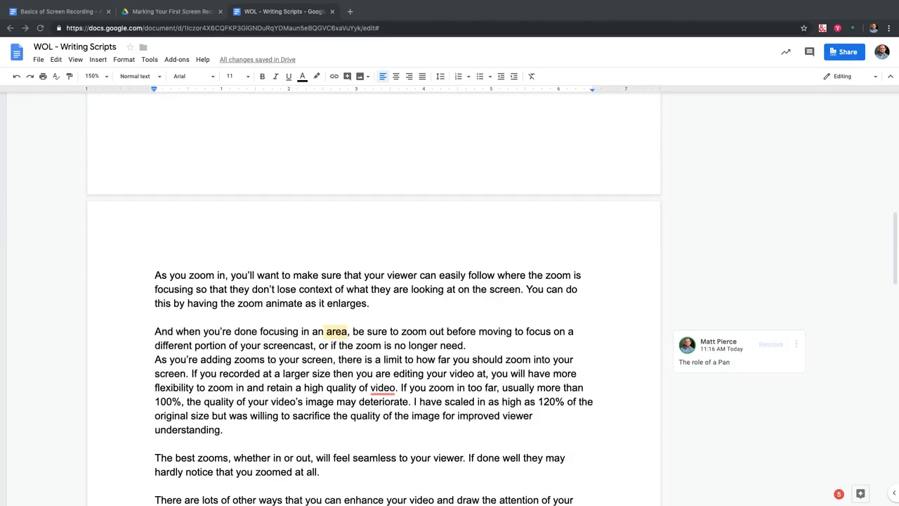
{"action": "scroll", "coordinate": [372, 295], "scroll_direction": "up", "scroll_amount": 1}
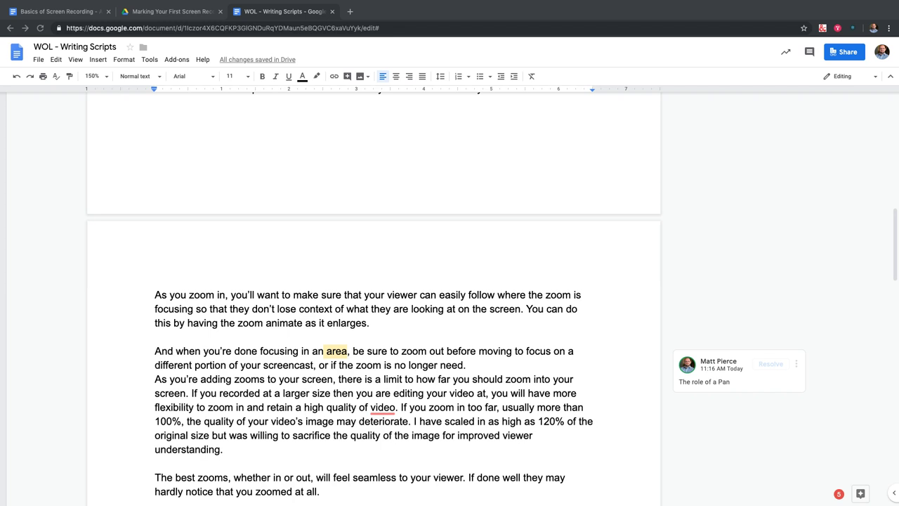
{"action": "scroll", "coordinate": [450, 295], "scroll_direction": "up", "scroll_amount": 8}
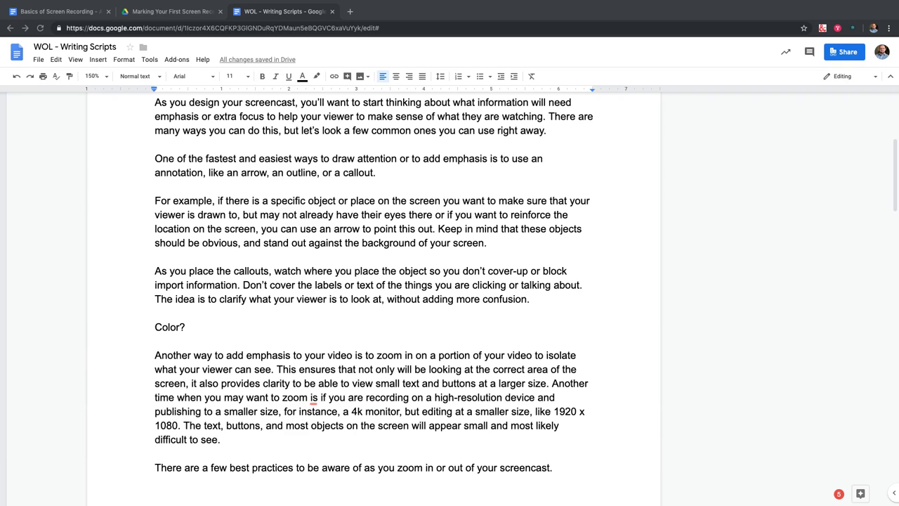
{"action": "scroll", "coordinate": [407, 295], "scroll_direction": "up", "scroll_amount": 5}
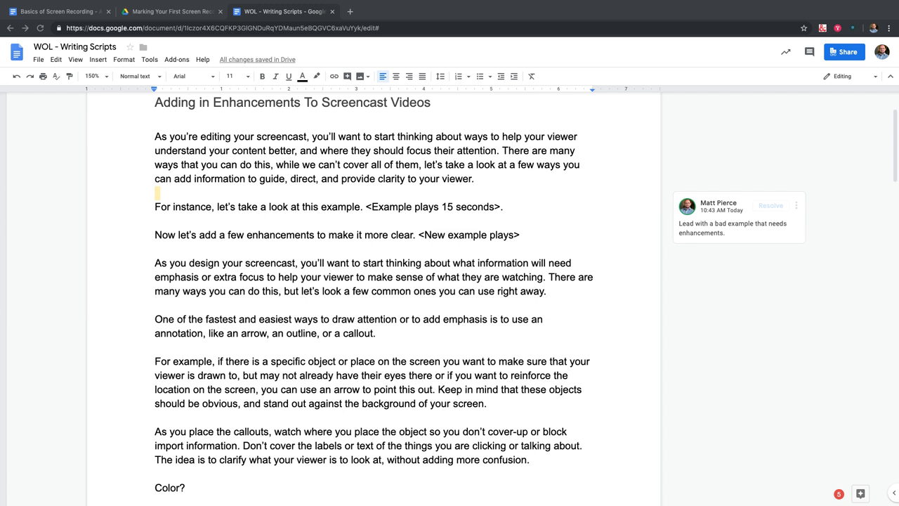
{"action": "scroll", "coordinate": [450, 302], "scroll_direction": "down", "scroll_amount": 3}
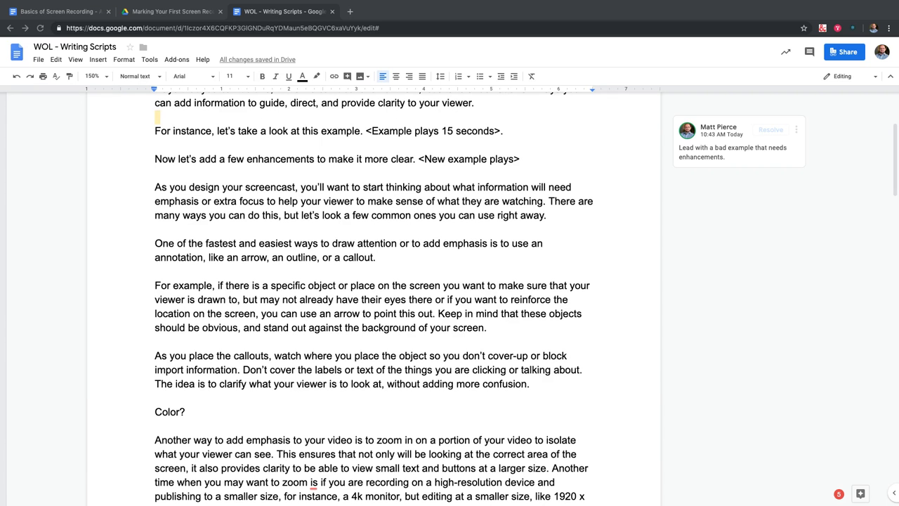
{"action": "scroll", "coordinate": [408, 295], "scroll_direction": "down", "scroll_amount": 2}
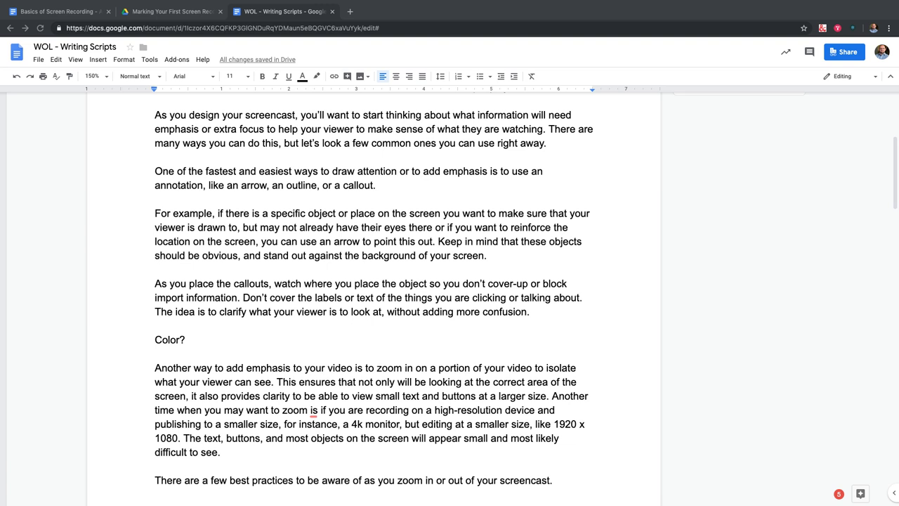
{"action": "scroll", "coordinate": [408, 288], "scroll_direction": "down", "scroll_amount": 1}
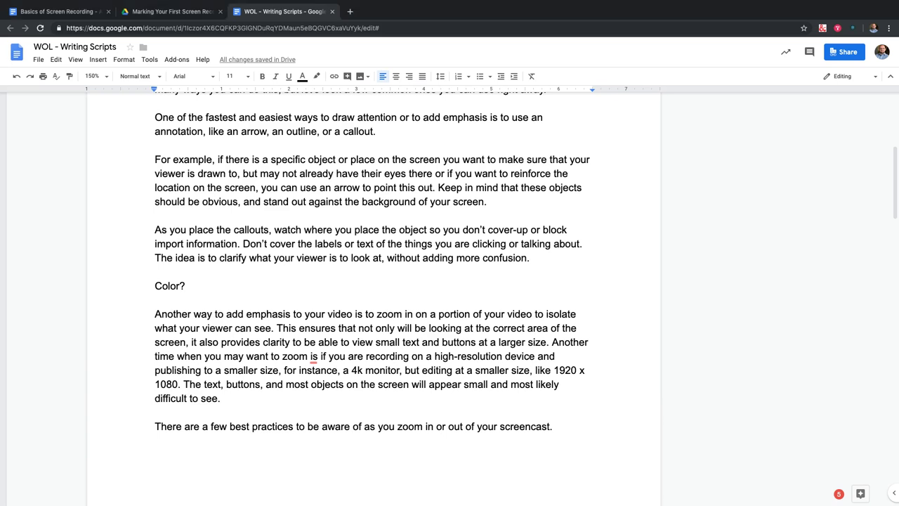
Select 'For example' and post a comment reading 'Revisit' on it.
{"action": "left_click_drag", "start_coordinate": [155, 160], "coordinate": [213, 159]}
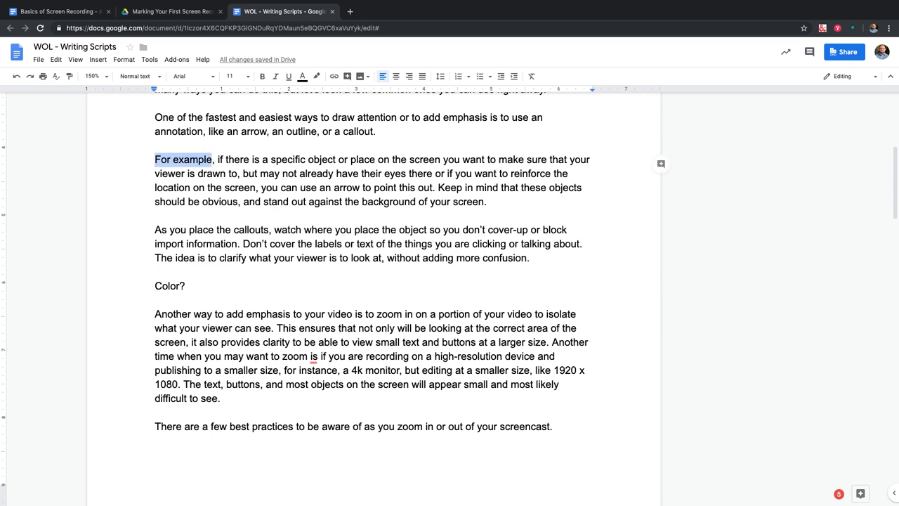
{"action": "left_click", "coordinate": [316, 76]}
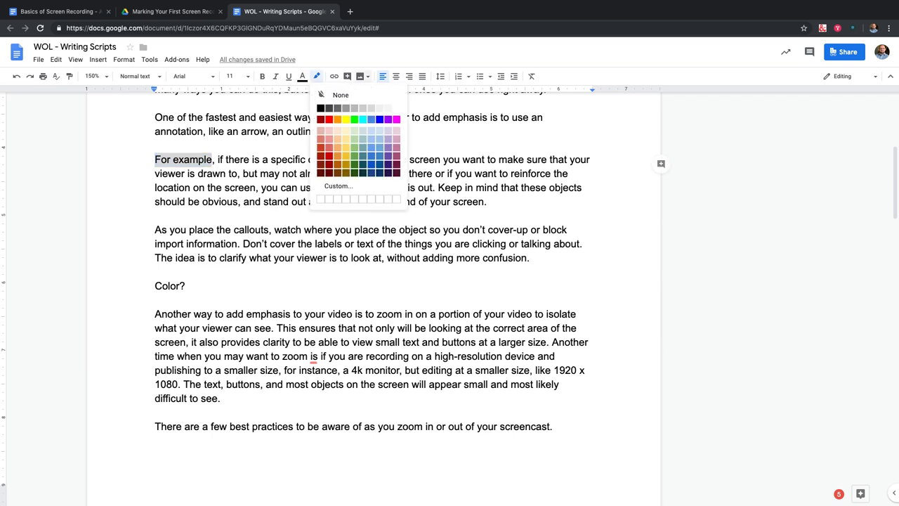
{"action": "key", "text": "ctrl+alt+m"}
{"action": "type", "text": "Revisit"}
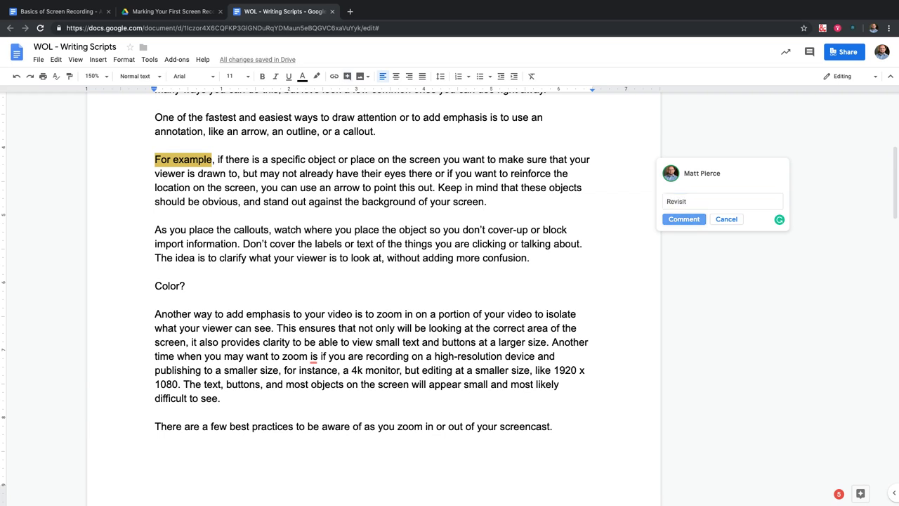
{"action": "key", "text": "ctrl+Return"}
{"action": "scroll", "coordinate": [372, 288], "scroll_direction": "down", "scroll_amount": 1}
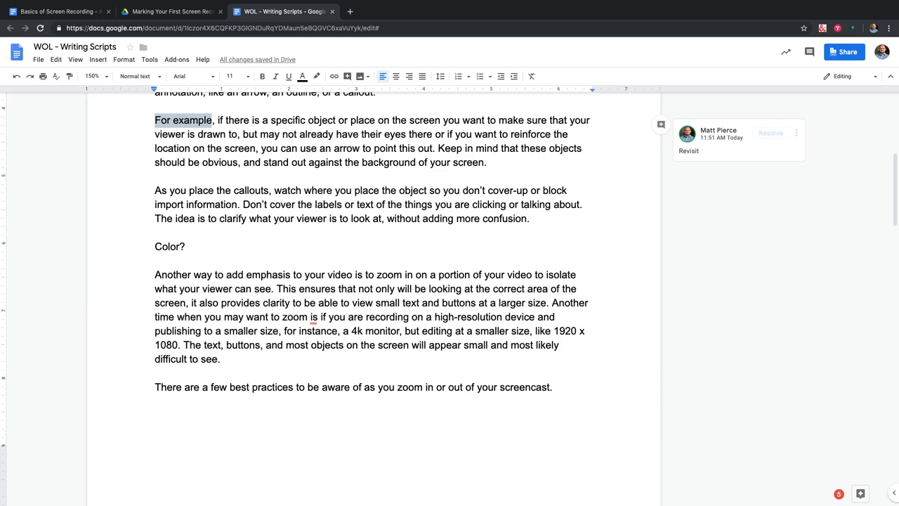
Replace 'the object' with 'it' in the callouts sentence.
{"action": "left_click_drag", "start_coordinate": [382, 190], "coordinate": [427, 191]}
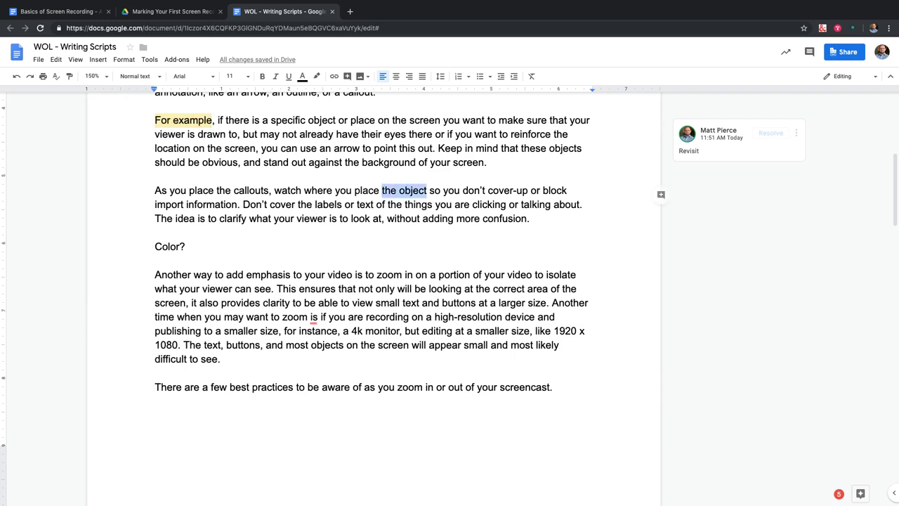
{"action": "key", "text": "BackSpace"}
{"action": "type", "text": "it"}
{"action": "scroll", "coordinate": [384, 191], "scroll_direction": "down", "scroll_amount": 2}
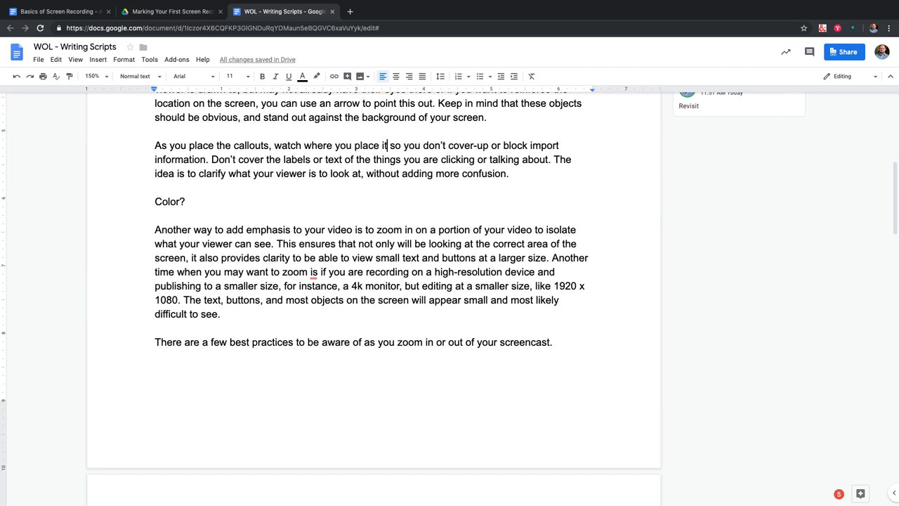
{"action": "scroll", "coordinate": [372, 280], "scroll_direction": "down", "scroll_amount": 2}
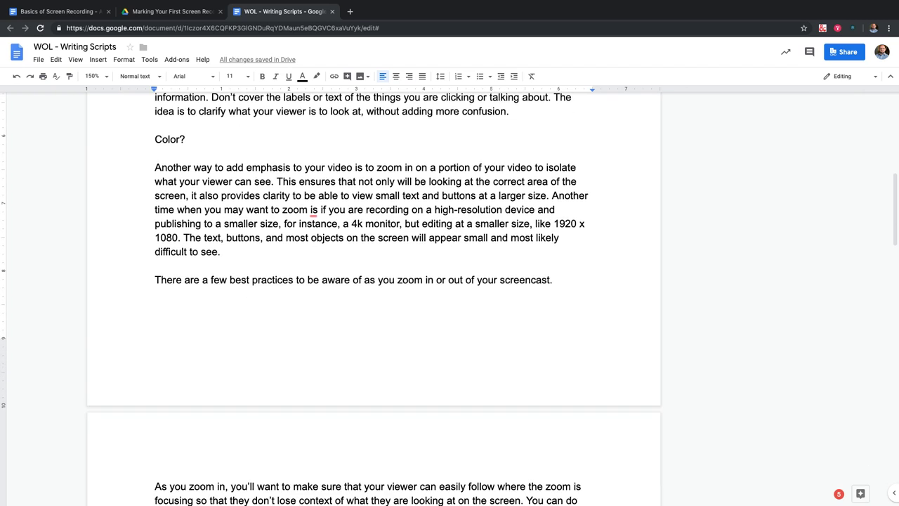
Replace the word 'video' with 'screen'.
{"action": "key", "text": "shift+Right"}
{"action": "key", "text": "shift+Right"}
{"action": "key", "text": "shift+Right"}
{"action": "key", "text": "shift+Right"}
{"action": "key", "text": "shift+Right"}
{"action": "key", "text": "shift+Right"}
{"action": "key", "text": "shift+Left"}
{"action": "type", "text": "sc"}
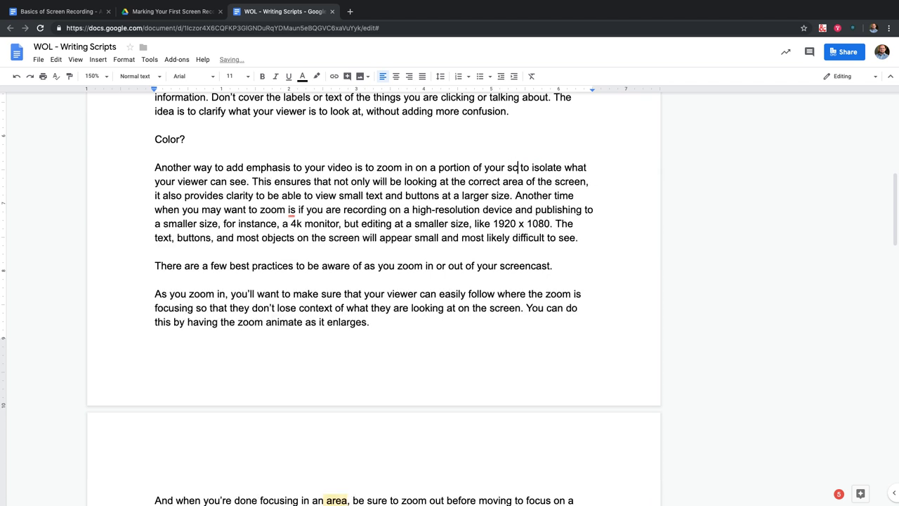
{"action": "type", "text": "reen"}
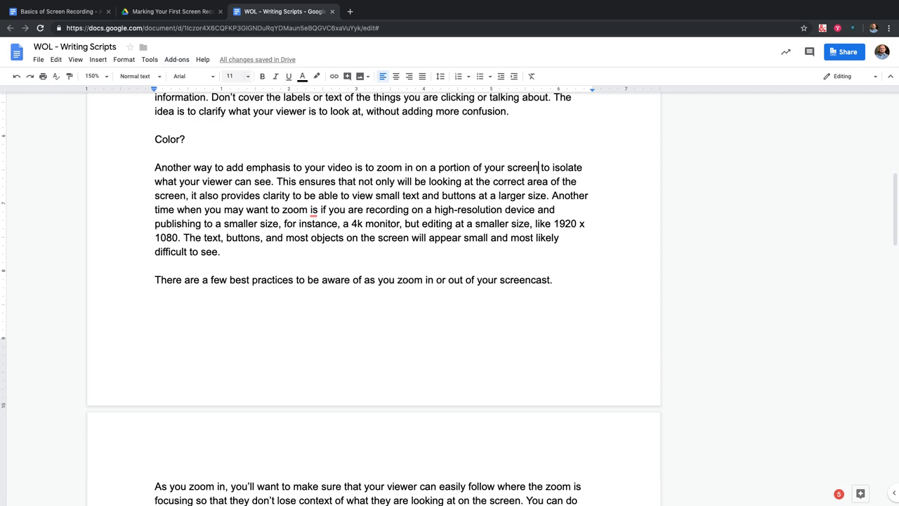
Insert 'they' after 'will' and 'in' before the flagged 'is'.
{"action": "left_click", "coordinate": [398, 181]}
{"action": "key", "text": "alt+Right"}
{"action": "type", "text": "they"}
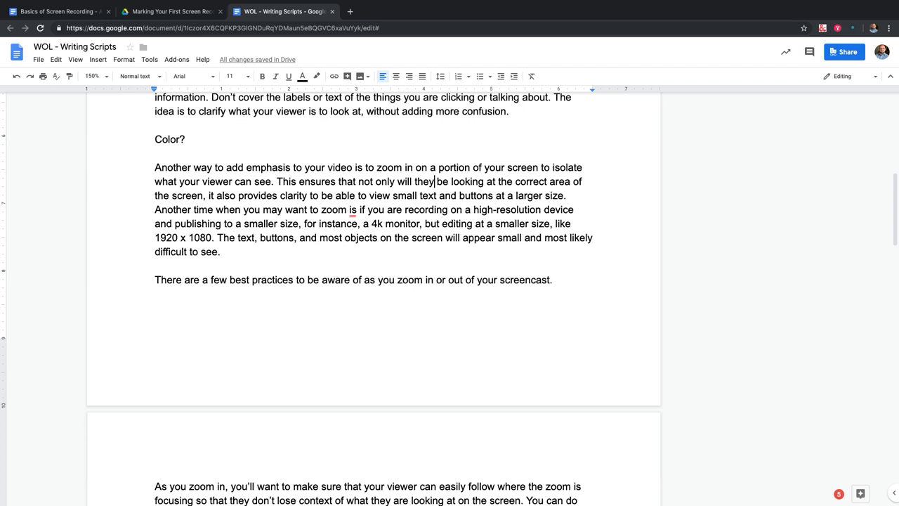
{"action": "left_click", "coordinate": [355, 210]}
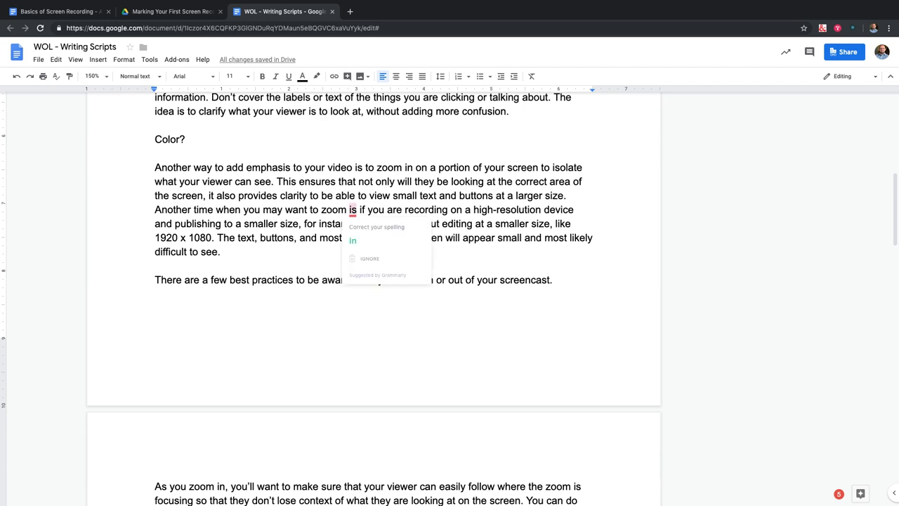
{"action": "left_click", "coordinate": [349, 210]}
{"action": "type", "text": "in"}
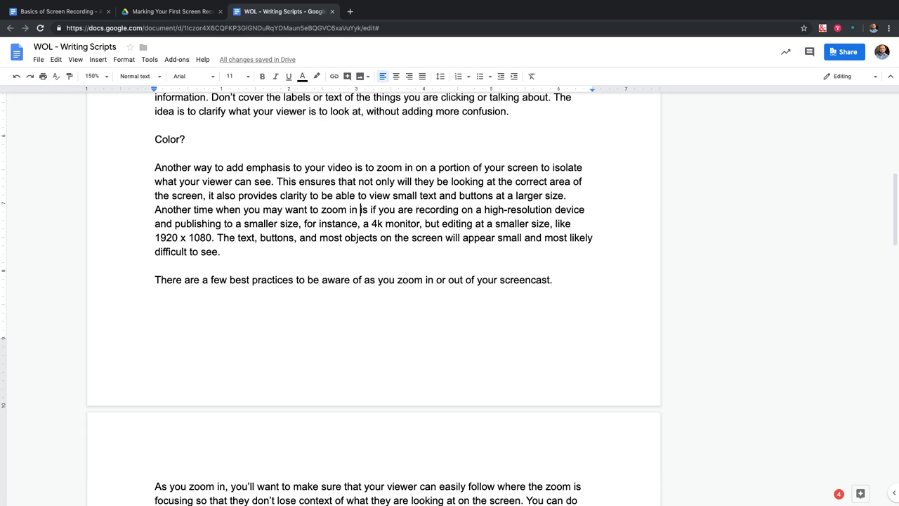
End the sentence after 'smaller size' and start 'For instance if you're recording on…'.
{"action": "key", "text": "BackSpace"}
{"action": "type", "text": "."}
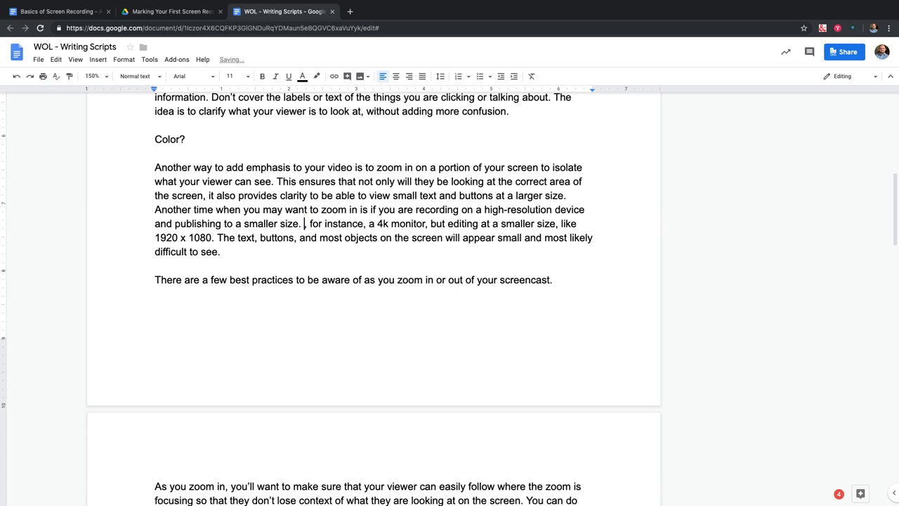
{"action": "key", "text": "Delete"}
{"action": "key", "text": "Delete"}
{"action": "type", "text": "F"}
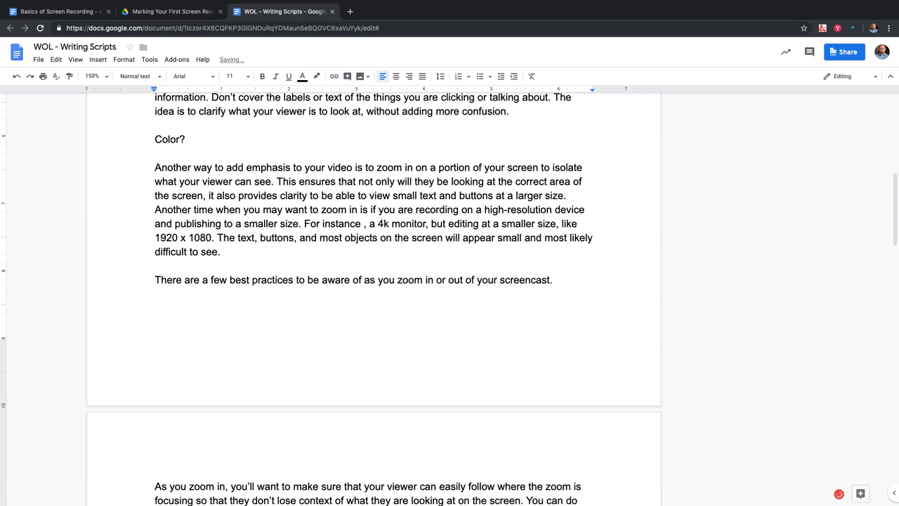
{"action": "type", "text": " o"}
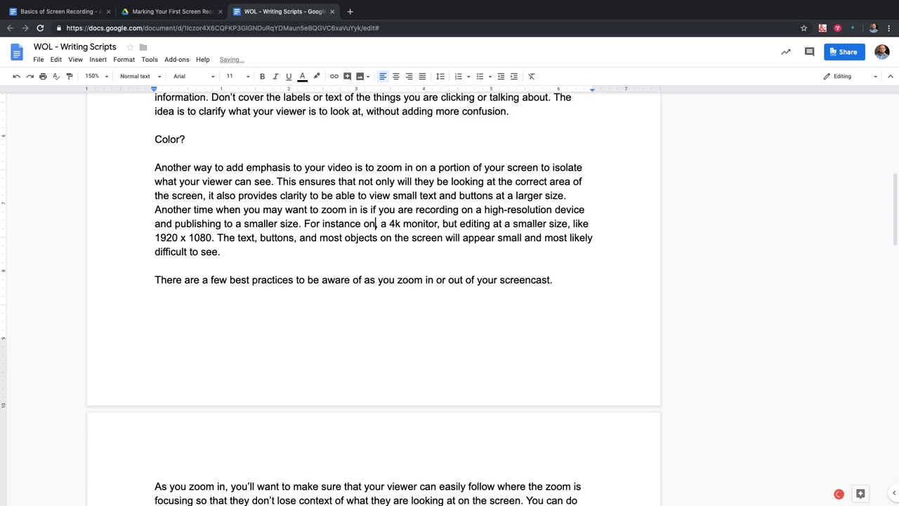
{"action": "key", "text": "BackSpace"}
{"action": "type", "text": "if"}
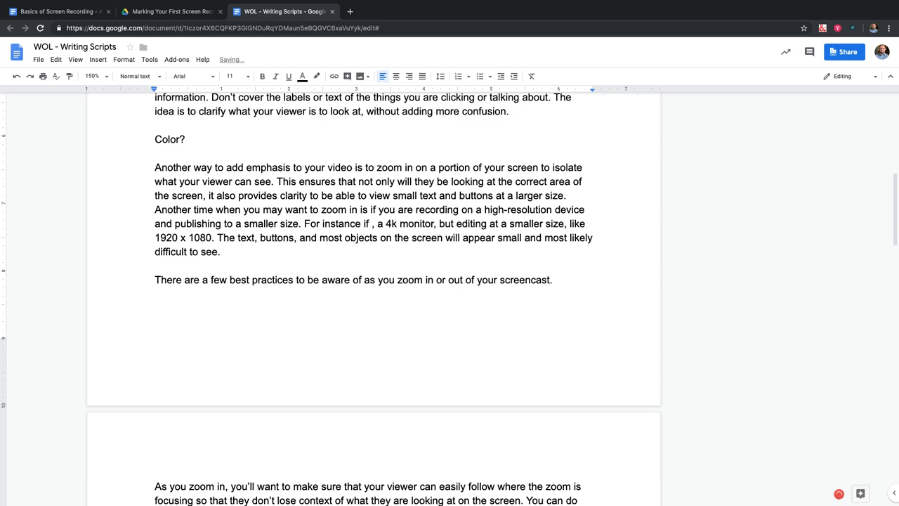
{"action": "key", "text": "BackSpace"}
{"action": "key", "text": "BackSpace"}
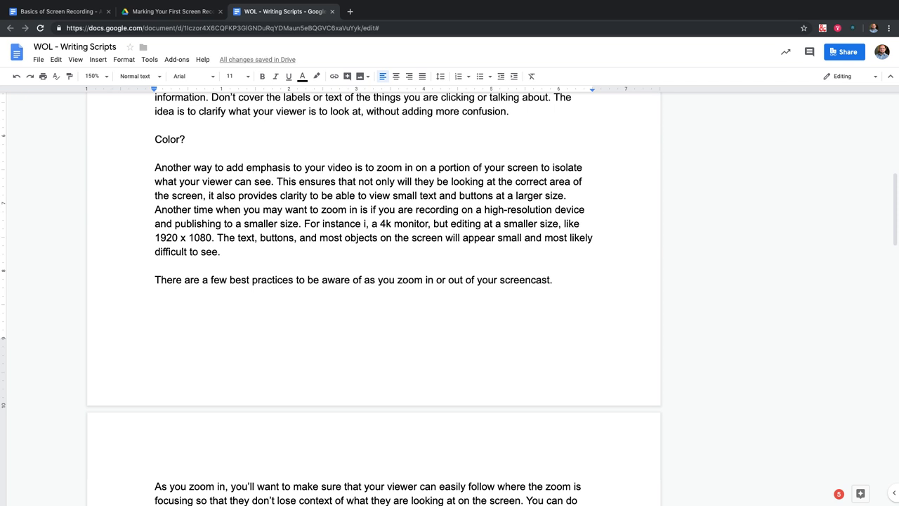
{"action": "type", "text": "f"}
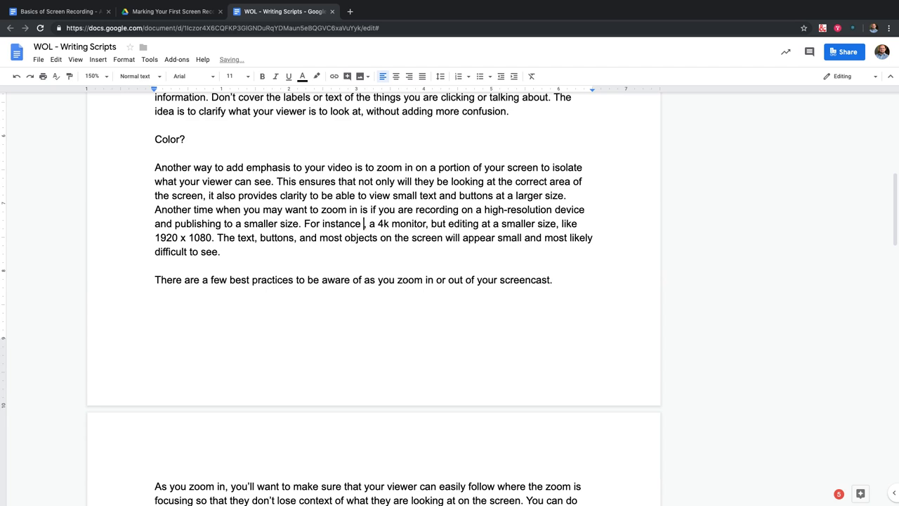
{"action": "type", "text": " you're recording"}
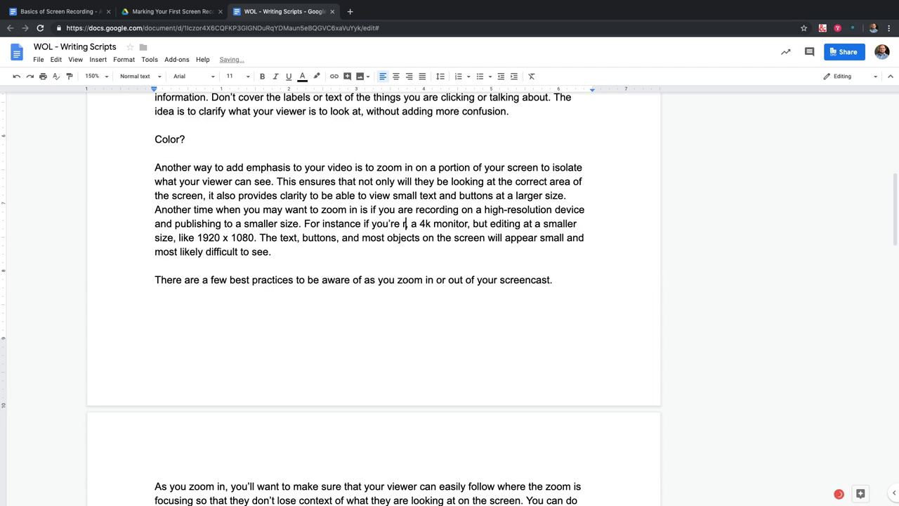
{"action": "type", "text": " oon"}
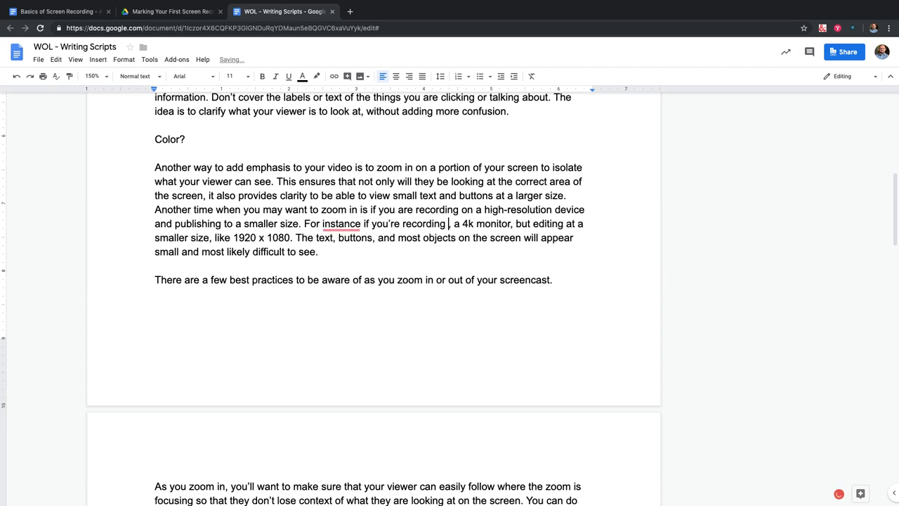
{"action": "key", "text": "BackSpace"}
{"action": "key", "text": "BackSpace"}
{"action": "type", "text": "n"}
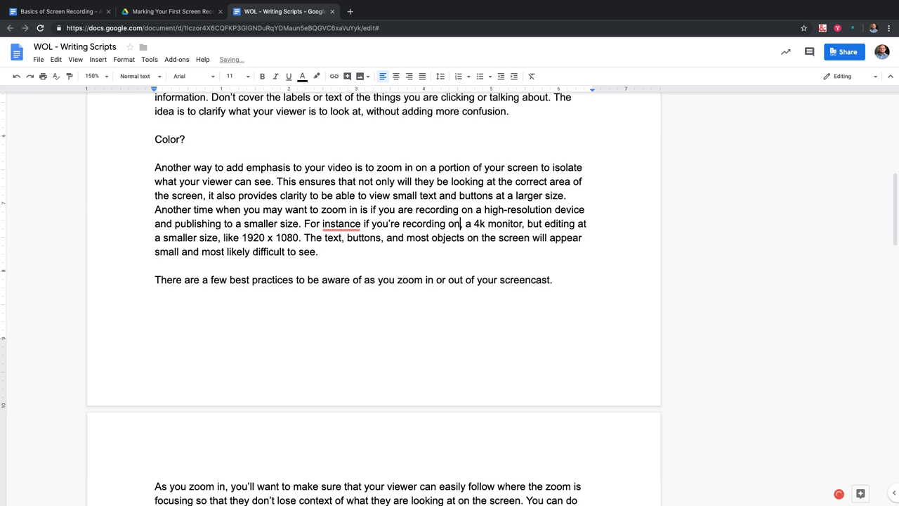
{"action": "key", "text": "Delete"}
{"action": "key", "text": "Delete"}
Add a comma after 'instance' and split 'ona' into 'on a'.
{"action": "left_click", "coordinate": [341, 224]}
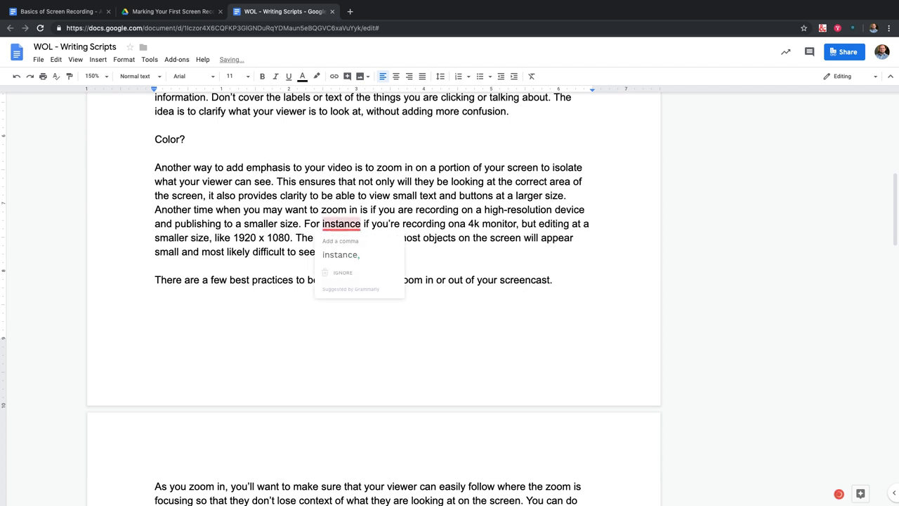
{"action": "left_click", "coordinate": [344, 254]}
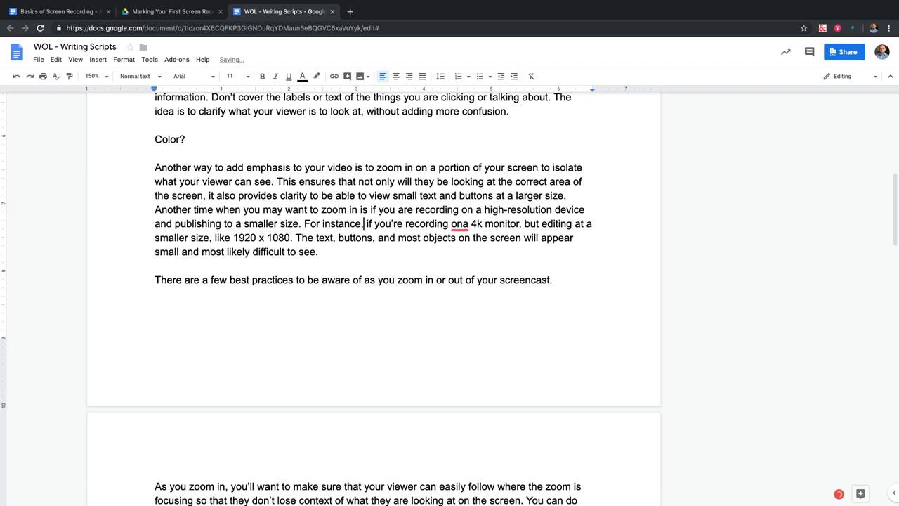
{"action": "left_click", "coordinate": [463, 223]}
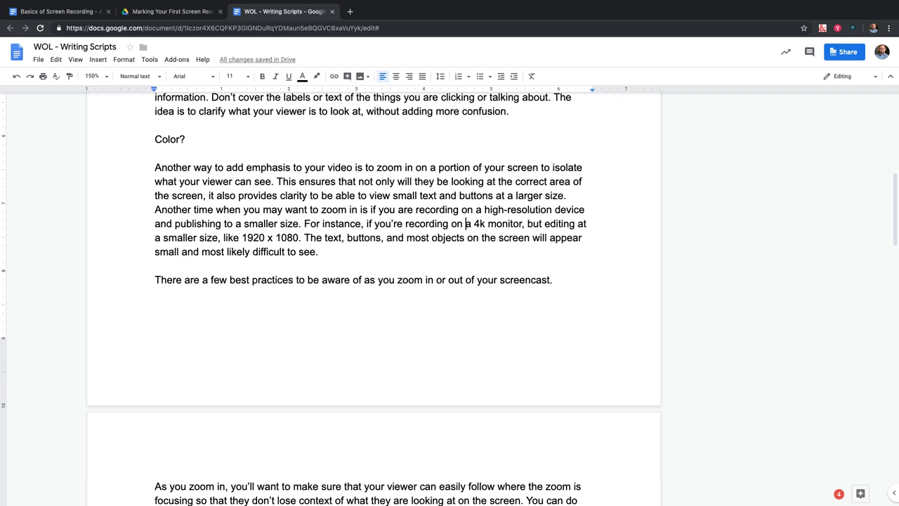
Replace 'most likely' with 'be' so it reads 'small and be difficult to see'.
{"action": "left_click_drag", "start_coordinate": [202, 252], "coordinate": [249, 251]}
{"action": "key", "text": "BackSpace"}
{"action": "type", "text": "be"}
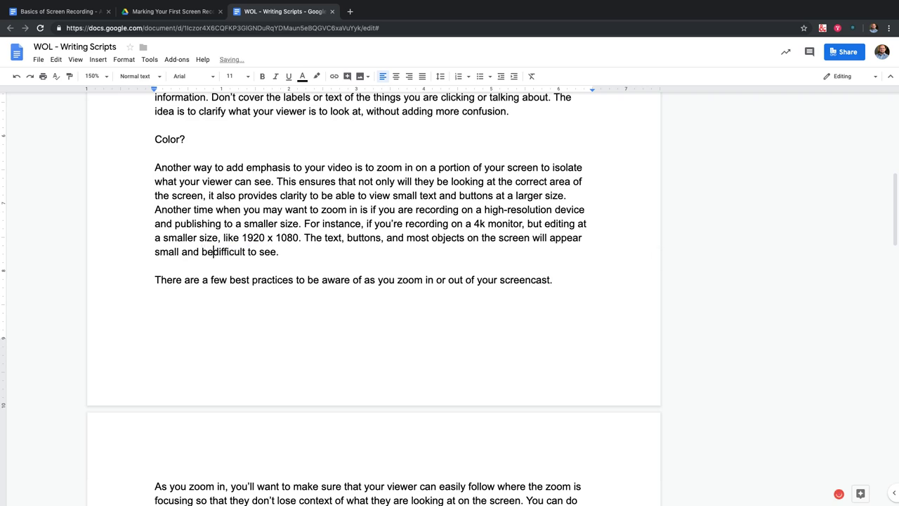
{"action": "scroll", "coordinate": [450, 298], "scroll_direction": "down", "scroll_amount": 3}
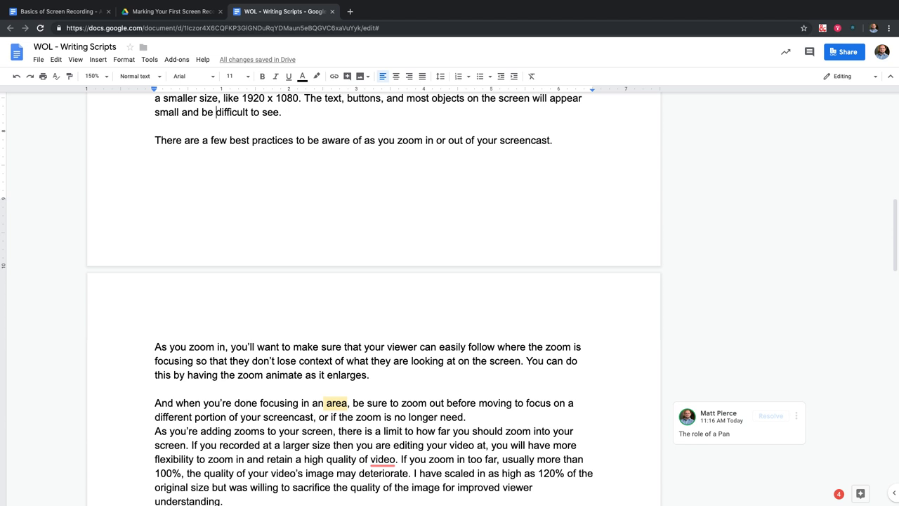
Change 'zoom in or out' to 'zoom in and out'.
{"action": "left_click_drag", "start_coordinate": [436, 141], "coordinate": [445, 140]}
{"action": "type", "text": "and"}
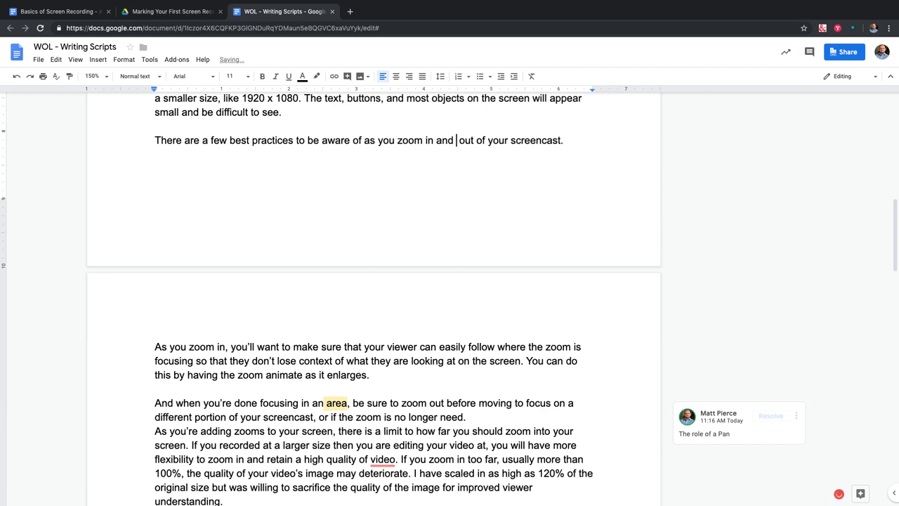
{"action": "key", "text": "Delete"}
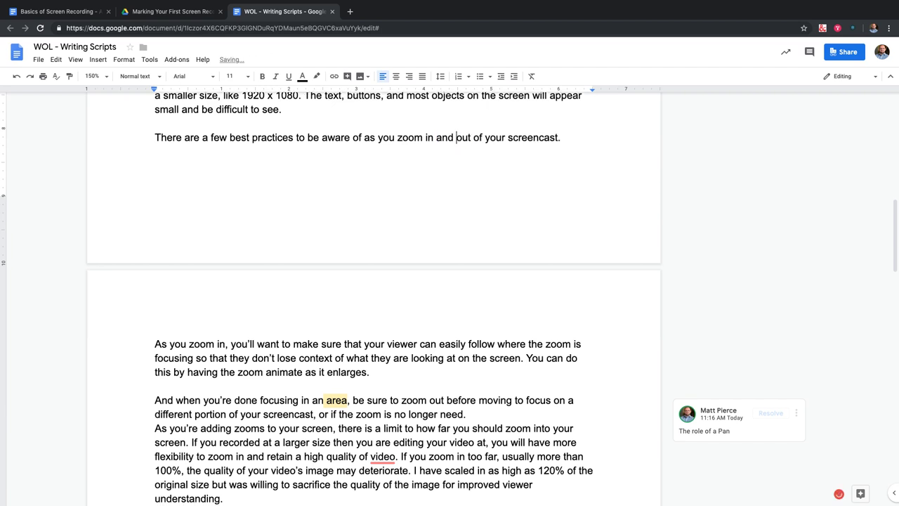
{"action": "scroll", "coordinate": [450, 299], "scroll_direction": "down", "scroll_amount": 4}
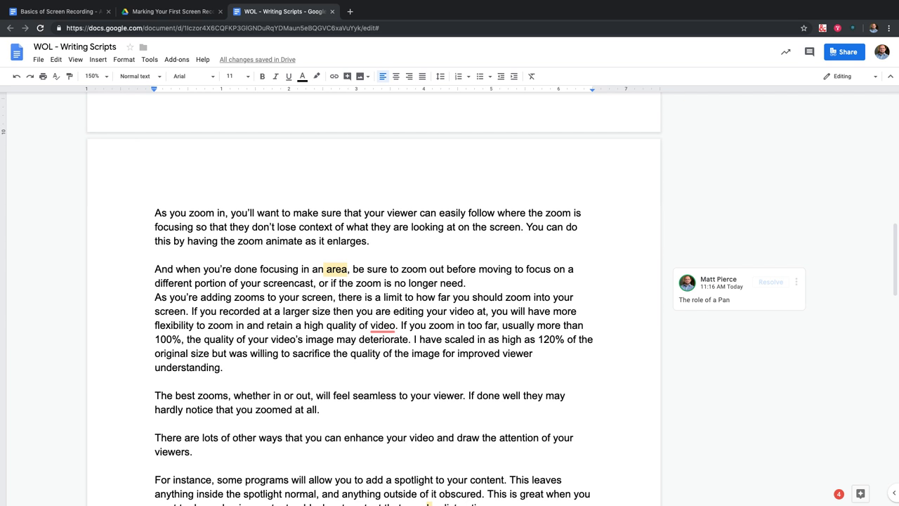
Add 'on' after 'focusing in', change 'need' to 'needed.', and start a new paragraph.
{"action": "scroll", "coordinate": [449, 302], "scroll_direction": "down", "scroll_amount": 2}
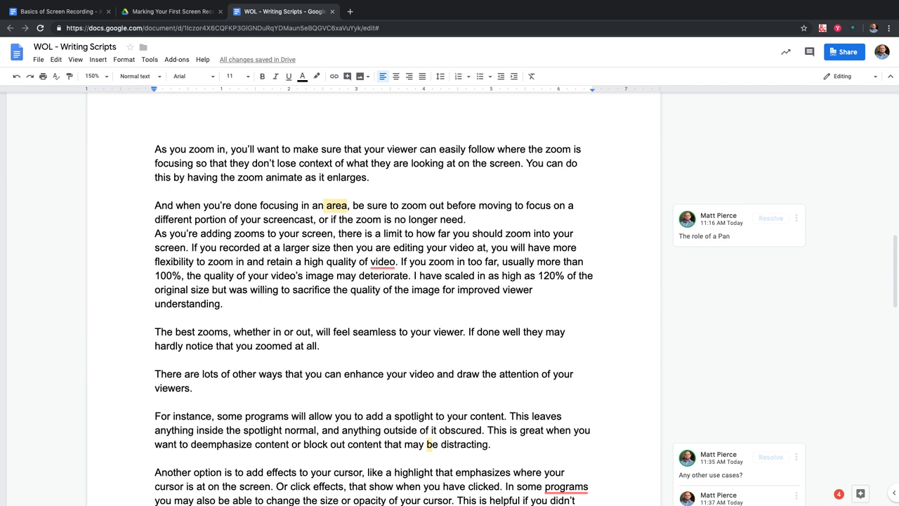
{"action": "type", "text": "on"}
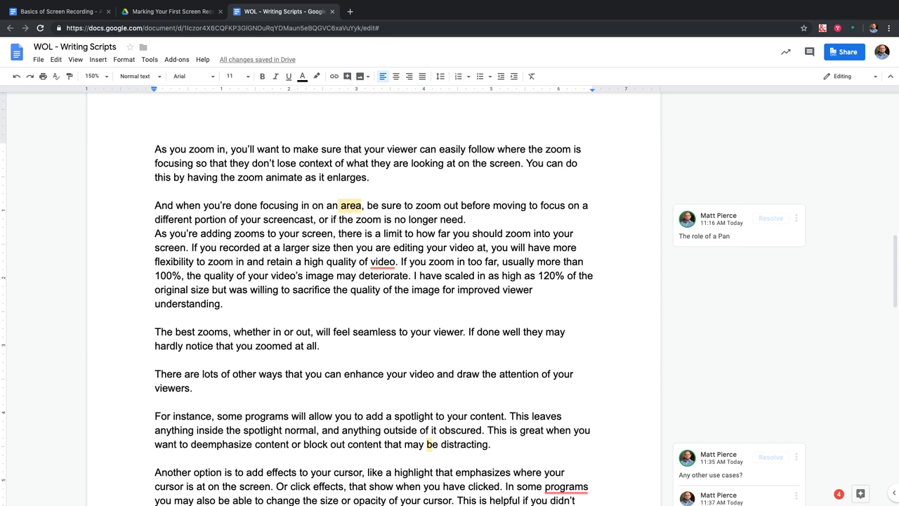
{"action": "type", "text": "ed \\"}
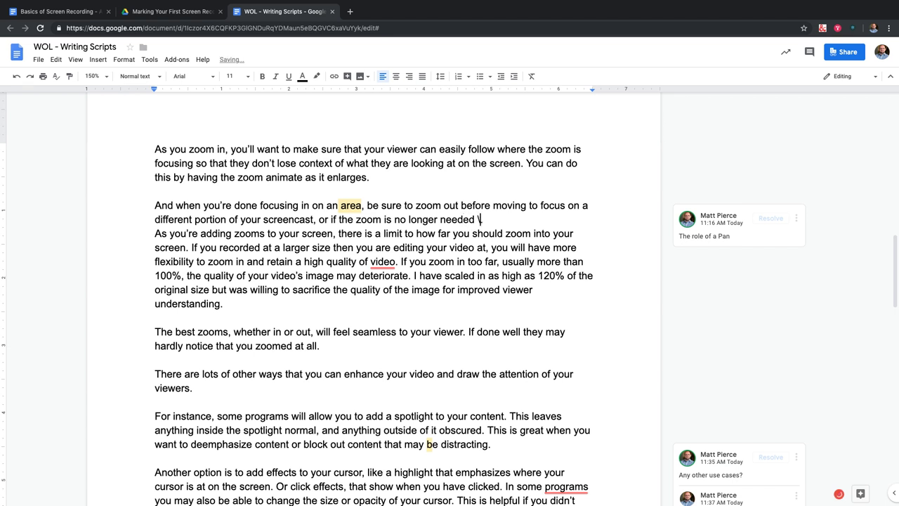
{"action": "type", "text": "n\\"}
{"action": "key", "text": "BackSpace"}
{"action": "key", "text": "BackSpace"}
{"action": "key", "text": "BackSpace"}
{"action": "key", "text": "BackSpace"}
{"action": "type", "text": "."}
{"action": "key", "text": "Return"}
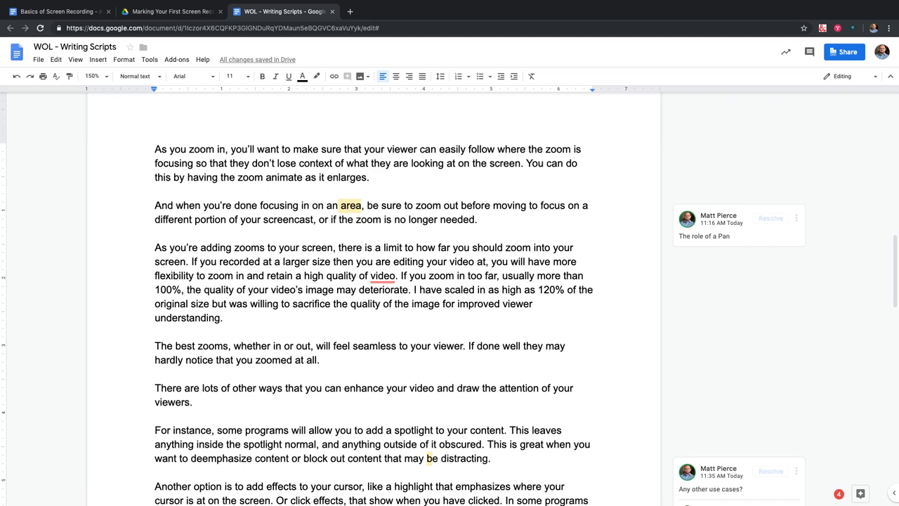
Delete the redundant phrases 'your video' and 'of video'.
{"action": "scroll", "coordinate": [372, 295], "scroll_direction": "down", "scroll_amount": 2}
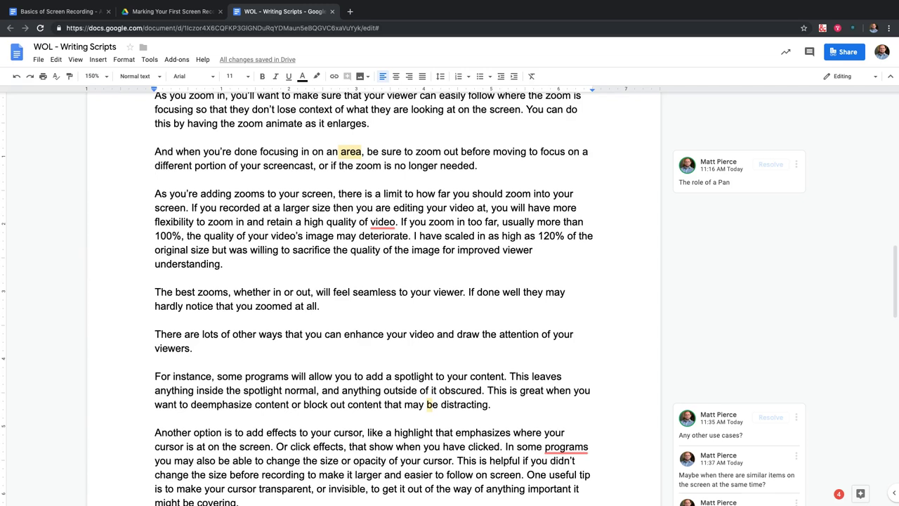
{"action": "left_click_drag", "start_coordinate": [426, 208], "coordinate": [478, 208]}
{"action": "key", "text": "BackSpace"}
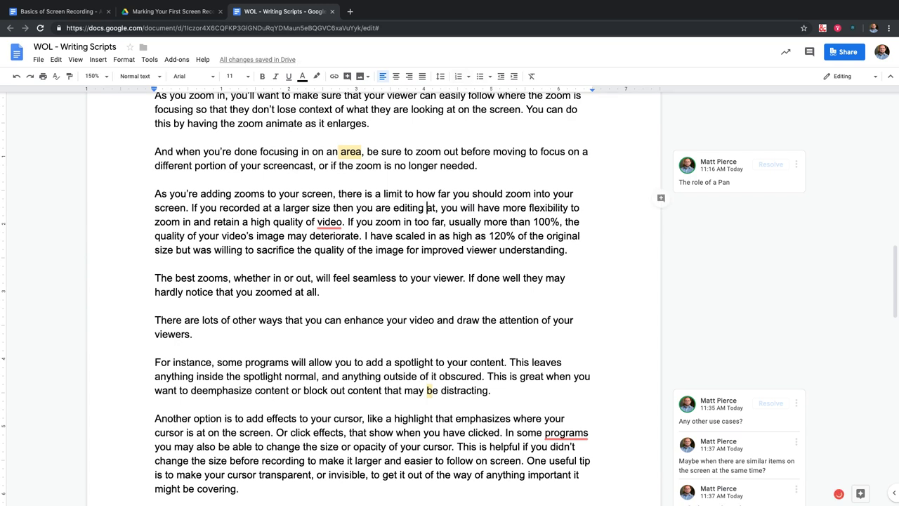
{"action": "left_click_drag", "start_coordinate": [305, 222], "coordinate": [346, 222]}
{"action": "key", "text": "BackSpace"}
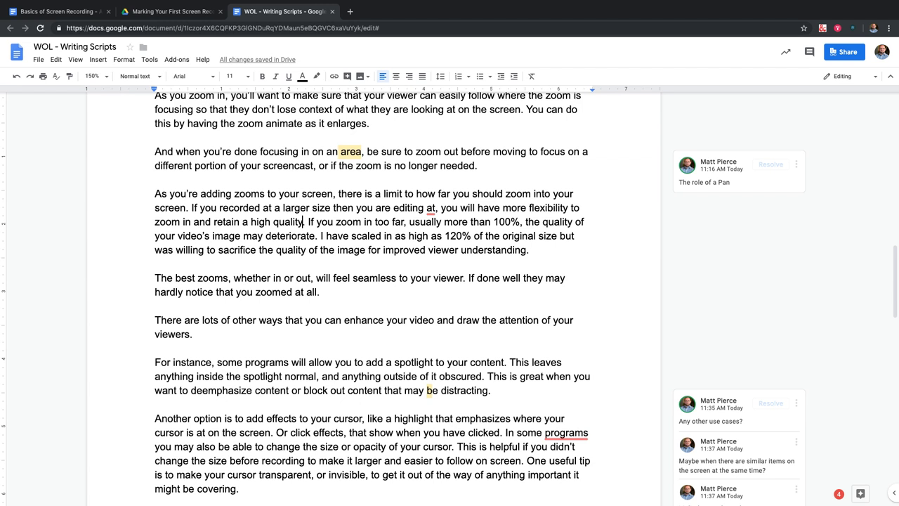
Highlight the word 'scaled' in yellow.
{"action": "left_click_drag", "start_coordinate": [351, 236], "coordinate": [381, 236]}
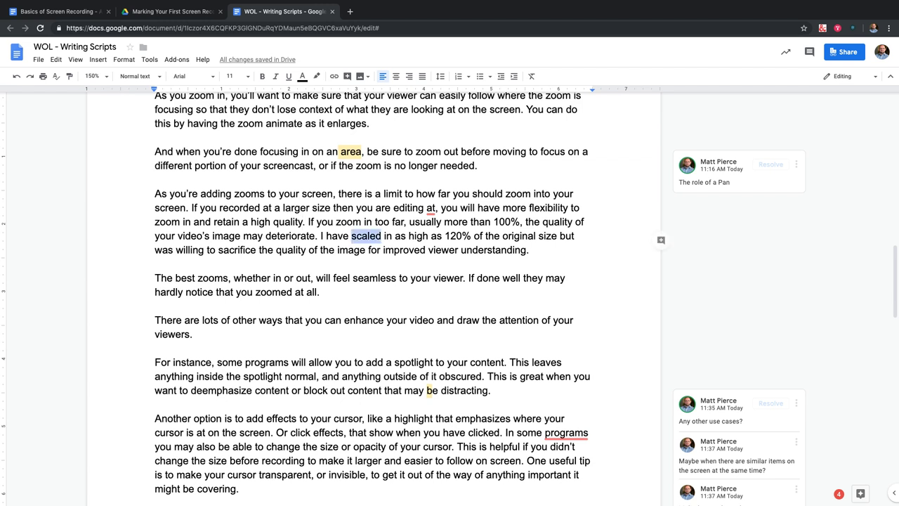
{"action": "left_click", "coordinate": [317, 76]}
{"action": "left_click", "coordinate": [343, 119]}
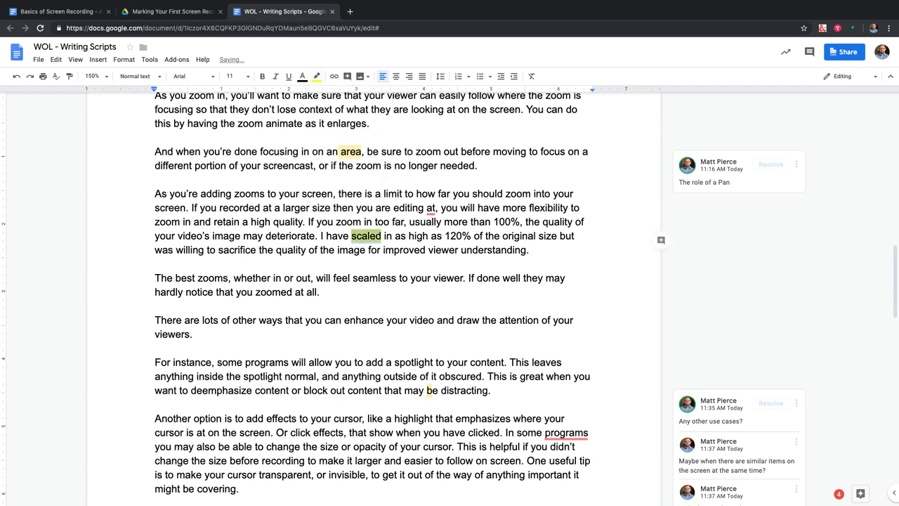
{"action": "left_click", "coordinate": [155, 305]}
Replace 'in a' after 'scaled' with 'videos', accepting the spelling correction.
{"action": "mouse_move", "coordinate": [383, 236]}
{"action": "left_mouse_down"}
{"action": "mouse_move", "coordinate": [426, 250]}
{"action": "mouse_move", "coordinate": [439, 236]}
{"action": "mouse_move", "coordinate": [401, 236]}
{"action": "left_mouse_up"}
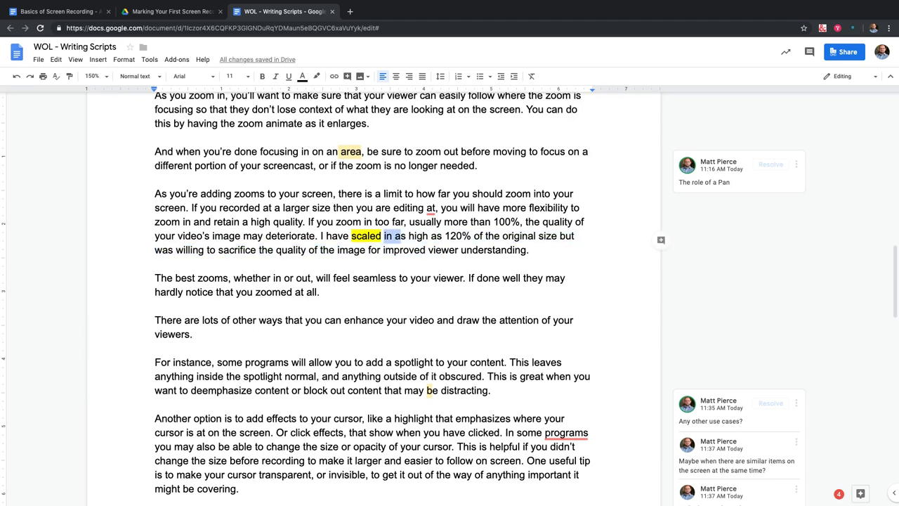
{"action": "key", "text": "BackSpace"}
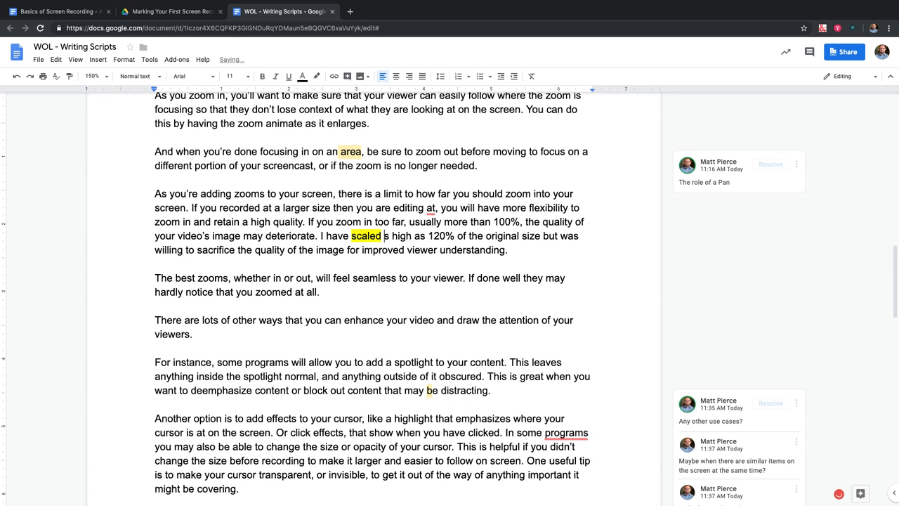
{"action": "type", "text": "vi"}
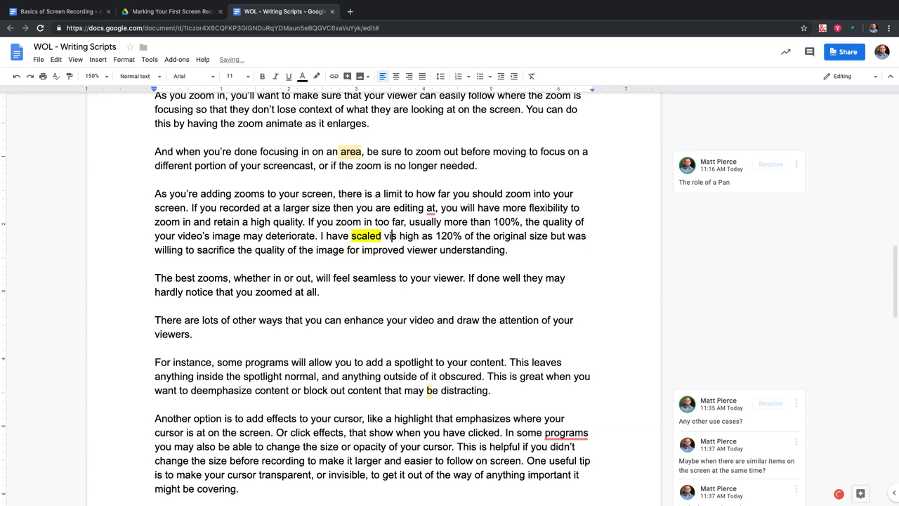
{"action": "type", "text": "deo’s"}
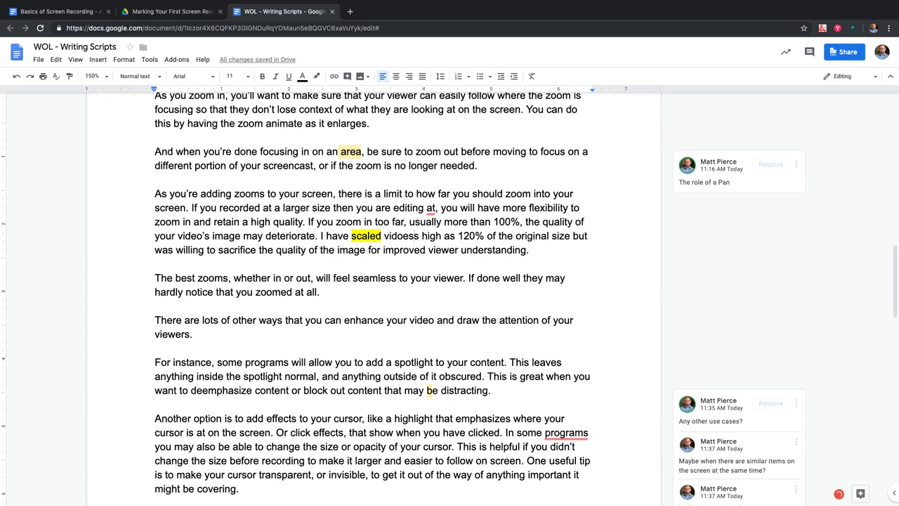
{"action": "type", "text": " ima"}
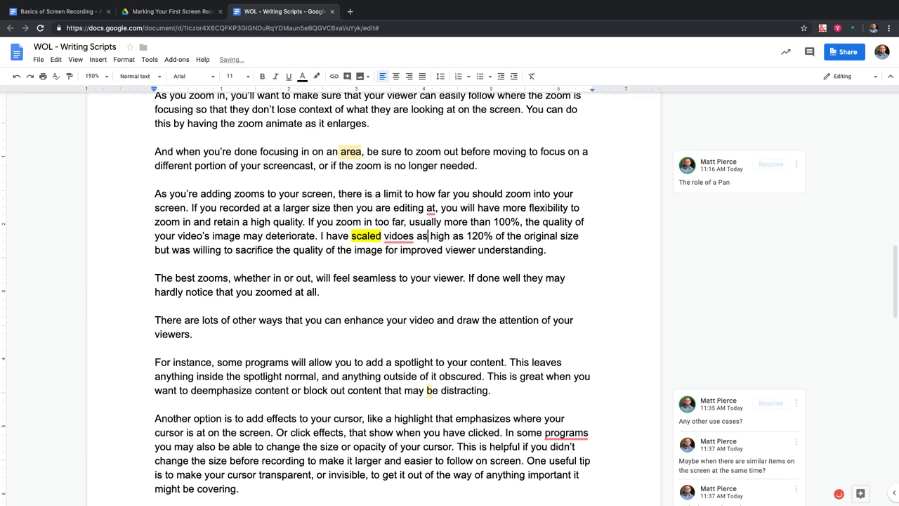
{"action": "mouse_move", "coordinate": [399, 236]}
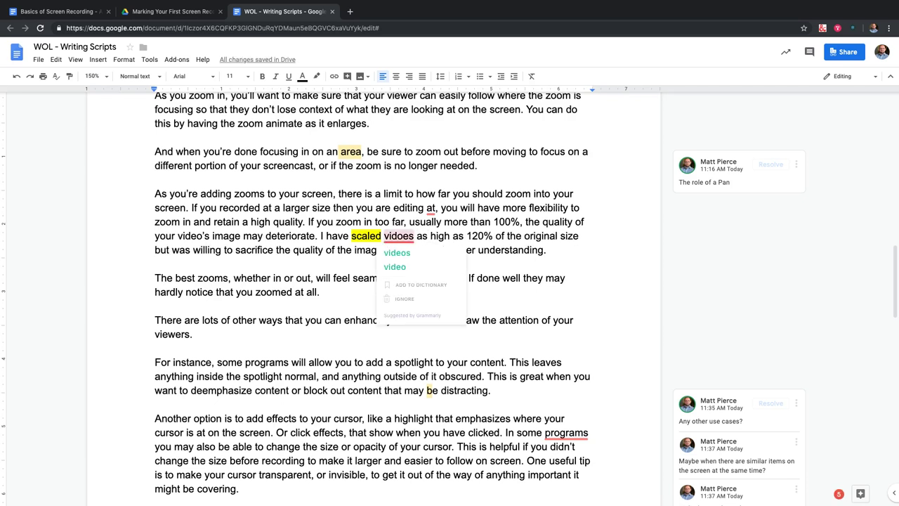
{"action": "left_click", "coordinate": [397, 252]}
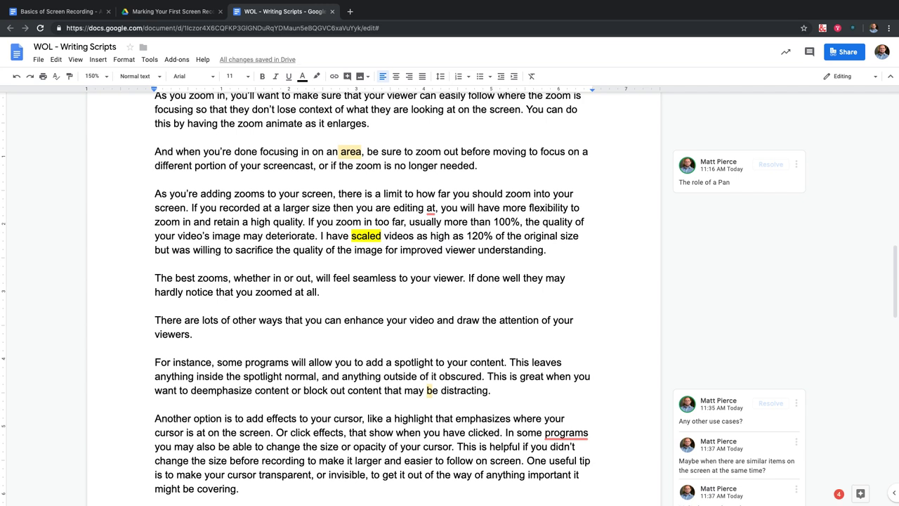
{"action": "left_click", "coordinate": [399, 250]}
{"action": "type", "text": "an"}
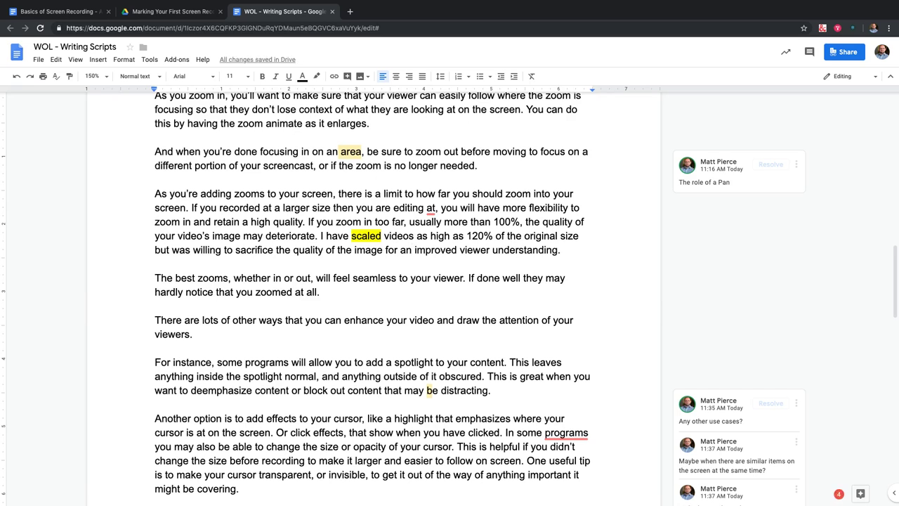
{"action": "key", "text": "ctrl+shift+Left"}
{"action": "key", "text": "BackSpace"}
{"action": "key", "text": "BackSpace"}
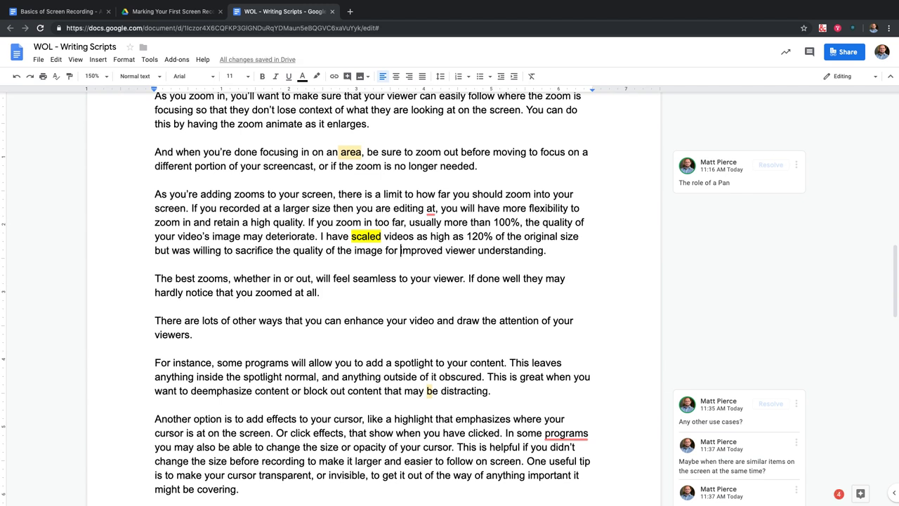
Start a new paragraph at 'In some programs you may also be able to change the size…'.
{"action": "scroll", "coordinate": [408, 295], "scroll_direction": "down", "scroll_amount": 1}
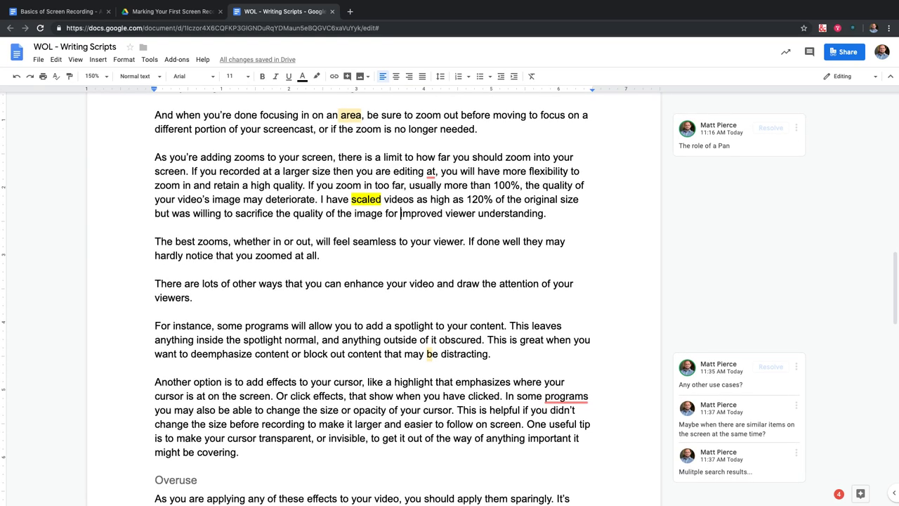
{"action": "scroll", "coordinate": [407, 295], "scroll_direction": "down", "scroll_amount": 4}
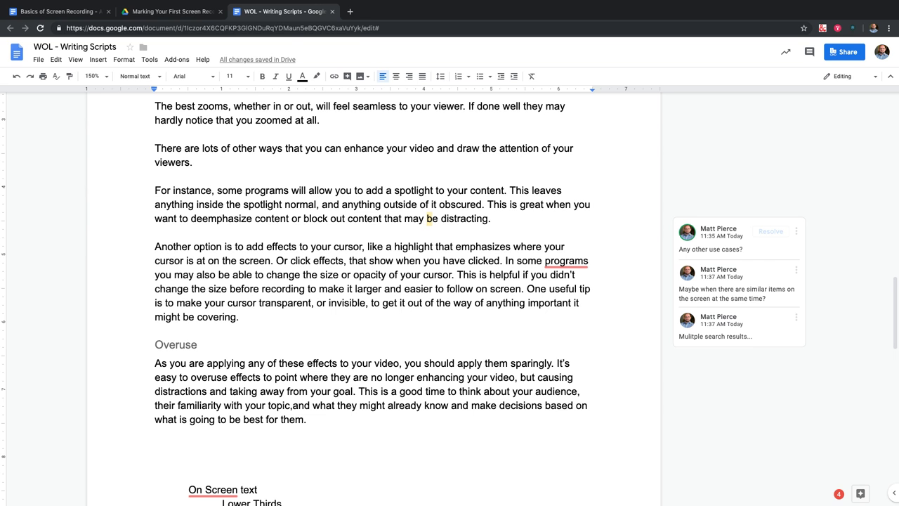
{"action": "scroll", "coordinate": [407, 295], "scroll_direction": "down", "scroll_amount": 3}
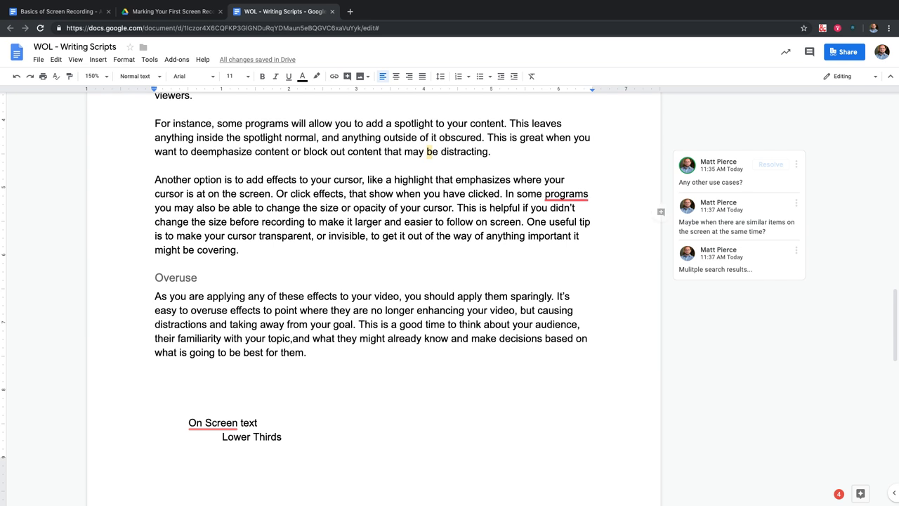
{"action": "key", "text": "Return"}
{"action": "key", "text": "Return"}
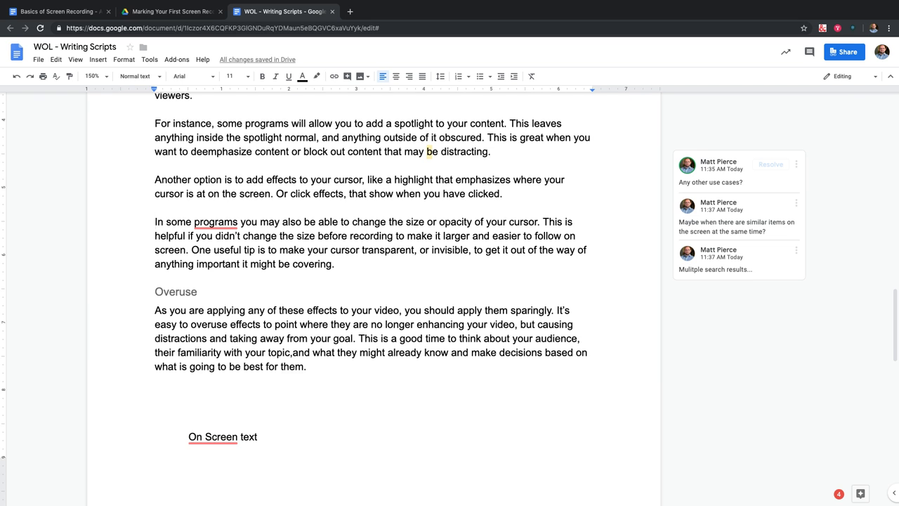
Insert 'then' before 'make decisions' and add a 'Conclusion/Transition to next video' line below the Overuse paragraph.
{"action": "left_click", "coordinate": [471, 352]}
{"action": "type", "text": "then"}
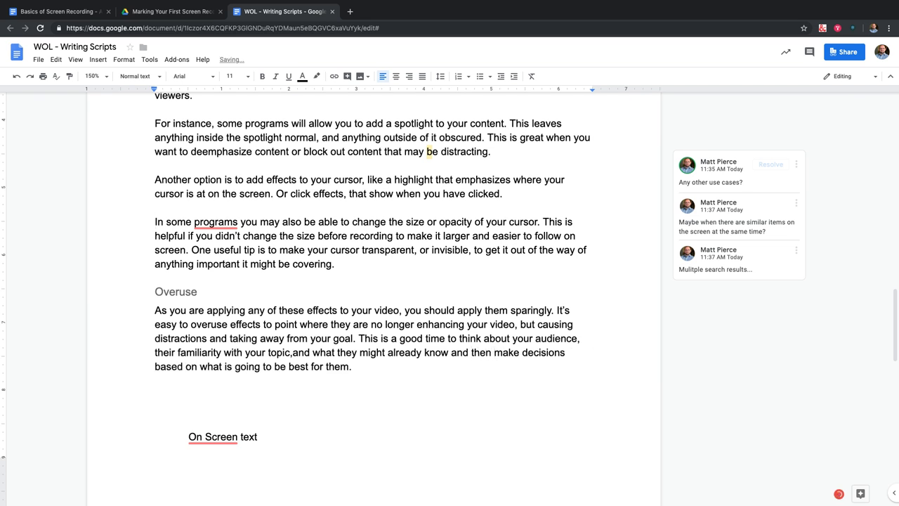
{"action": "scroll", "coordinate": [373, 281], "scroll_direction": "down", "scroll_amount": 3}
{"action": "left_click", "coordinate": [155, 292]}
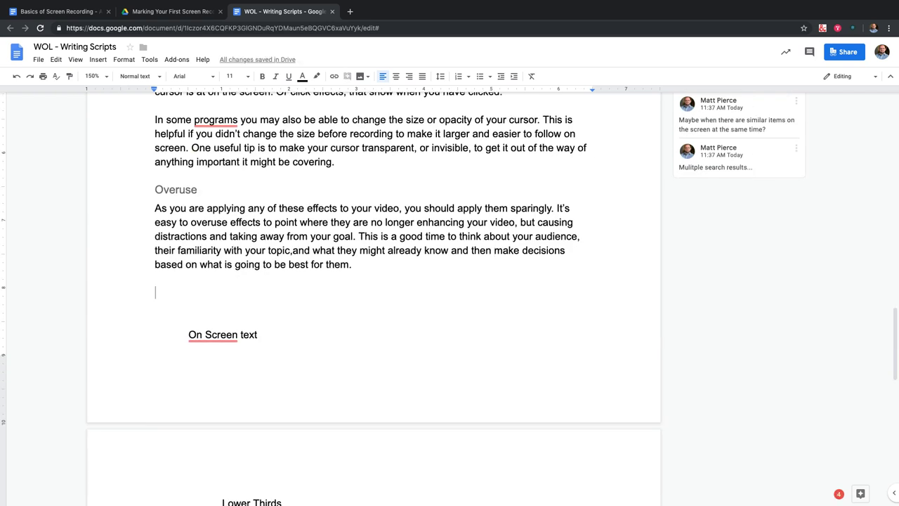
{"action": "type", "text": "Co"}
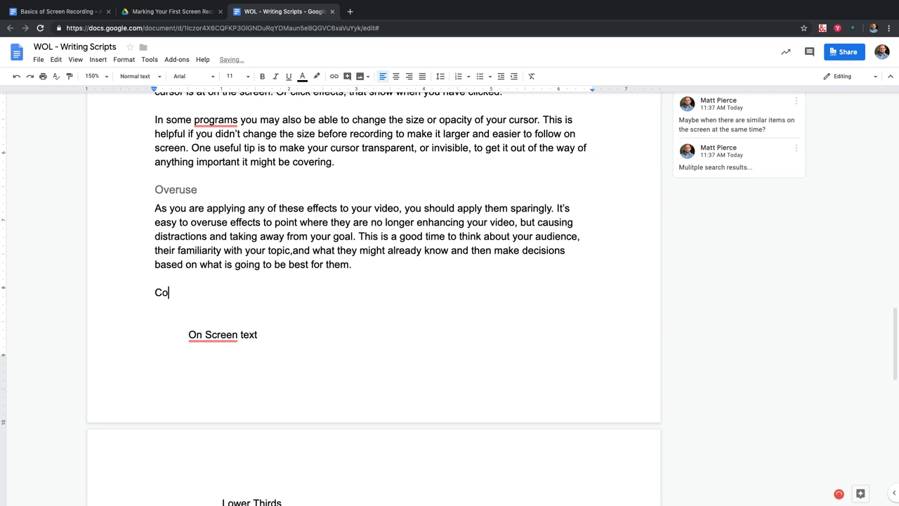
{"action": "type", "text": "nclusion/Trans"}
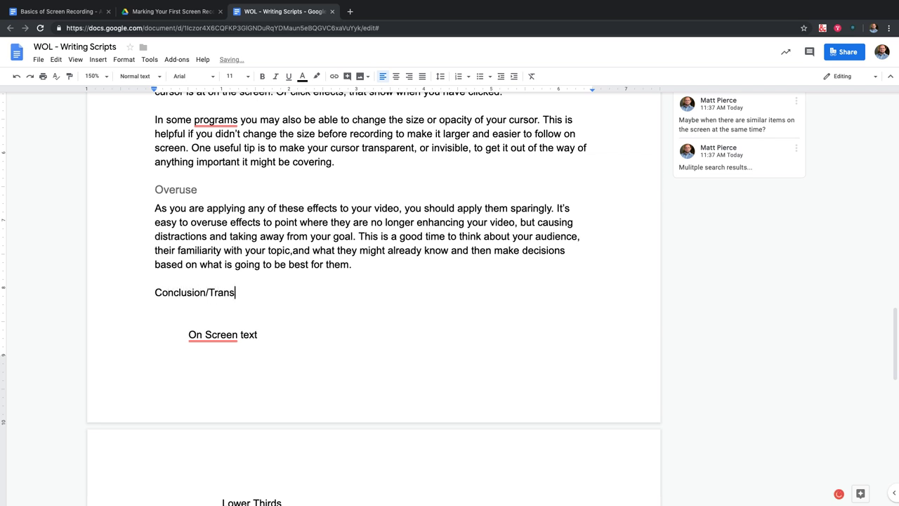
{"action": "type", "text": "ition to next video"}
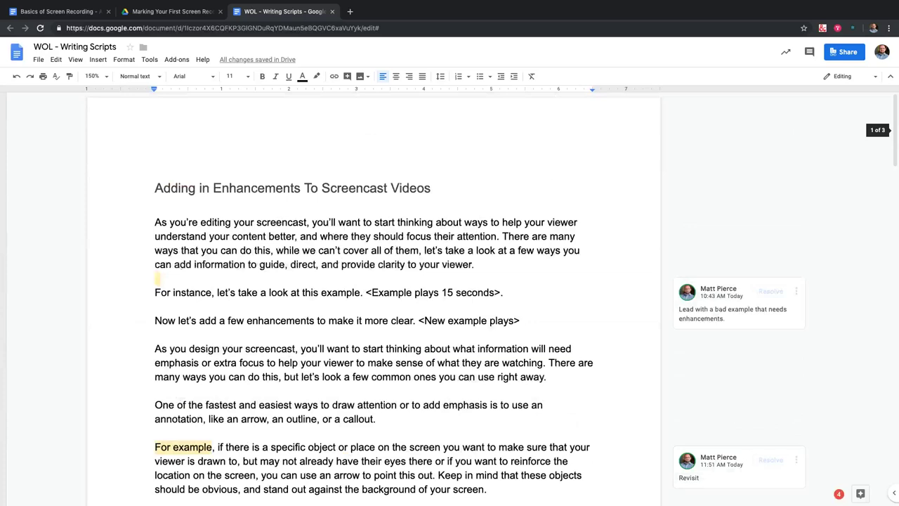
Delete the comma after 'editing at' in the screen-zoom paragraph, then review the surrounding script.
{"action": "scroll", "coordinate": [449, 337], "scroll_direction": "down", "scroll_amount": 15}
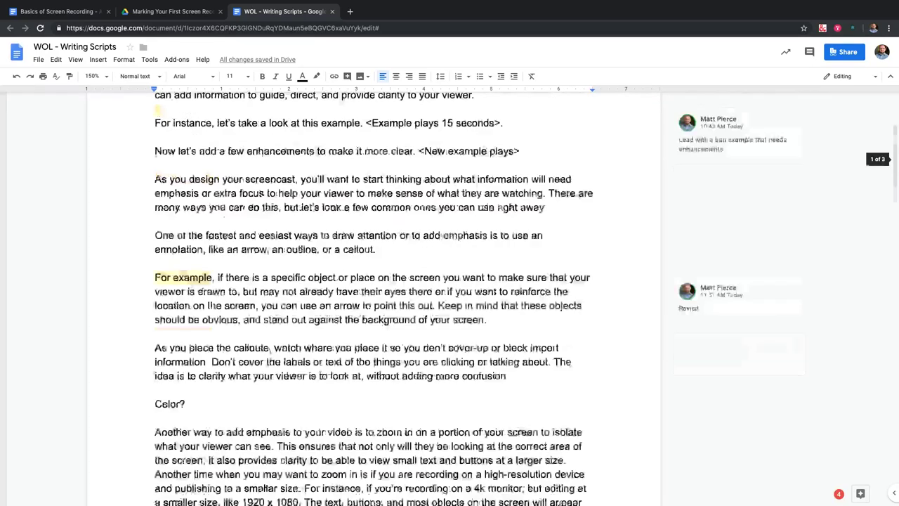
{"action": "scroll", "coordinate": [450, 299], "scroll_direction": "up", "scroll_amount": 2}
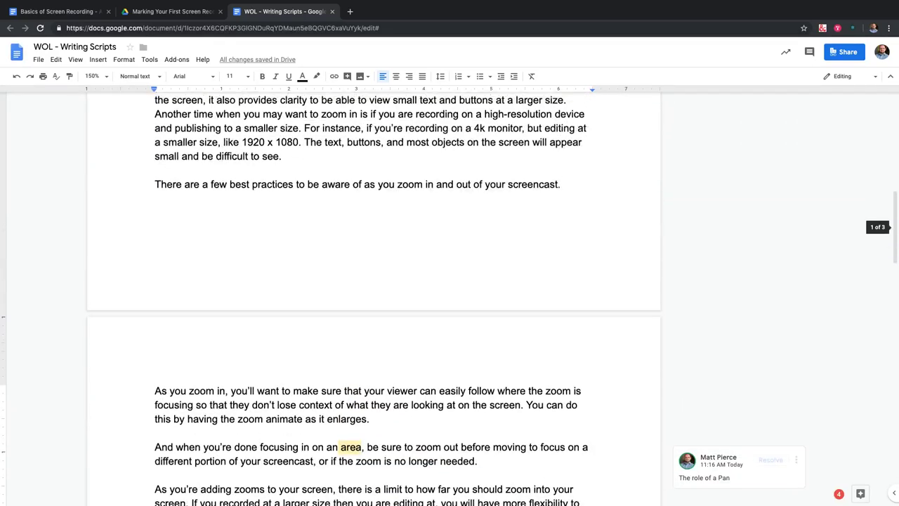
{"action": "scroll", "coordinate": [450, 299], "scroll_direction": "down", "scroll_amount": 5}
{"action": "scroll", "coordinate": [450, 304], "scroll_direction": "up", "scroll_amount": 1}
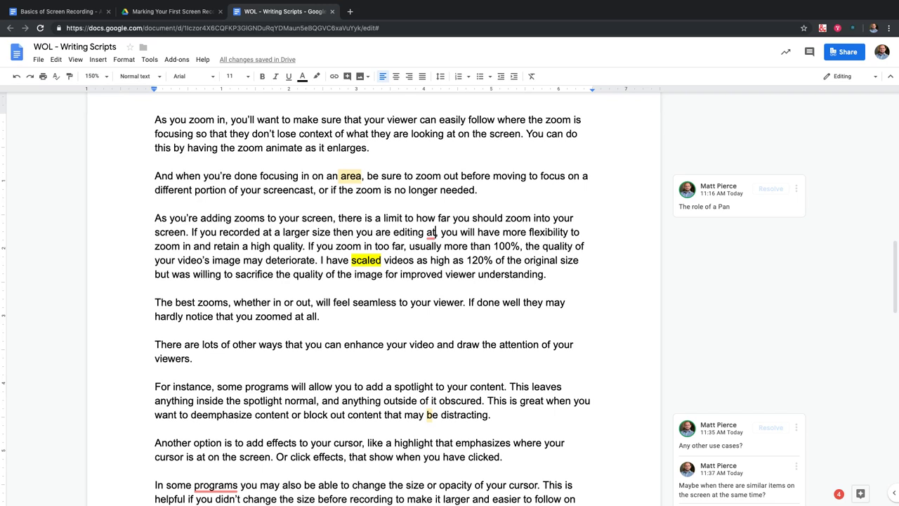
{"action": "key", "text": "BackSpace"}
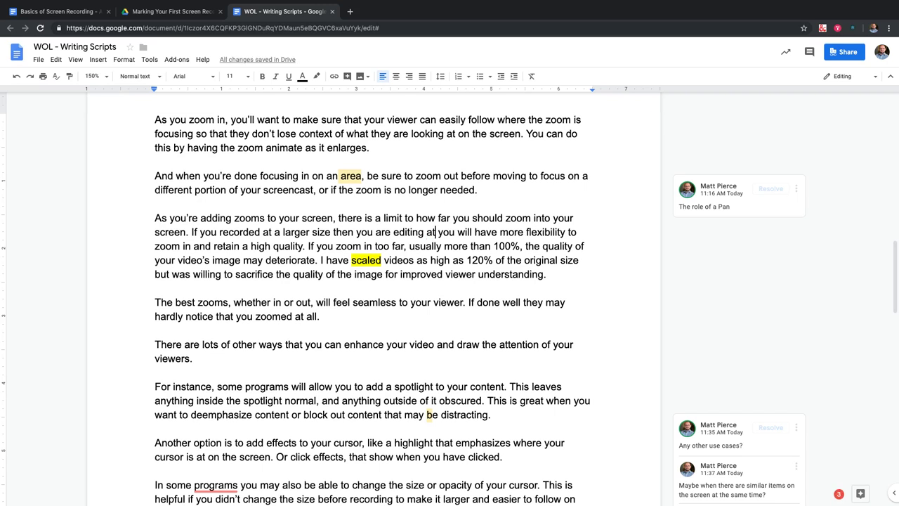
{"action": "scroll", "coordinate": [373, 295], "scroll_direction": "down", "scroll_amount": 3}
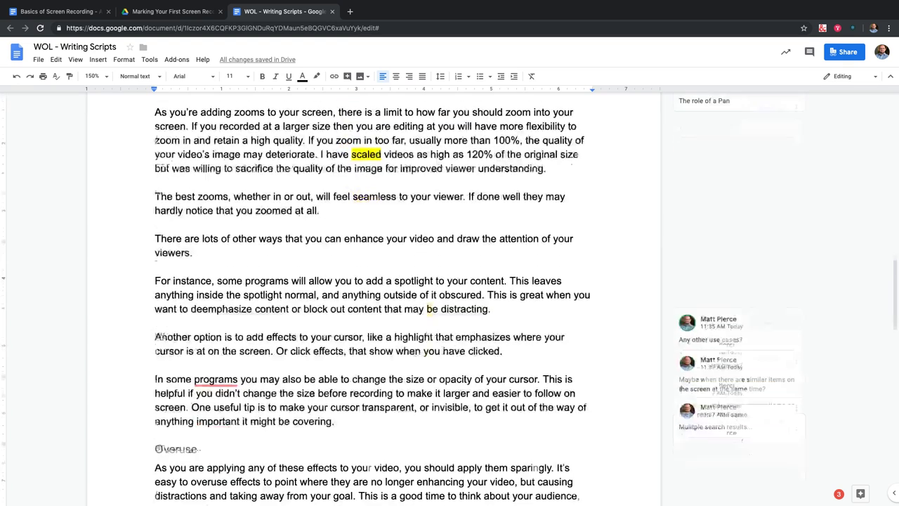
{"action": "scroll", "coordinate": [372, 295], "scroll_direction": "down", "scroll_amount": 1}
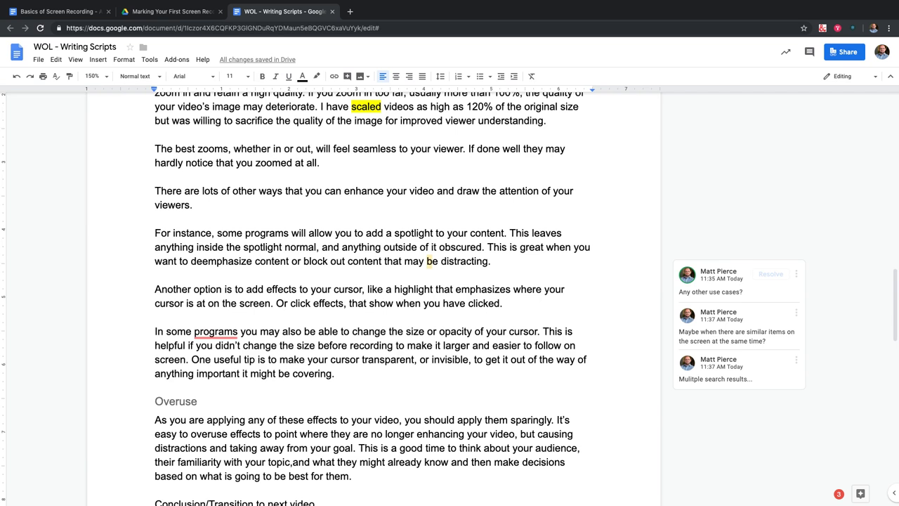
{"action": "scroll", "coordinate": [450, 295], "scroll_direction": "down", "scroll_amount": 3}
{"action": "scroll", "coordinate": [450, 295], "scroll_direction": "up", "scroll_amount": 3}
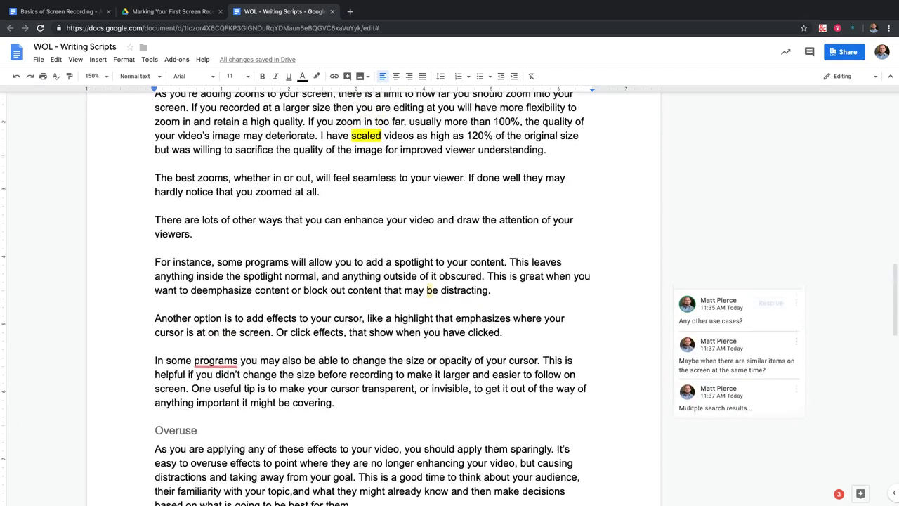
{"action": "scroll", "coordinate": [449, 295], "scroll_direction": "up", "scroll_amount": 3}
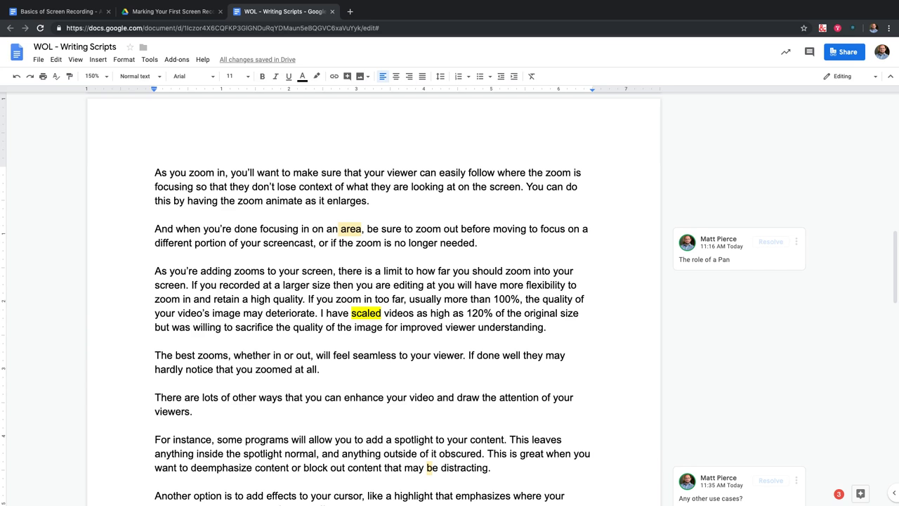
{"action": "scroll", "coordinate": [449, 298], "scroll_direction": "up", "scroll_amount": 1}
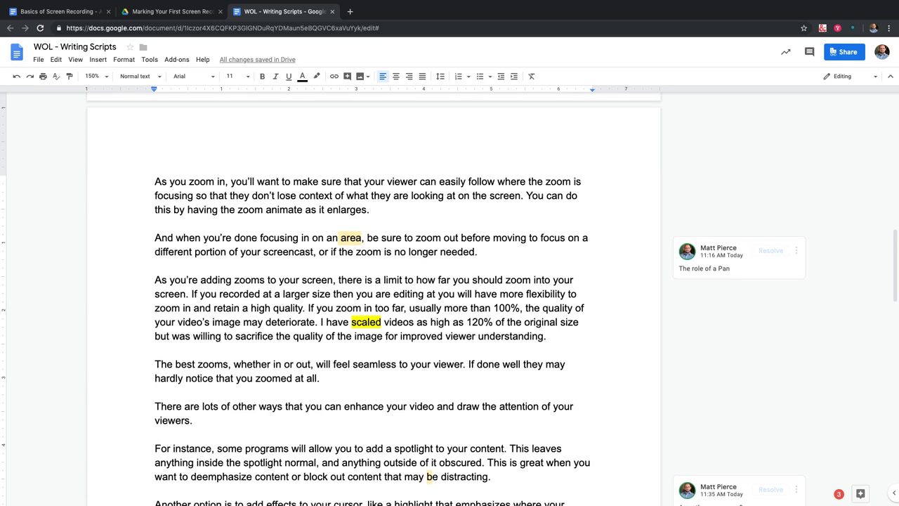
{"action": "scroll", "coordinate": [449, 299], "scroll_direction": "up", "scroll_amount": 4}
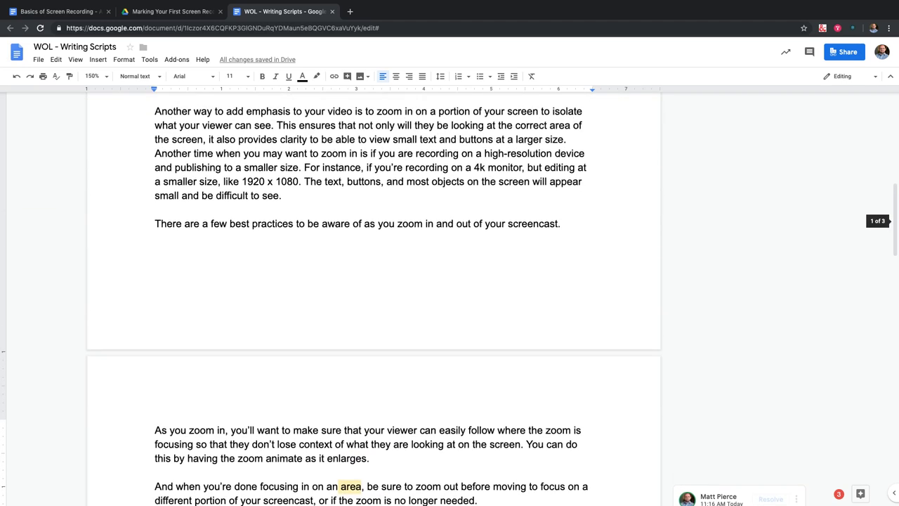
{"action": "scroll", "coordinate": [449, 298], "scroll_direction": "up", "scroll_amount": 1}
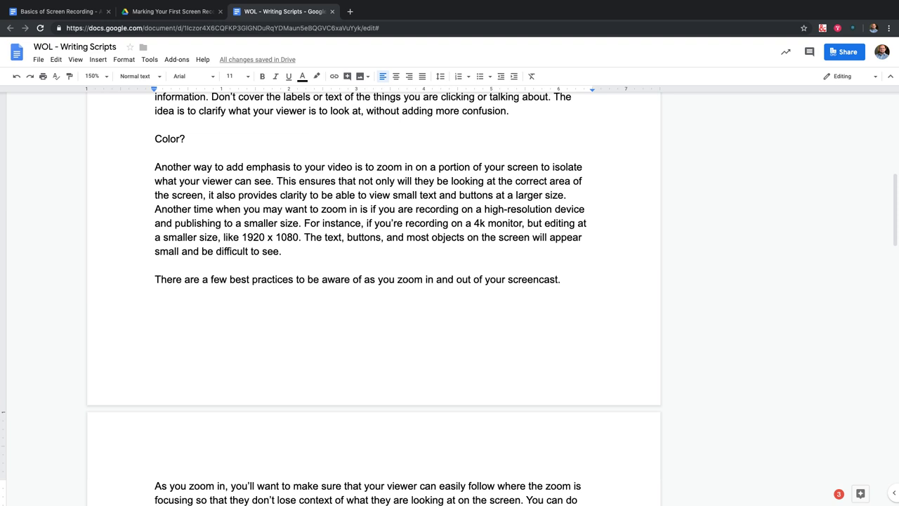
{"action": "key", "text": "ctrl+f"}
{"action": "type", "text": "when"}
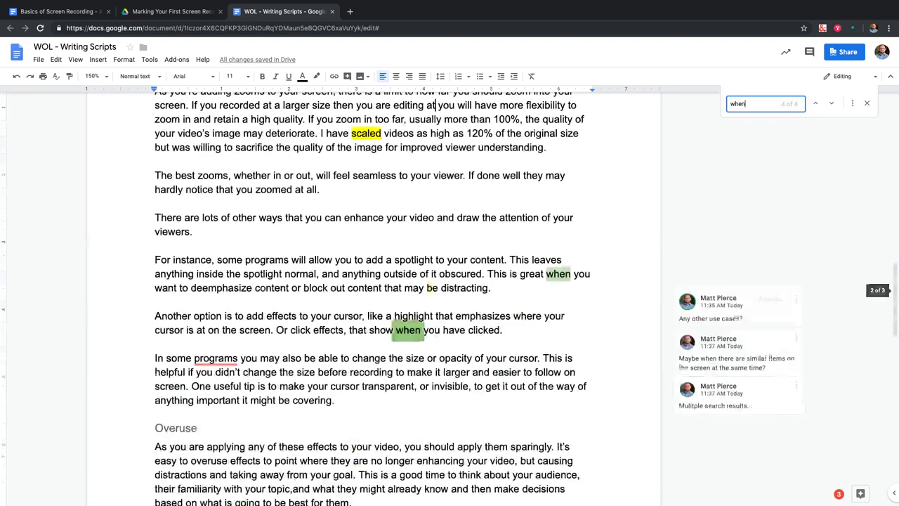
{"action": "type", "text": " editing"}
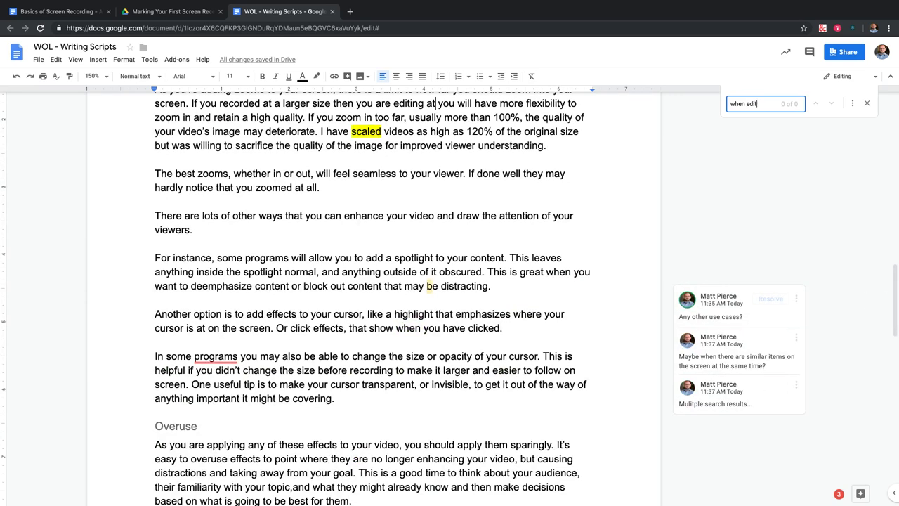
{"action": "key", "text": "BackSpace"}
{"action": "key", "text": "BackSpace"}
{"action": "key", "text": "BackSpace"}
{"action": "key", "text": "BackSpace"}
{"action": "key", "text": "BackSpace"}
{"action": "key", "text": "BackSpace"}
{"action": "key", "text": "BackSpace"}
{"action": "key", "text": "BackSpace"}
{"action": "key", "text": "BackSpace"}
{"action": "key", "text": "BackSpace"}
{"action": "key", "text": "BackSpace"}
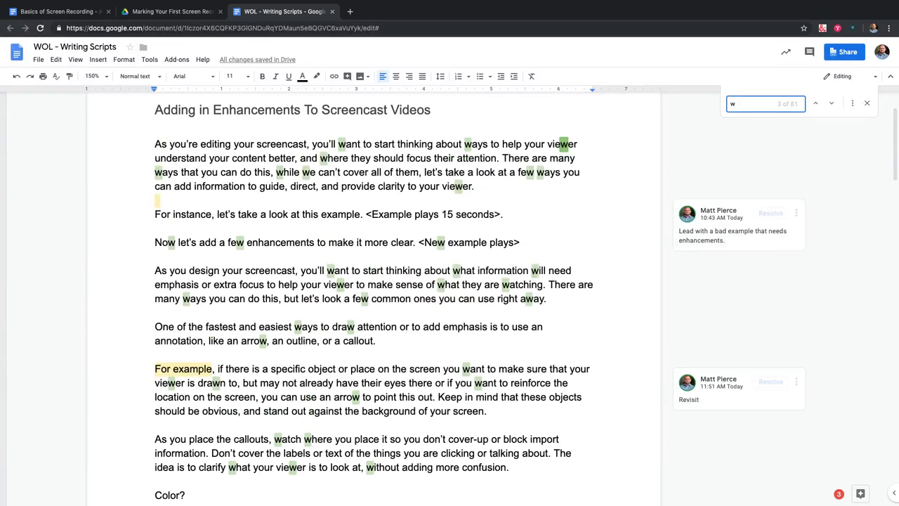
{"action": "key", "text": "BackSpace"}
{"action": "type", "text": "editi"}
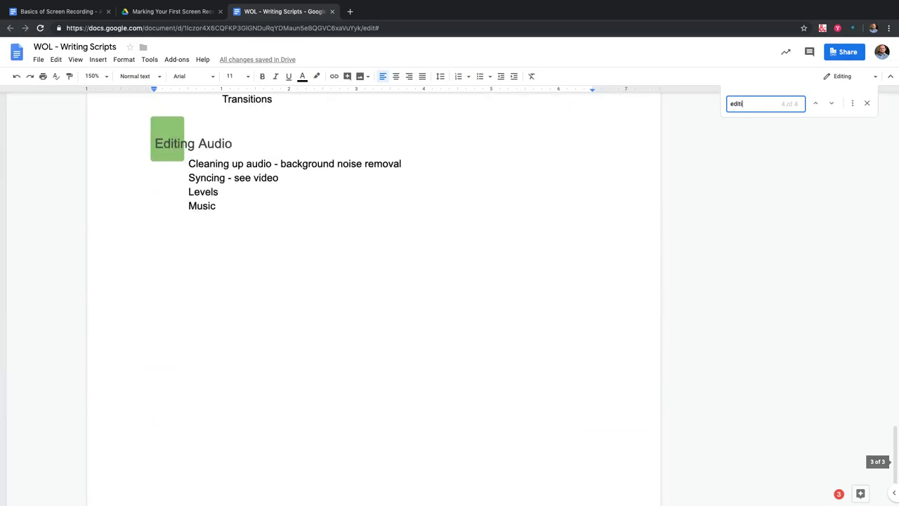
{"action": "key", "text": "BackSpace"}
{"action": "key", "text": "BackSpace"}
{"action": "key", "text": "BackSpace"}
{"action": "key", "text": "BackSpace"}
{"action": "type", "text": "diting"}
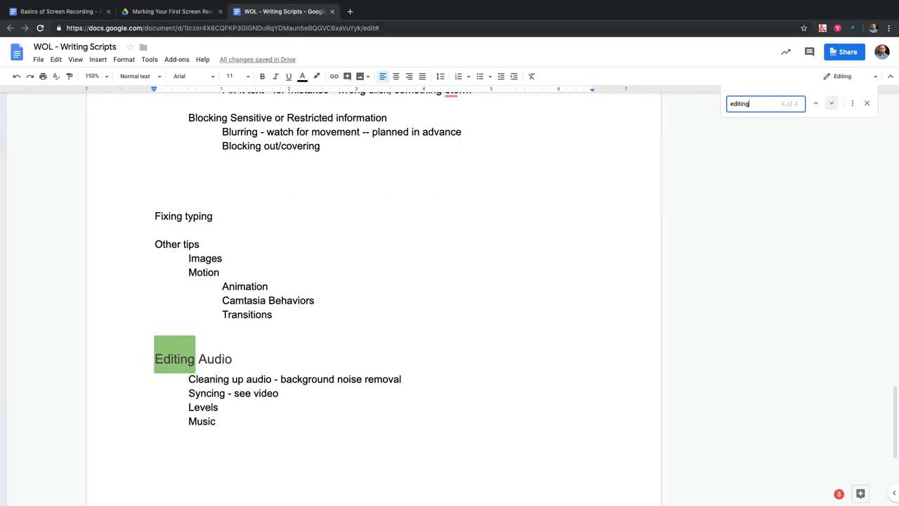
{"action": "left_click", "coordinate": [831, 104]}
{"action": "left_click", "coordinate": [832, 104]}
{"action": "scroll", "coordinate": [831, 104], "scroll_direction": "down", "scroll_amount": 1}
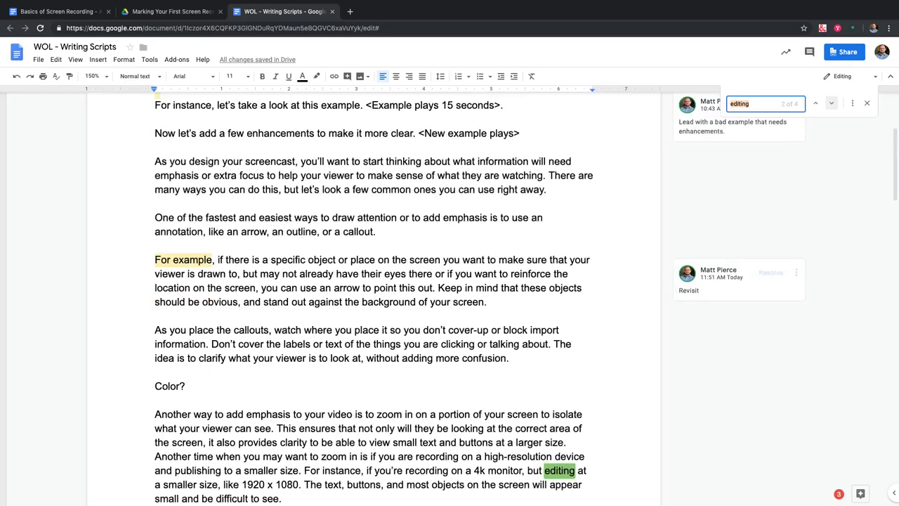
{"action": "scroll", "coordinate": [661, 269], "scroll_direction": "down", "scroll_amount": 2}
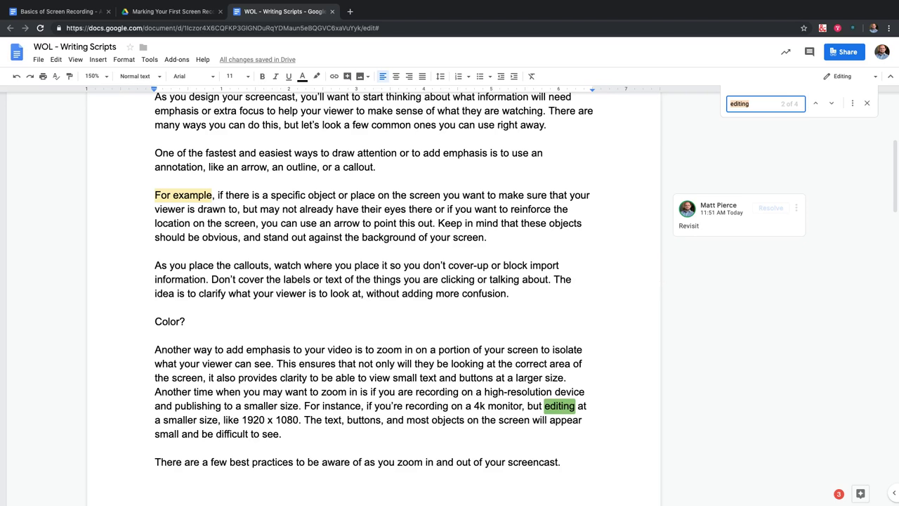
{"action": "scroll", "coordinate": [661, 269], "scroll_direction": "down", "scroll_amount": 2}
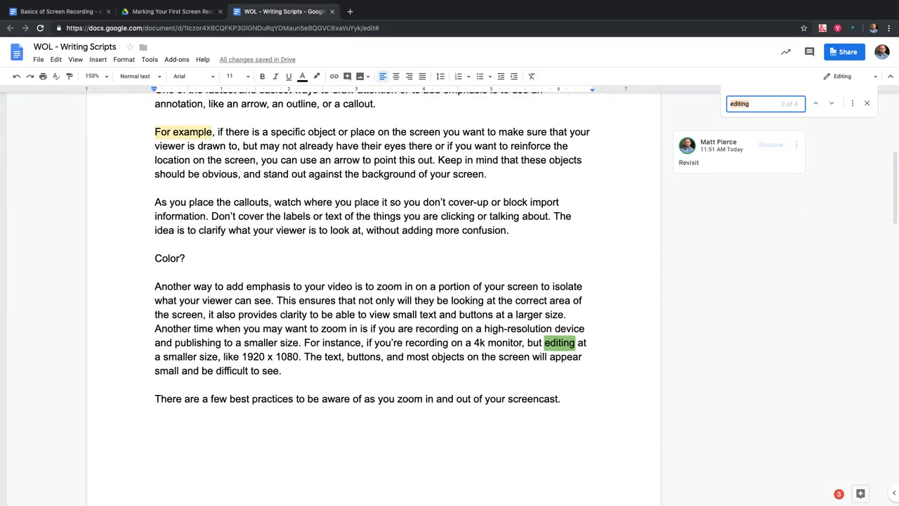
{"action": "scroll", "coordinate": [450, 302], "scroll_direction": "down", "scroll_amount": 12}
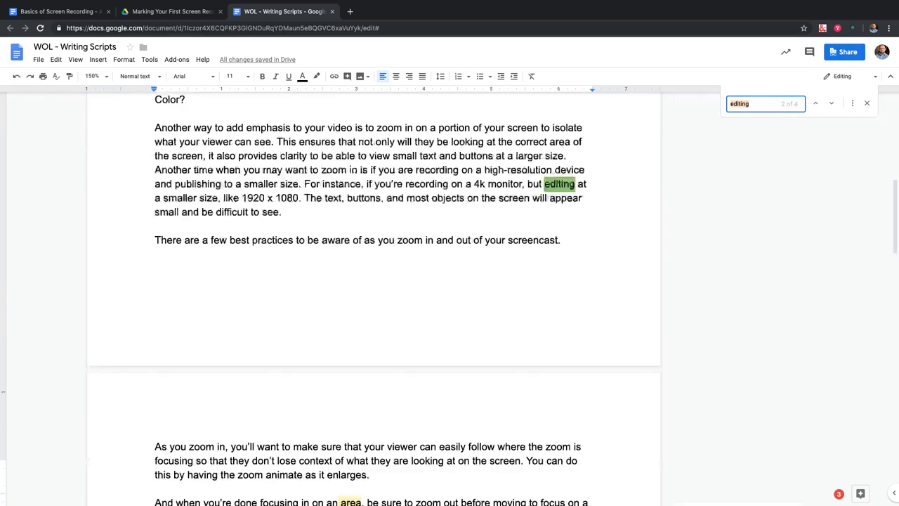
{"action": "scroll", "coordinate": [449, 302], "scroll_direction": "down", "scroll_amount": 1}
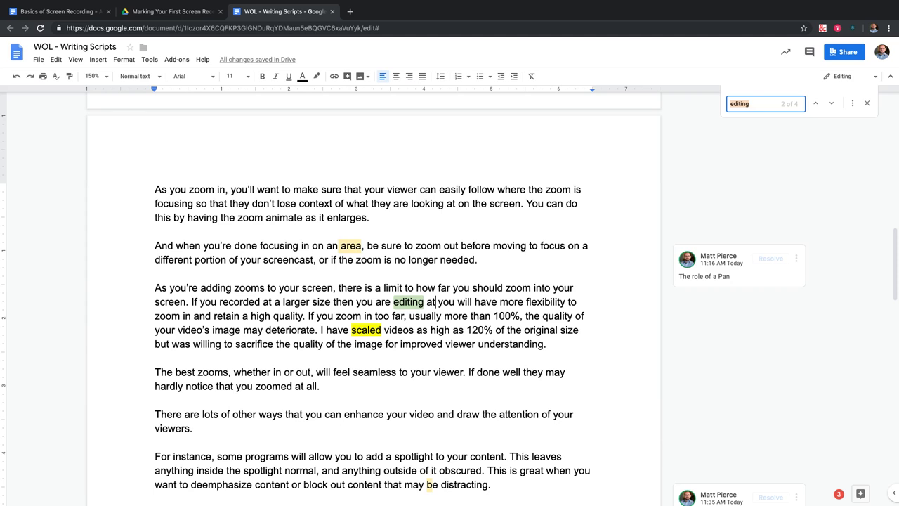
{"action": "scroll", "coordinate": [372, 295], "scroll_direction": "up", "scroll_amount": 1}
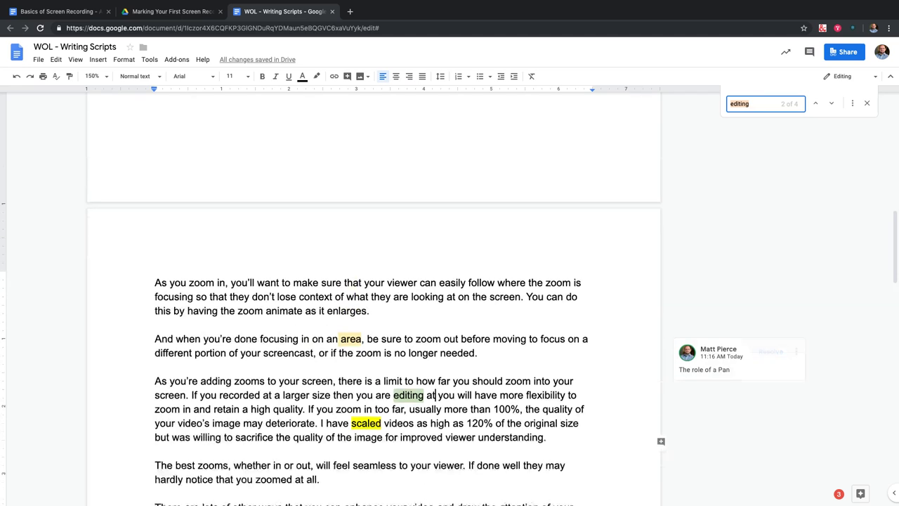
{"action": "scroll", "coordinate": [372, 295], "scroll_direction": "down", "scroll_amount": 4}
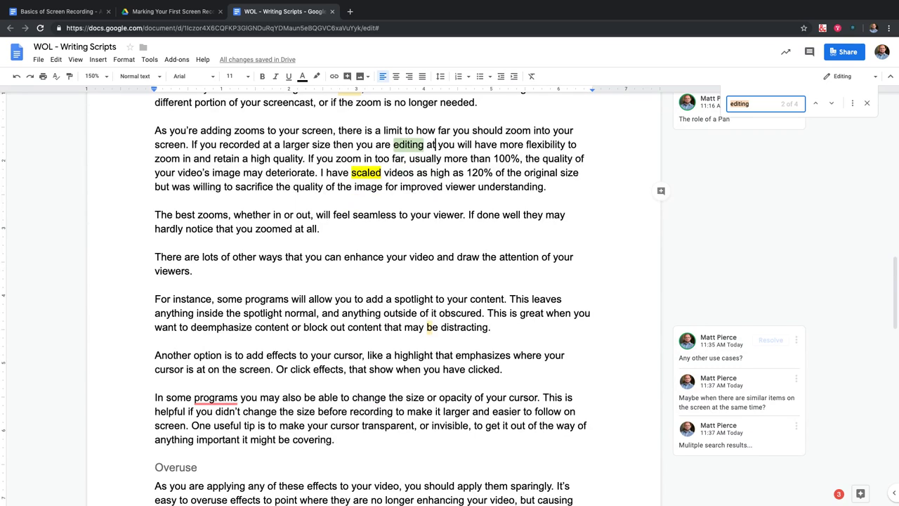
{"action": "scroll", "coordinate": [372, 295], "scroll_direction": "down", "scroll_amount": 1}
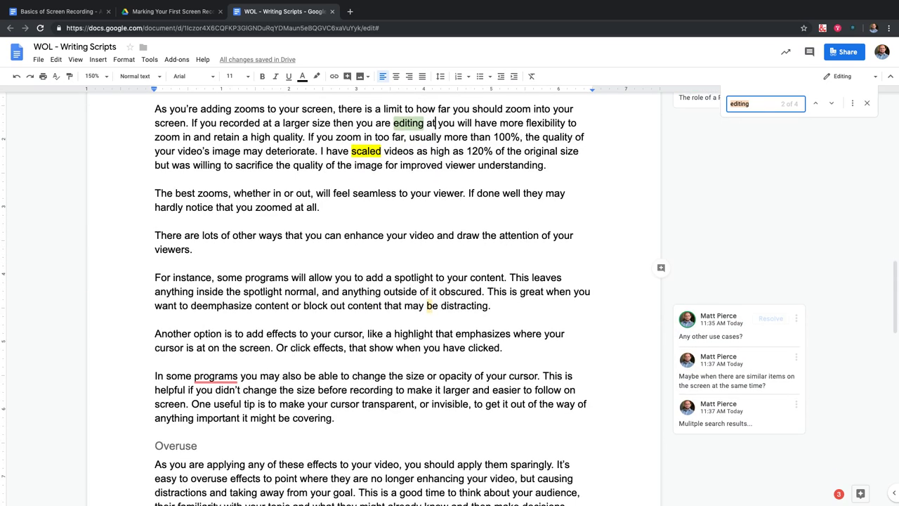
{"action": "scroll", "coordinate": [372, 295], "scroll_direction": "up", "scroll_amount": 3}
{"action": "scroll", "coordinate": [373, 295], "scroll_direction": "up", "scroll_amount": 1}
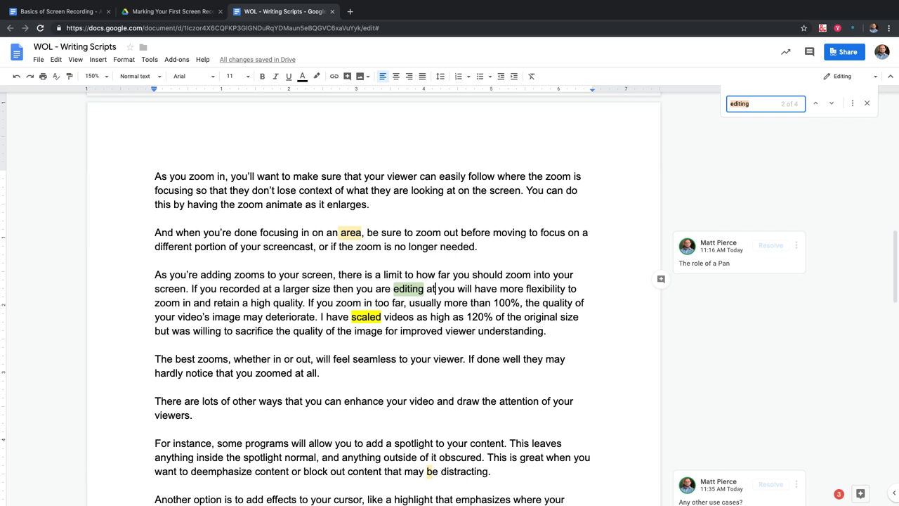
{"action": "scroll", "coordinate": [372, 295], "scroll_direction": "up", "scroll_amount": 2}
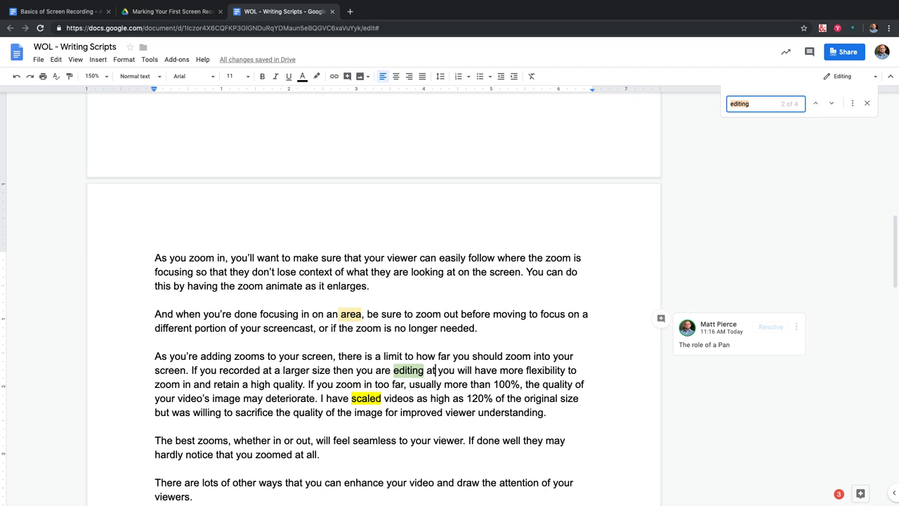
{"action": "scroll", "coordinate": [372, 302], "scroll_direction": "down", "scroll_amount": 2}
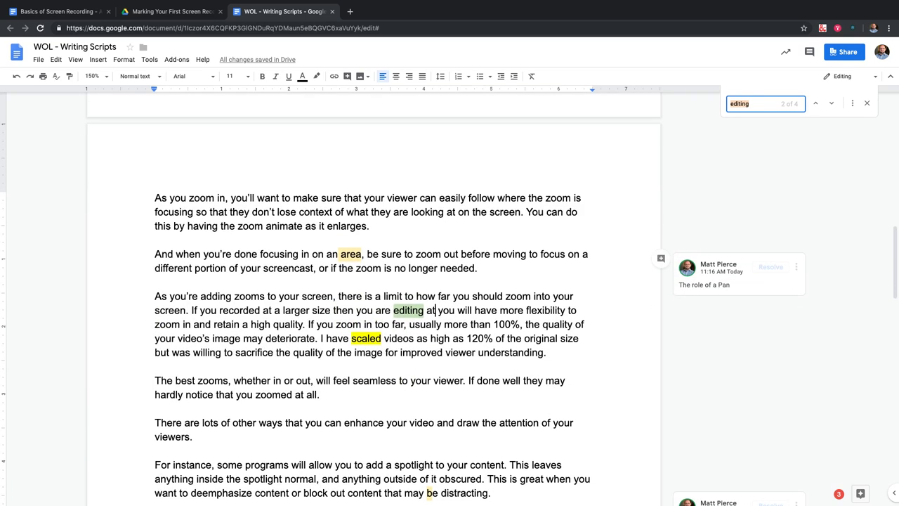
{"action": "scroll", "coordinate": [373, 302], "scroll_direction": "up", "scroll_amount": 15}
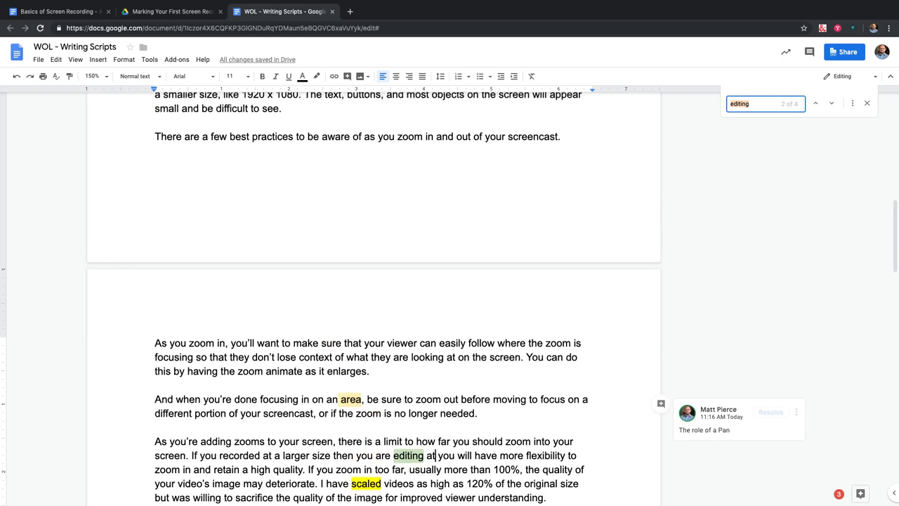
{"action": "scroll", "coordinate": [373, 302], "scroll_direction": "up", "scroll_amount": 2}
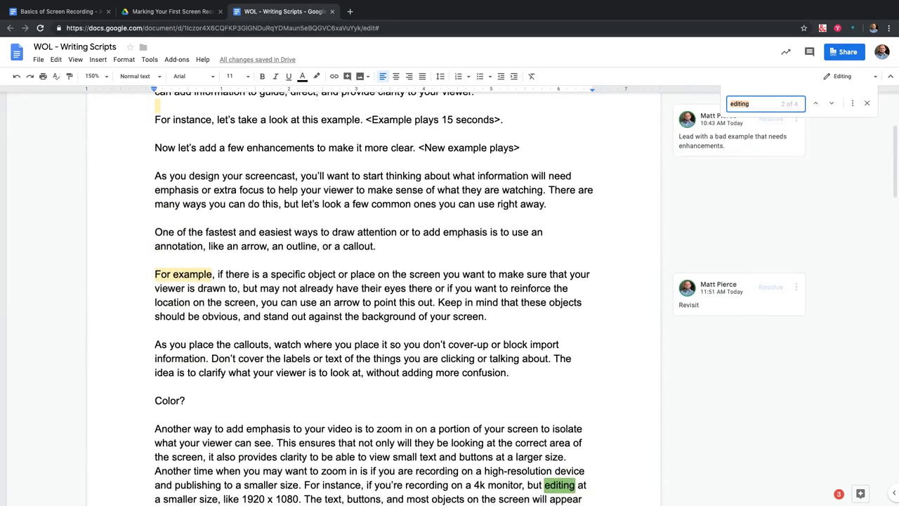
{"action": "scroll", "coordinate": [372, 302], "scroll_direction": "down", "scroll_amount": 10}
{"action": "scroll", "coordinate": [372, 302], "scroll_direction": "down", "scroll_amount": 8}
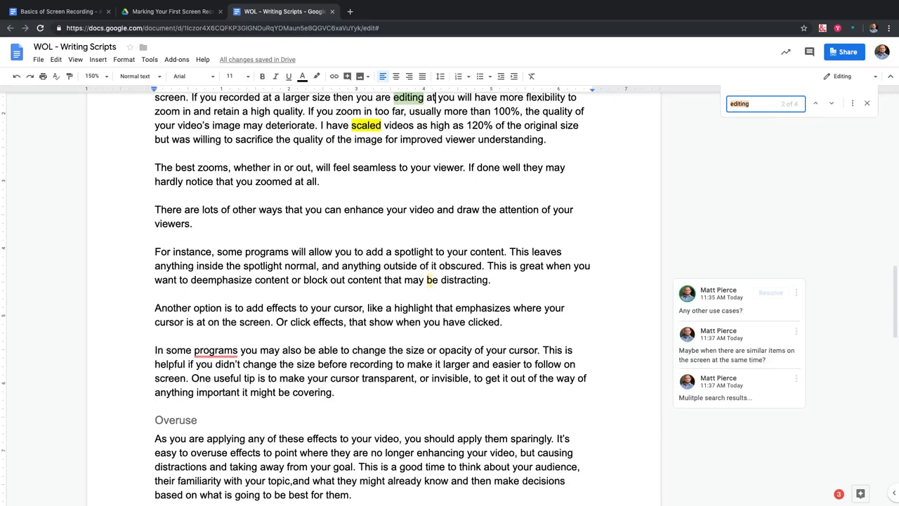
{"action": "scroll", "coordinate": [372, 302], "scroll_direction": "down", "scroll_amount": 3}
{"action": "scroll", "coordinate": [372, 302], "scroll_direction": "up", "scroll_amount": 10}
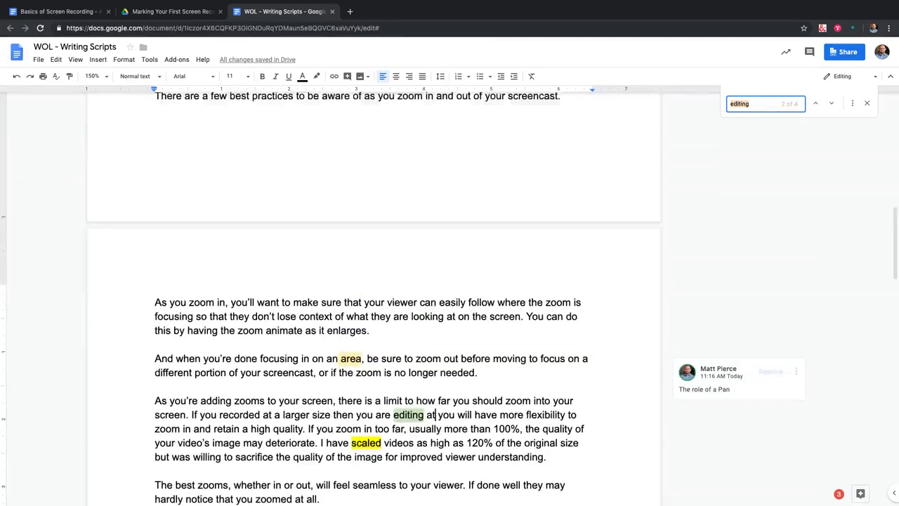
{"action": "scroll", "coordinate": [372, 302], "scroll_direction": "up", "scroll_amount": 16}
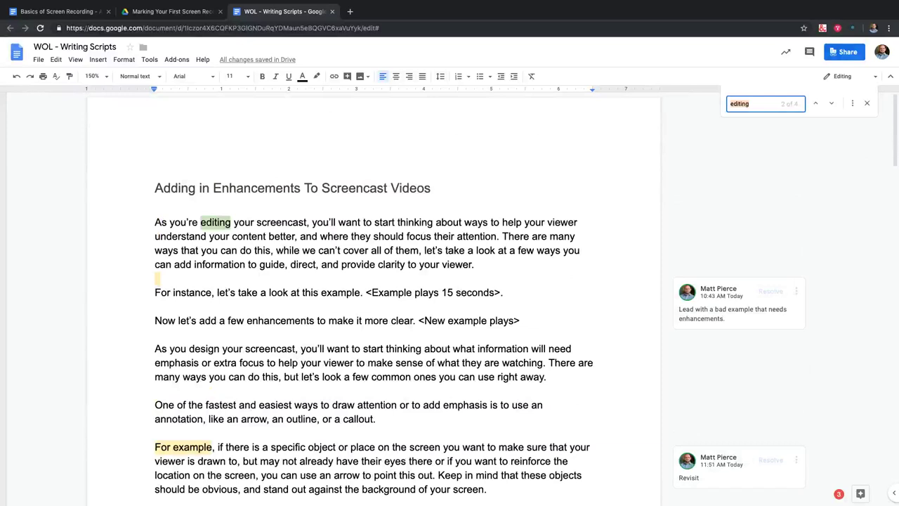
{"action": "scroll", "coordinate": [372, 302], "scroll_direction": "down", "scroll_amount": 20}
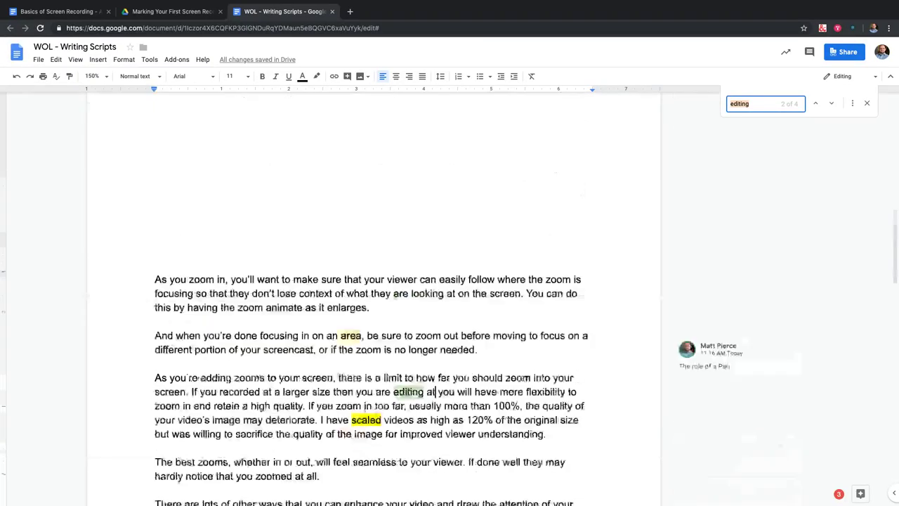
{"action": "scroll", "coordinate": [372, 302], "scroll_direction": "up", "scroll_amount": 4}
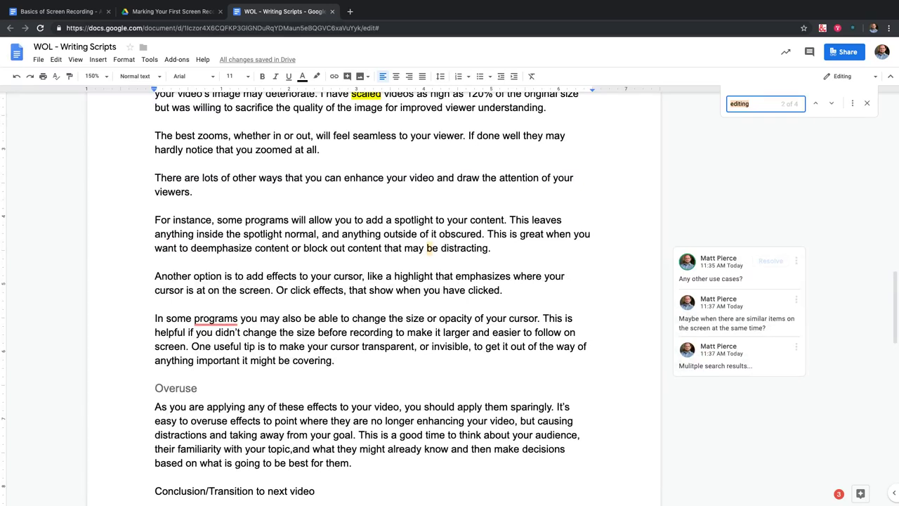
{"action": "scroll", "coordinate": [372, 302], "scroll_direction": "down", "scroll_amount": 2}
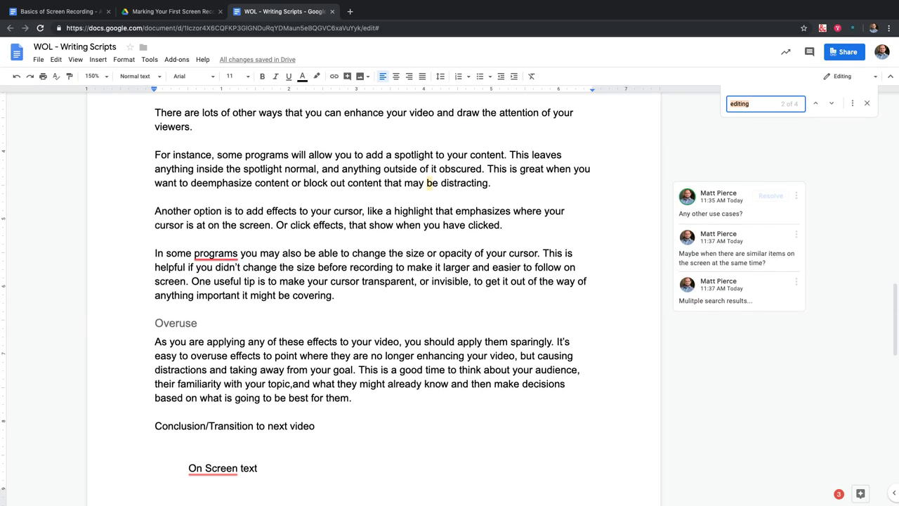
{"action": "mouse_move", "coordinate": [215, 253]}
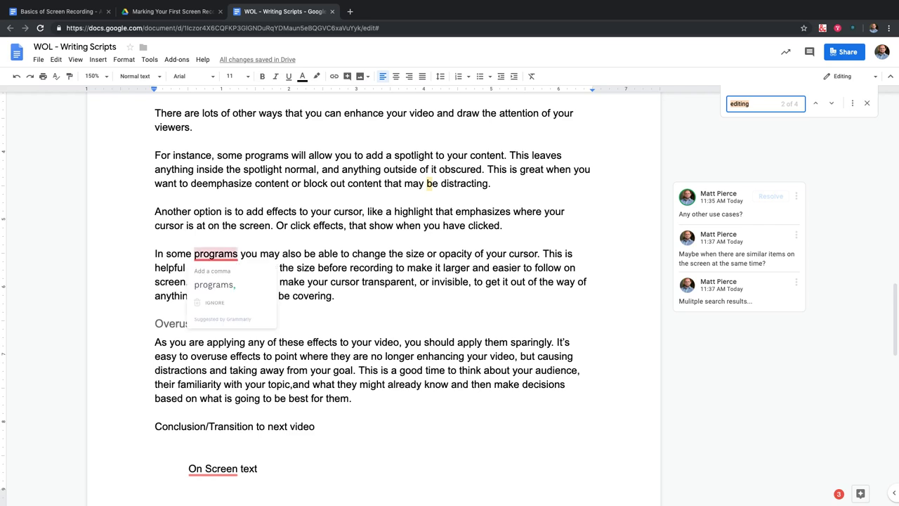
{"action": "scroll", "coordinate": [372, 295], "scroll_direction": "down", "scroll_amount": 2}
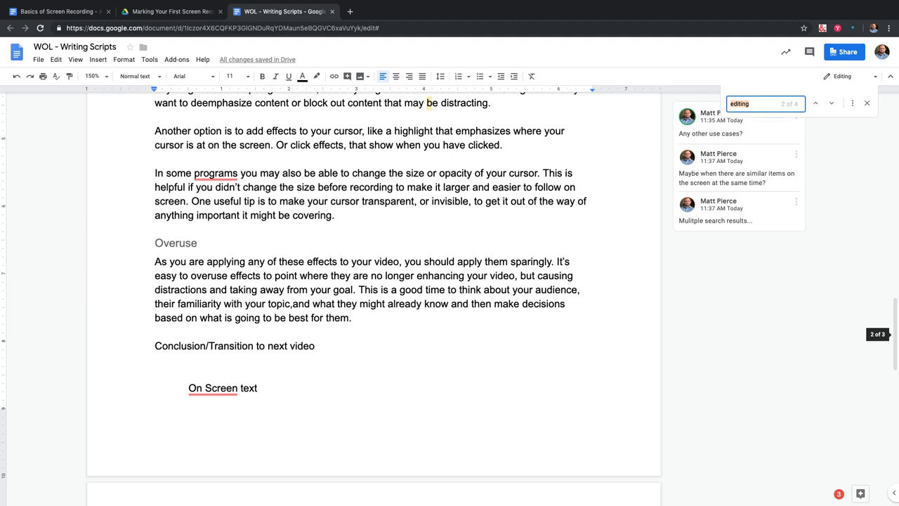
{"action": "scroll", "coordinate": [373, 295], "scroll_direction": "up", "scroll_amount": 10}
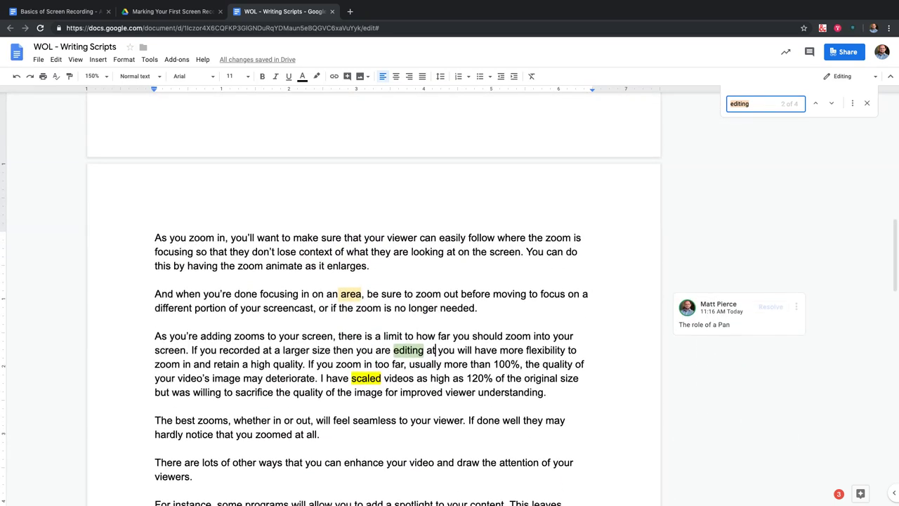
{"action": "scroll", "coordinate": [373, 295], "scroll_direction": "up", "scroll_amount": 5}
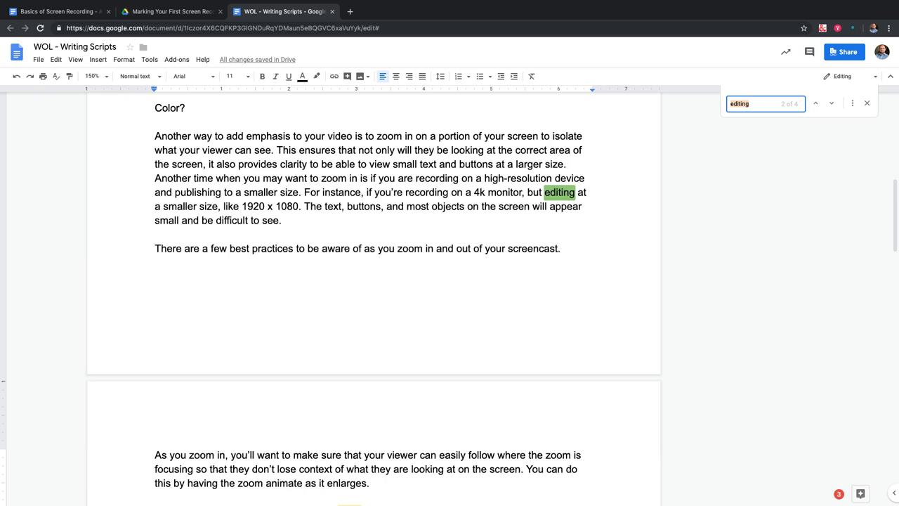
{"action": "scroll", "coordinate": [450, 302], "scroll_direction": "down", "scroll_amount": 10}
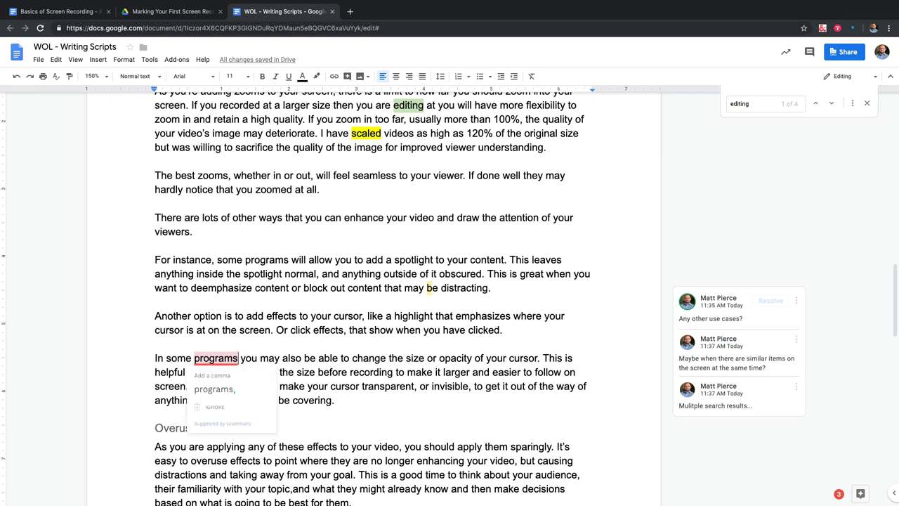
Accept Grammarly's 'programs,' comma suggestion in the cursor-size paragraph and deselect the word 'scaled'.
{"action": "left_click", "coordinate": [216, 388]}
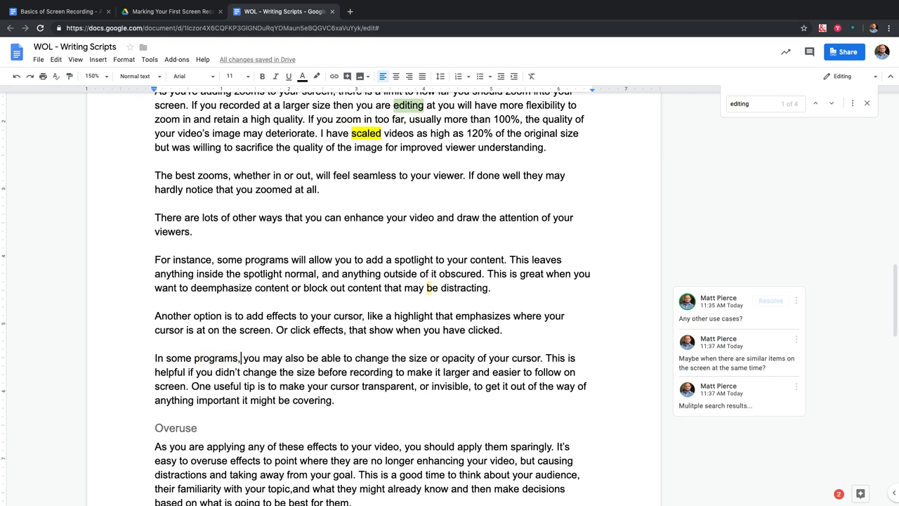
{"action": "scroll", "coordinate": [372, 267], "scroll_direction": "down", "scroll_amount": 5}
{"action": "scroll", "coordinate": [373, 267], "scroll_direction": "up", "scroll_amount": 3}
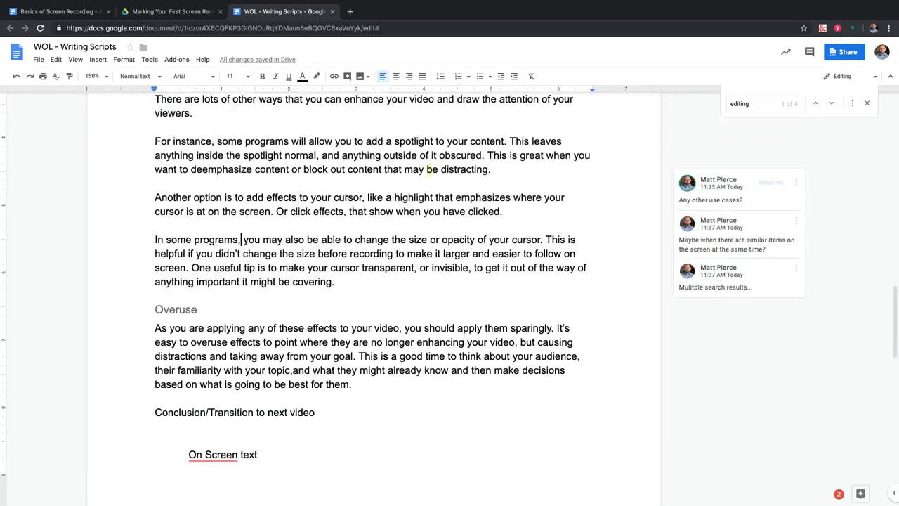
{"action": "scroll", "coordinate": [372, 281], "scroll_direction": "up", "scroll_amount": 3}
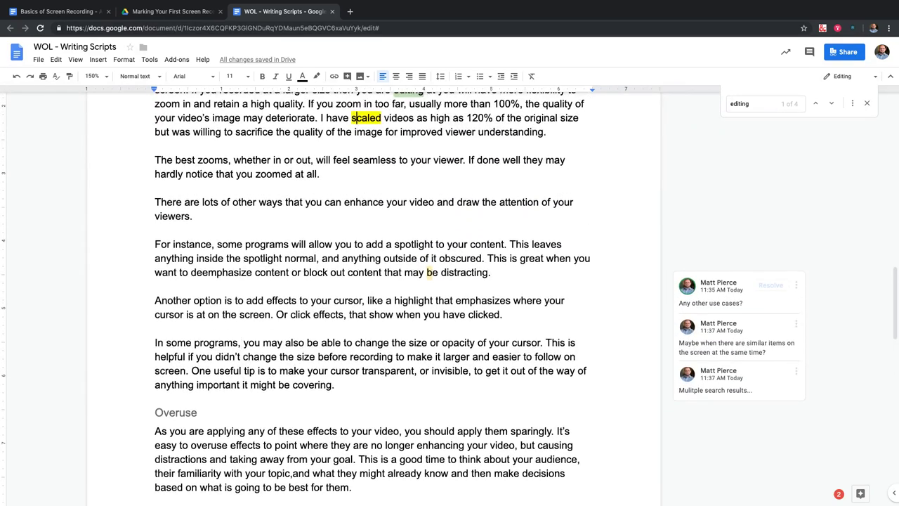
{"action": "left_click", "coordinate": [382, 118]}
{"action": "scroll", "coordinate": [372, 295], "scroll_direction": "up", "scroll_amount": 2}
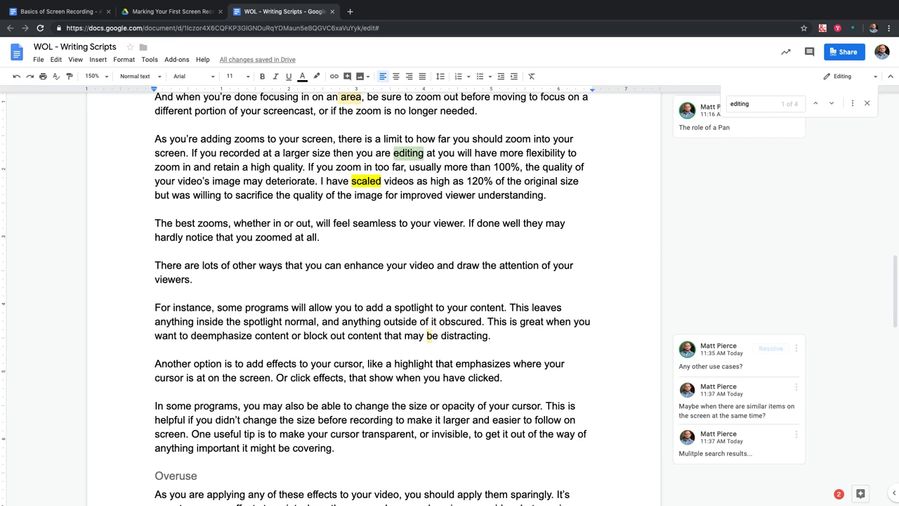
Close the Find bar for 'editing' with Esc and look back over the script.
{"action": "key", "text": "Escape"}
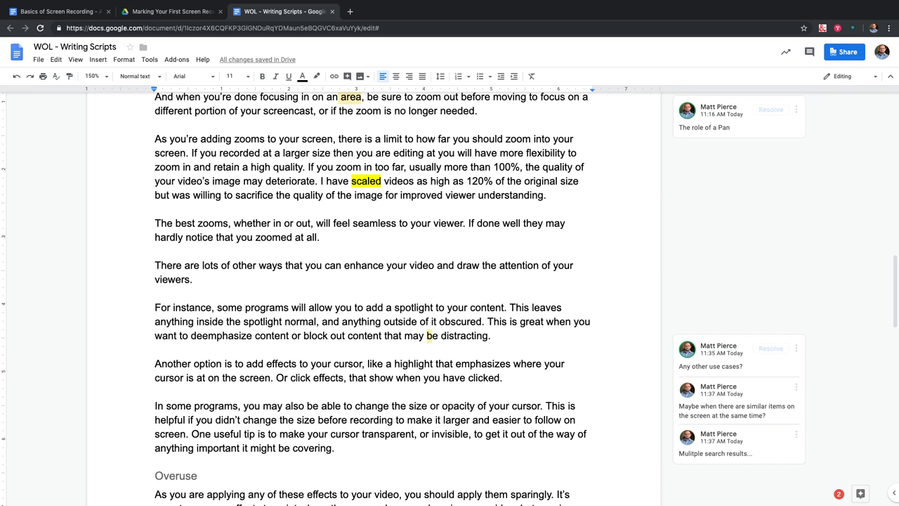
{"action": "scroll", "coordinate": [379, 195], "scroll_direction": "down", "scroll_amount": 3}
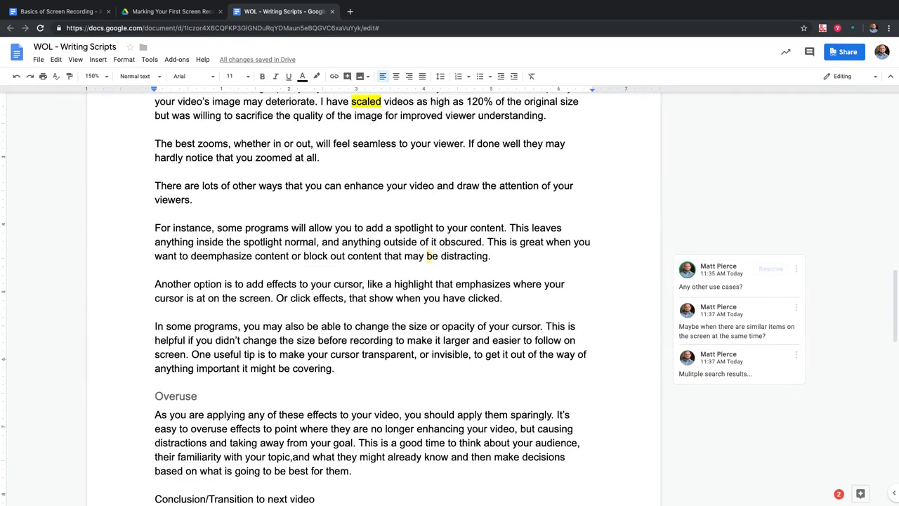
{"action": "scroll", "coordinate": [380, 295], "scroll_direction": "up", "scroll_amount": 2}
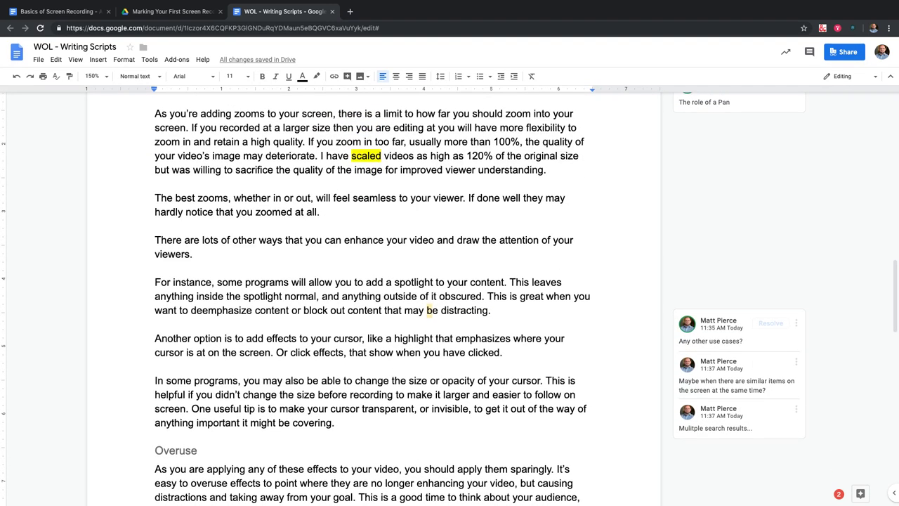
{"action": "scroll", "coordinate": [380, 295], "scroll_direction": "up", "scroll_amount": 3}
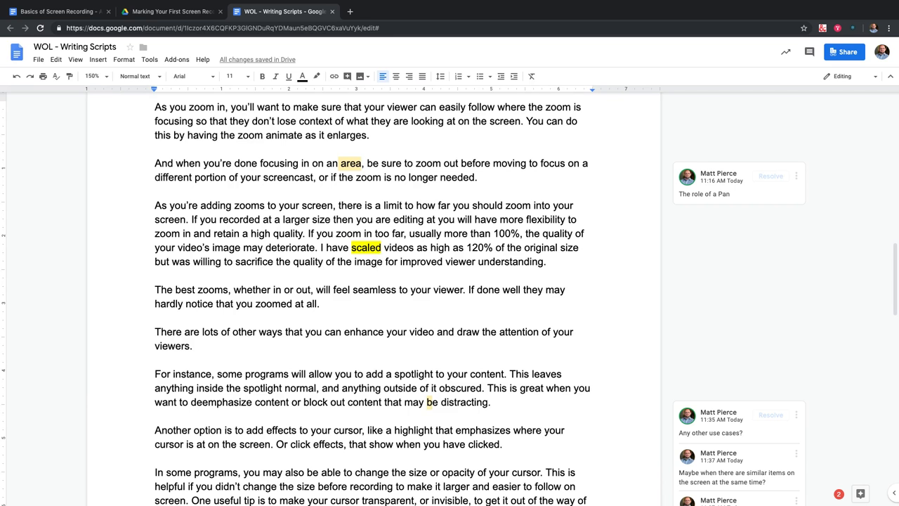
{"action": "scroll", "coordinate": [660, 263], "scroll_direction": "down", "scroll_amount": 10}
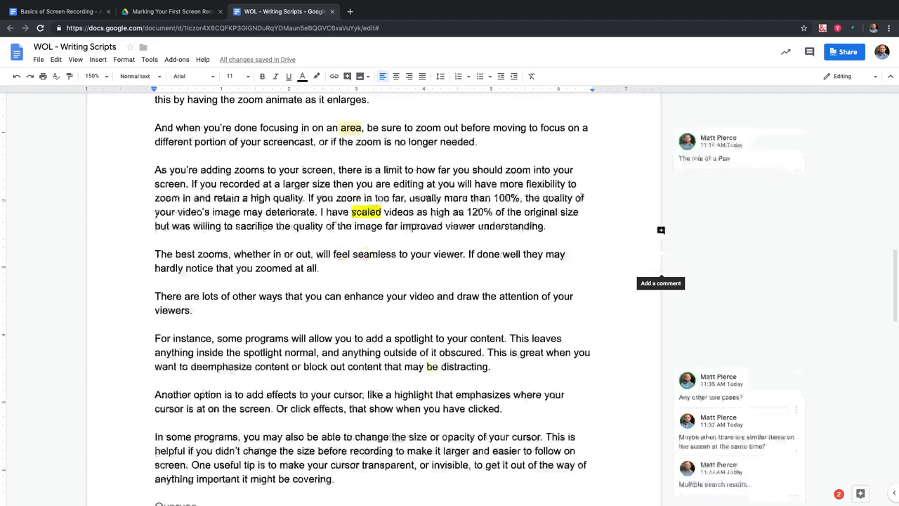
{"action": "scroll", "coordinate": [660, 263], "scroll_direction": "up", "scroll_amount": 20}
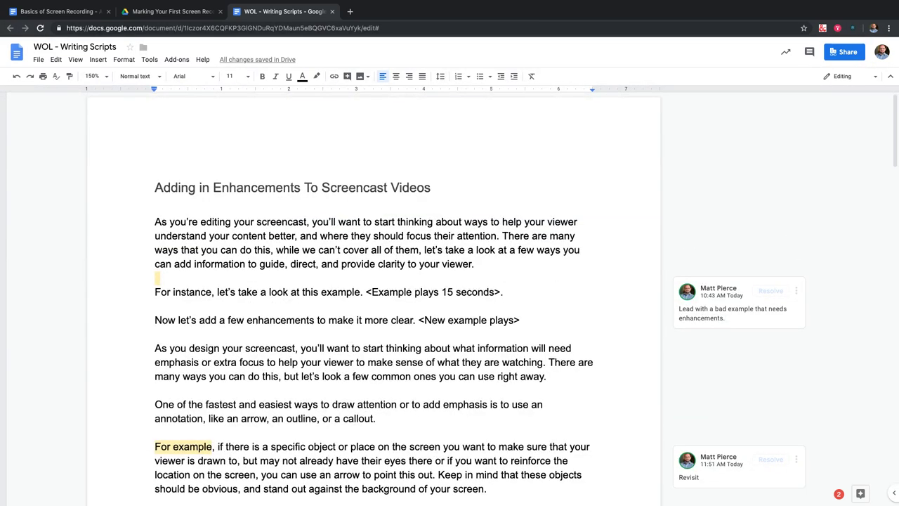
{"action": "scroll", "coordinate": [479, 299], "scroll_direction": "down", "scroll_amount": 4}
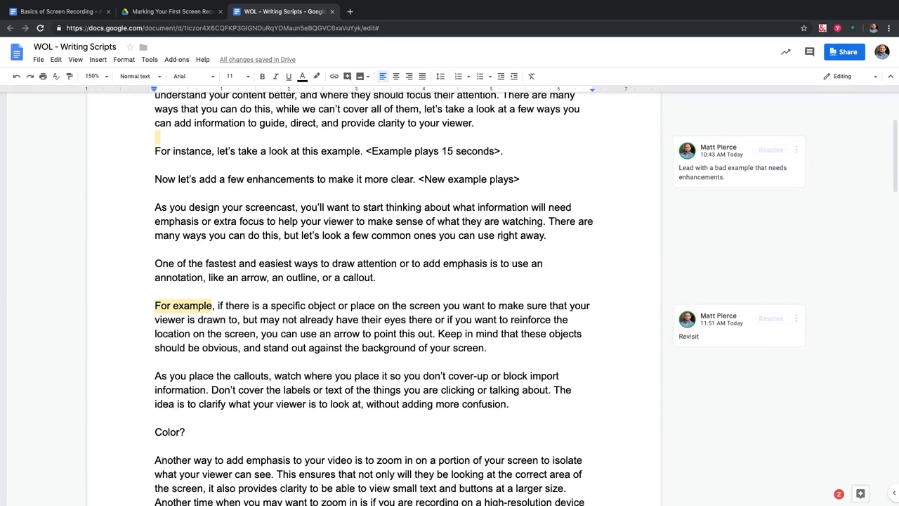